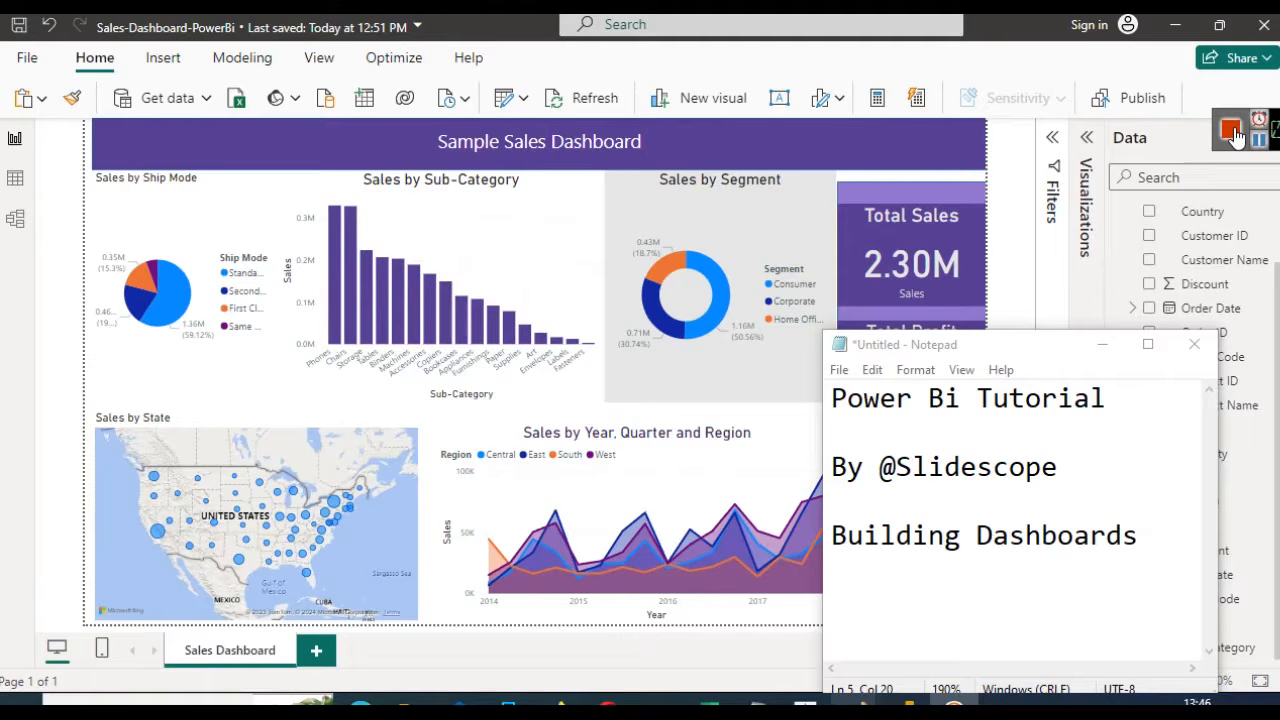
Minimize the Notepad note covering the sales dashboard and bring the start of the Orders field list into view
click(1102, 344)
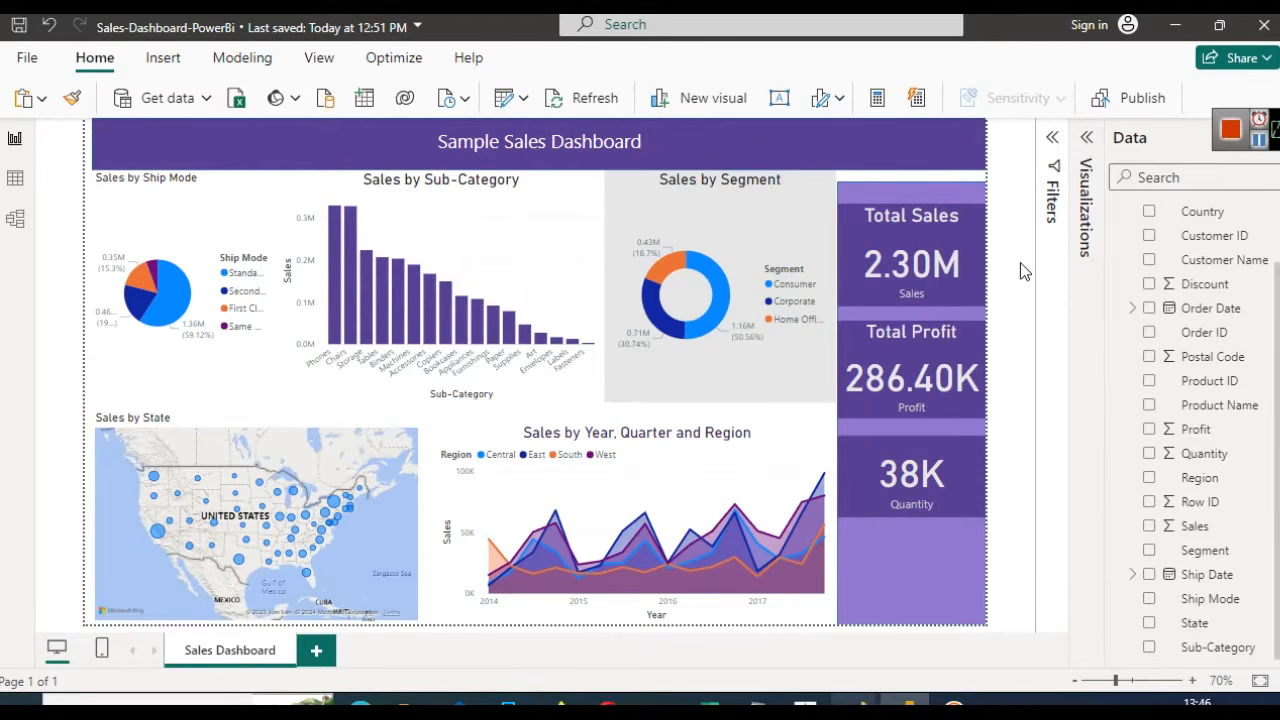
scroll(1278, 231, up, 2)
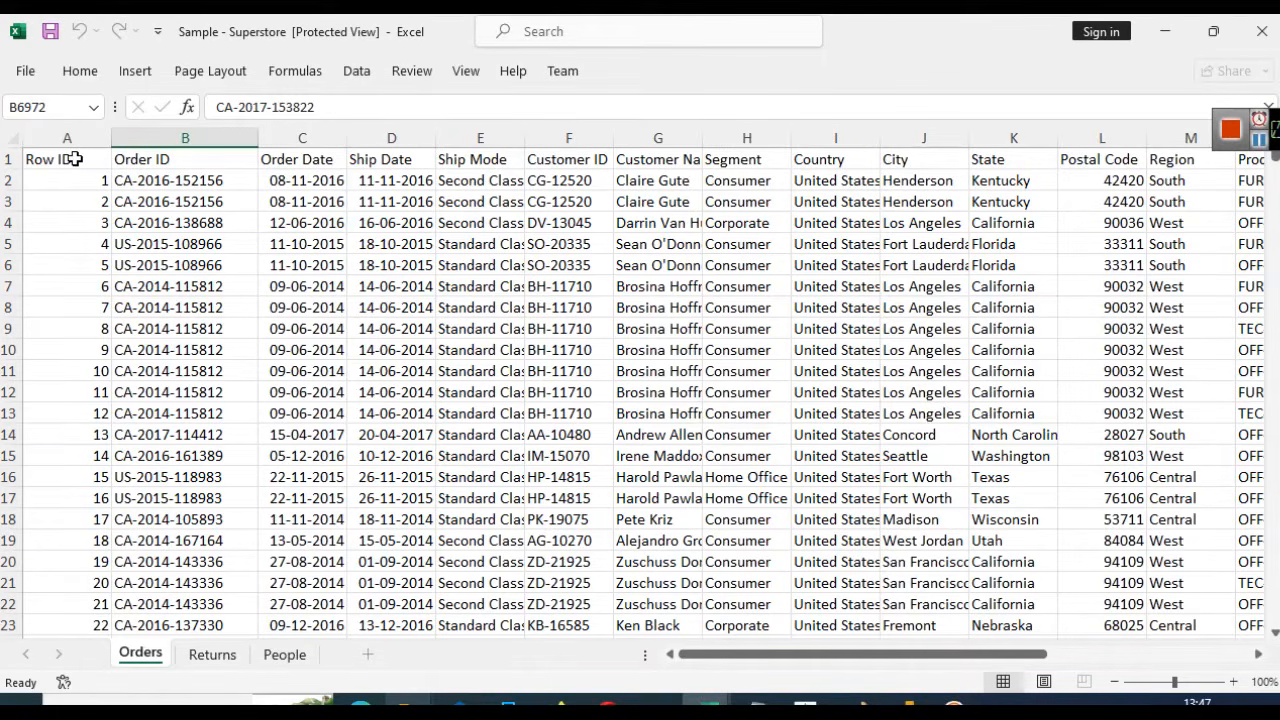
Switch to the Sample - Superstore workbook in Excel and review the Orders sheet's column headers from Row ID through Profit
click(75, 159)
key(Right)
key(Right)
key(Right)
key(Right)
key(Right)
key(Right)
key(Right)
key(Right)
key(Right)
key(Right)
key(Right)
key(Right)
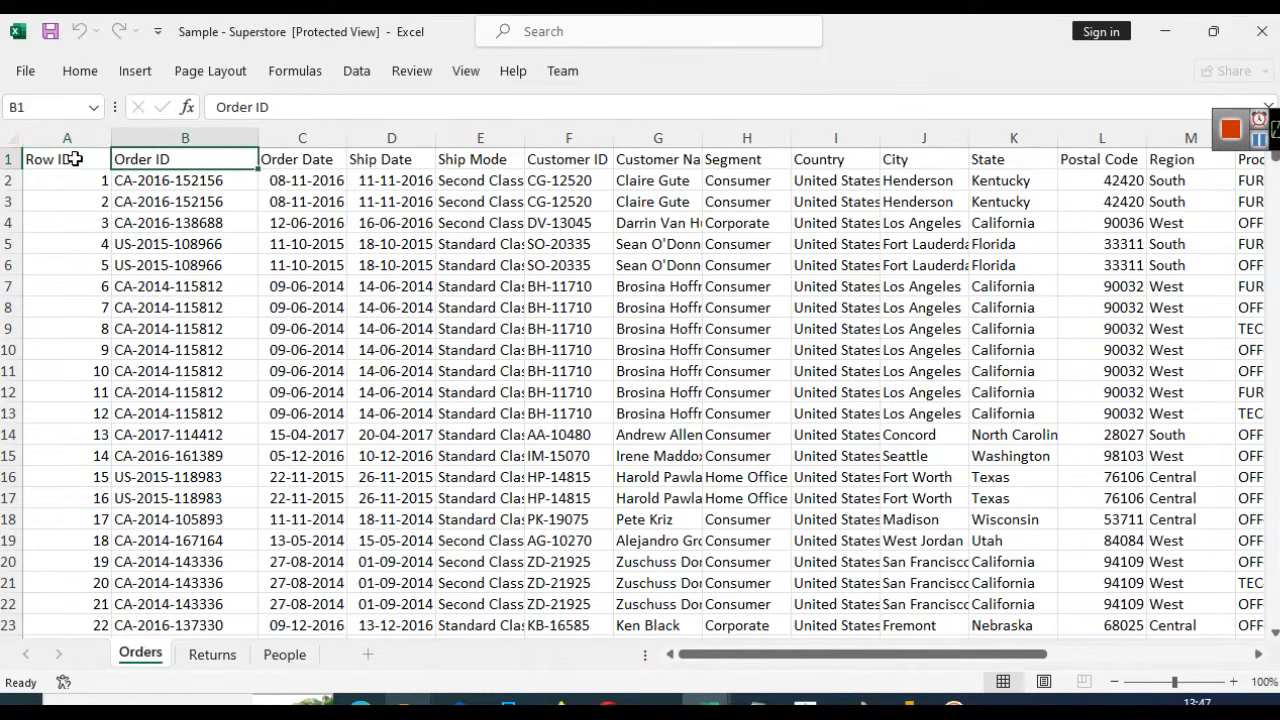
key(Right)
key(Right)
key(Right)
key(Right)
key(Right)
key(Right)
key(Right)
key(Right)
key(Right)
key(Right)
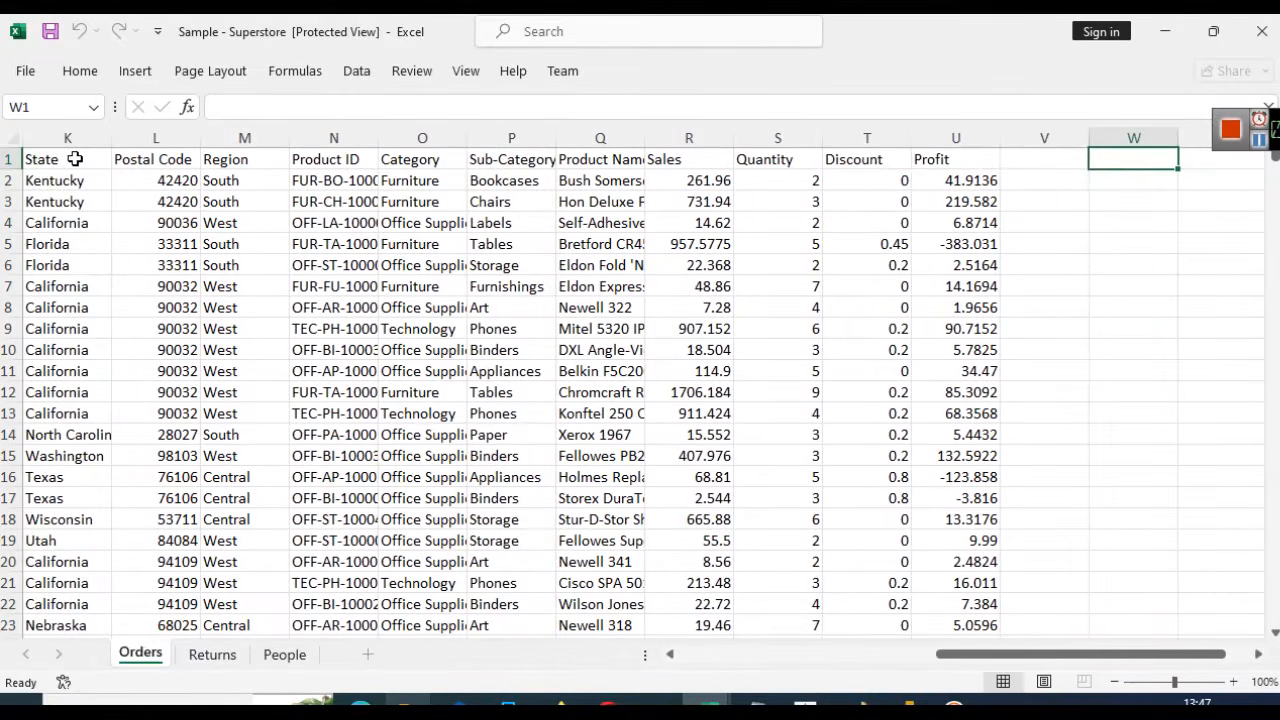
Go back through the Orders header row from the Profit column to Row ID
key(Left)
key(Left)
key(Left)
key(Left)
key(Left)
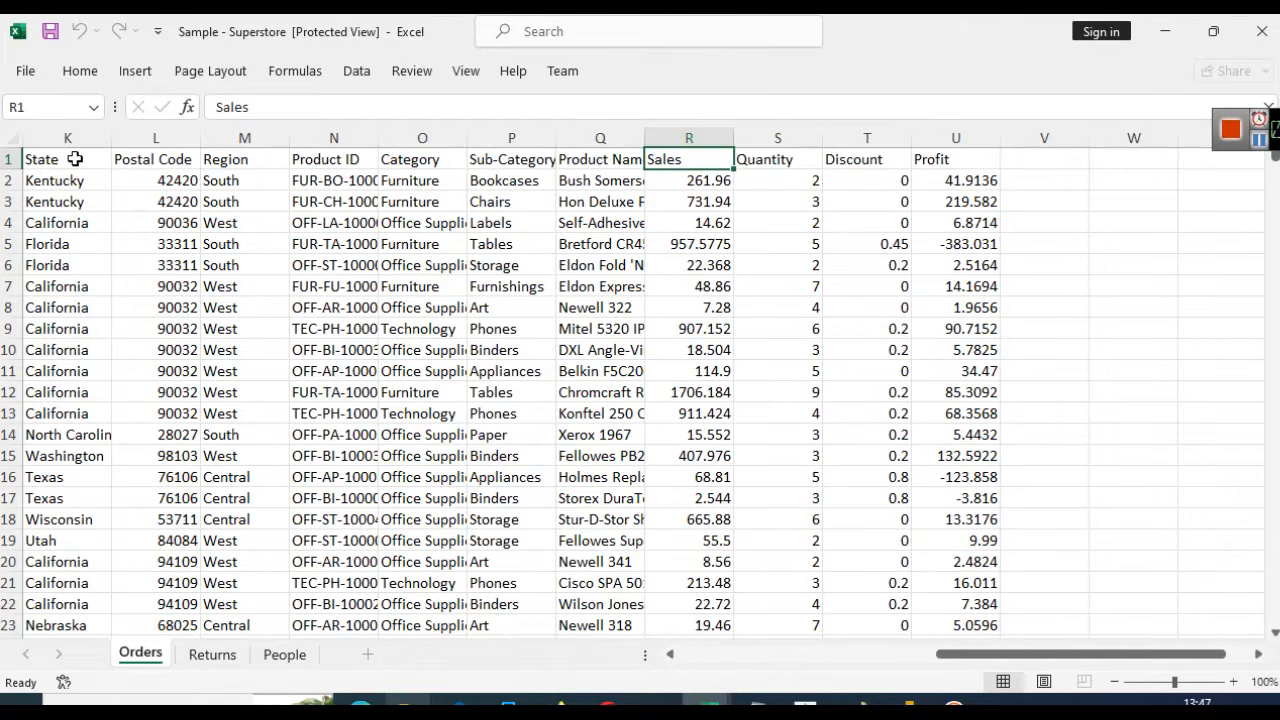
key(Left)
key(Left)
key(Left)
key(Left)
key(Left)
key(Left)
key(Left)
key(Left)
key(Left)
key(Left)
key(Left)
key(Left)
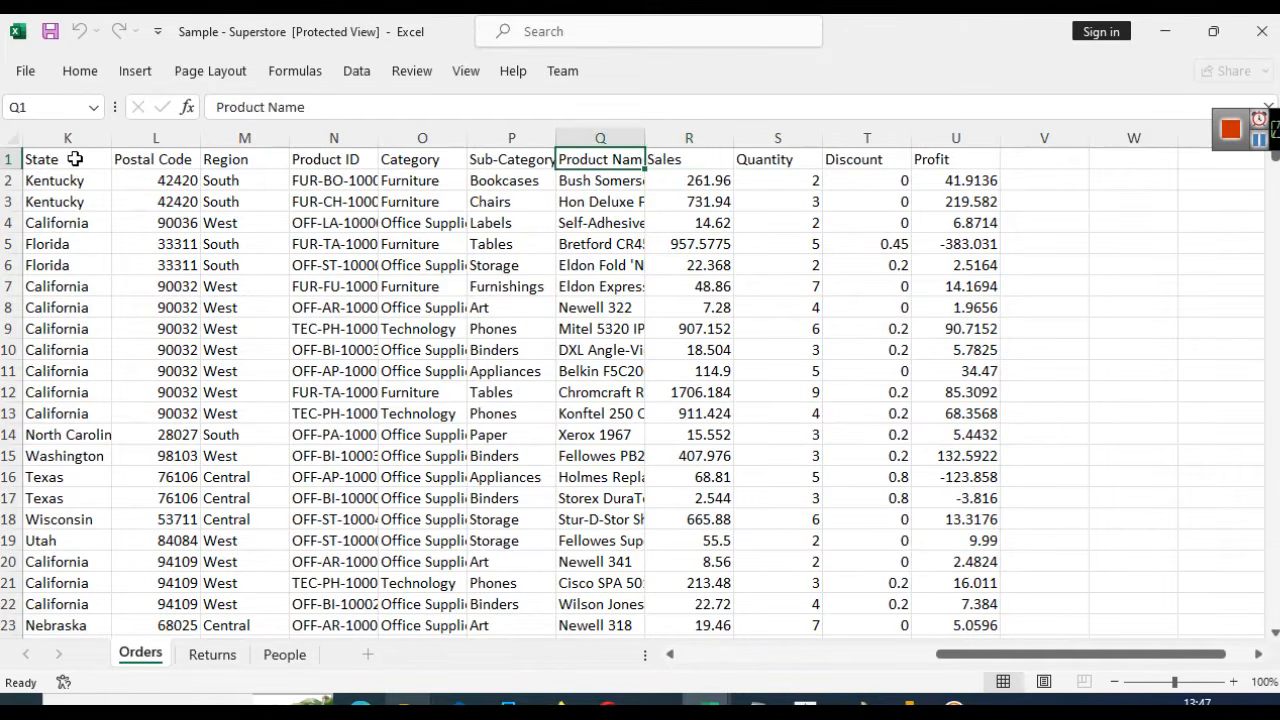
key(Left)
key(Left)
key(Left)
key(Left)
key(Left)
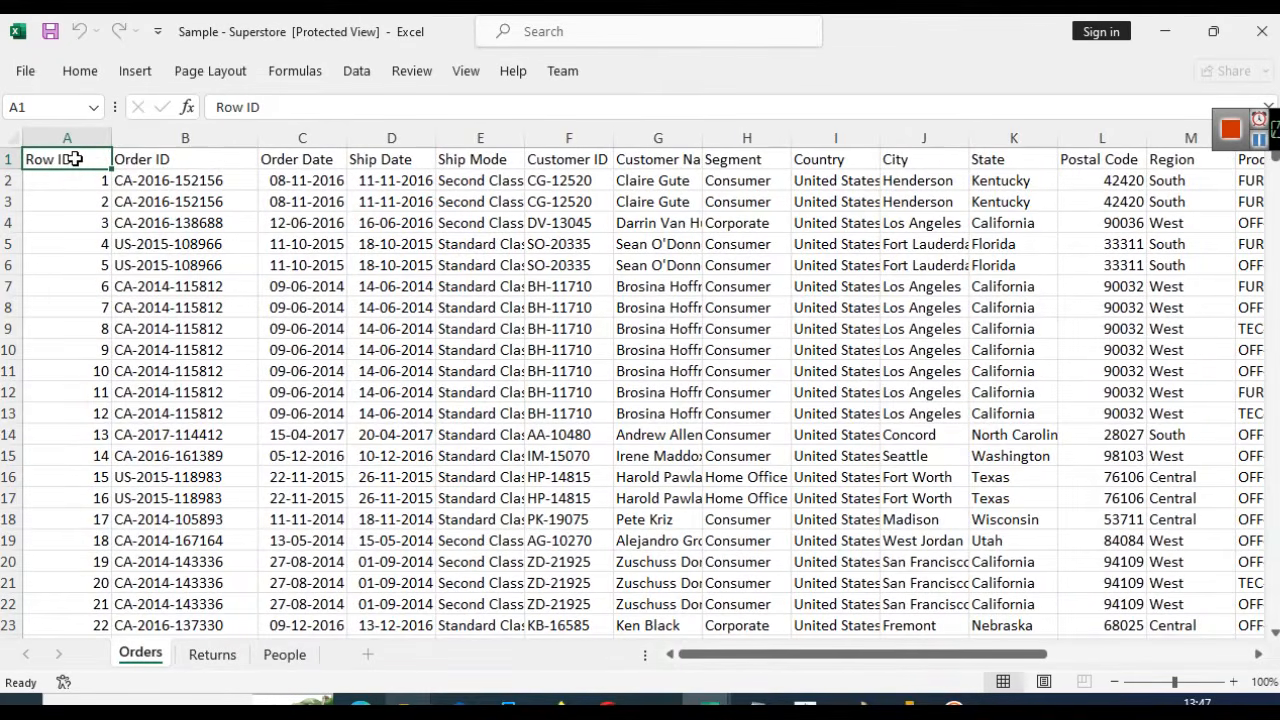
Examine the first order record field by field, from Order ID through Sub-Category
key(Right)
key(Down)
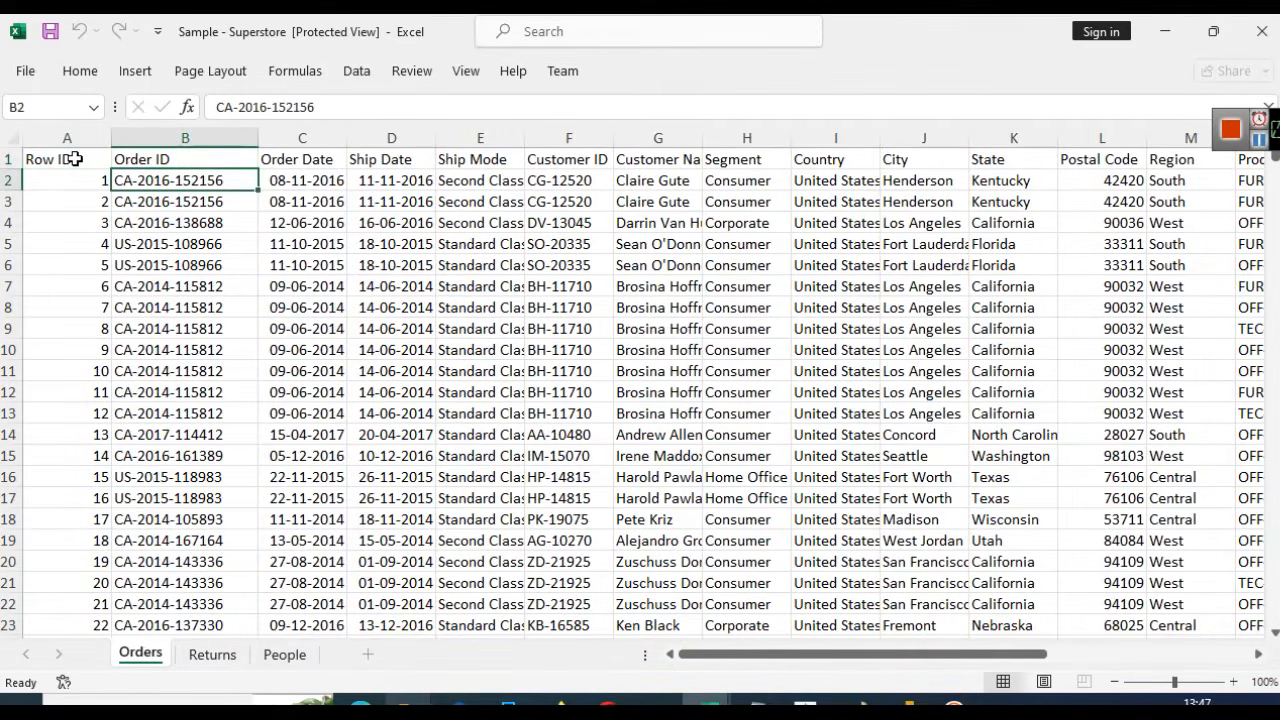
key(Right)
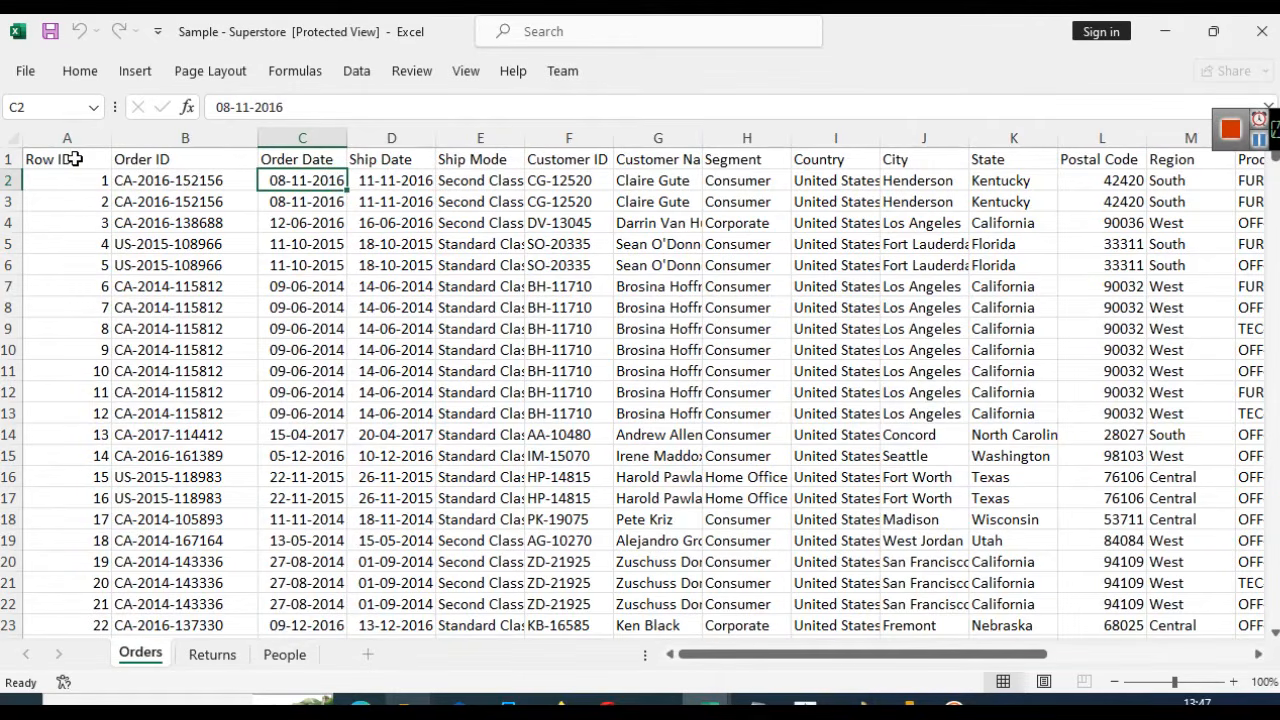
key(Right)
key(Right)
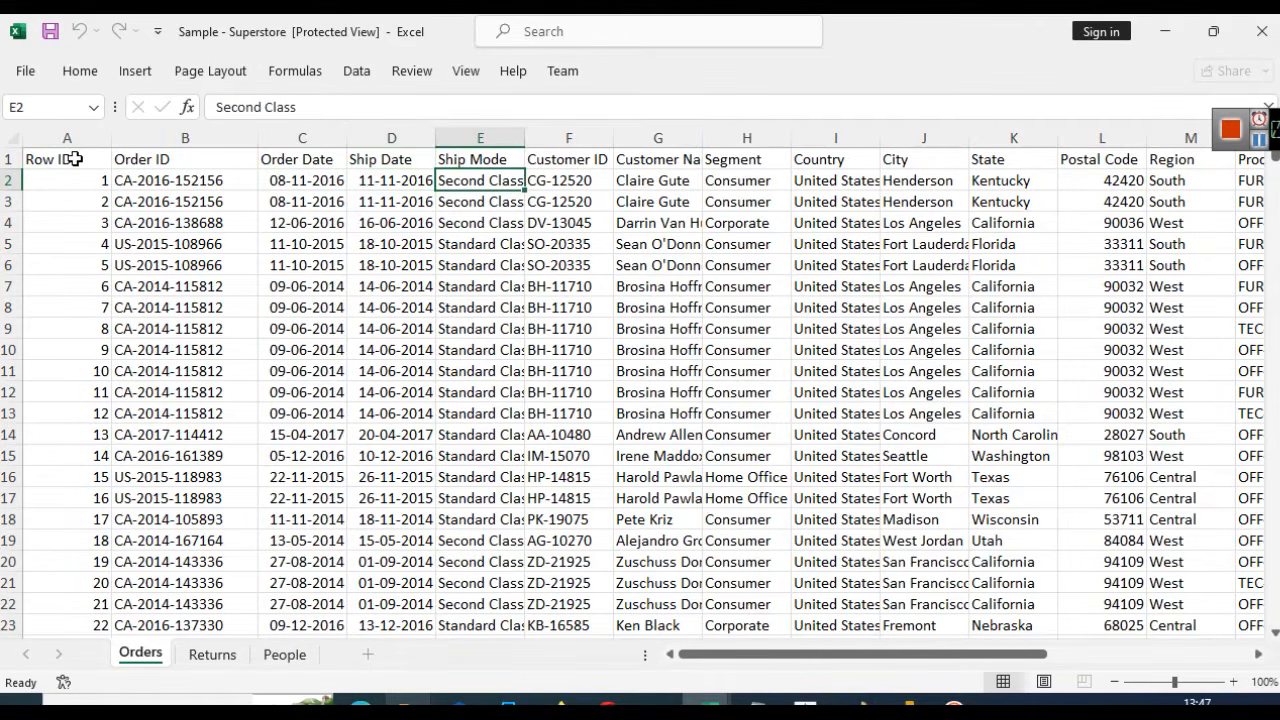
key(Right)
key(Right)
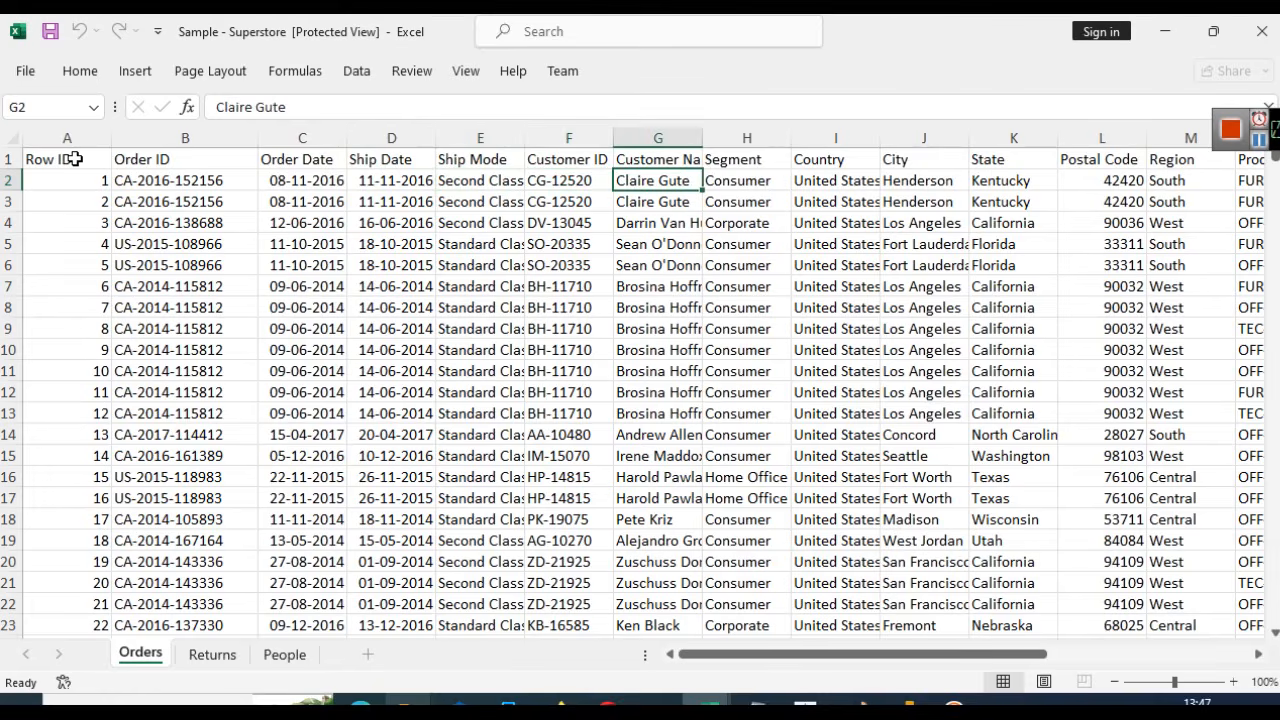
key(Right)
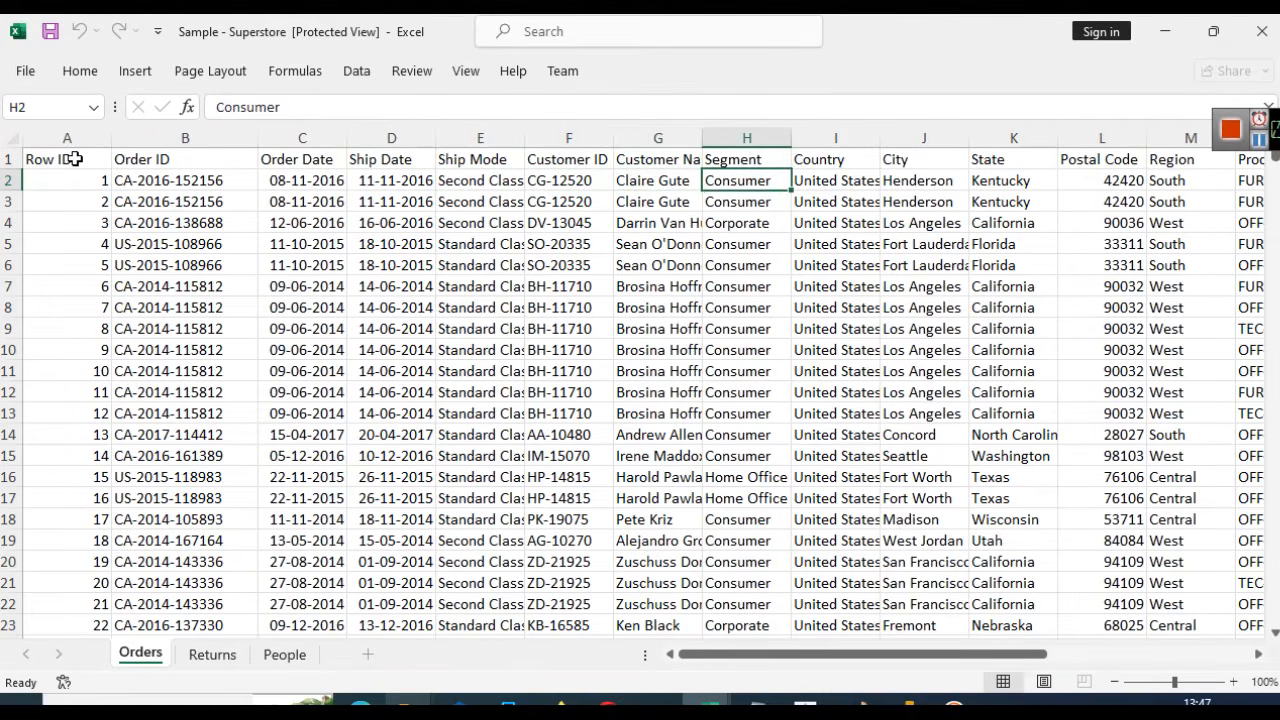
key(Right)
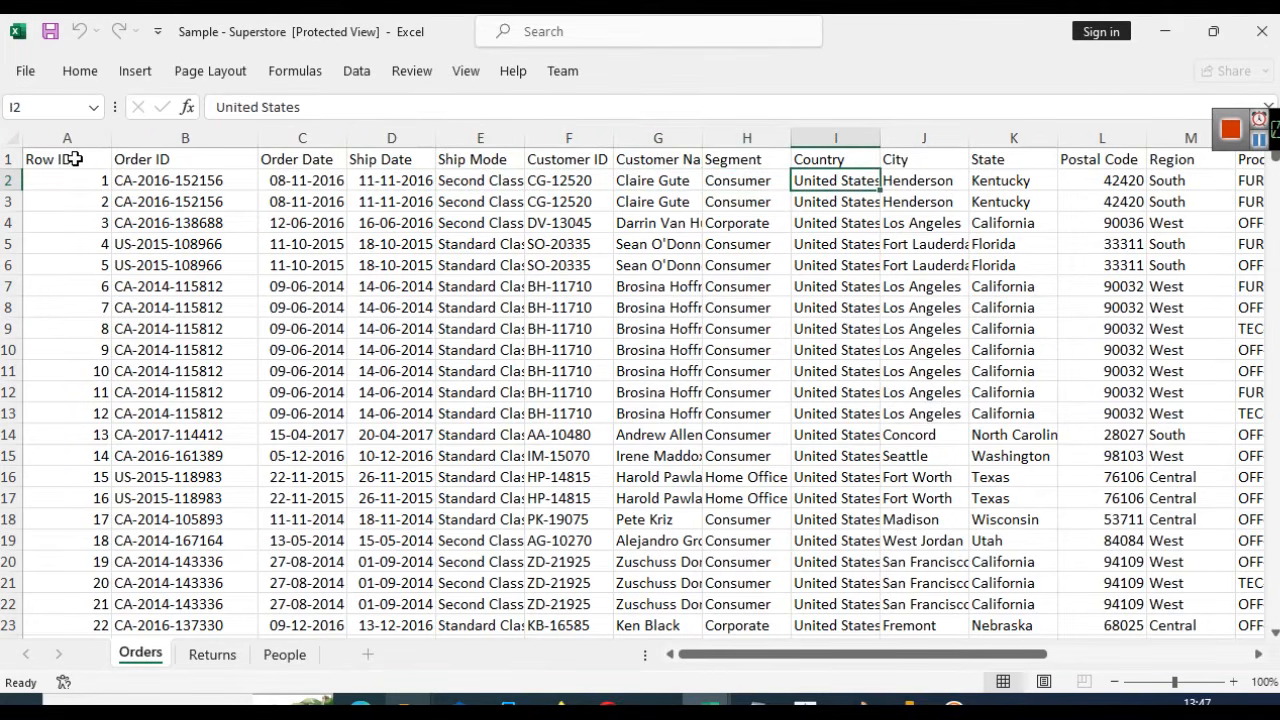
key(Right)
key(Right)
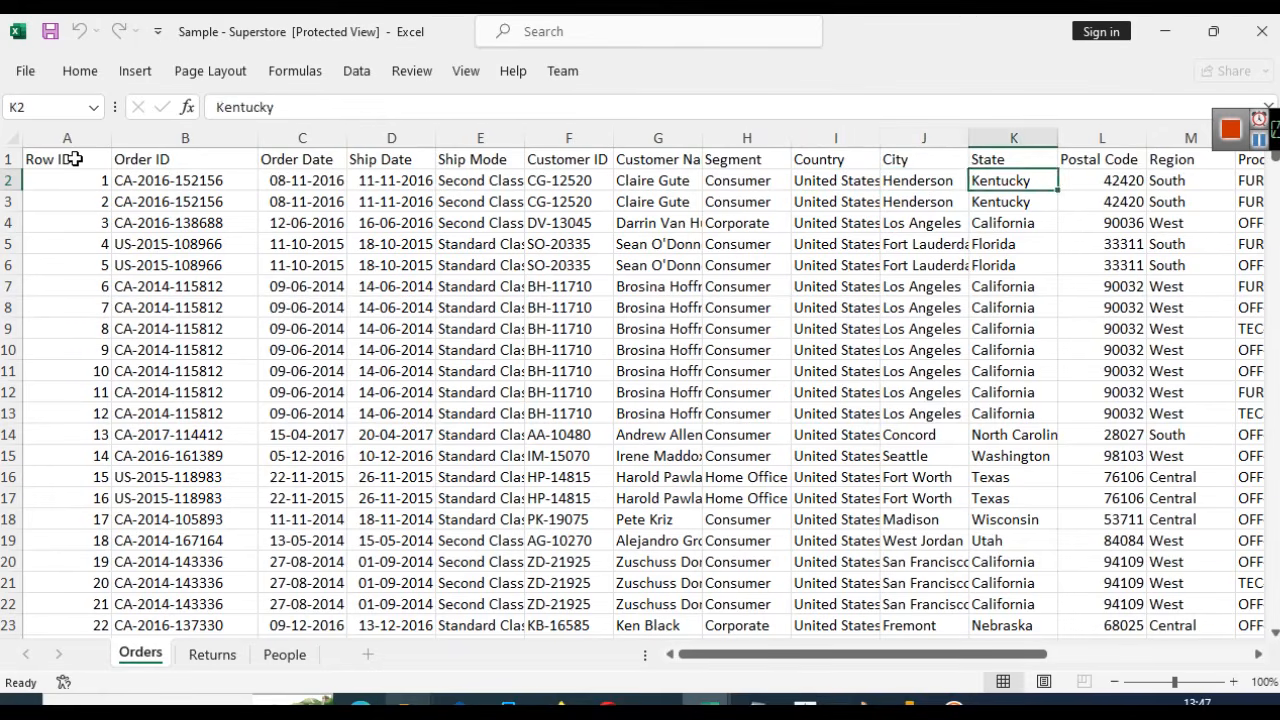
key(Right)
key(Right)
key(Right)
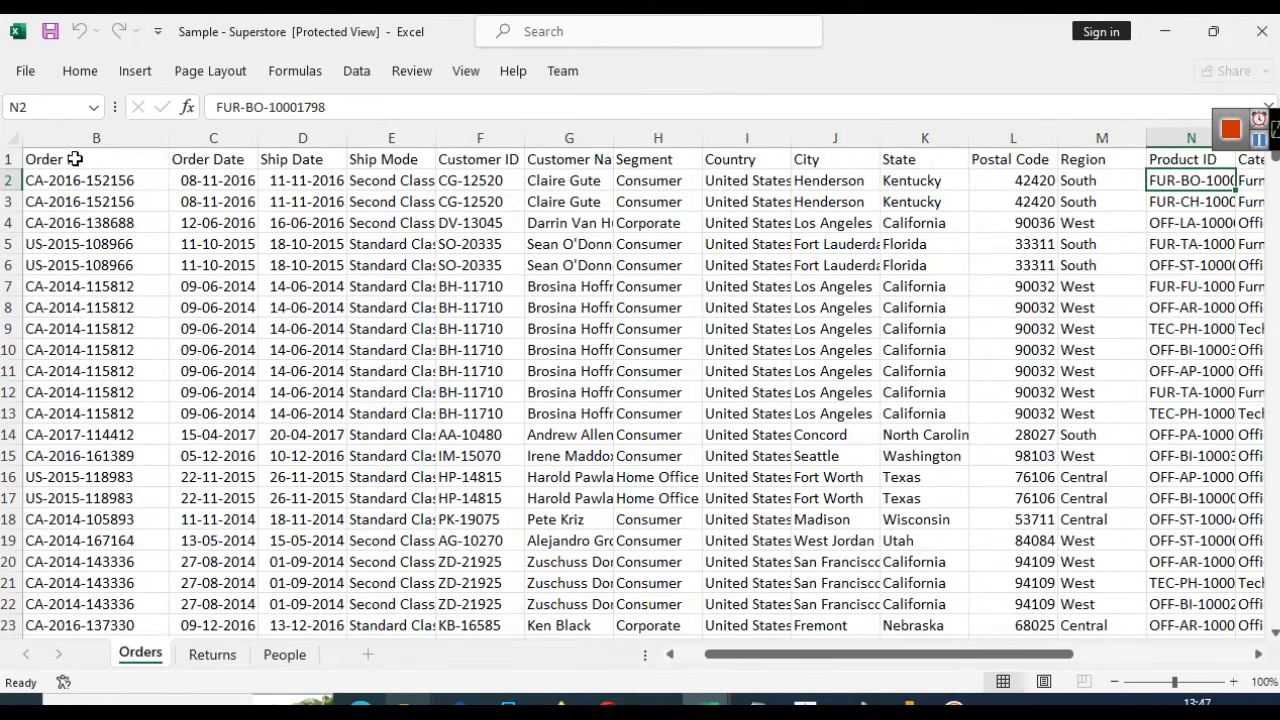
key(Right)
key(Right)
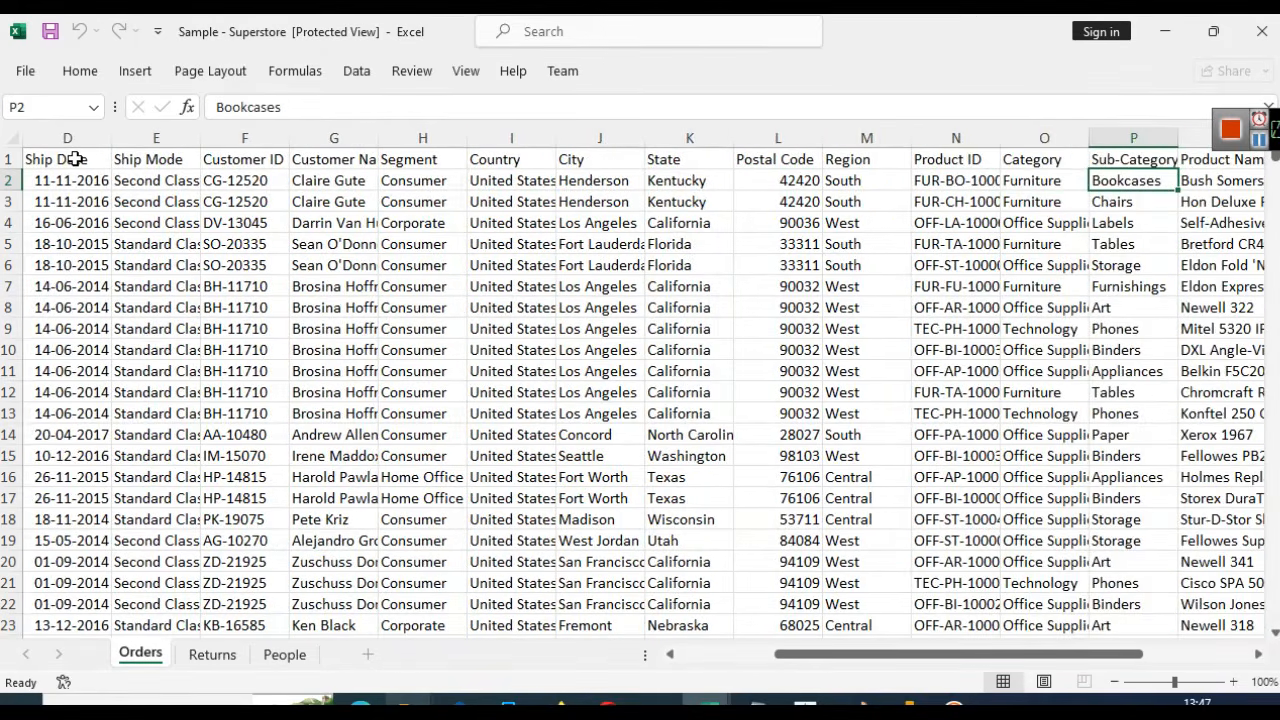
Examine the Product ID, Category and Sub-Category columns of the Orders sheet
key(Left)
key(Left)
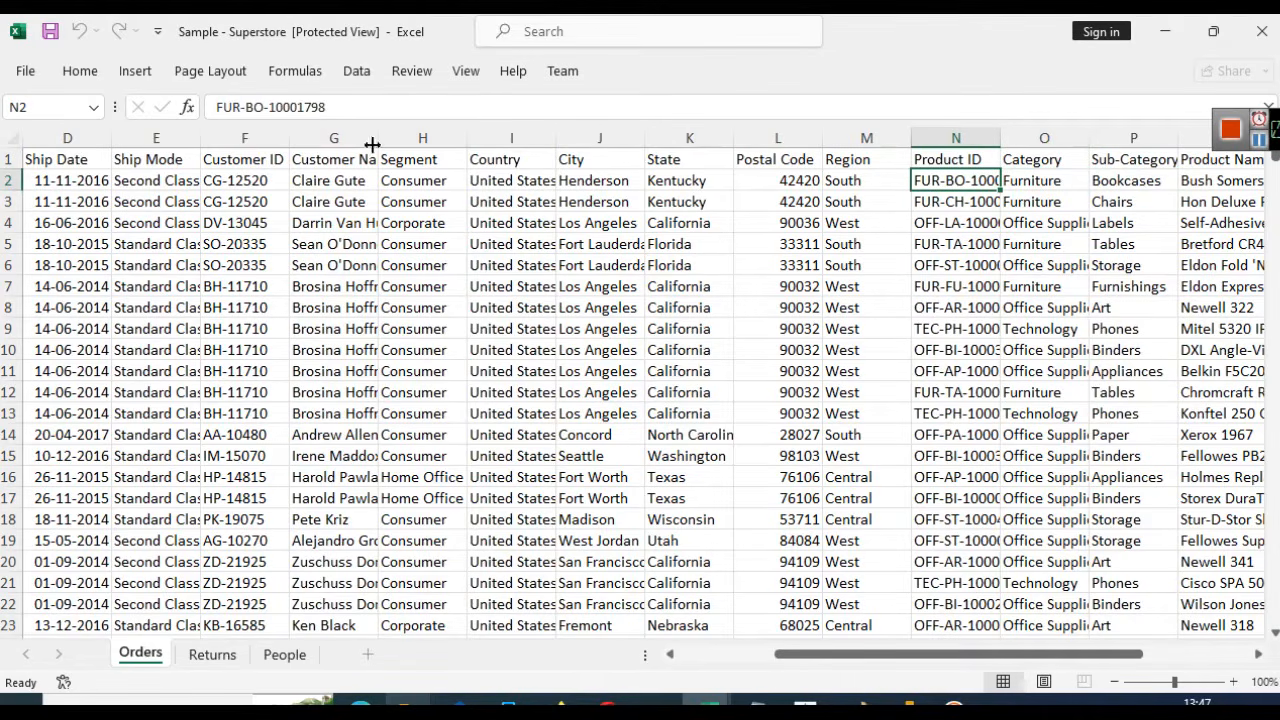
click(958, 133)
key(Right)
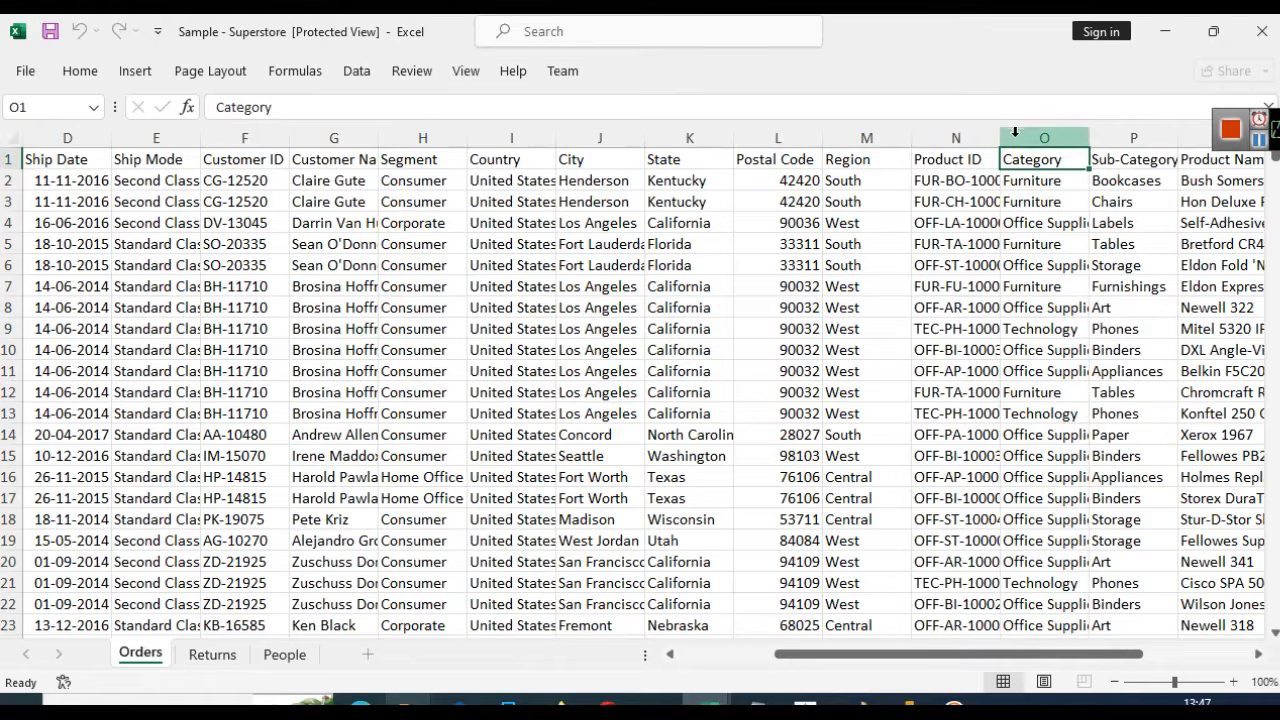
click(1030, 136)
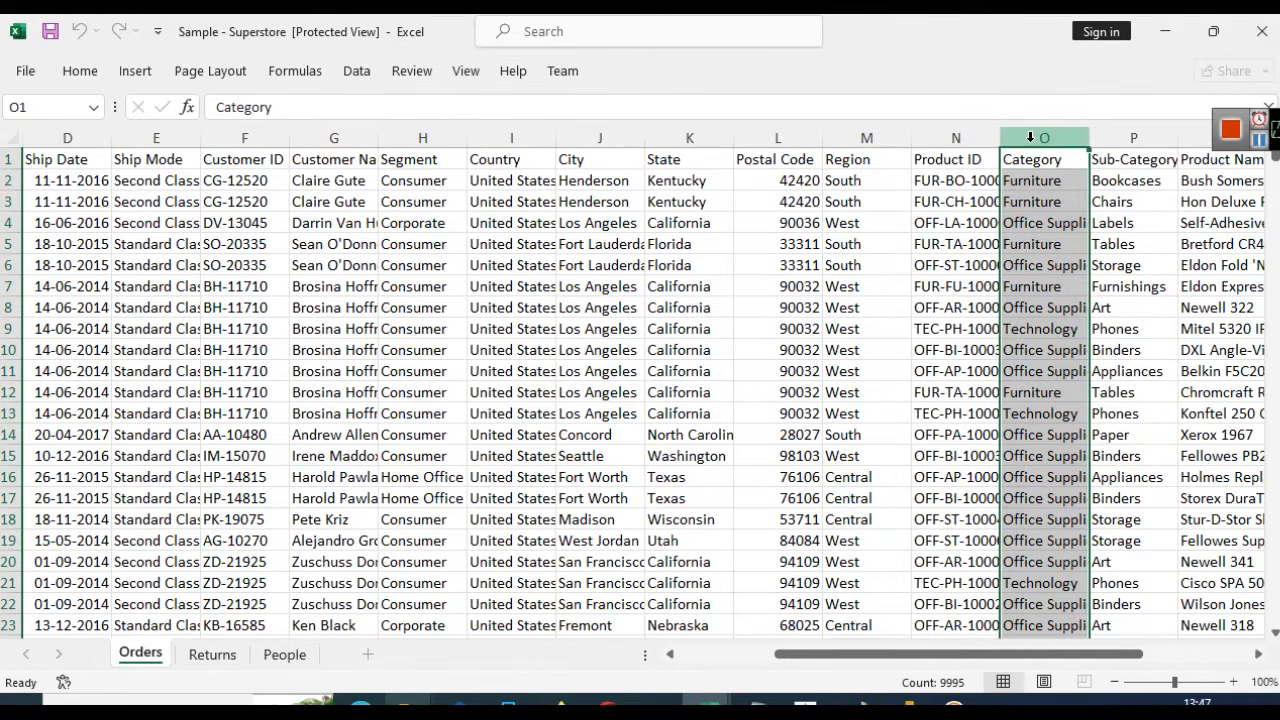
click(1128, 138)
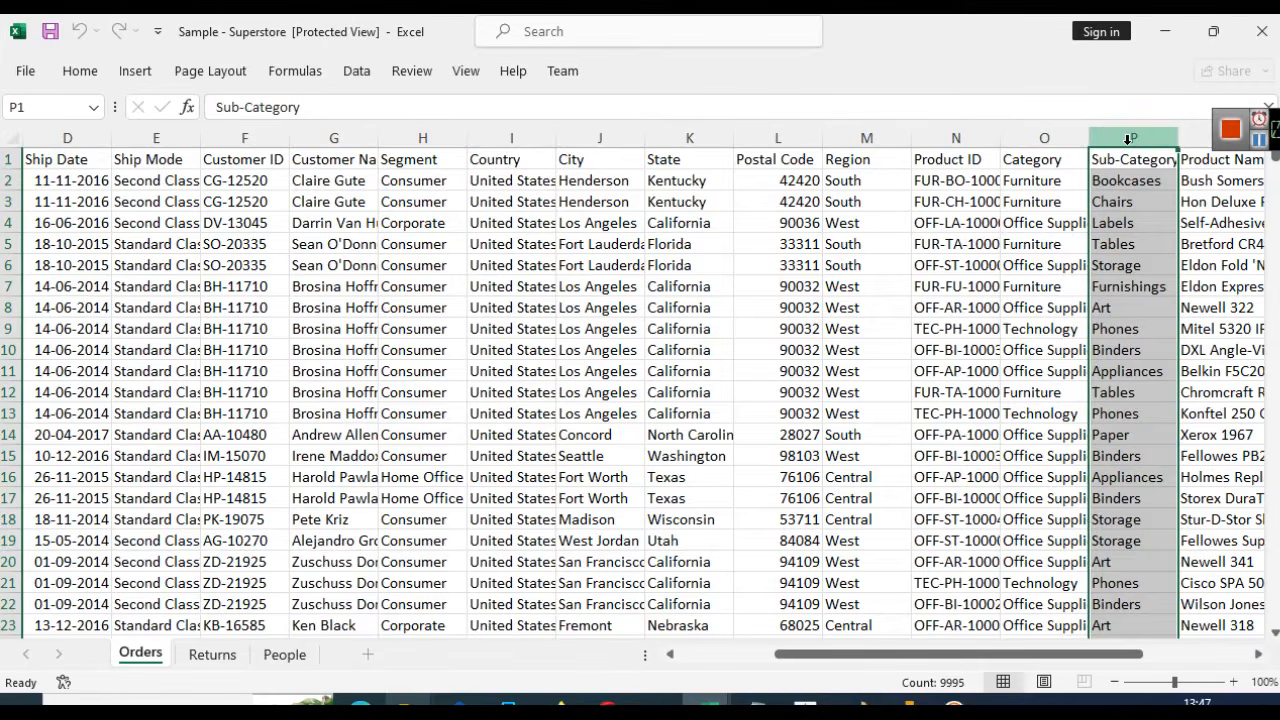
Examine the first order record's Sales, Quantity, Discount and Profit values
key(Right)
key(Right)
key(Right)
key(Right)
key(Down)
key(Left)
key(Left)
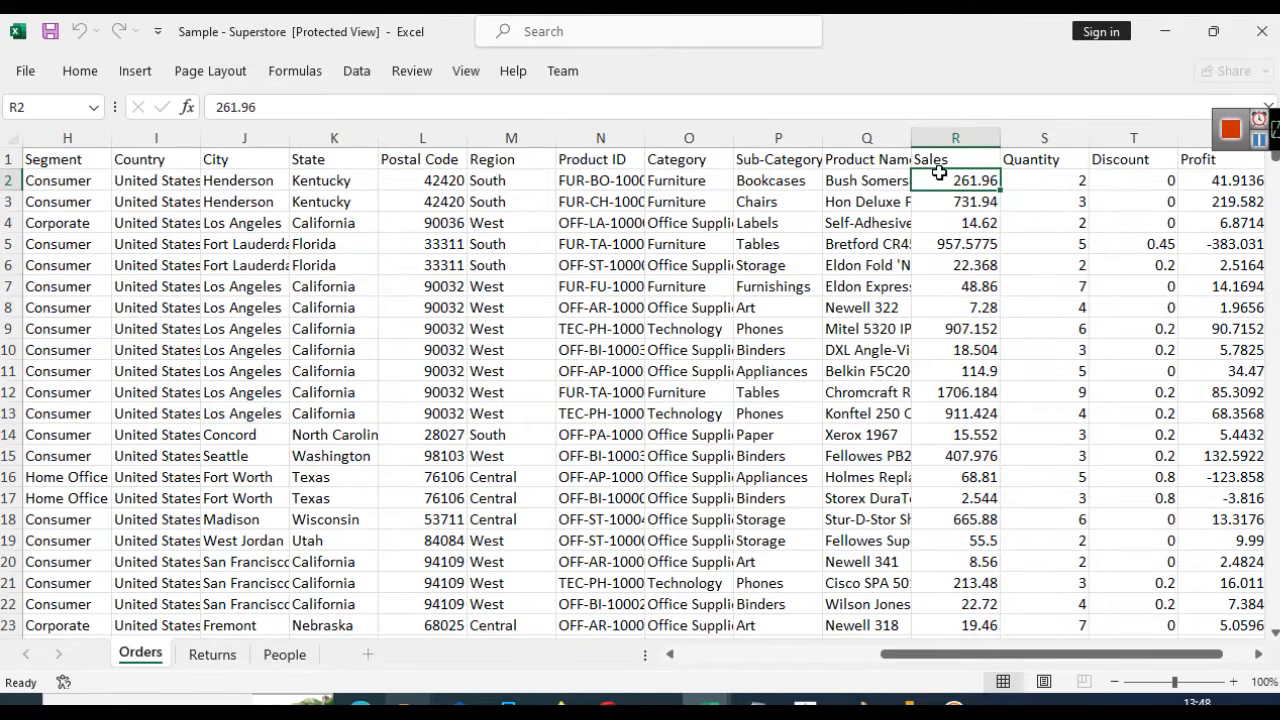
click(1047, 187)
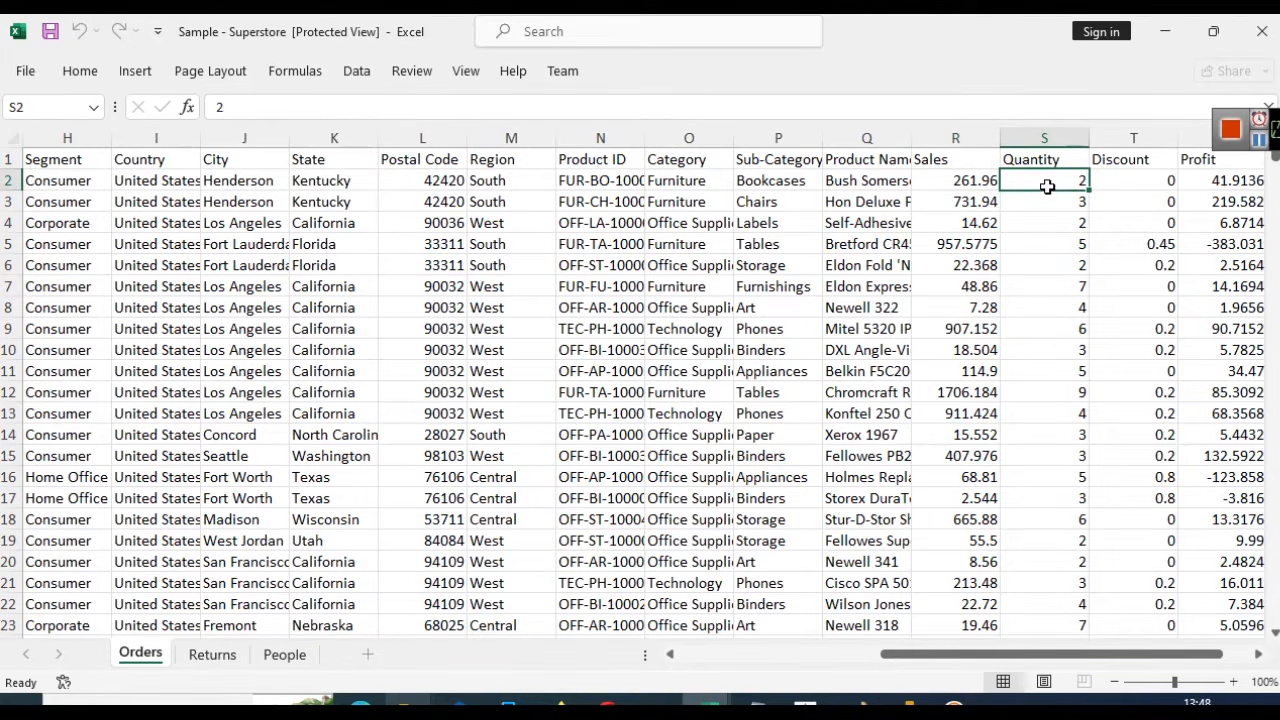
click(1162, 179)
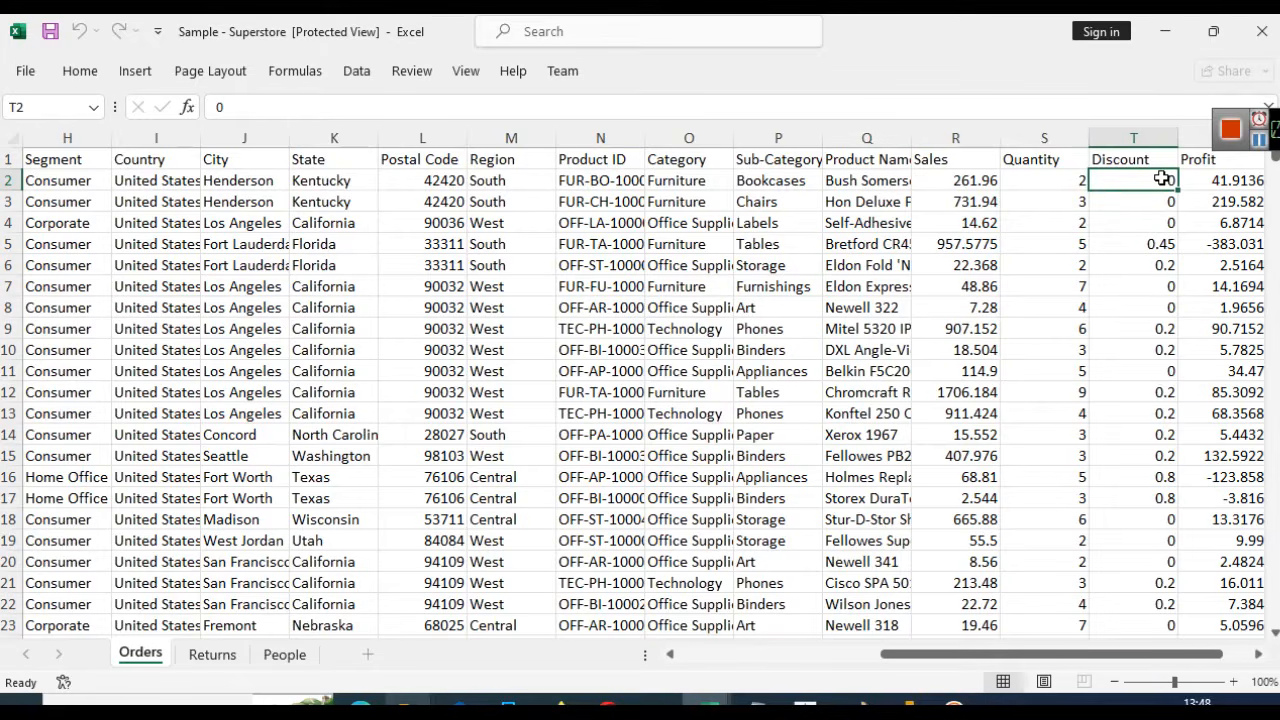
click(1227, 182)
drag(1245, 130, 1245, 112)
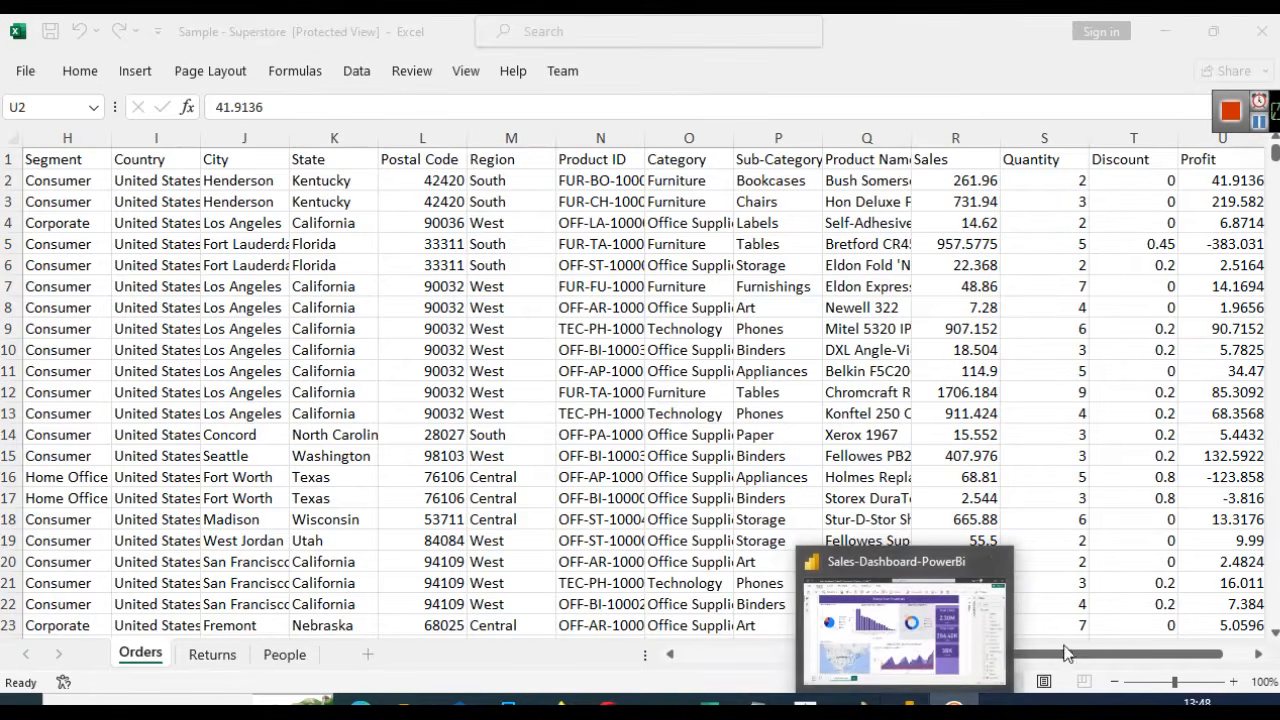
Switch to the Sales-Dashboard-PowerBi report, highlight its visuals by the Standard Class slice of Sales by Ship Mode, and clear the highlight
click(901, 629)
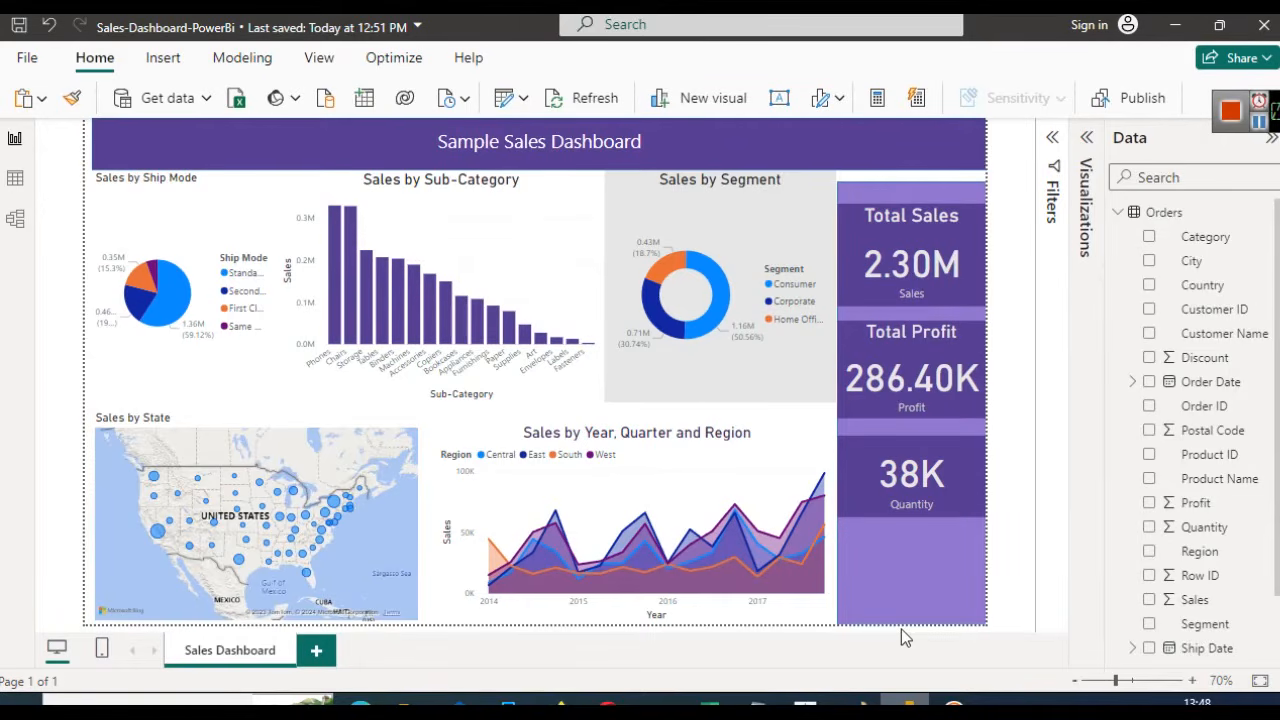
click(172, 313)
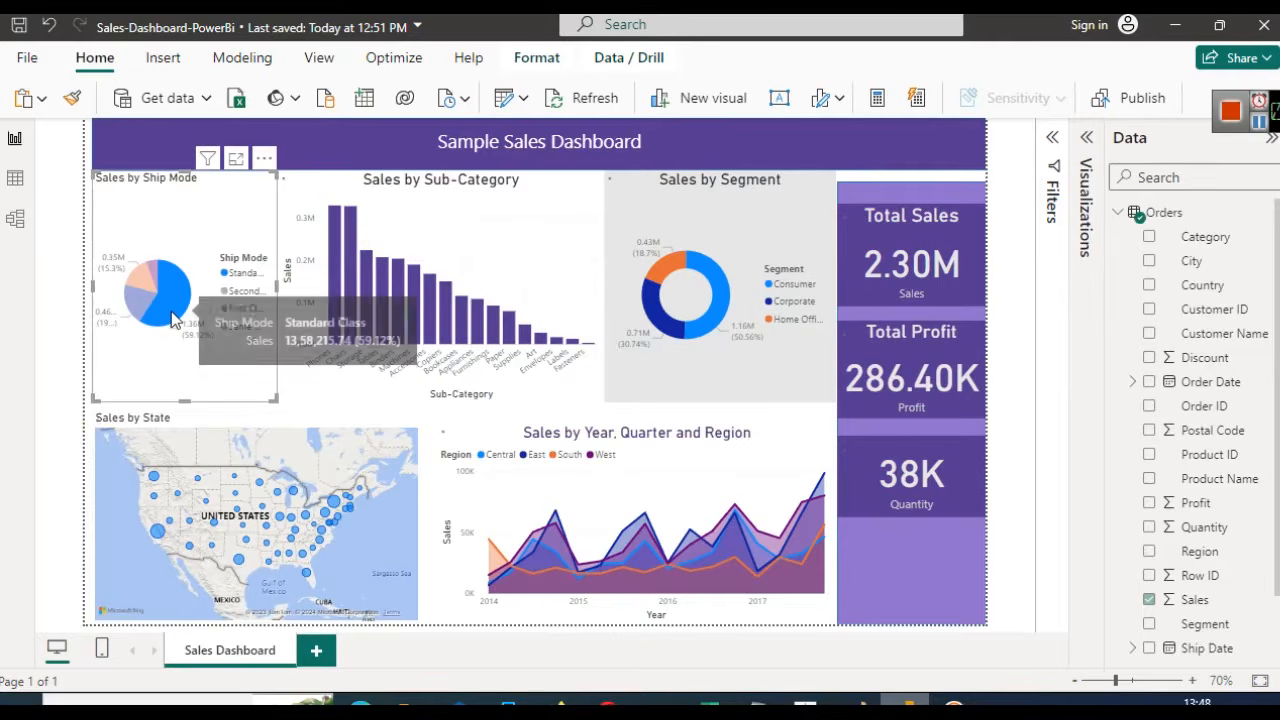
click(456, 316)
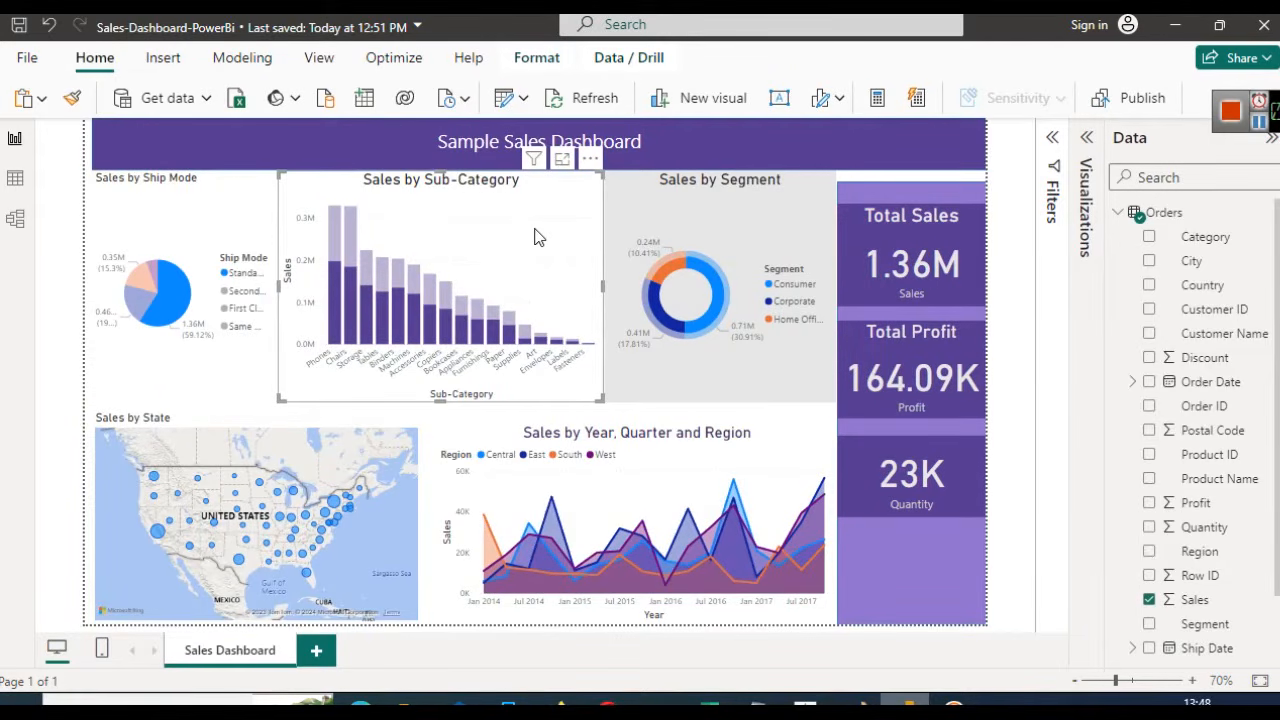
click(1028, 383)
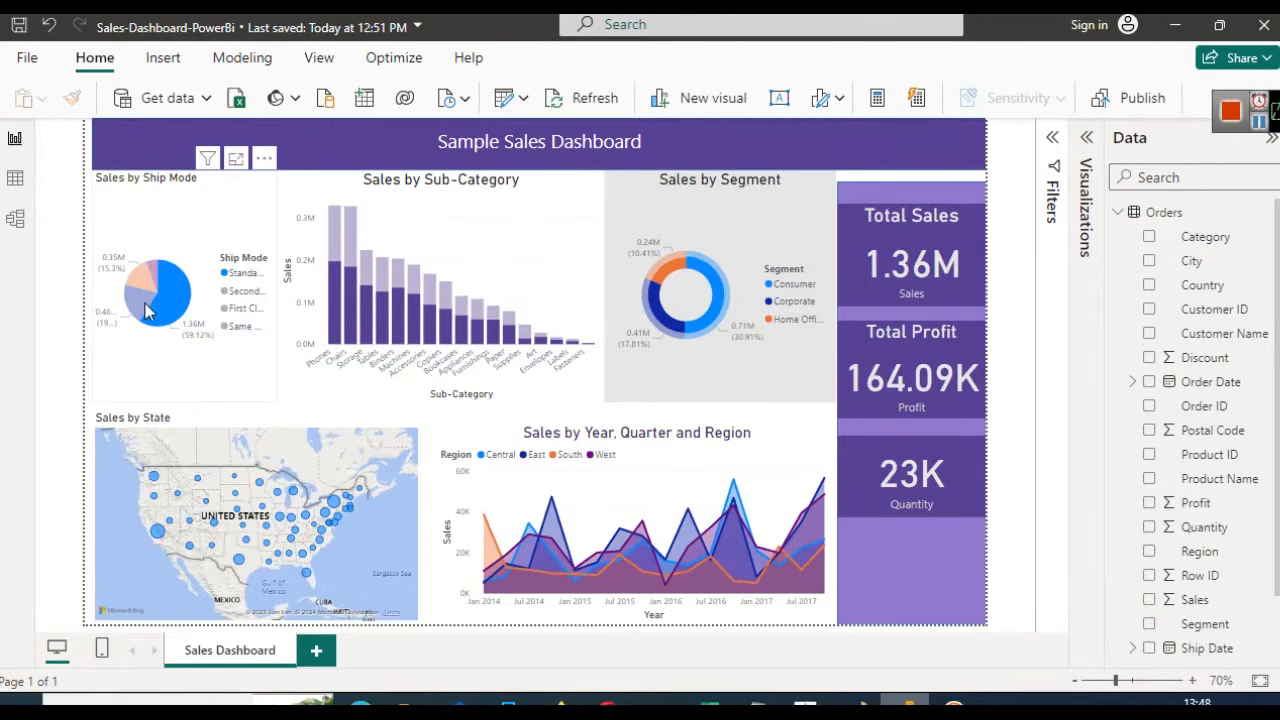
click(184, 215)
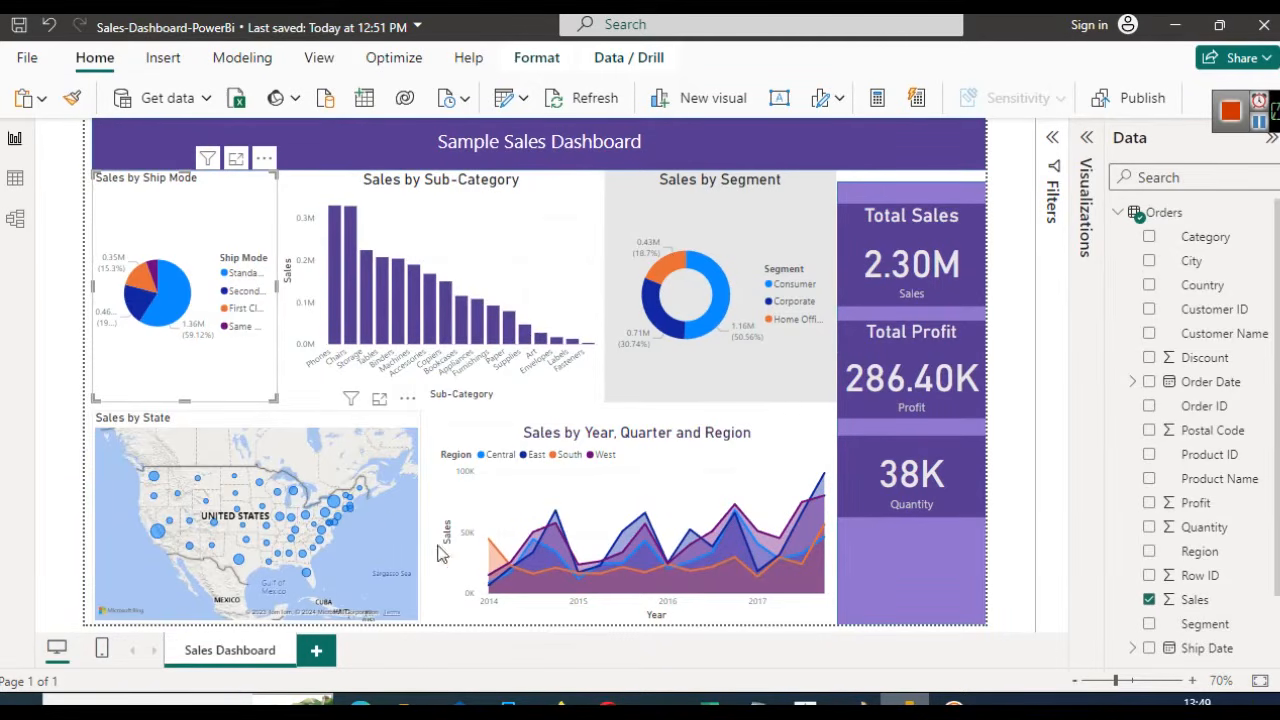
mouse_move(592, 502)
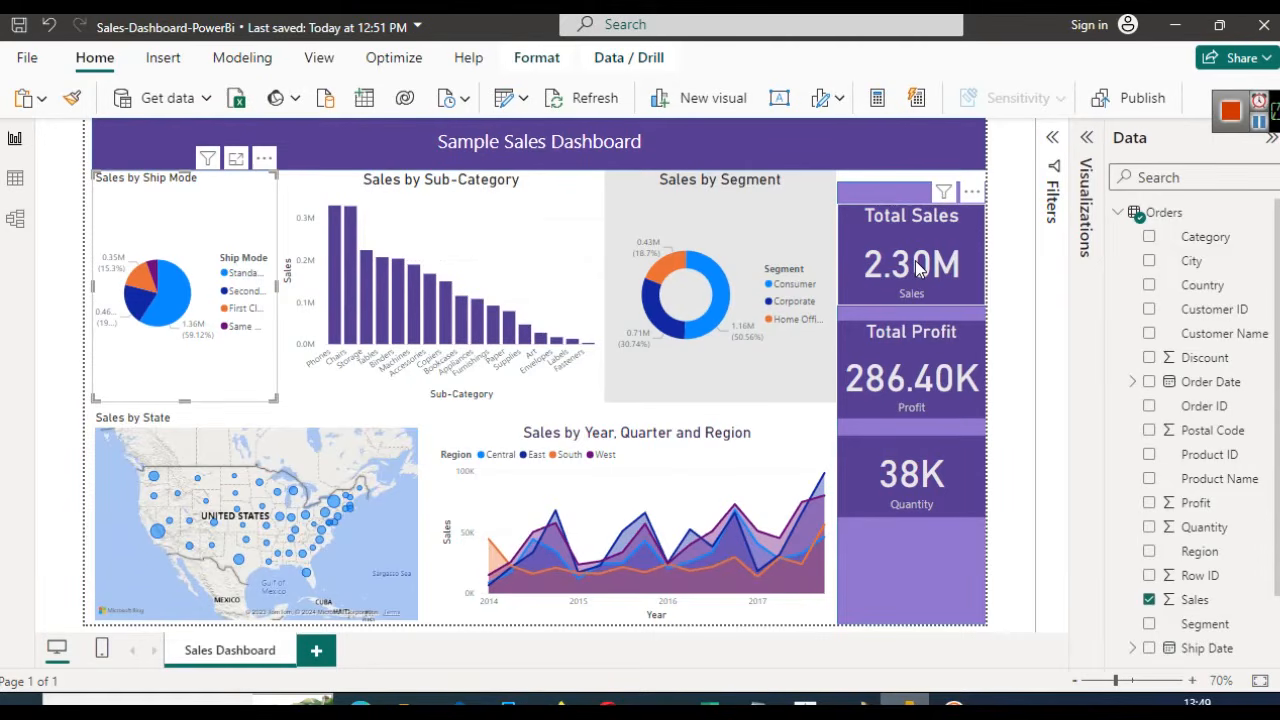
click(36, 58)
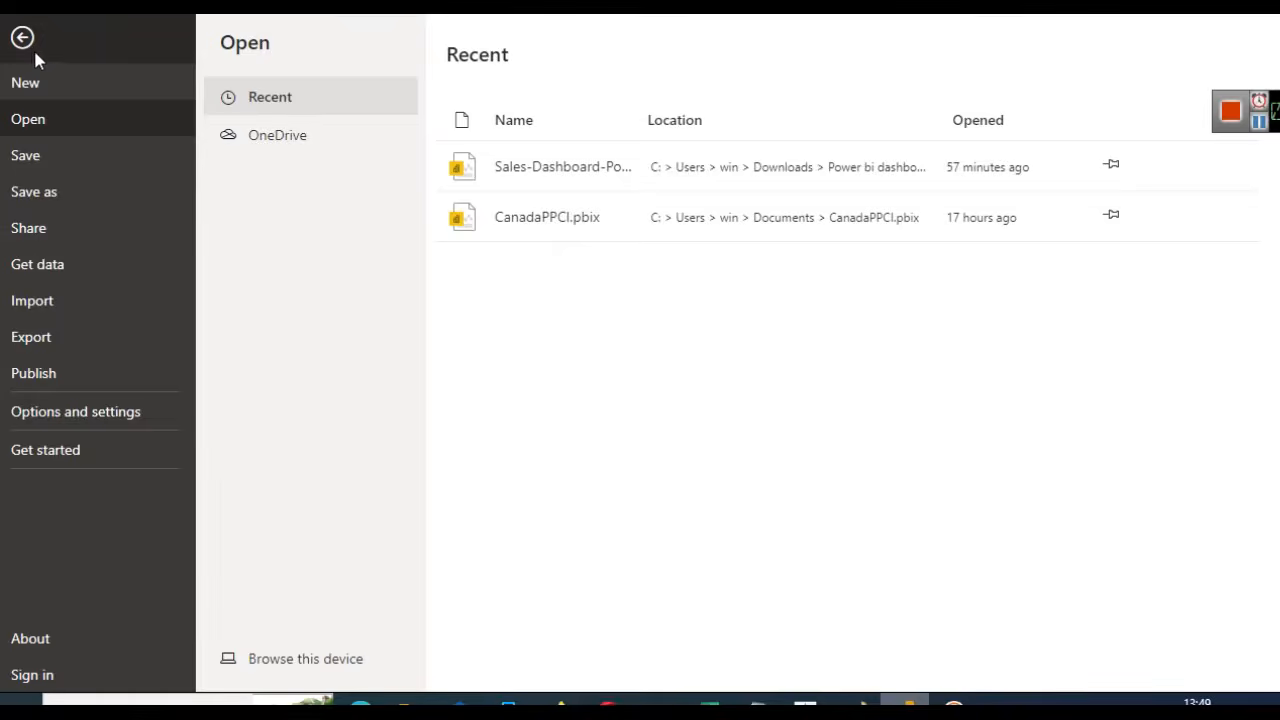
click(24, 40)
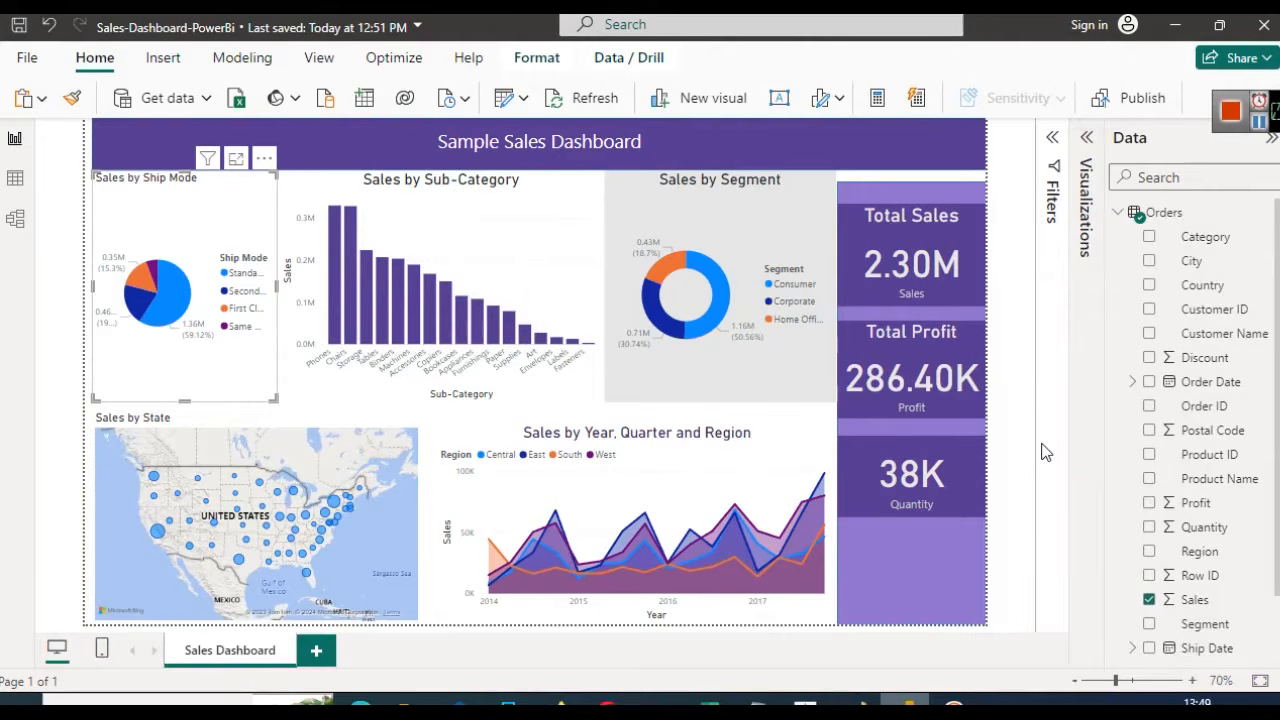
Expand the Visualizations pane and select the Sales by State map to inspect the fields it uses
click(1088, 137)
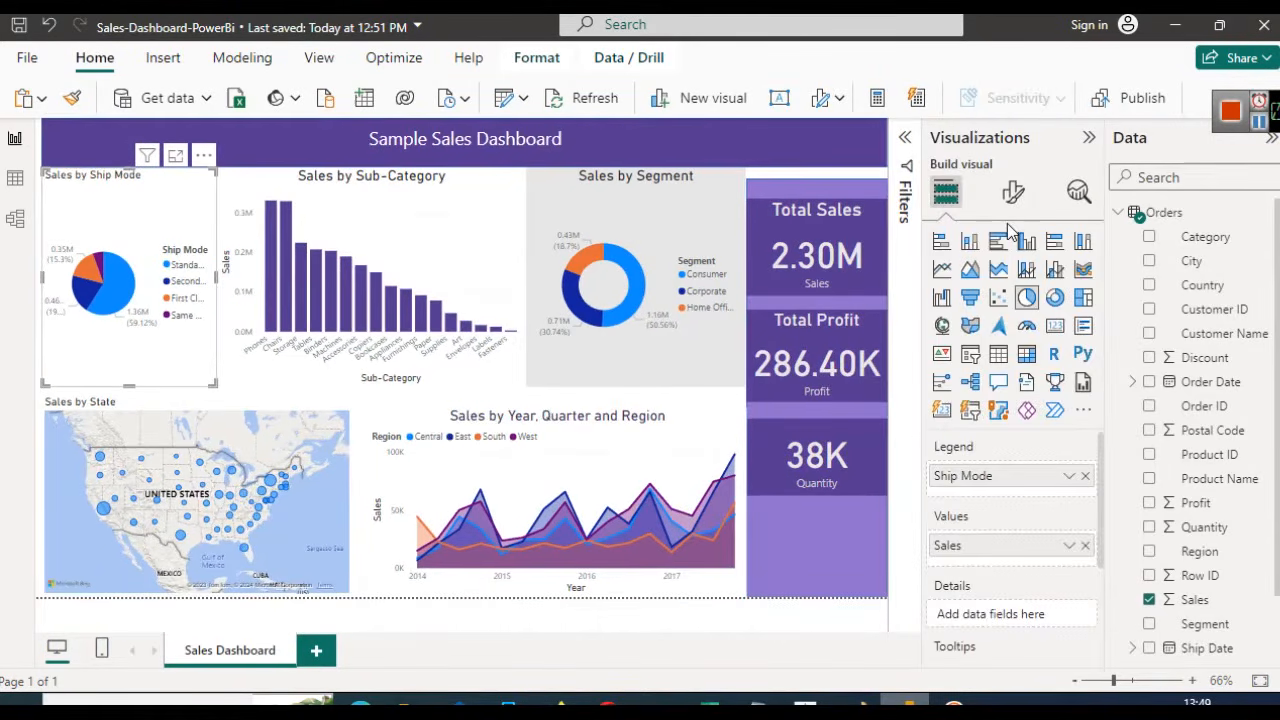
click(177, 59)
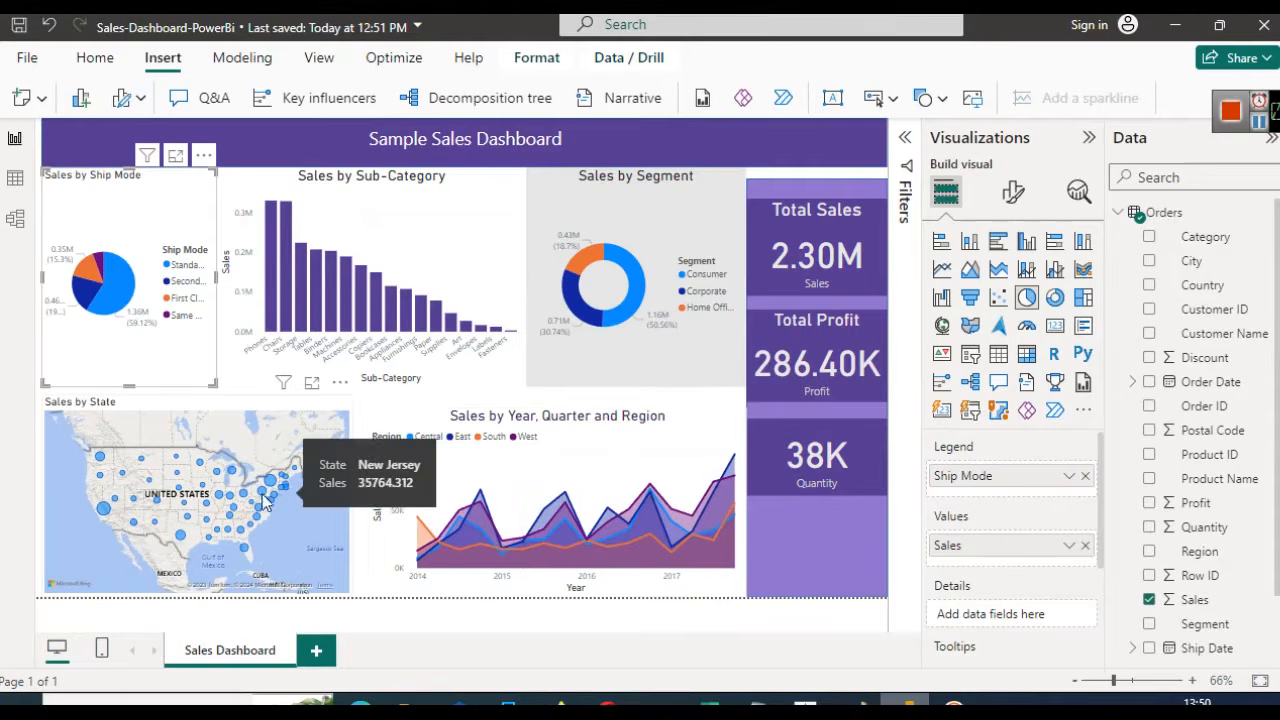
click(310, 517)
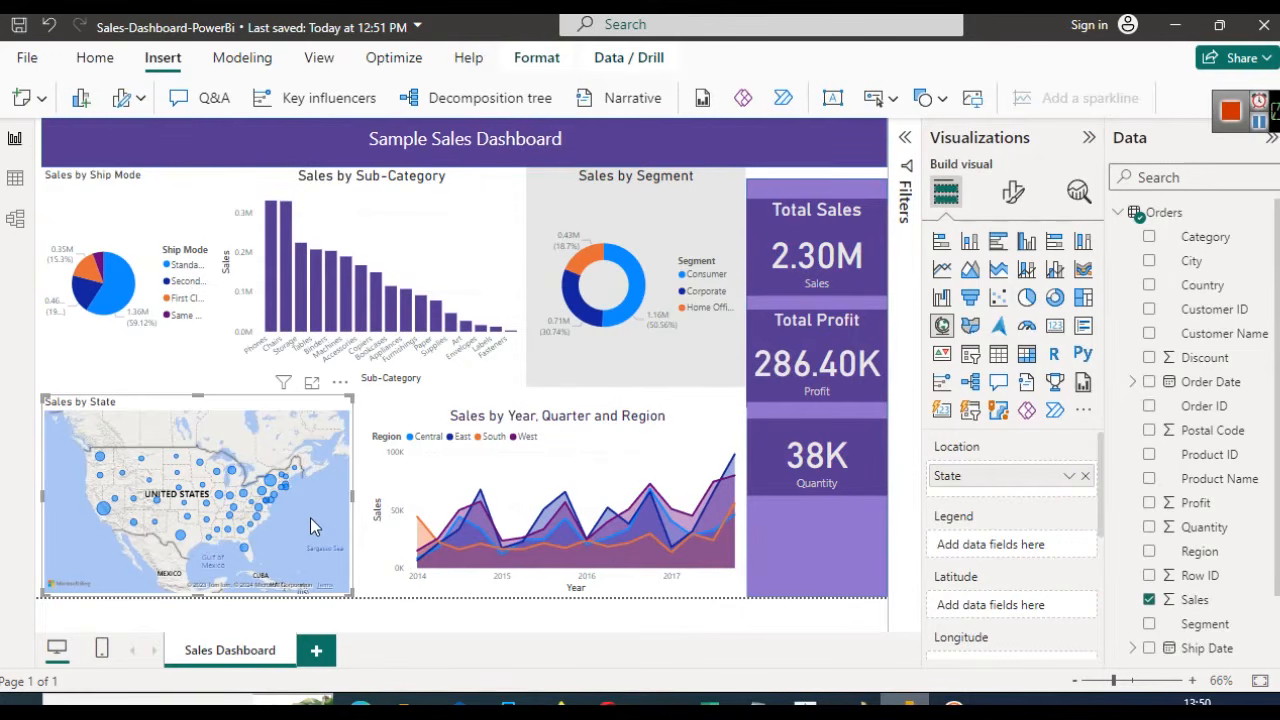
Add a blank report page, collapse the Visualizations pane, and compare the new page with the Sales Dashboard page
click(318, 654)
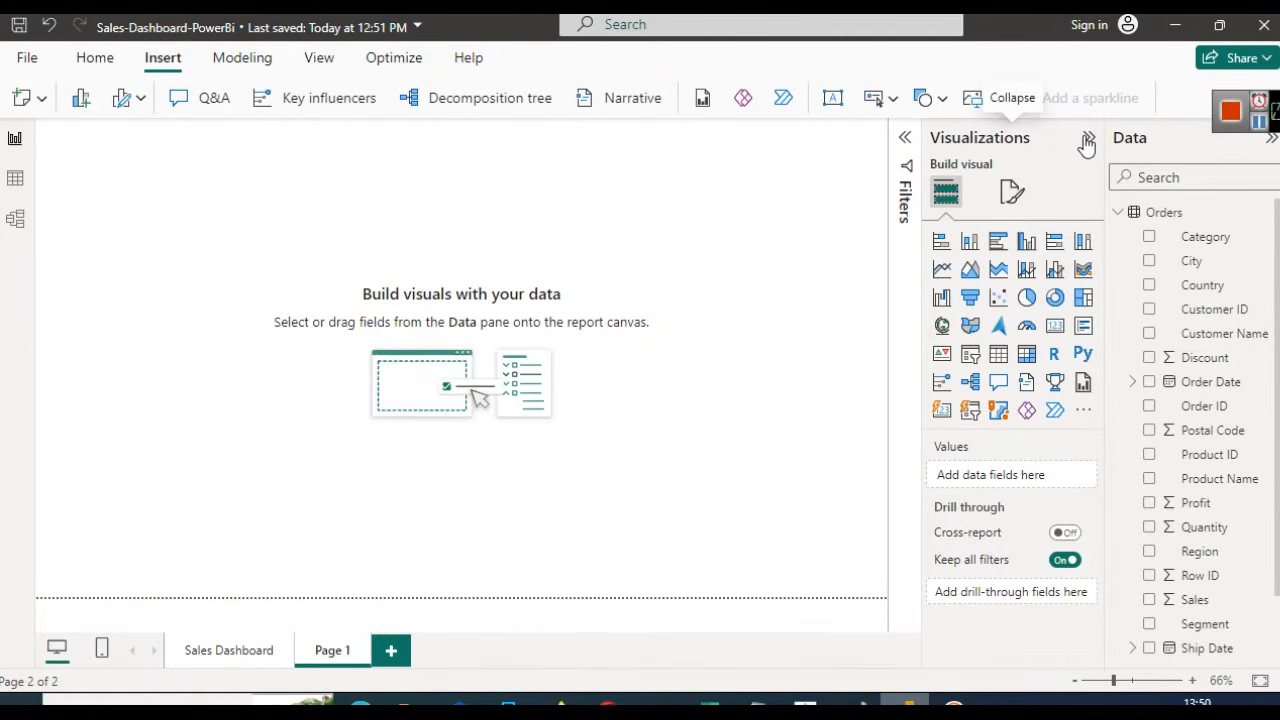
click(1087, 137)
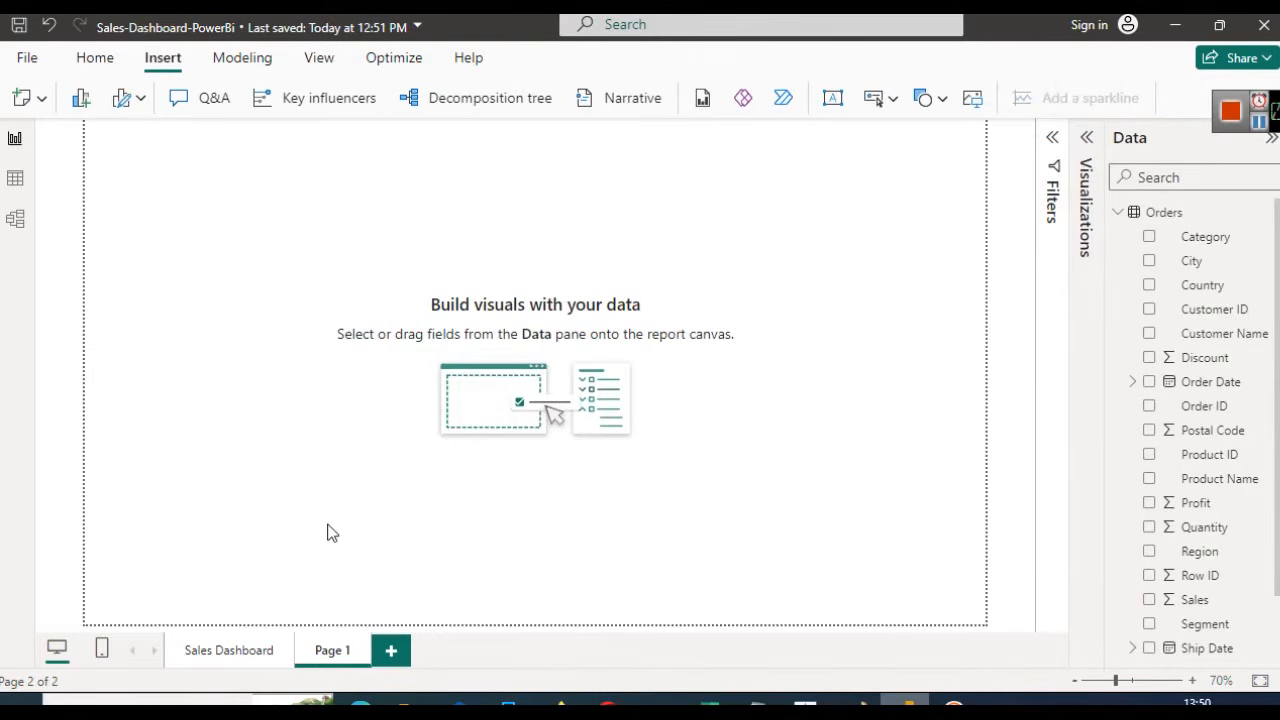
click(250, 655)
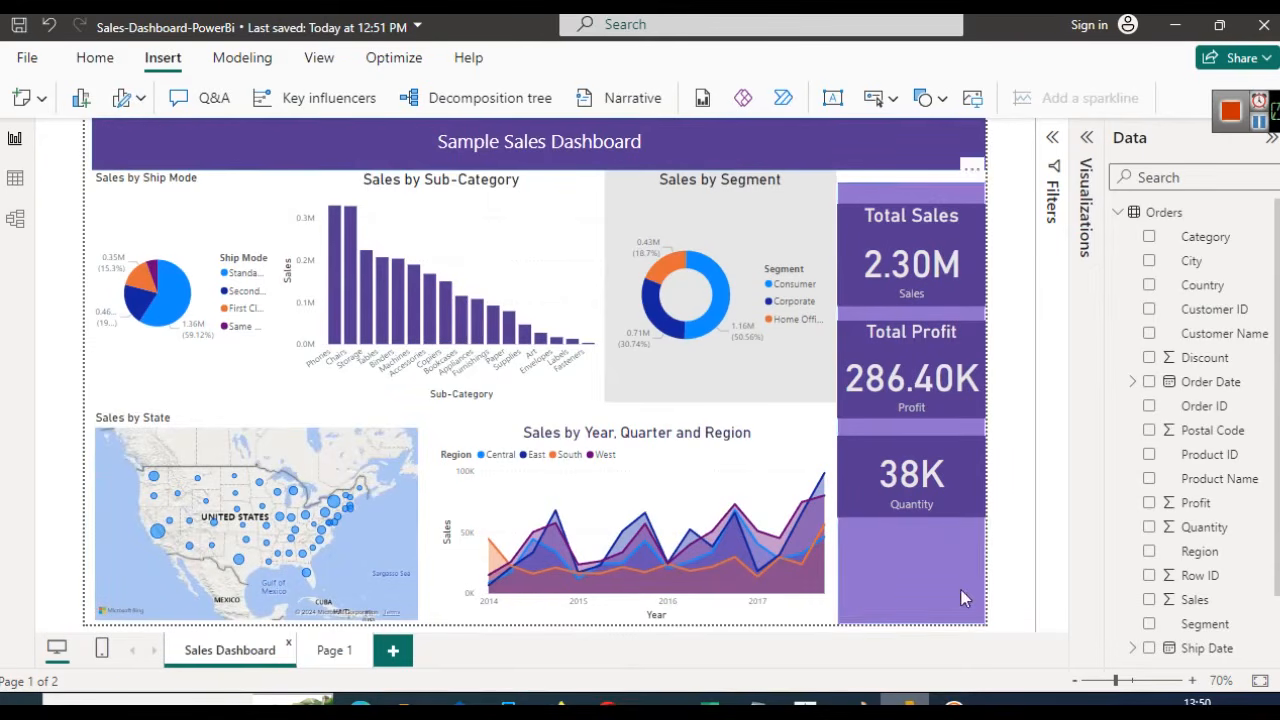
click(334, 655)
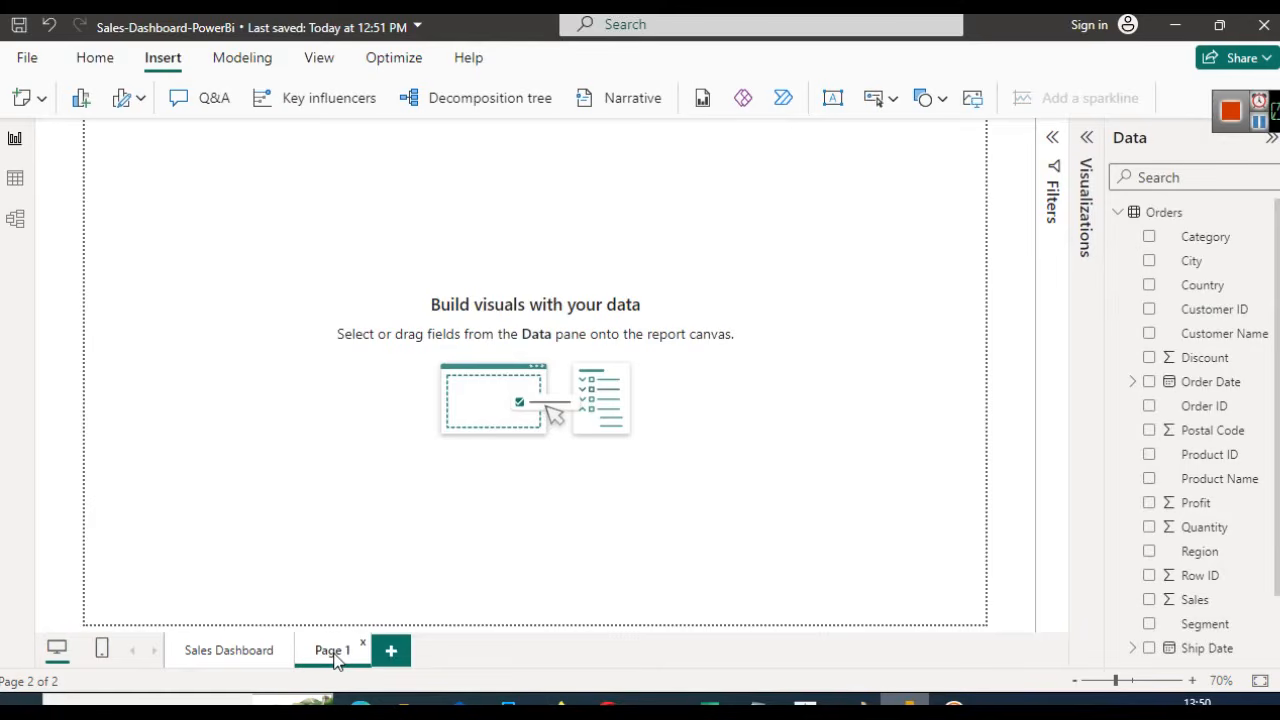
click(251, 658)
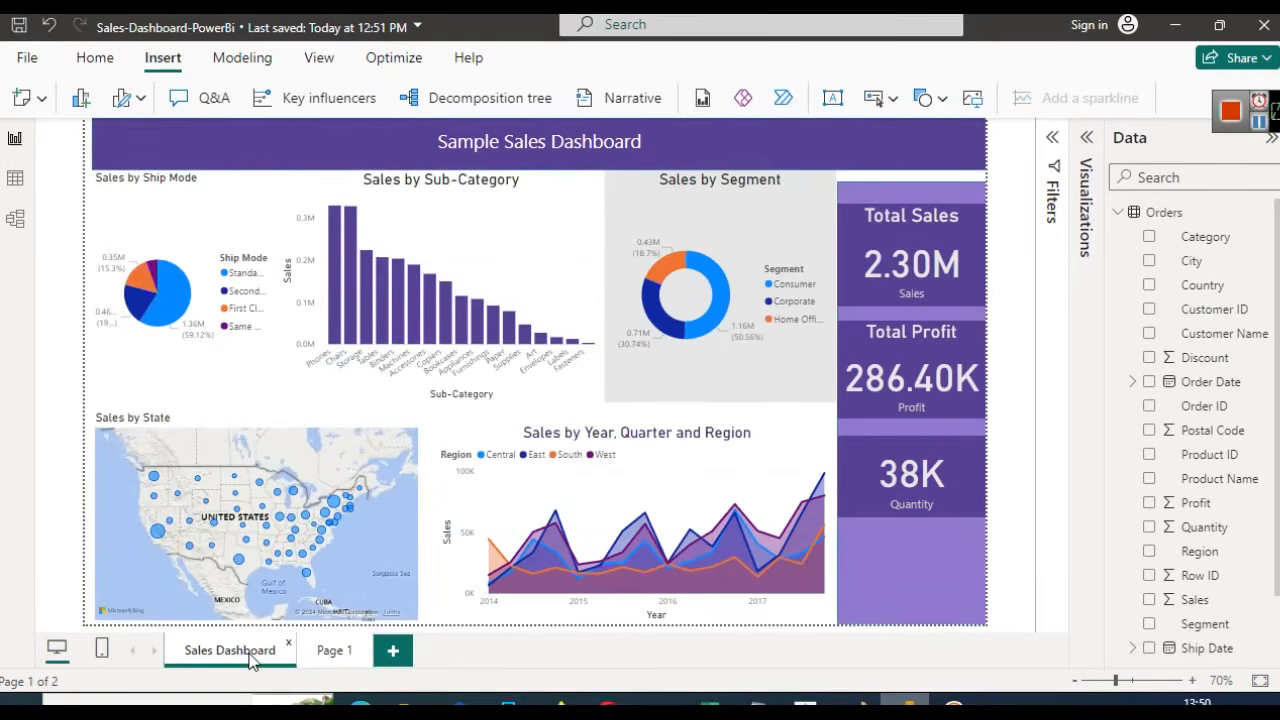
click(338, 660)
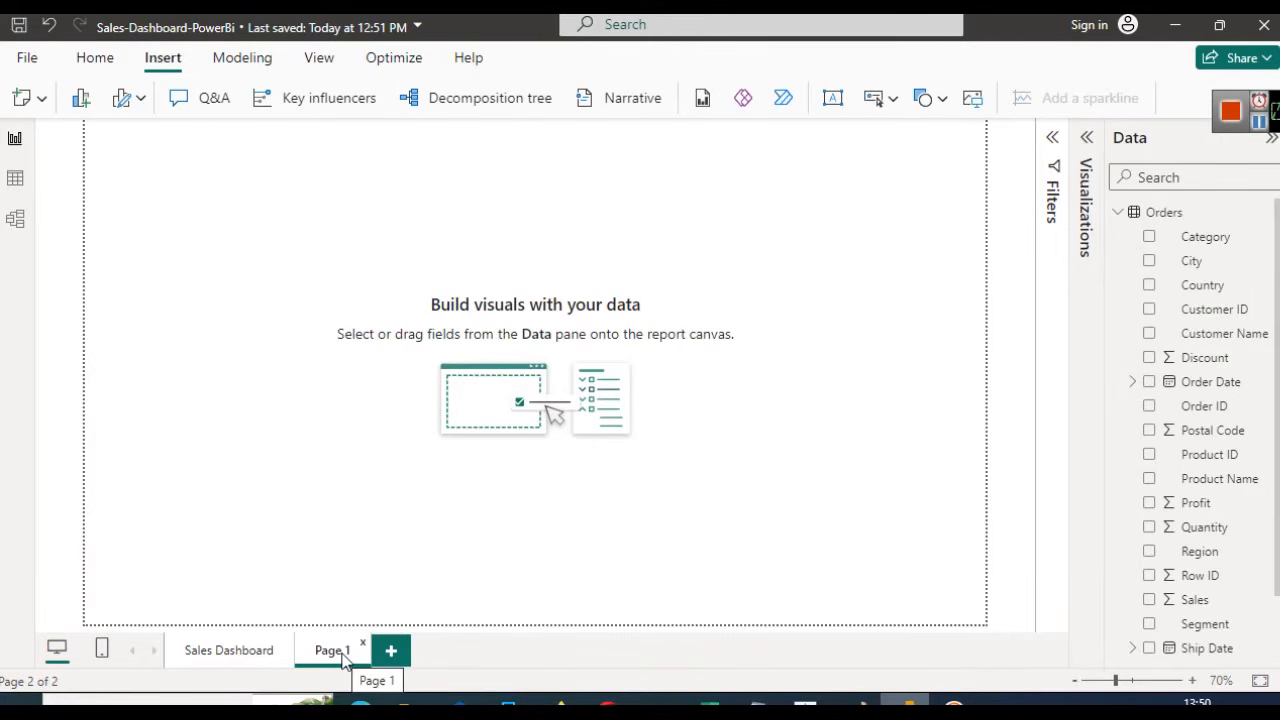
Rename the new report page as Profit Dashboard
right_click(344, 663)
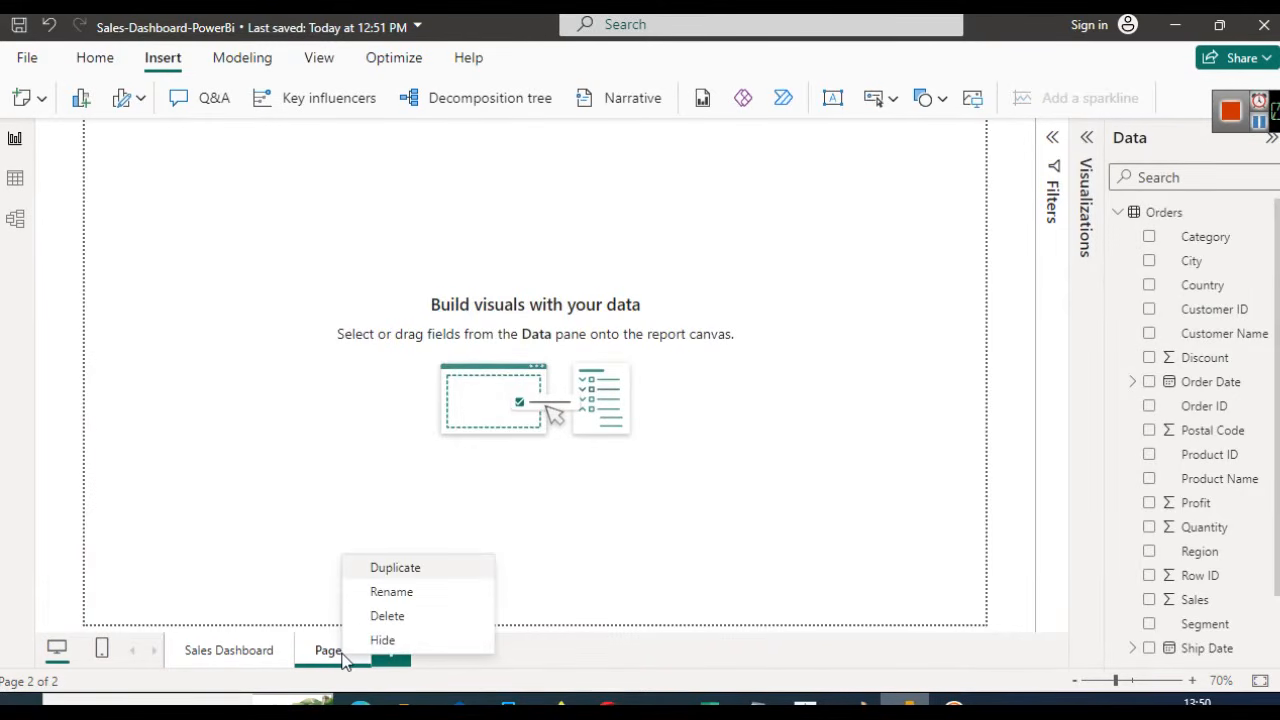
click(406, 593)
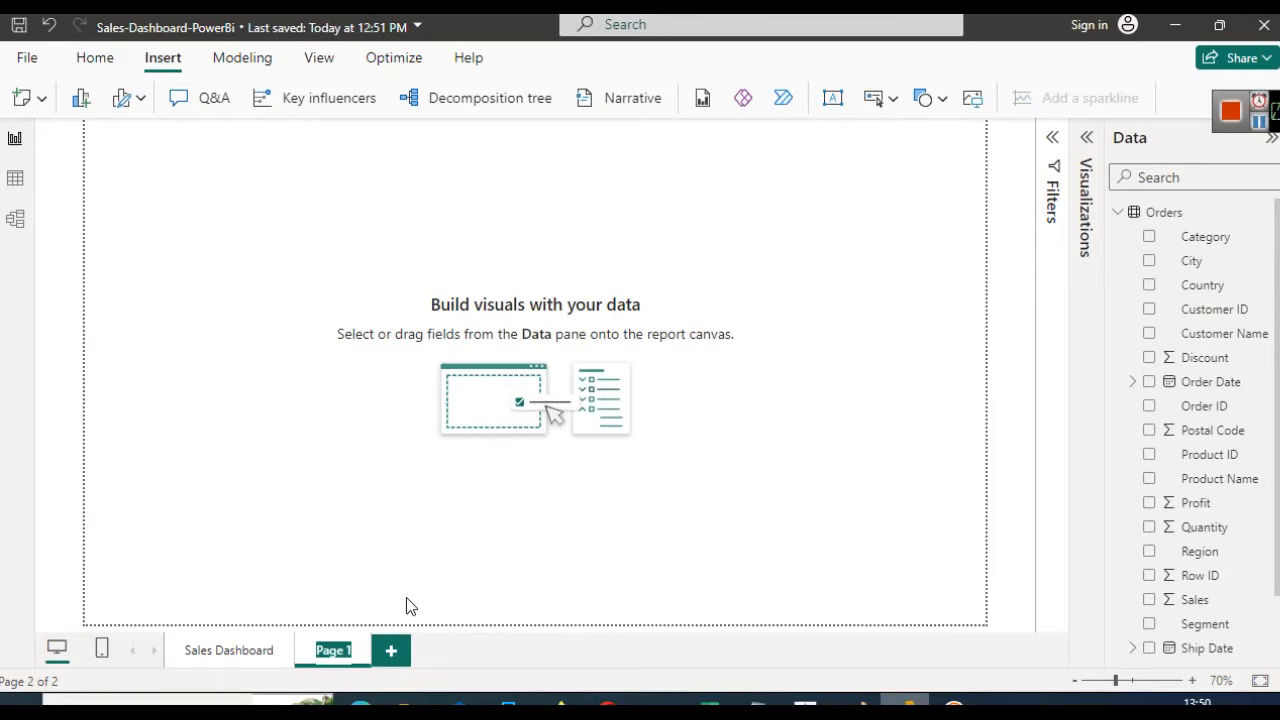
text(Profit )
text(Dashboa)
text(rd)
click(735, 513)
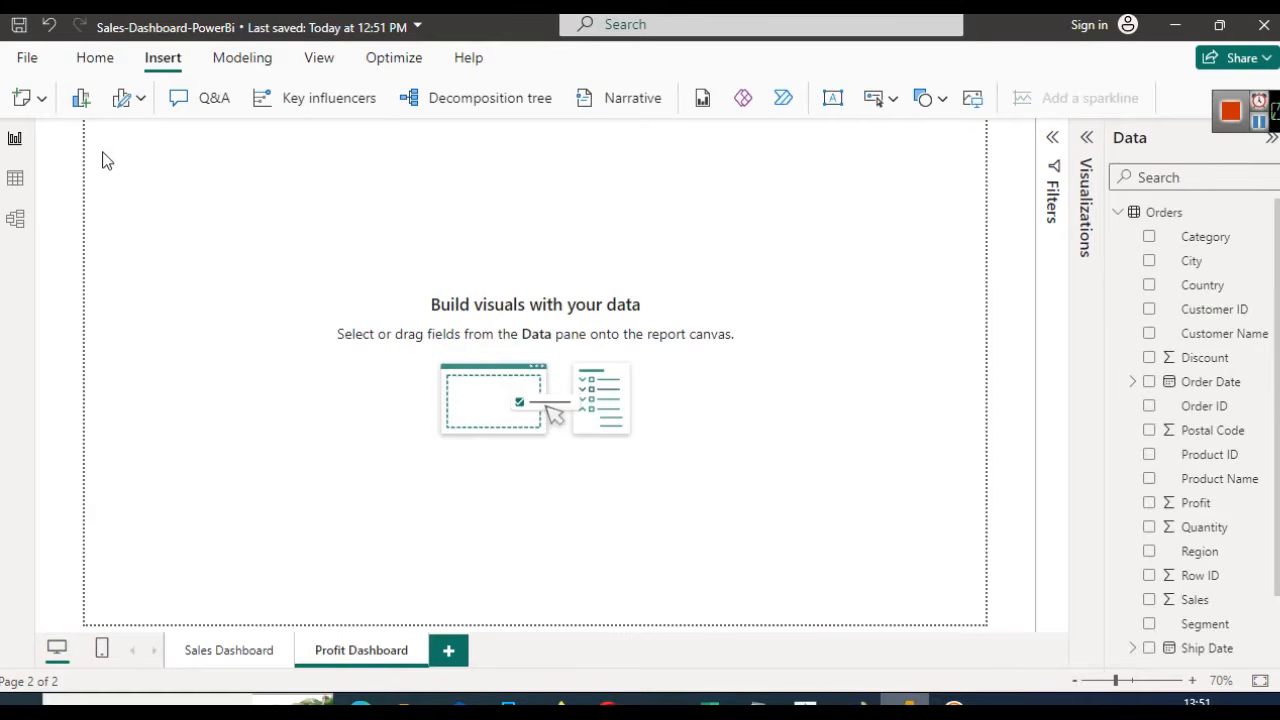
click(29, 60)
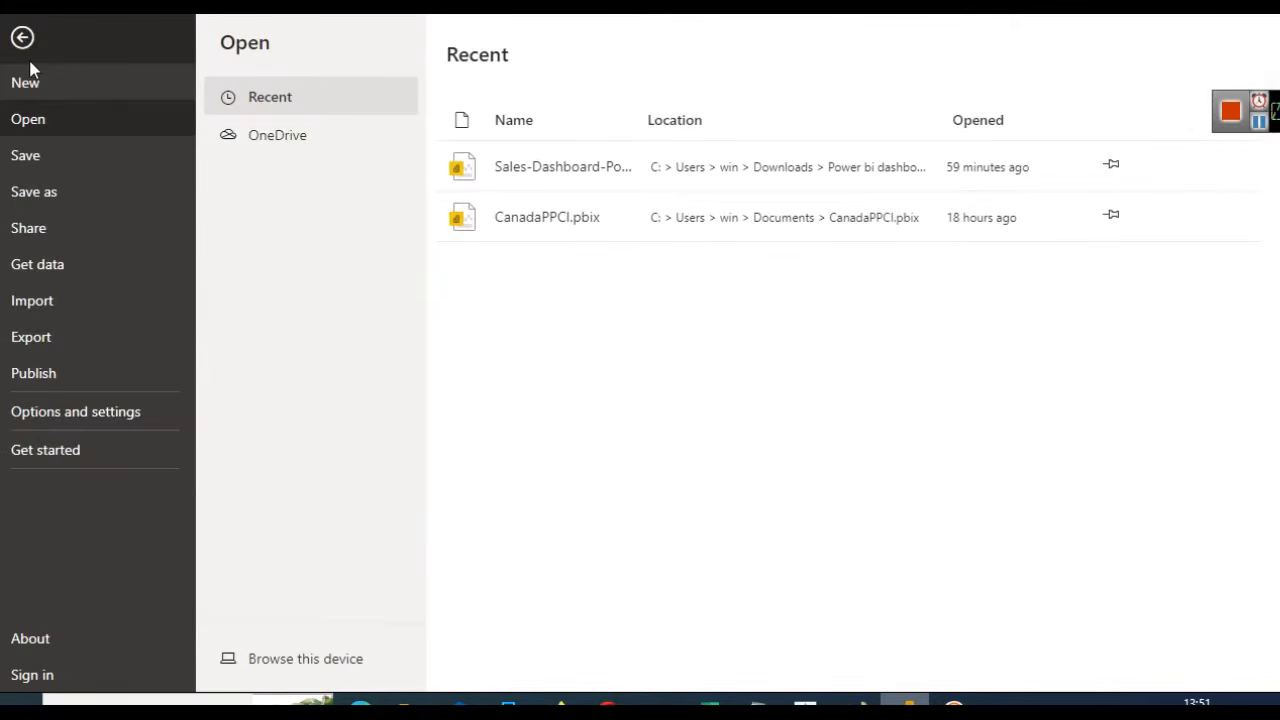
click(22, 37)
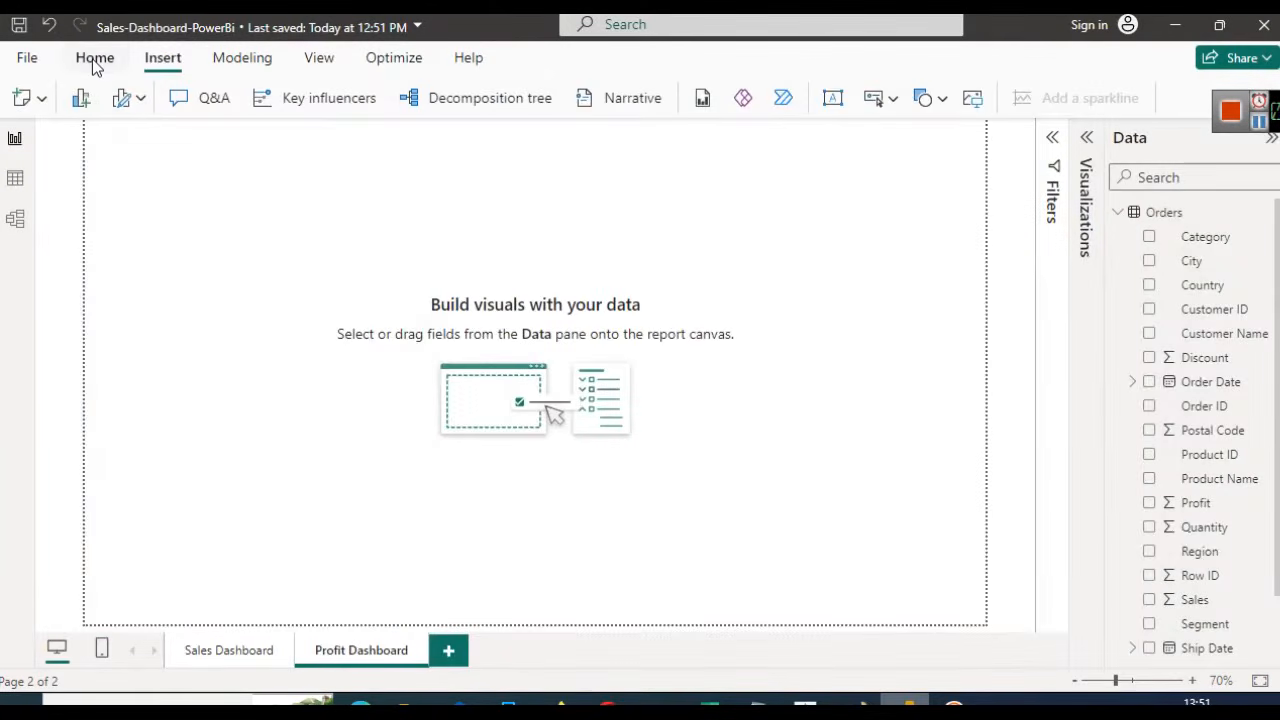
click(94, 60)
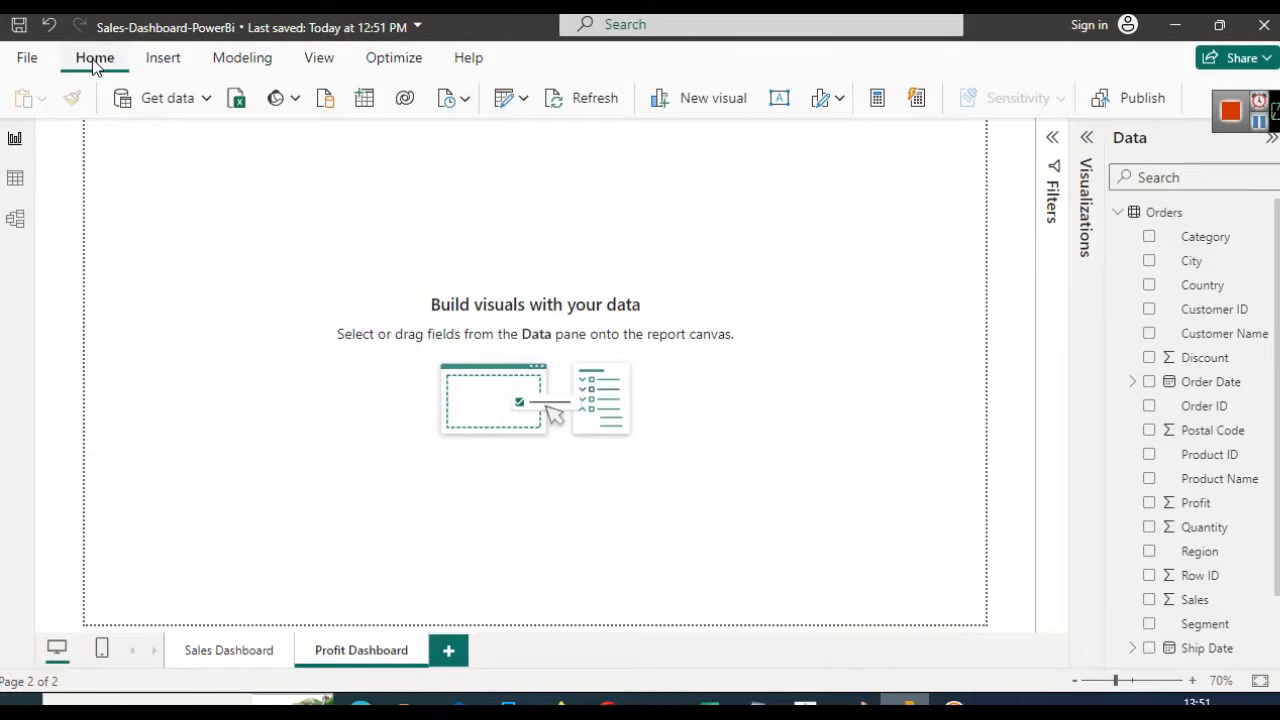
drag(1278, 122, 1276, 192)
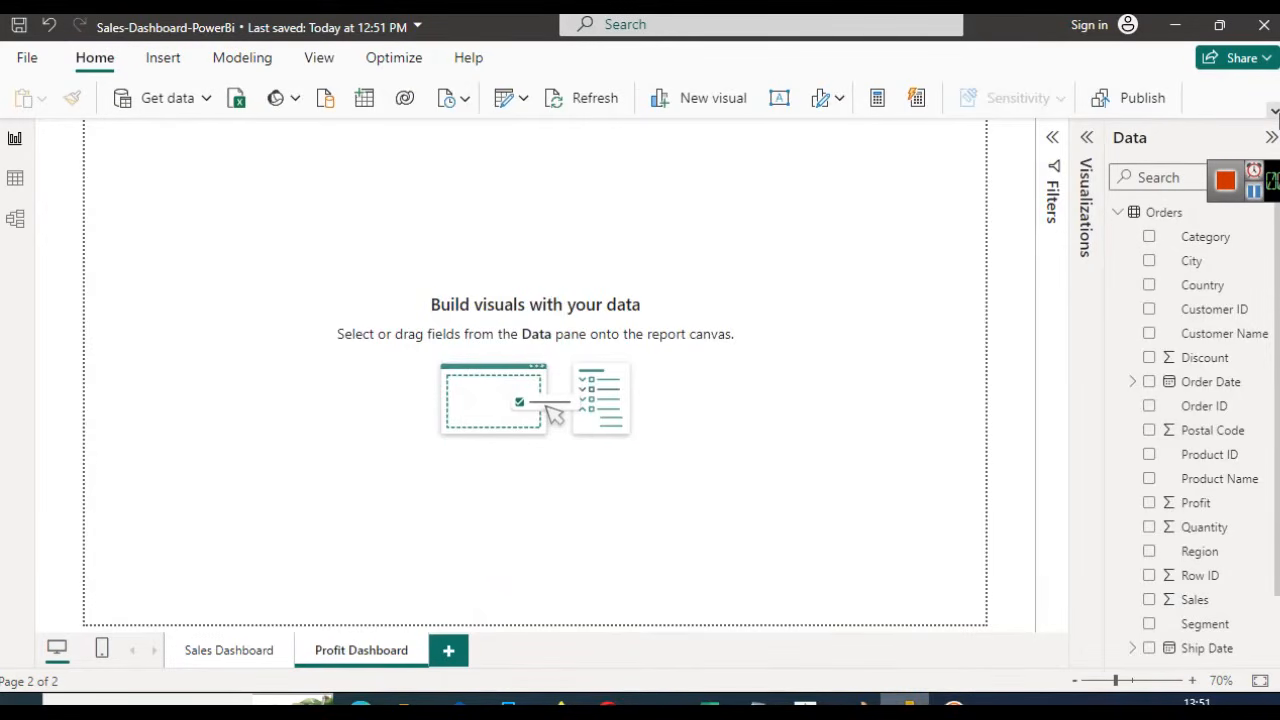
click(1274, 111)
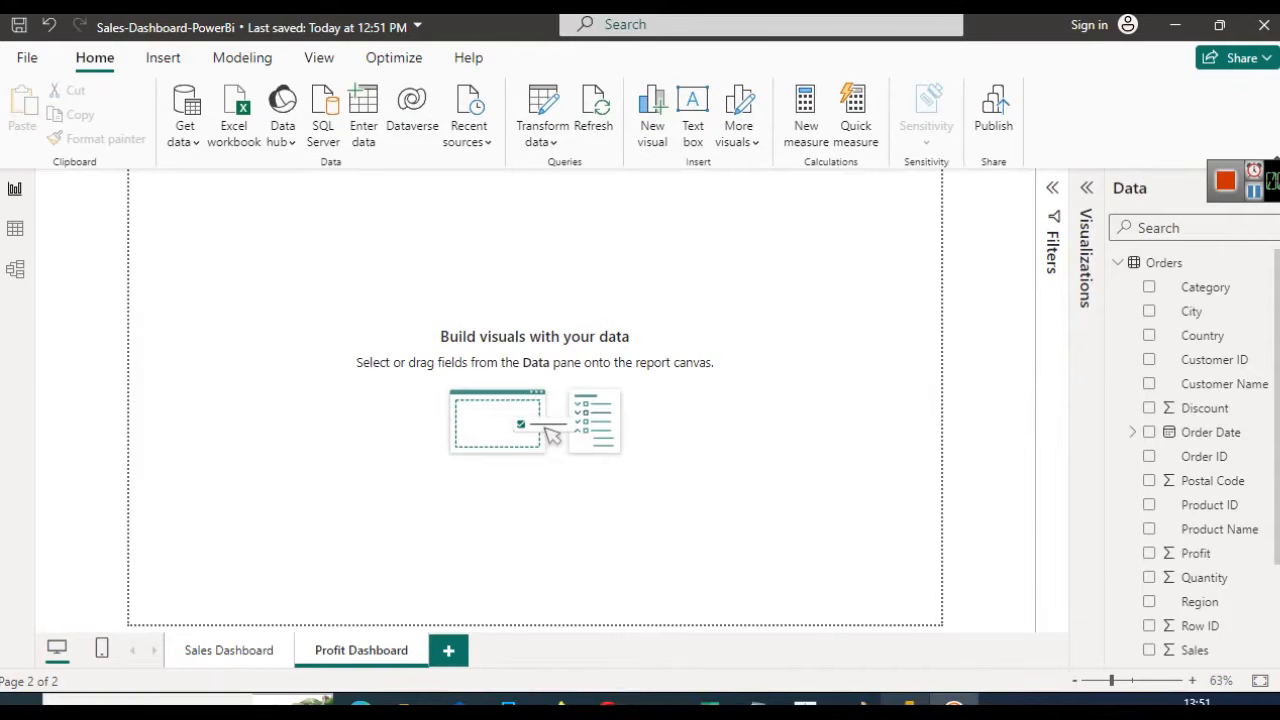
drag(1274, 181, 1274, 214)
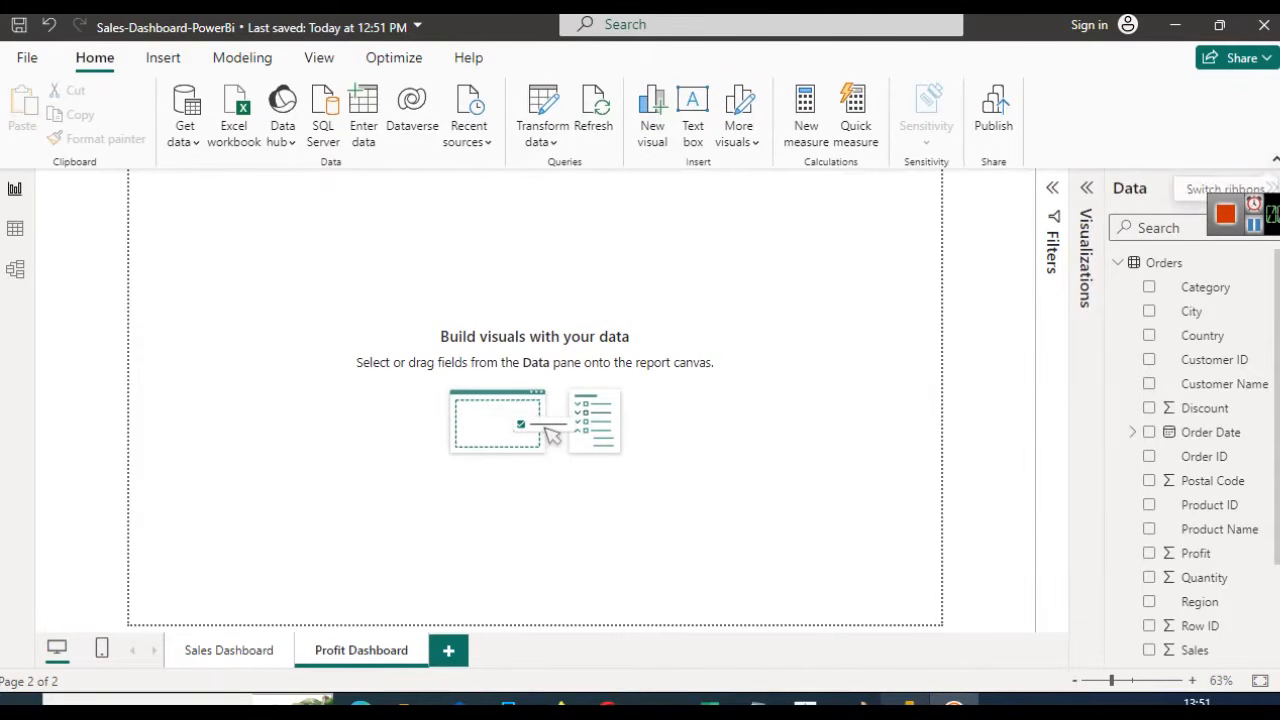
click(1275, 159)
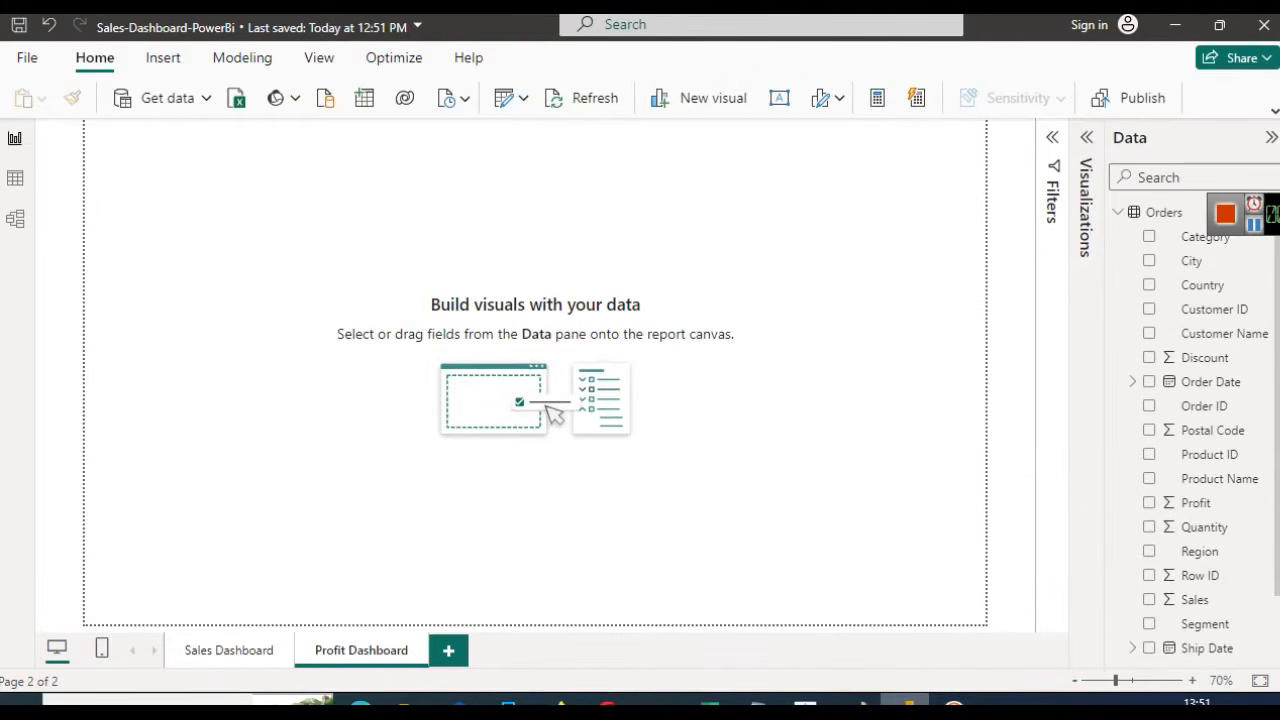
click(1090, 139)
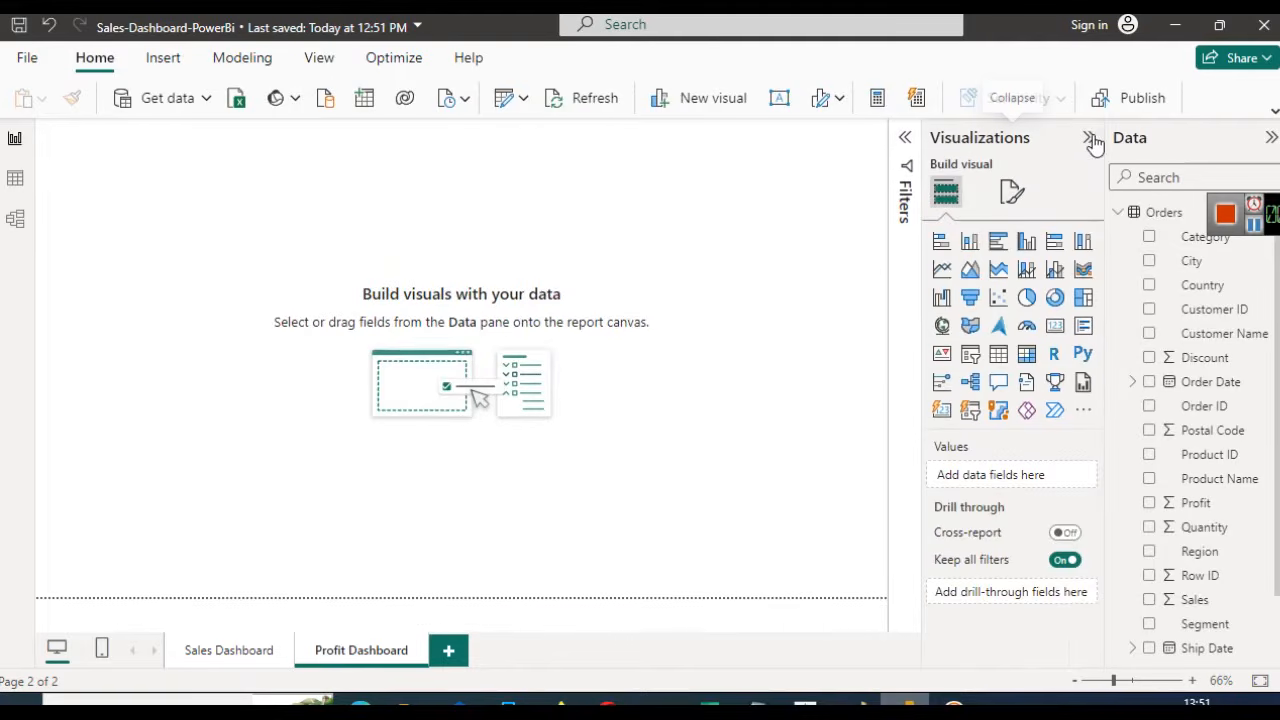
click(1090, 139)
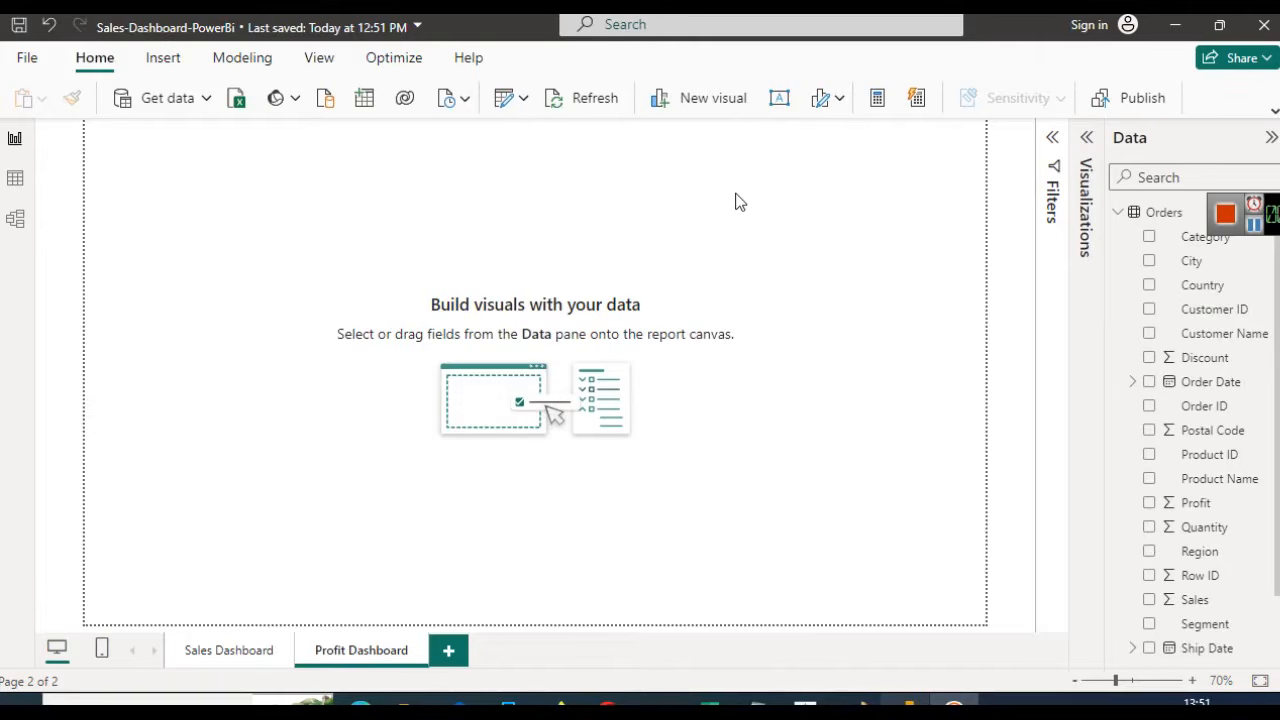
Expand the ribbon and insert a plain rectangle shape on the Profit Dashboard page
click(1274, 115)
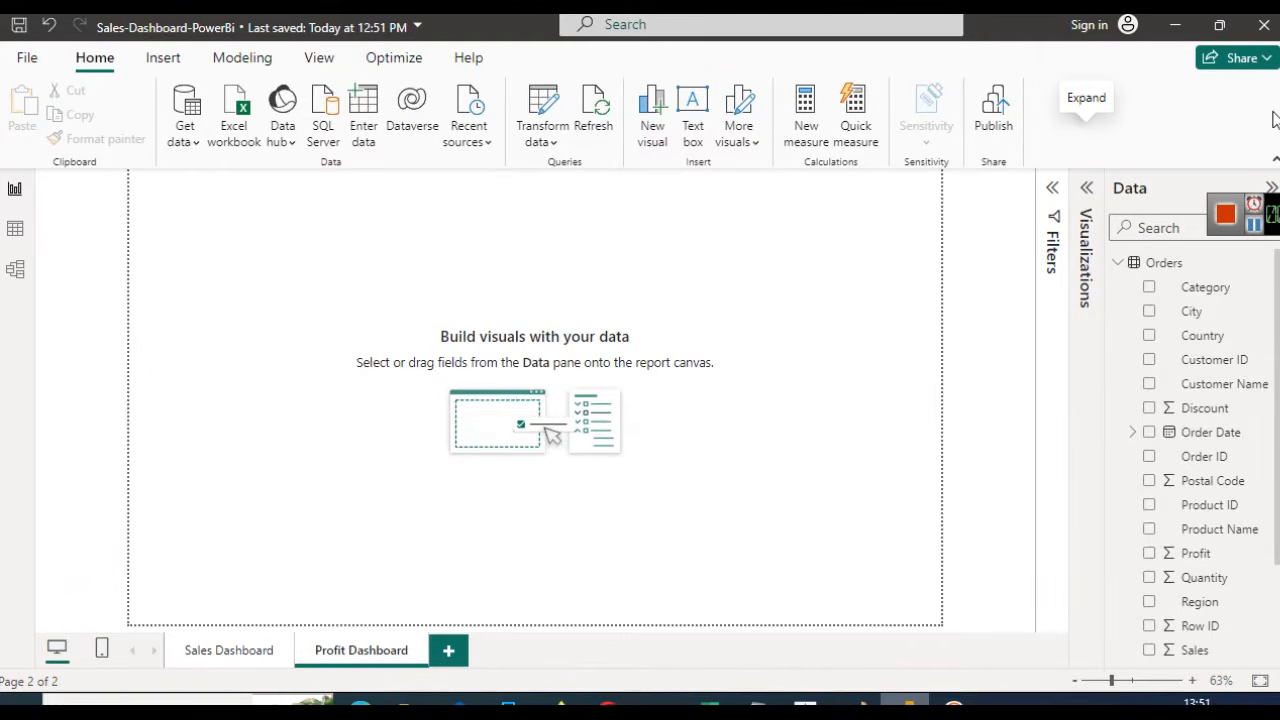
click(164, 58)
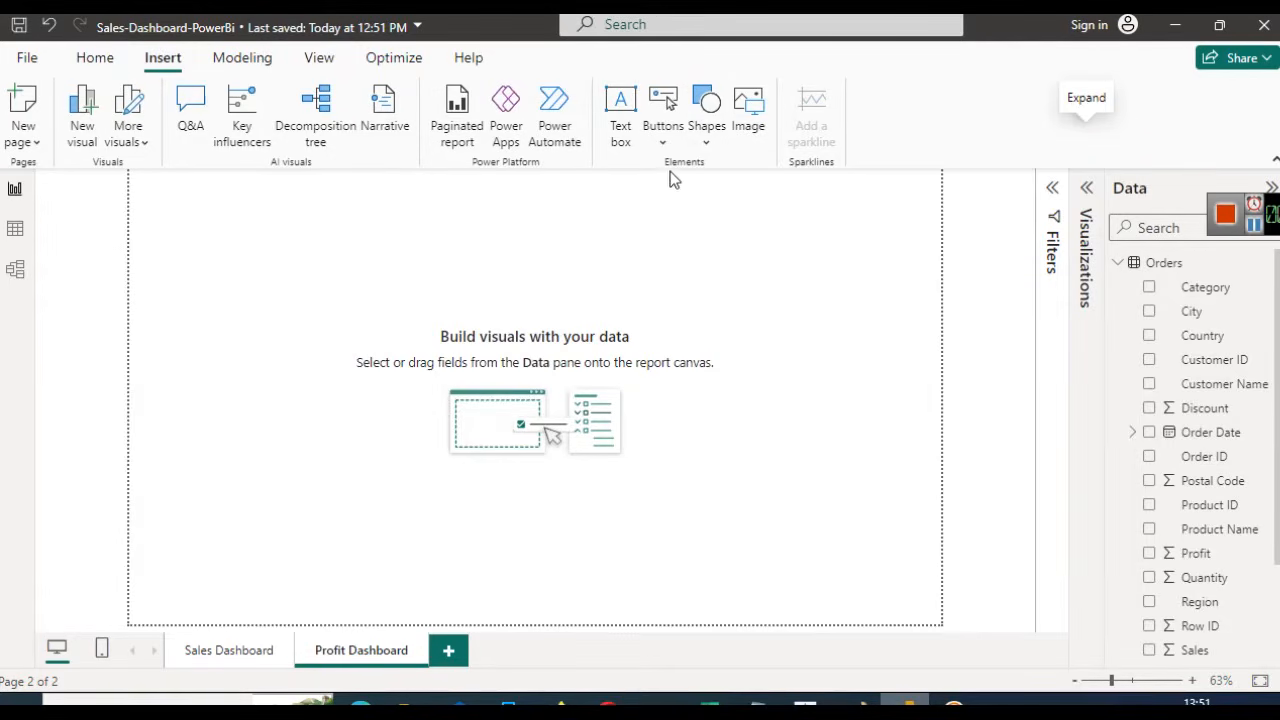
click(705, 147)
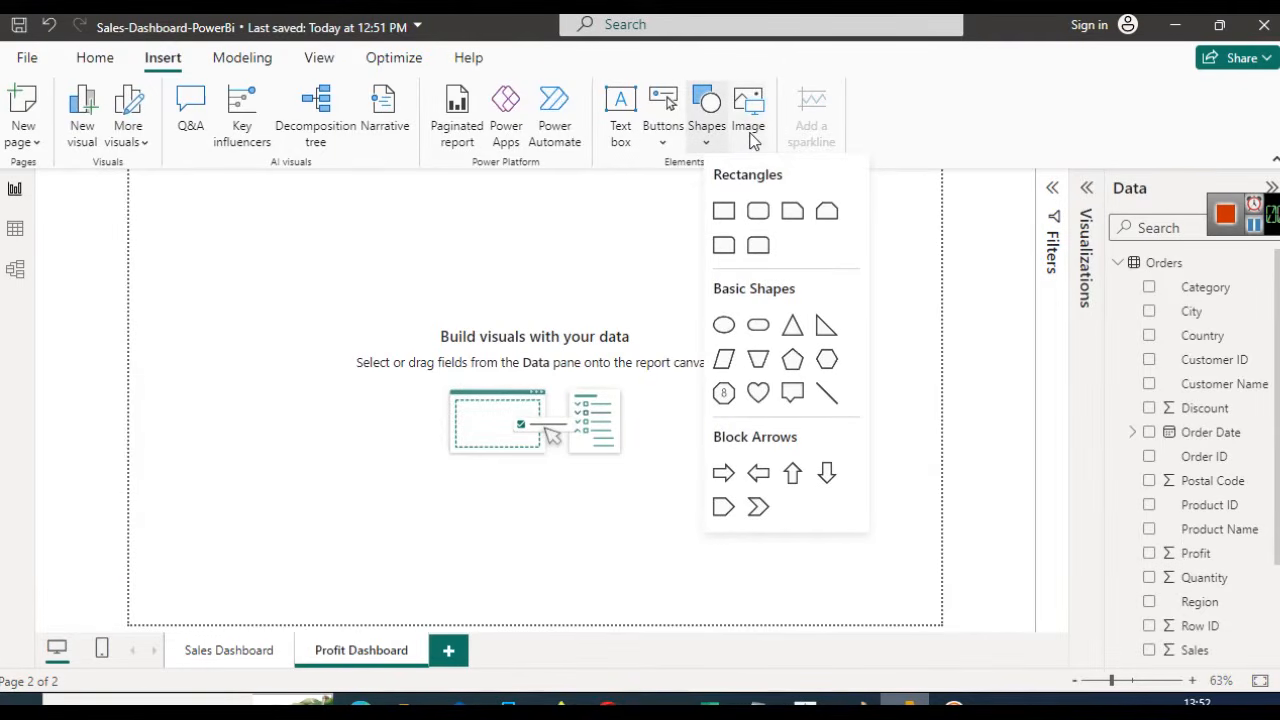
click(723, 213)
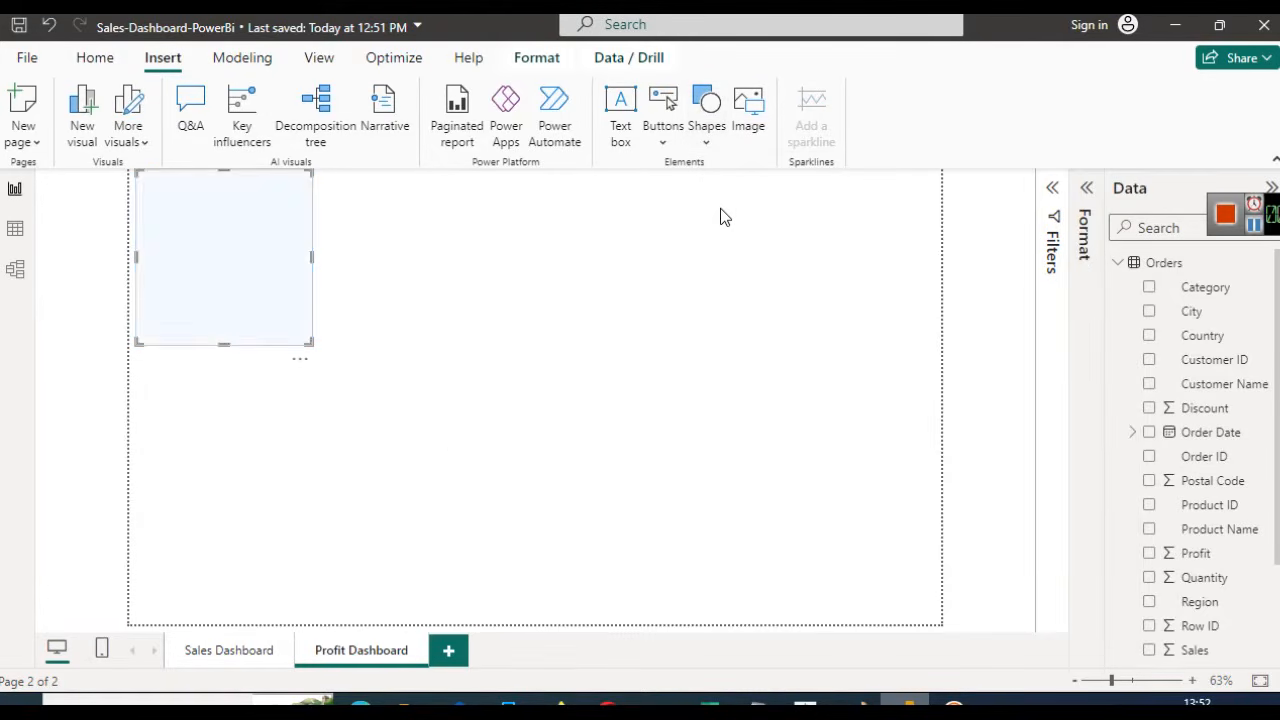
Resize the rectangle into a thin header banner spanning the full width of the page along its upper edge
drag(224, 345, 251, 234)
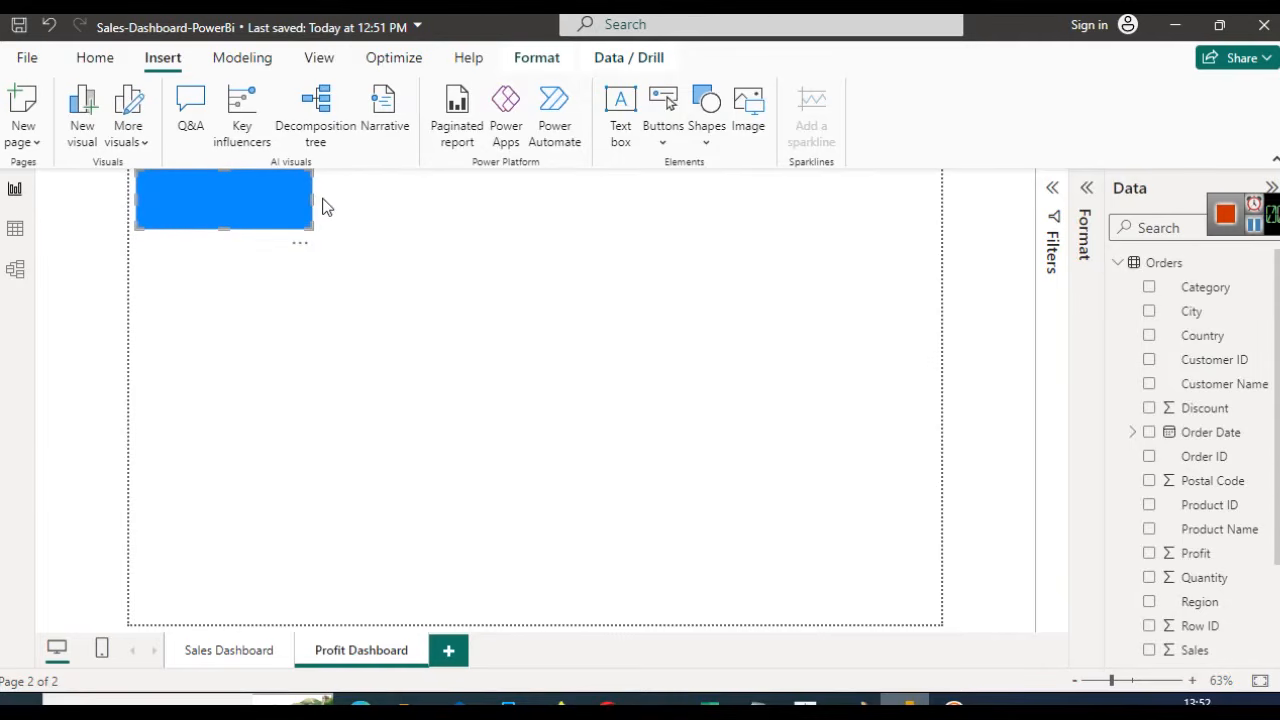
drag(315, 197, 943, 236)
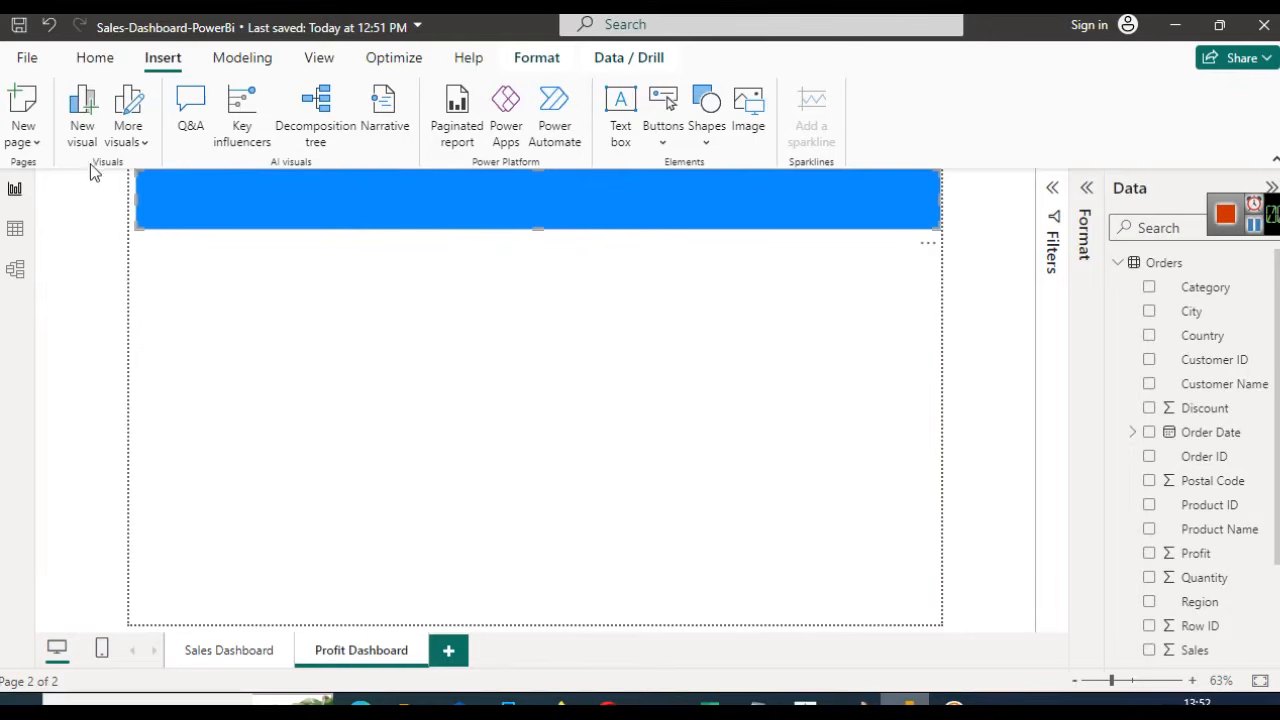
click(134, 210)
click(141, 210)
drag(138, 201, 127, 206)
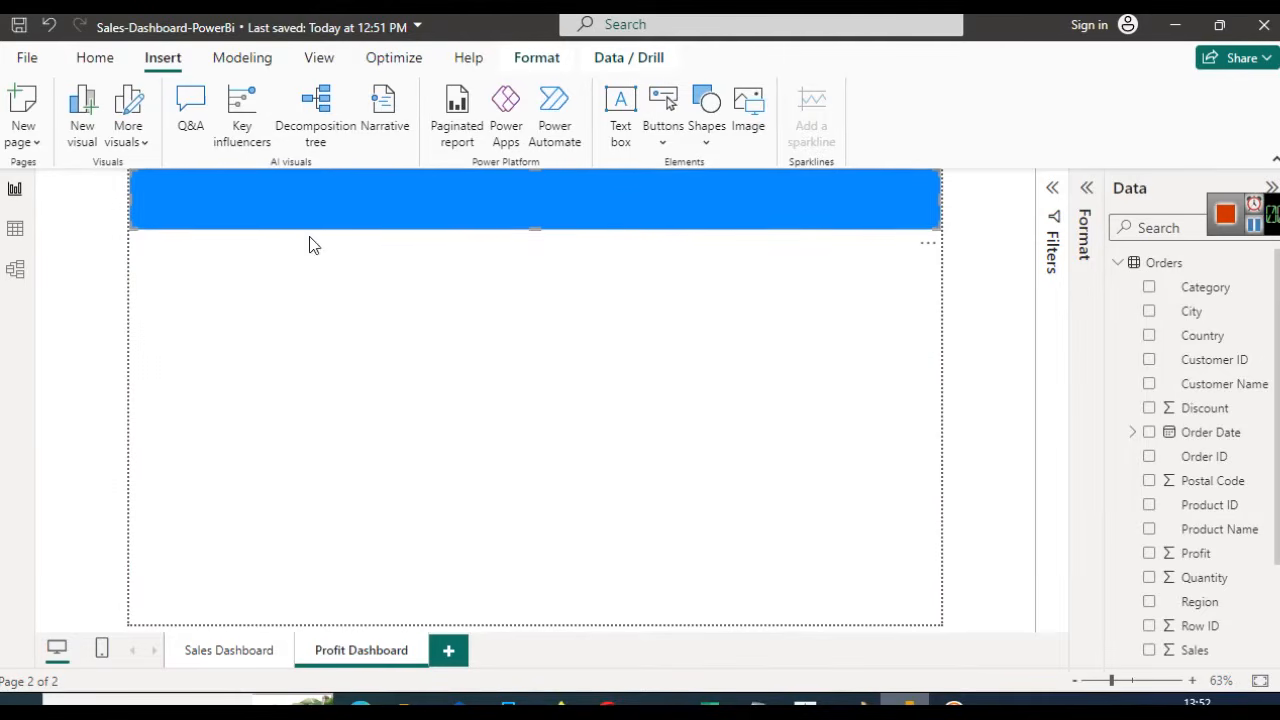
click(463, 275)
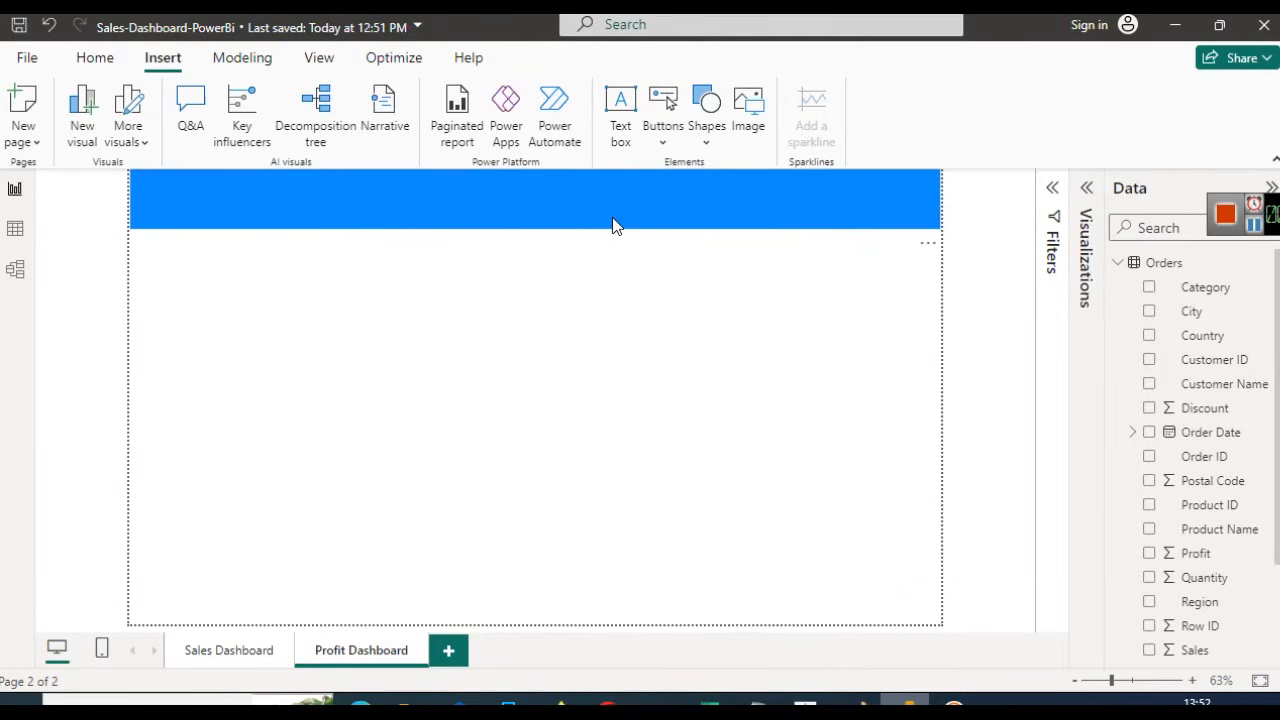
click(586, 210)
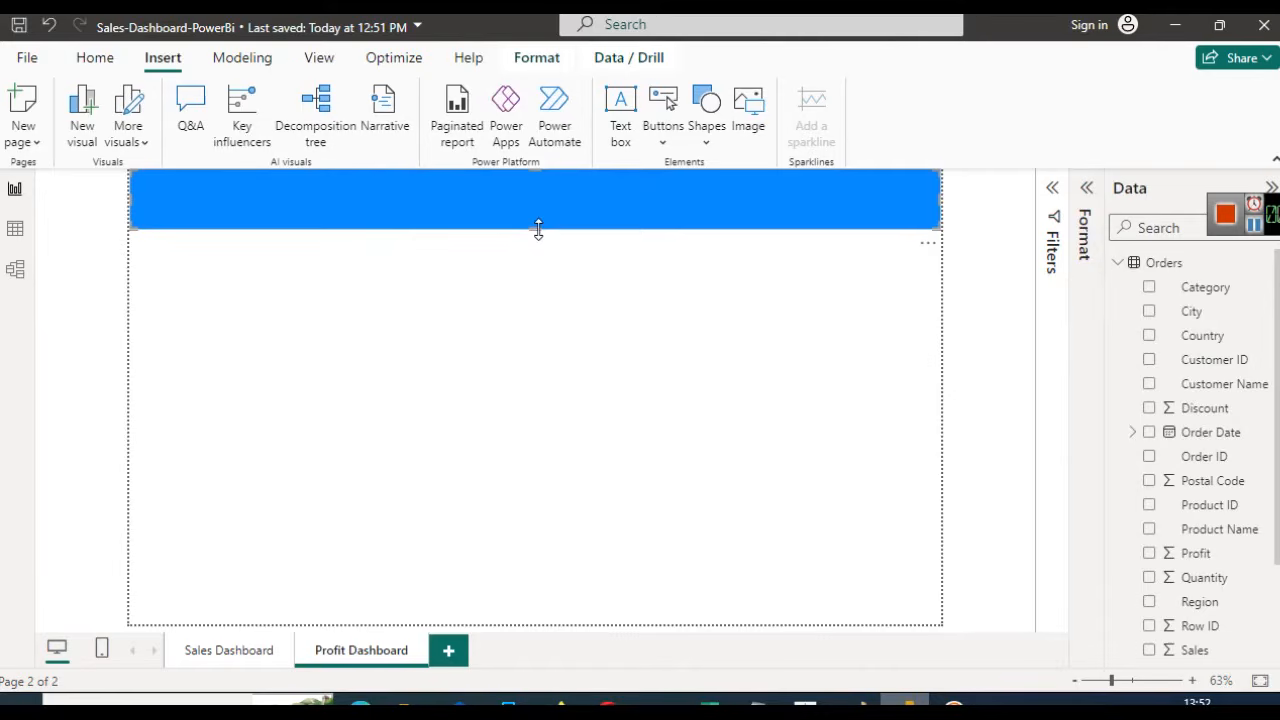
drag(538, 229, 537, 217)
click(712, 308)
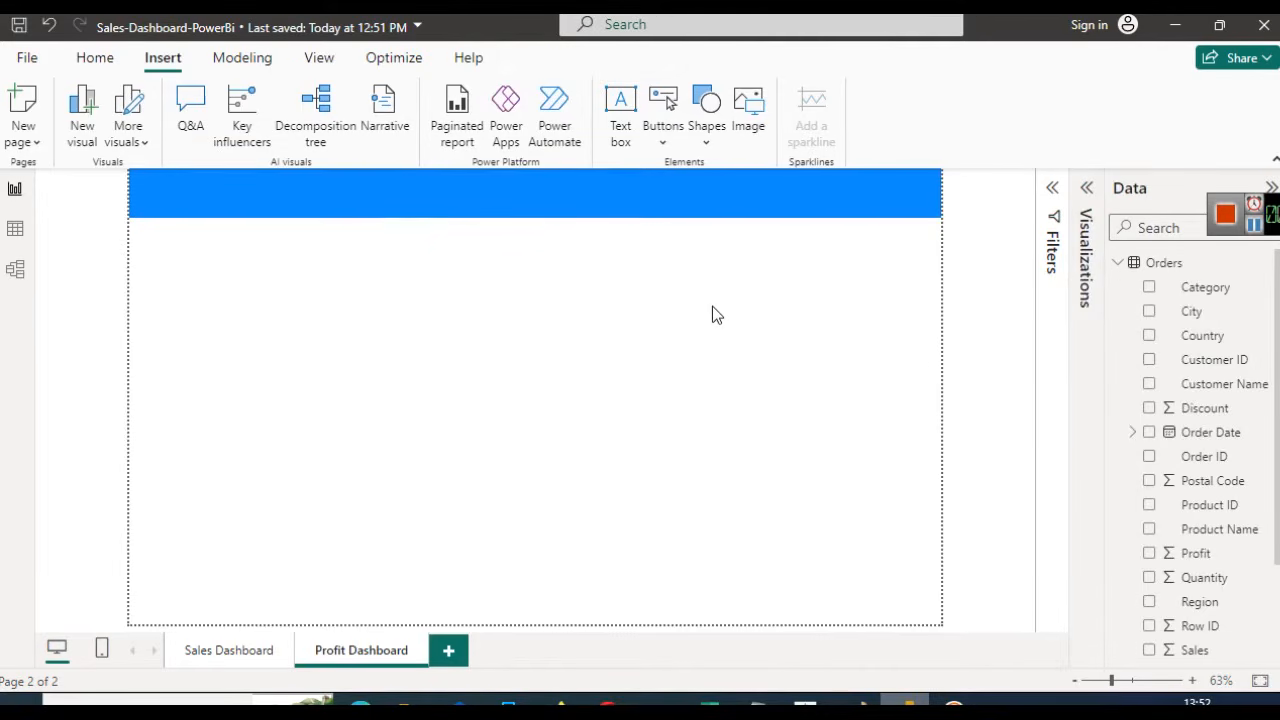
Compare with the Sales Dashboard page, and expand the formatting options for the Profit Dashboard's header banner
click(228, 651)
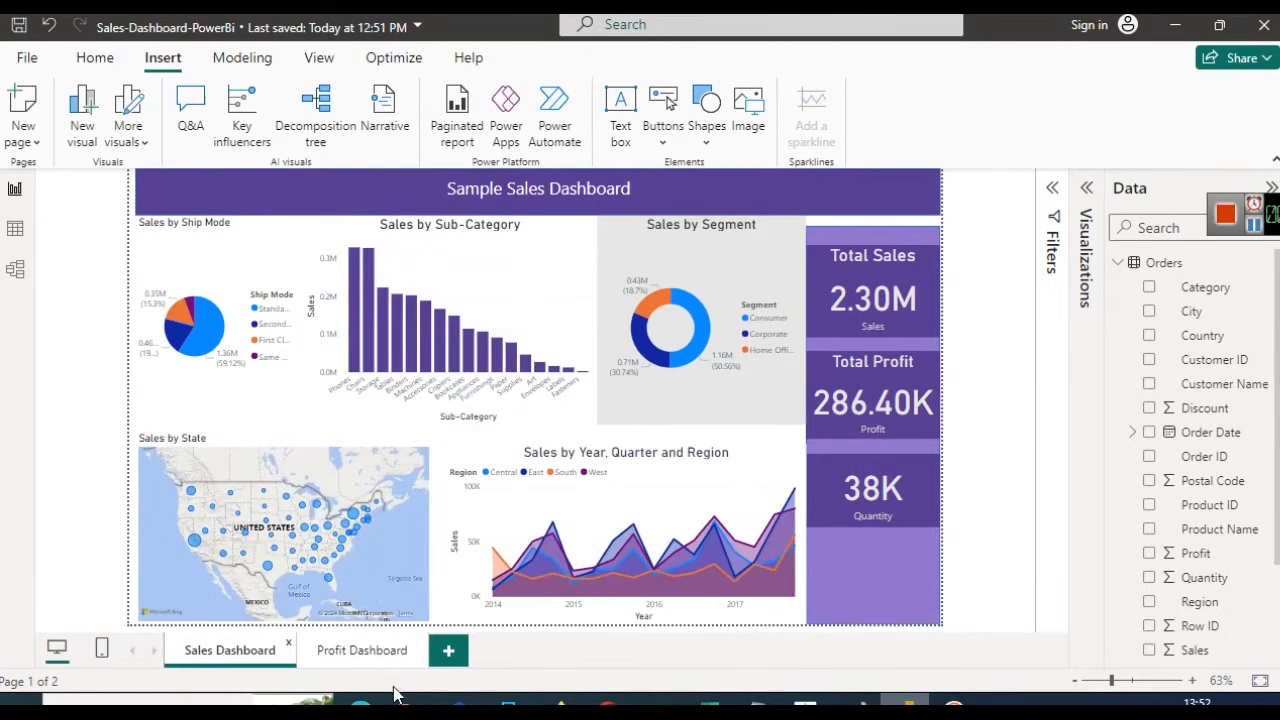
click(366, 652)
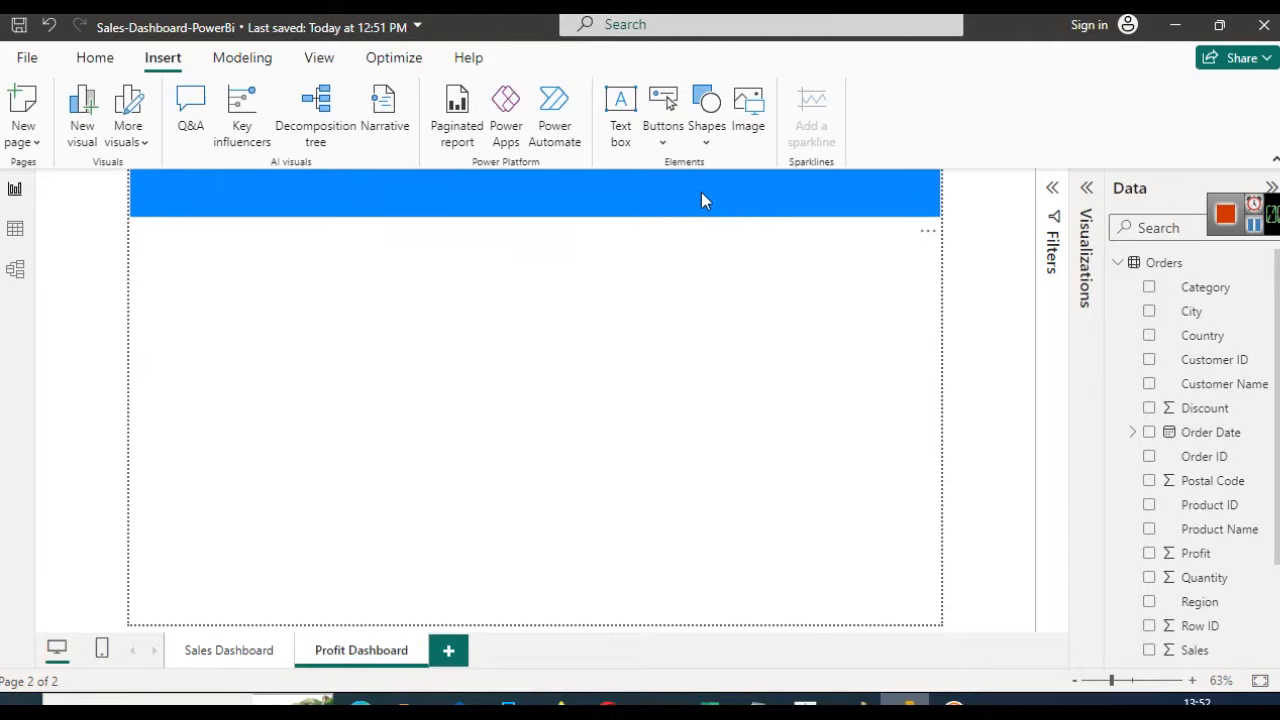
click(701, 196)
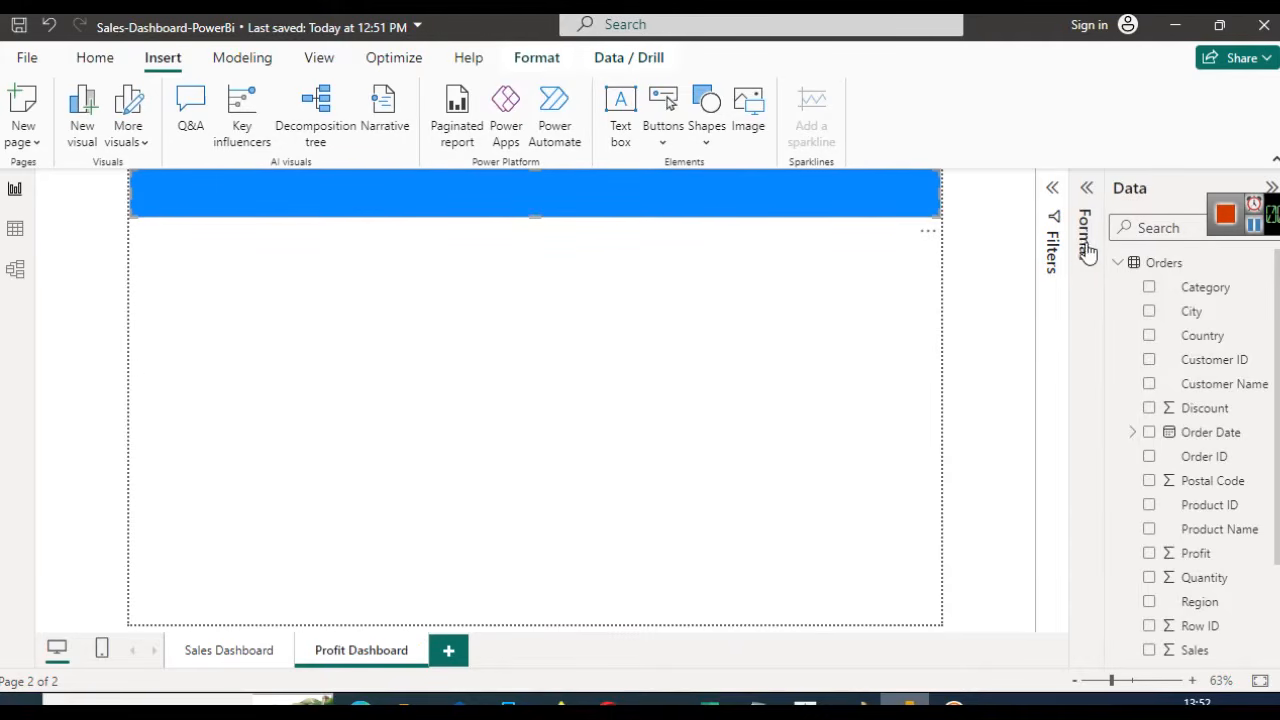
click(1085, 194)
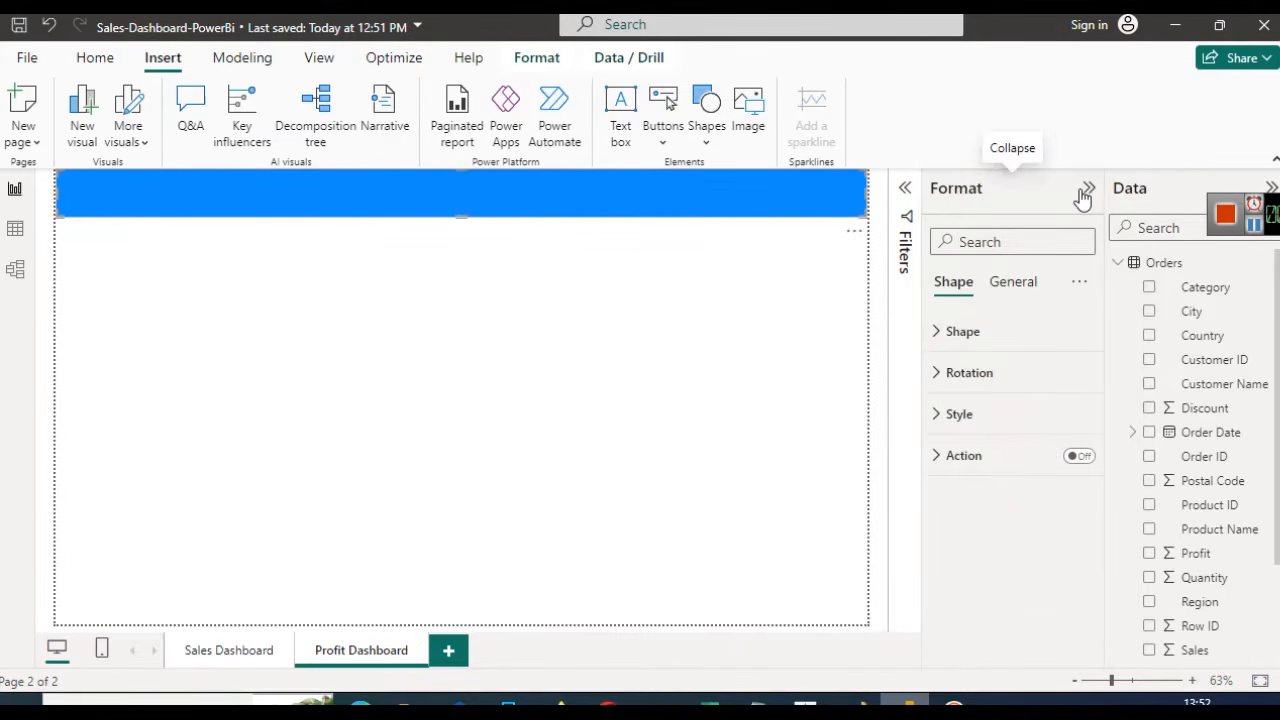
click(576, 288)
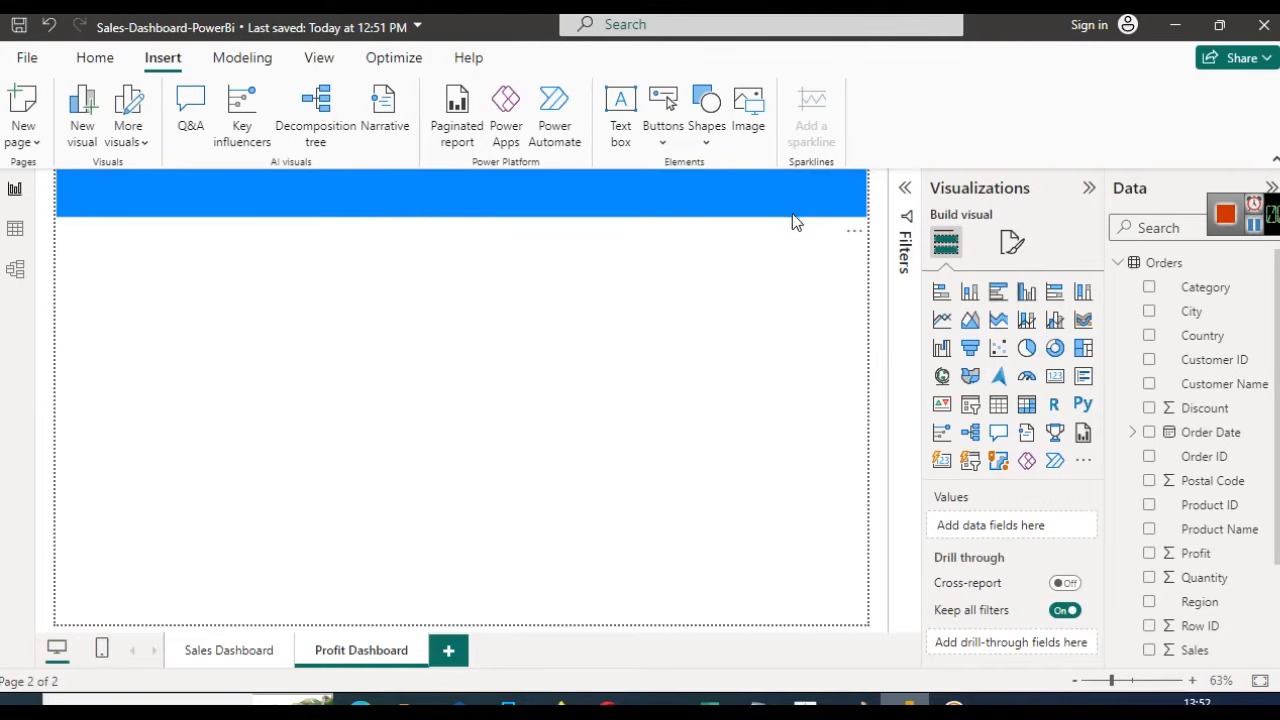
click(763, 214)
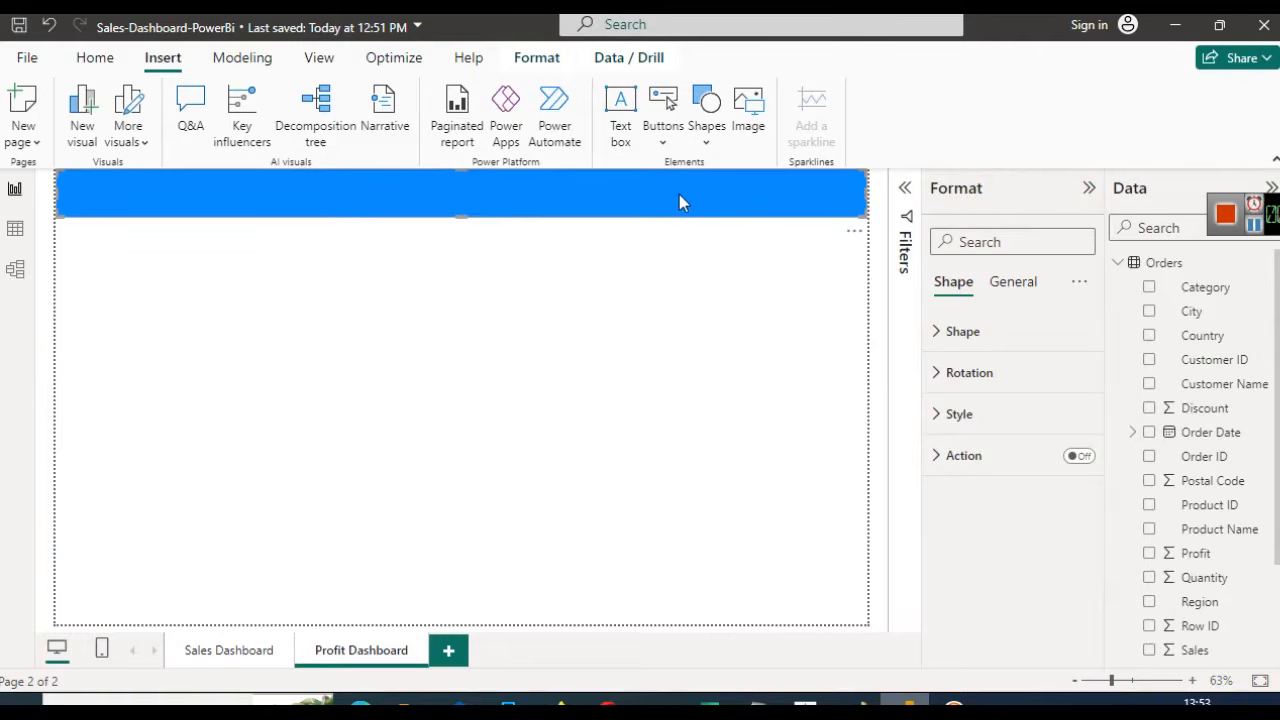
Change the header banner's fill to the darker red shade from the theme colors
click(949, 414)
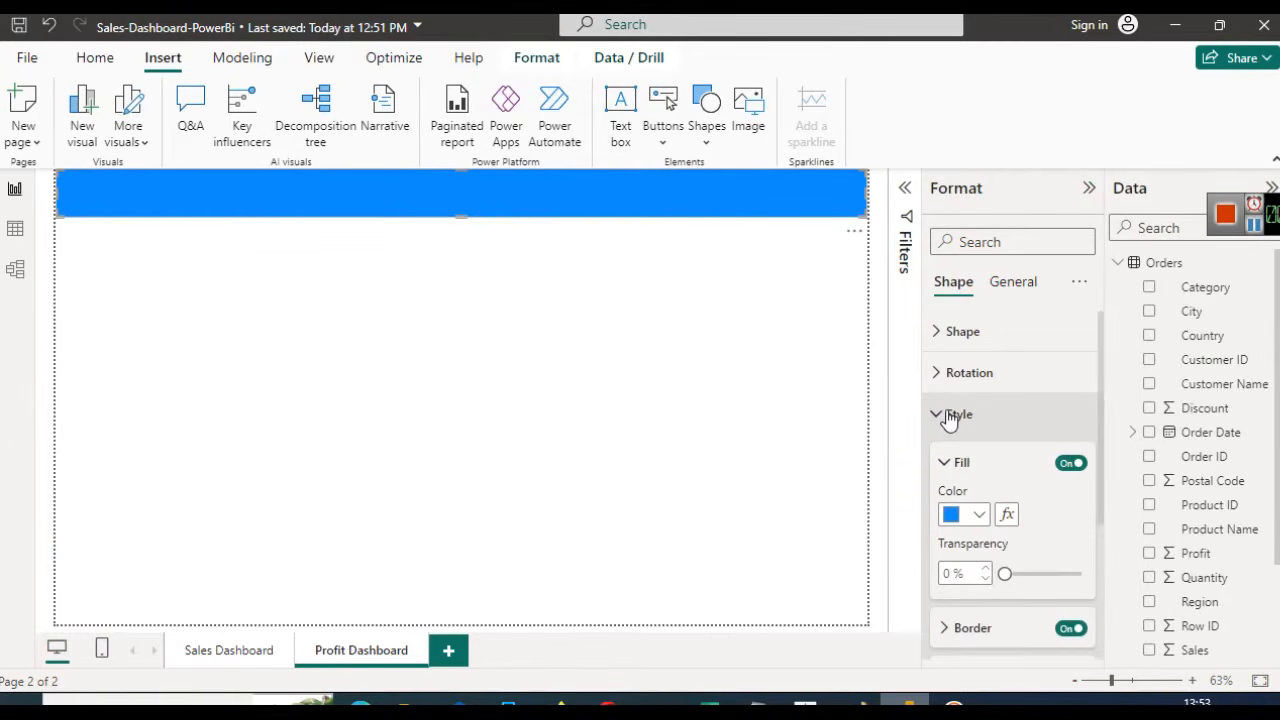
click(949, 414)
click(949, 414)
click(949, 414)
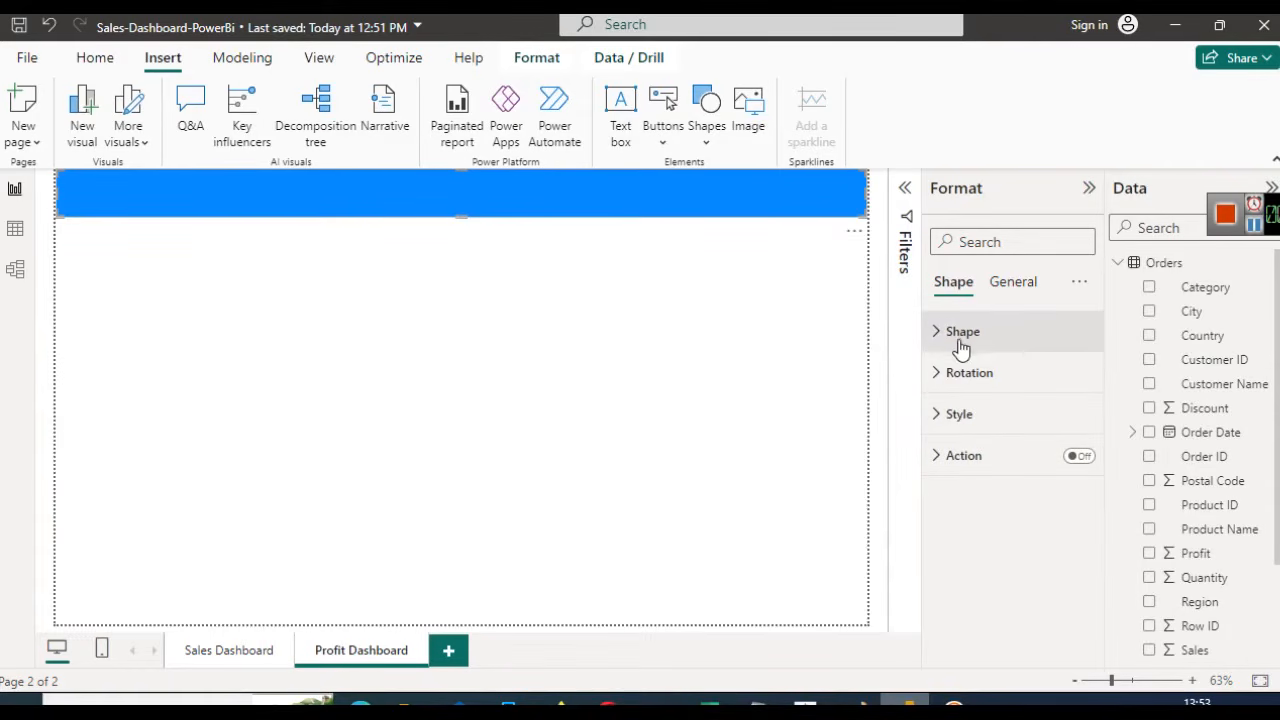
click(958, 431)
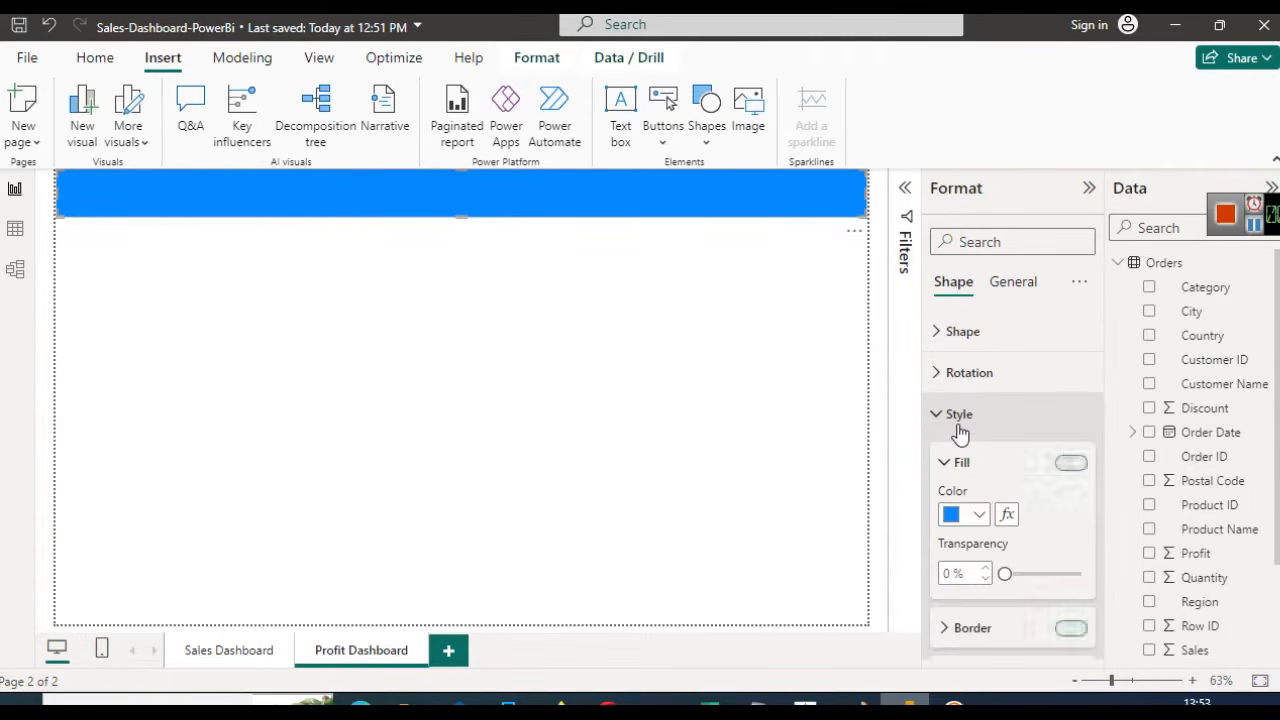
click(979, 516)
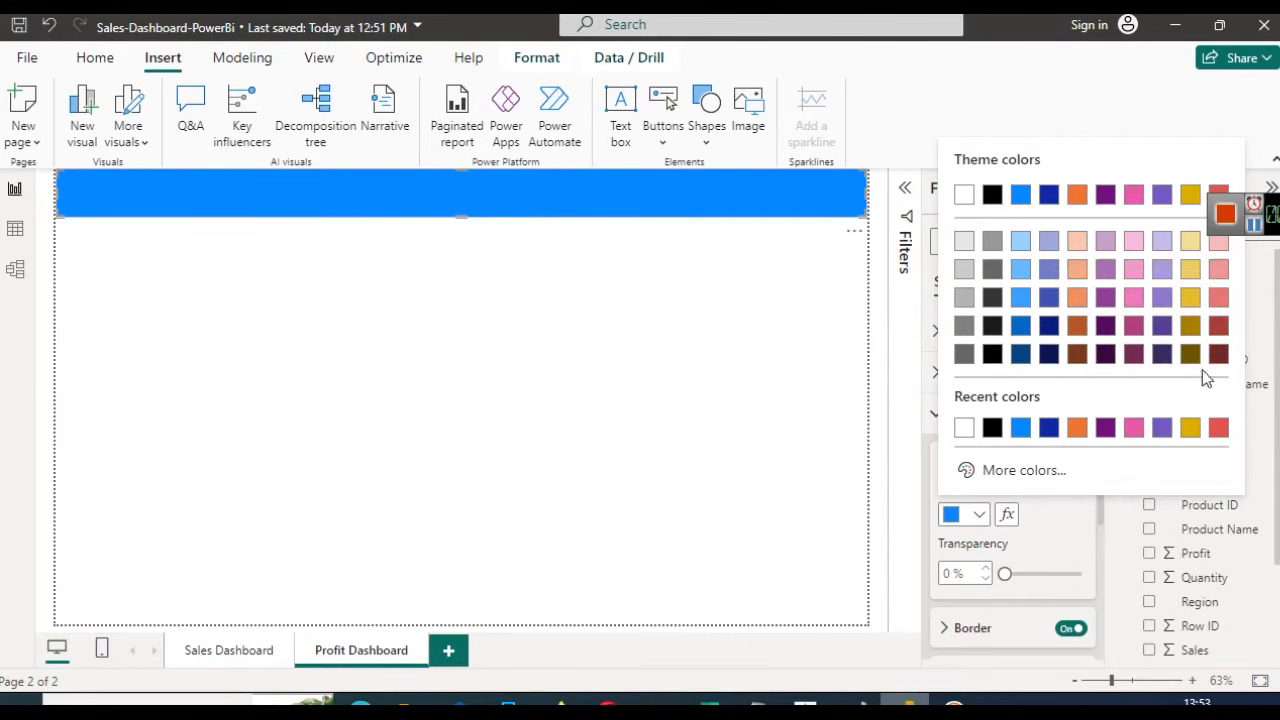
click(1218, 325)
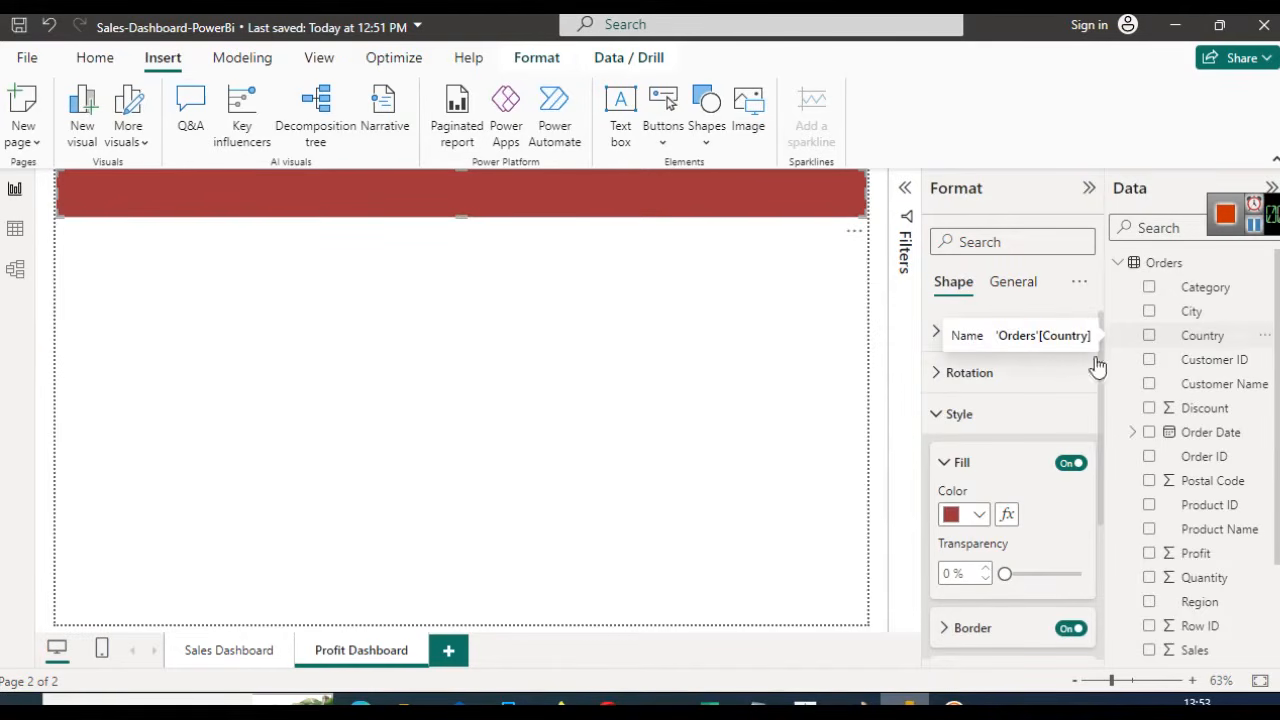
click(548, 437)
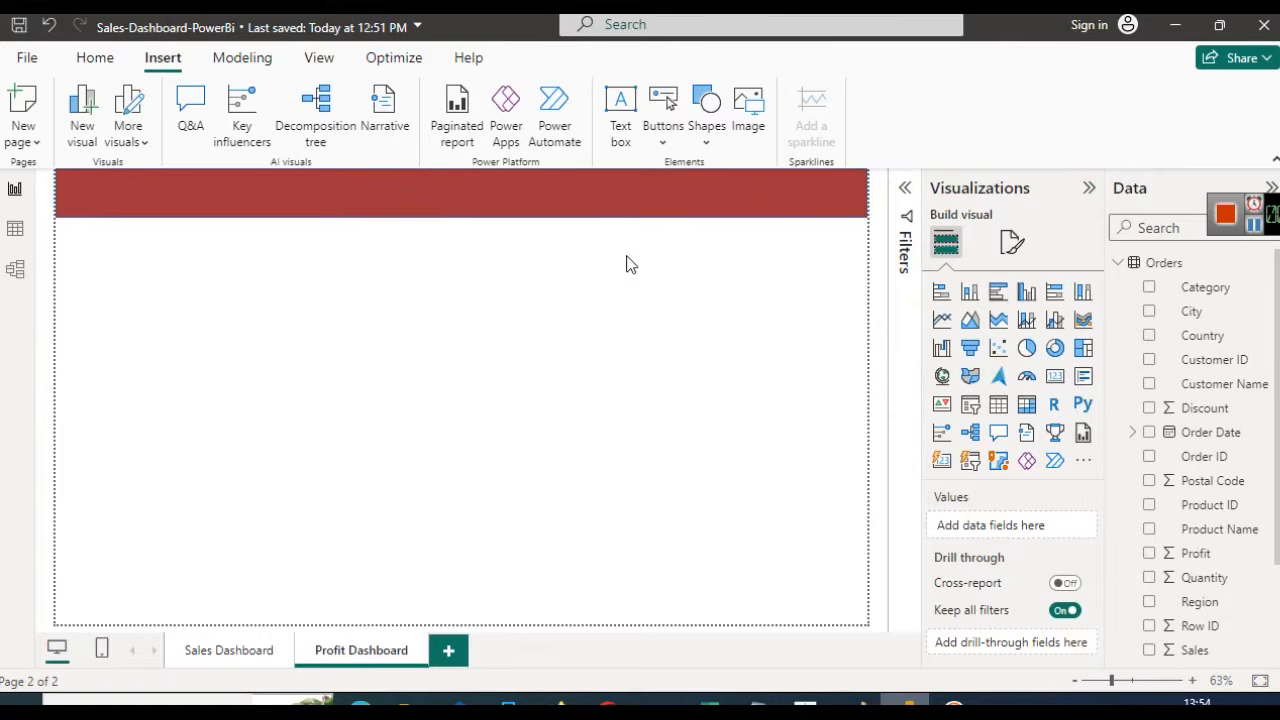
Insert a text box on the Profit Dashboard page containing the title "Sample Profit Dashboard"
click(621, 108)
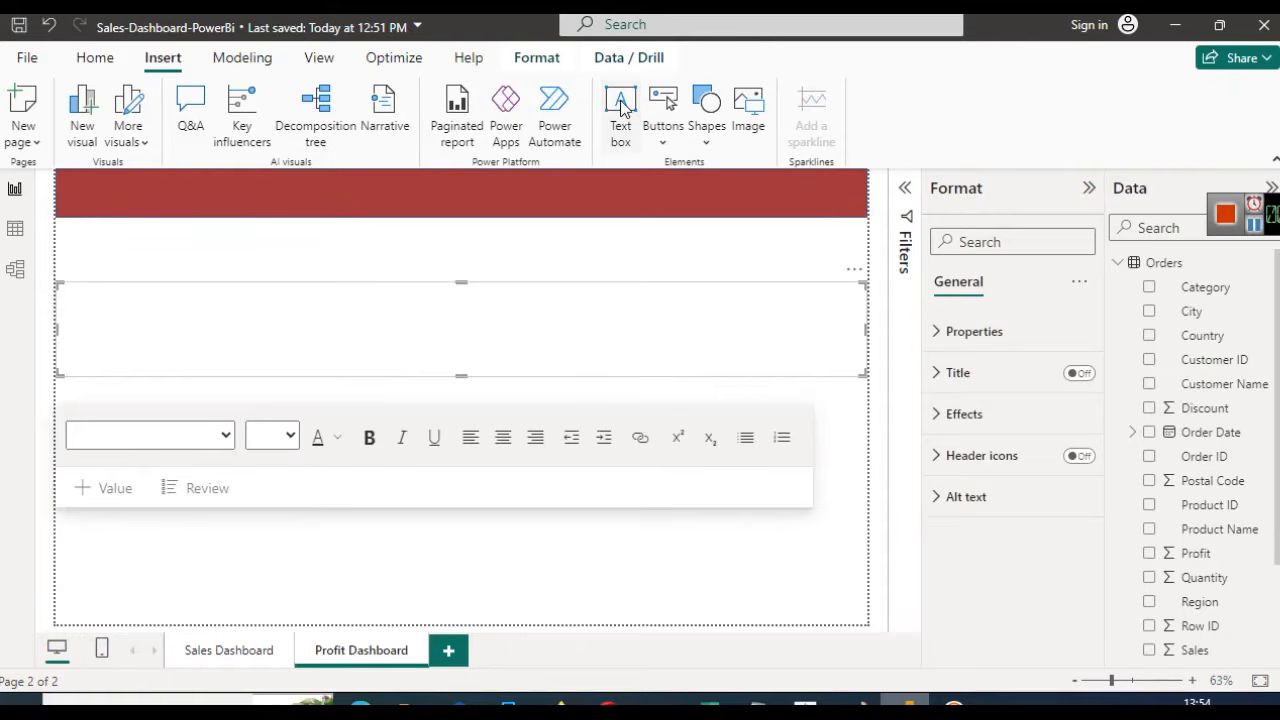
click(138, 358)
text(Profit)
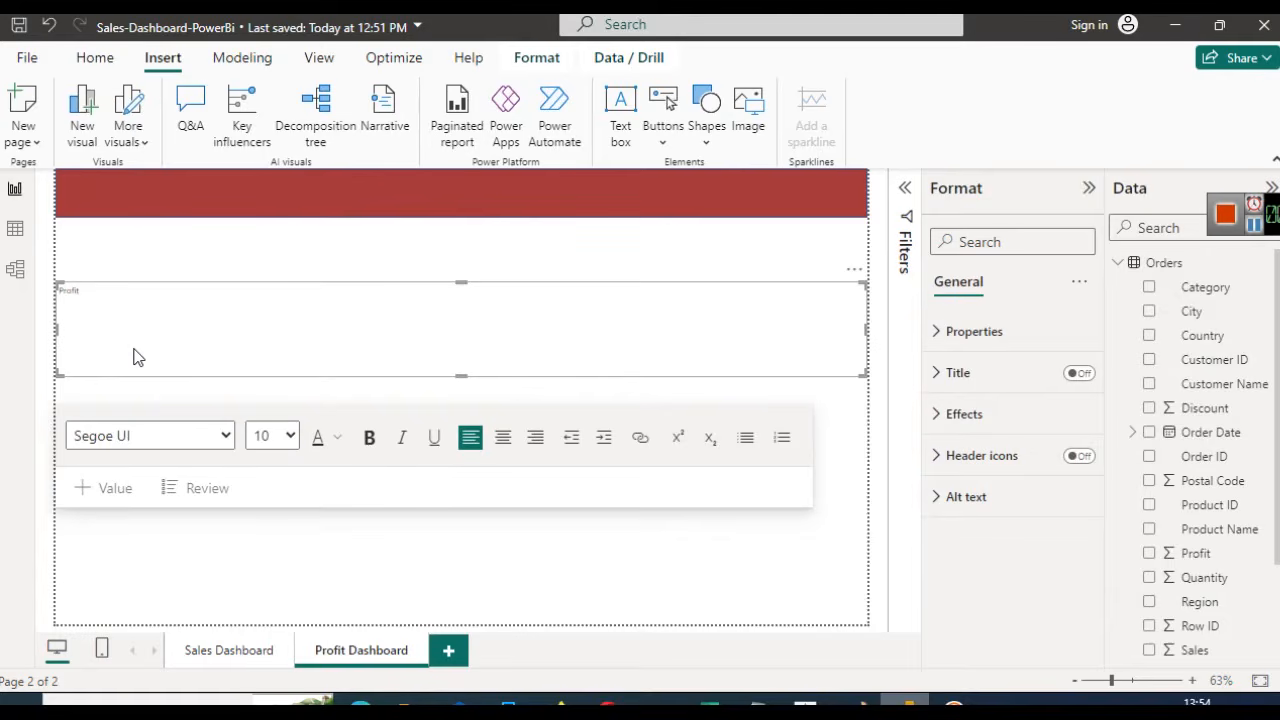
key(ctrl+a)
key(BackSpace)
text(Sample Profit Dashboard)
Set the font size of the whole "Sample Profit Dashboard" title to 20
key(ctrl+a)
click(289, 435)
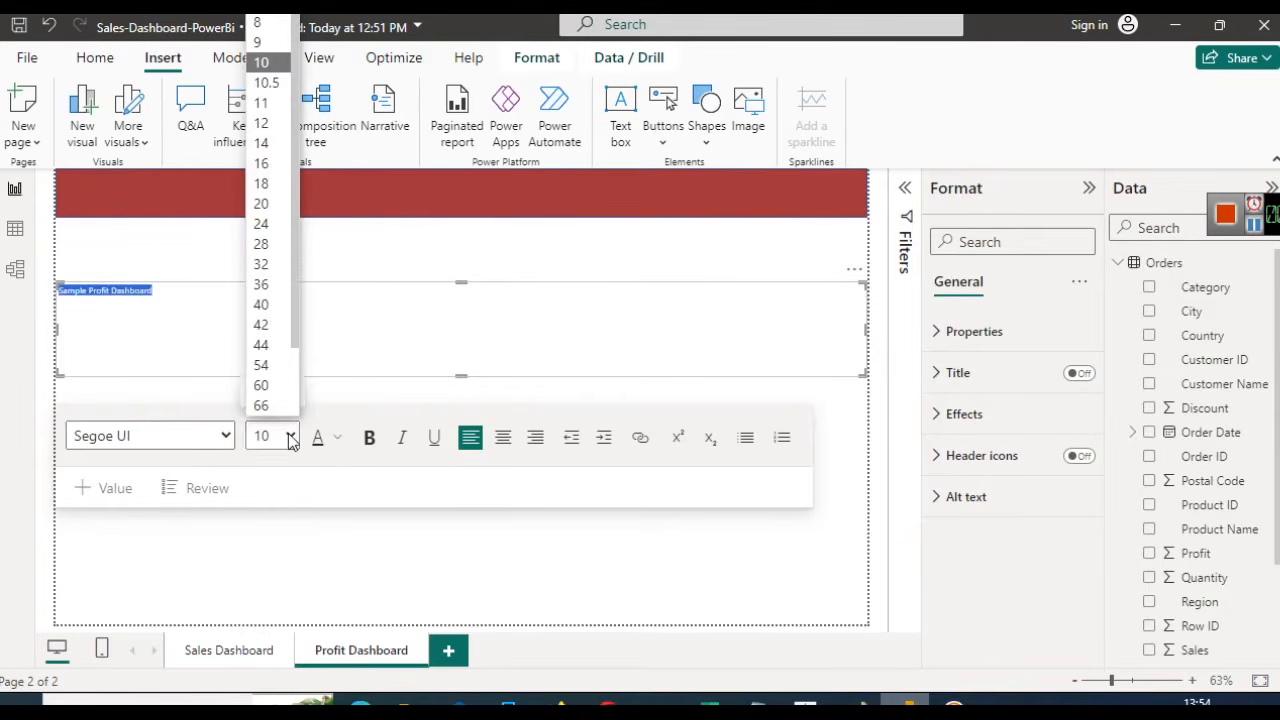
click(262, 203)
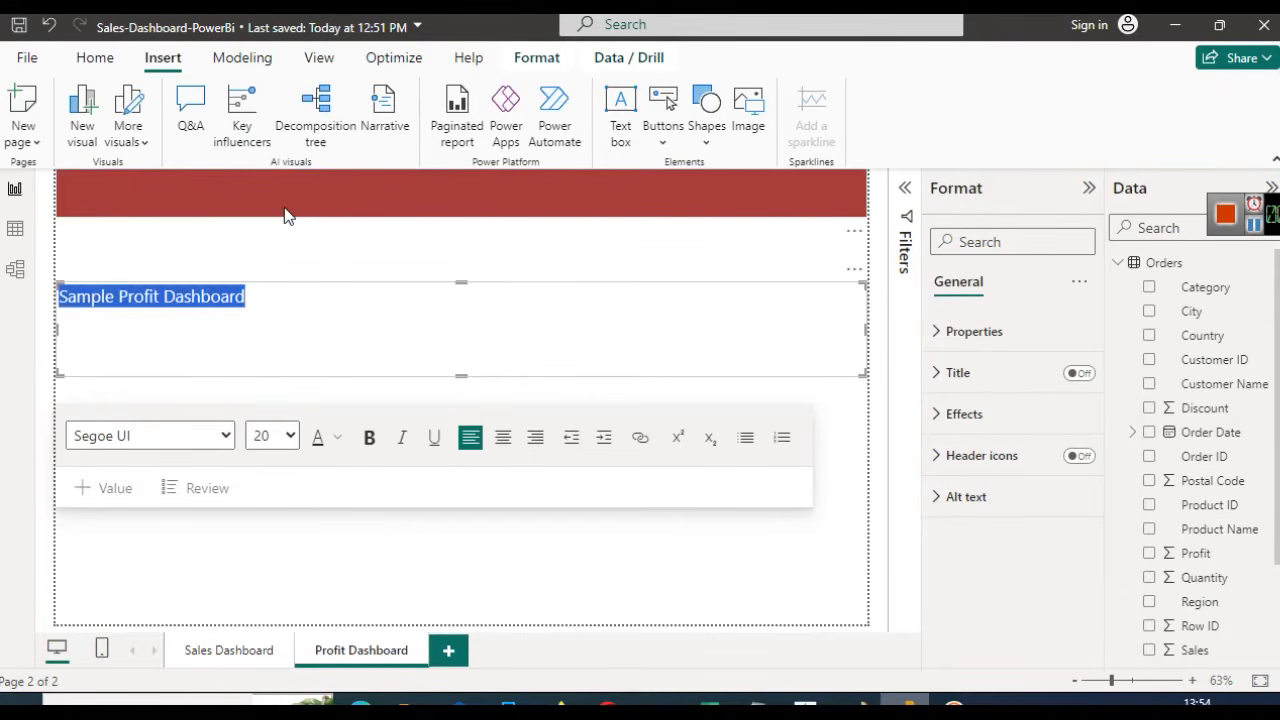
click(323, 314)
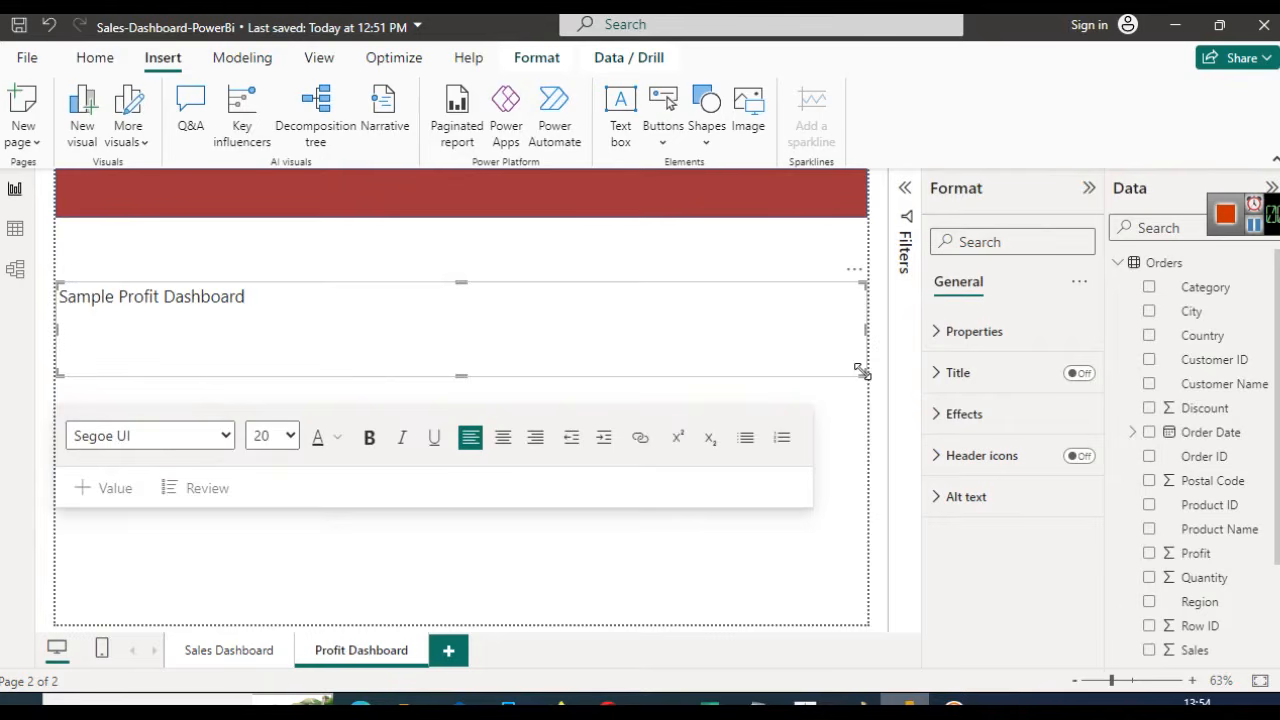
Shrink the title text box so it fits closely around the single line of text
drag(860, 370, 254, 314)
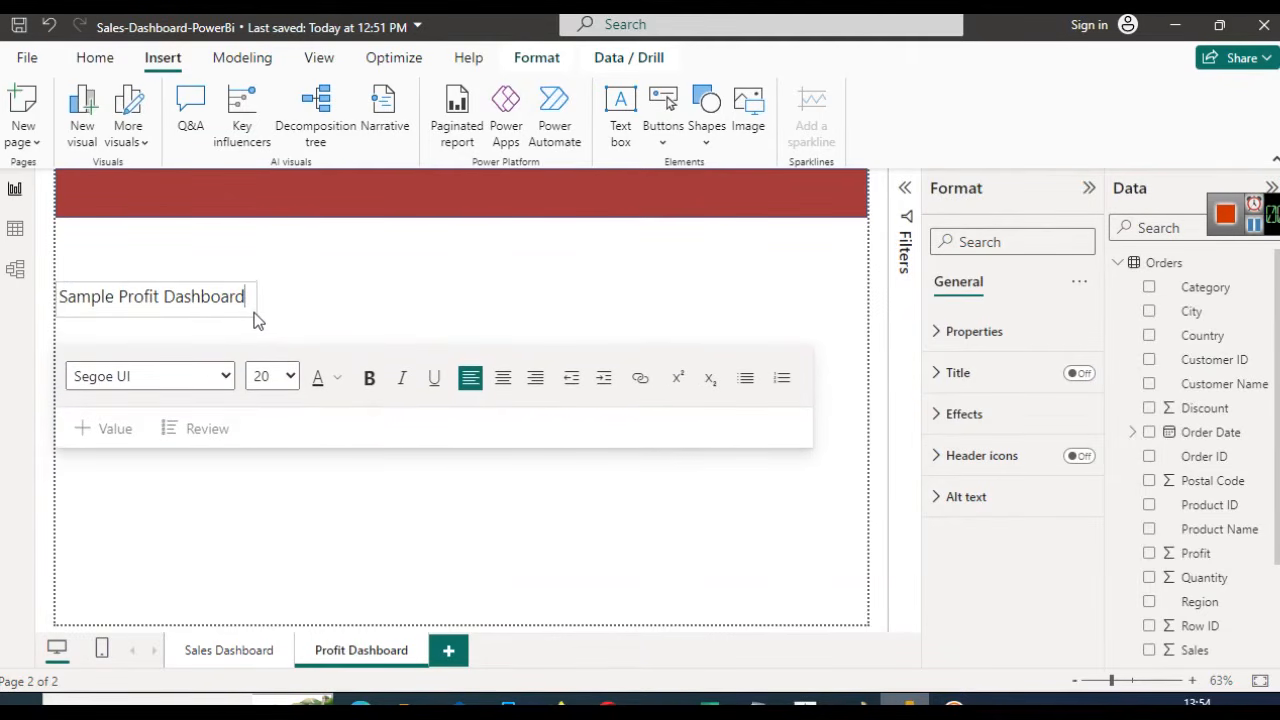
click(326, 294)
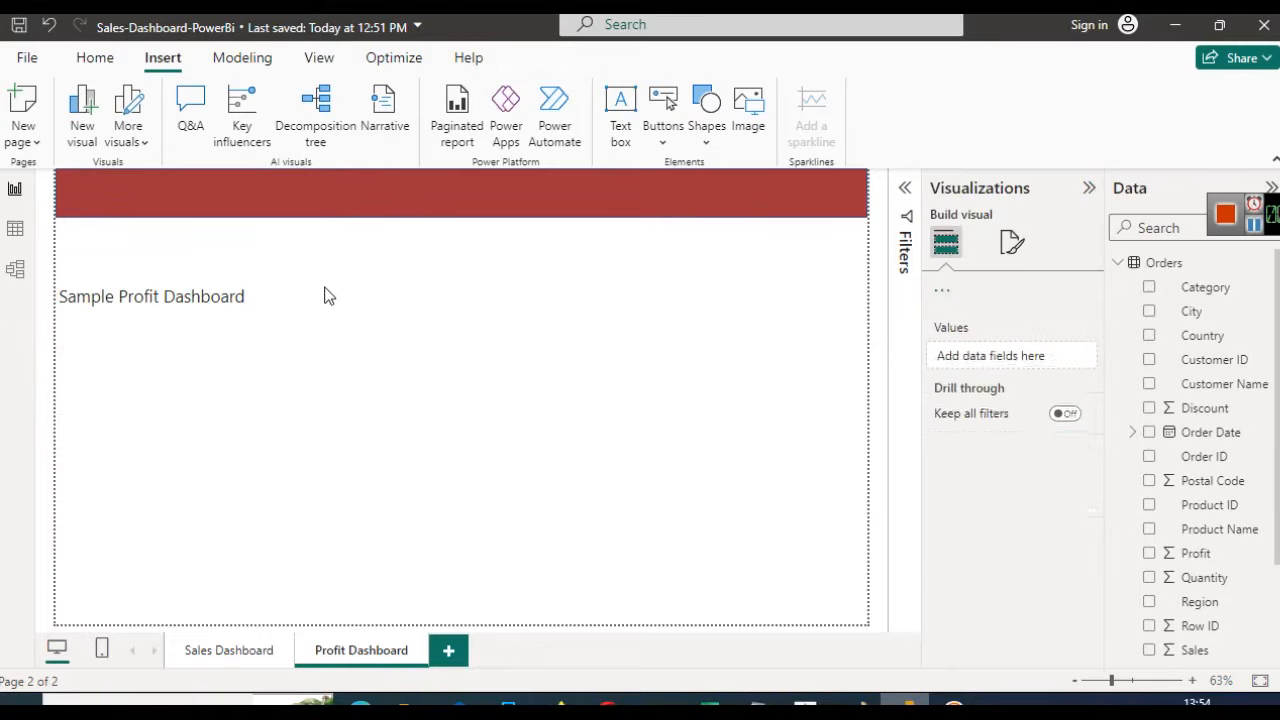
click(216, 299)
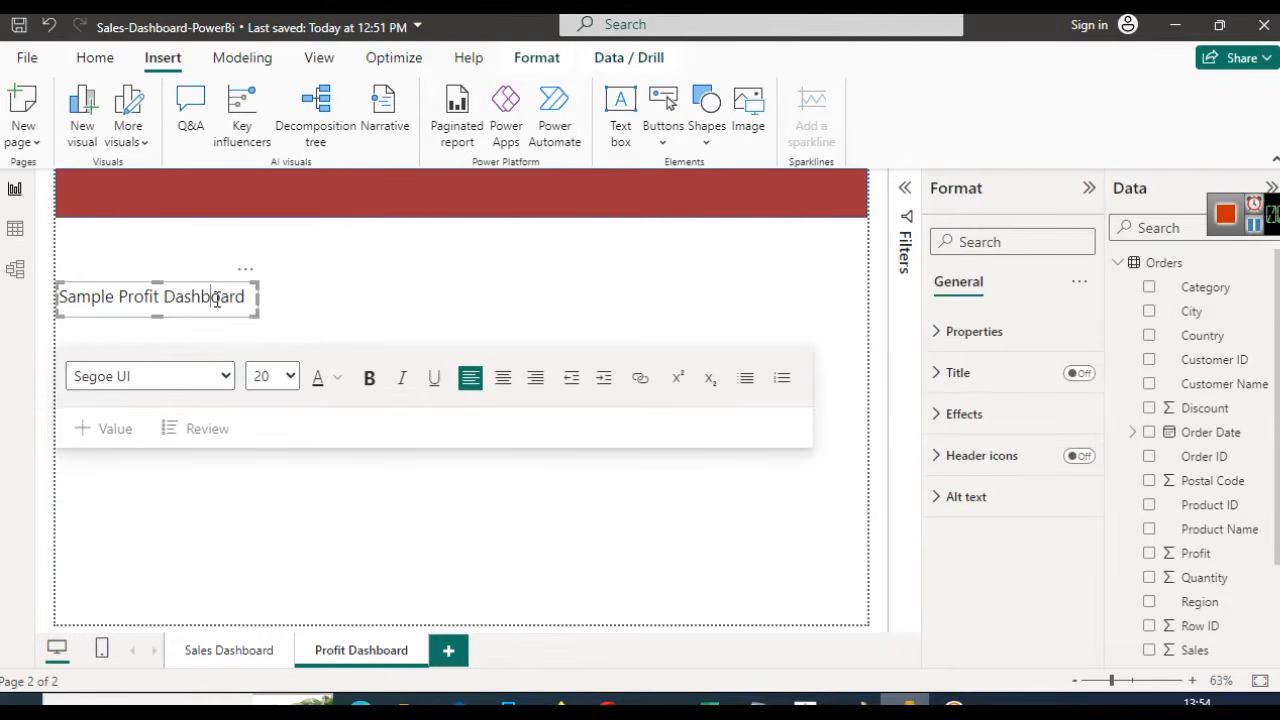
drag(255, 313, 251, 302)
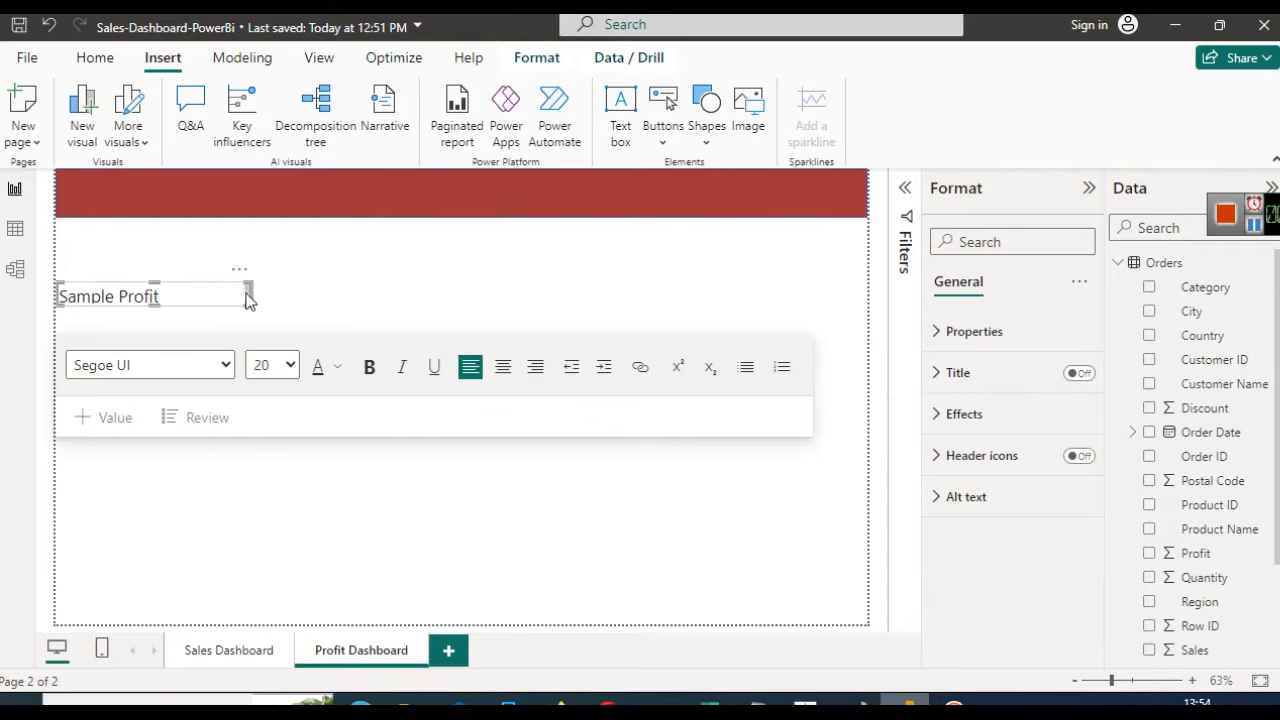
drag(247, 300, 251, 320)
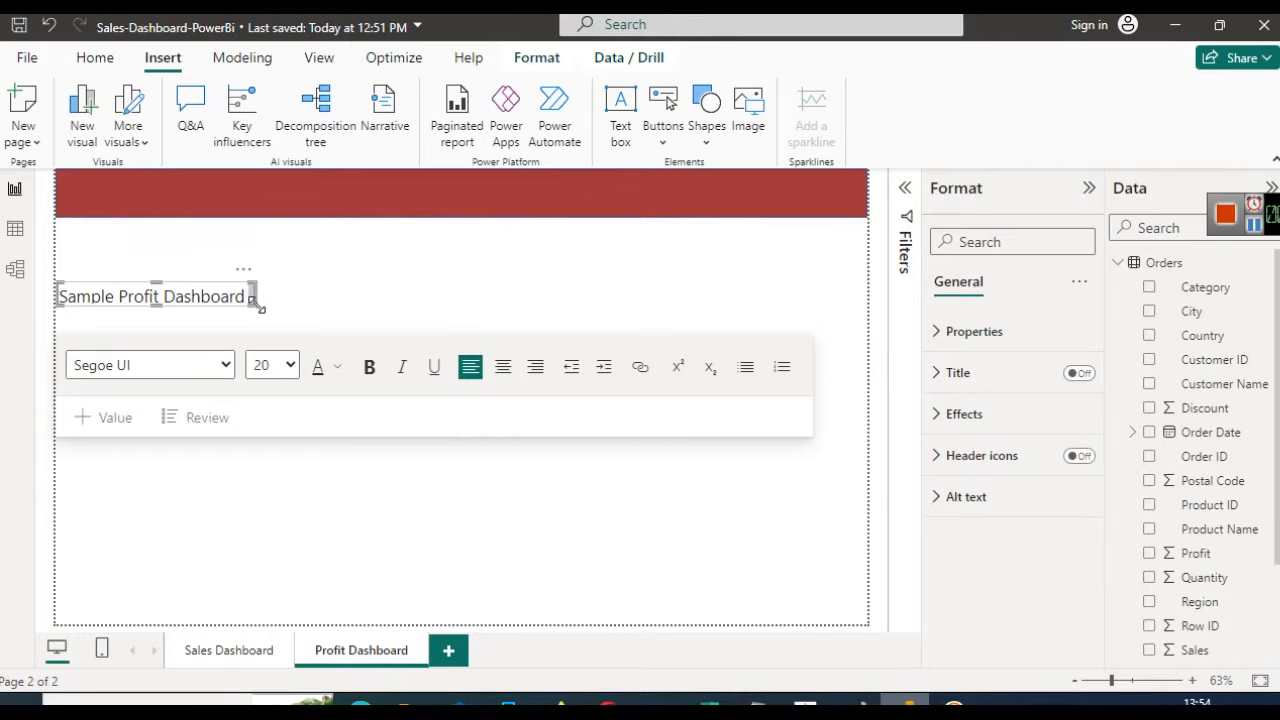
mouse_move(256, 300)
mouse_down()
mouse_move(268, 317)
mouse_move(254, 314)
mouse_up()
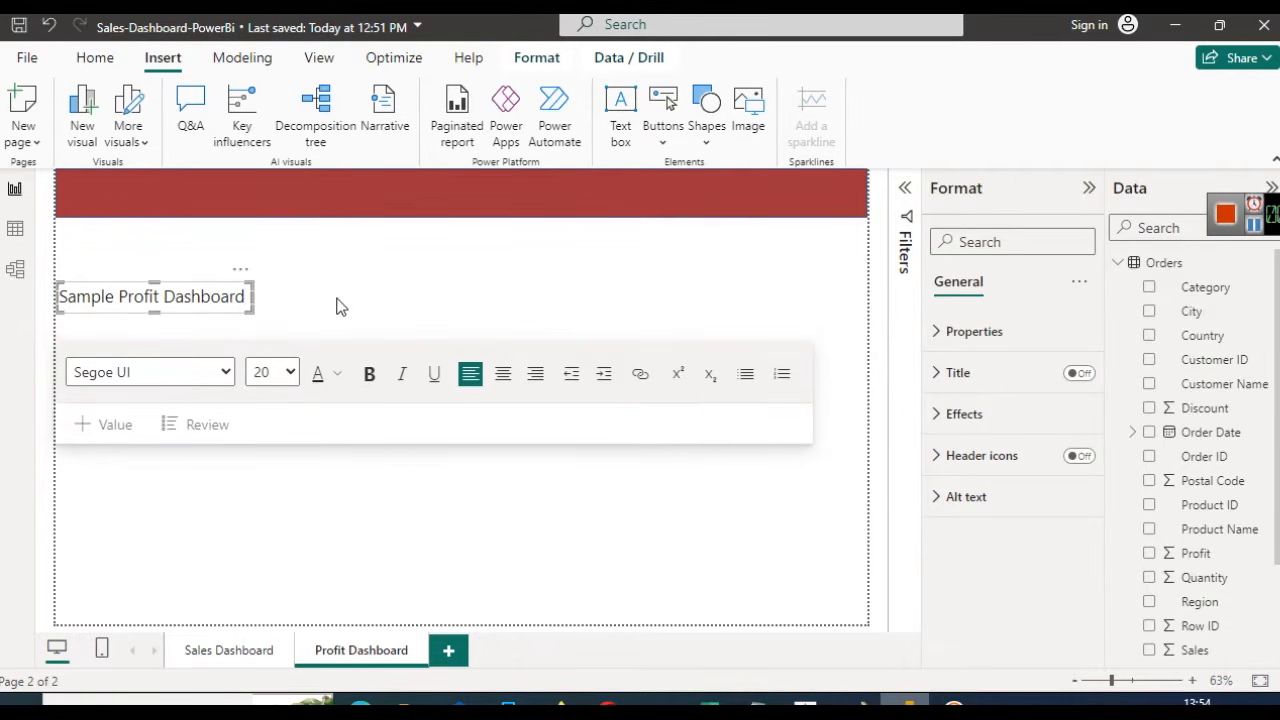
click(334, 303)
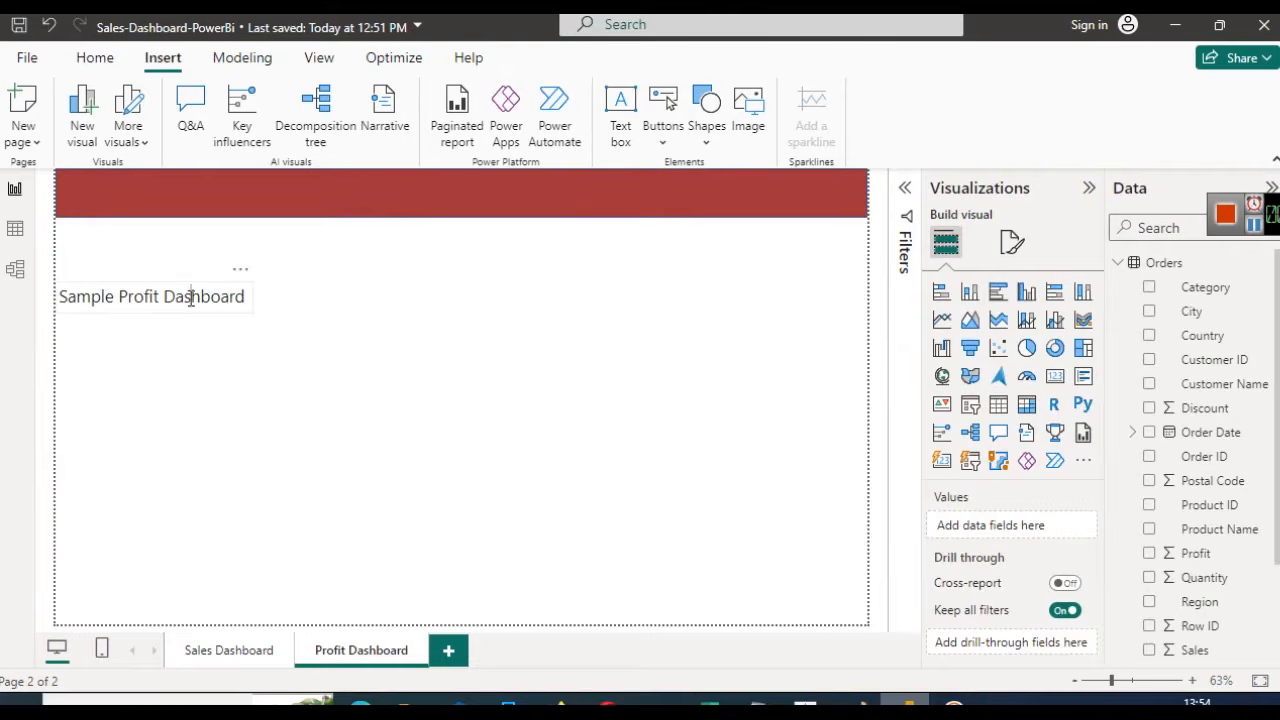
Move the title text box onto the header banner and center it there horizontally and vertically
click(191, 299)
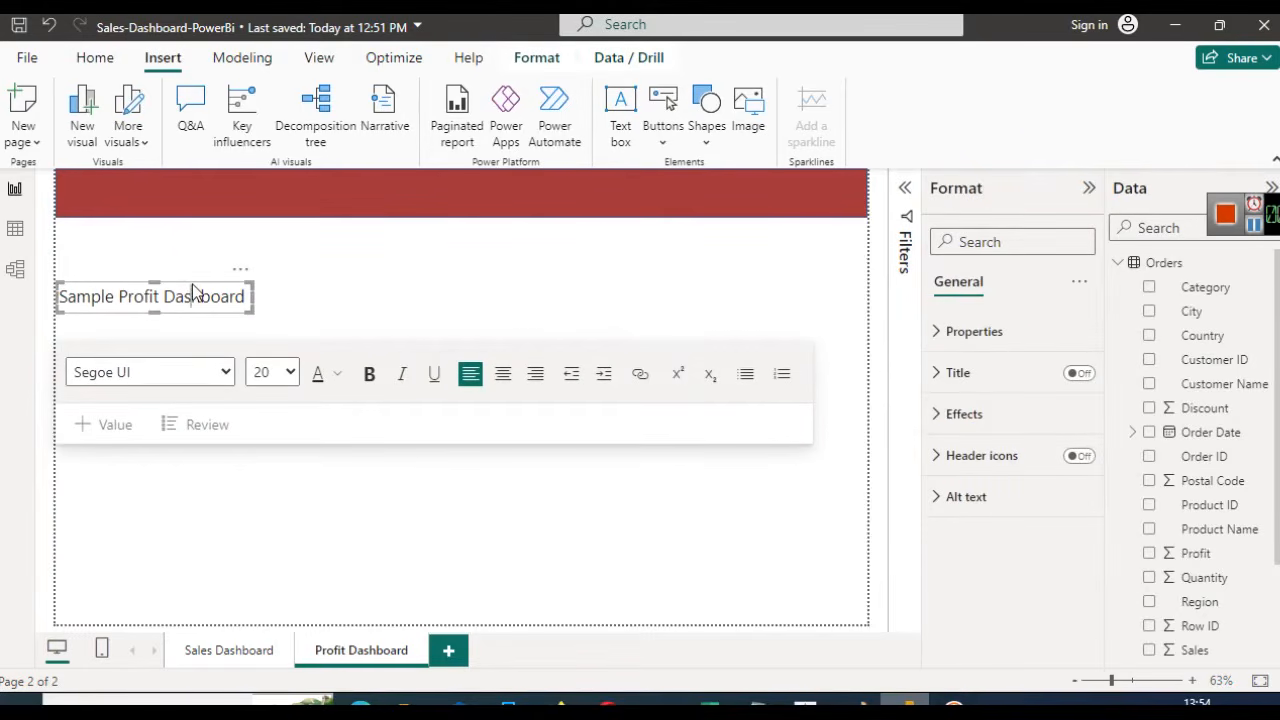
drag(193, 288, 498, 183)
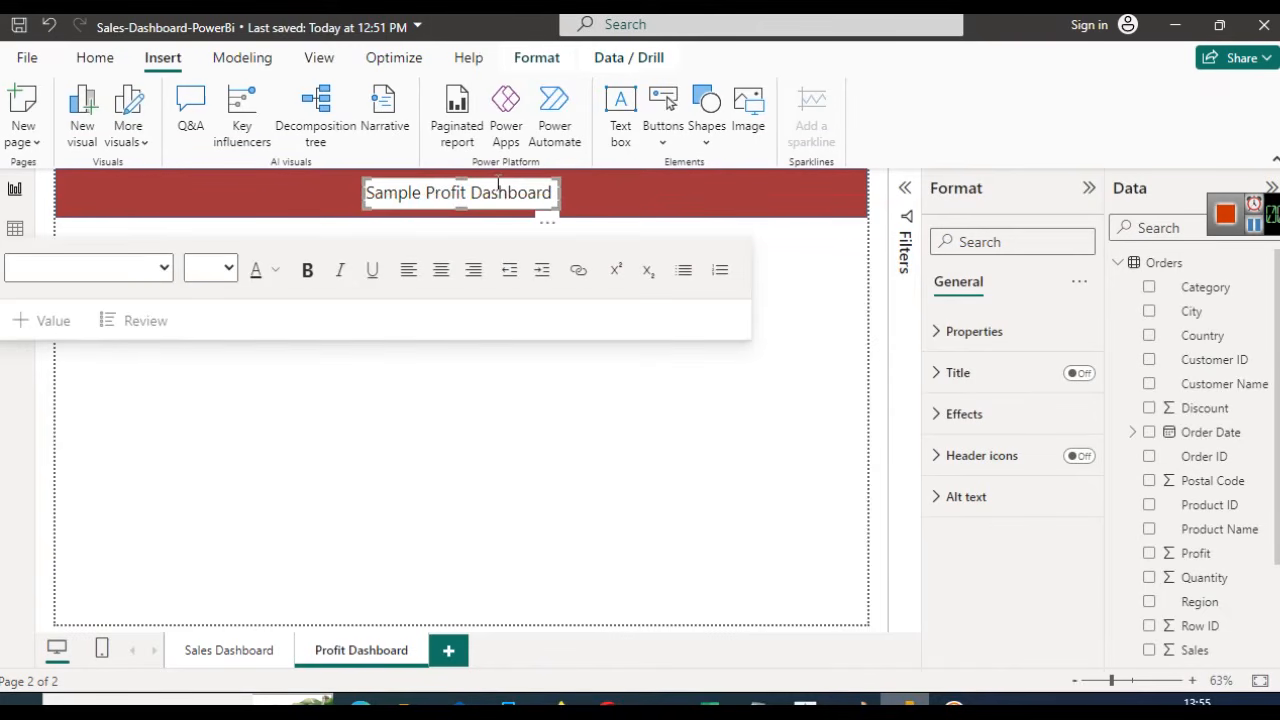
click(566, 481)
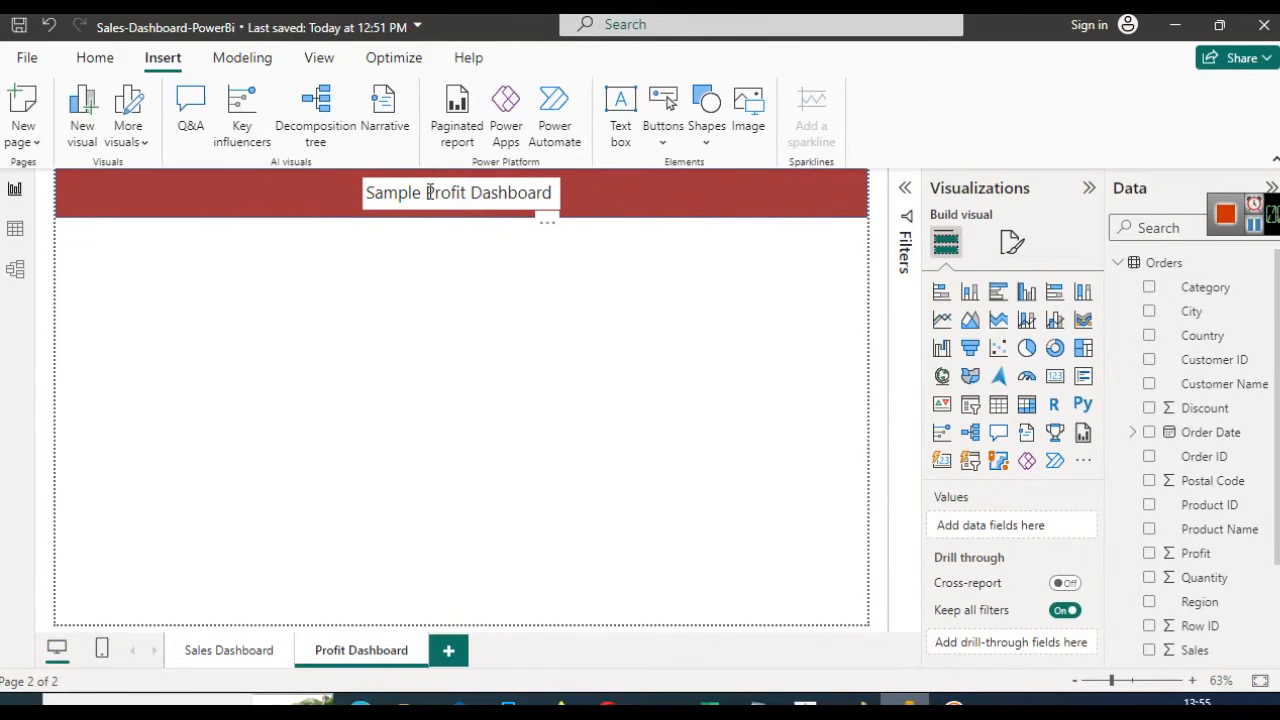
mouse_move(432, 183)
mouse_down()
mouse_move(386, 180)
mouse_move(432, 186)
mouse_up()
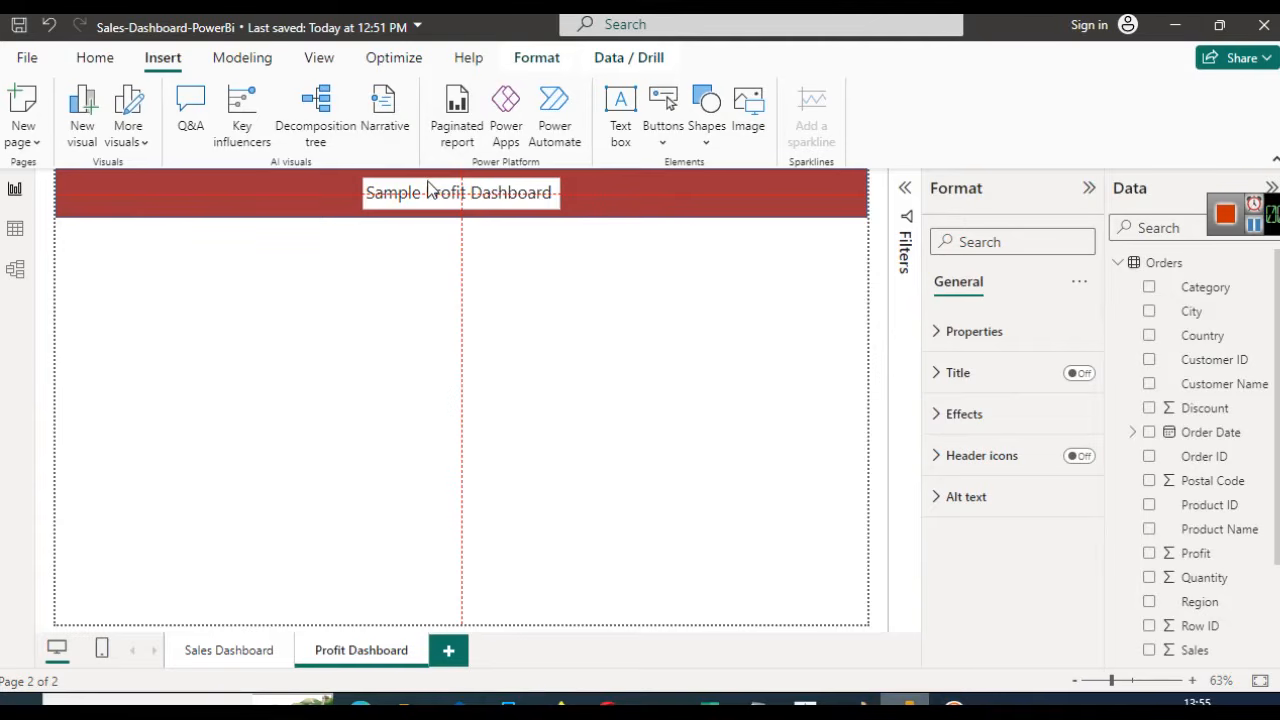
drag(428, 186, 430, 190)
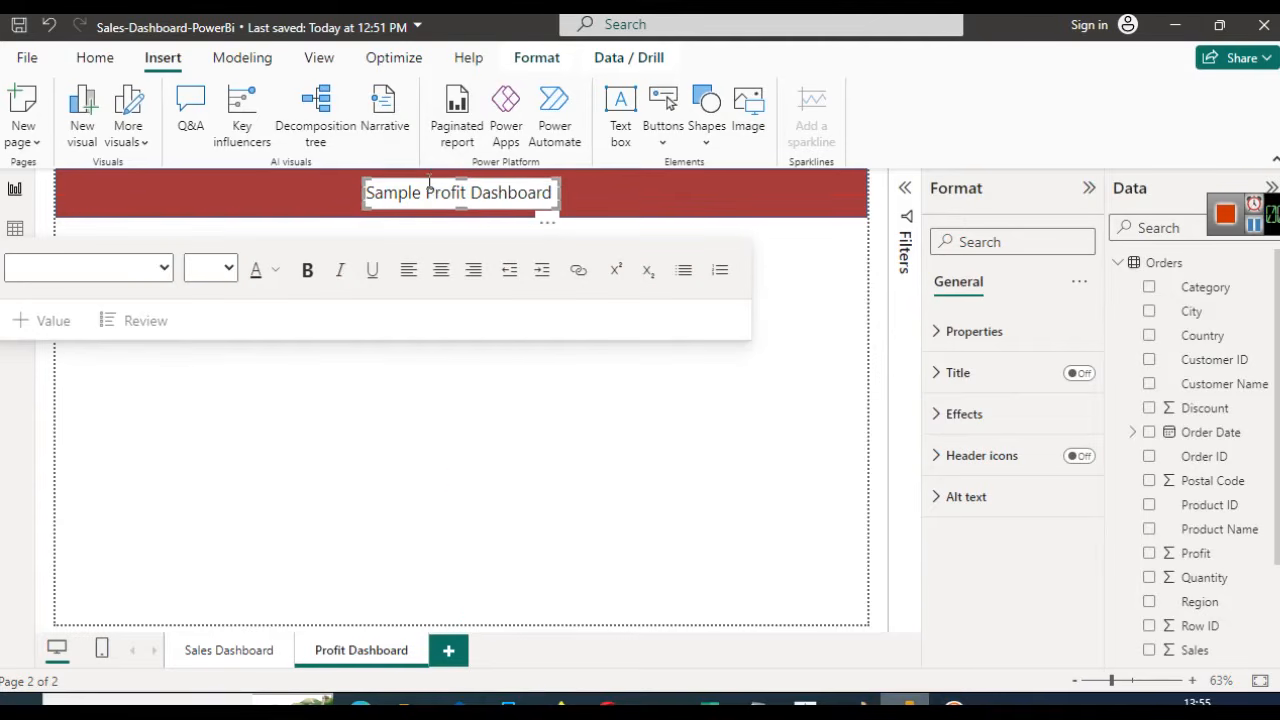
click(556, 405)
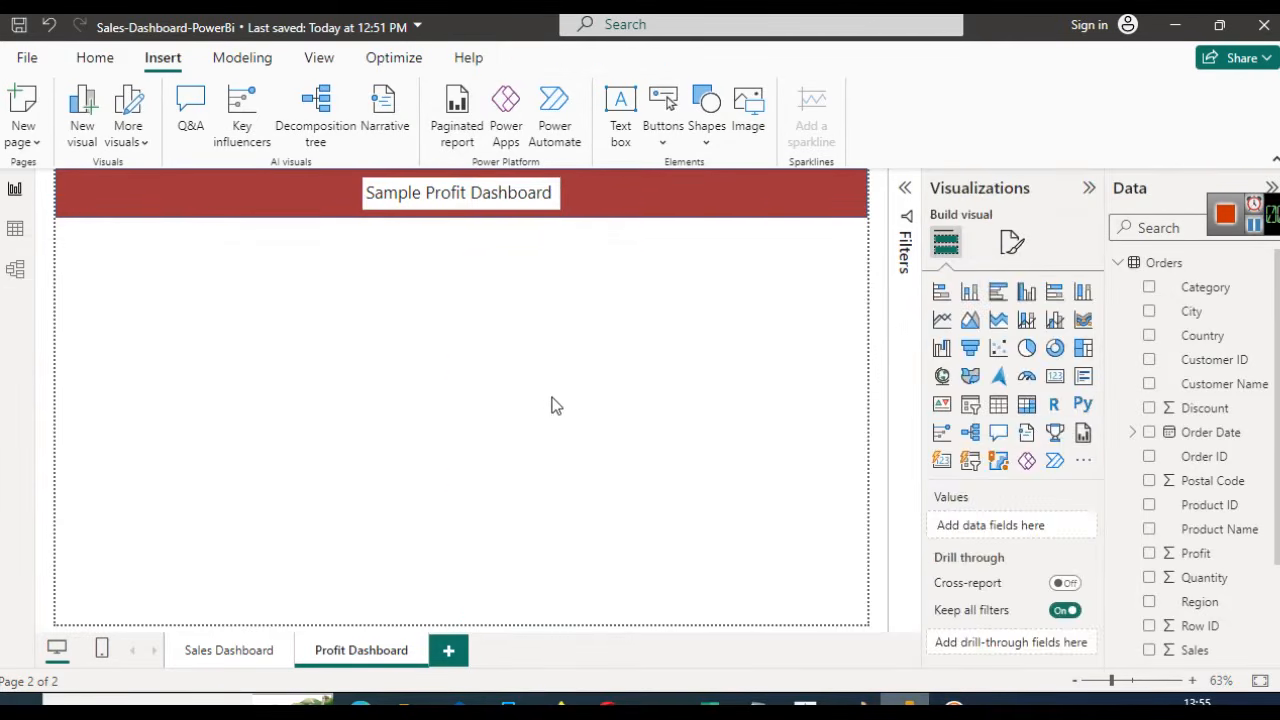
Set the title text box's background color to the same dark red as the header banner
click(511, 196)
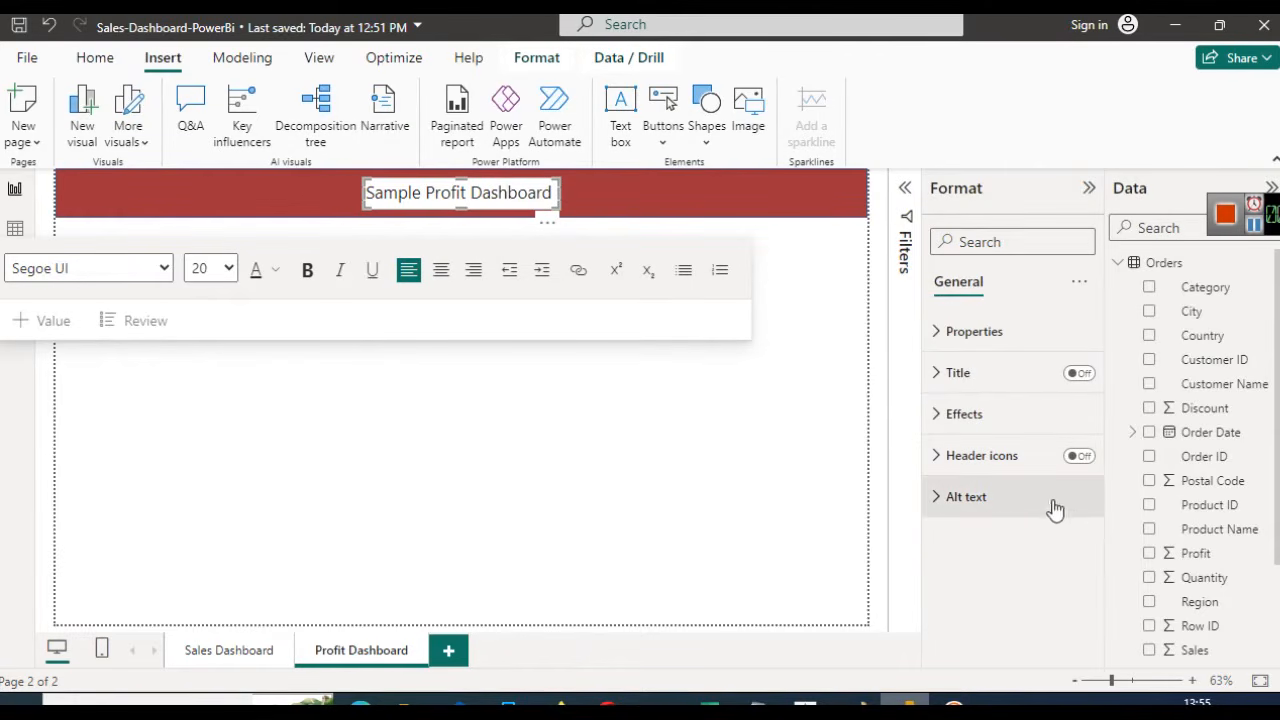
click(946, 344)
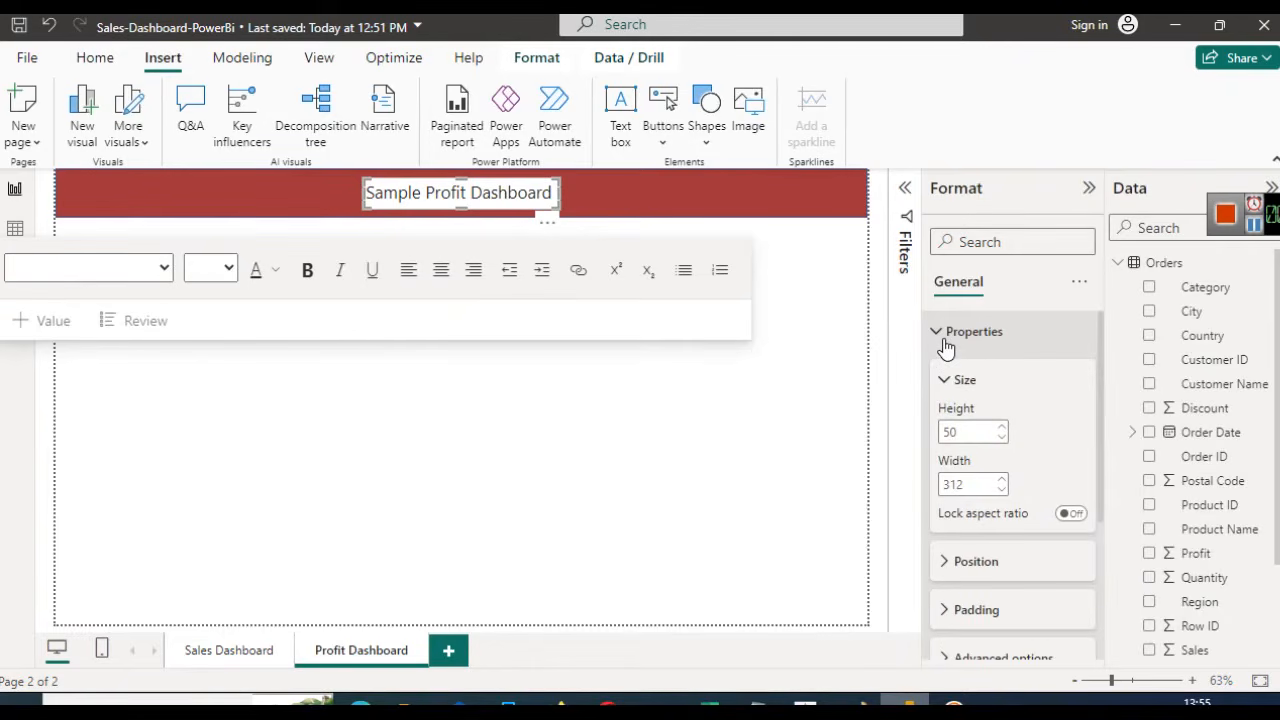
click(946, 344)
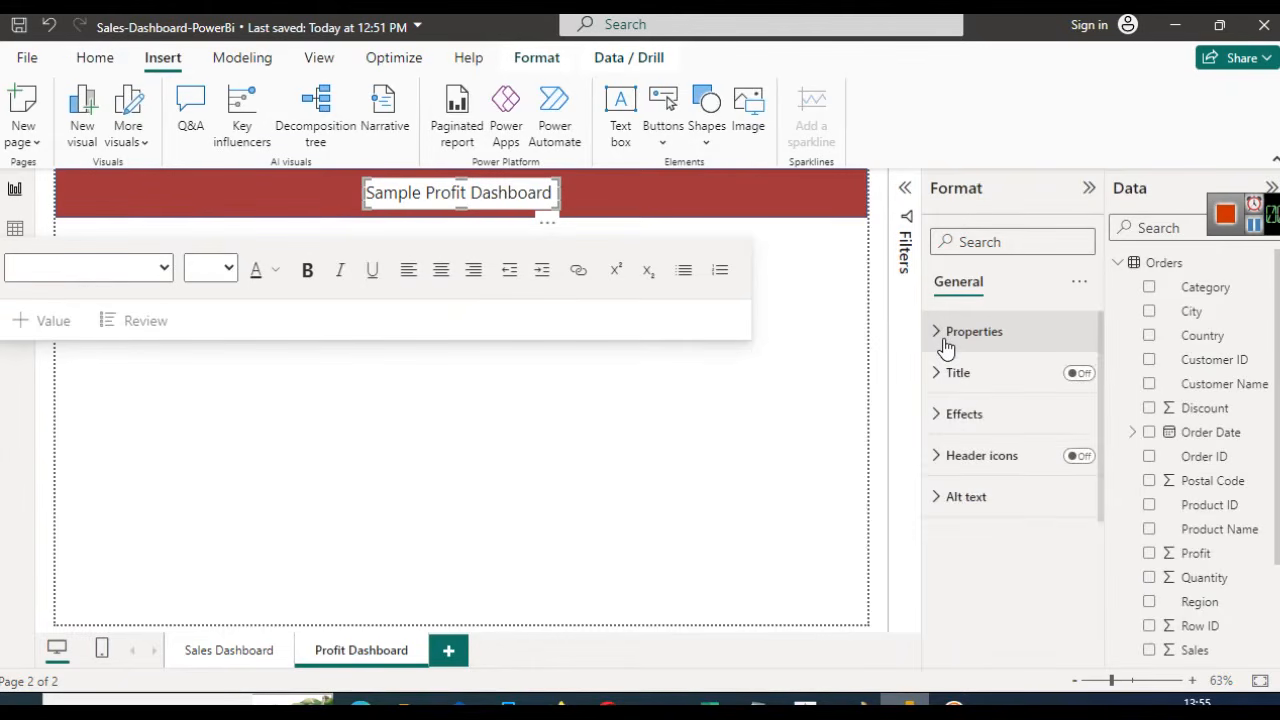
click(943, 415)
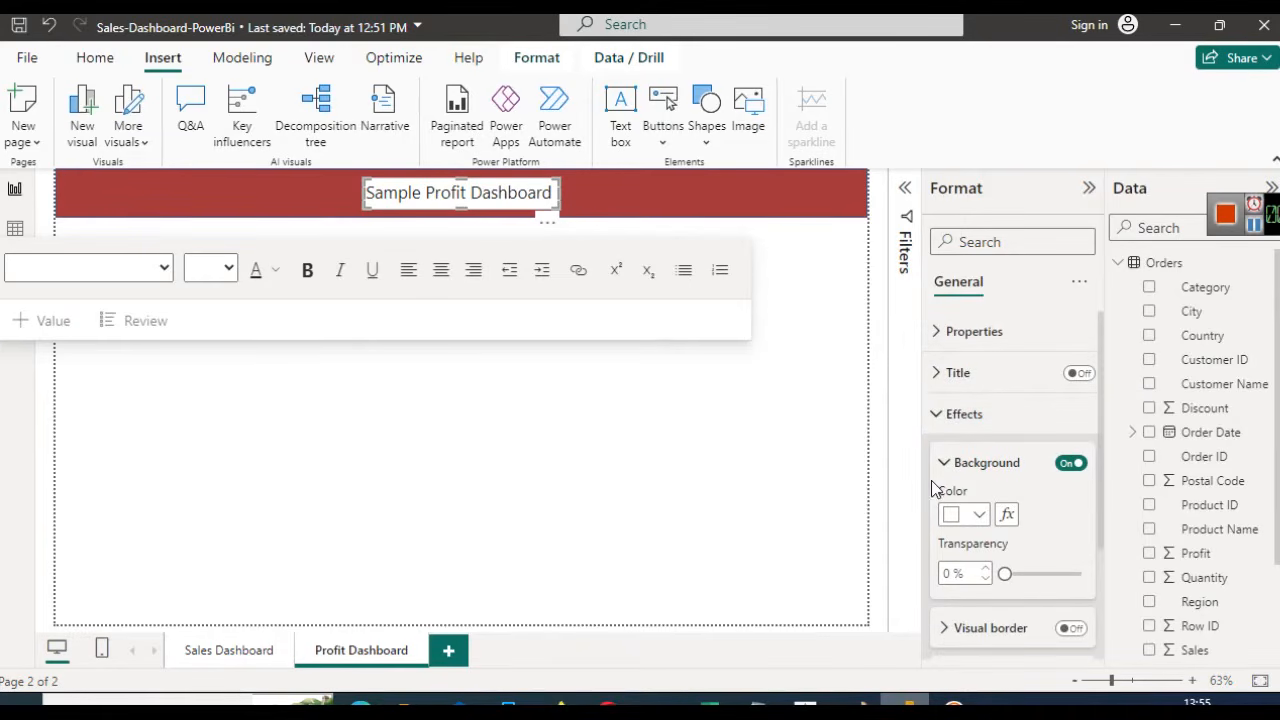
click(980, 515)
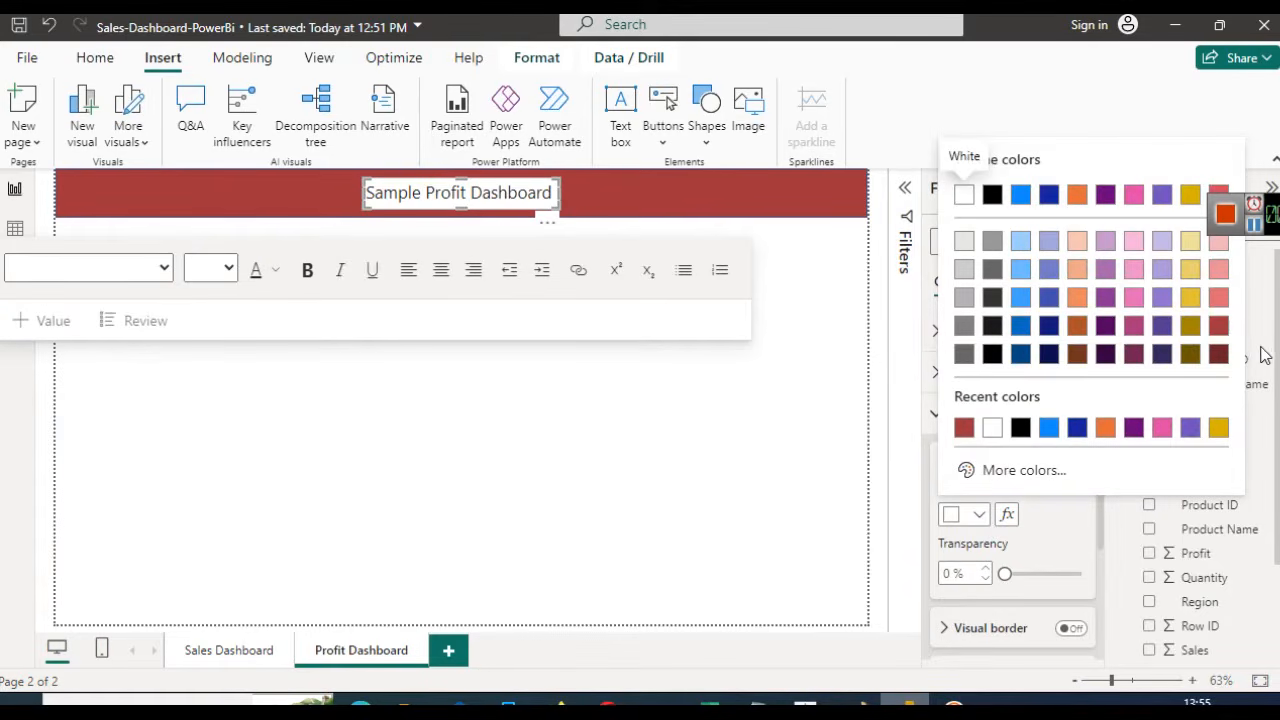
click(1220, 327)
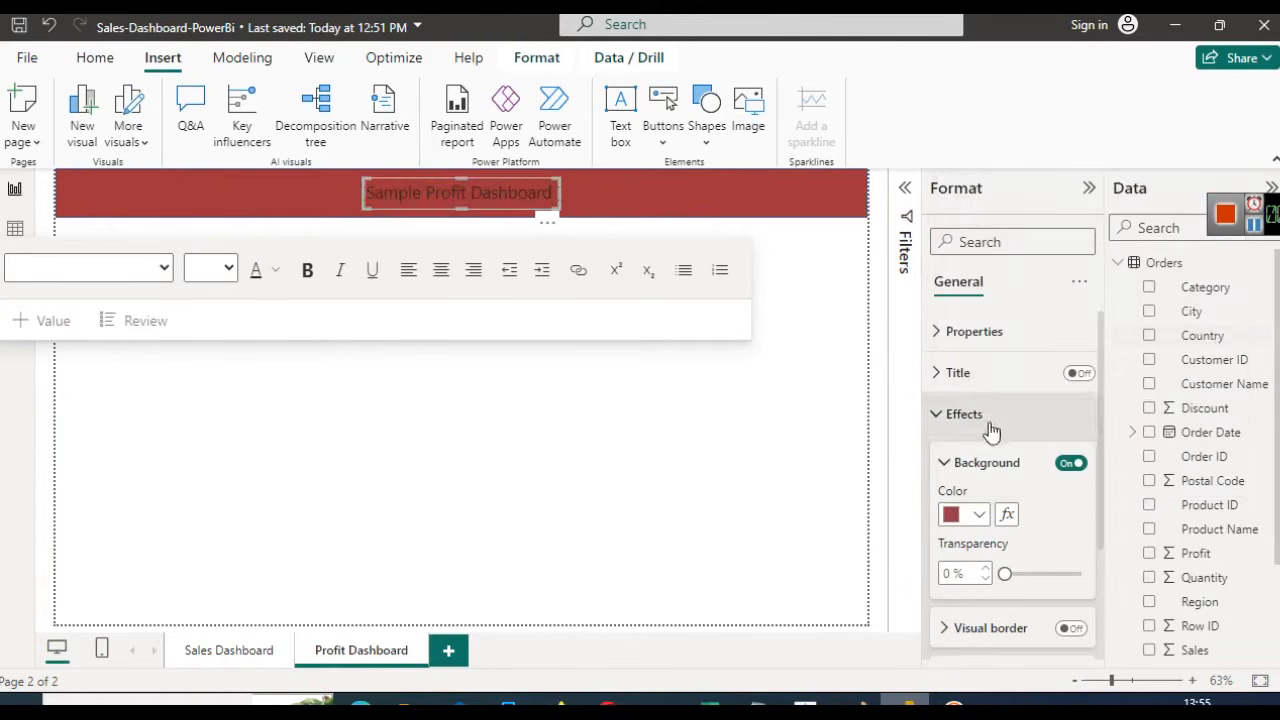
click(946, 418)
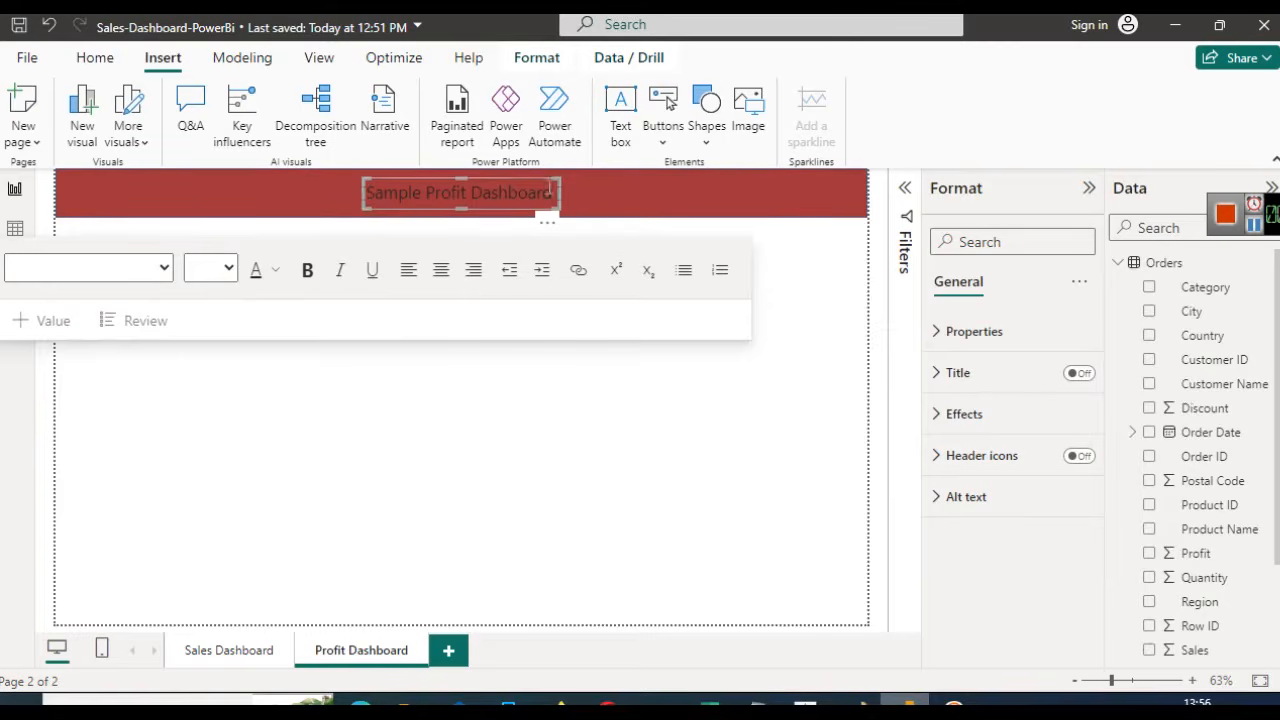
Set the font color of the whole "Sample Profit Dashboard" title to the lightest gray below white
click(277, 272)
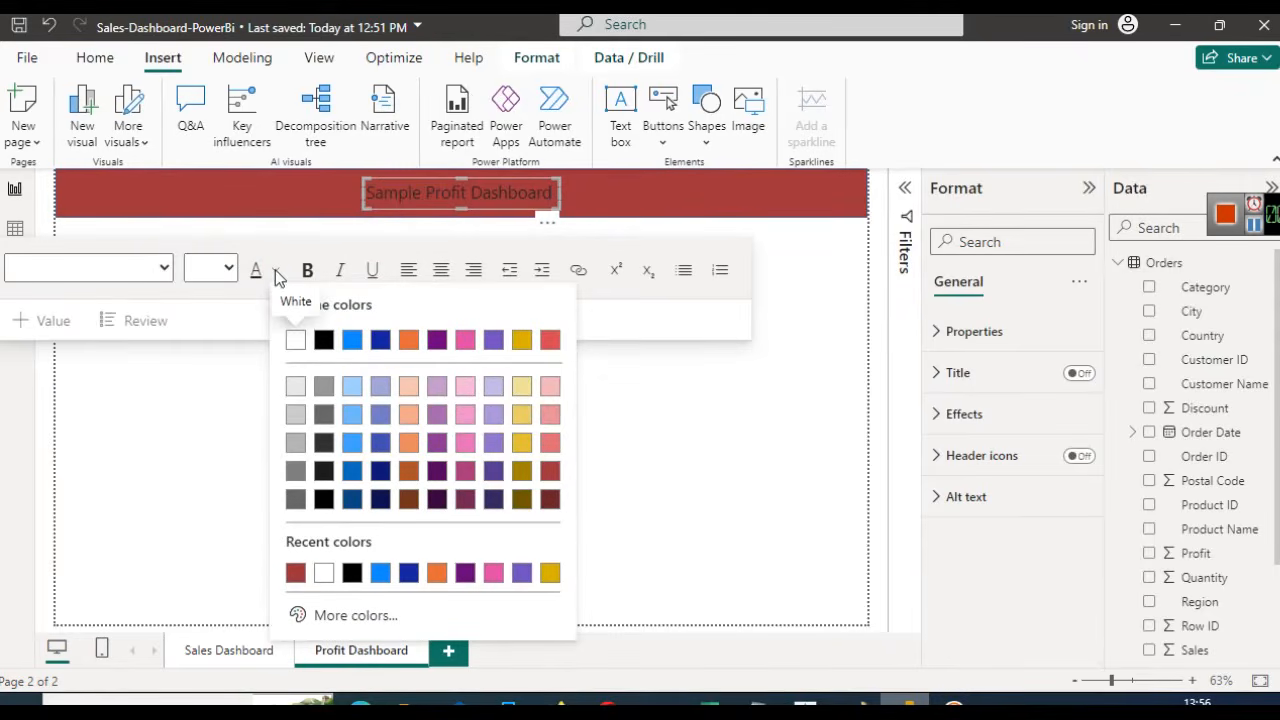
click(296, 390)
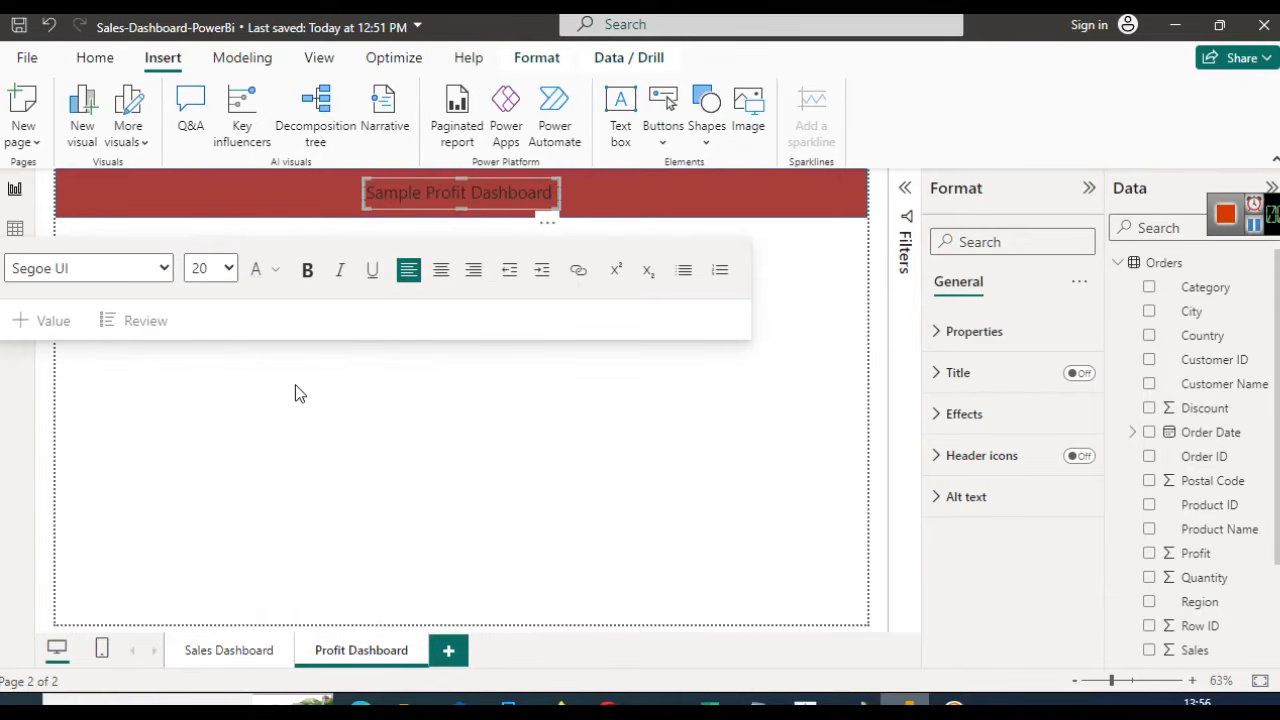
key(ctrl+a)
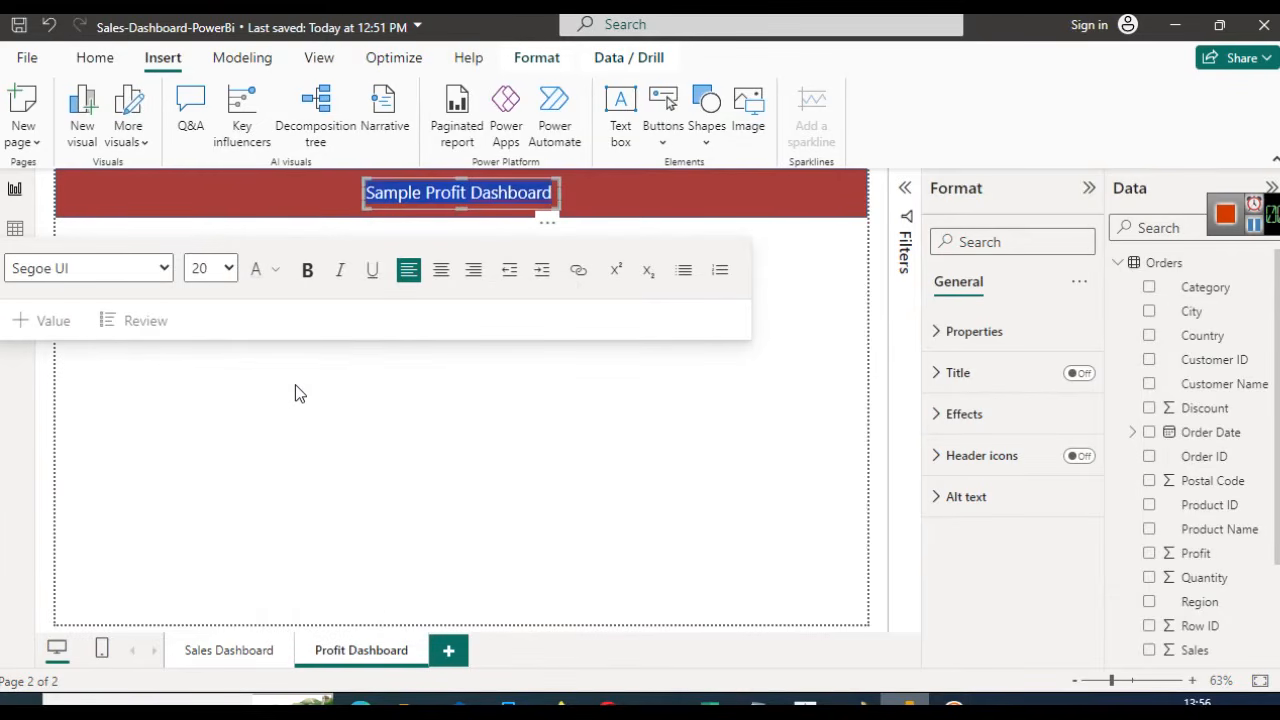
click(279, 272)
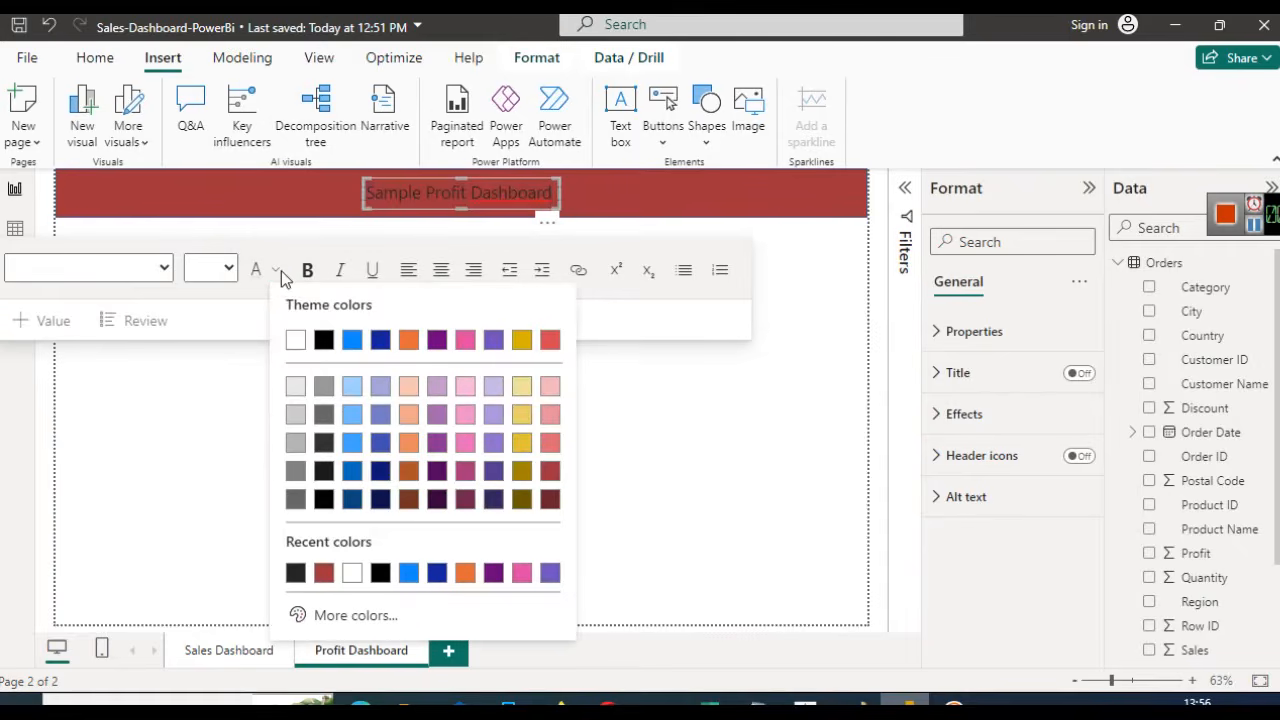
click(296, 393)
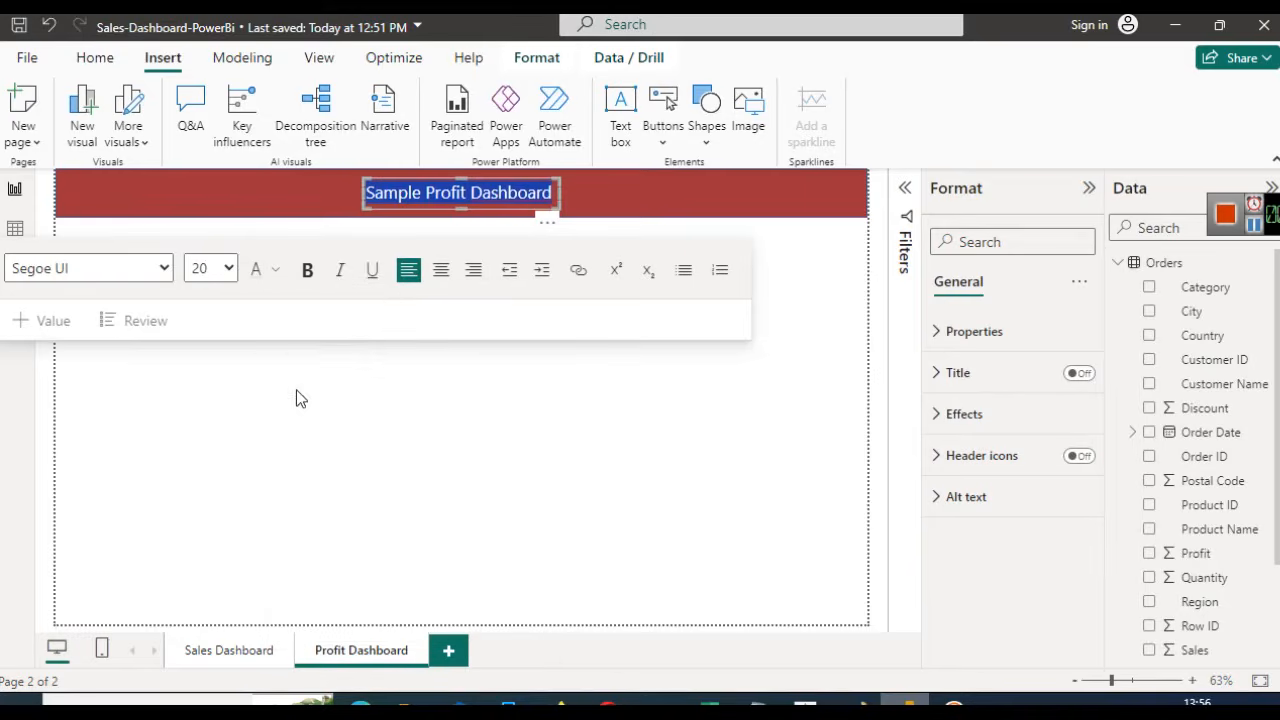
click(168, 272)
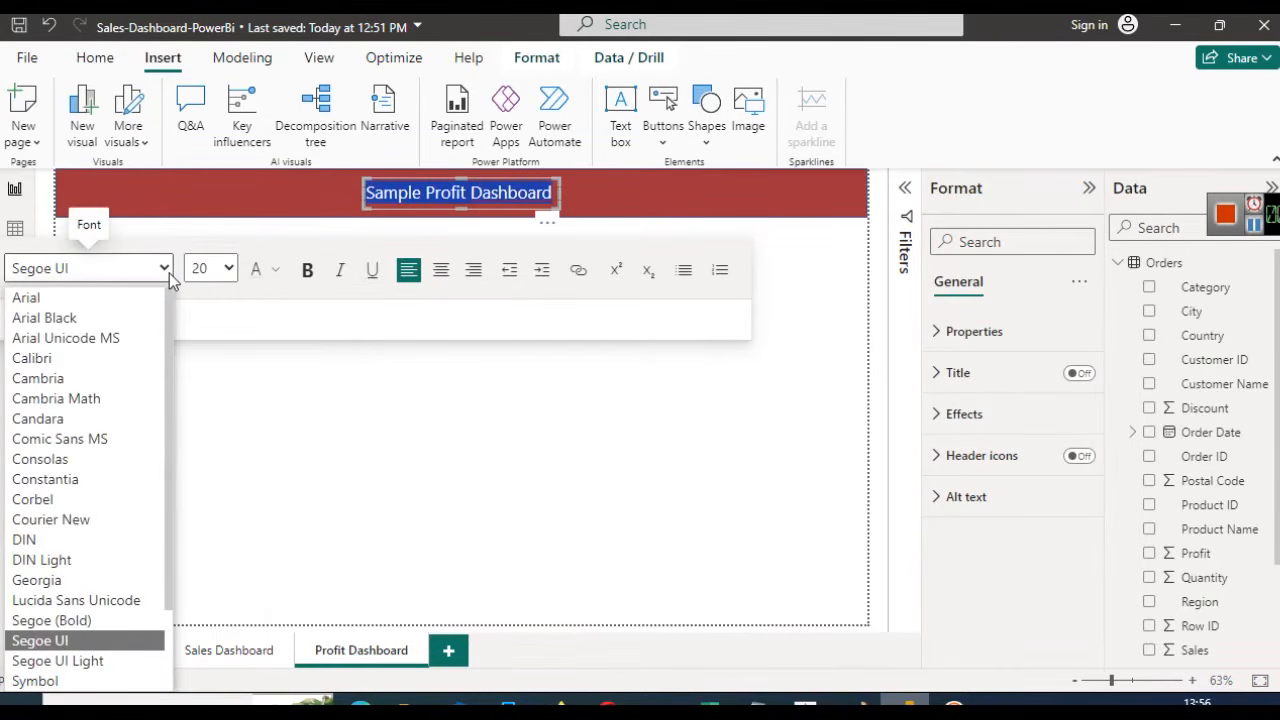
click(169, 273)
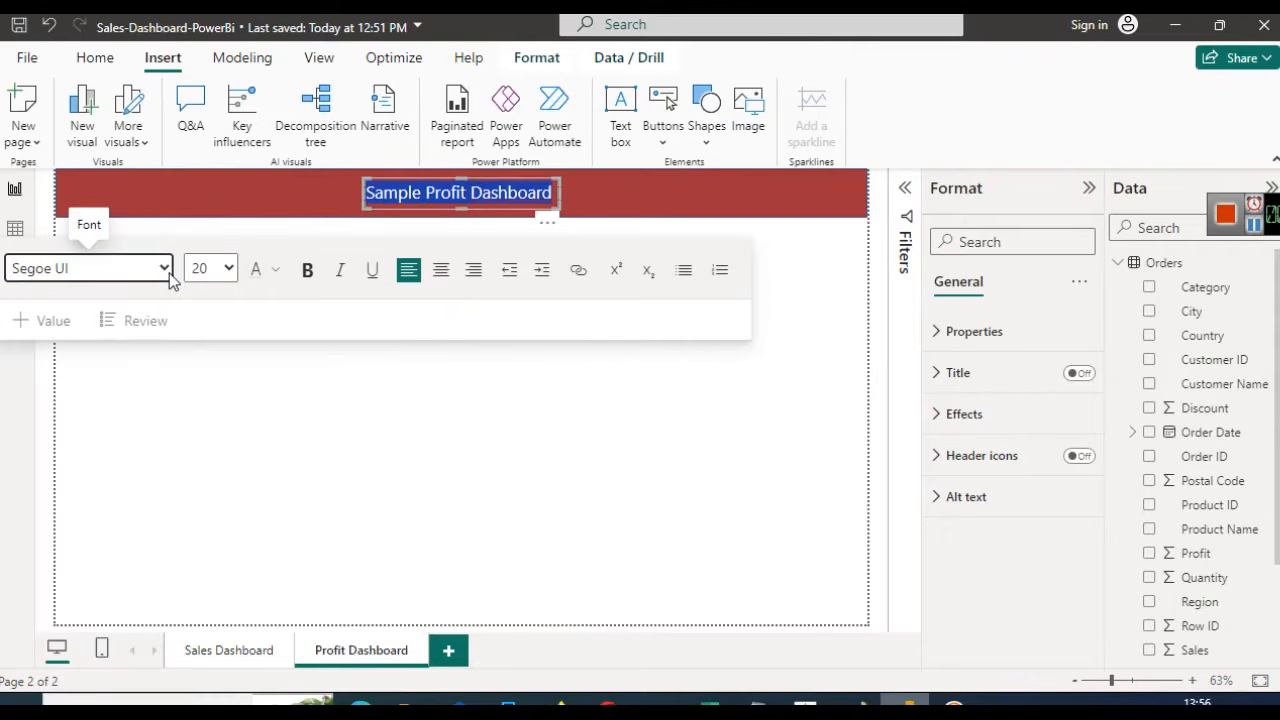
click(559, 431)
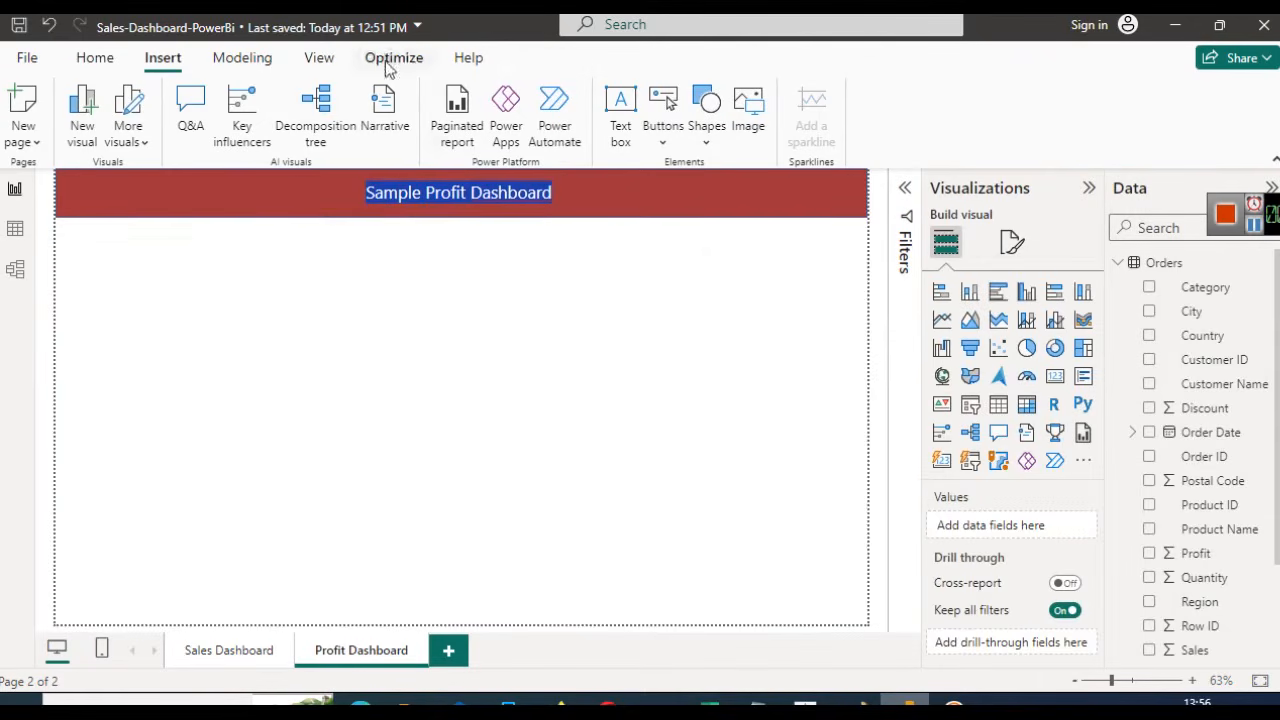
click(602, 200)
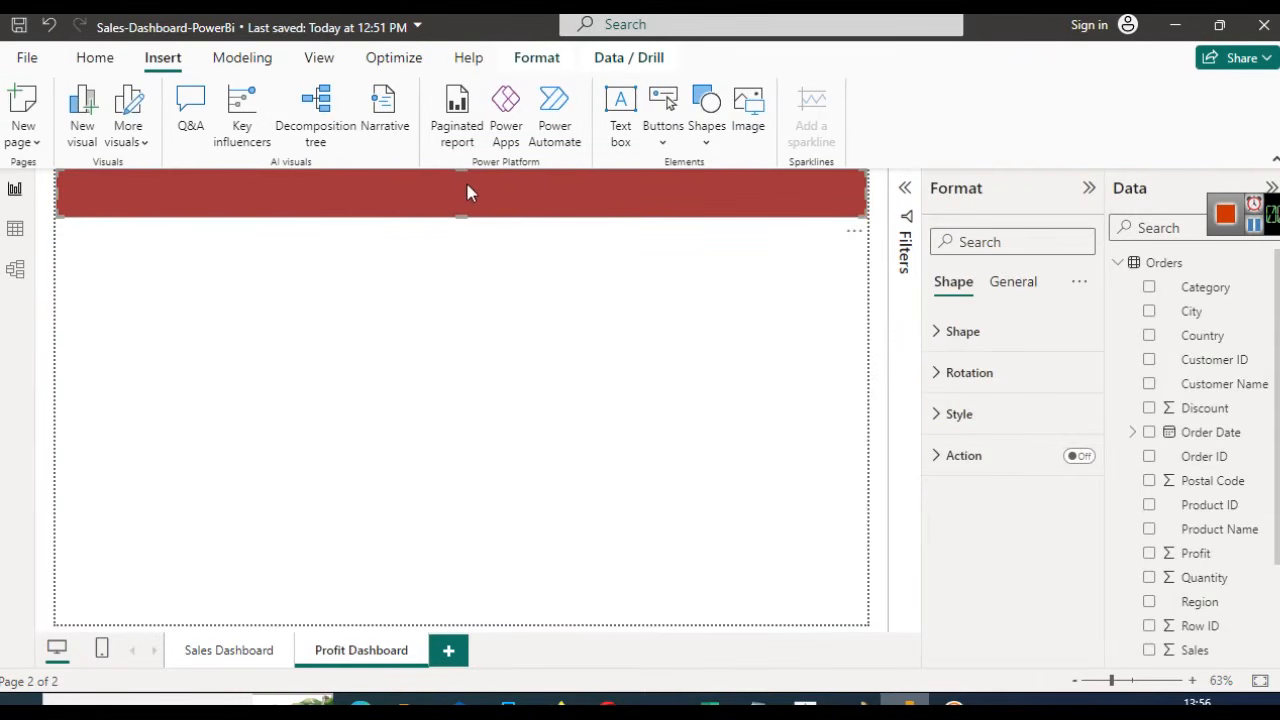
click(501, 448)
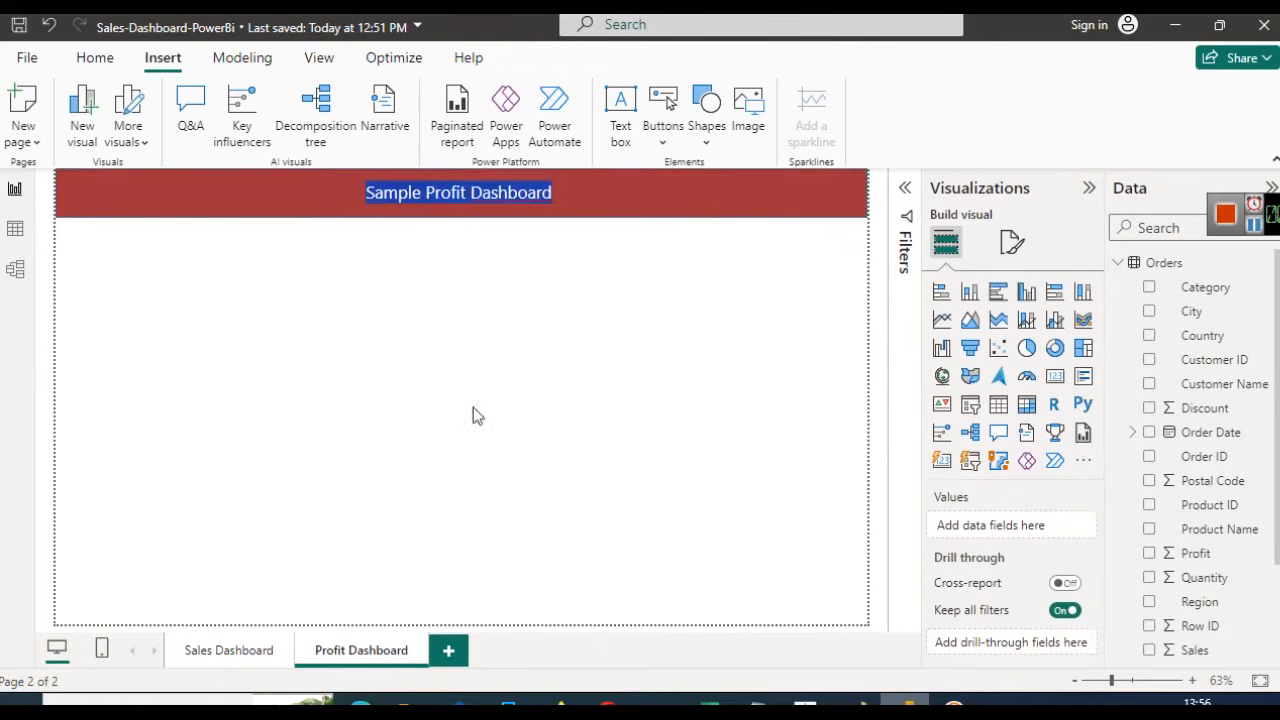
Make the whole "Sample Profit Dashboard" title bold and widen its text box so the text fits on one line
triple_click(449, 194)
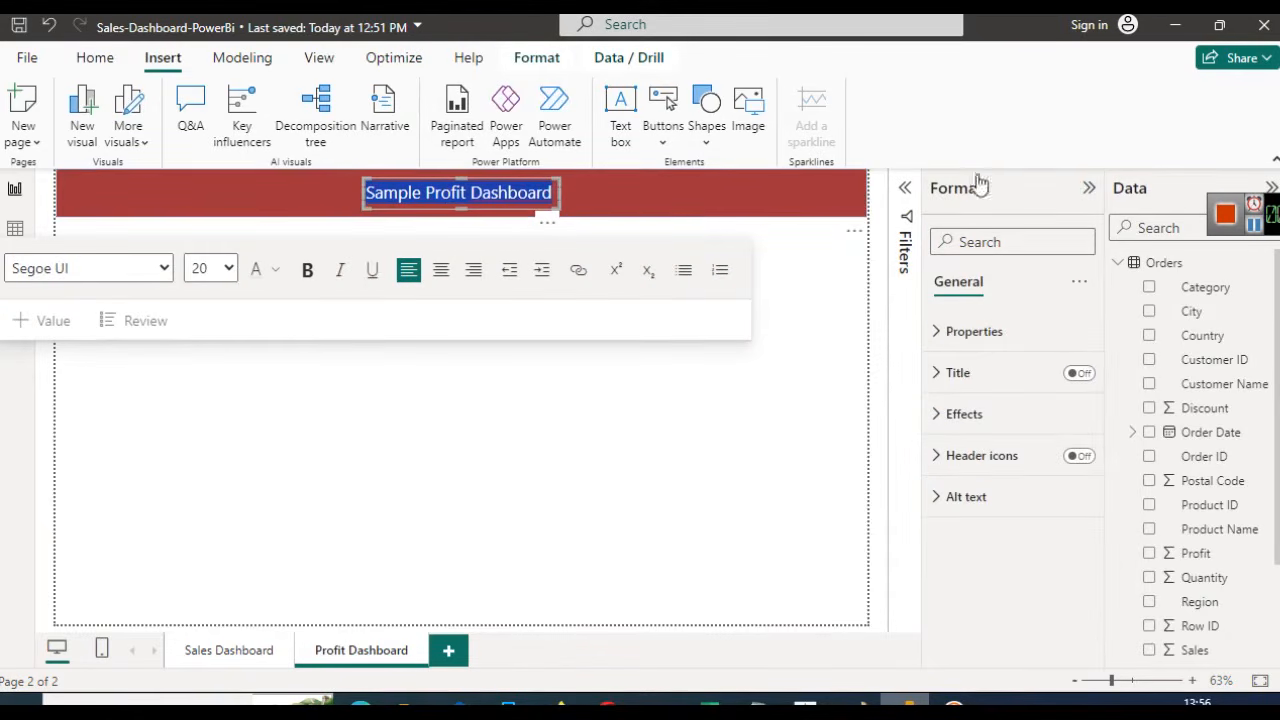
click(1256, 228)
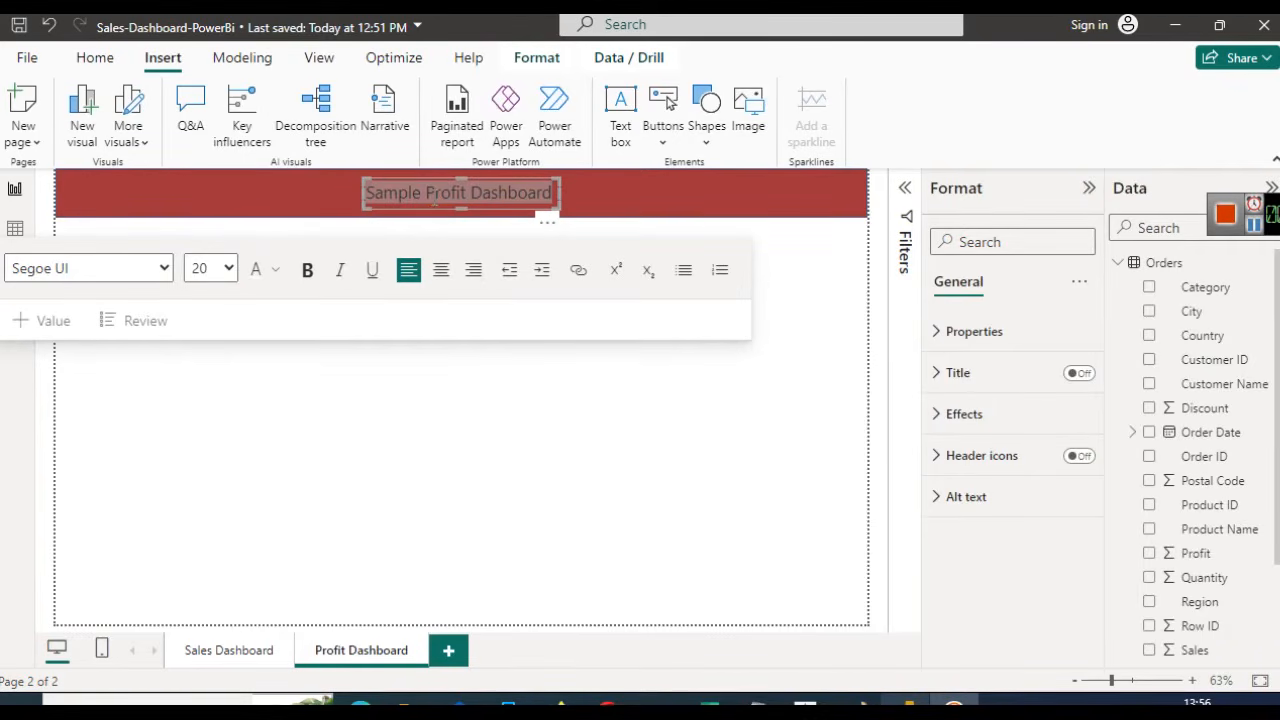
click(433, 197)
click(306, 270)
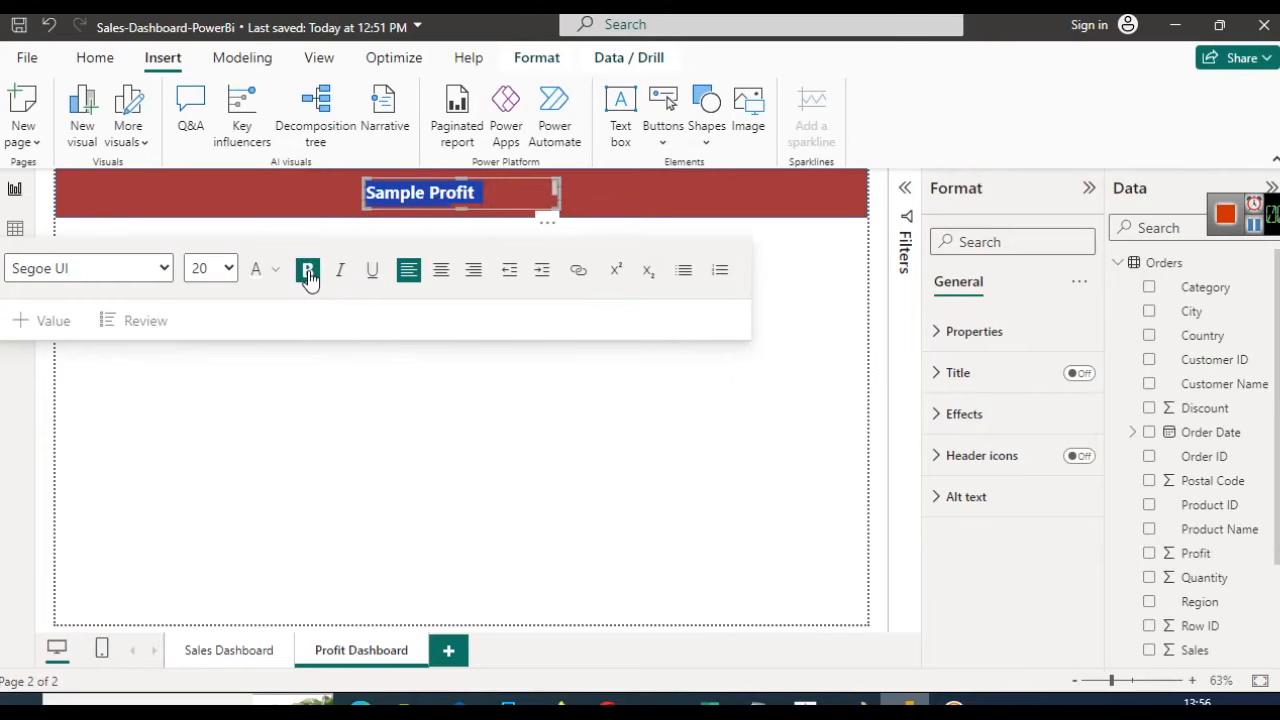
drag(557, 192, 580, 203)
click(614, 196)
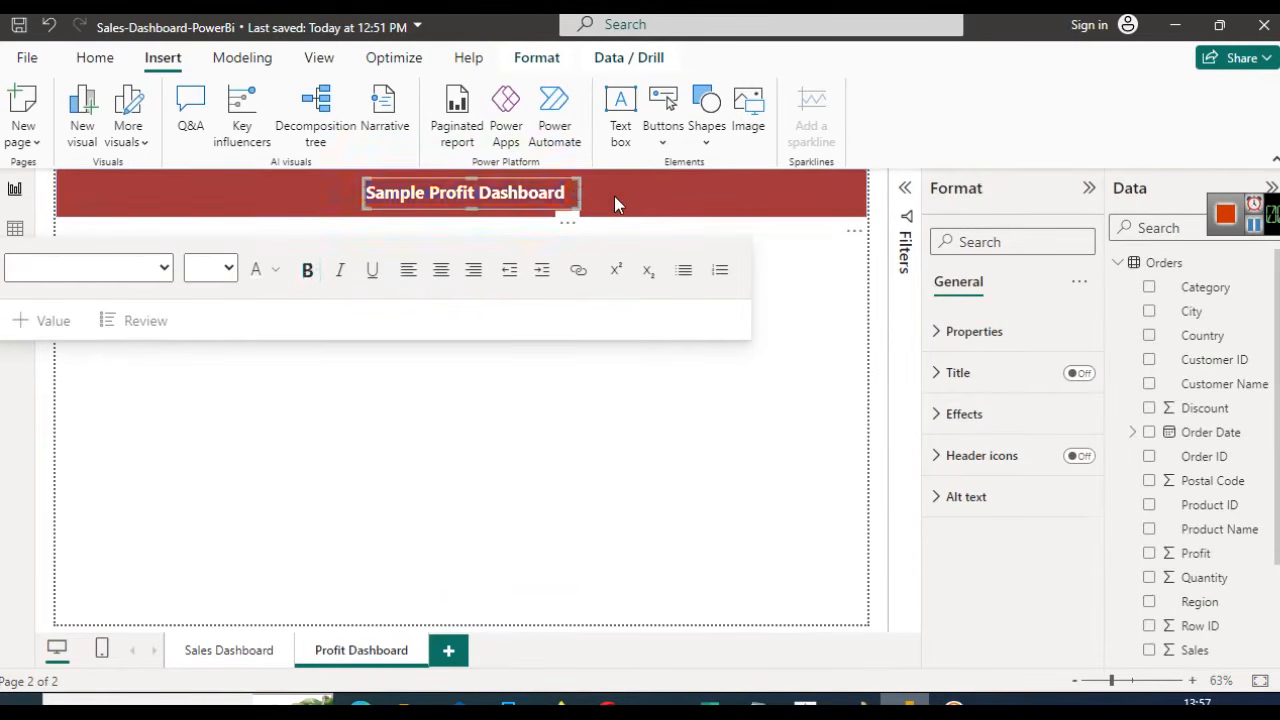
click(519, 398)
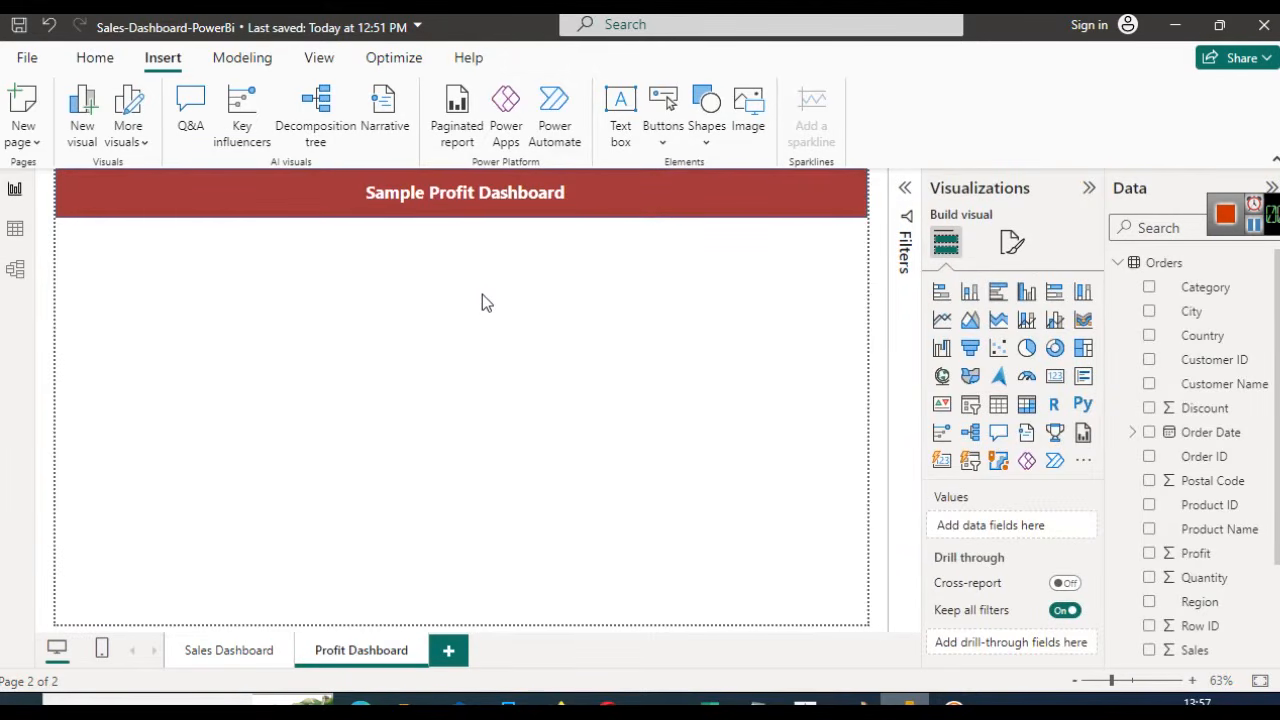
Bring the "Sample Profit Dashboard" title text box to the front, above the header banner
click(607, 217)
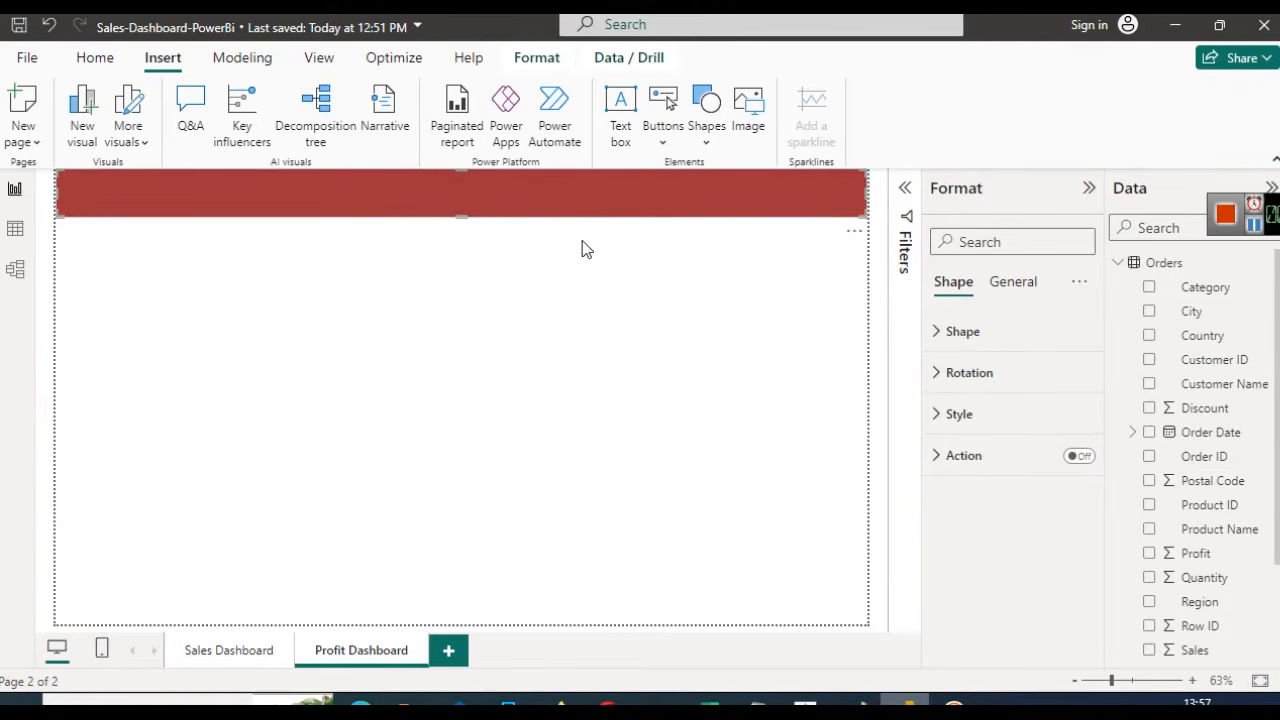
click(585, 249)
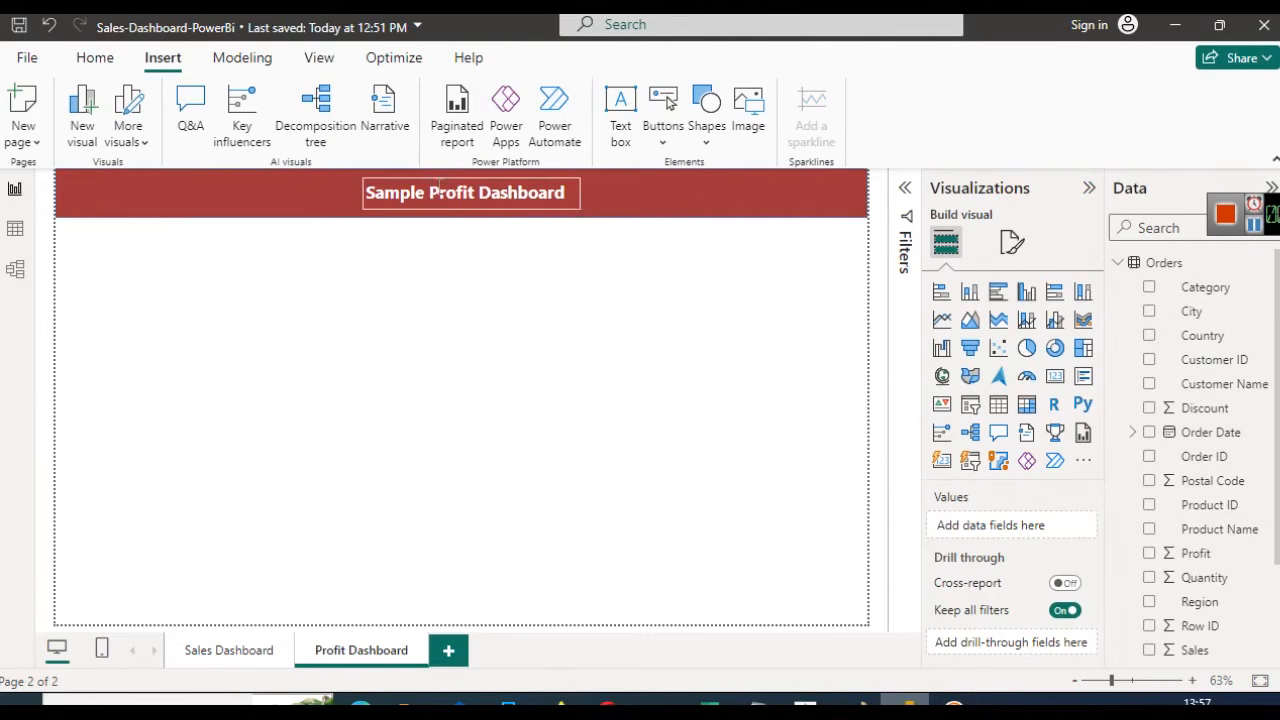
click(437, 190)
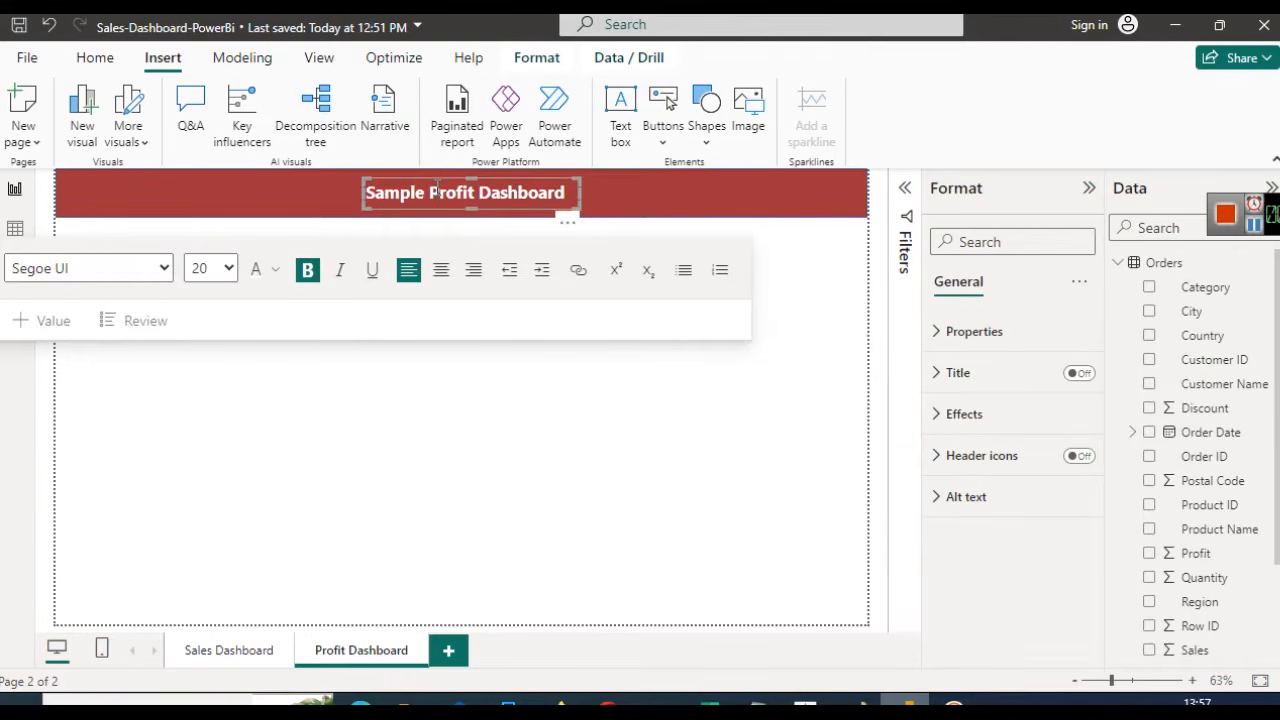
click(540, 60)
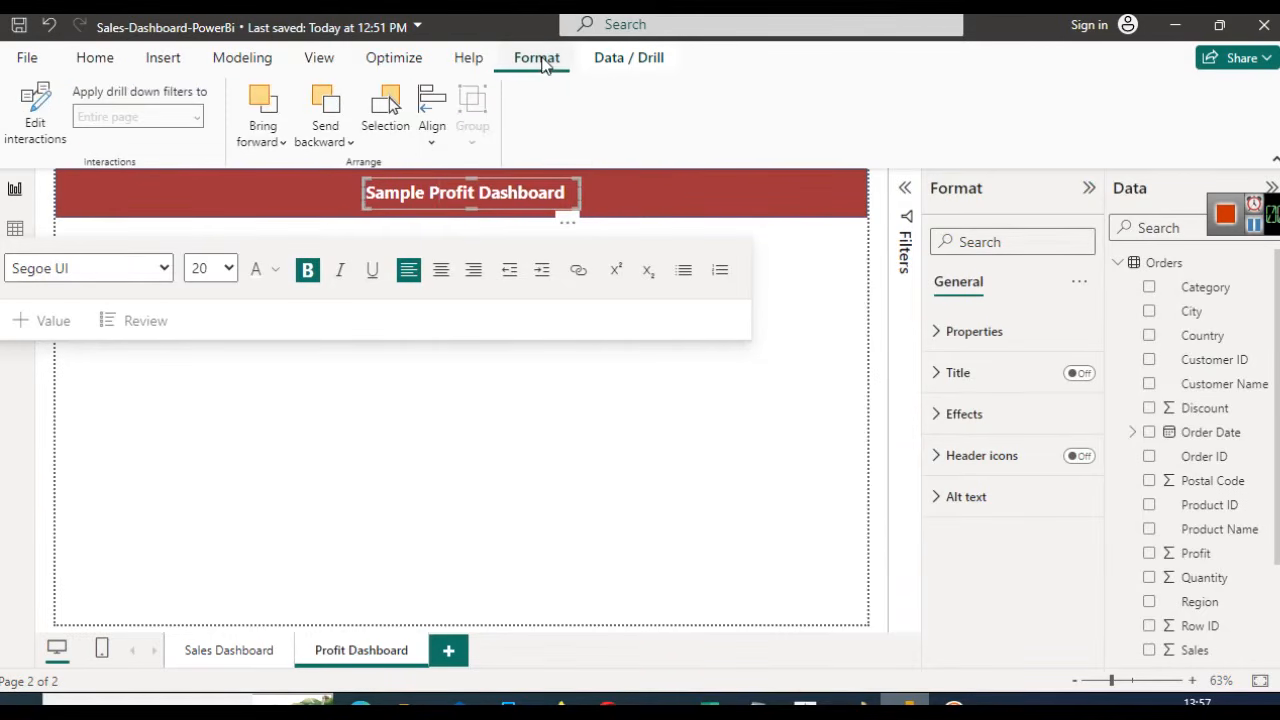
click(269, 147)
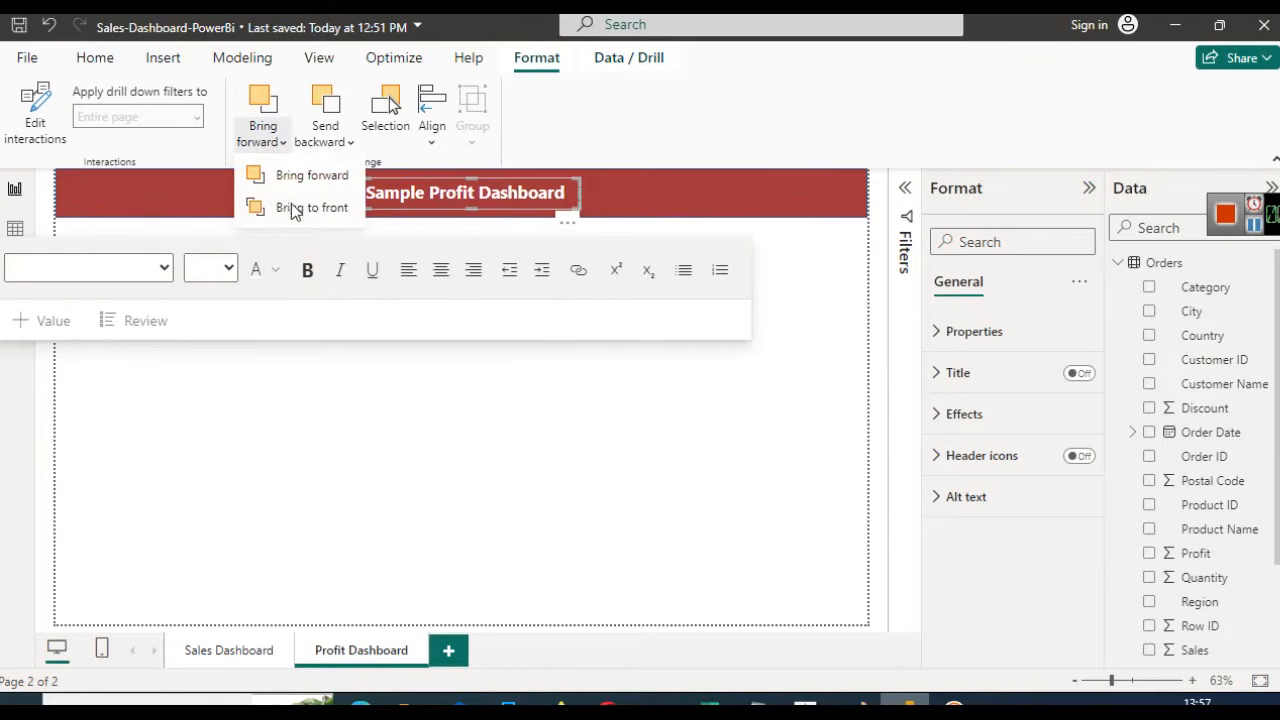
click(296, 206)
click(488, 440)
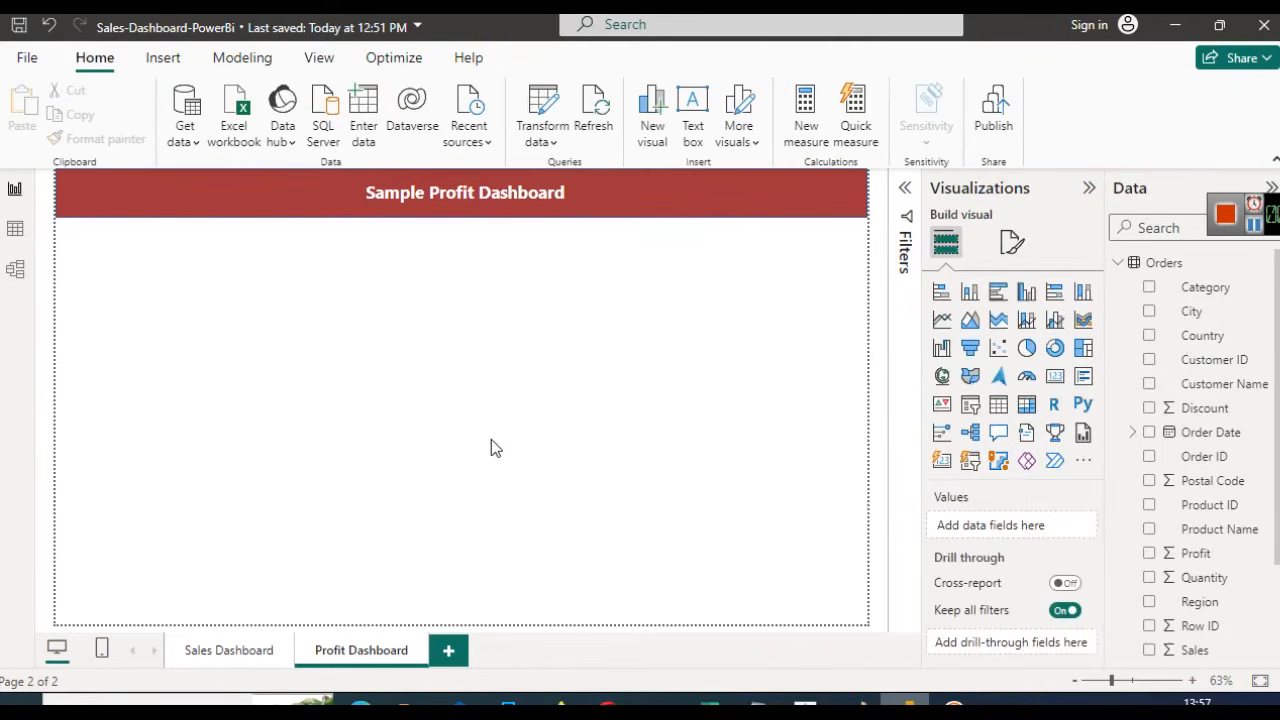
Insert a rectangle below the header on the Profit Dashboard page and narrow it to about one sixth of the page width, against the left edge
click(247, 651)
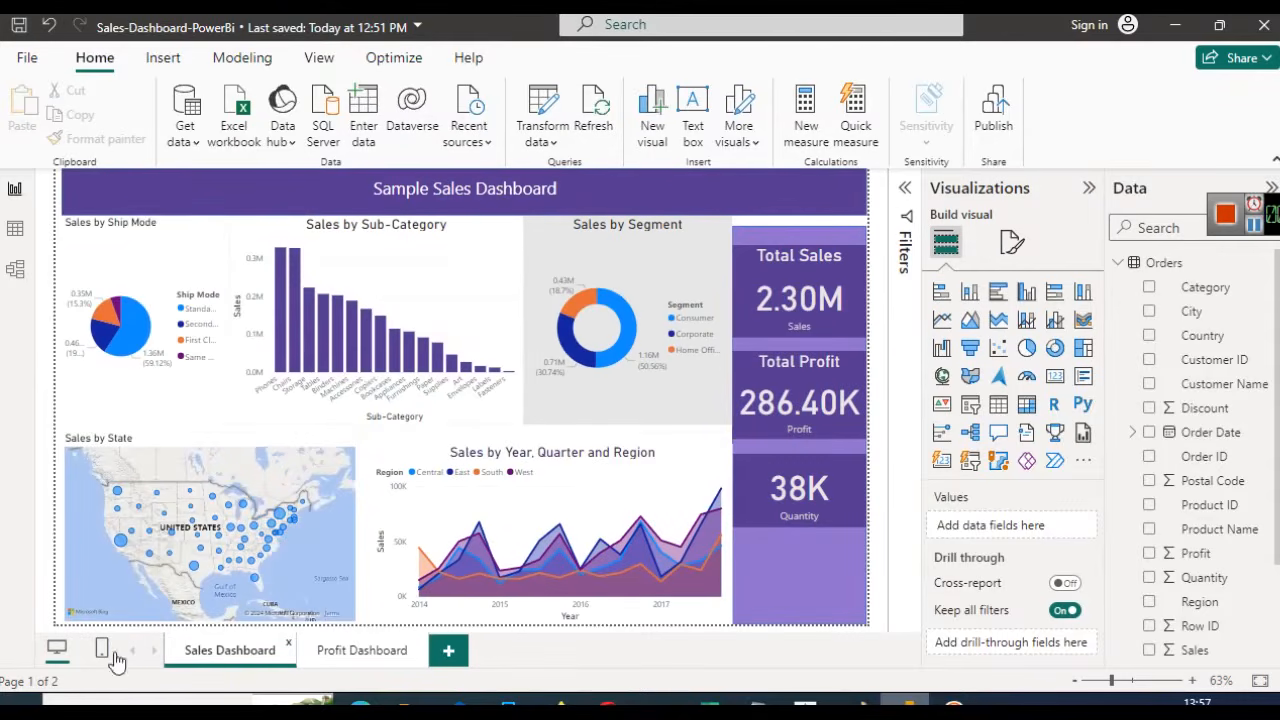
click(375, 655)
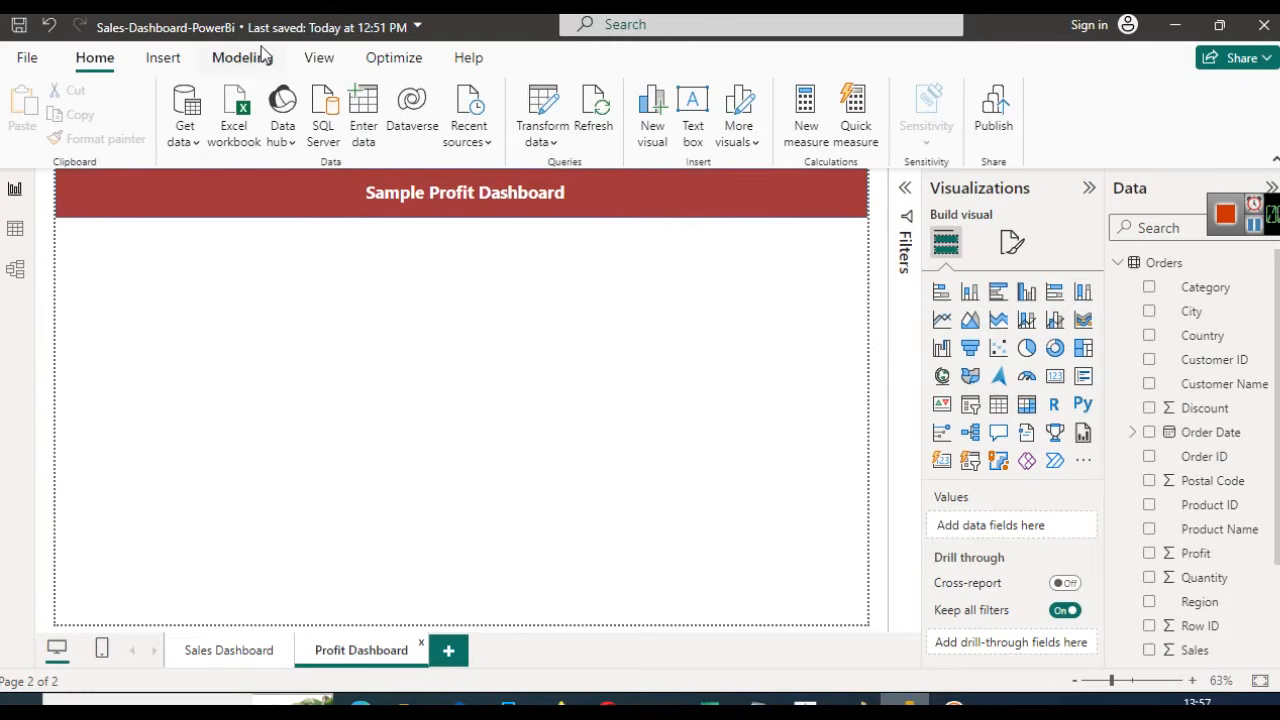
click(188, 62)
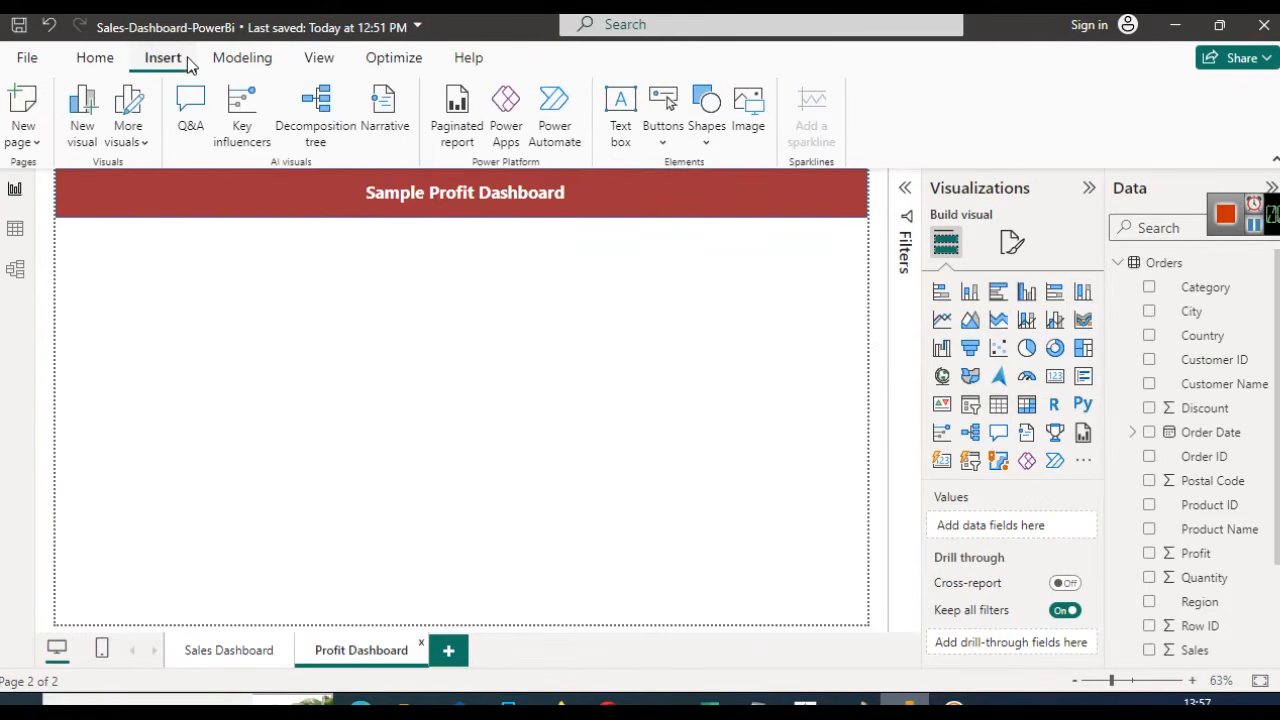
click(699, 143)
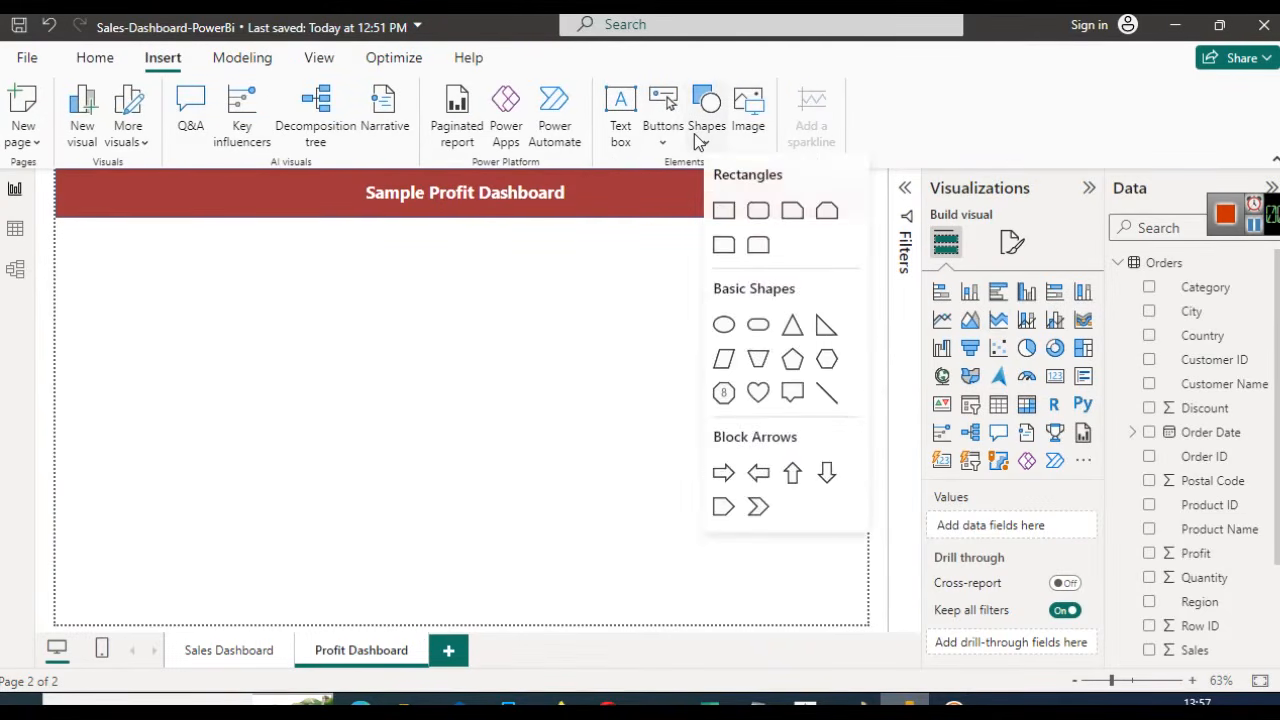
click(724, 212)
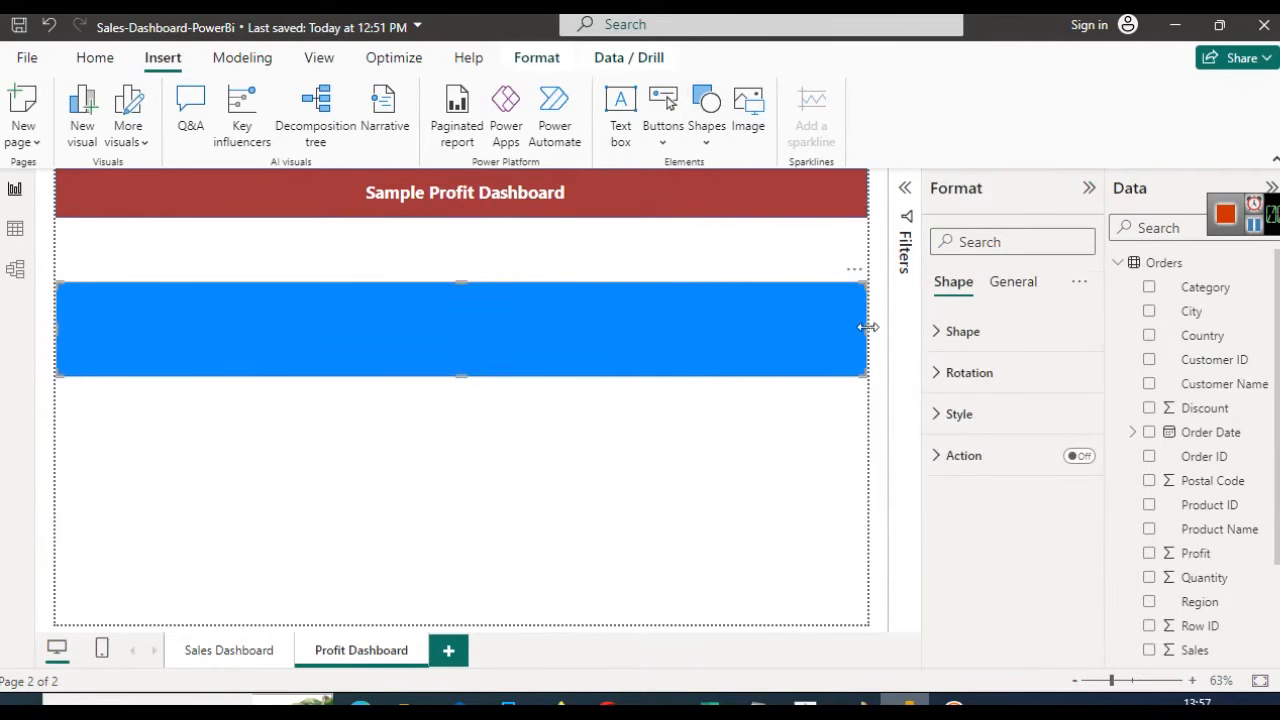
drag(866, 329, 195, 325)
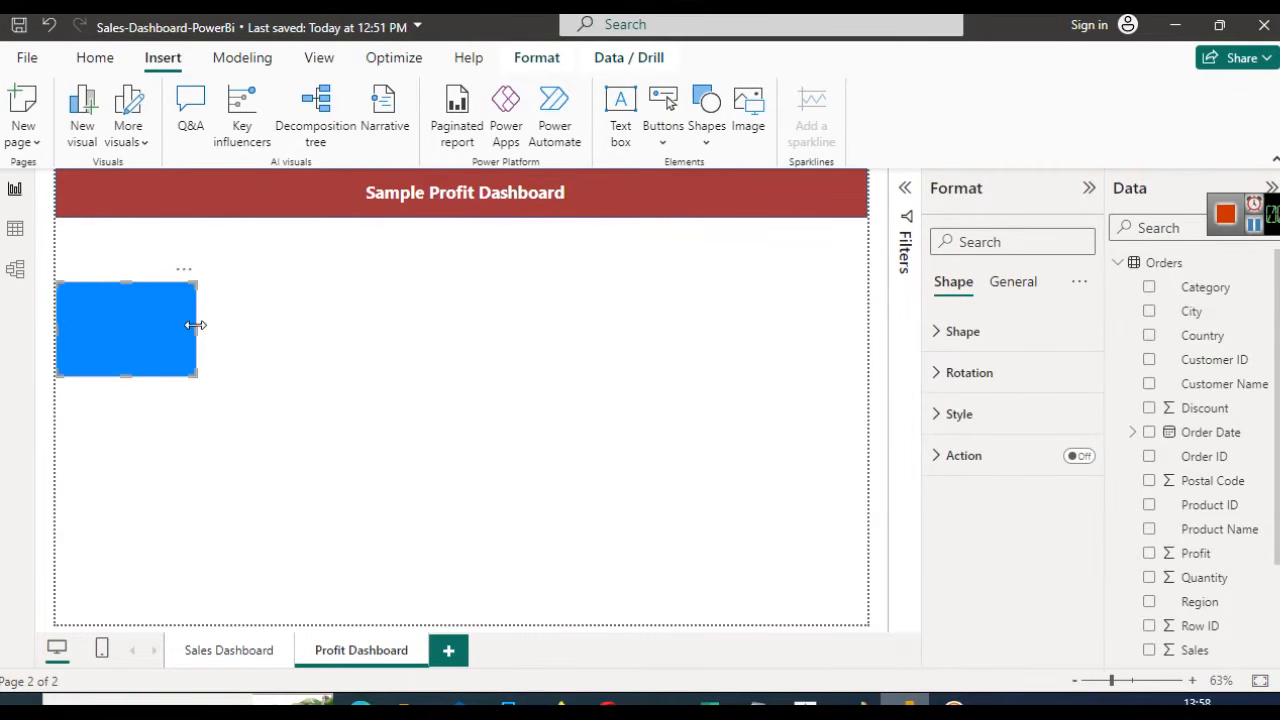
Move the side rectangle on the Profit Dashboard page up against the header banner and stretch it down to the page's bottom edge
click(232, 654)
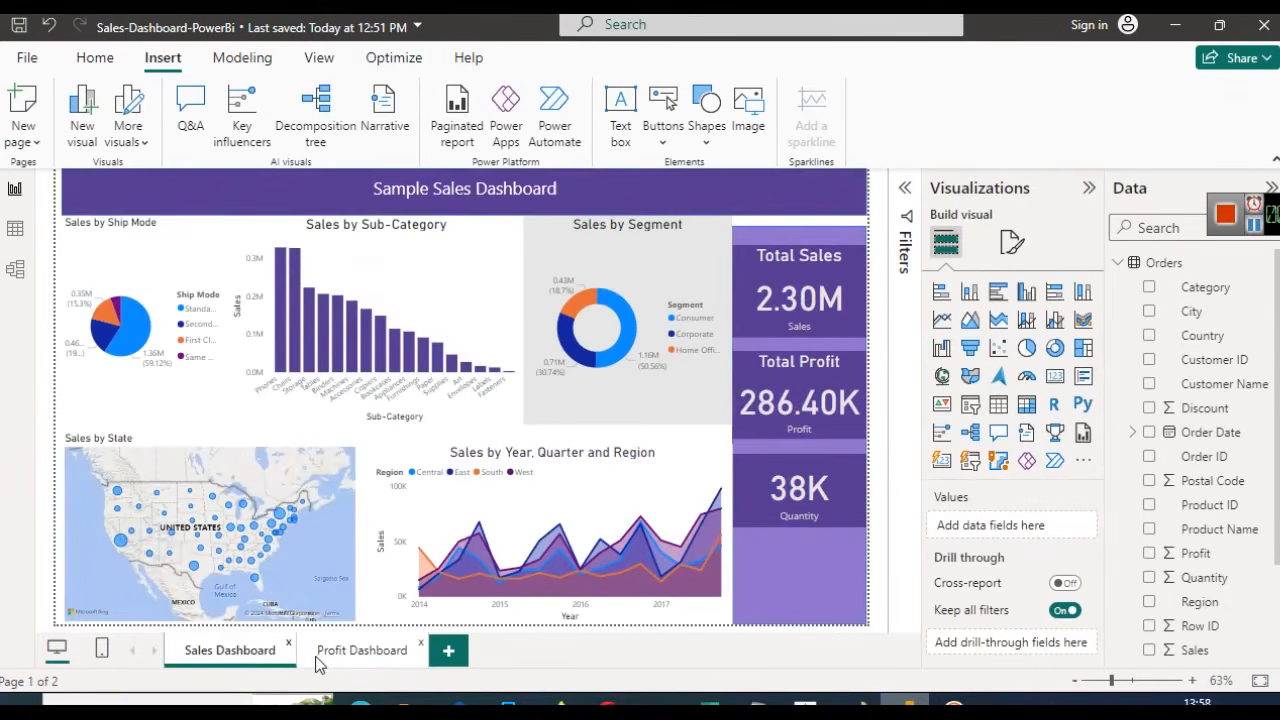
click(331, 653)
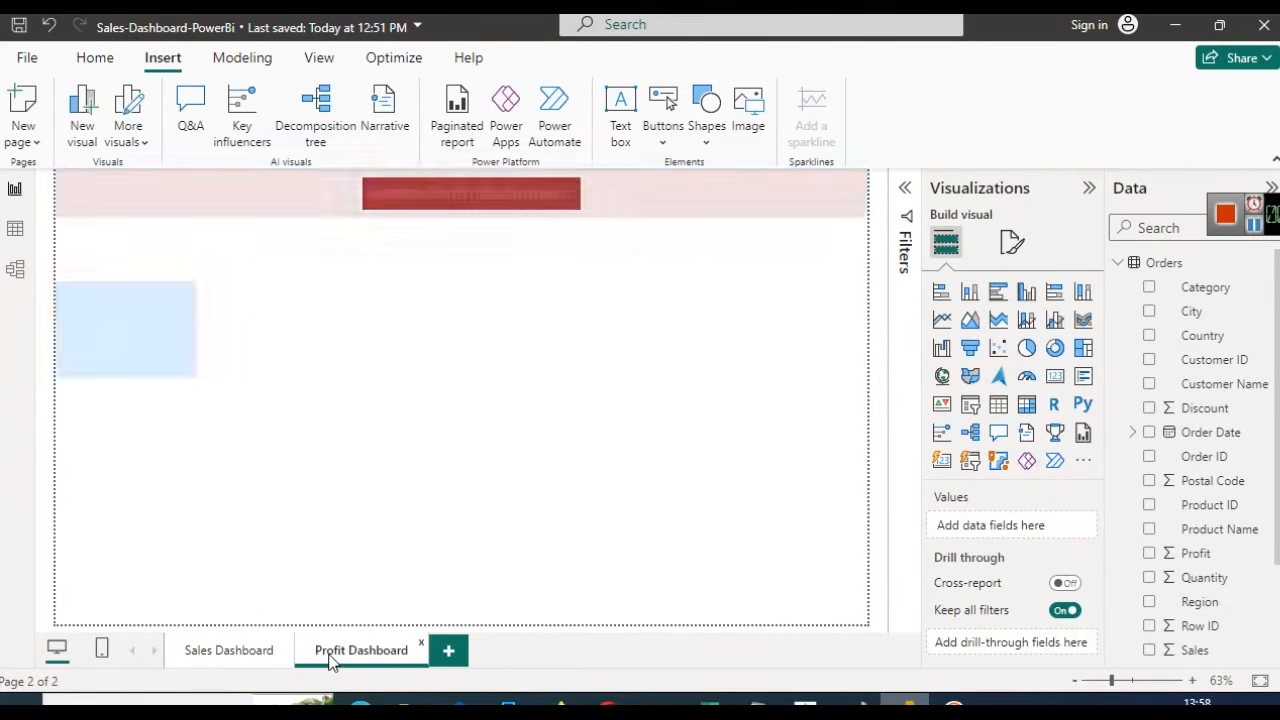
click(80, 308)
drag(80, 308, 86, 251)
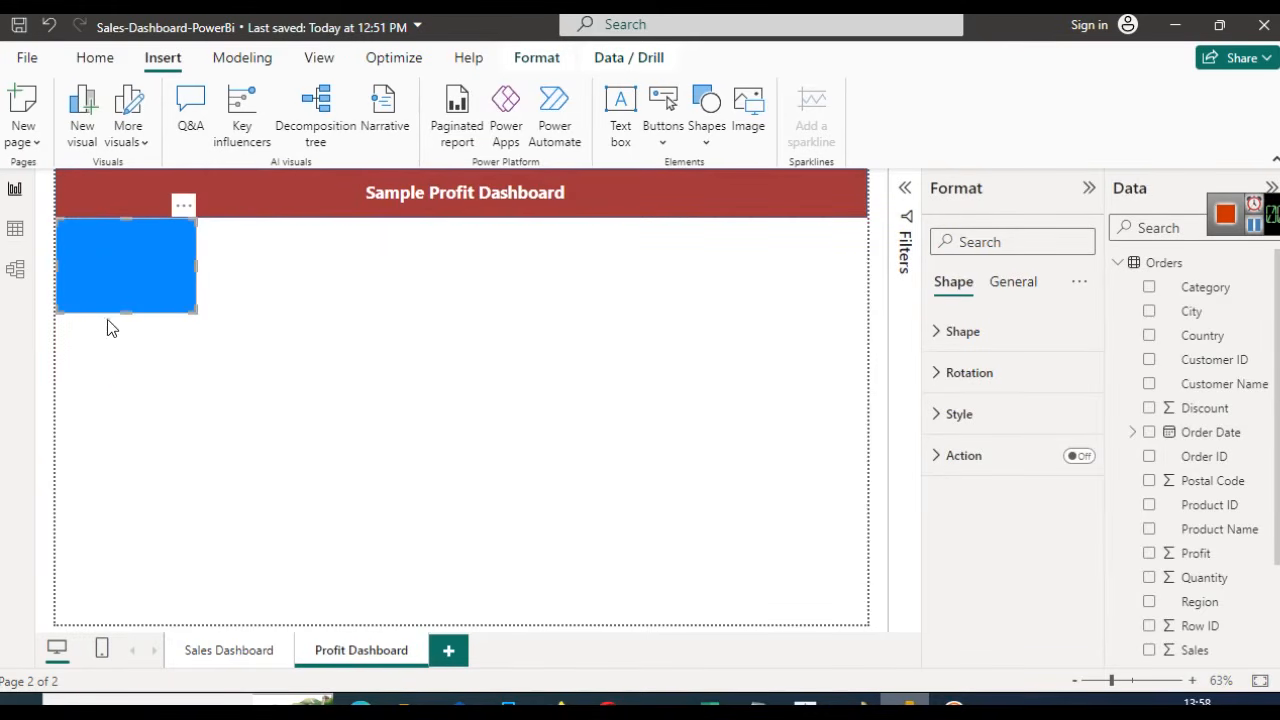
drag(124, 313, 120, 630)
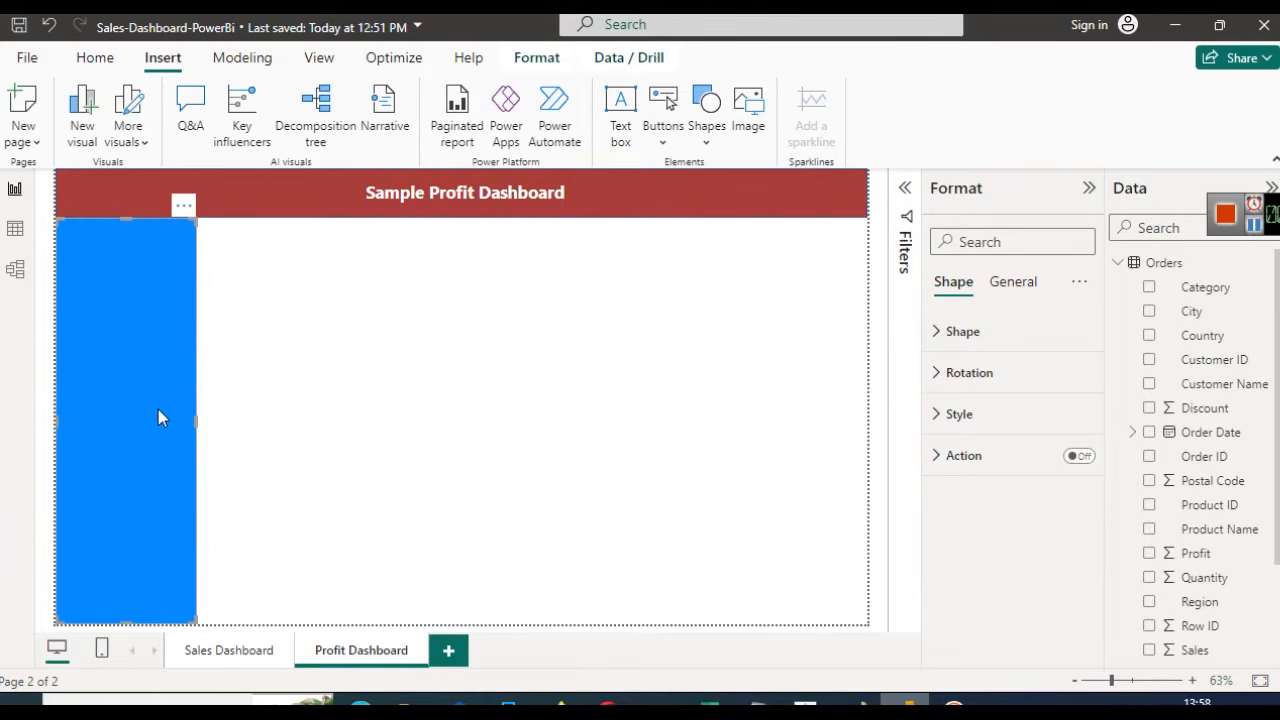
click(430, 390)
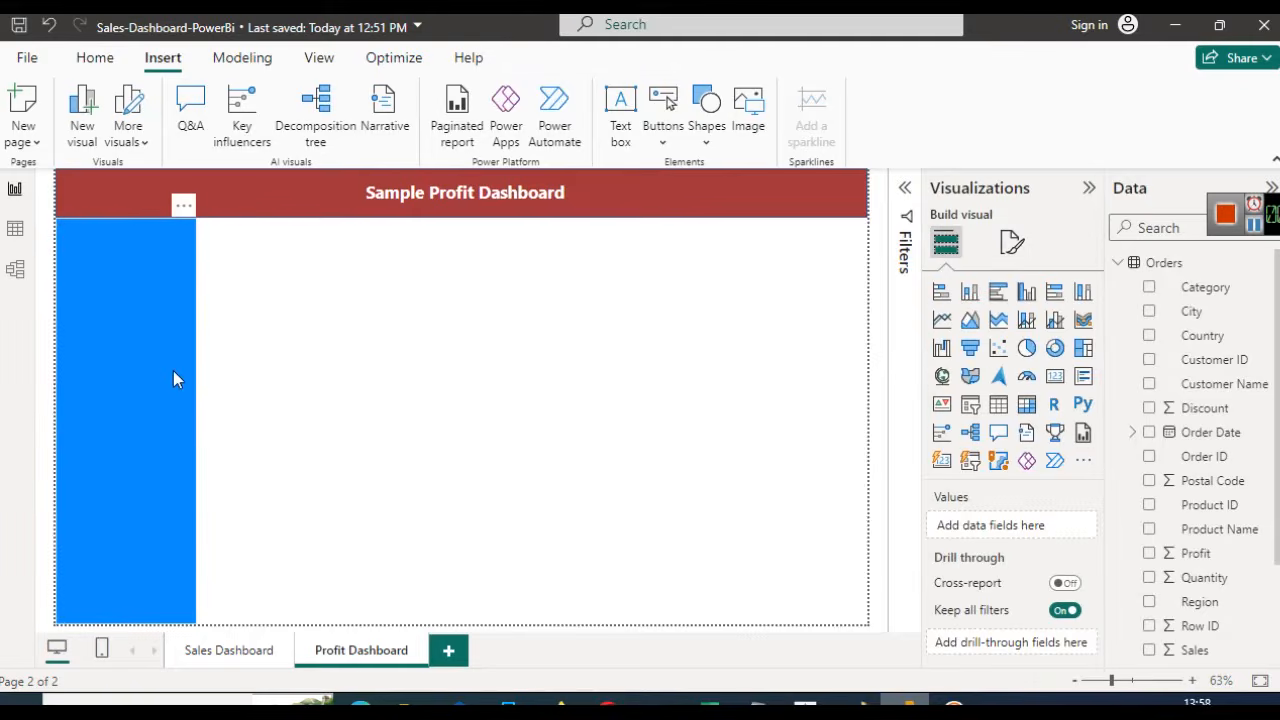
Fill the side panel rectangle with the light red theme shade two below the palest red
click(174, 378)
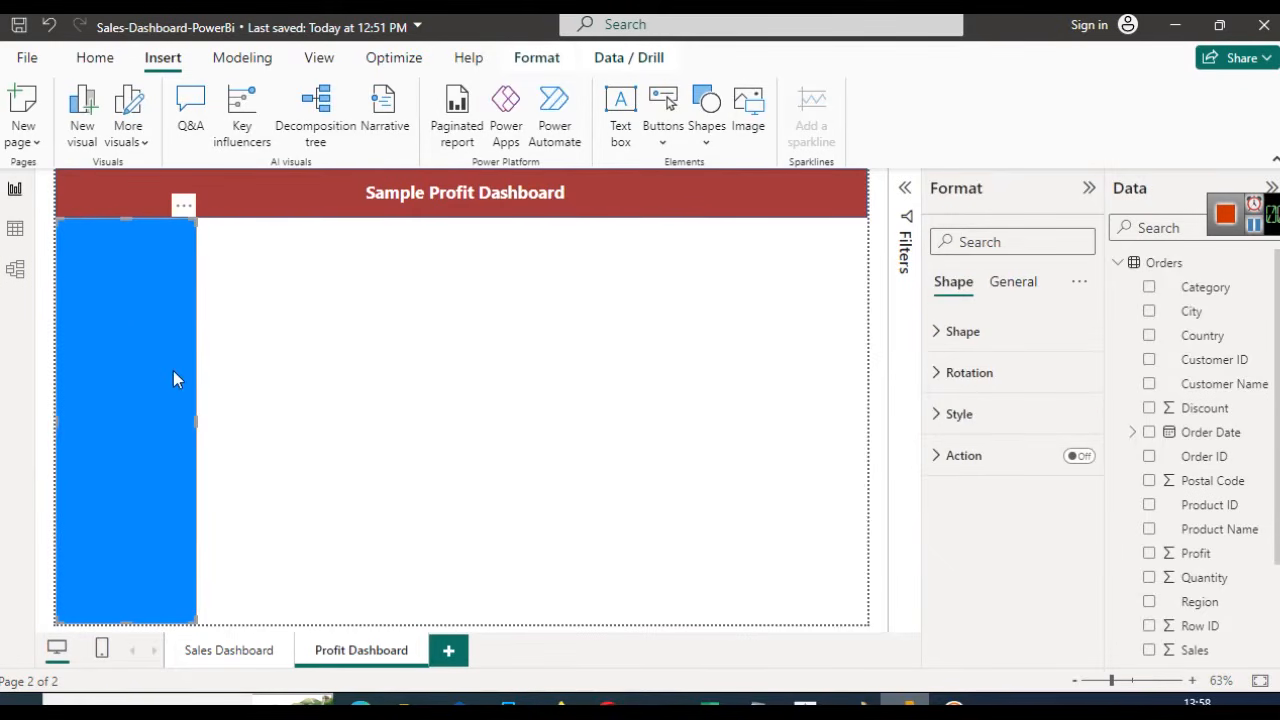
click(948, 420)
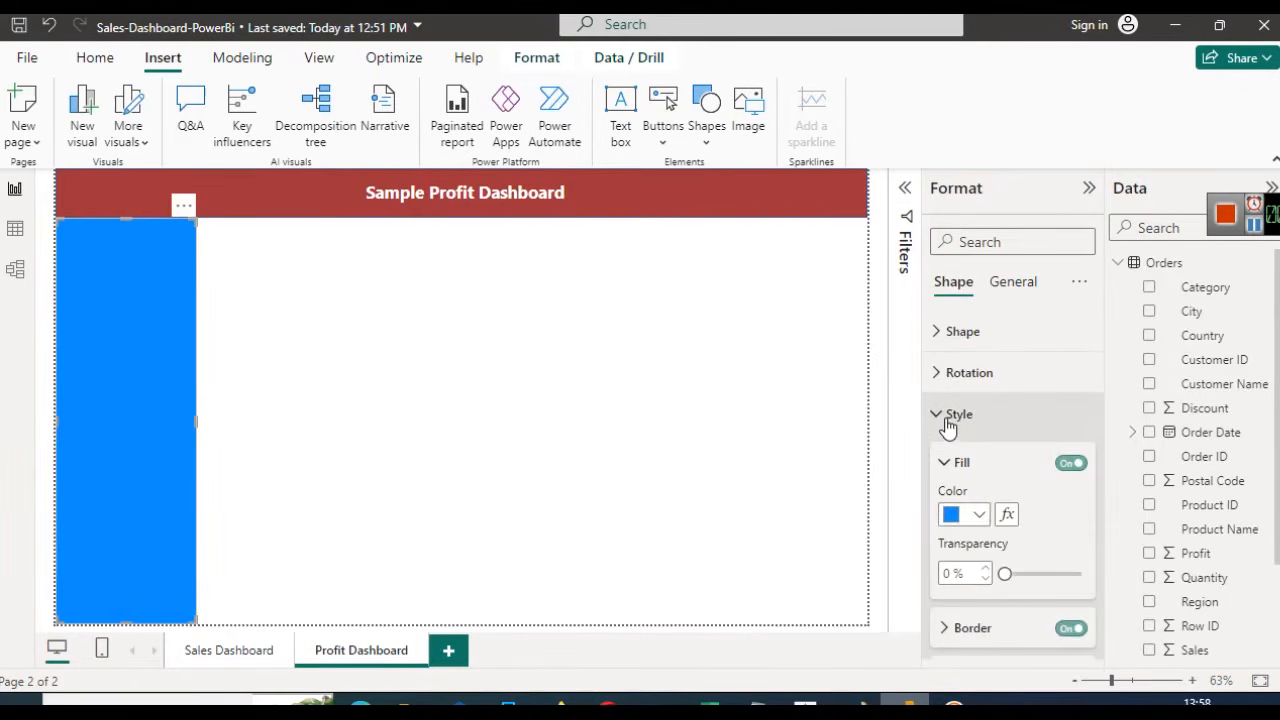
click(984, 522)
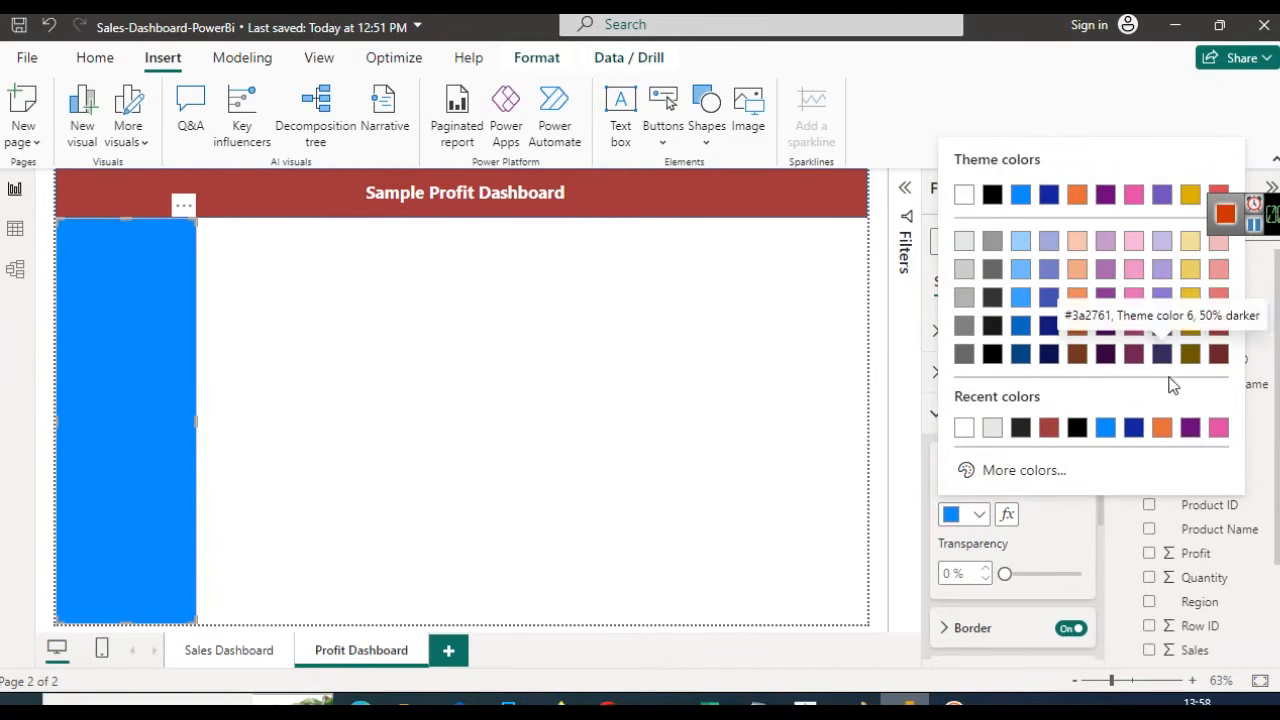
click(1219, 297)
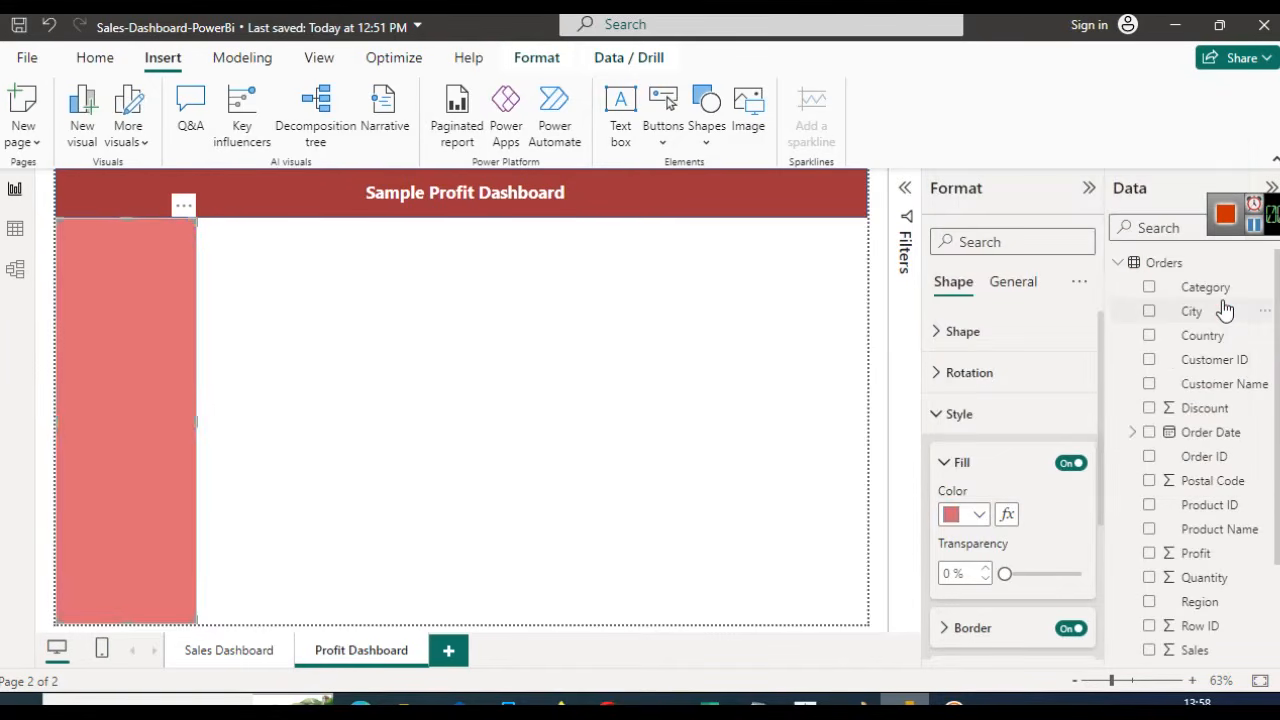
click(351, 337)
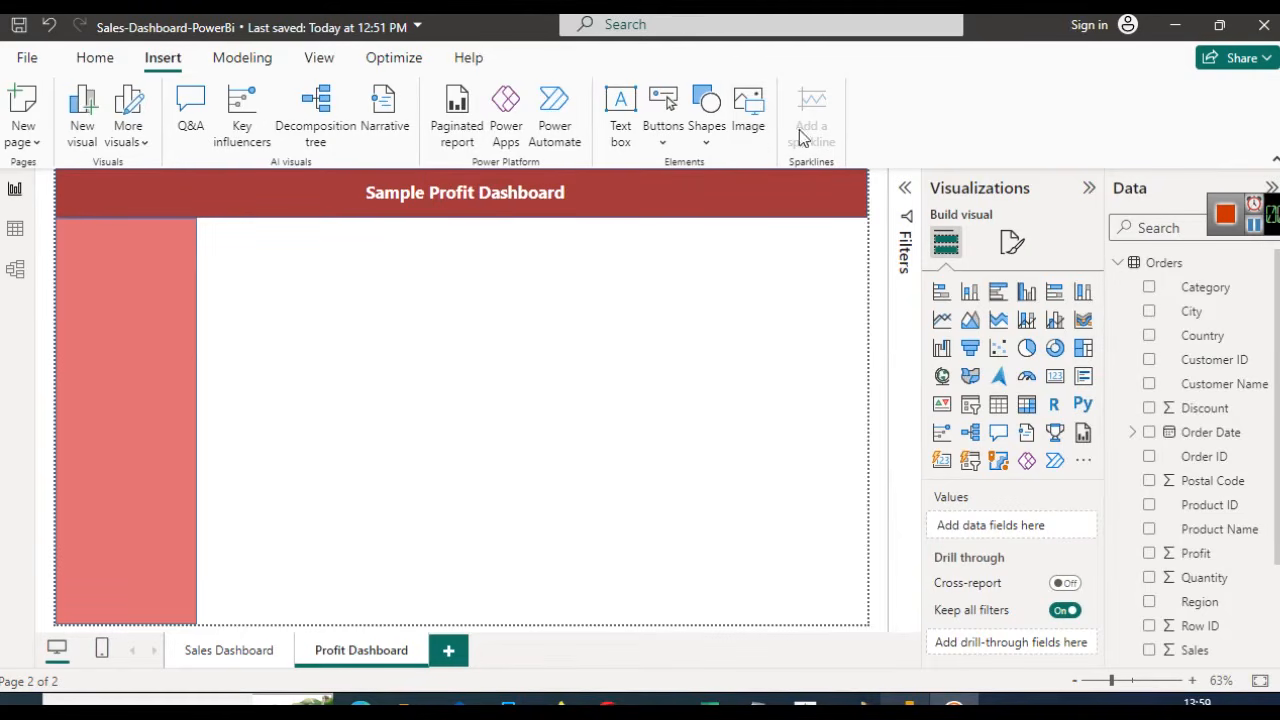
Insert the Slidescope logo image from the Downloads folder
click(742, 133)
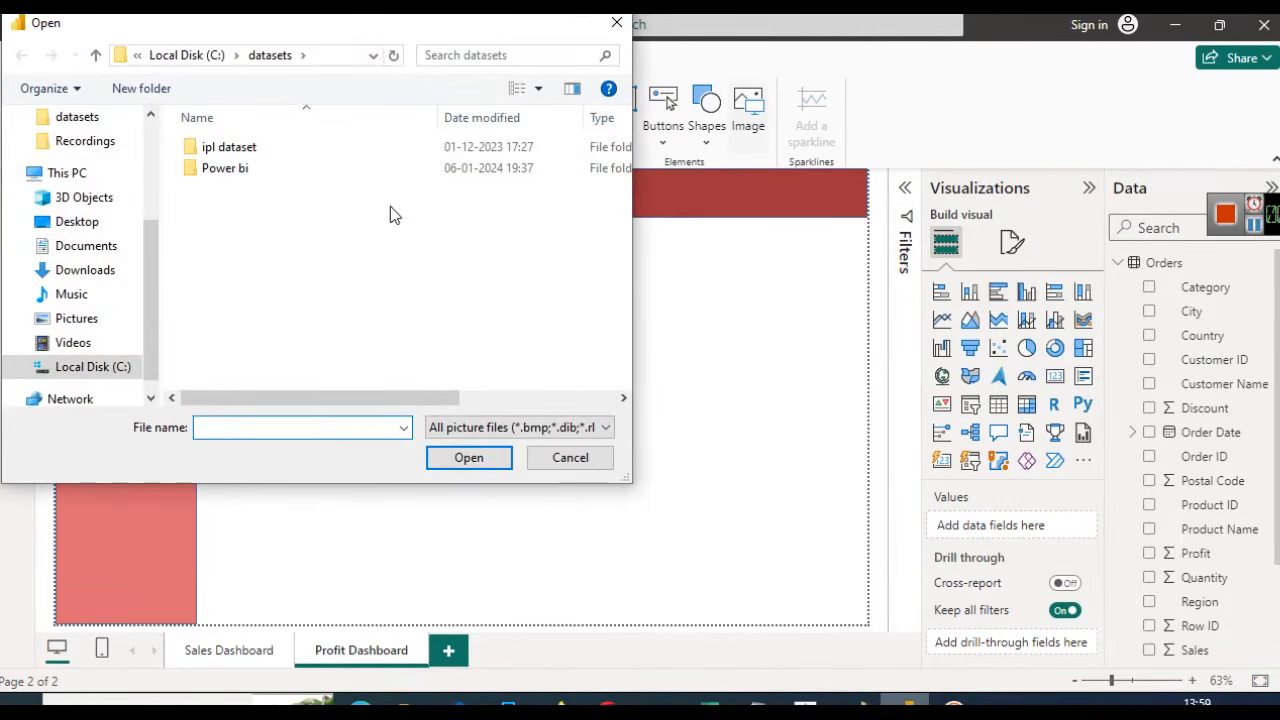
click(119, 272)
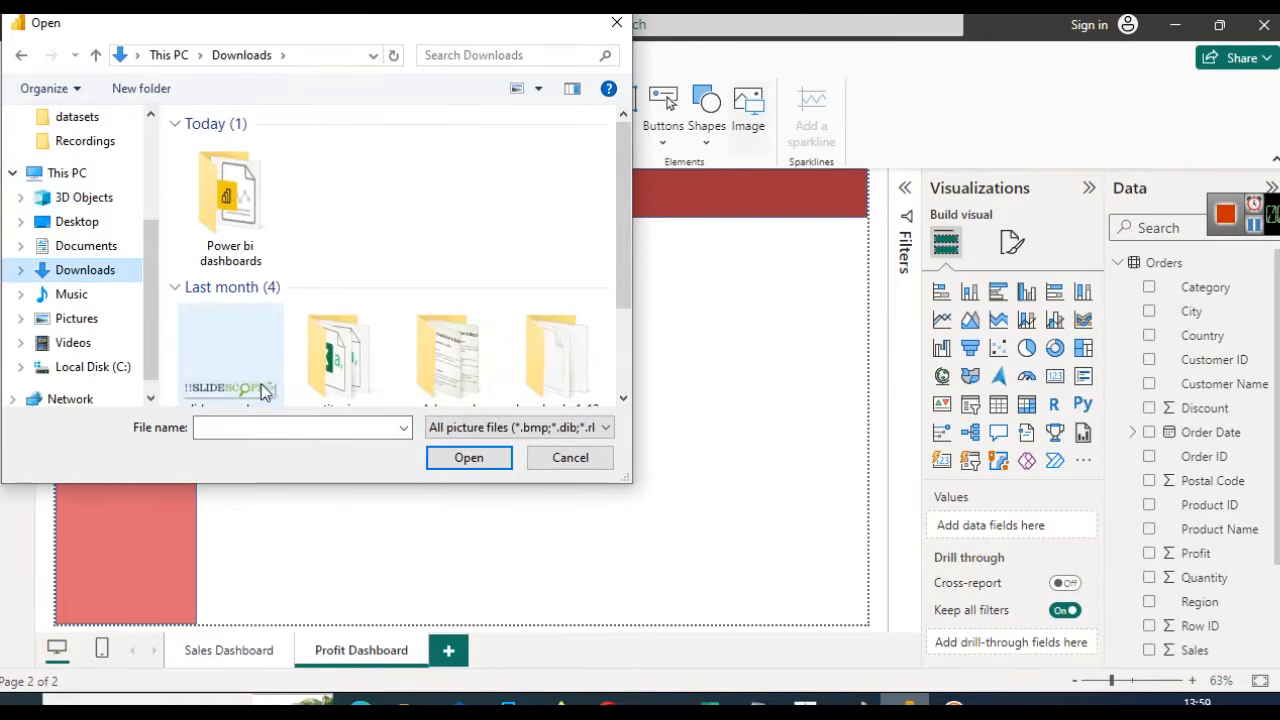
double_click(263, 391)
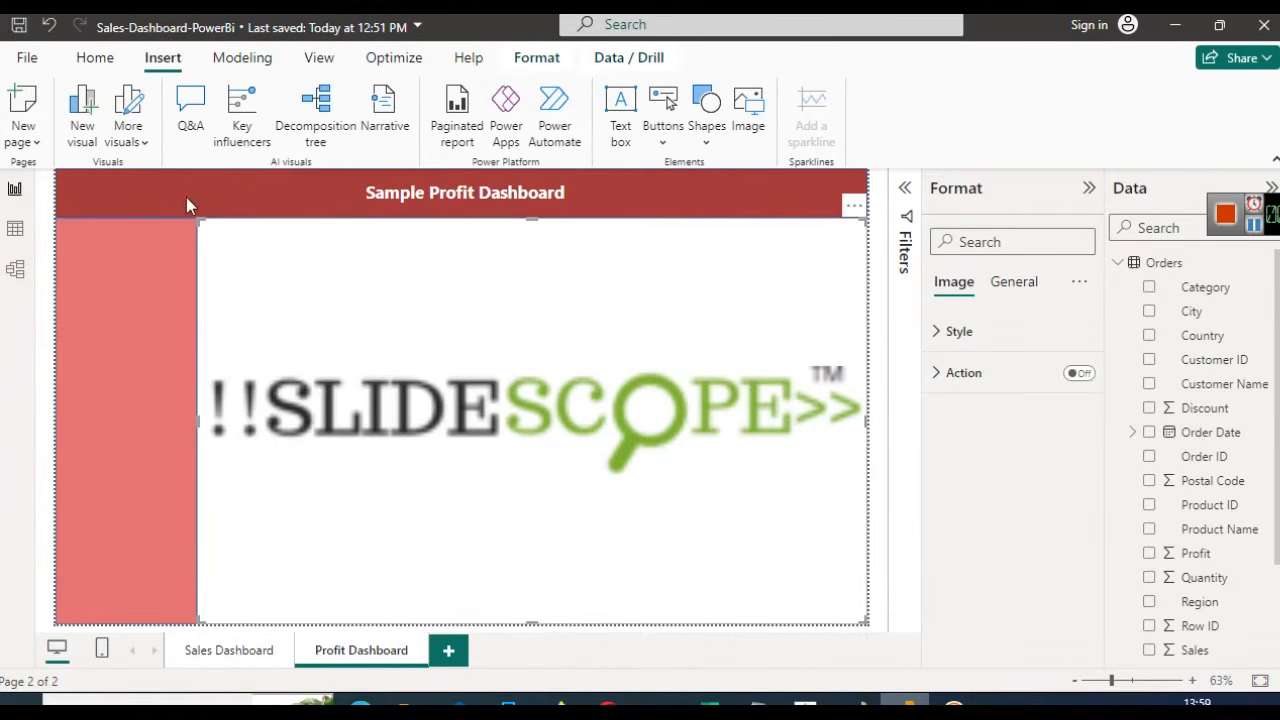
Shrink the Slidescope logo to fit within the banner height and place it at the left end of the header banner
drag(198, 219, 560, 510)
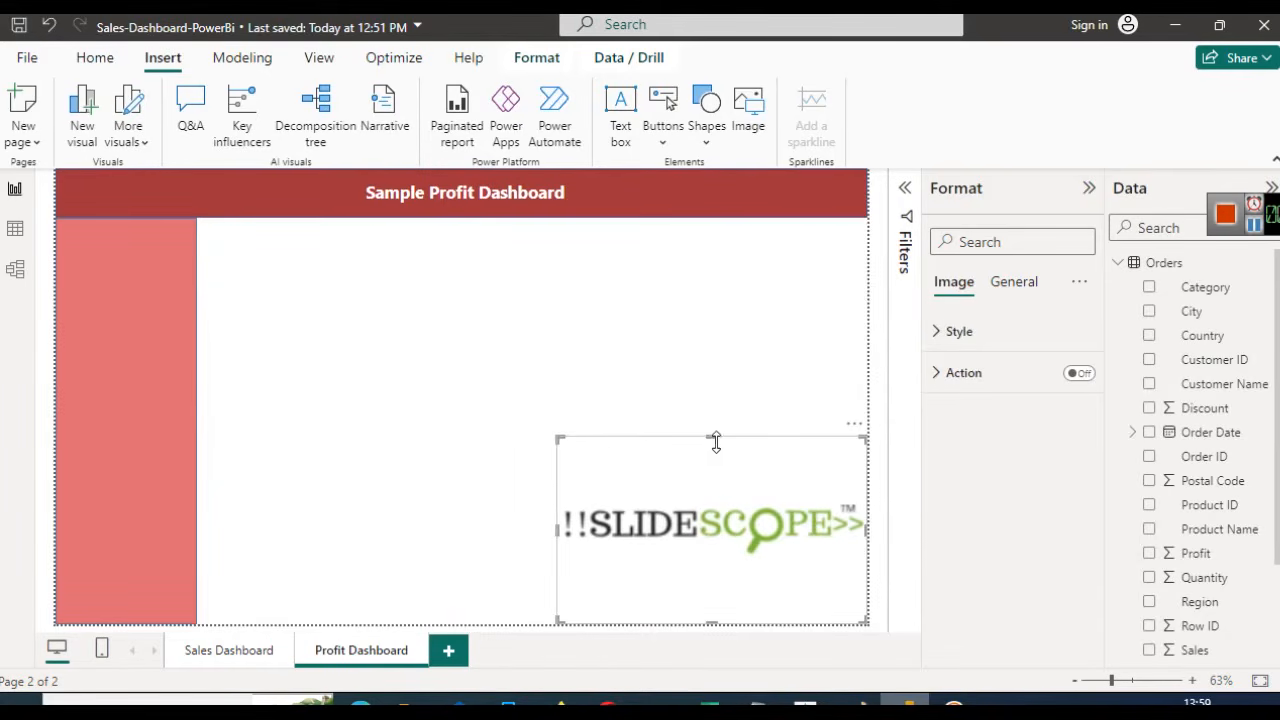
drag(712, 437, 702, 598)
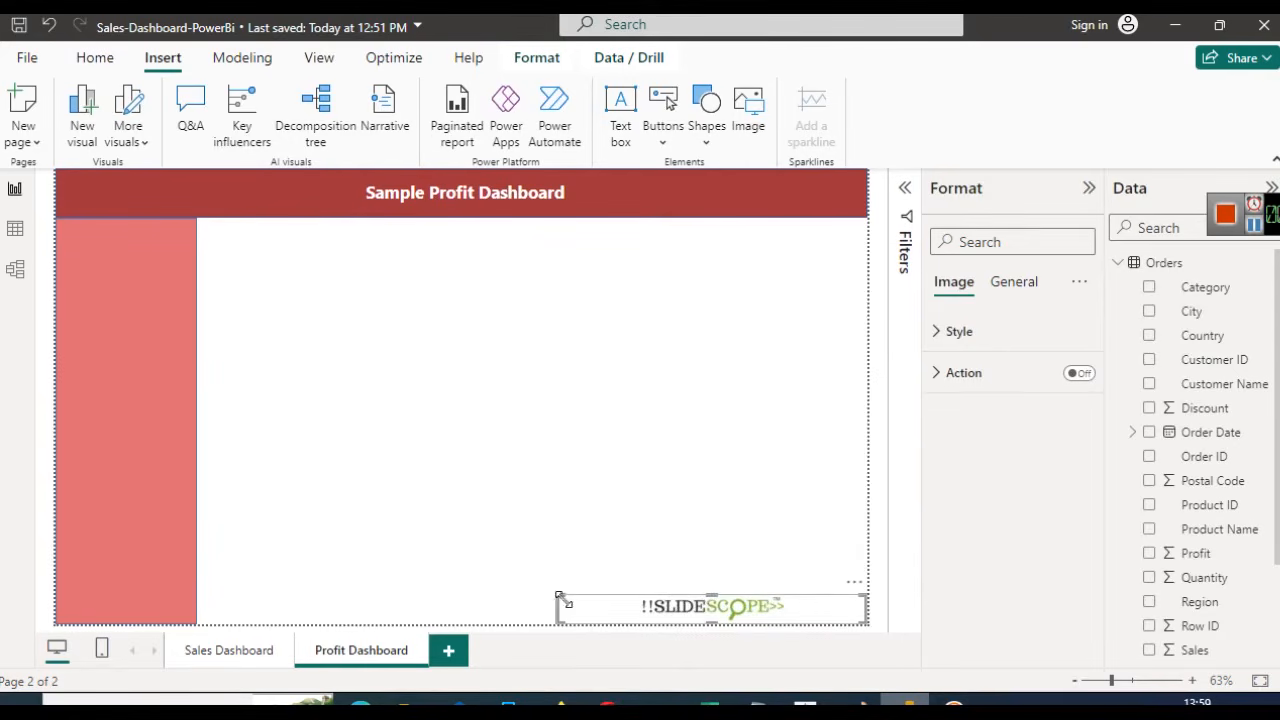
drag(558, 607, 698, 607)
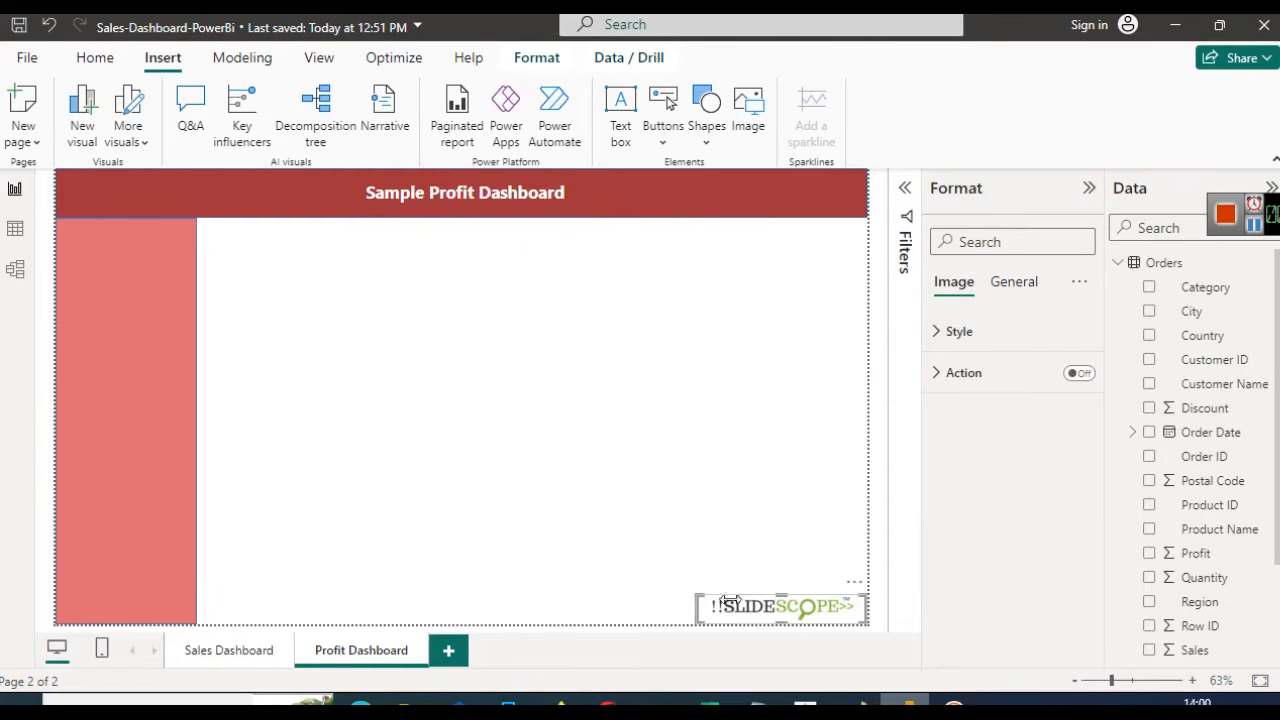
click(785, 540)
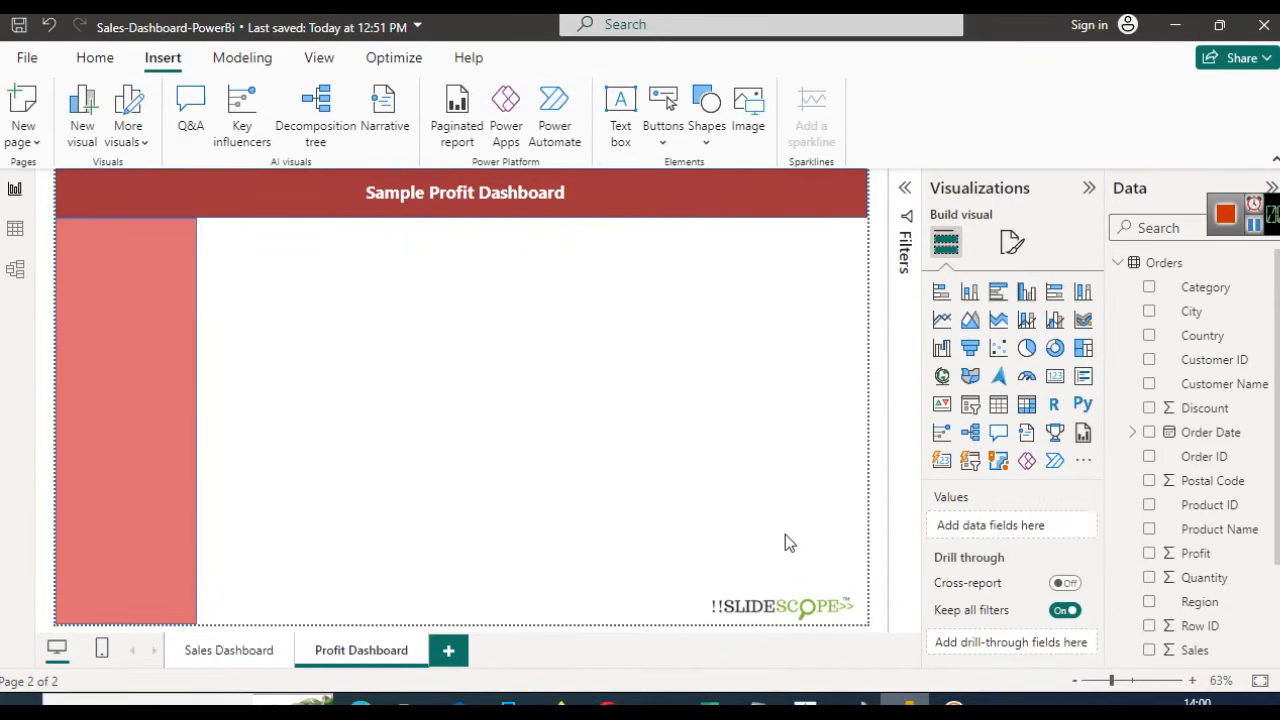
drag(773, 605, 141, 186)
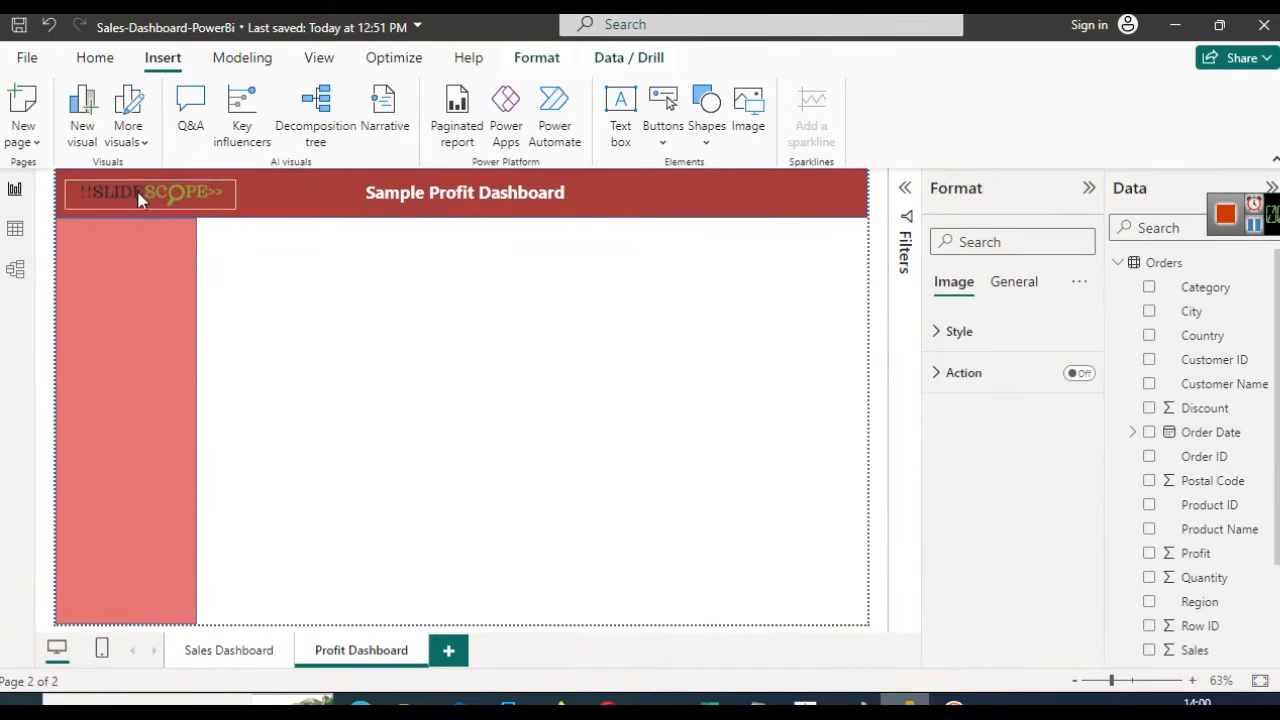
click(345, 243)
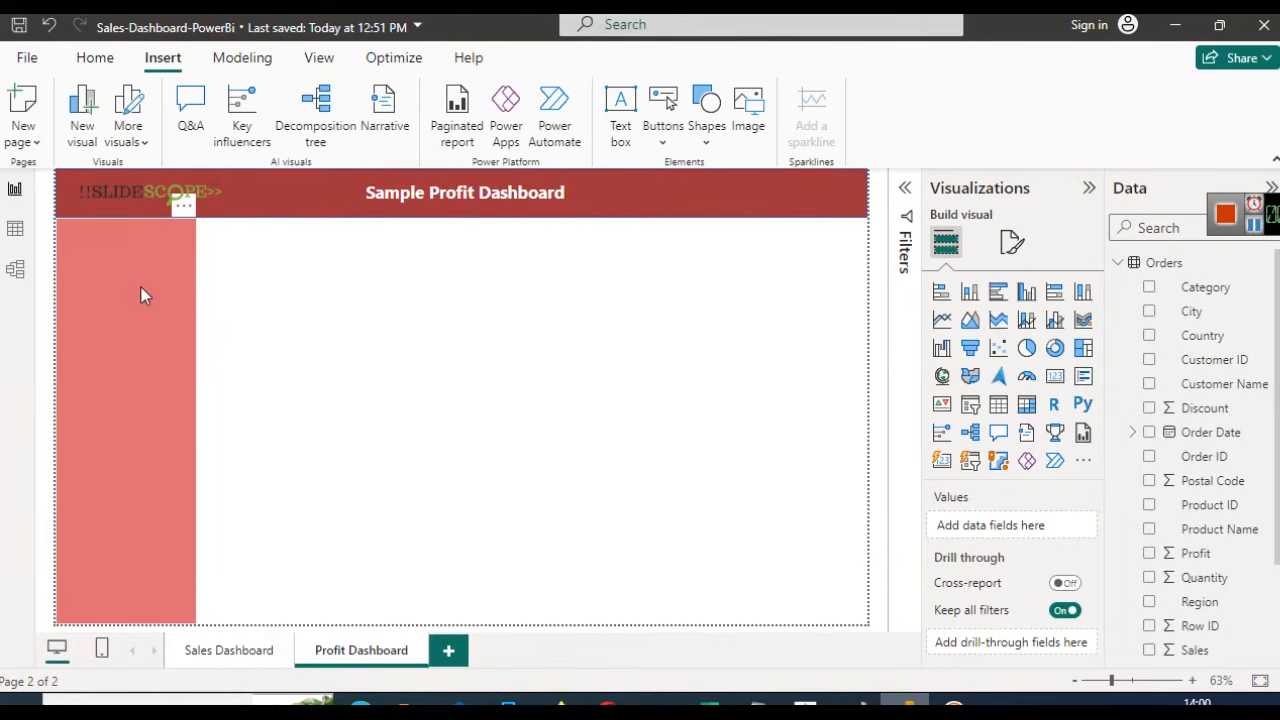
click(204, 654)
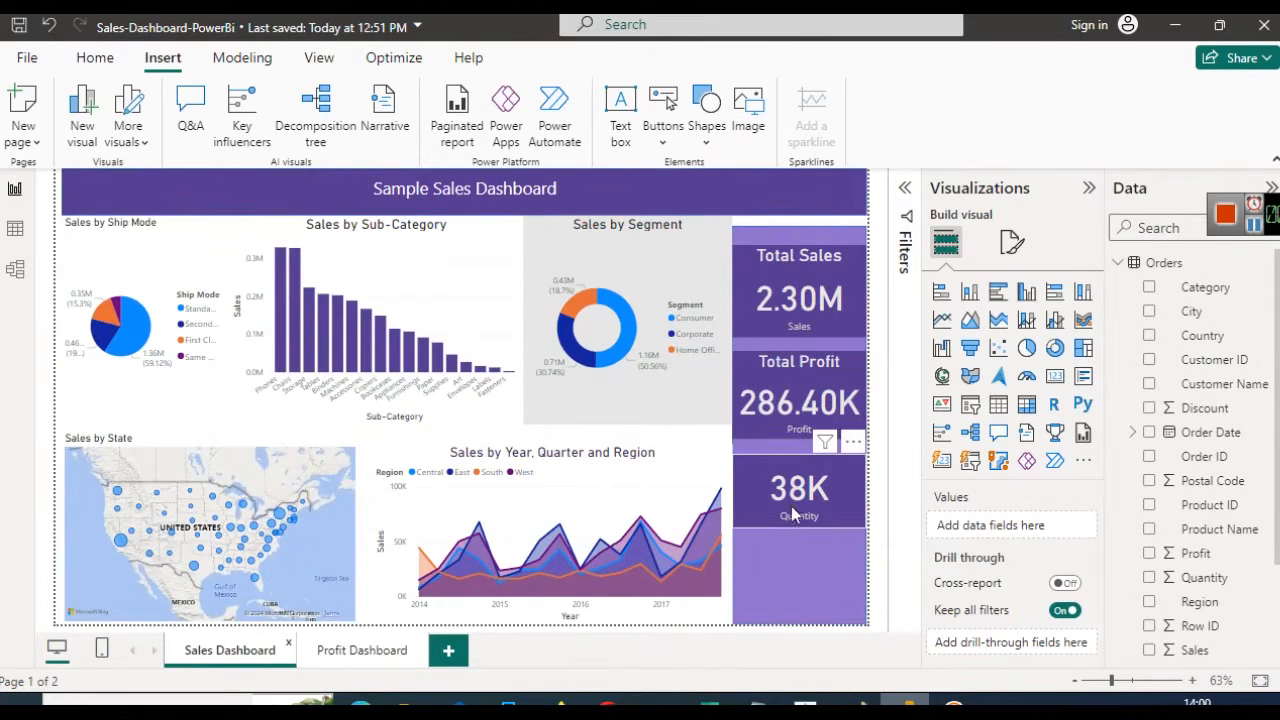
click(342, 658)
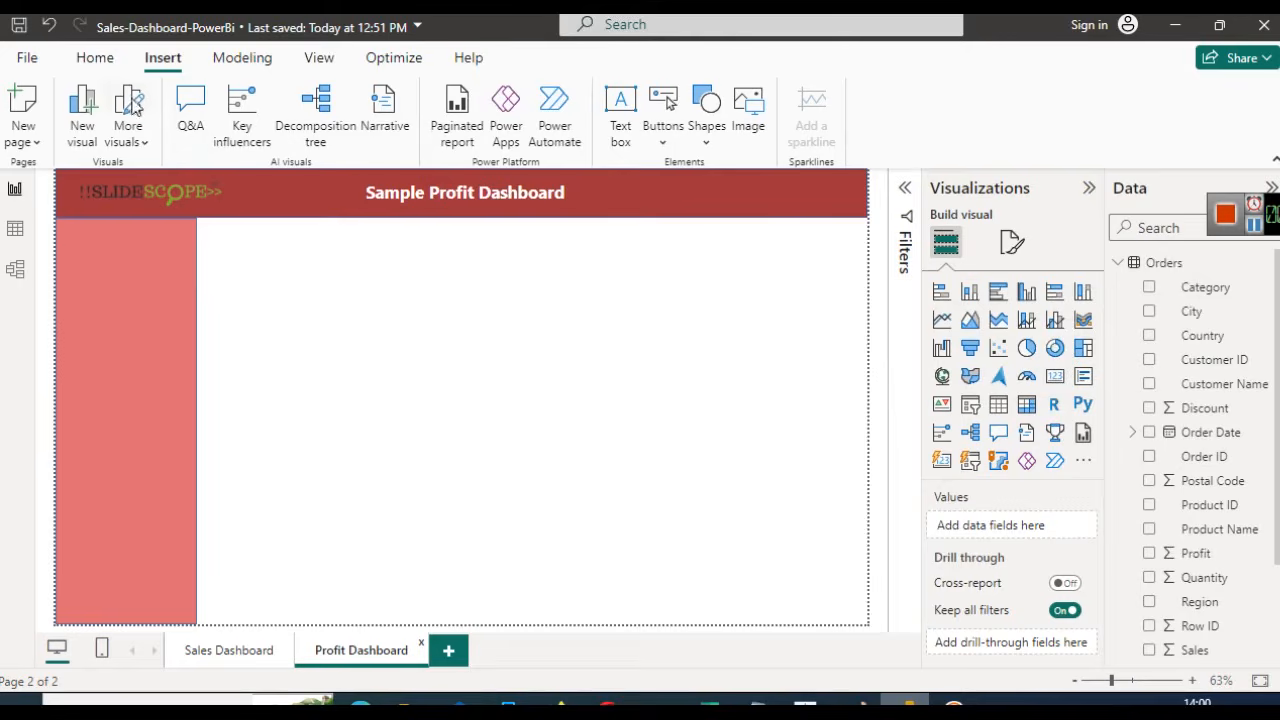
click(78, 140)
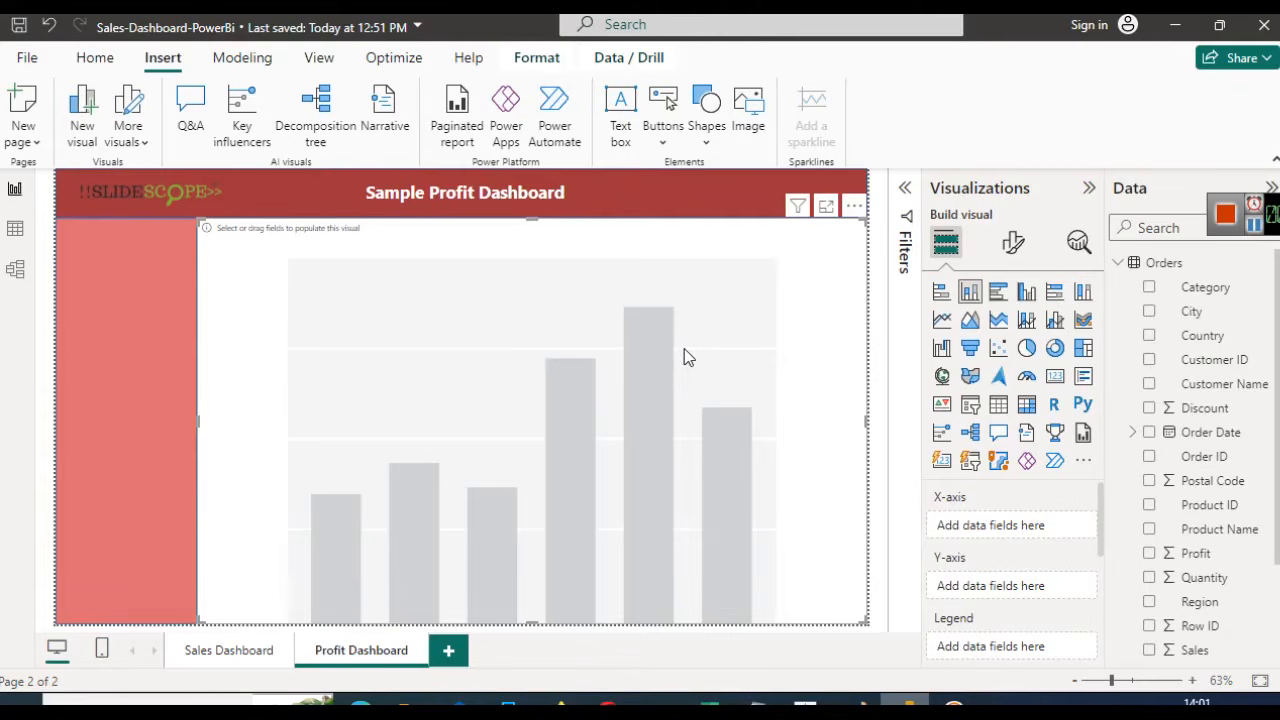
key(Delete)
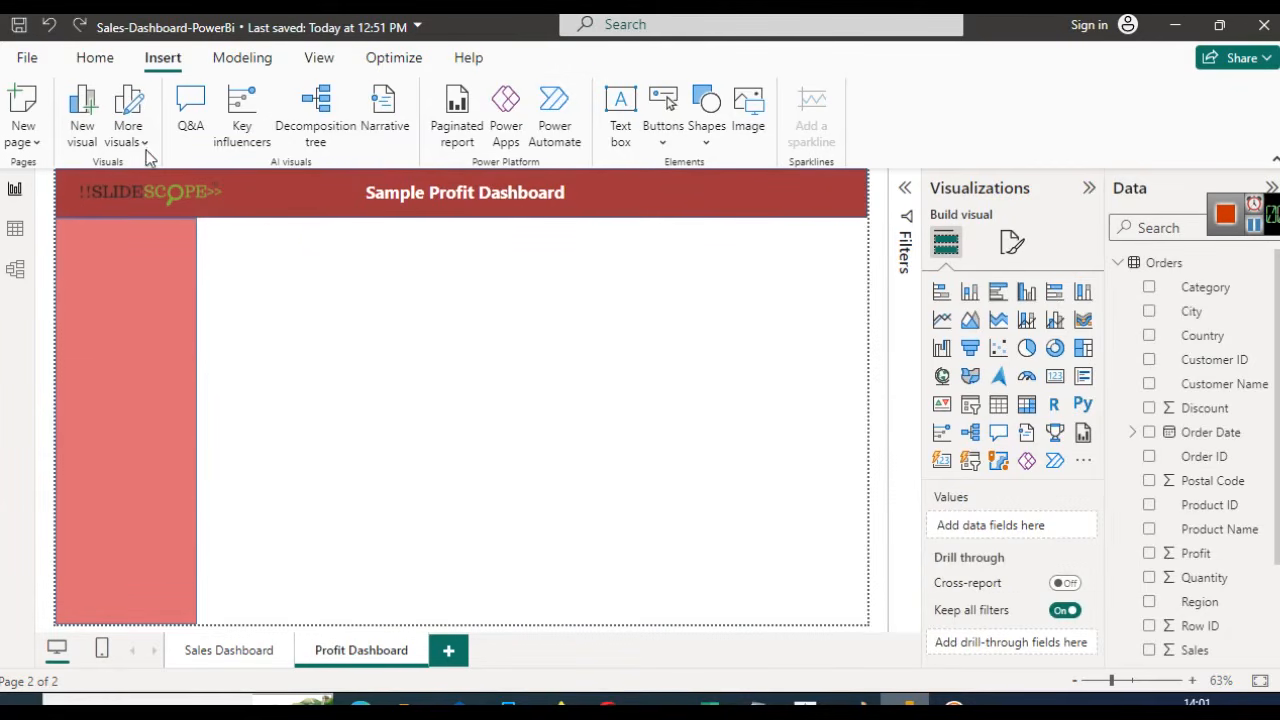
click(143, 142)
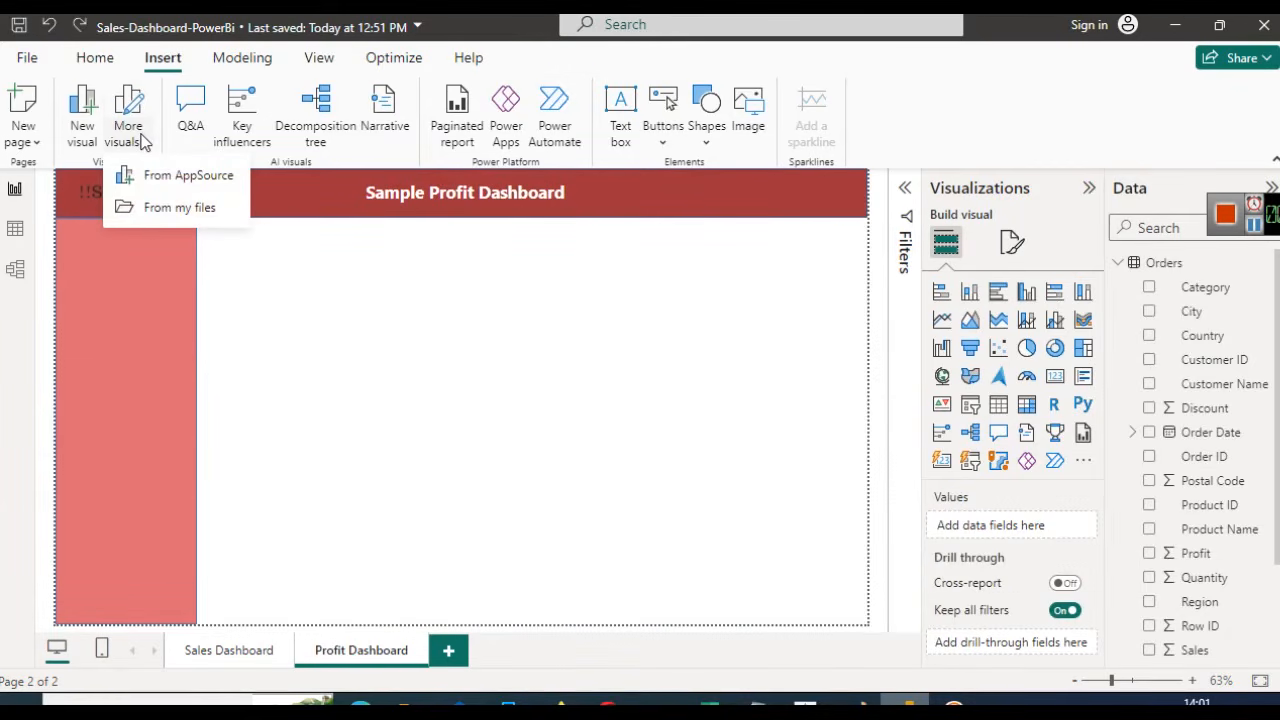
click(143, 142)
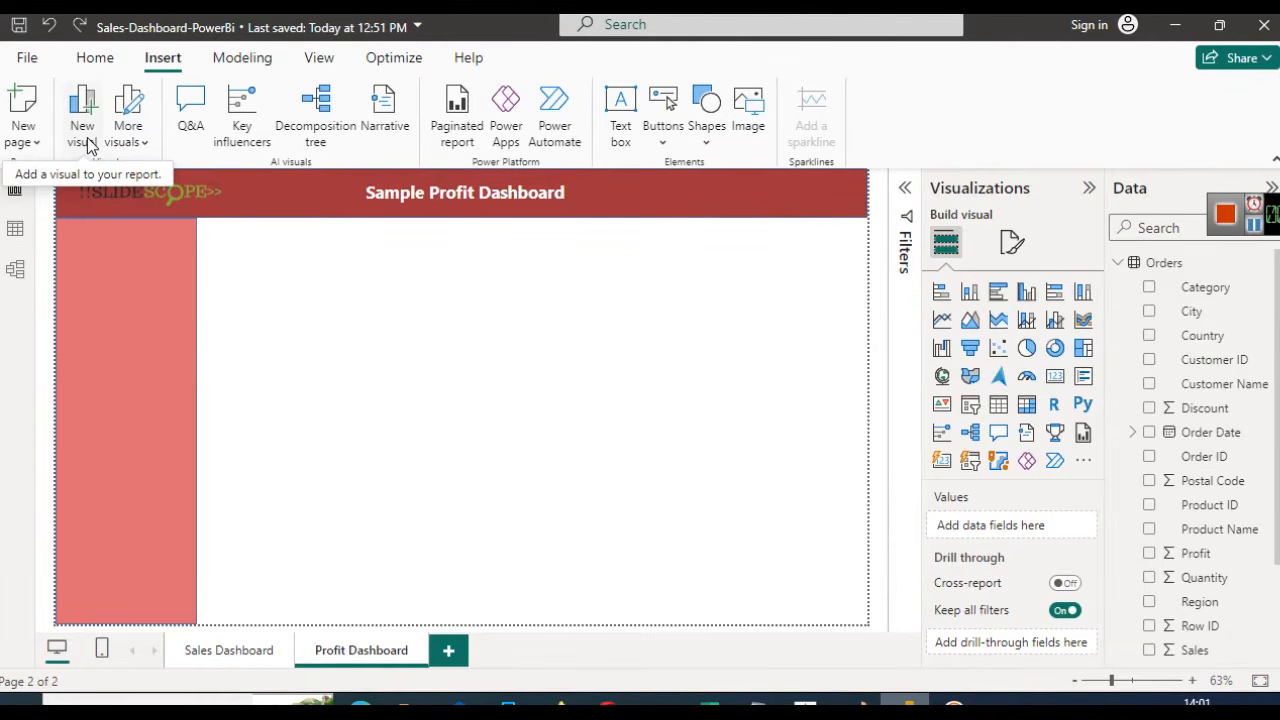
Insert a card visual, shrink it to roughly the side panel's width, and place it over the side panel
click(1061, 385)
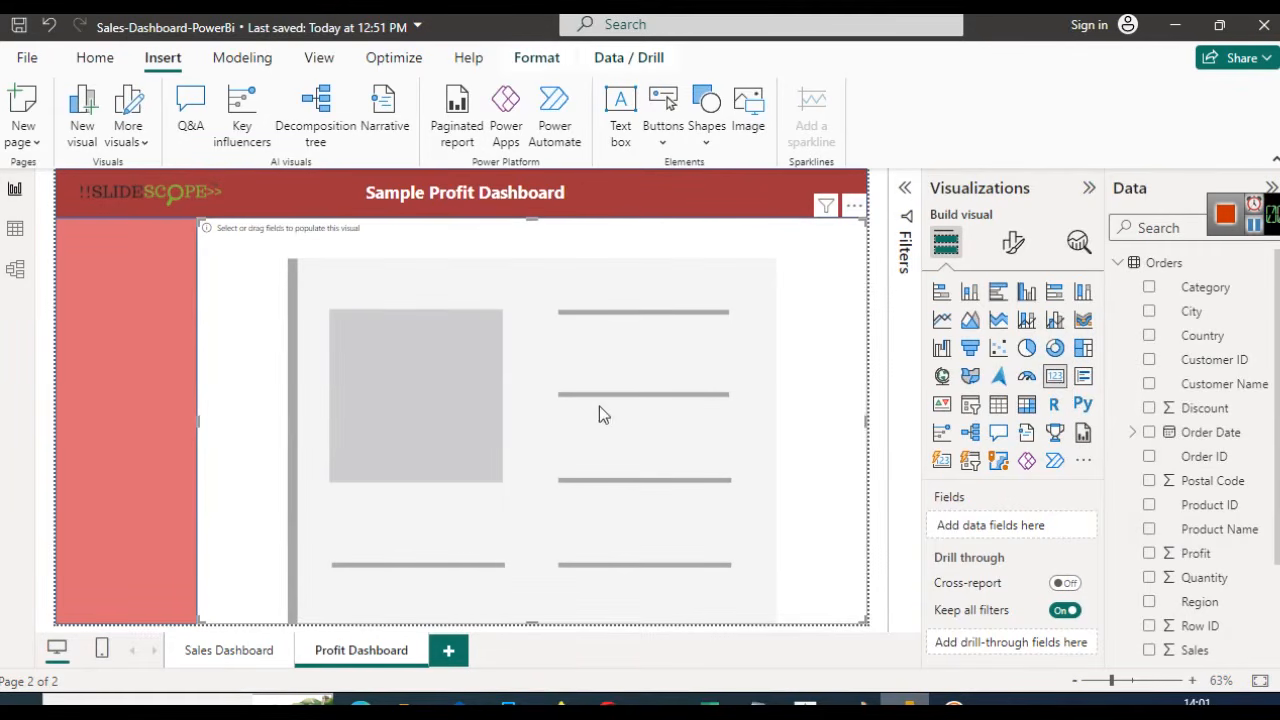
drag(860, 226, 354, 516)
drag(292, 572, 146, 350)
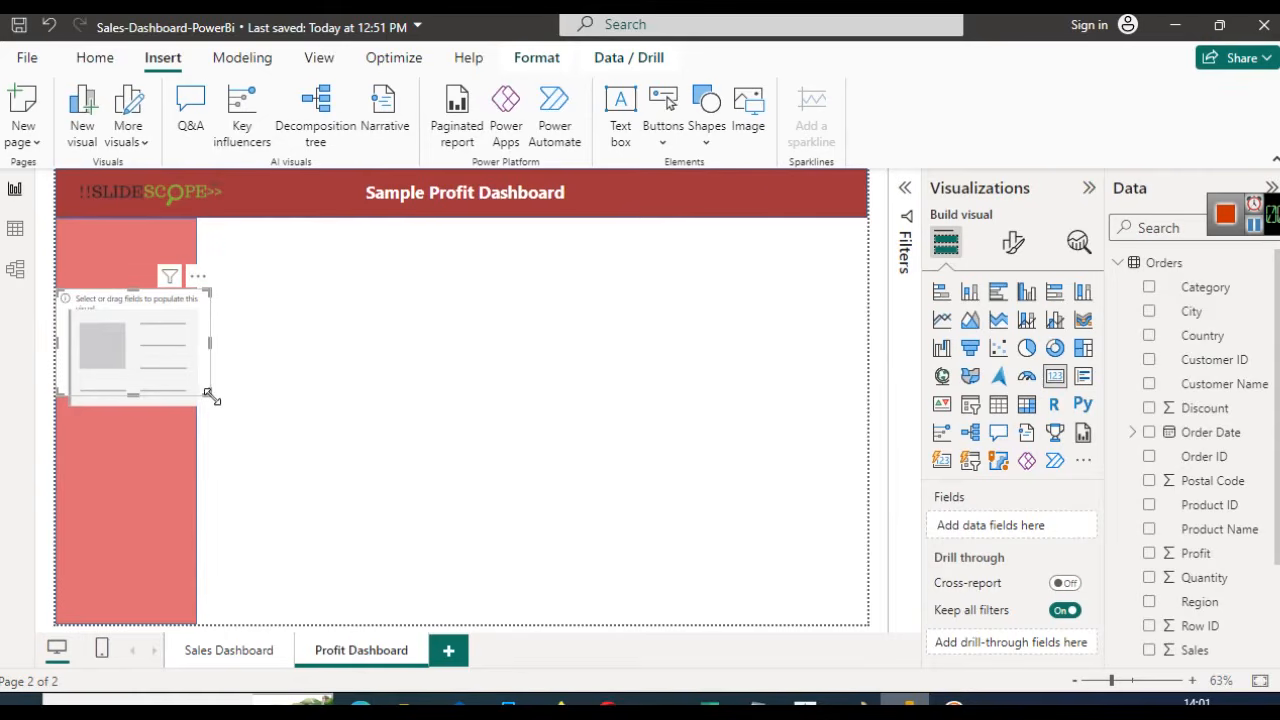
Narrow the empty card visual to match the side panel's width and move it up toward the top of the panel
click(210, 398)
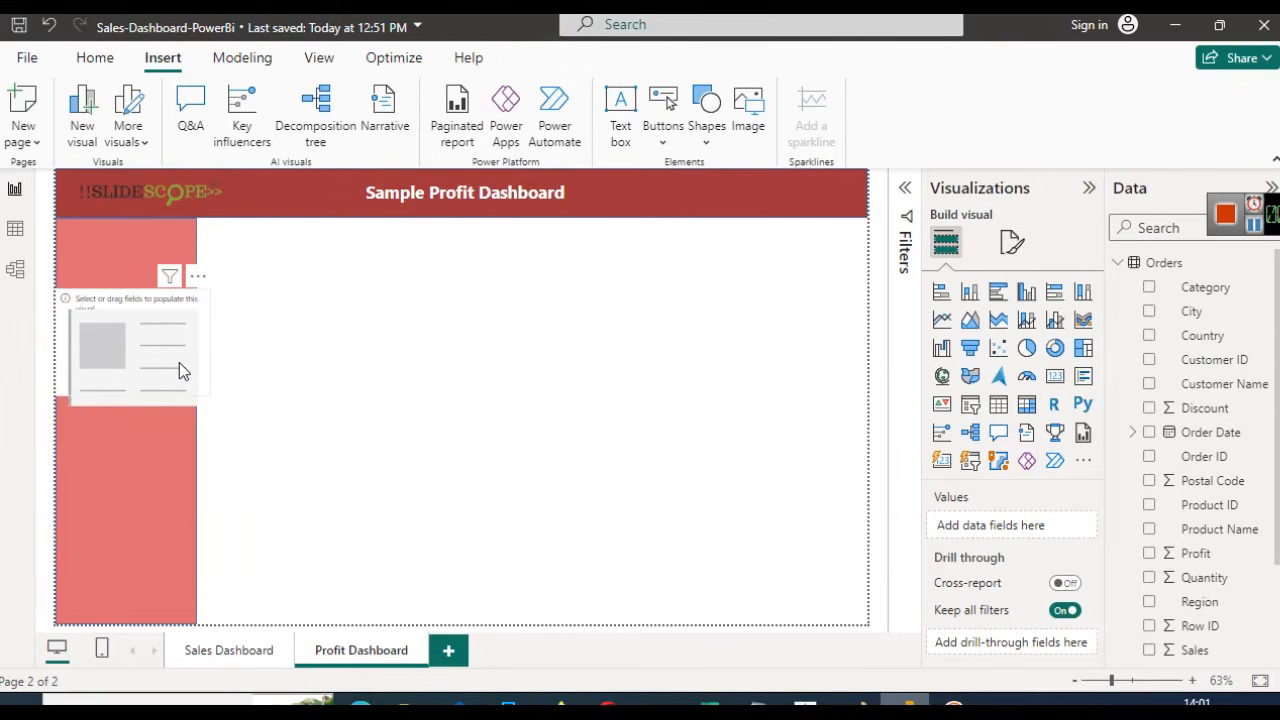
click(180, 364)
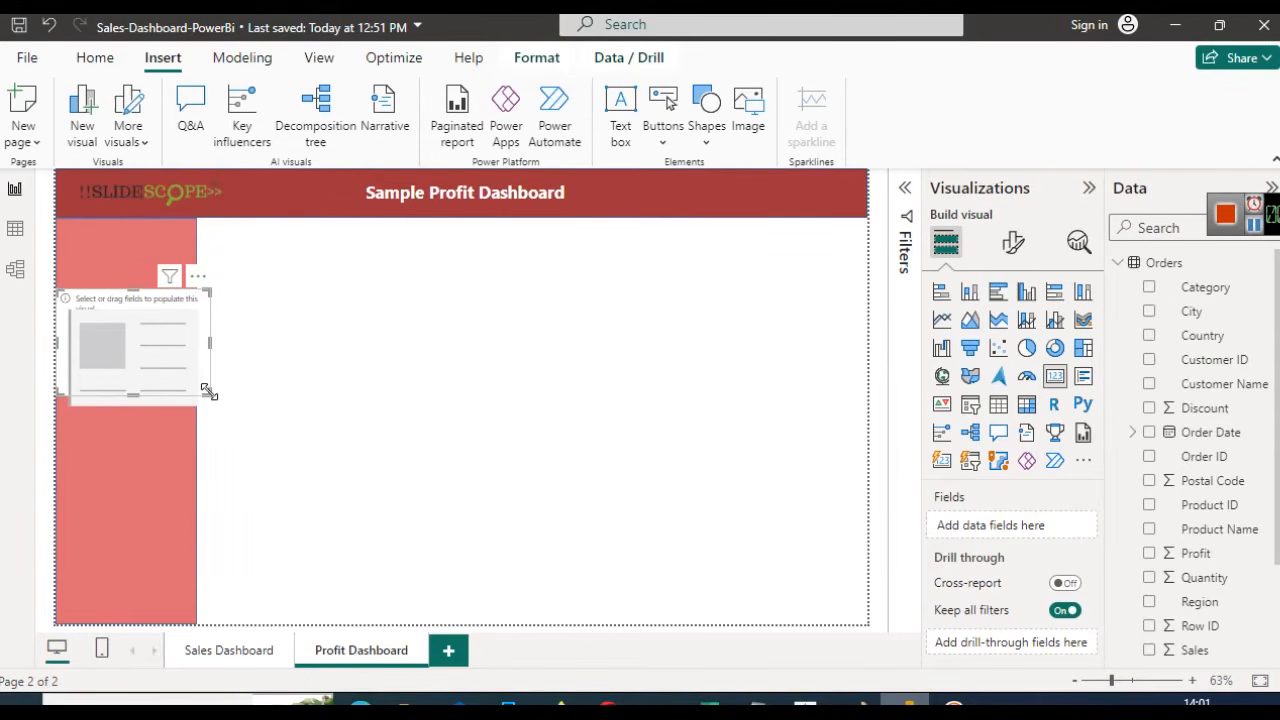
drag(208, 392, 198, 386)
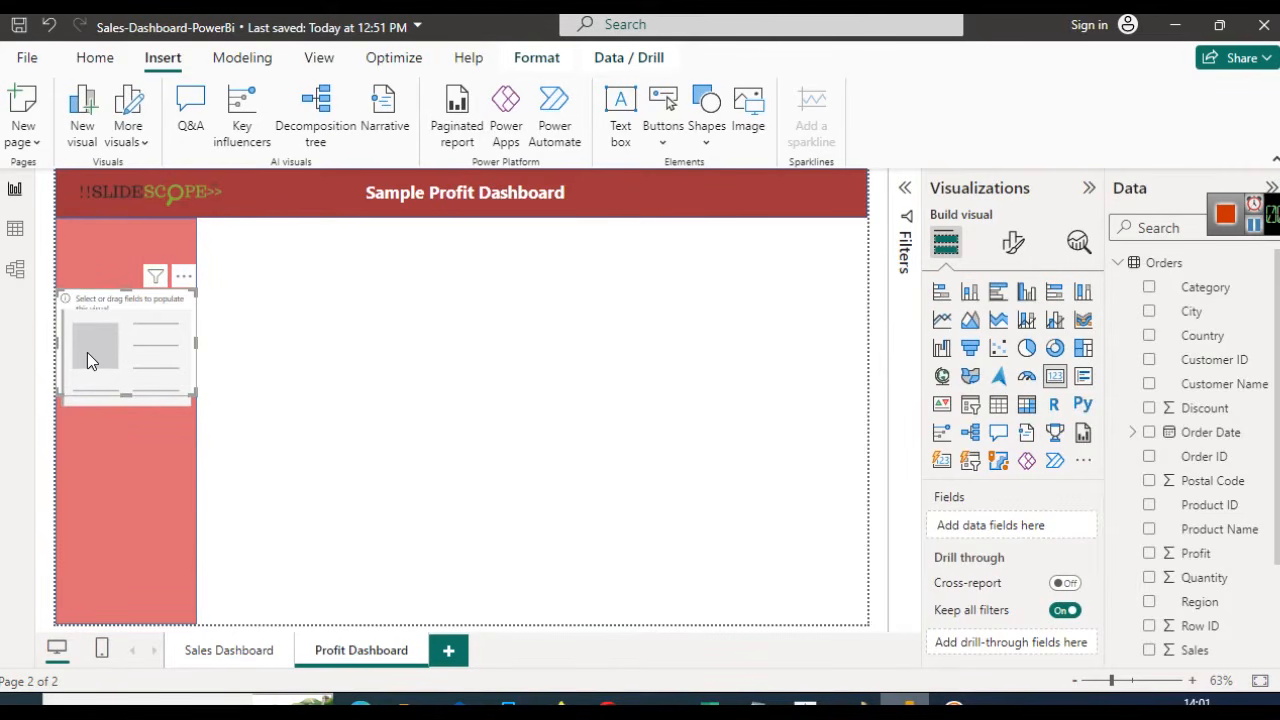
drag(87, 352, 76, 322)
click(121, 447)
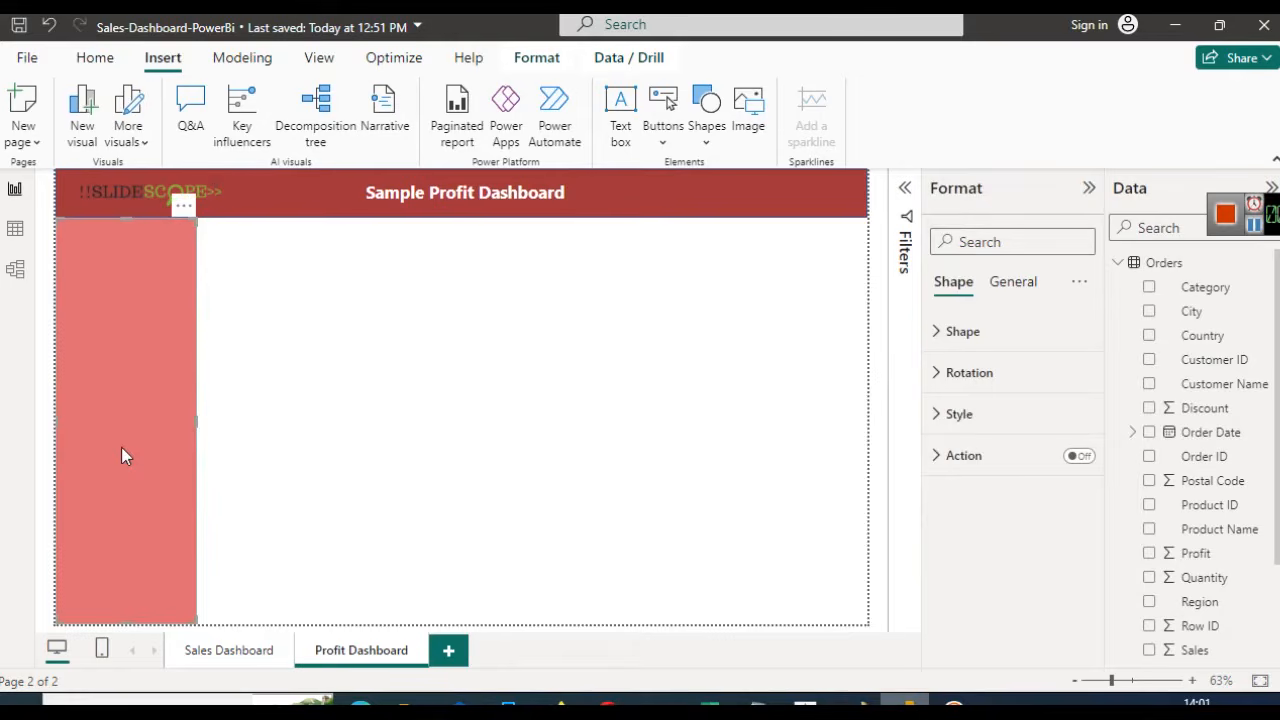
click(389, 302)
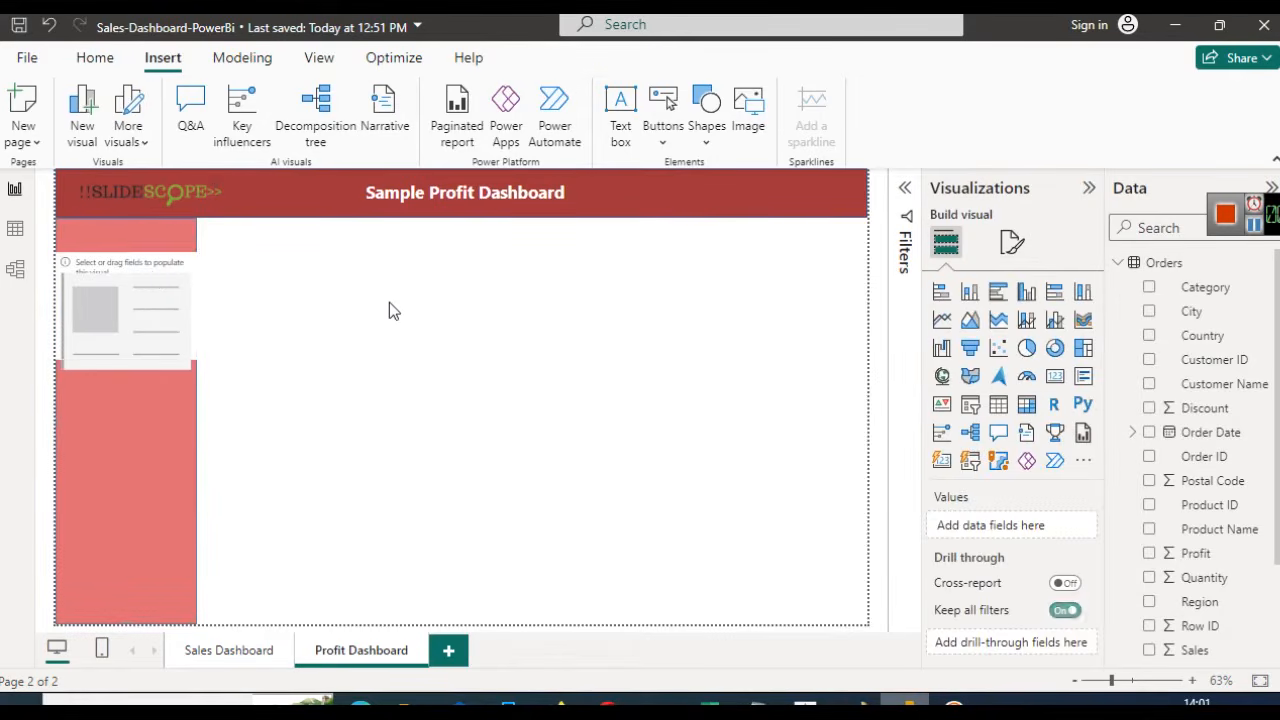
Bring the empty card visual on the side panel to the front
click(151, 272)
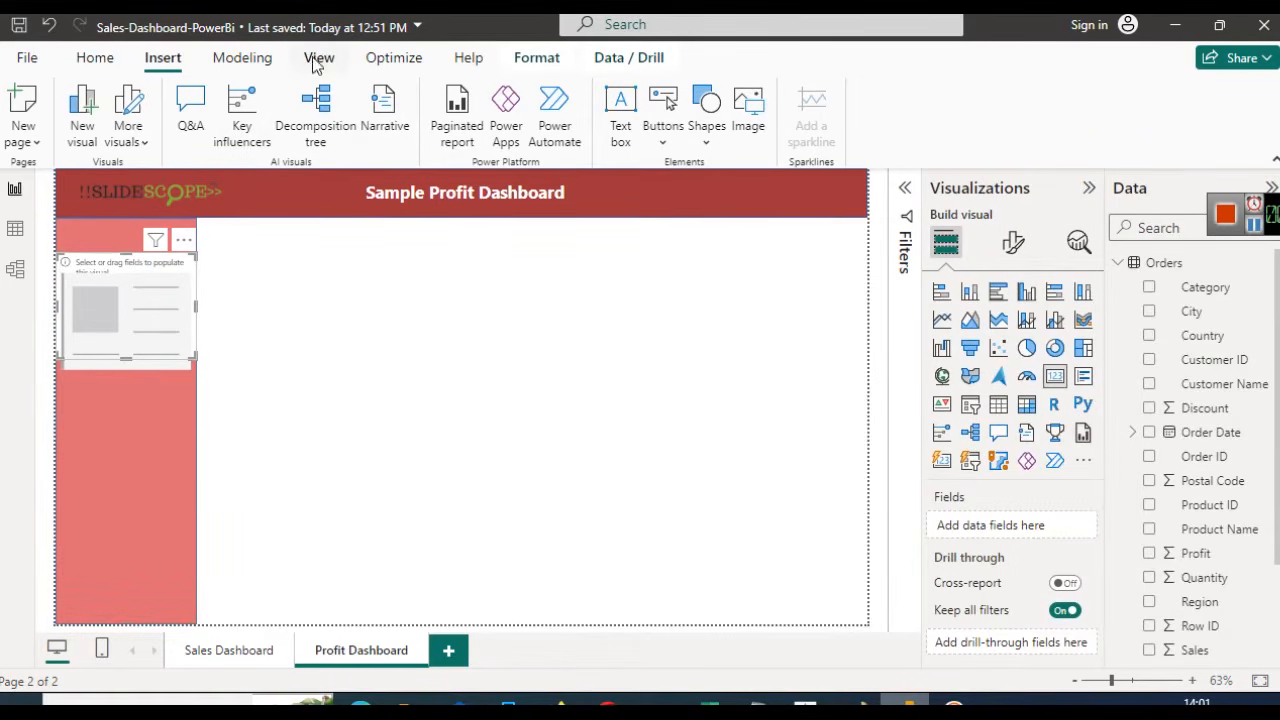
click(536, 57)
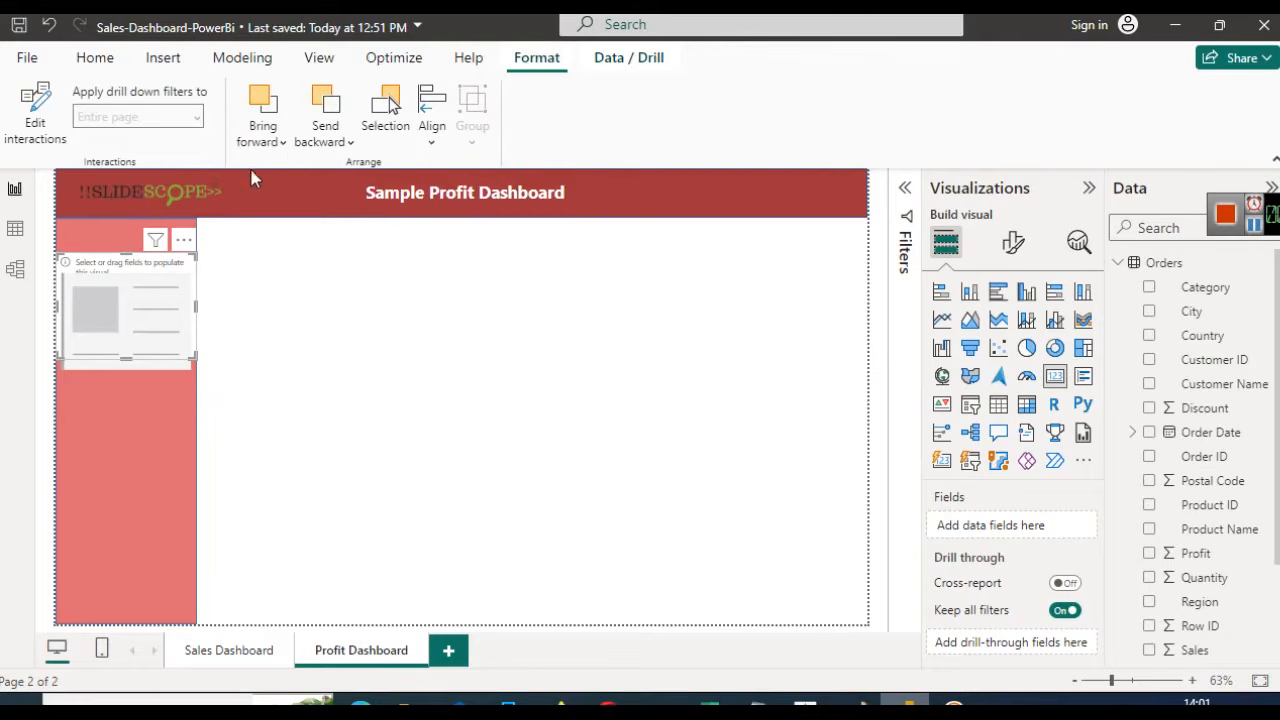
click(275, 144)
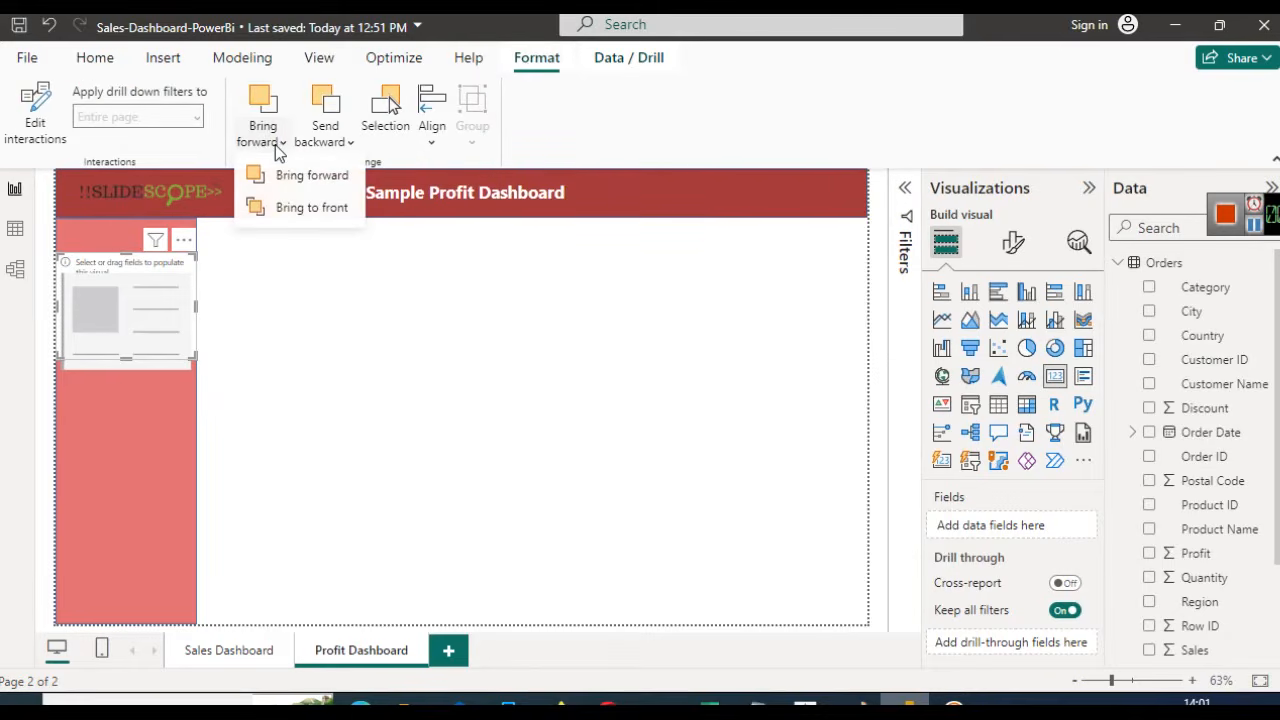
click(311, 213)
click(311, 455)
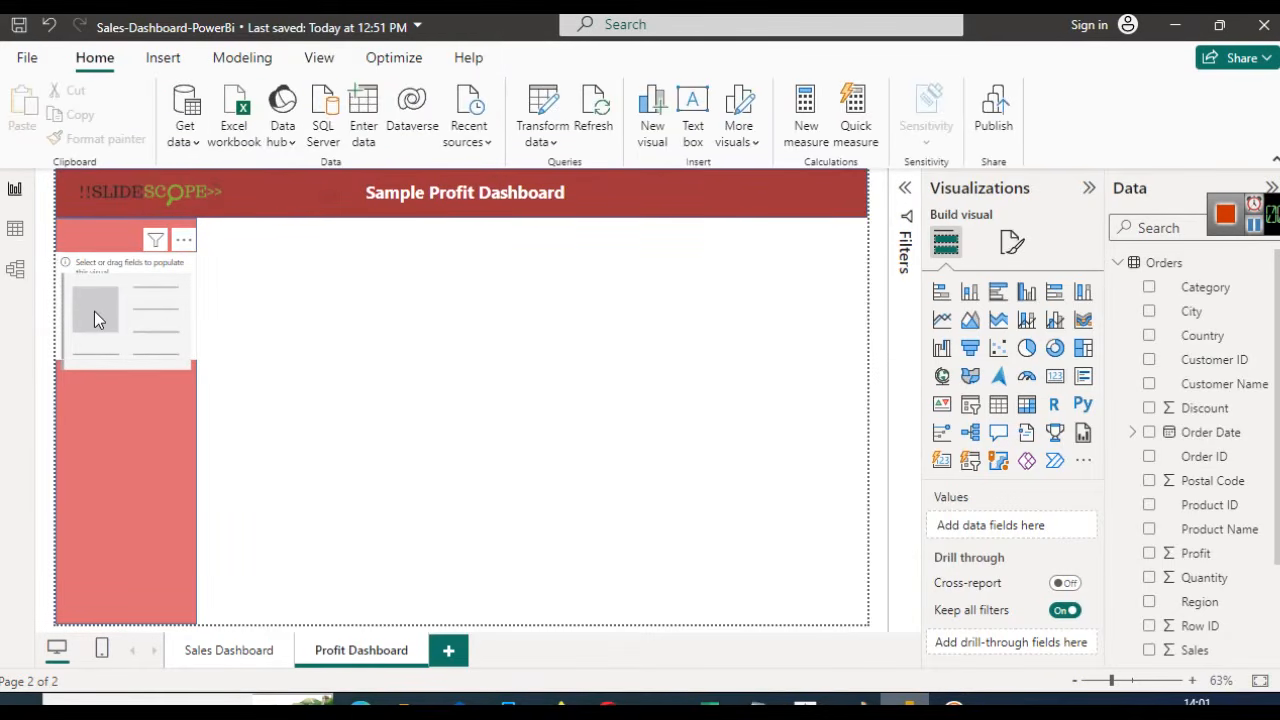
Add the Profit field from the Orders table to the empty card and keep its aggregation as Sum
click(93, 318)
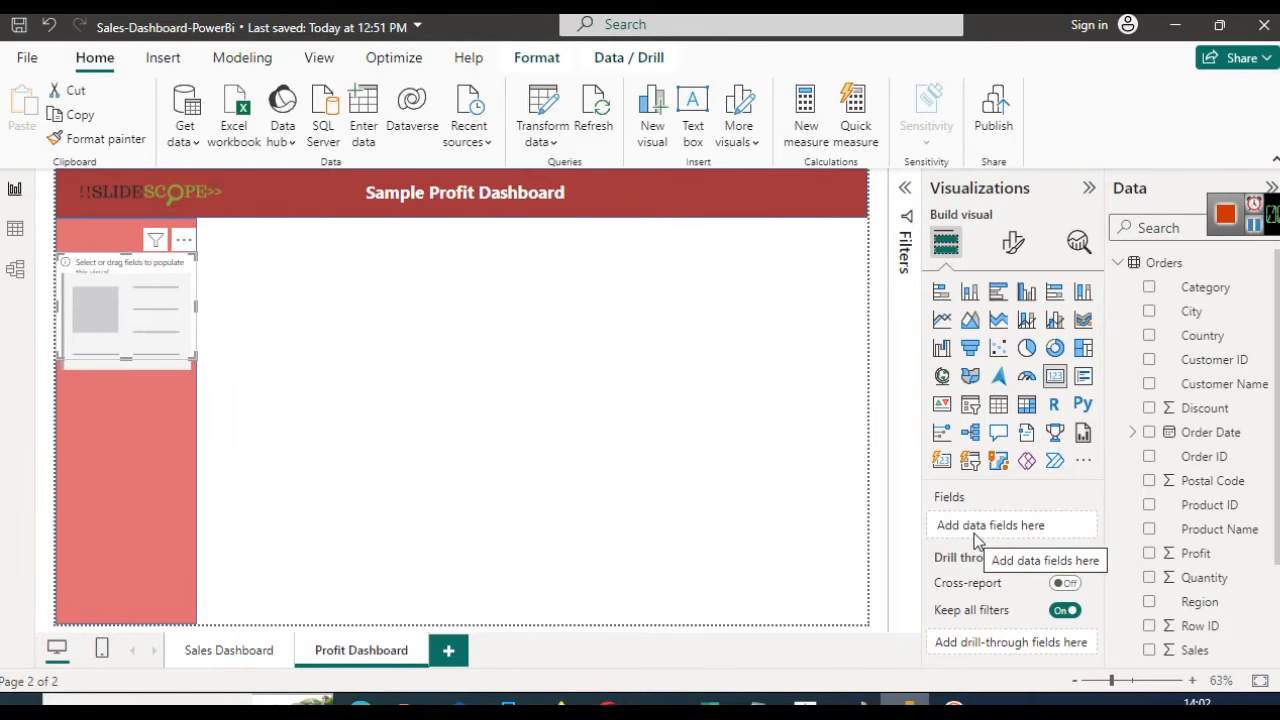
drag(1197, 555, 1022, 526)
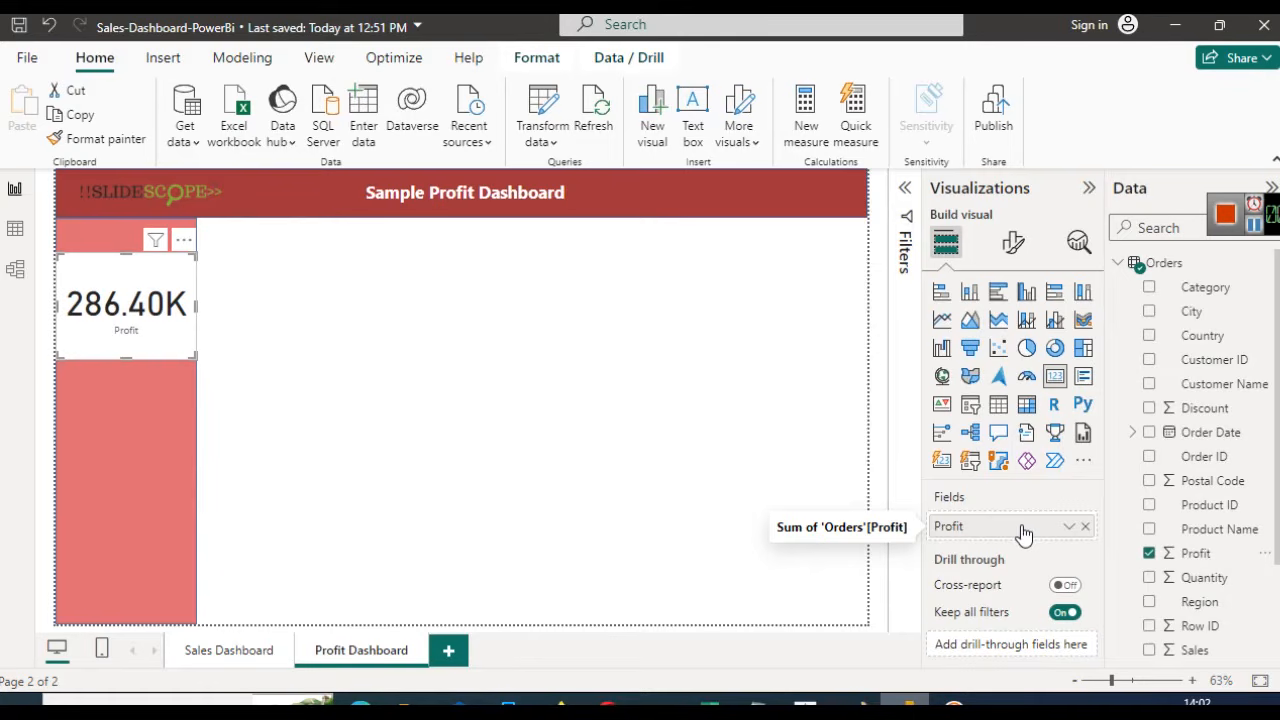
click(1069, 527)
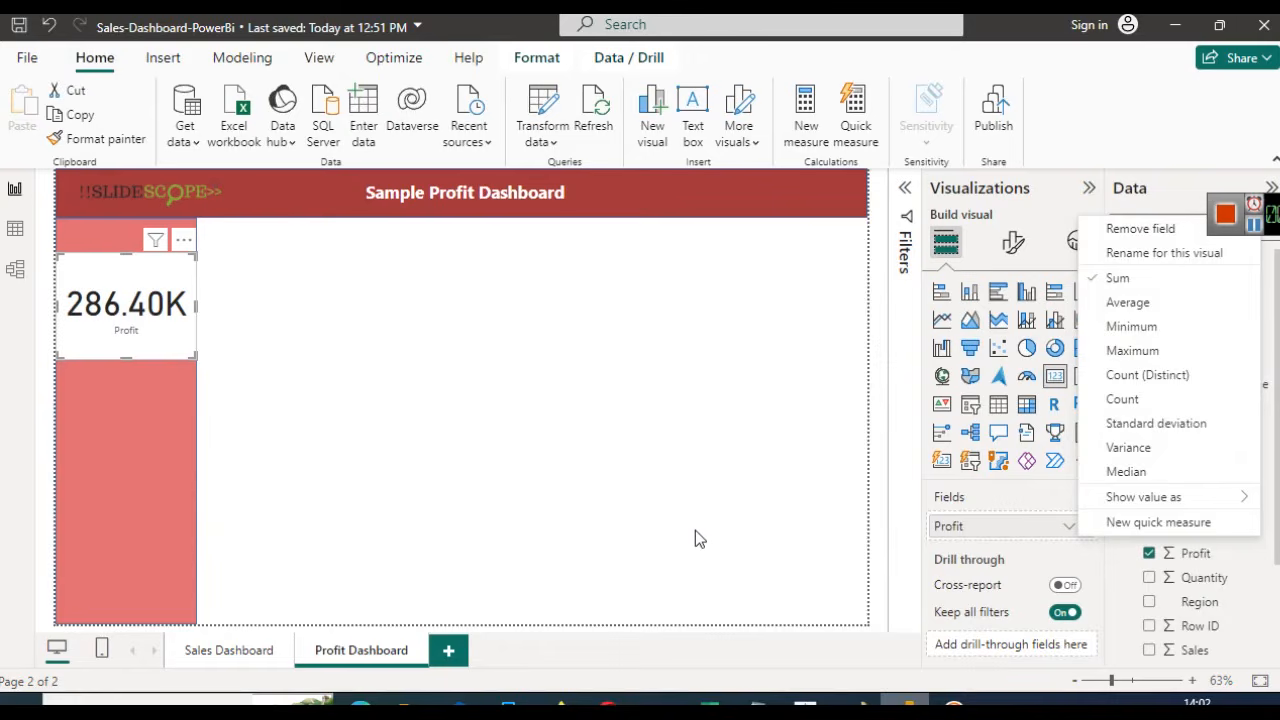
key(Escape)
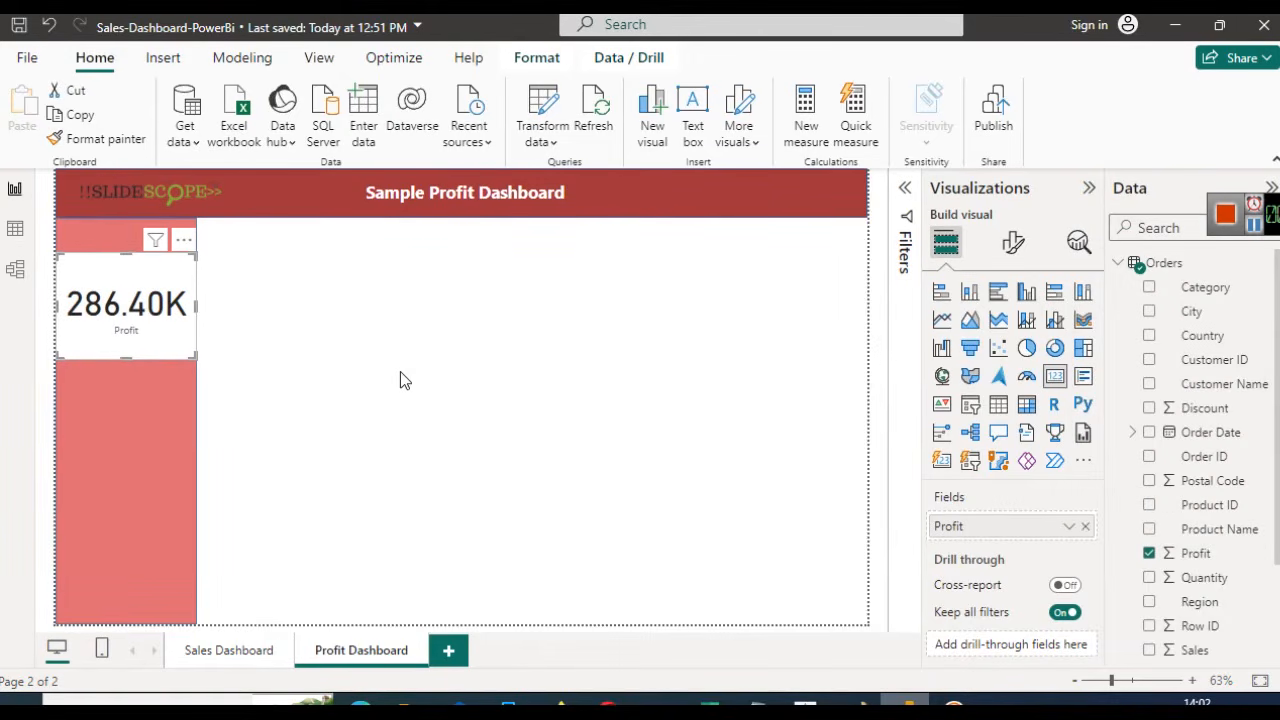
Set the Profit card's background colour to the darkest red shade in the theme palette
click(90, 240)
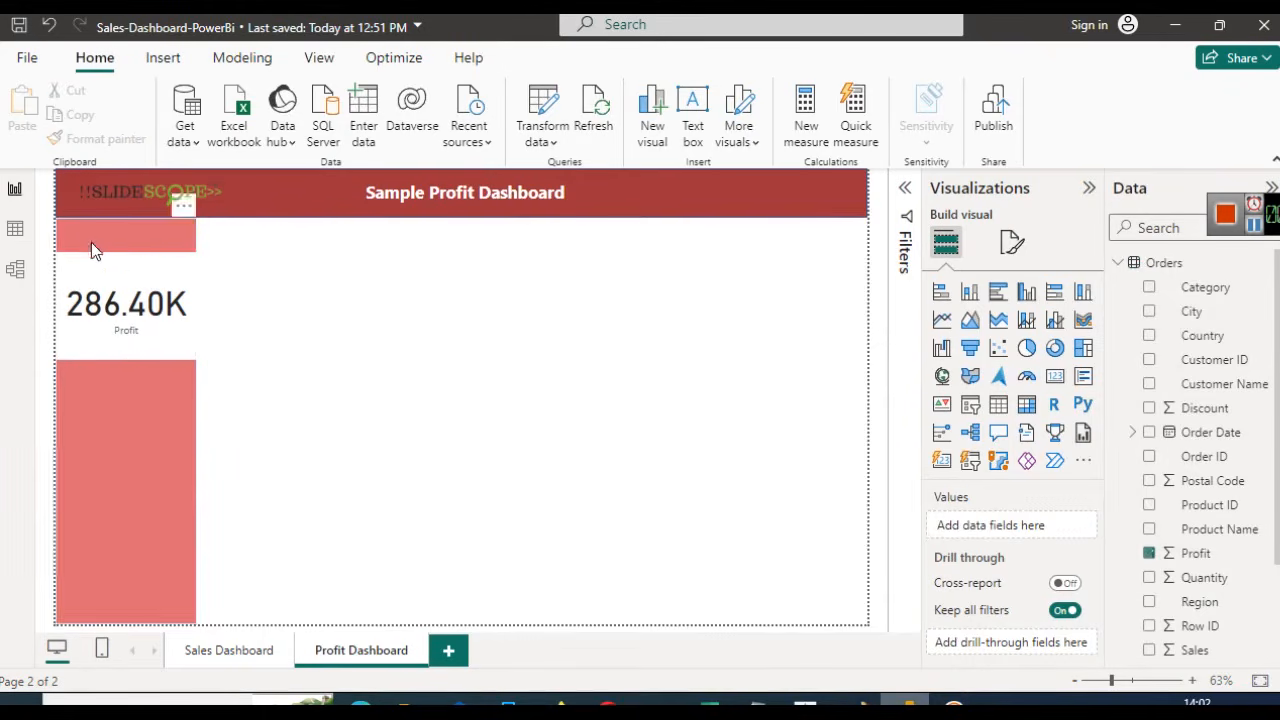
click(101, 265)
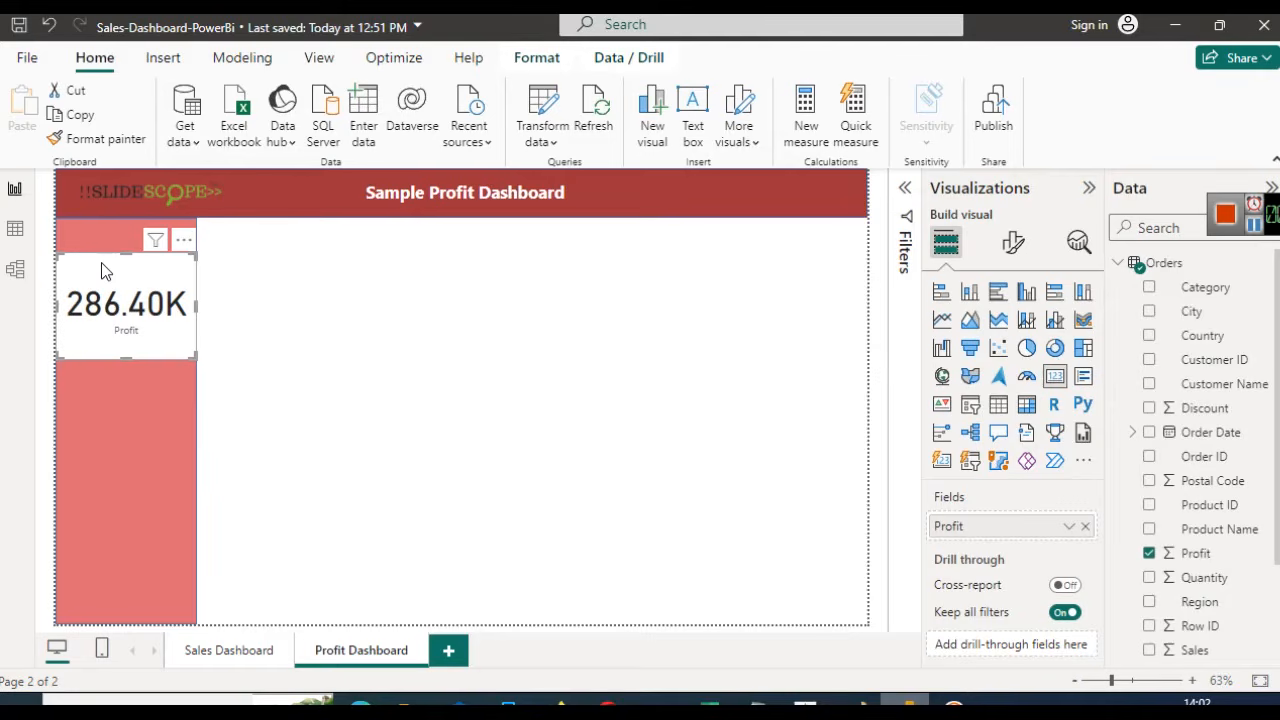
click(1013, 245)
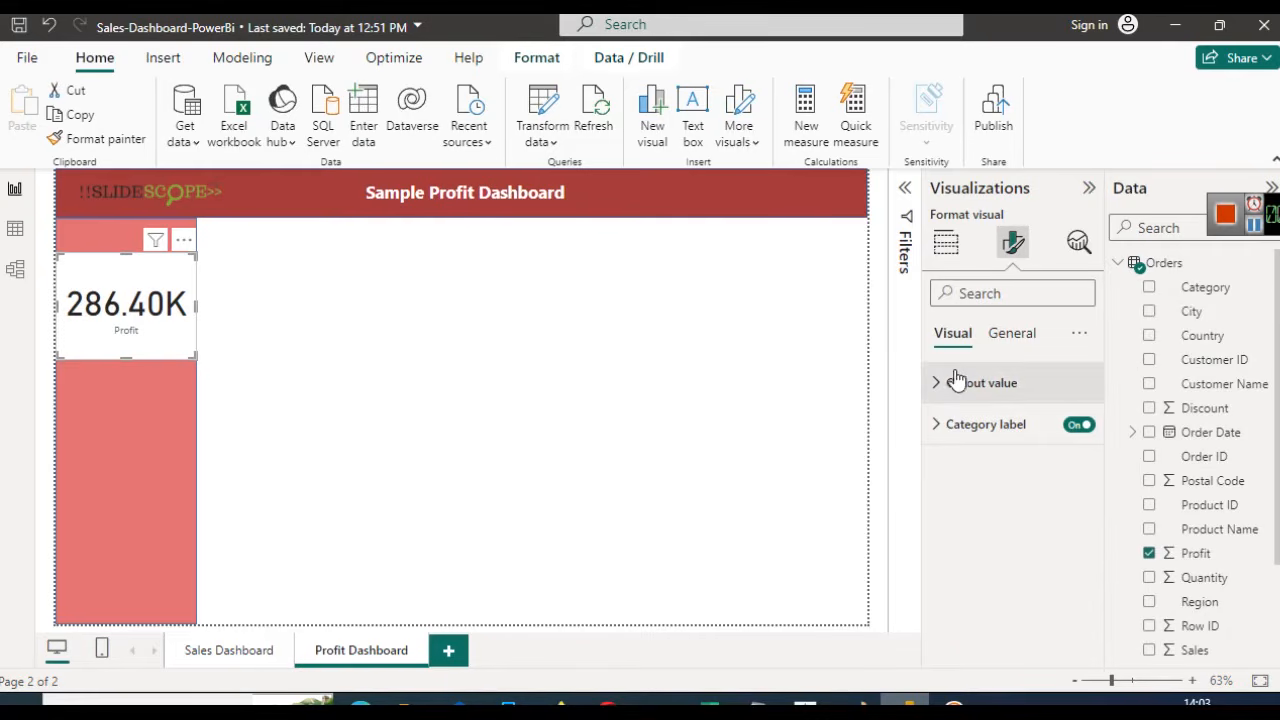
click(1006, 345)
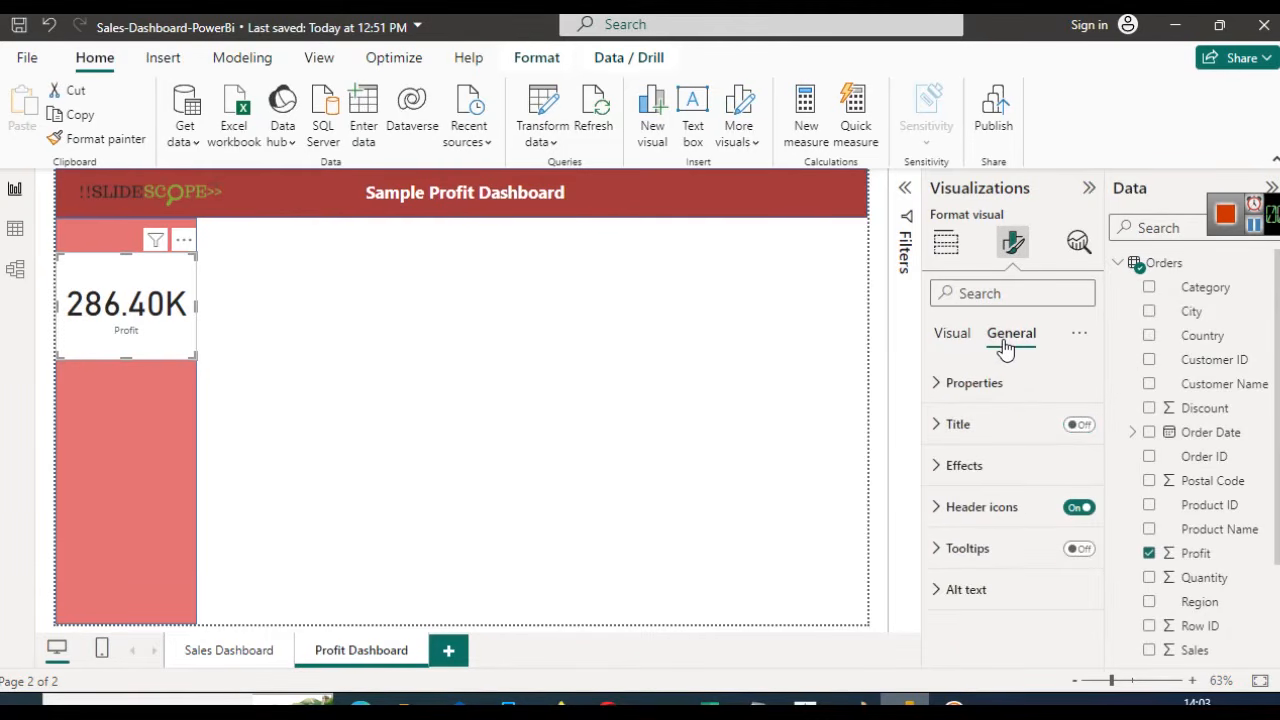
click(948, 462)
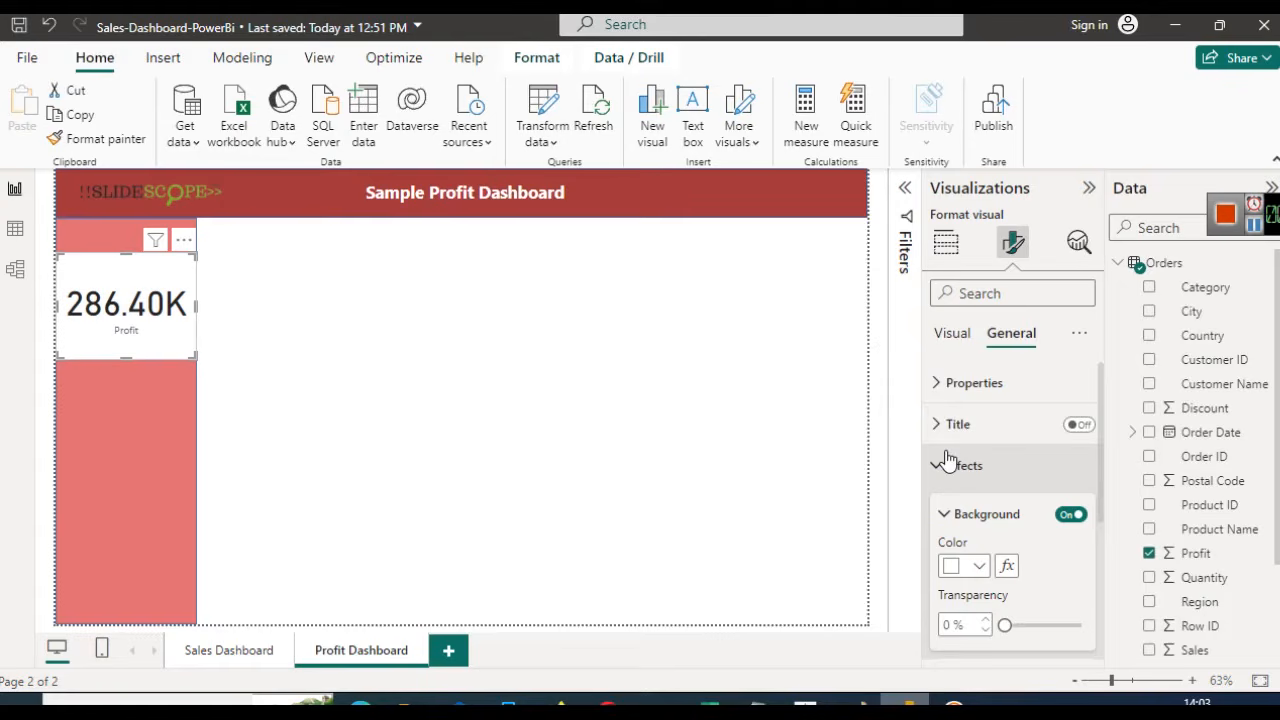
click(979, 567)
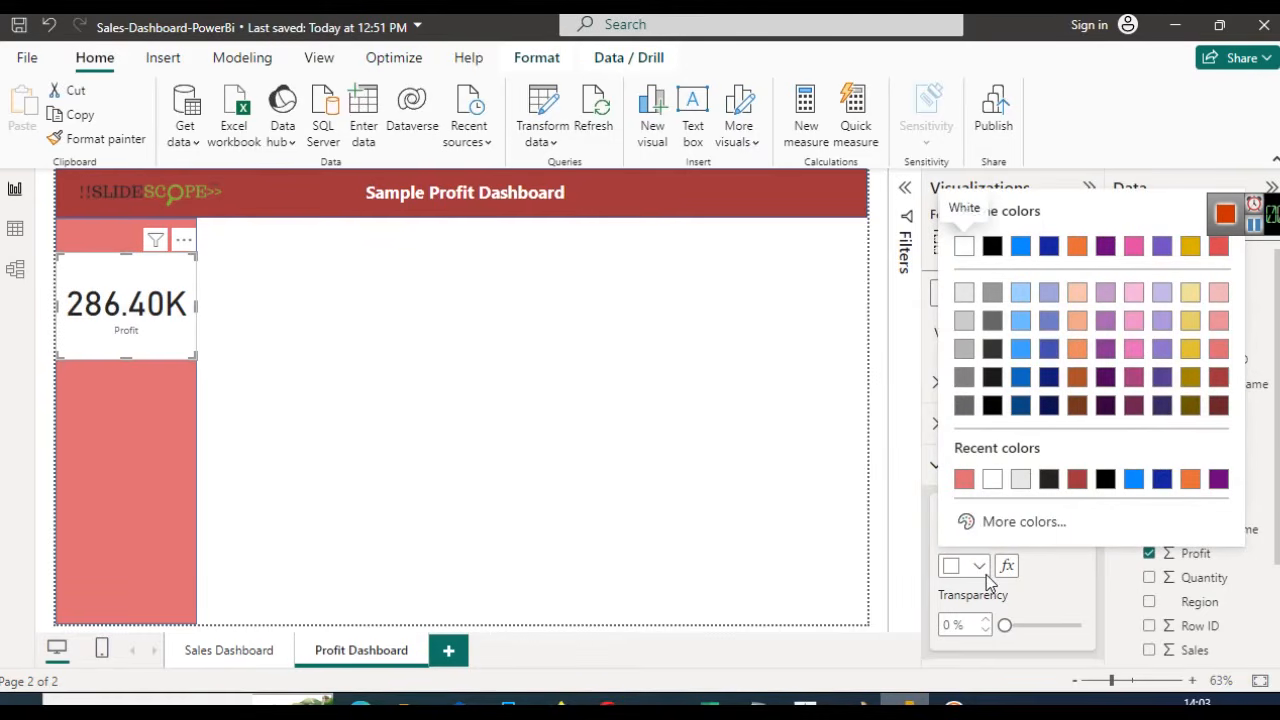
click(1219, 347)
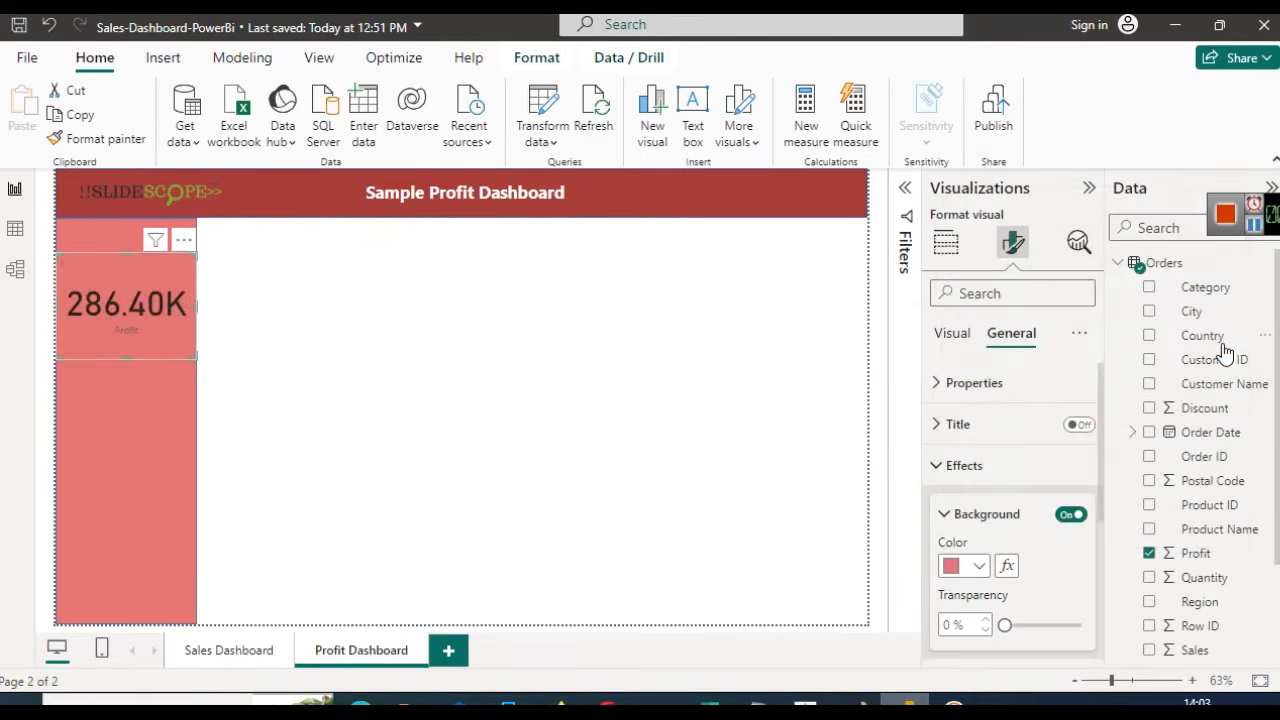
click(979, 567)
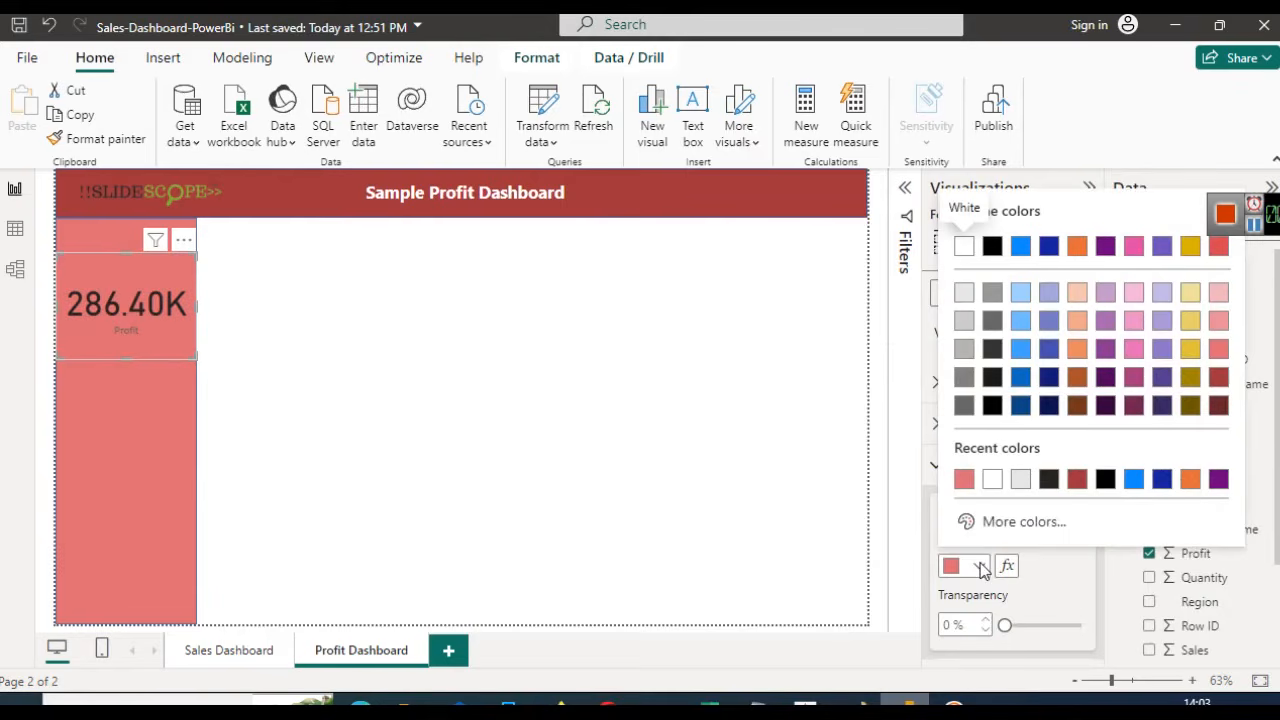
click(1225, 406)
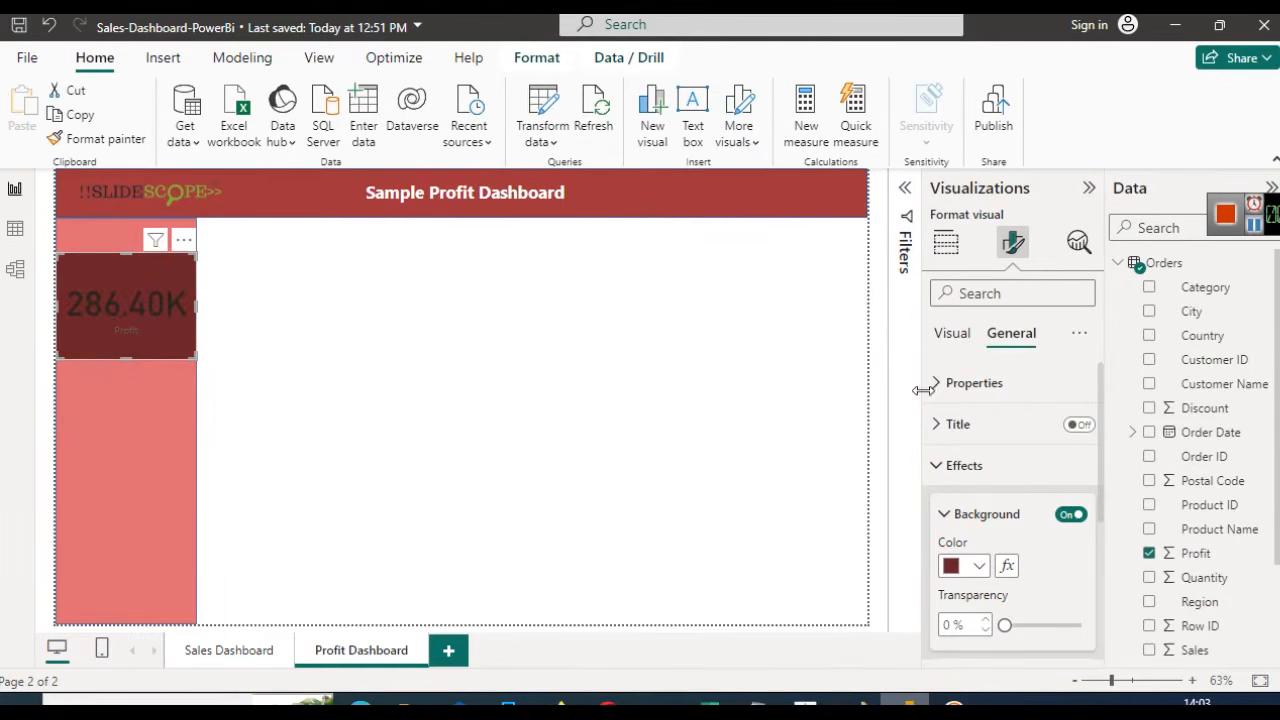
Set the Profit card's callout value colour to light grey
click(952, 336)
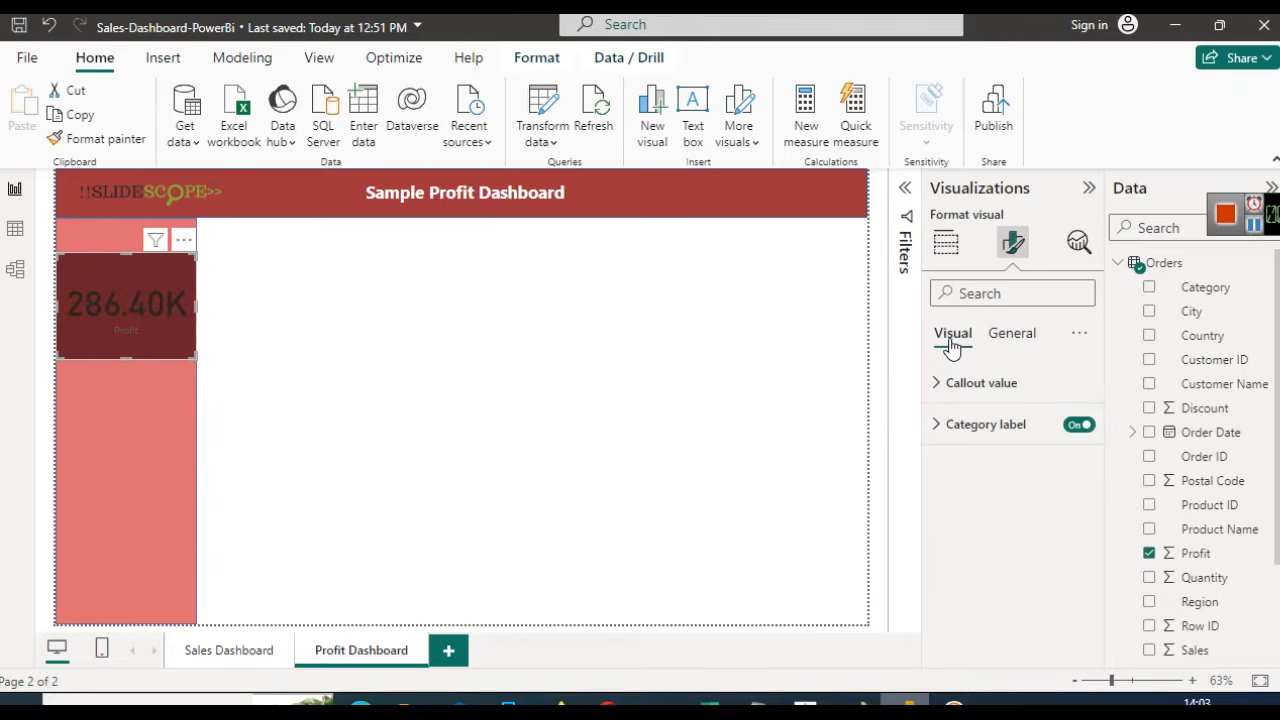
click(945, 383)
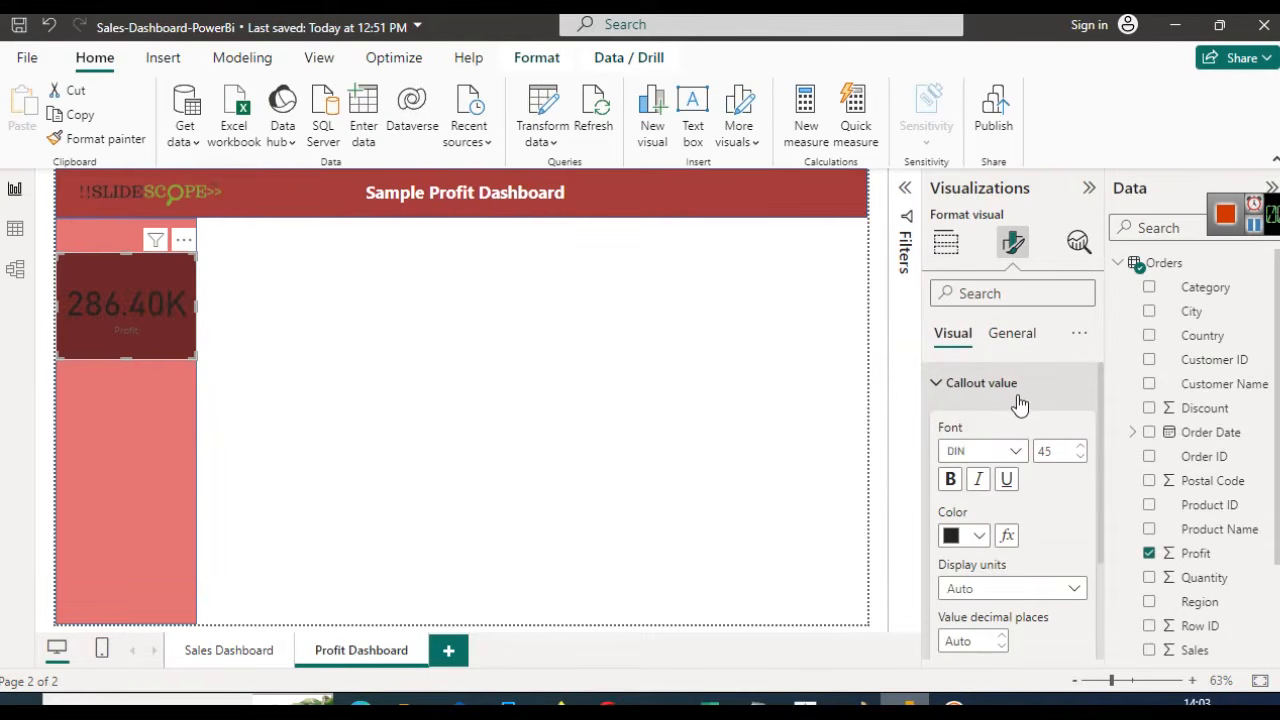
click(979, 537)
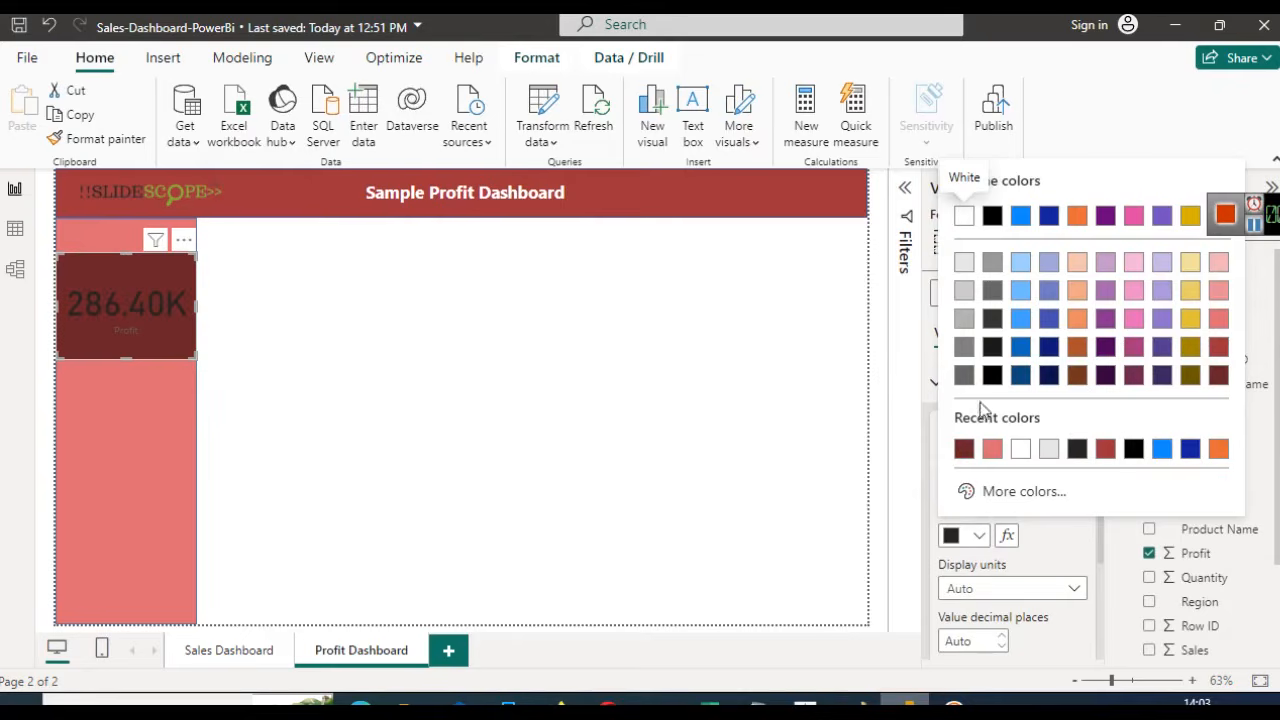
click(968, 266)
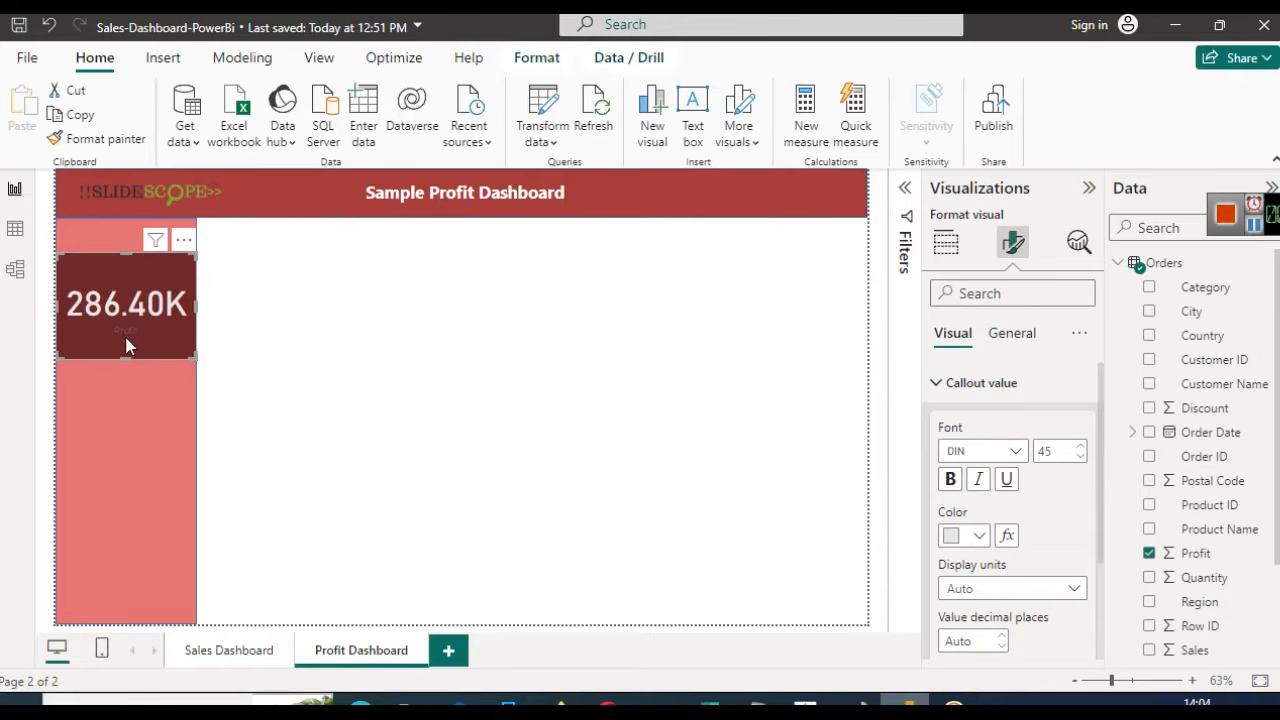
click(940, 389)
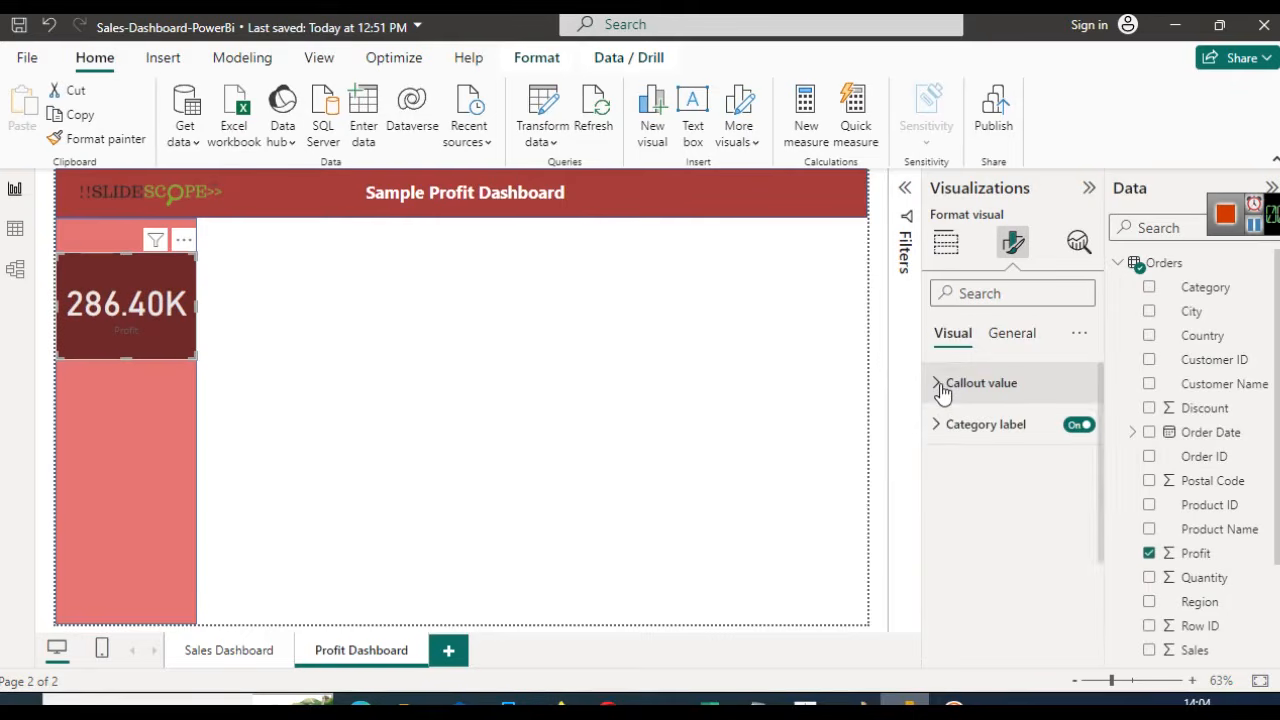
Keep the Profit card's category label on and set its colour to light grey
click(945, 428)
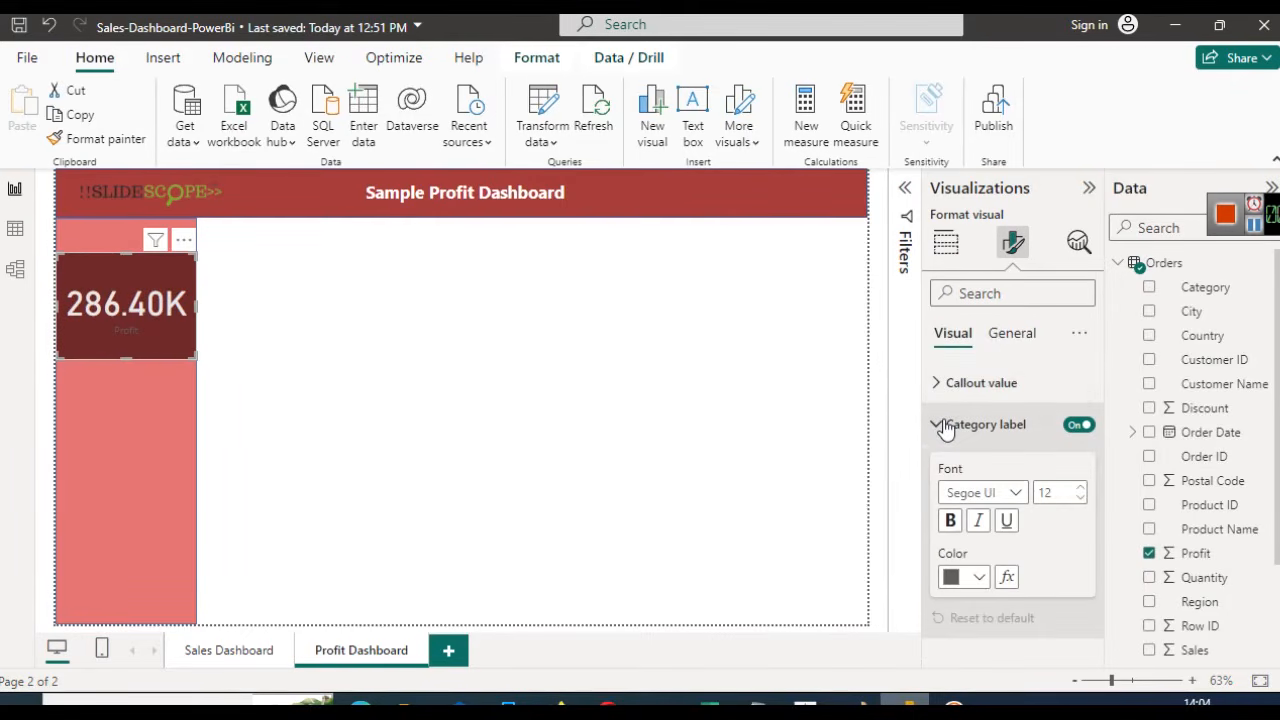
click(1076, 430)
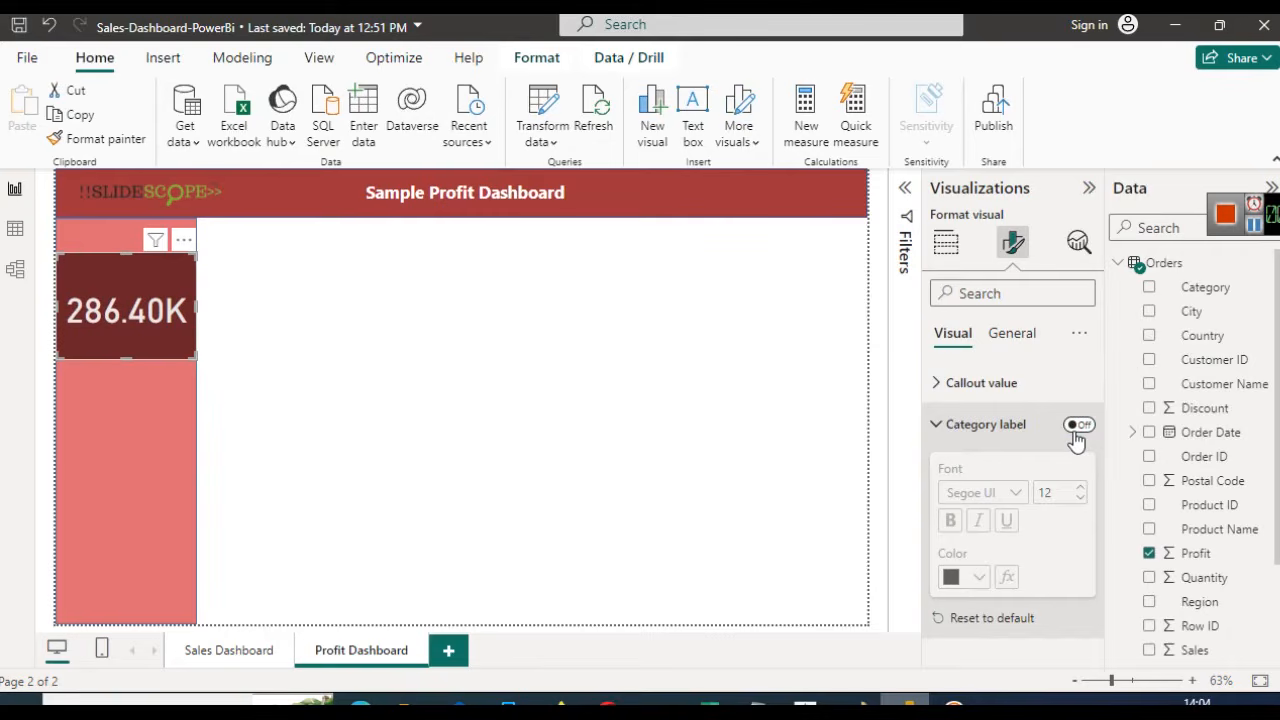
click(1076, 430)
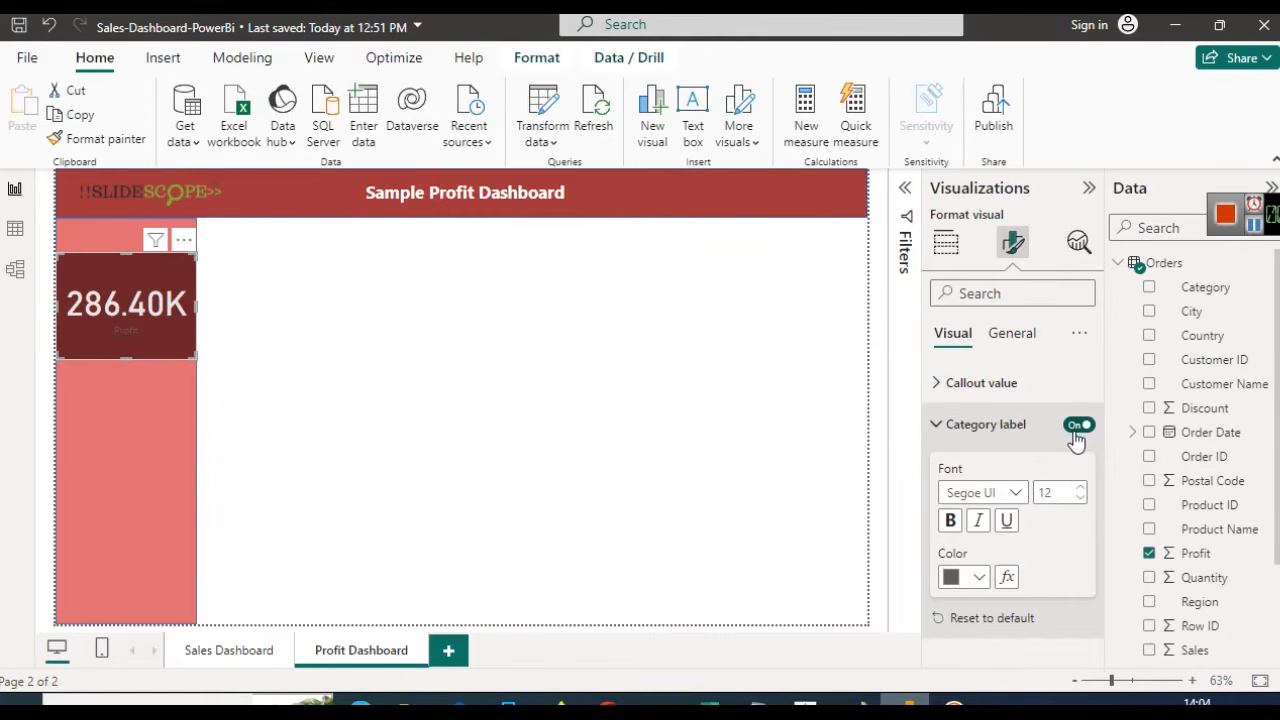
click(979, 578)
click(964, 332)
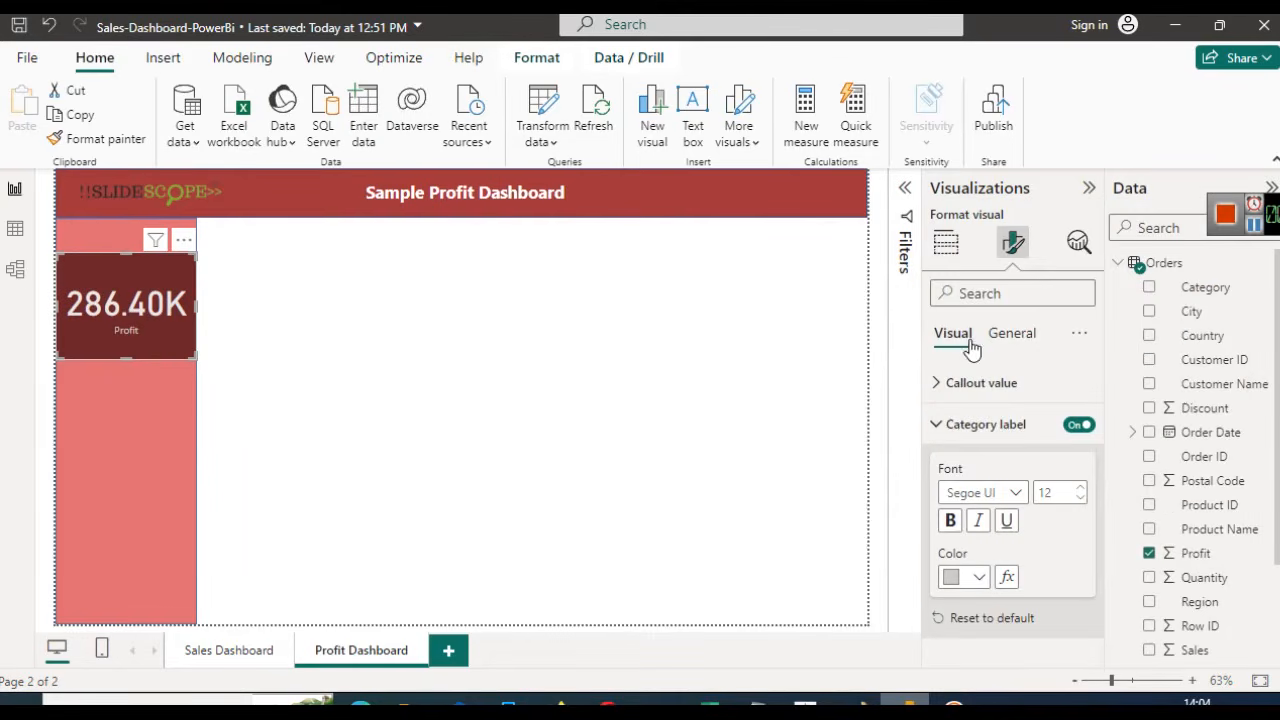
click(433, 453)
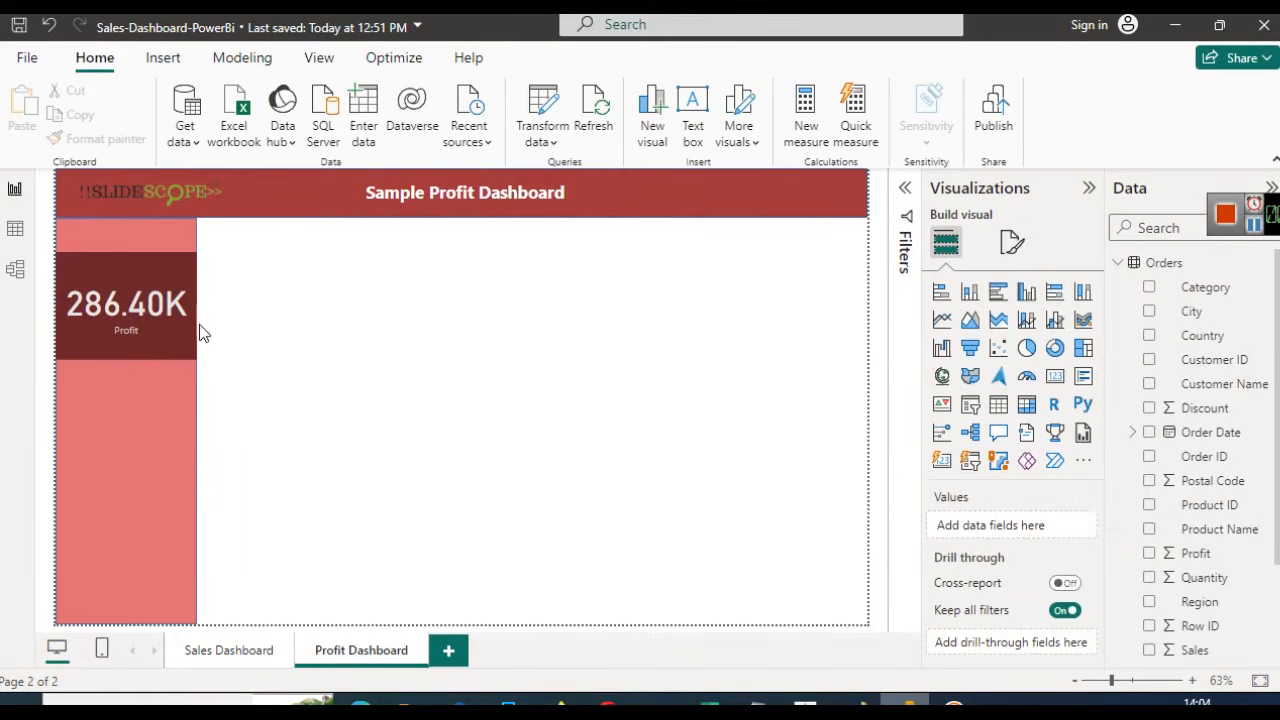
Turn on the title of the Profit card
click(95, 270)
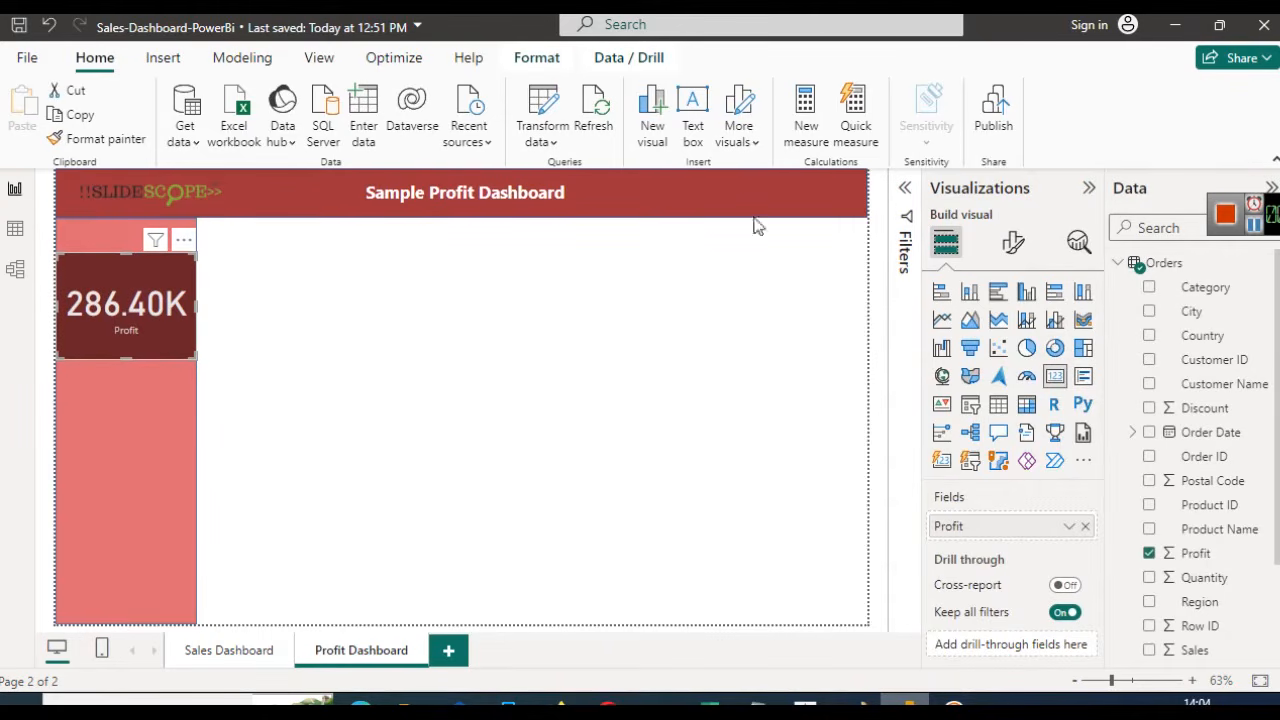
click(1013, 244)
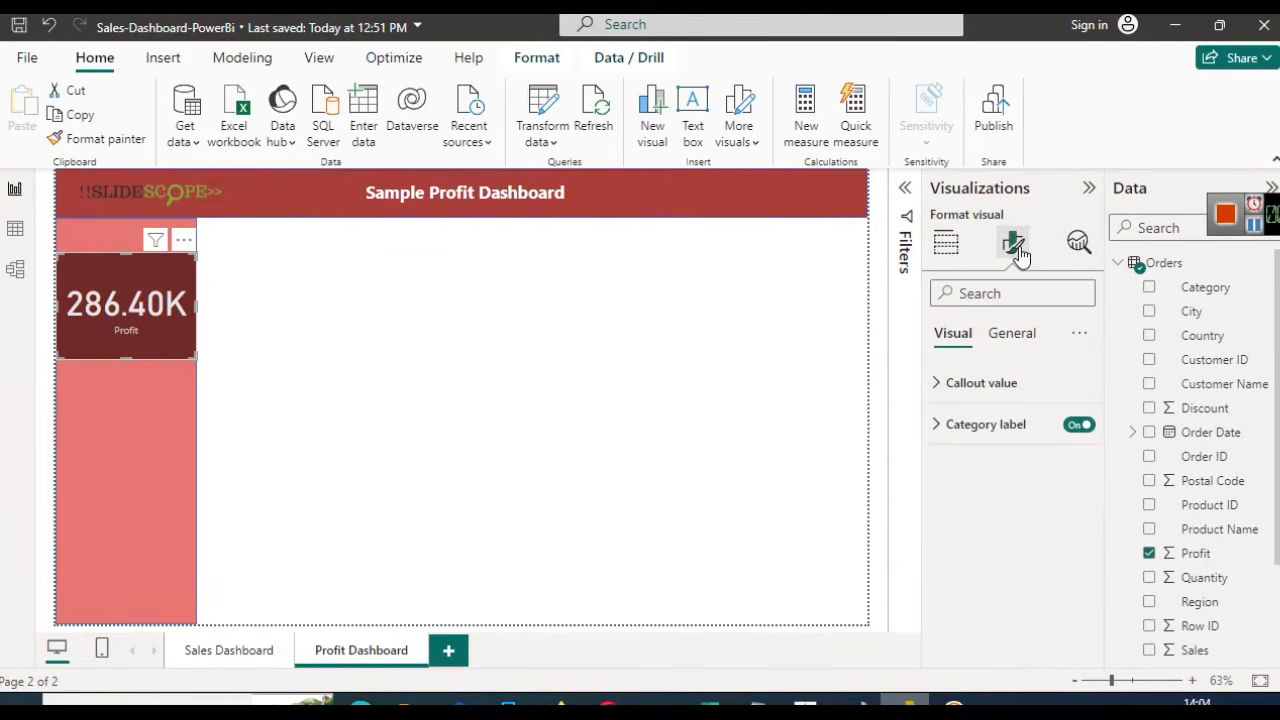
click(1010, 337)
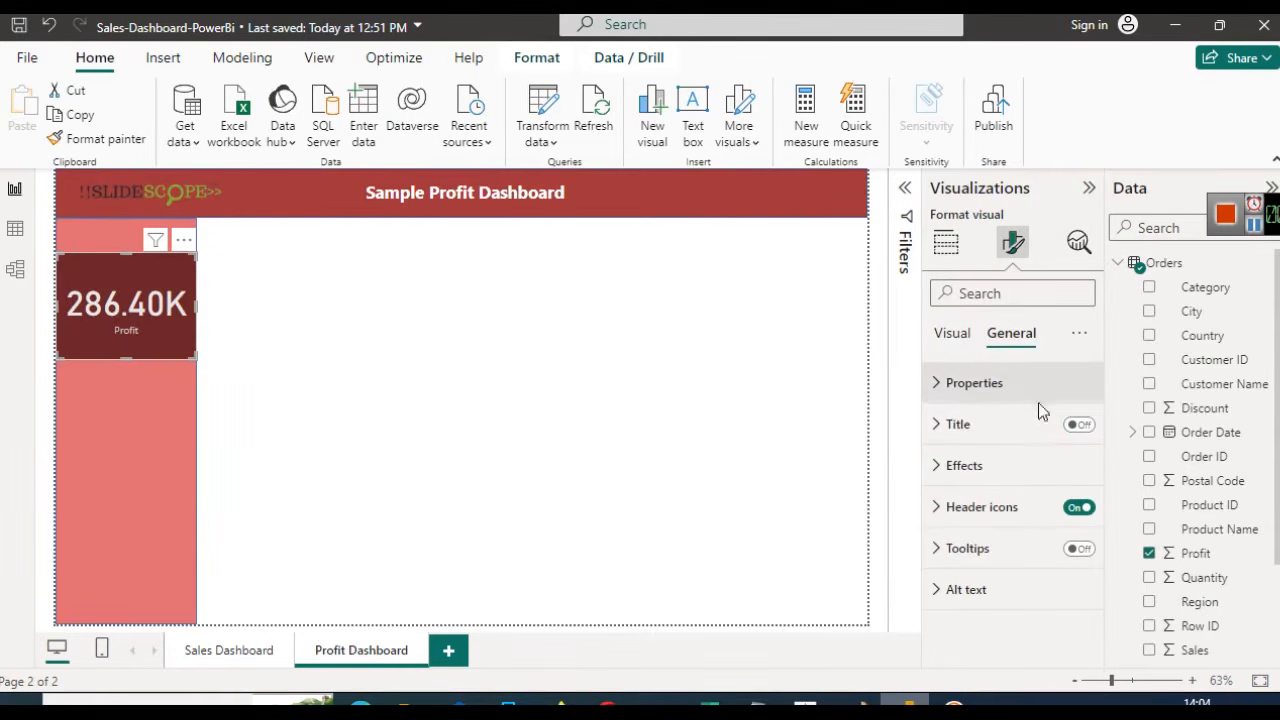
click(1080, 426)
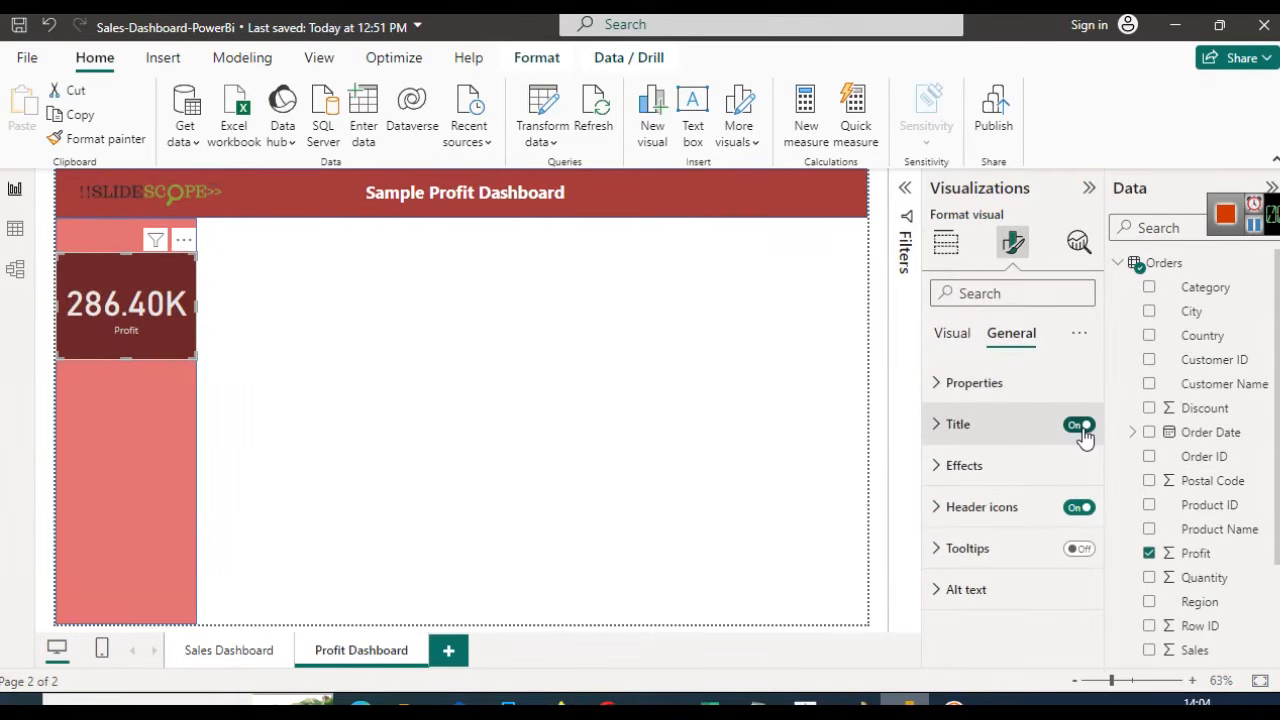
Check the card titles on the Sales Dashboard page, then set the Profit card's title text to "Total Profit"
click(247, 648)
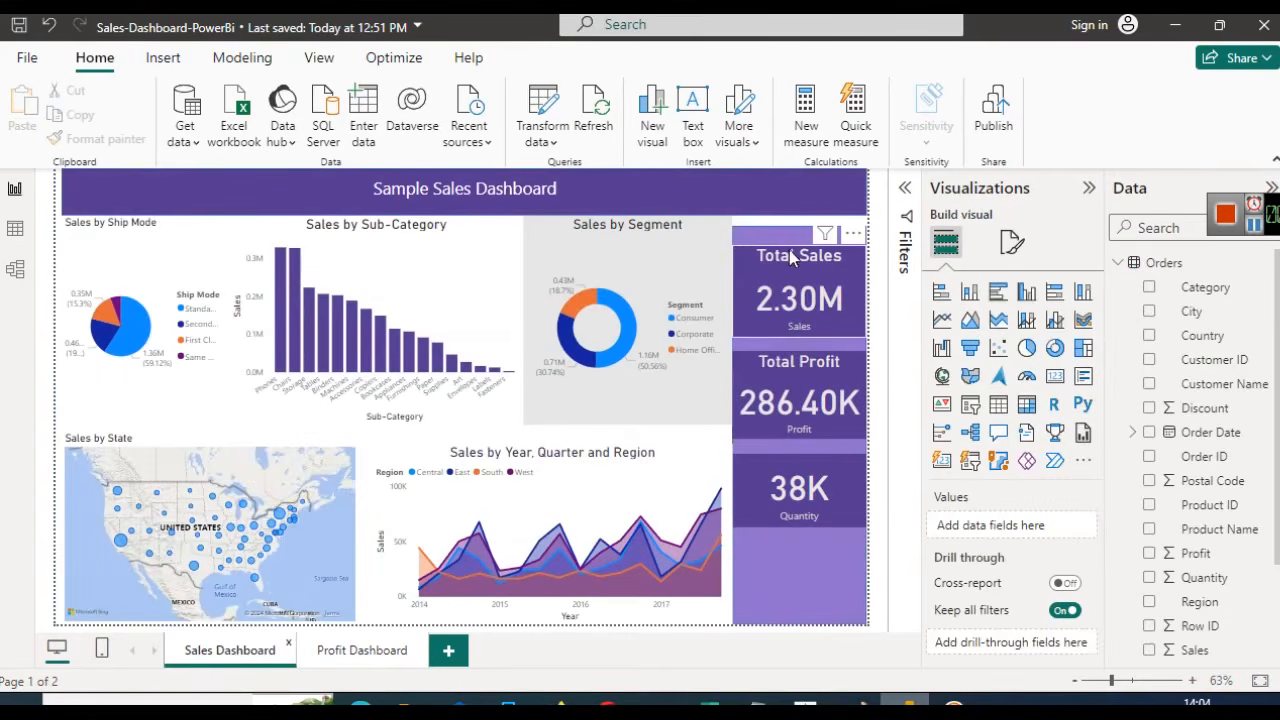
click(362, 652)
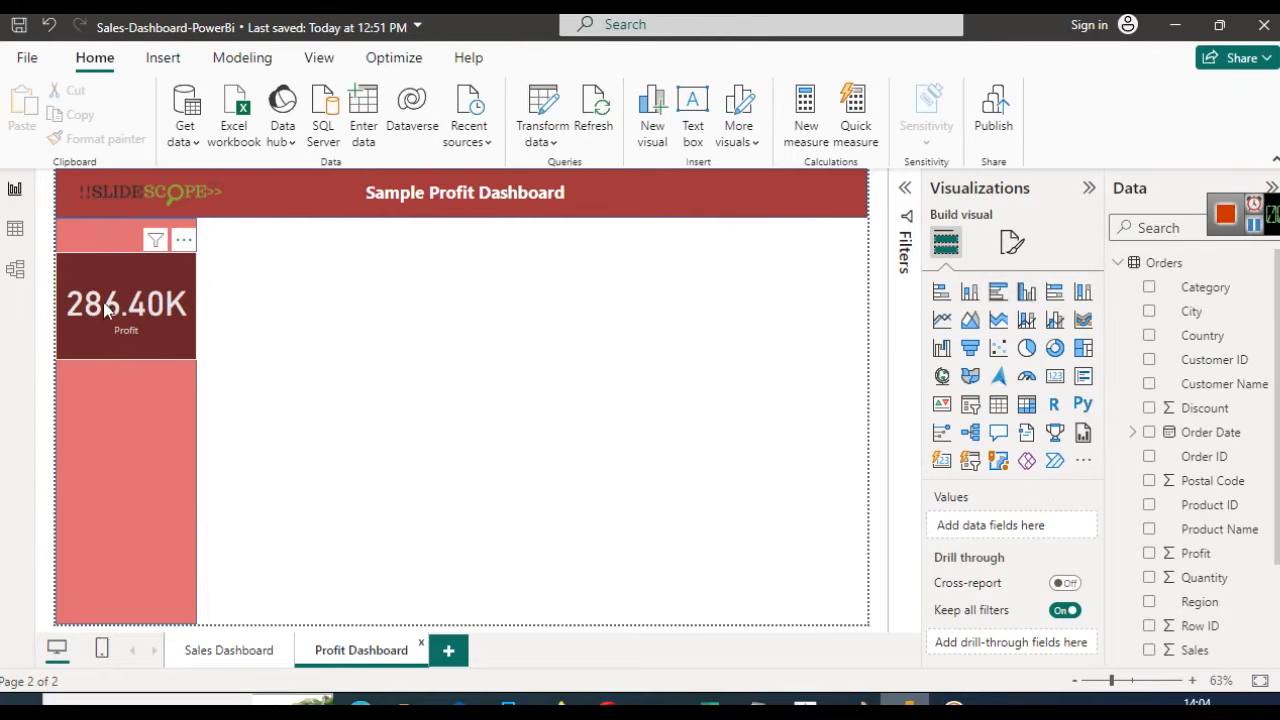
click(133, 290)
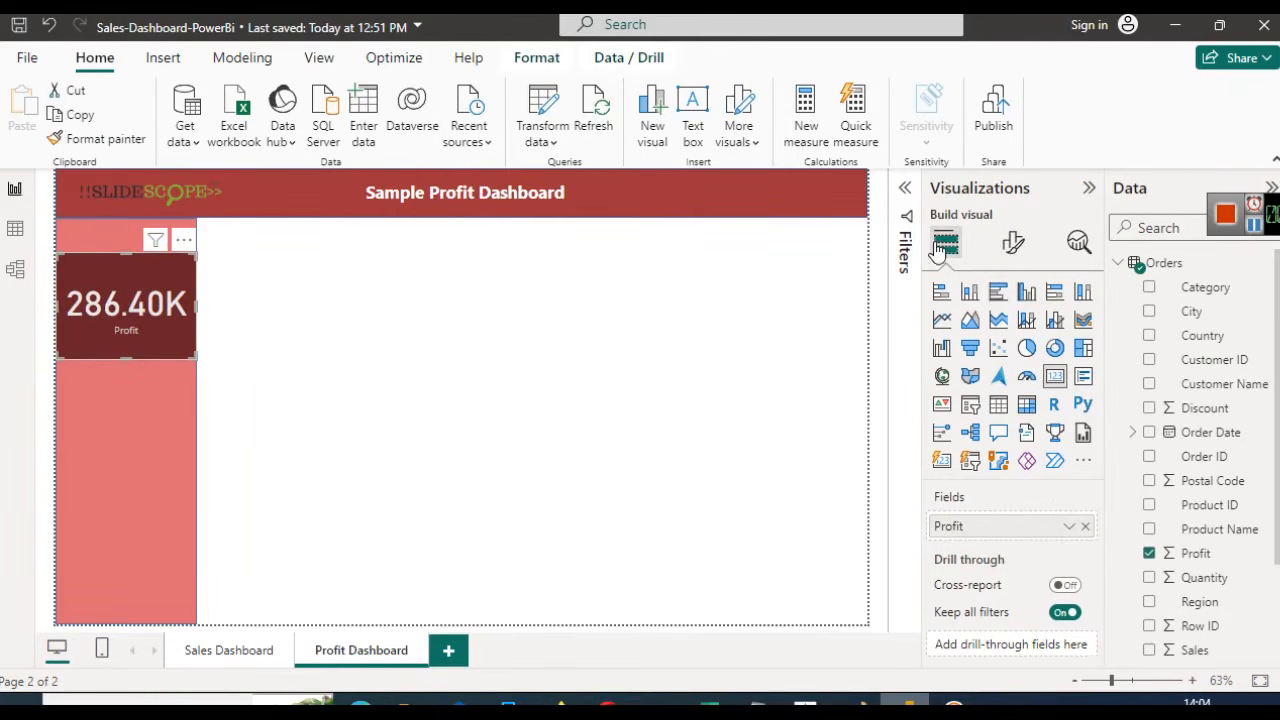
click(1013, 245)
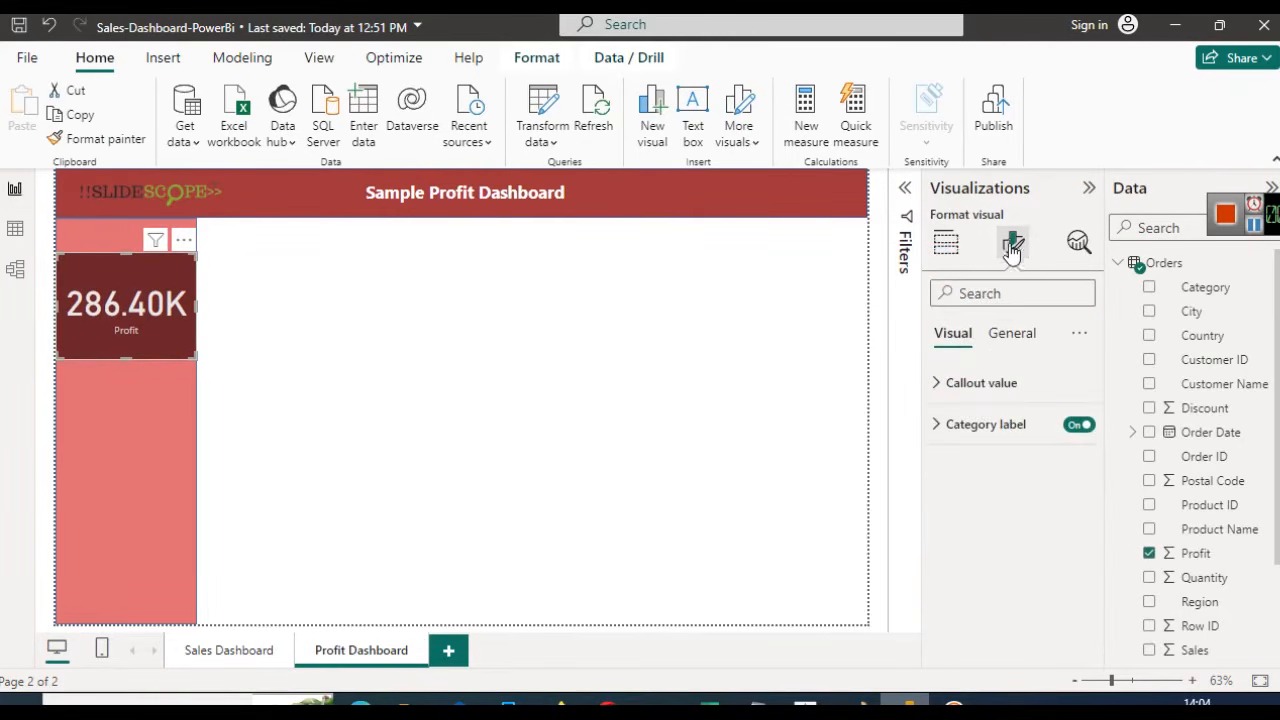
click(1011, 334)
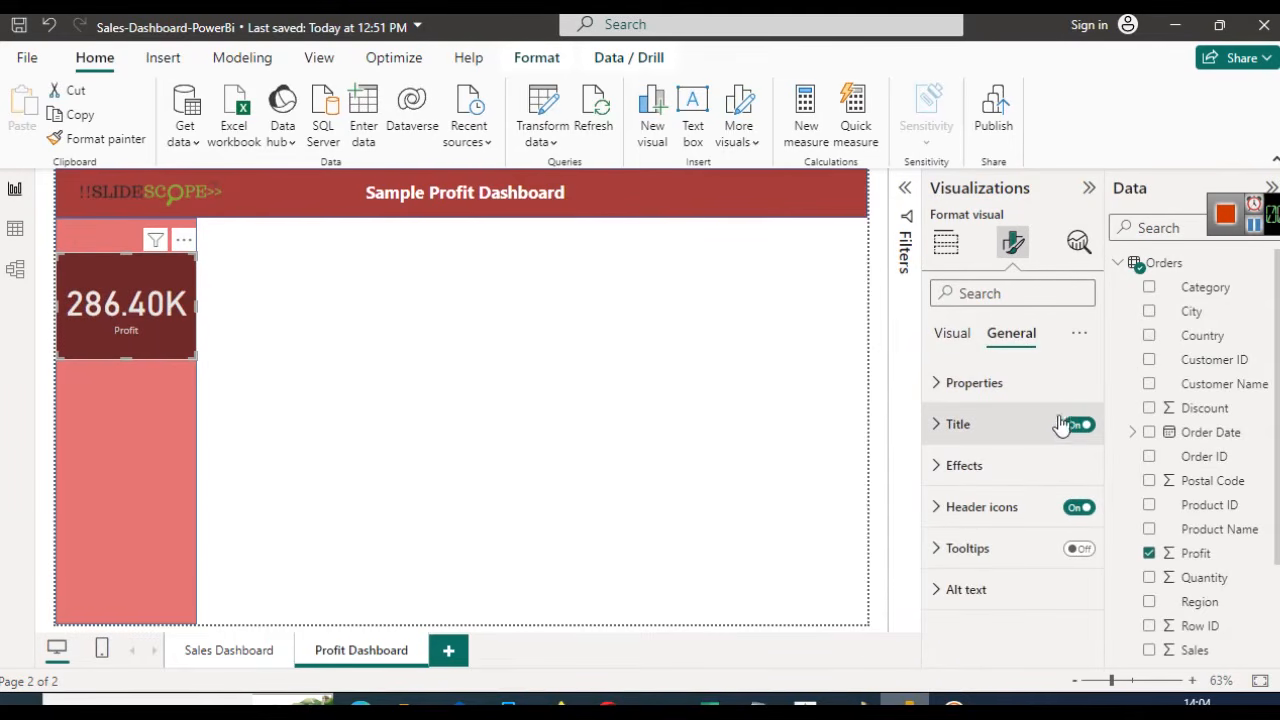
click(960, 425)
click(983, 520)
text(Total Profit)
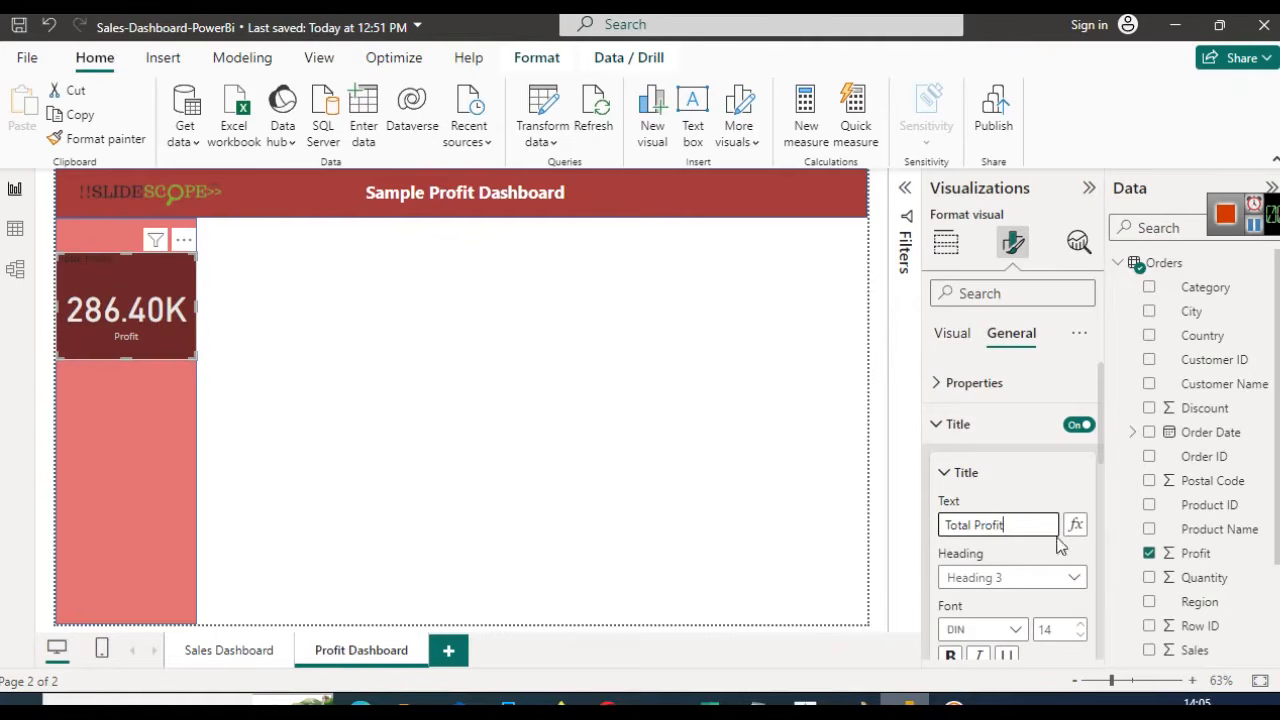
Set the Profit card's title font size to 18 and its text colour to the lightest grey
drag(1102, 453, 1099, 502)
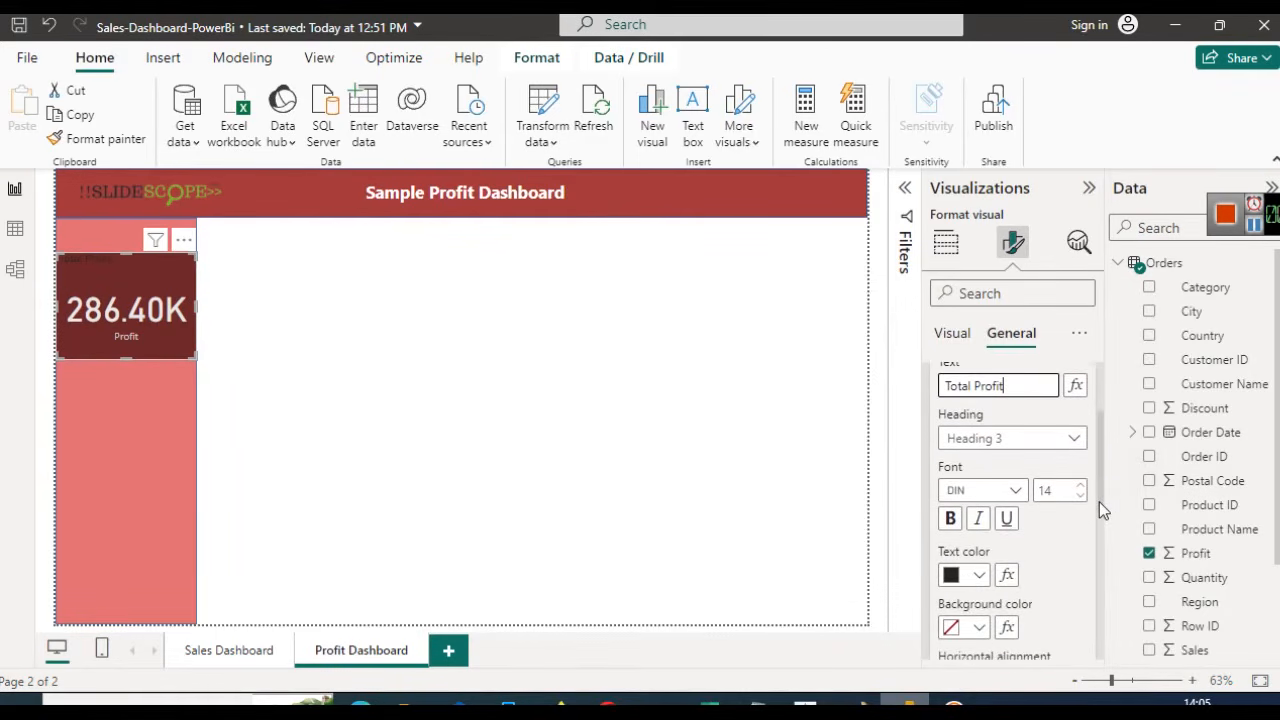
click(1058, 492)
text(18)
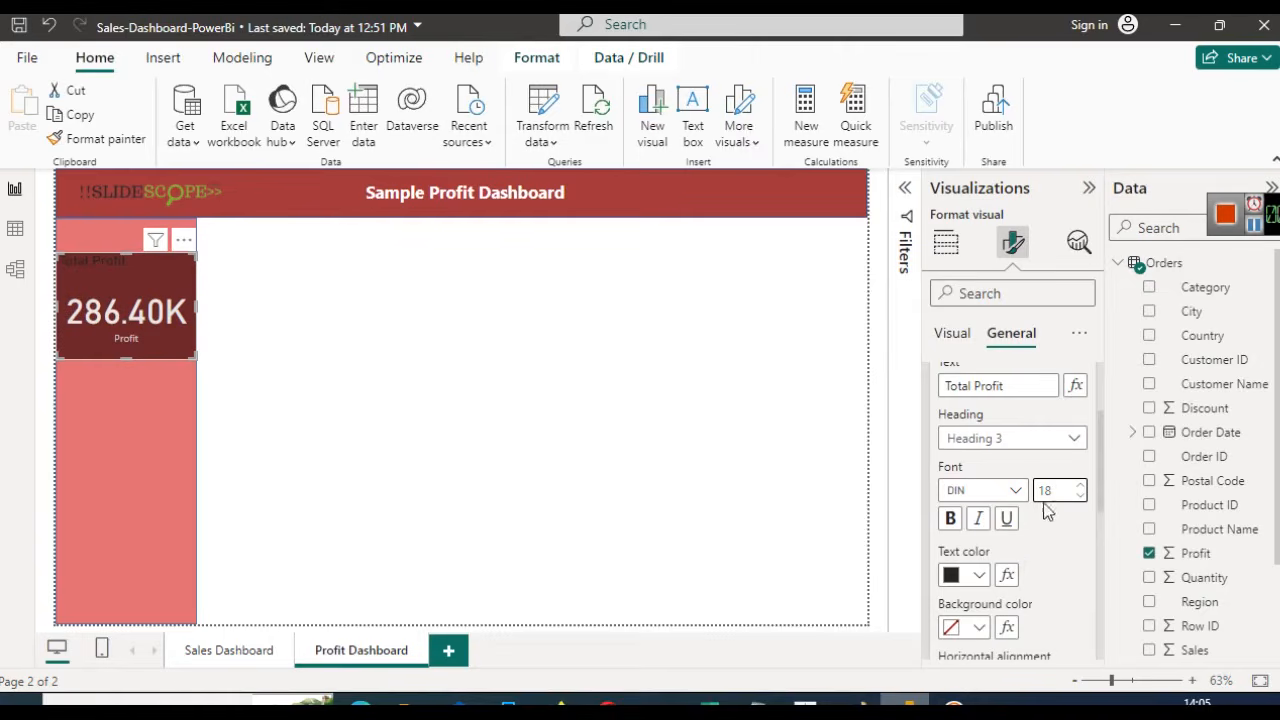
click(979, 576)
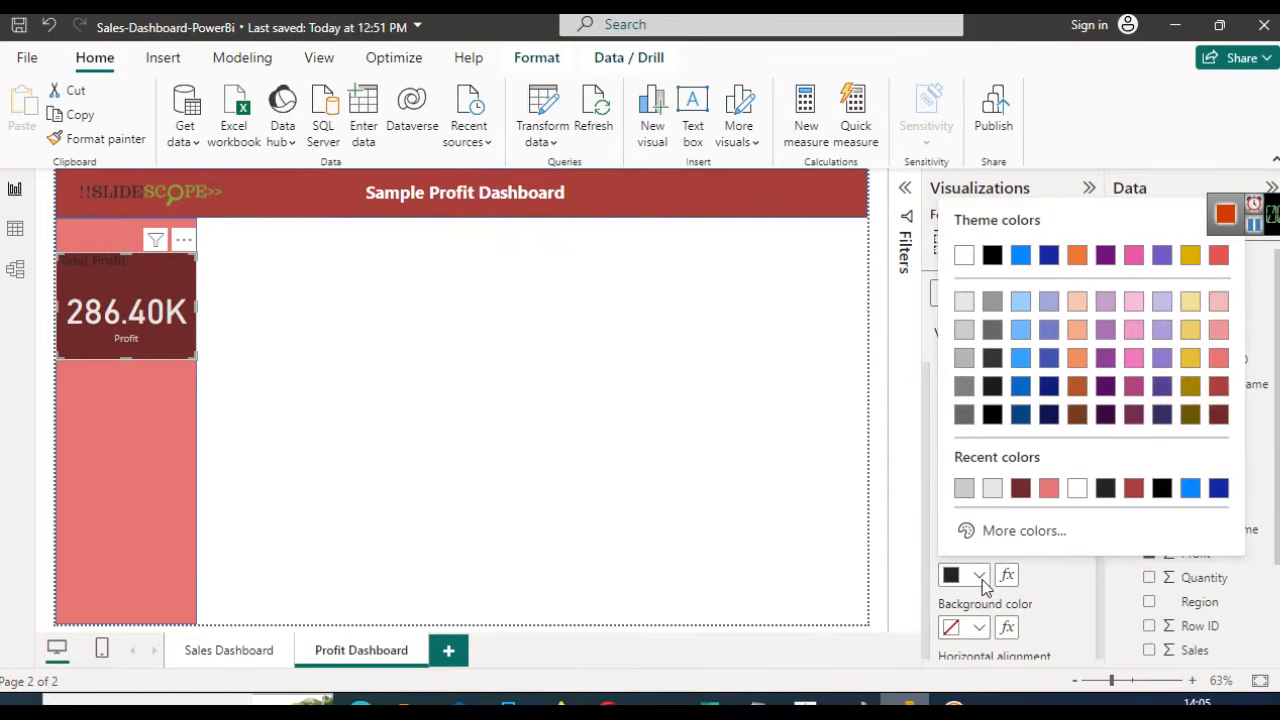
click(964, 303)
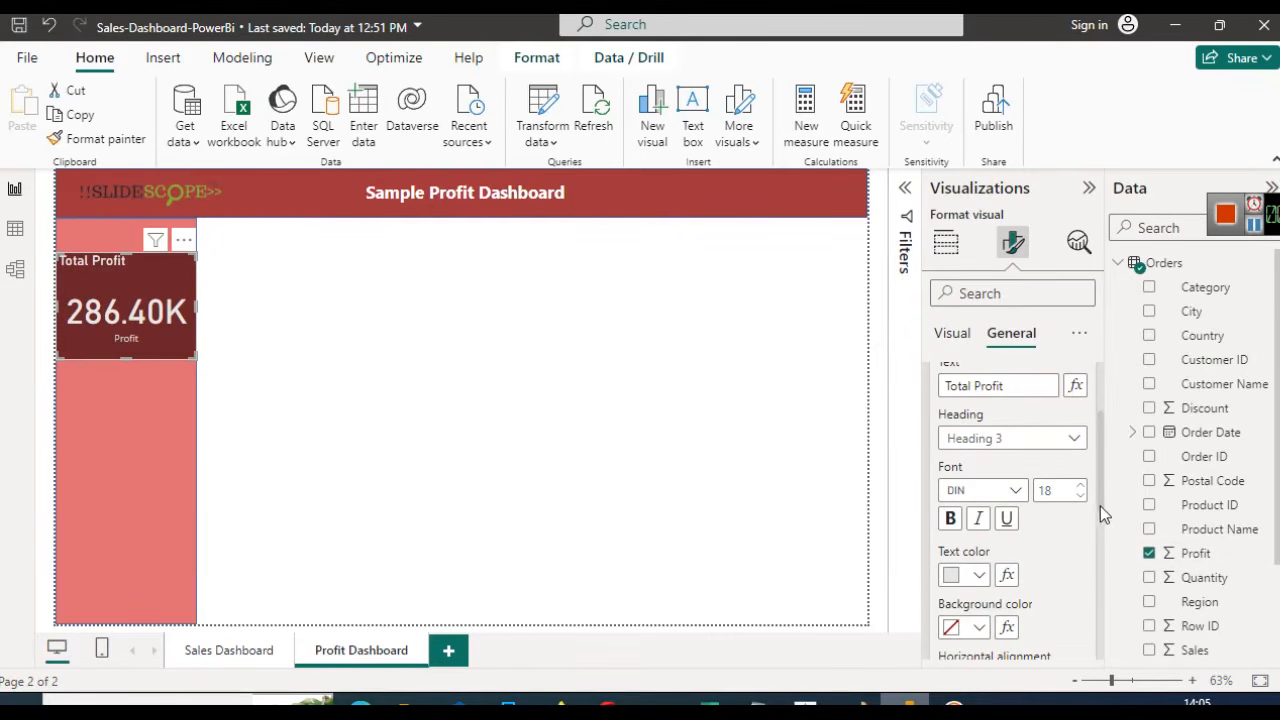
Centre the Profit card's title horizontally and turn on the divider beneath it
drag(1099, 503, 1096, 564)
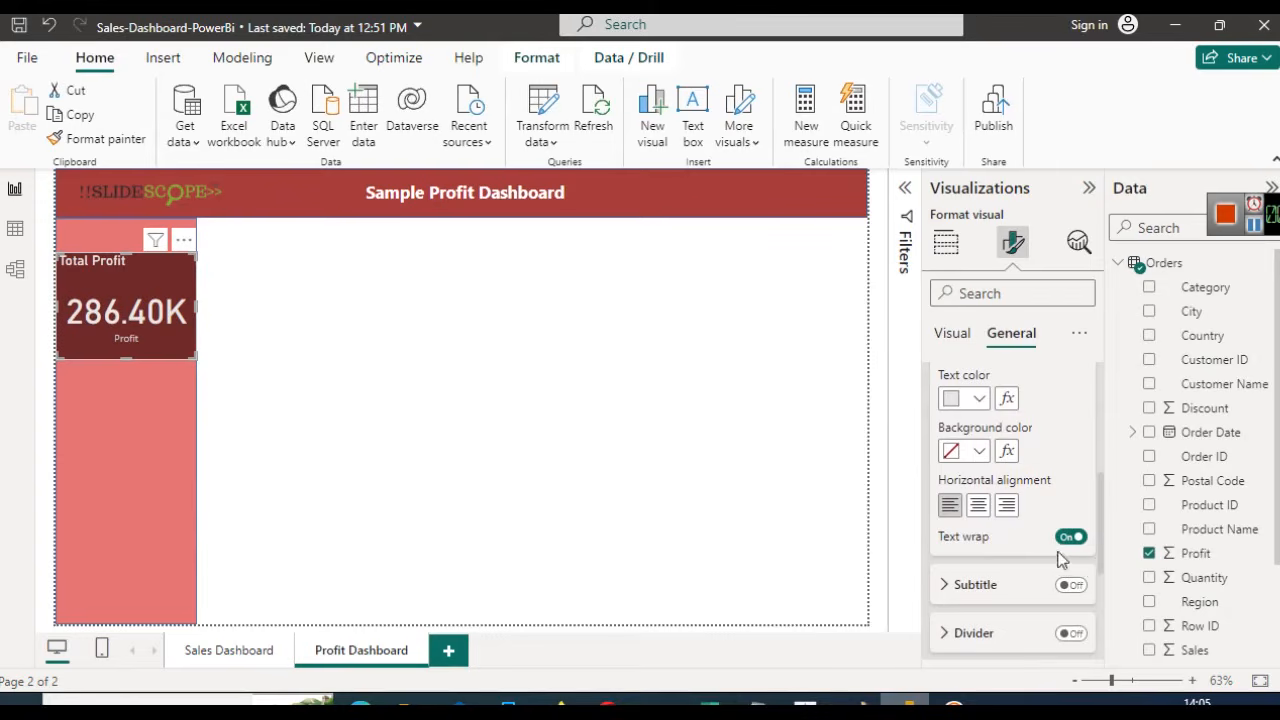
click(979, 506)
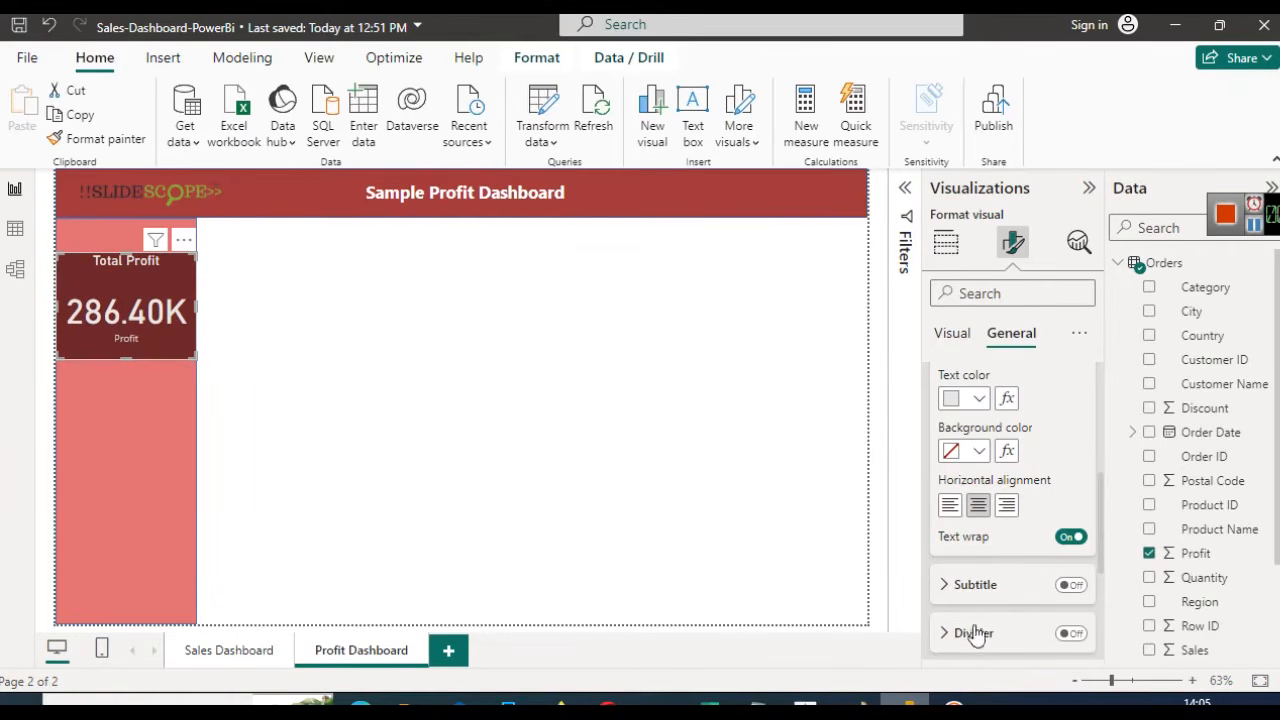
click(1070, 635)
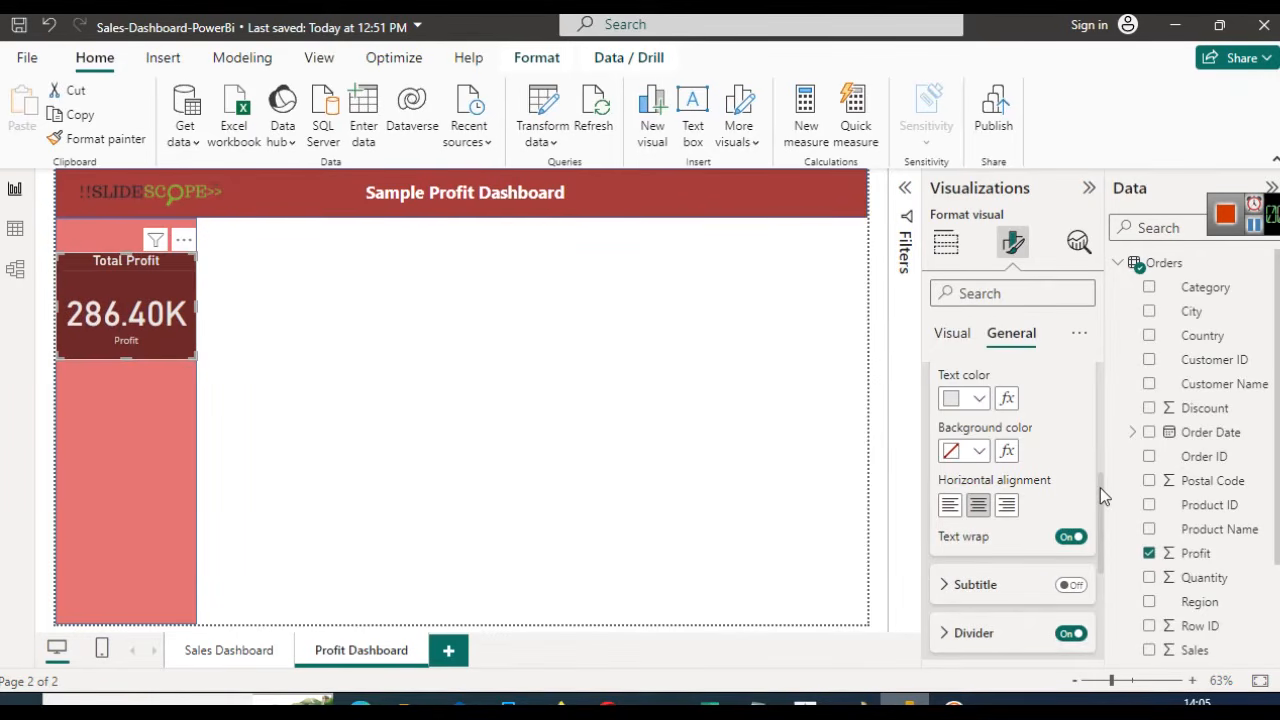
Set the colour of the Profit card's title divider to white
drag(1100, 485, 1094, 537)
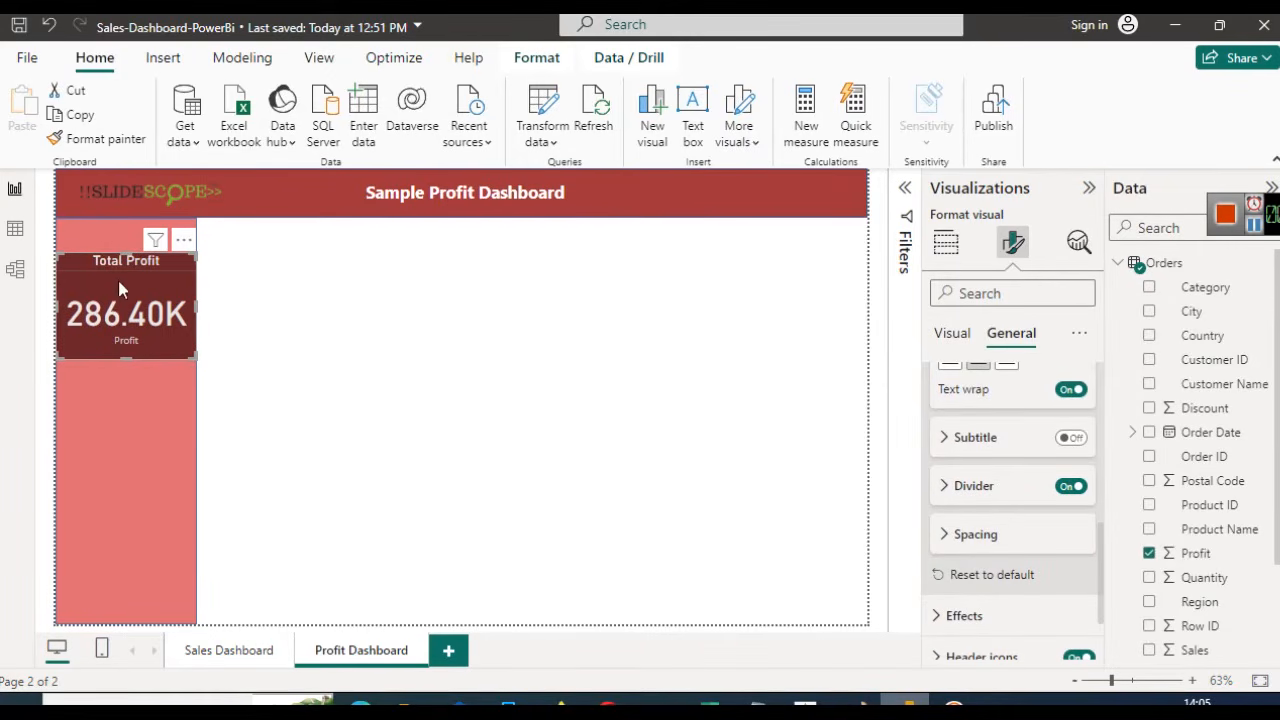
click(946, 486)
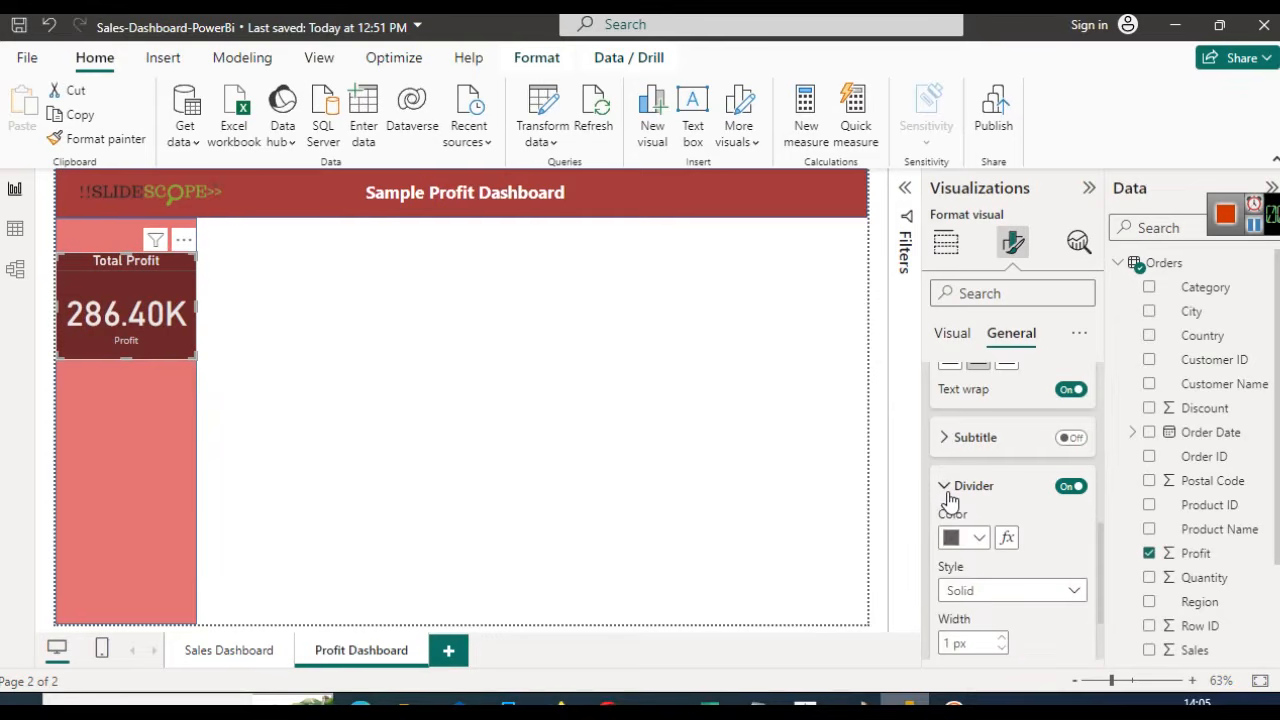
click(979, 539)
click(965, 219)
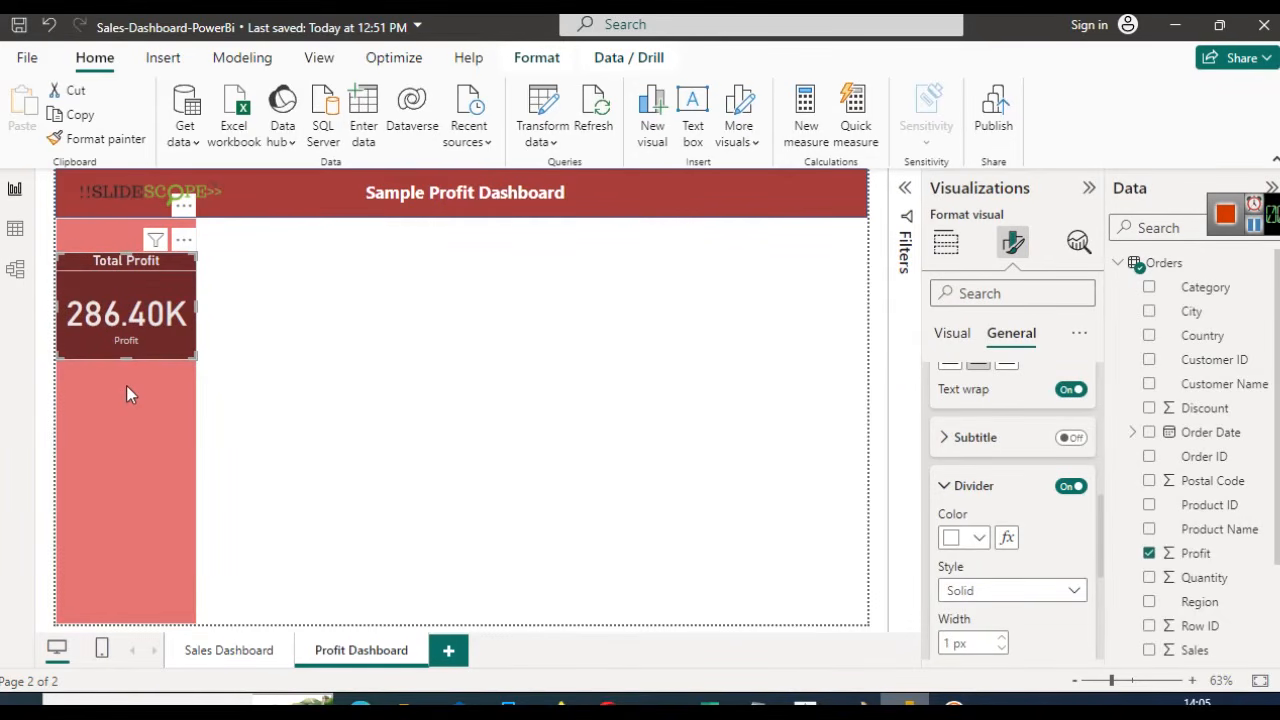
click(353, 421)
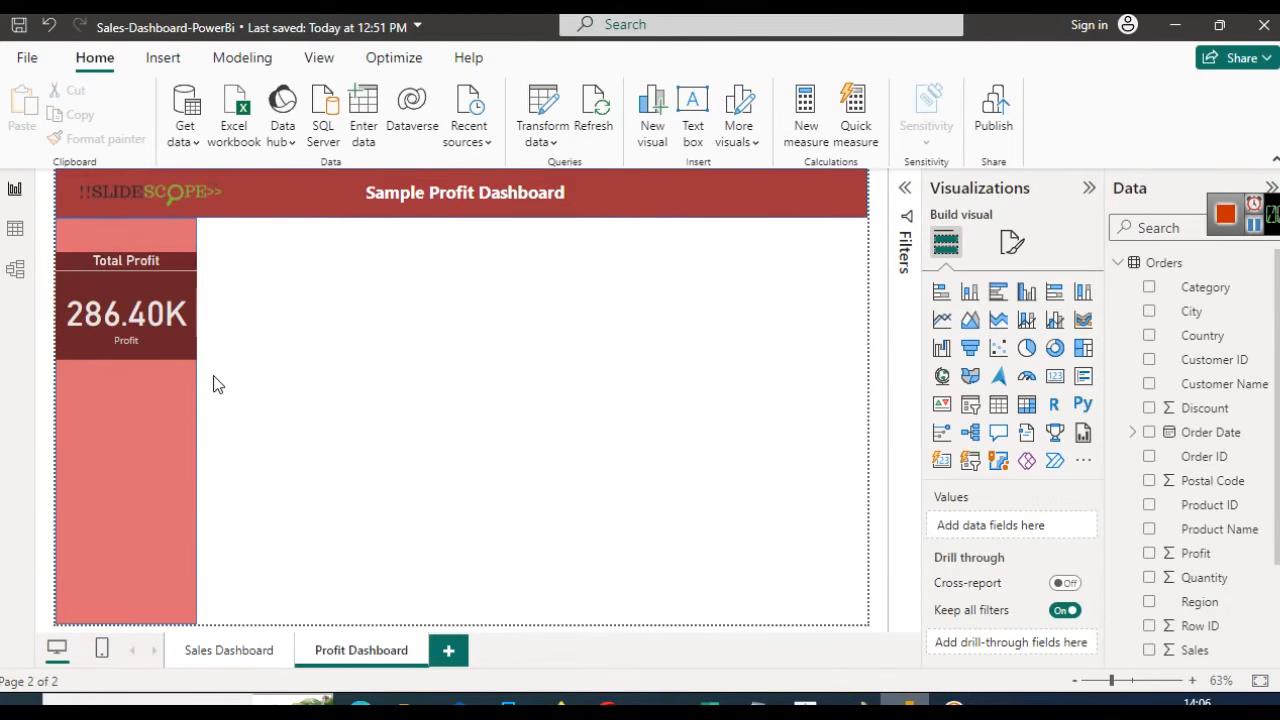
Reduce the Profit card's height slightly by raising its lower edge, keeping its upper edge in place
click(114, 310)
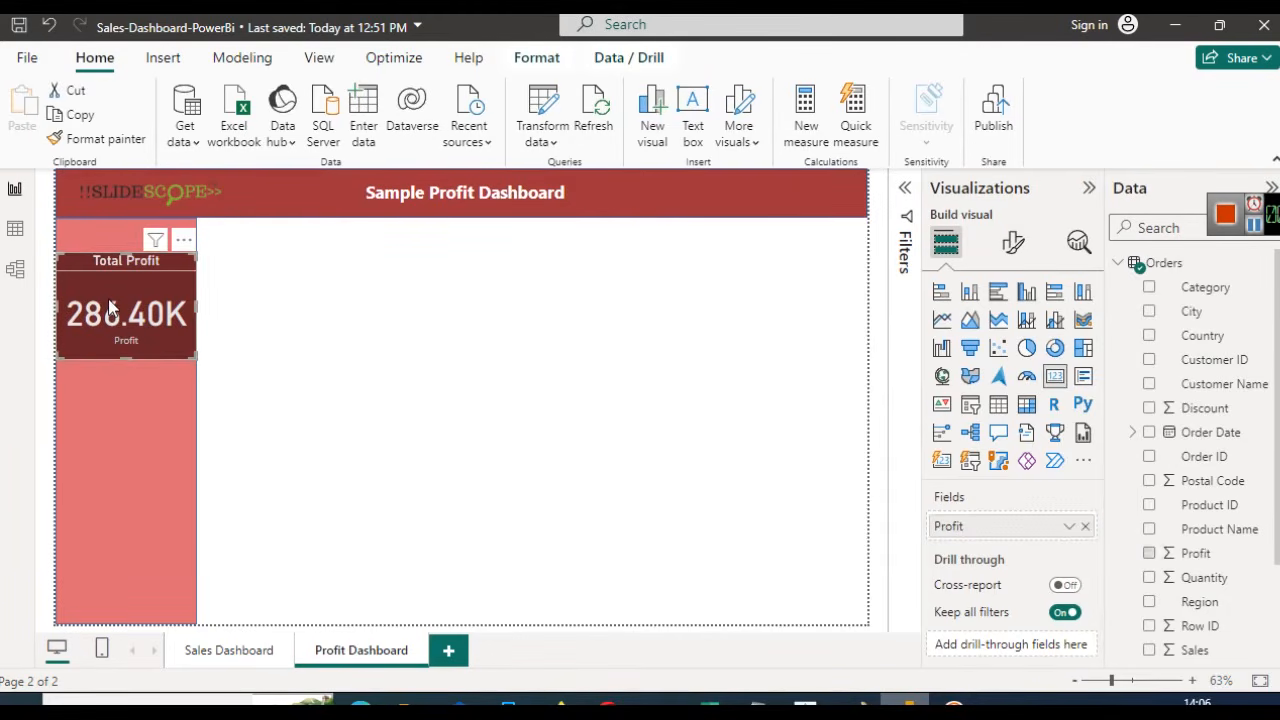
drag(122, 360, 118, 336)
click(125, 361)
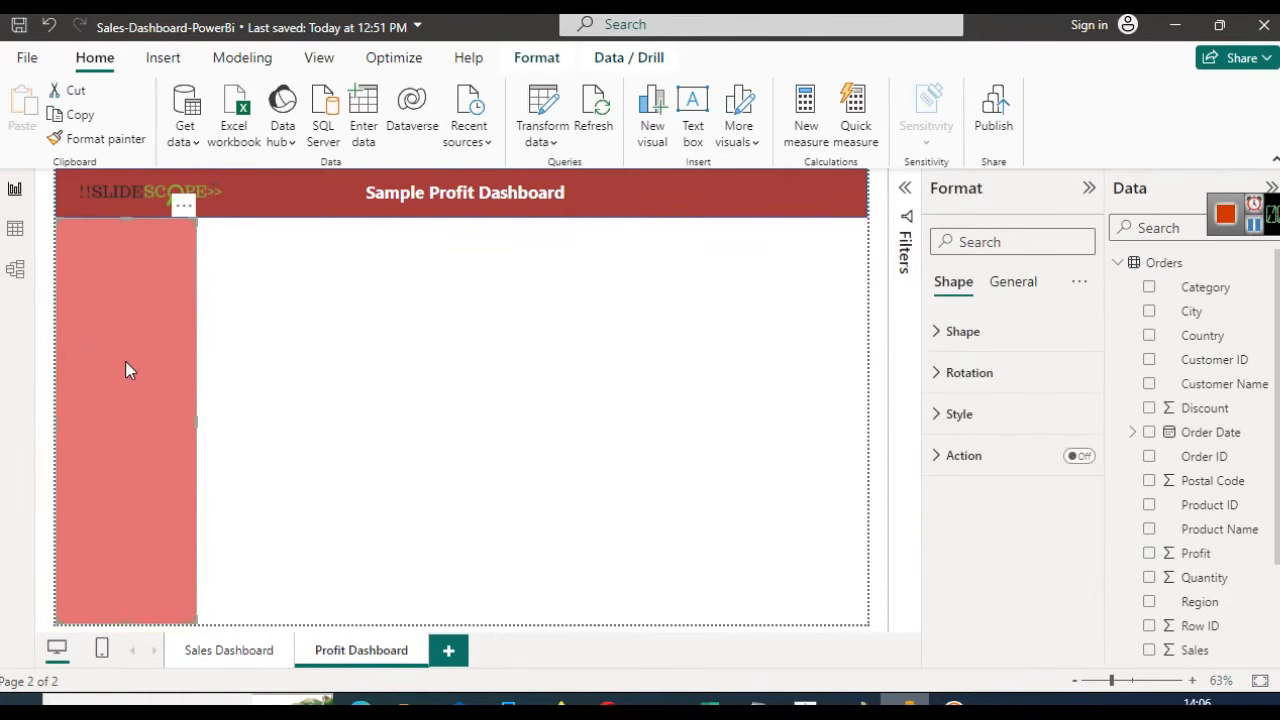
click(405, 308)
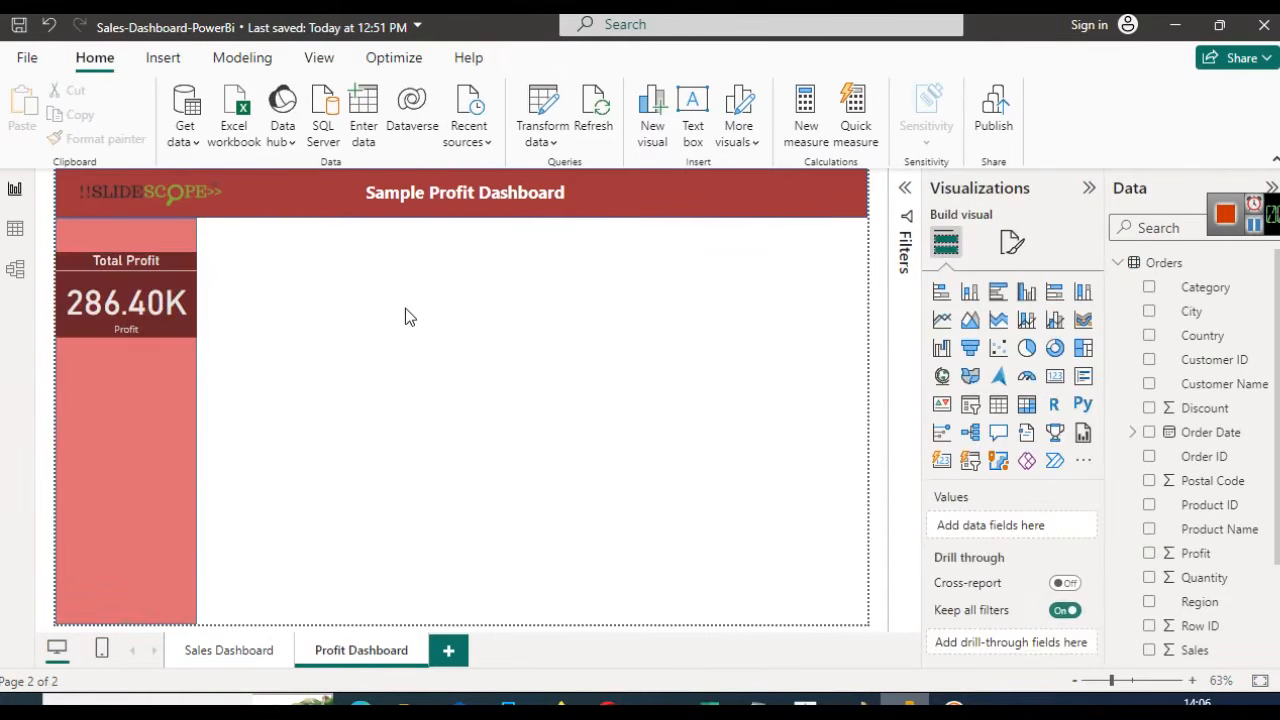
Copy the Total Profit card as a visual
right_click(147, 299)
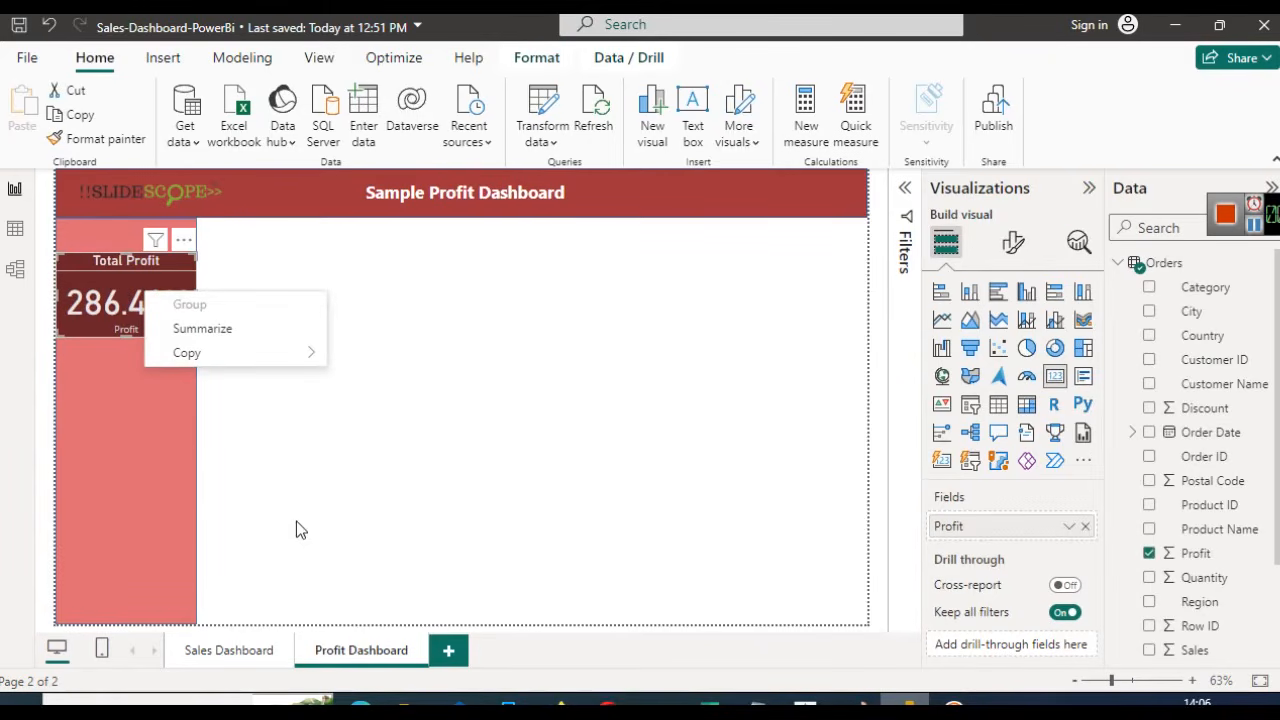
mouse_move(272, 360)
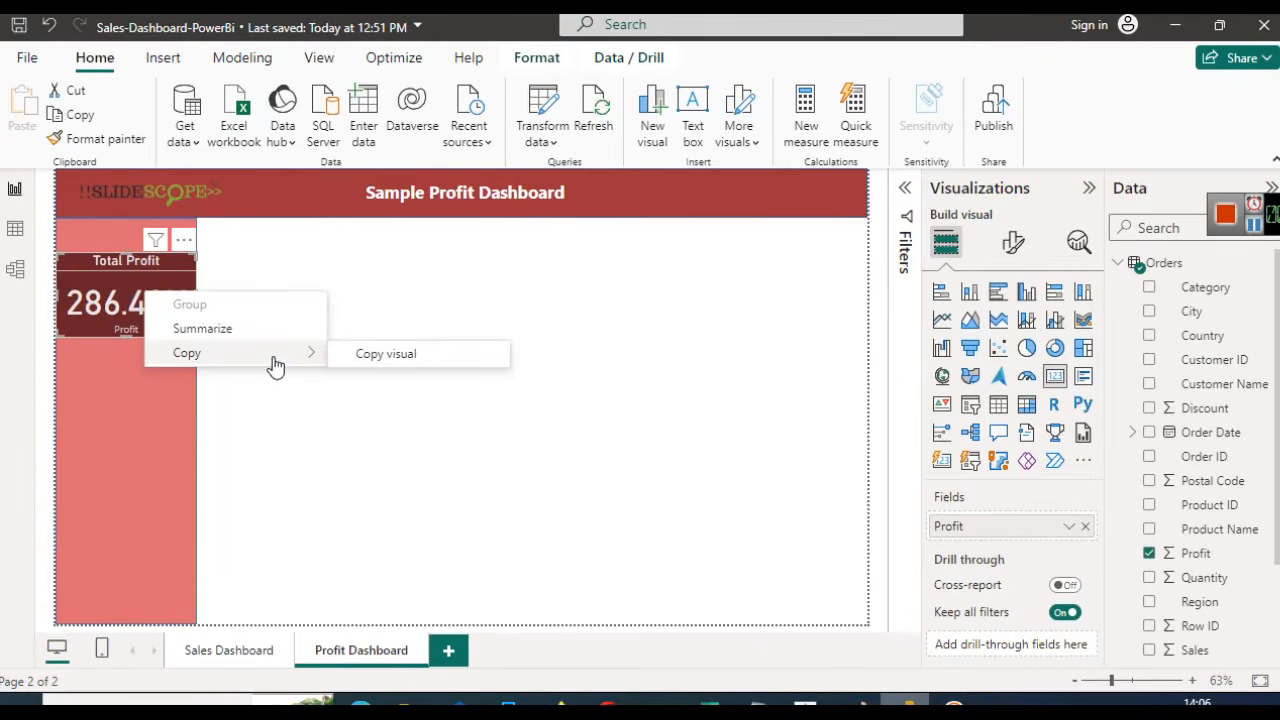
Duplicate the Total Profit card and place the copy directly below the original in the sidebar
click(108, 308)
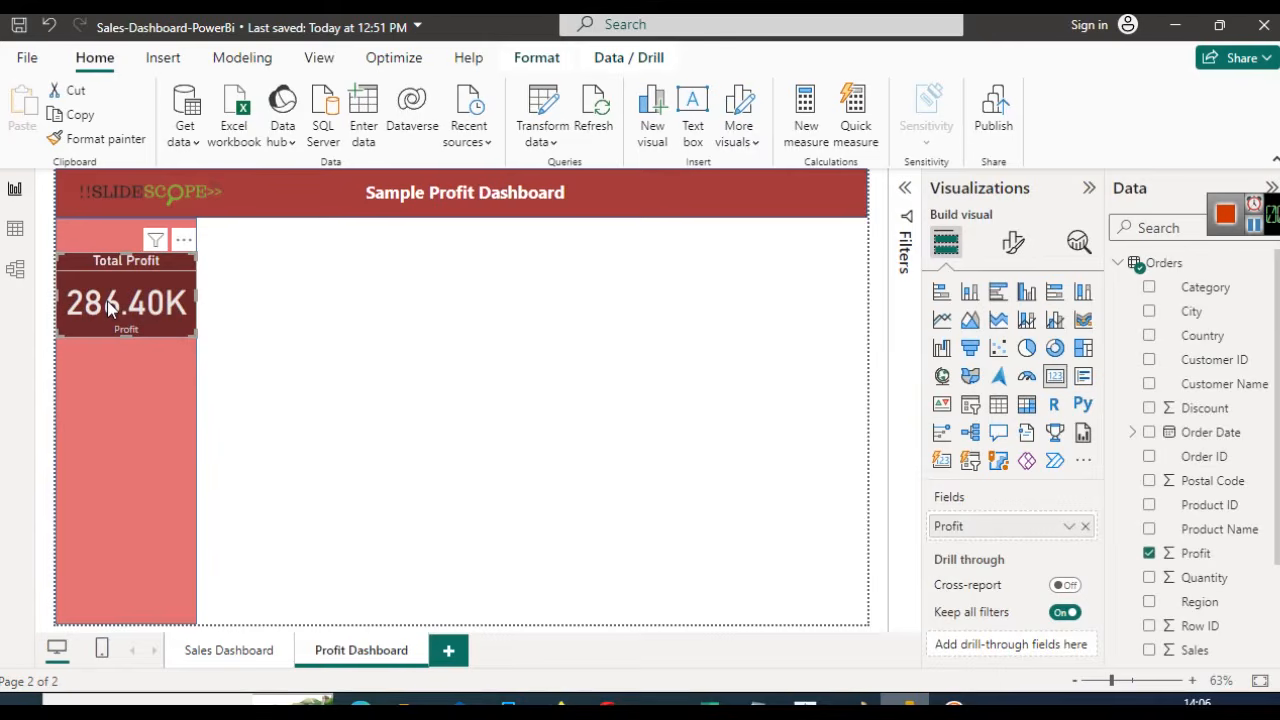
key(ctrl+c)
click(89, 486)
key(ctrl+v)
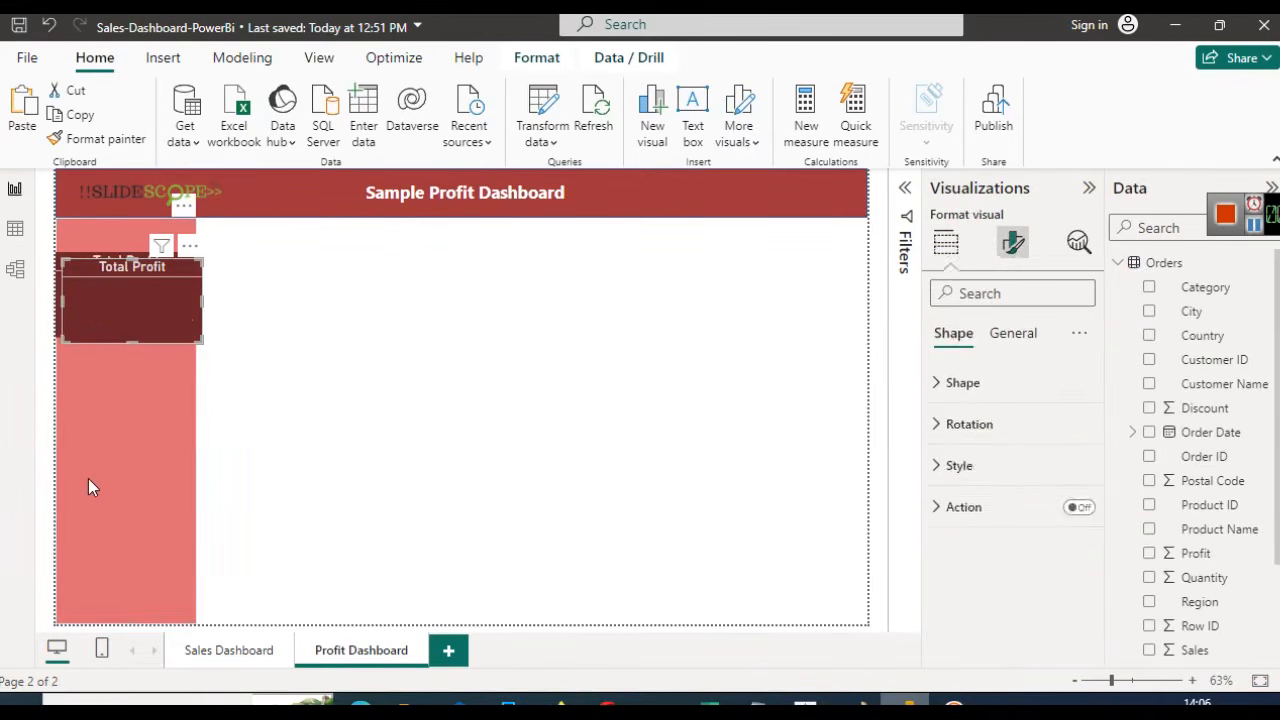
drag(125, 288, 106, 380)
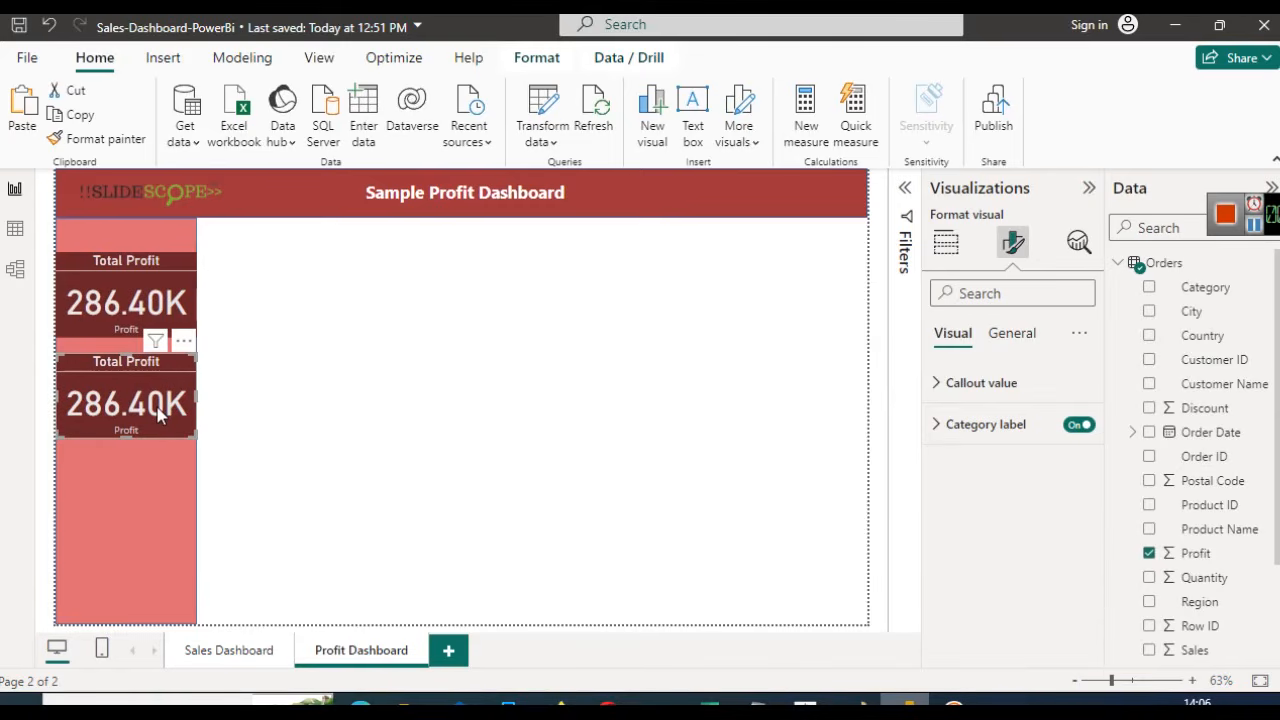
click(474, 405)
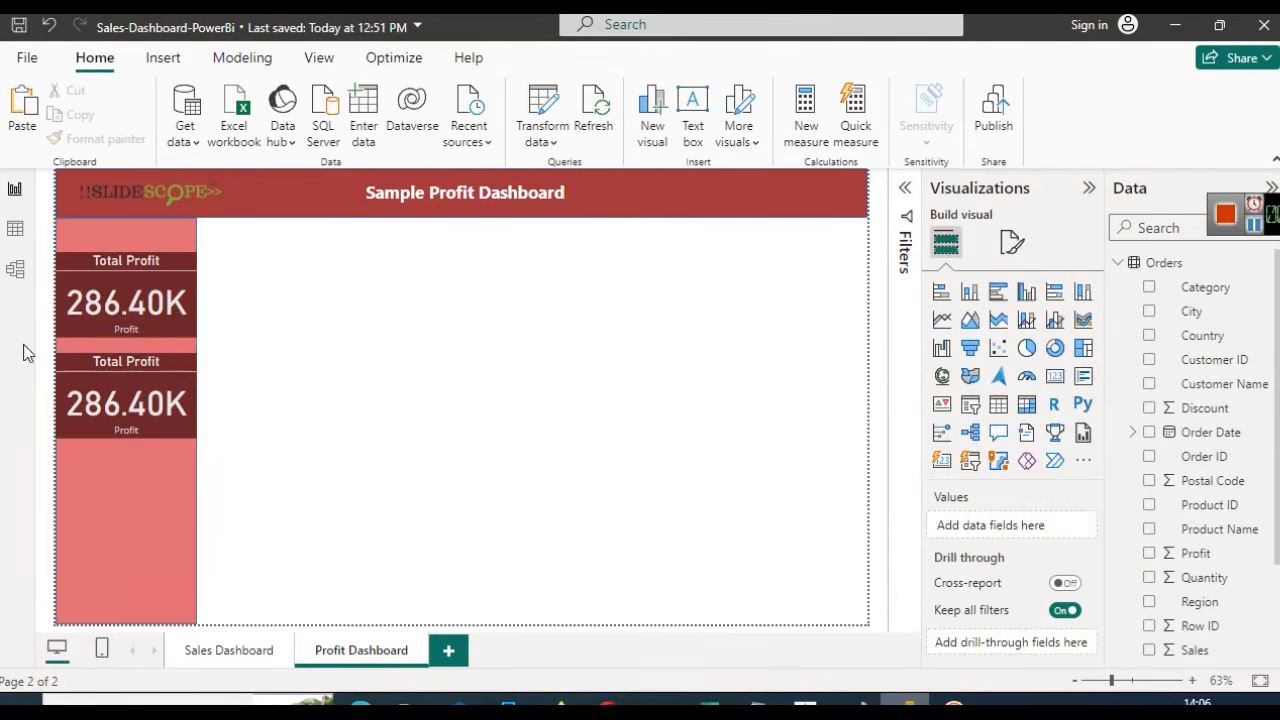
Change the aggregation of the Profit field in the lower Total Profit card to Average
click(94, 391)
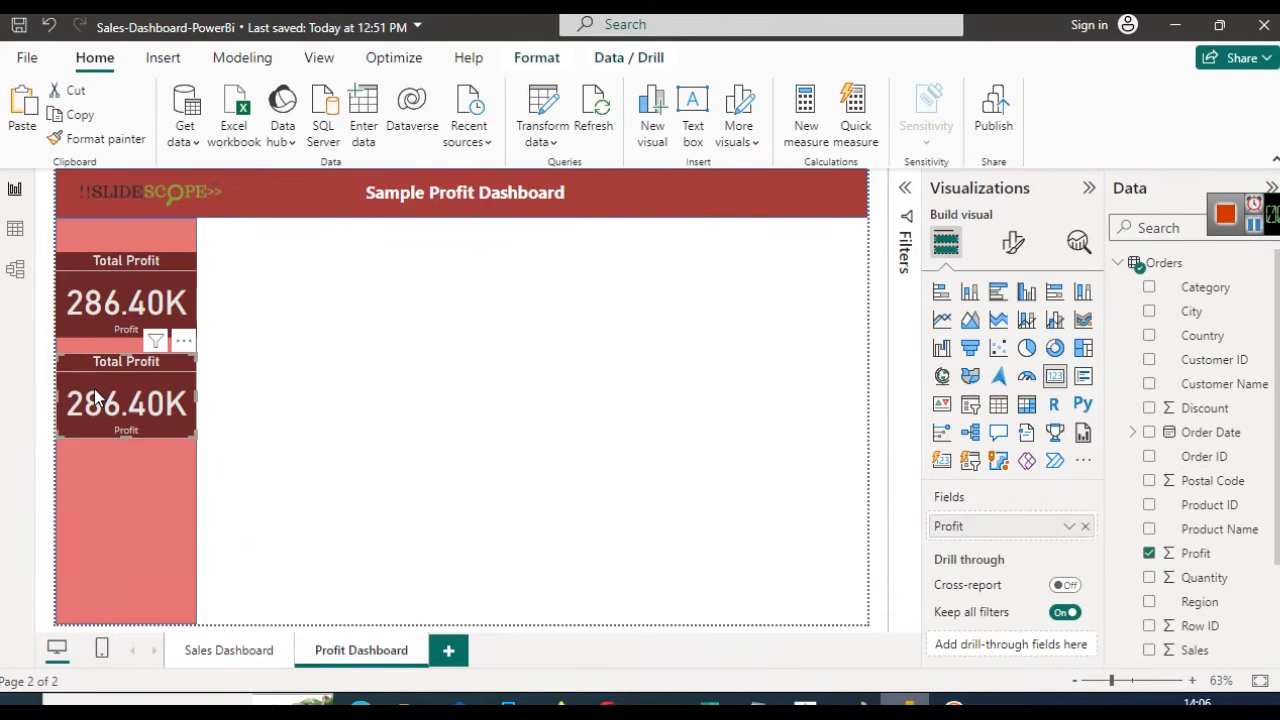
click(1070, 530)
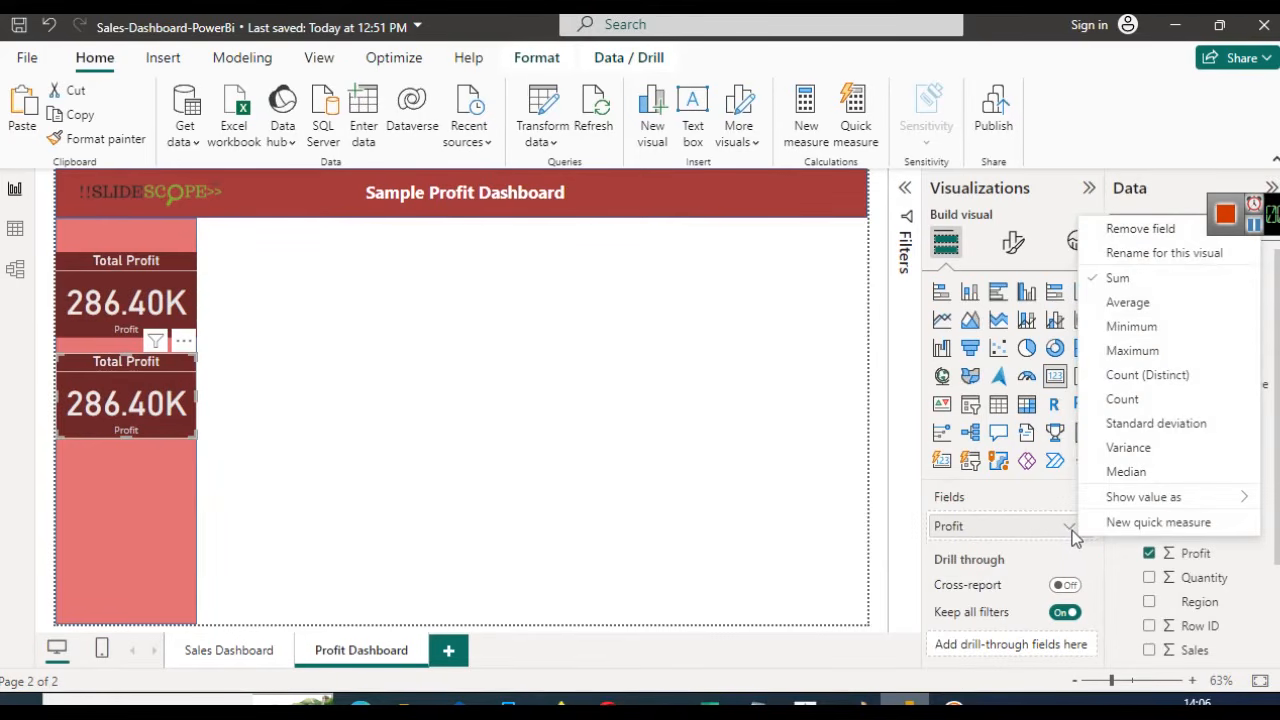
click(1166, 302)
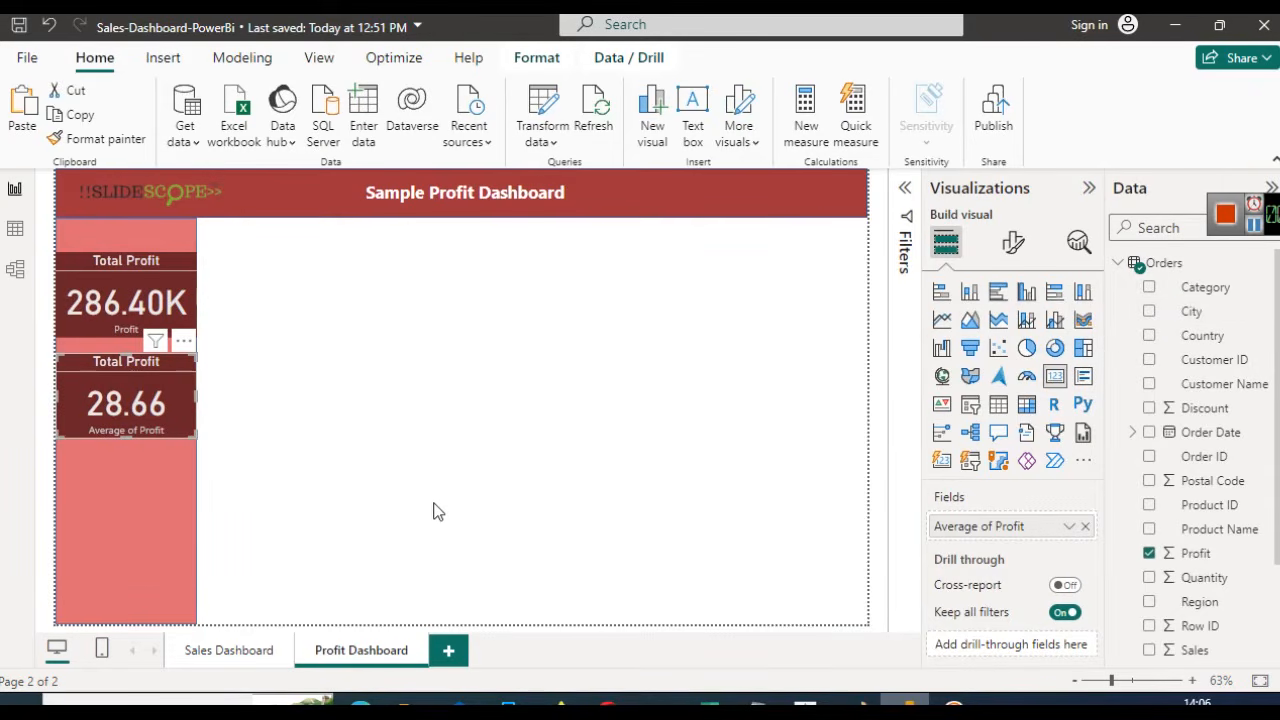
Switch to the Sample - Superstore workbook in Excel, examine the Profit column on the Orders sheet, and return to the Power BI report
mouse_move(707, 706)
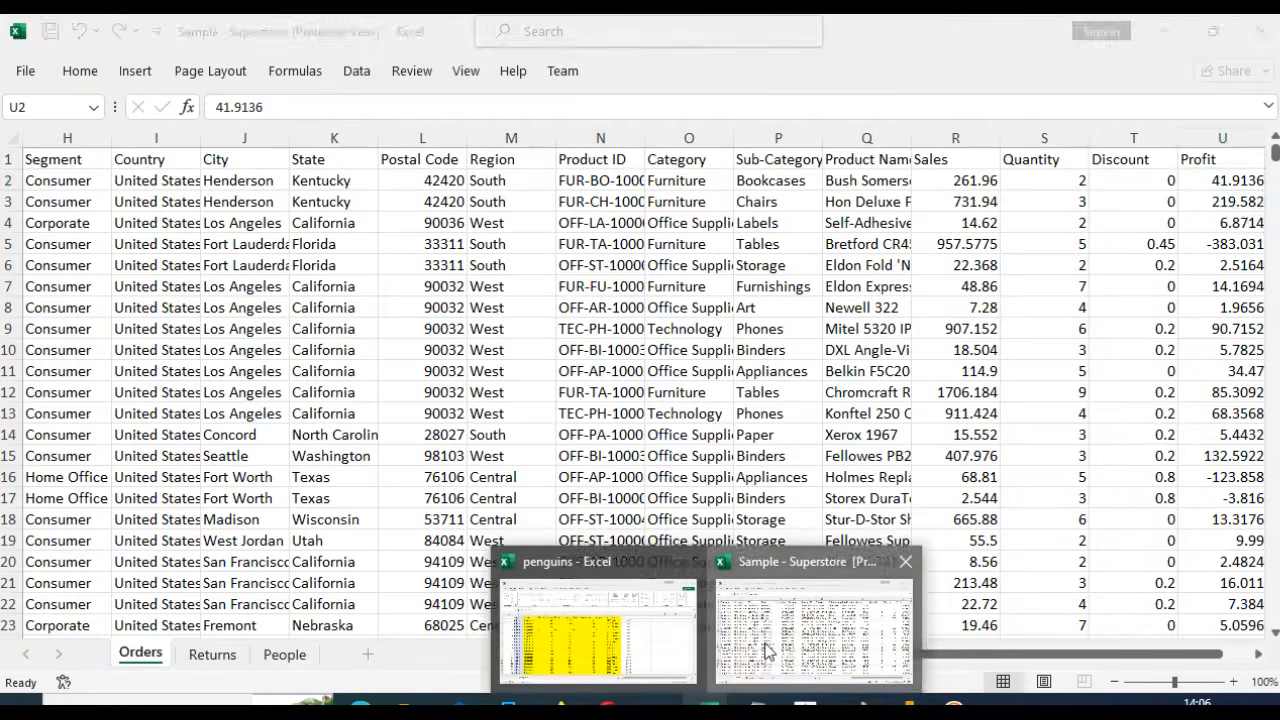
click(768, 651)
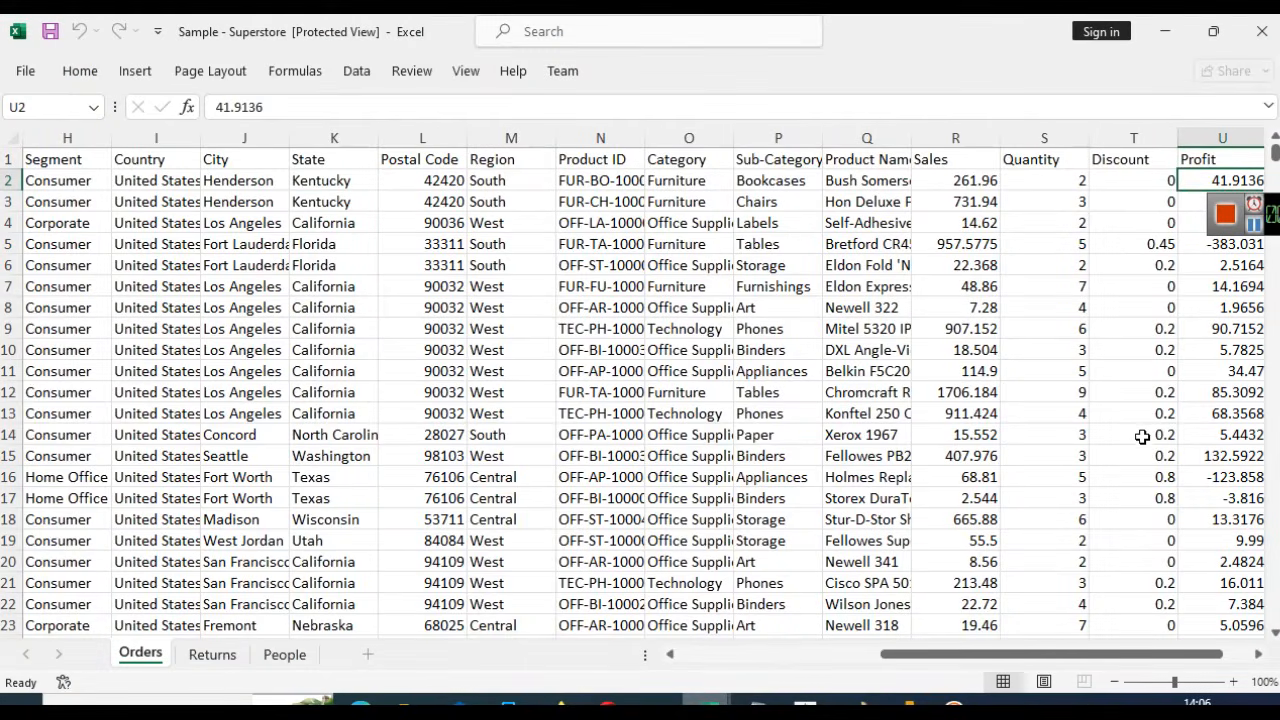
drag(1140, 657, 1175, 656)
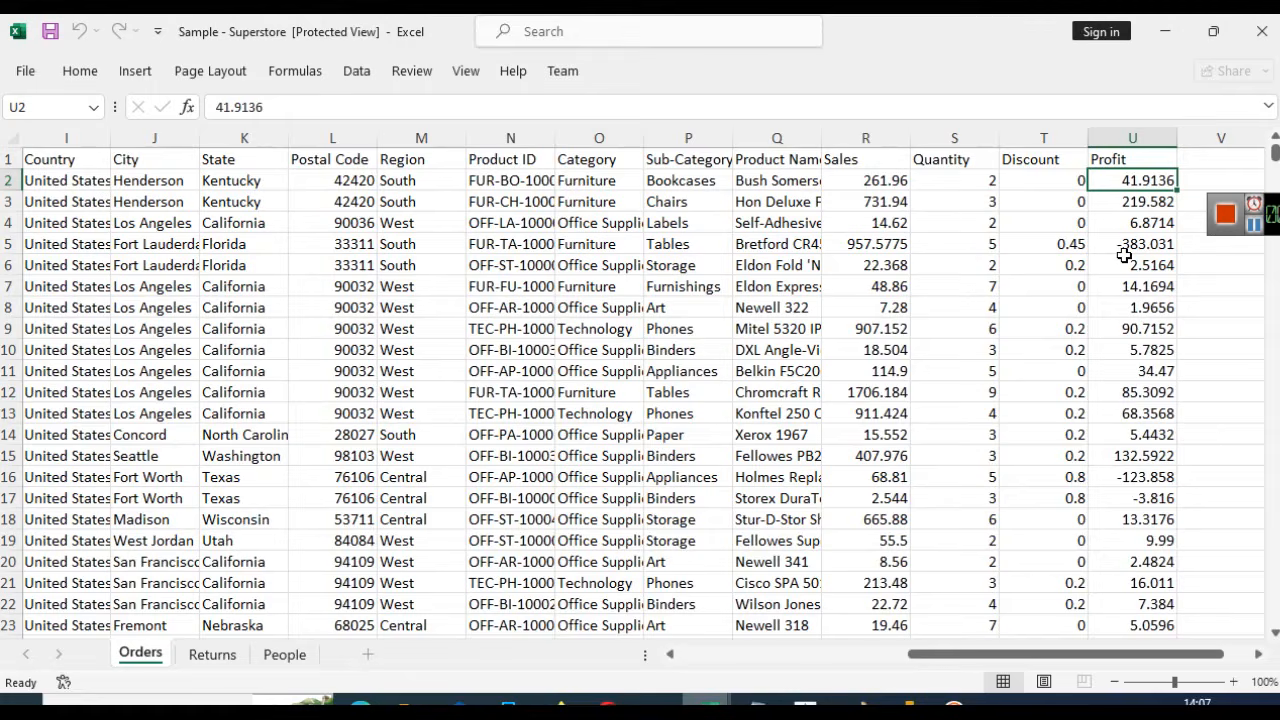
click(1165, 31)
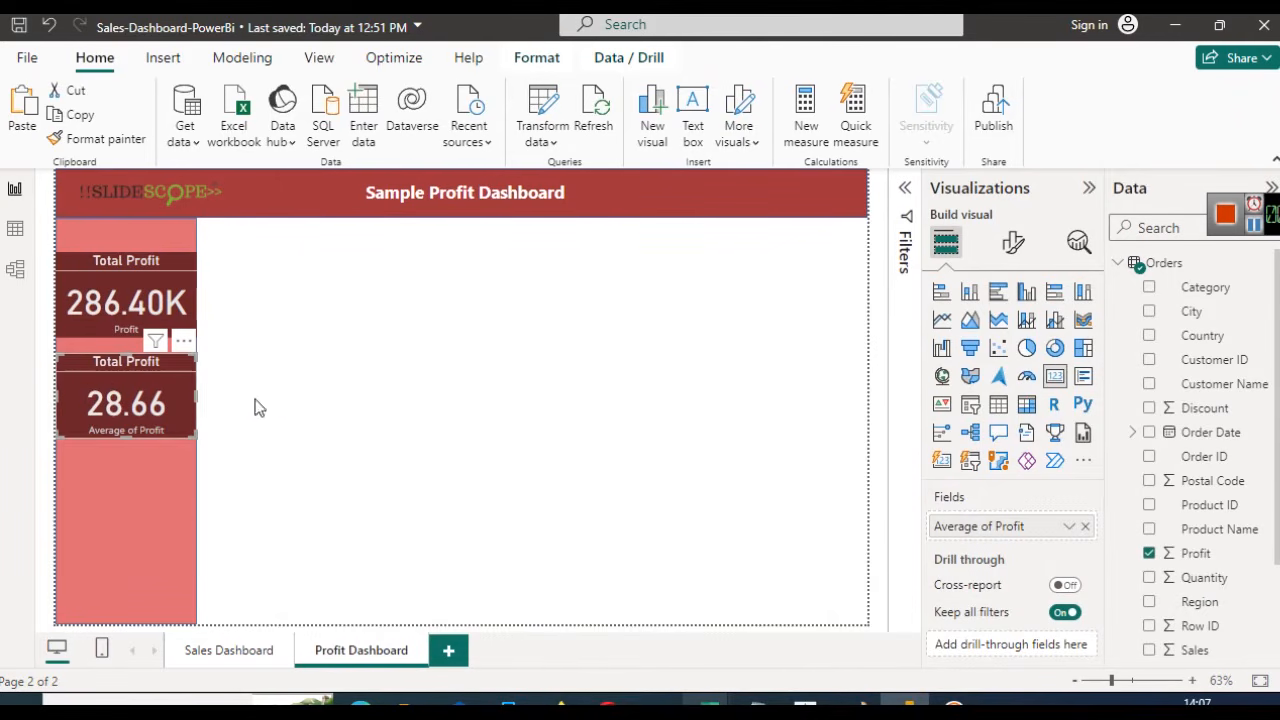
Change the title text of the average card to "Average Profit"
click(1010, 245)
click(1006, 338)
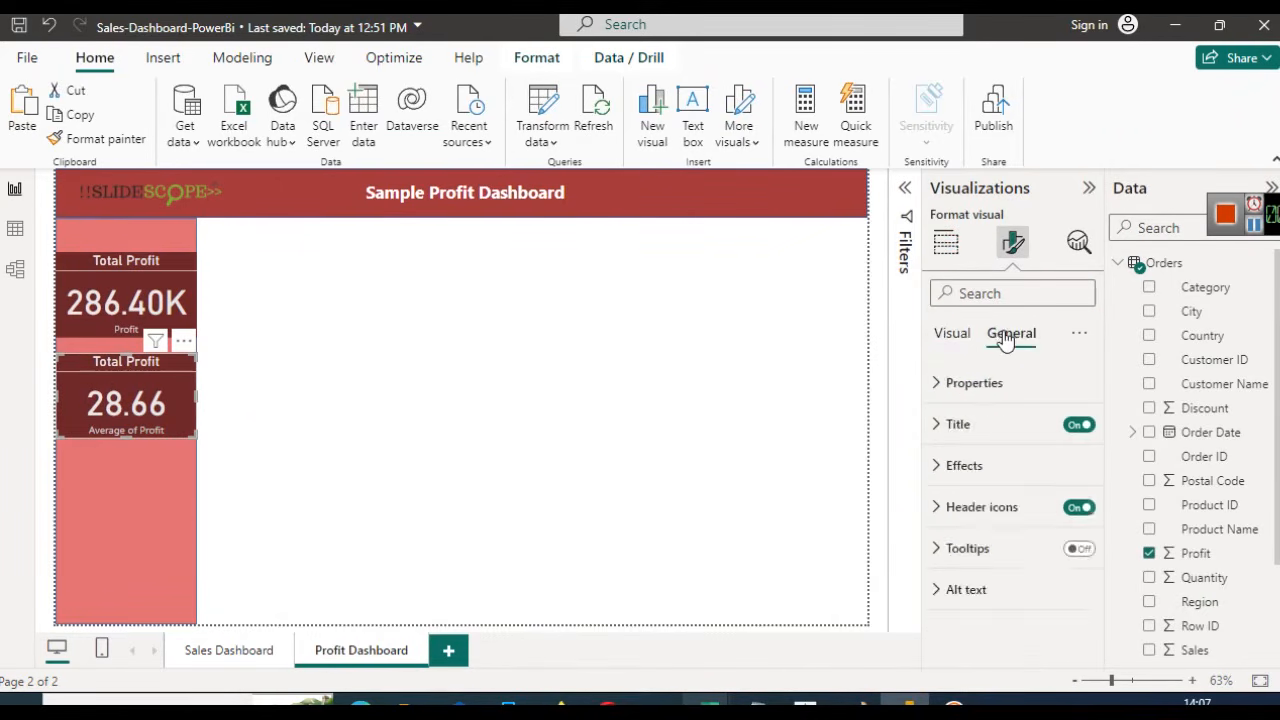
click(970, 426)
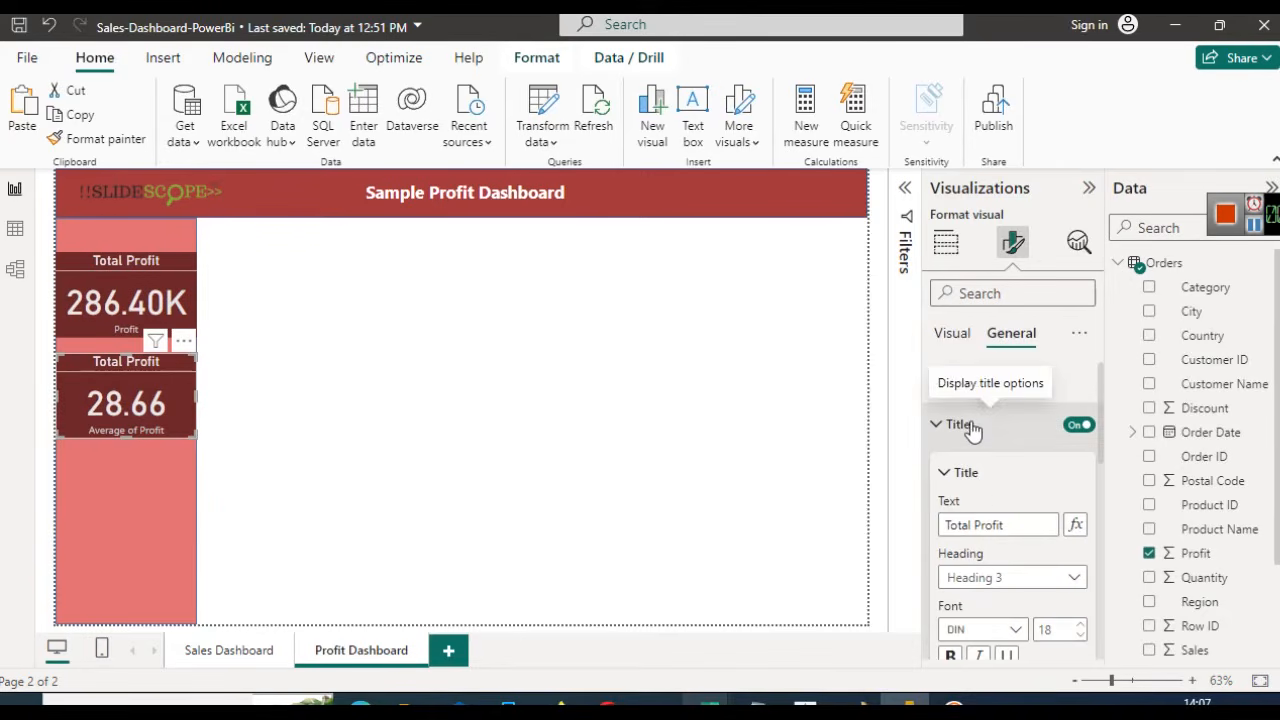
double_click(969, 527)
text(Ave)
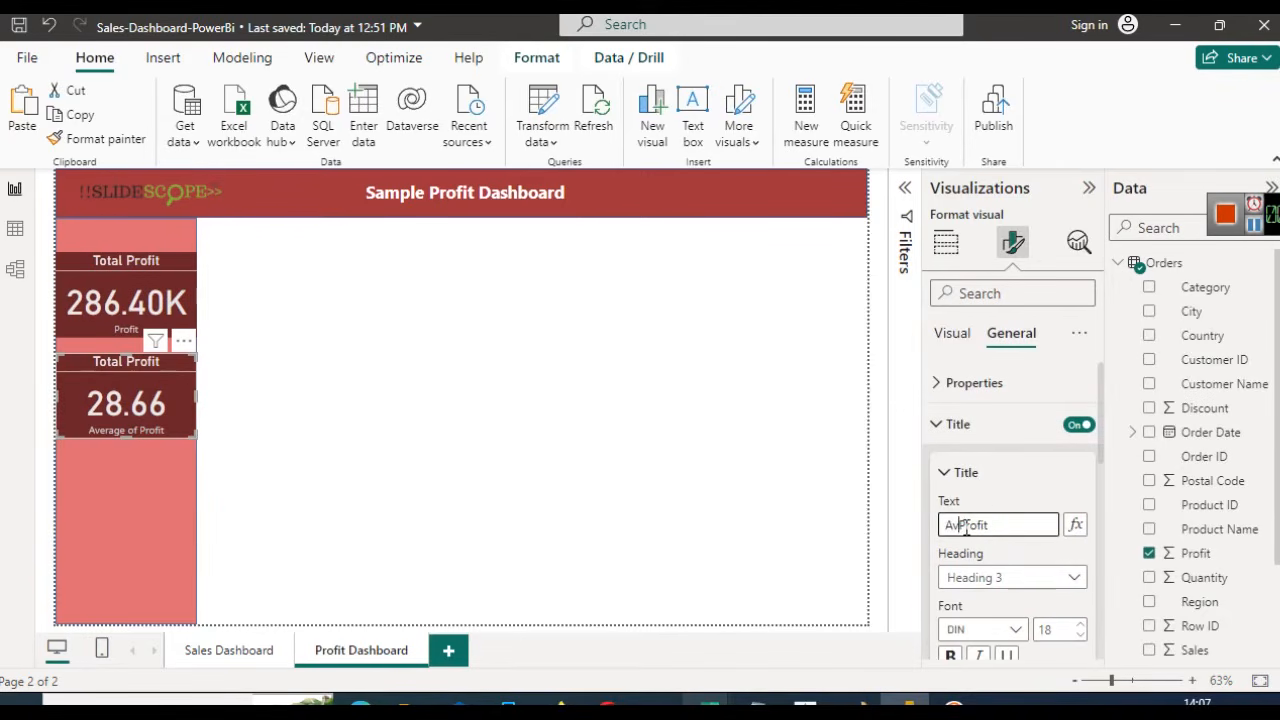
text(rage)
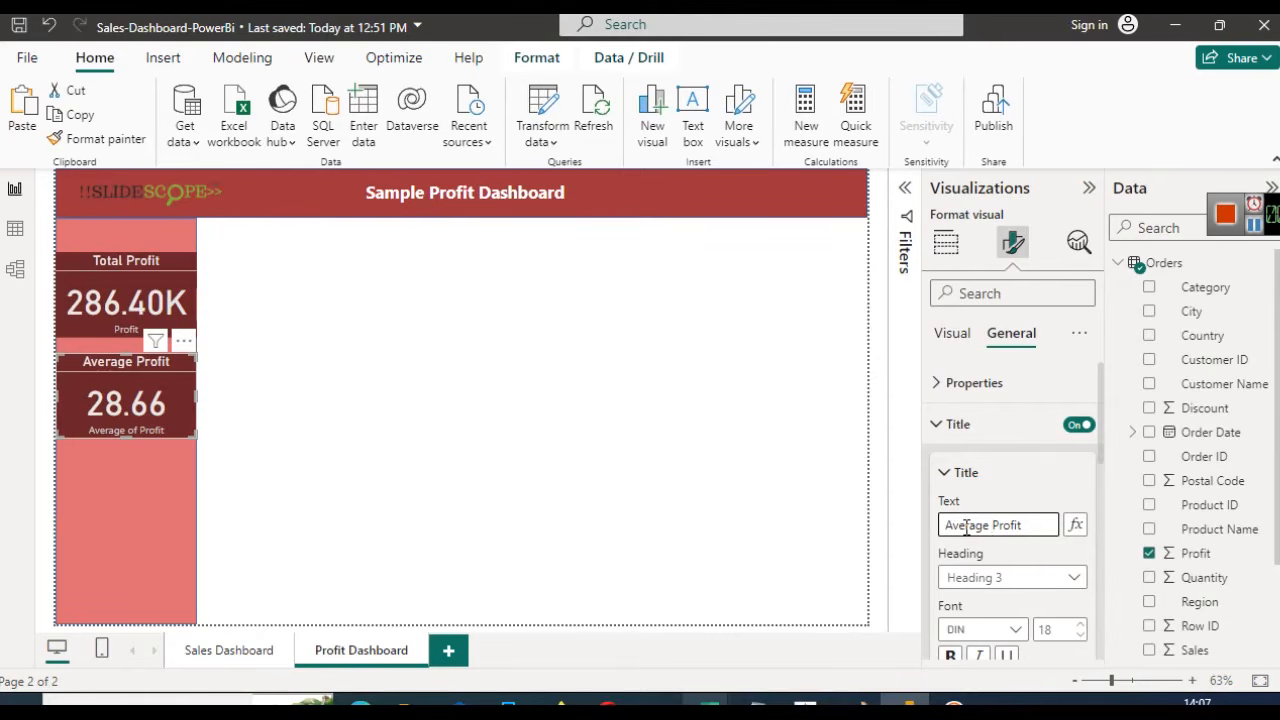
click(571, 466)
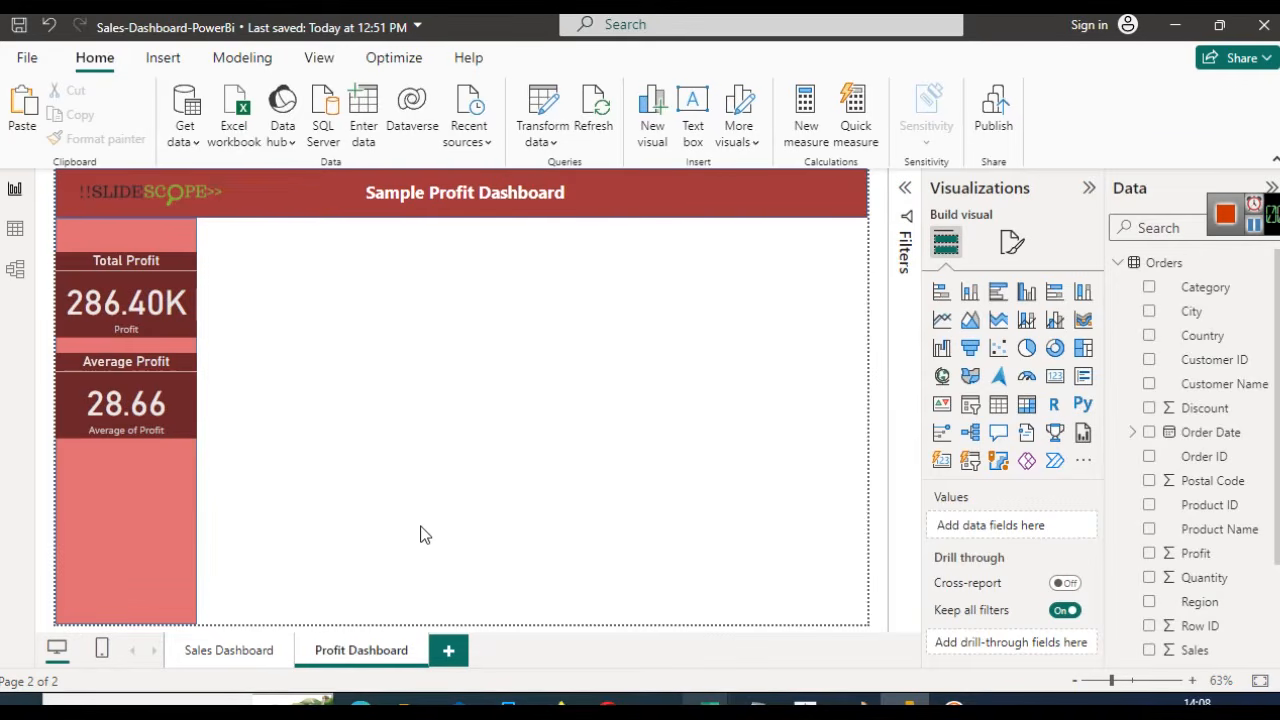
Duplicate the Average Profit card, place the copy below it, and replace the copy's field with Quantity
drag(168, 410, 168, 508)
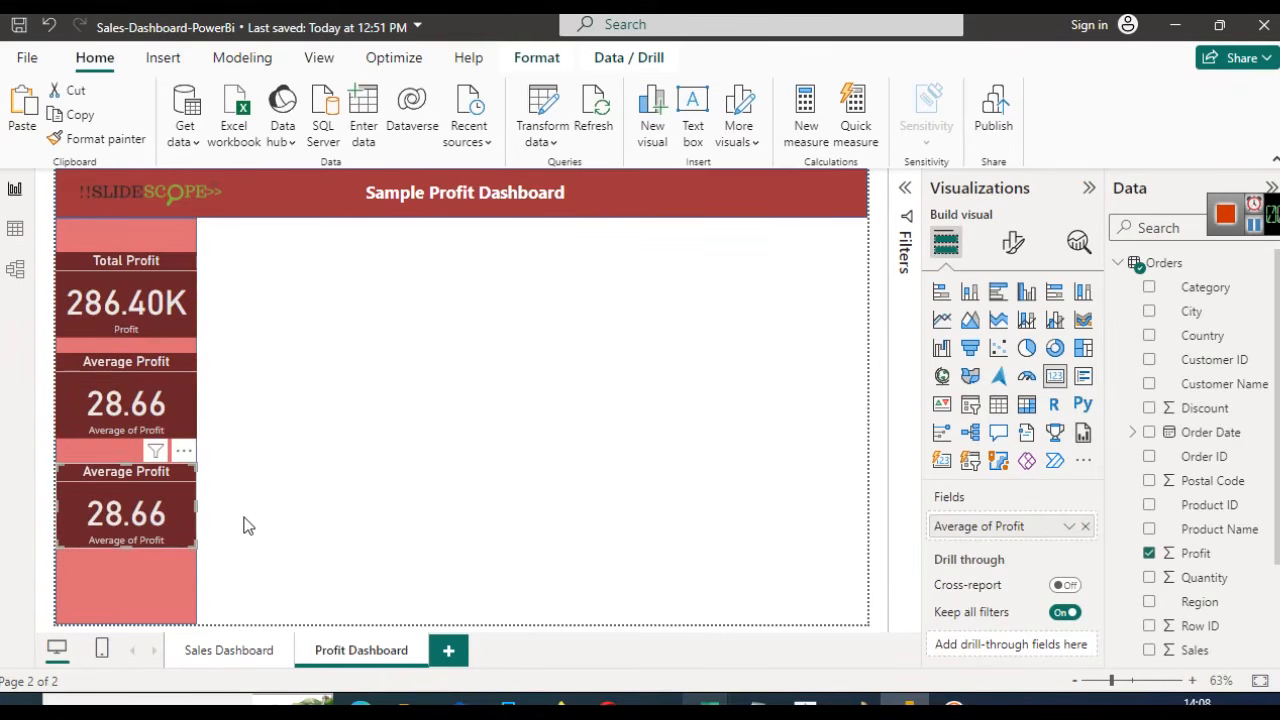
click(1087, 527)
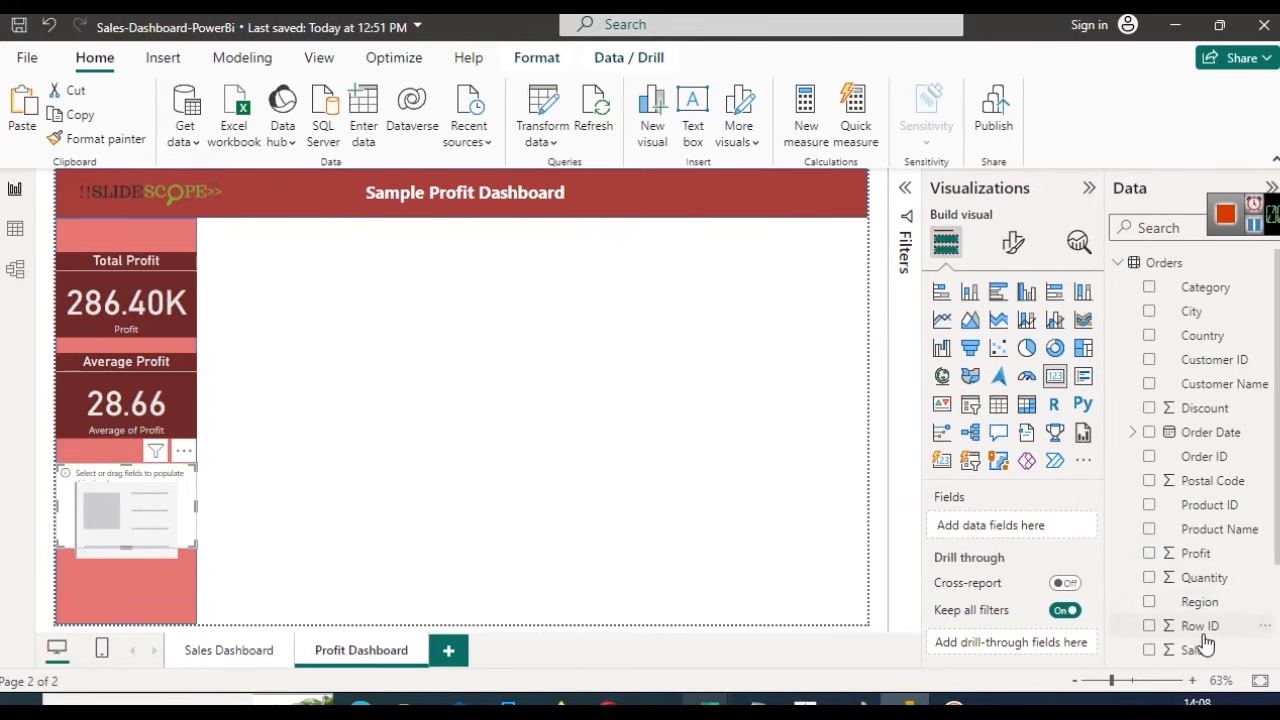
drag(1203, 577, 1020, 528)
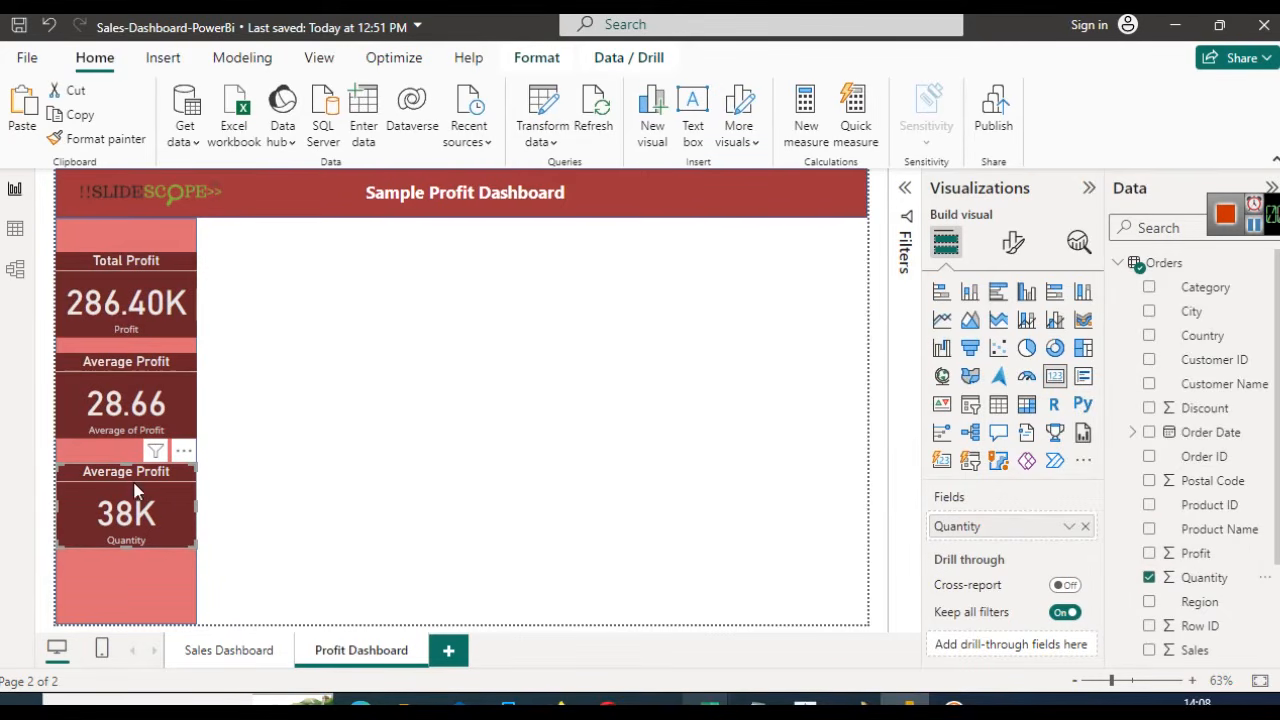
Change the title text of the Quantity card to "Total Quantity Sold"
click(1014, 241)
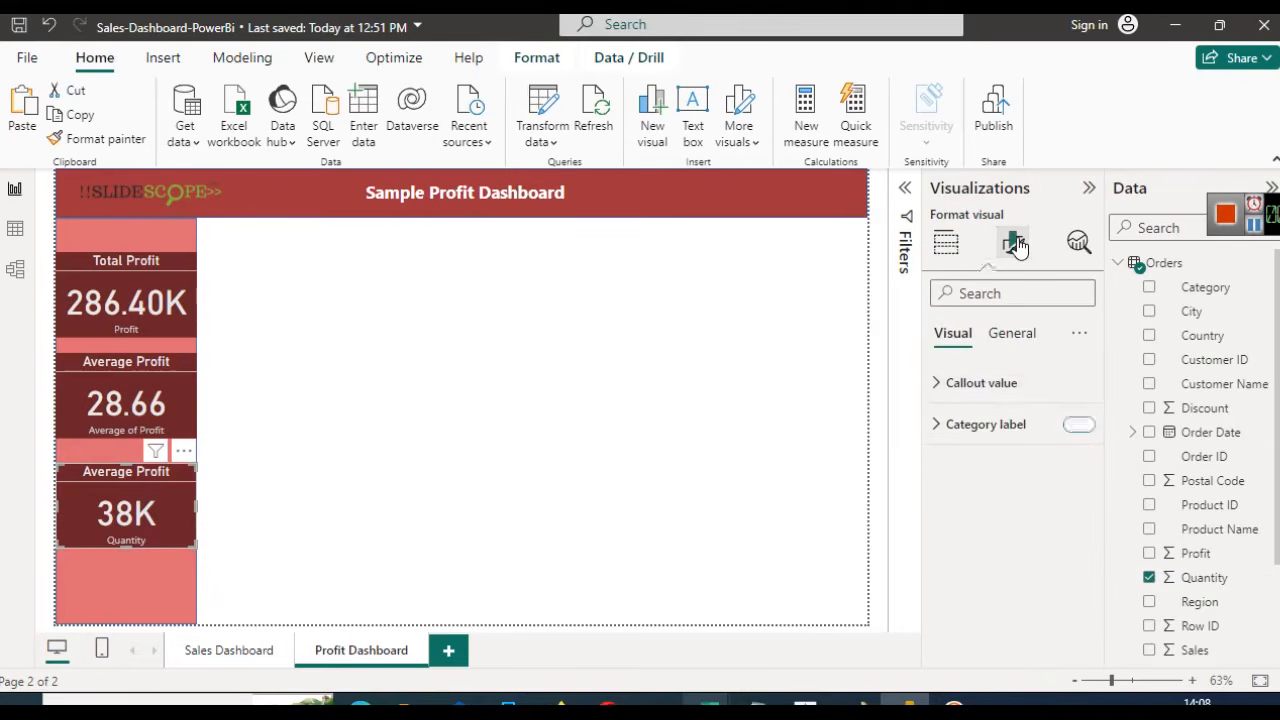
click(998, 332)
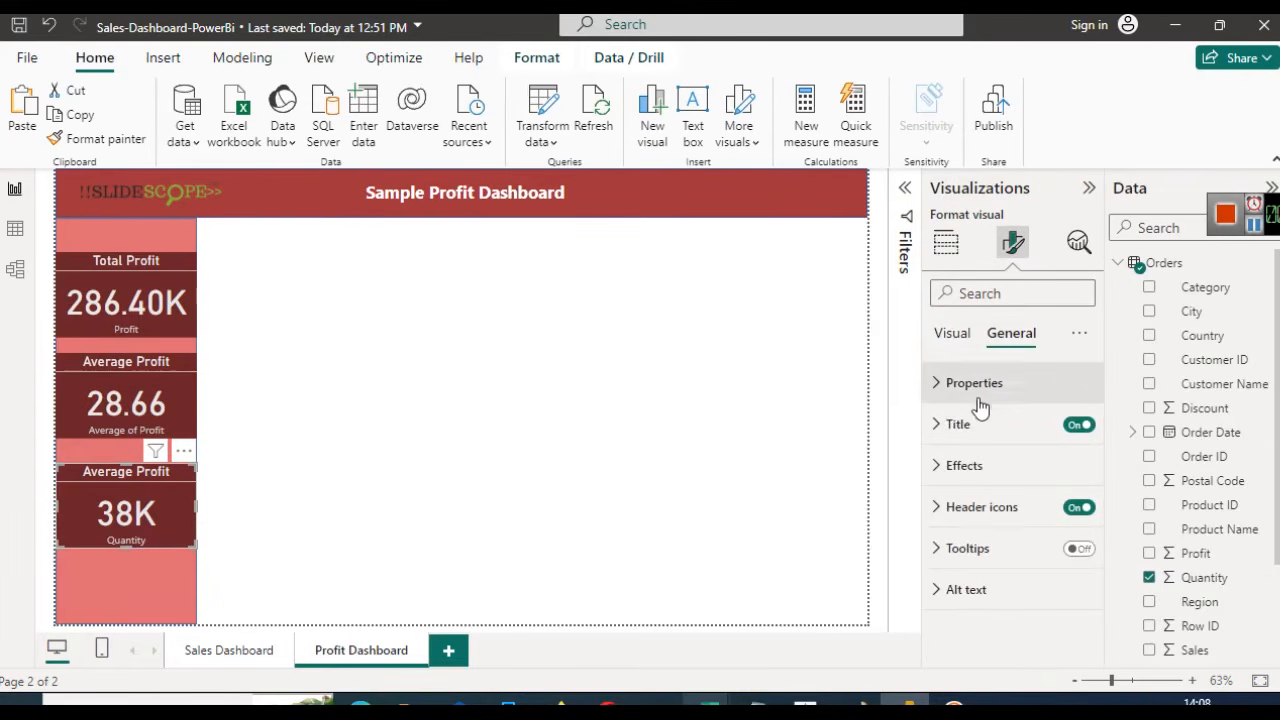
click(981, 426)
triple_click(1020, 524)
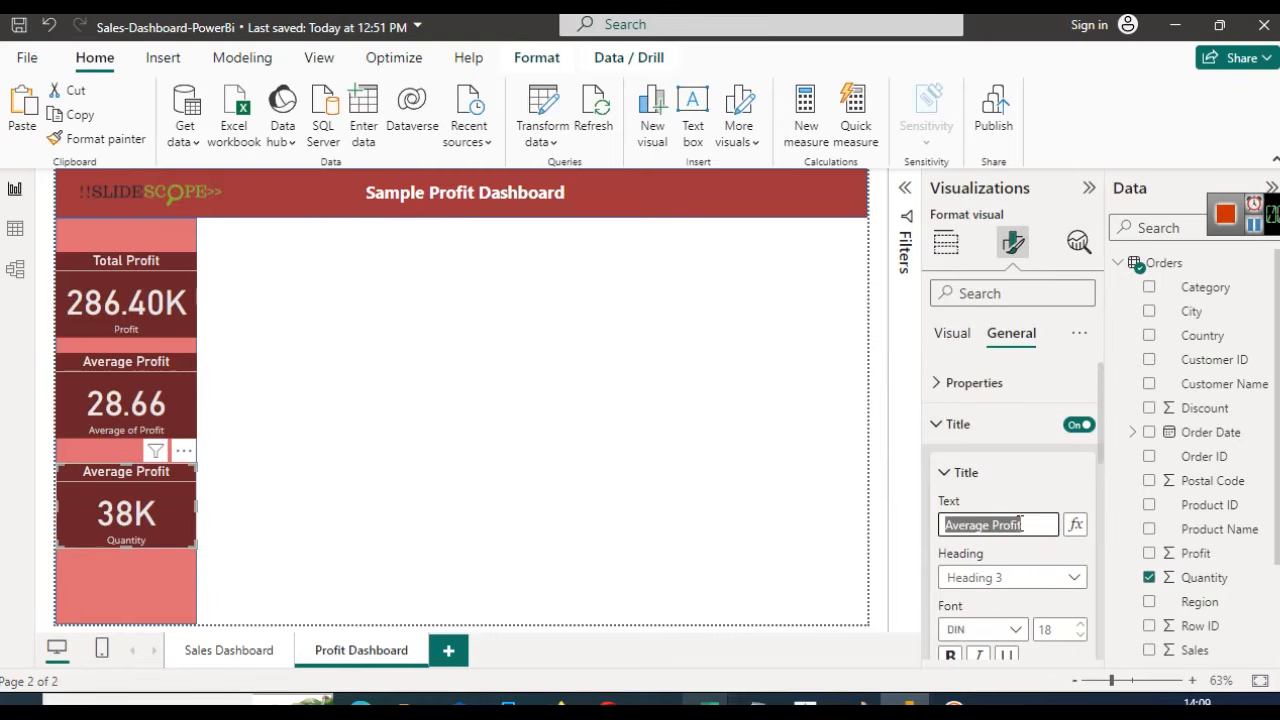
text(Tot)
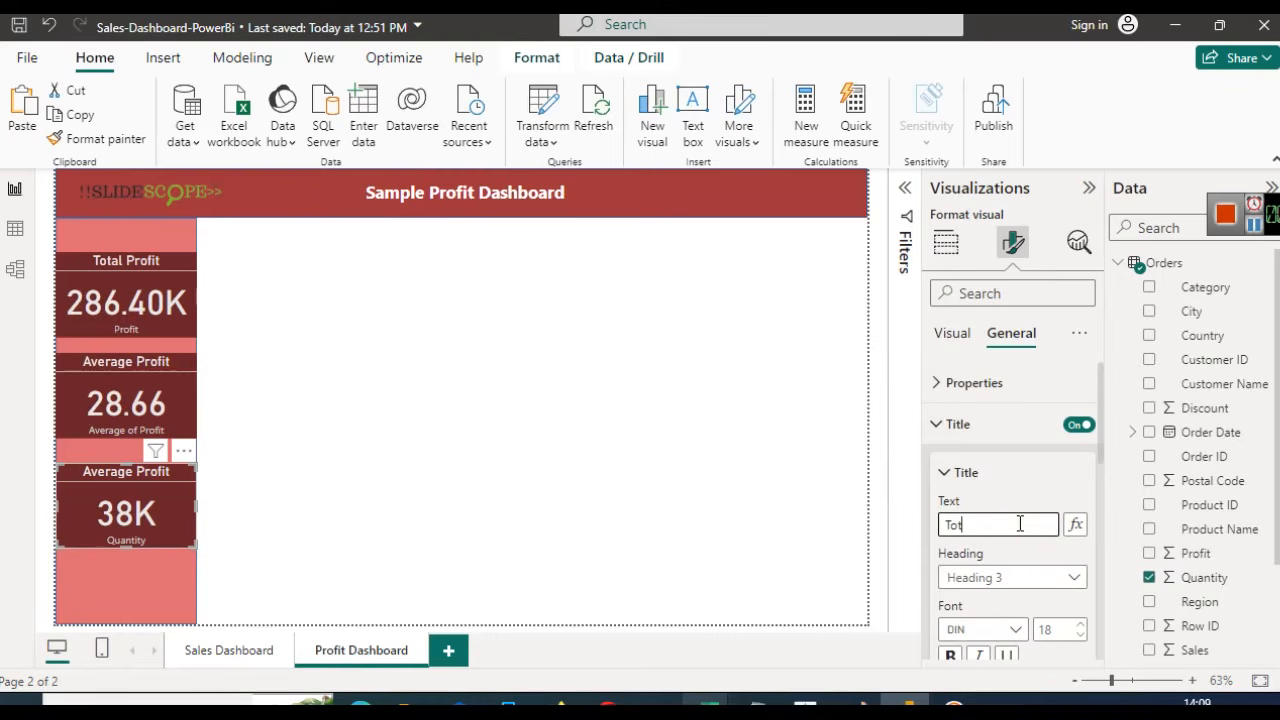
text(al Qu)
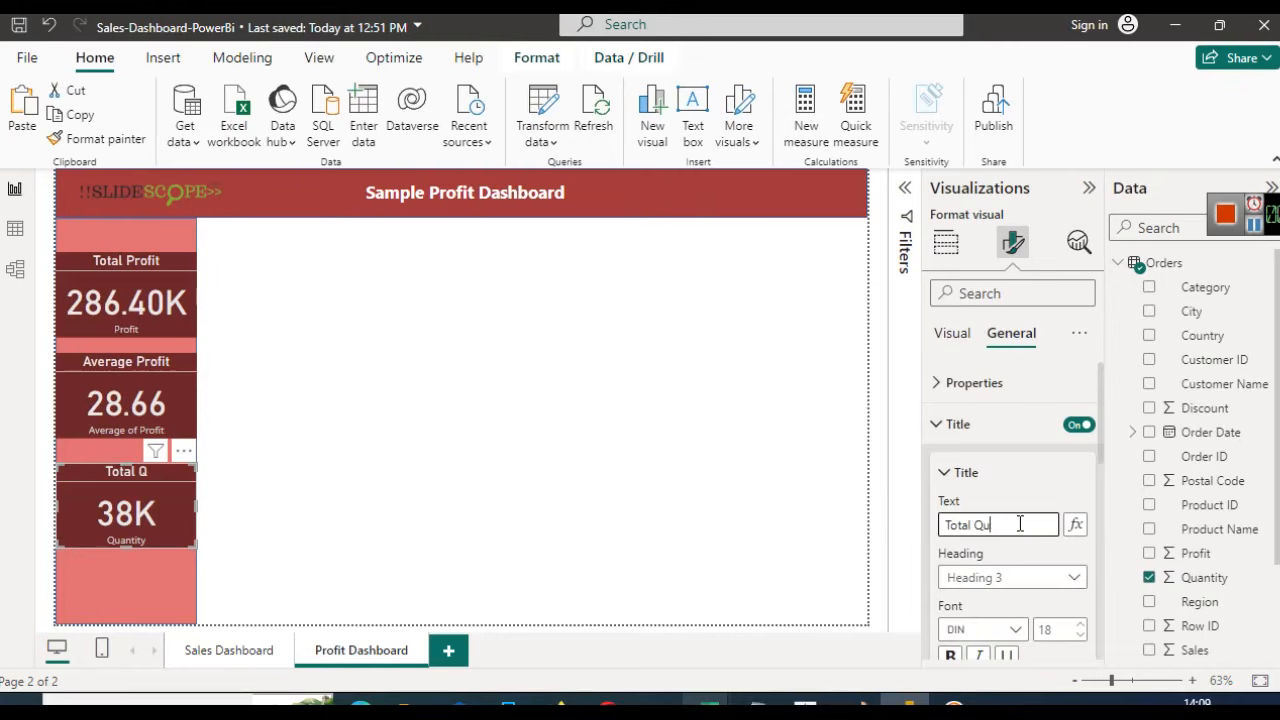
text(antity Sold)
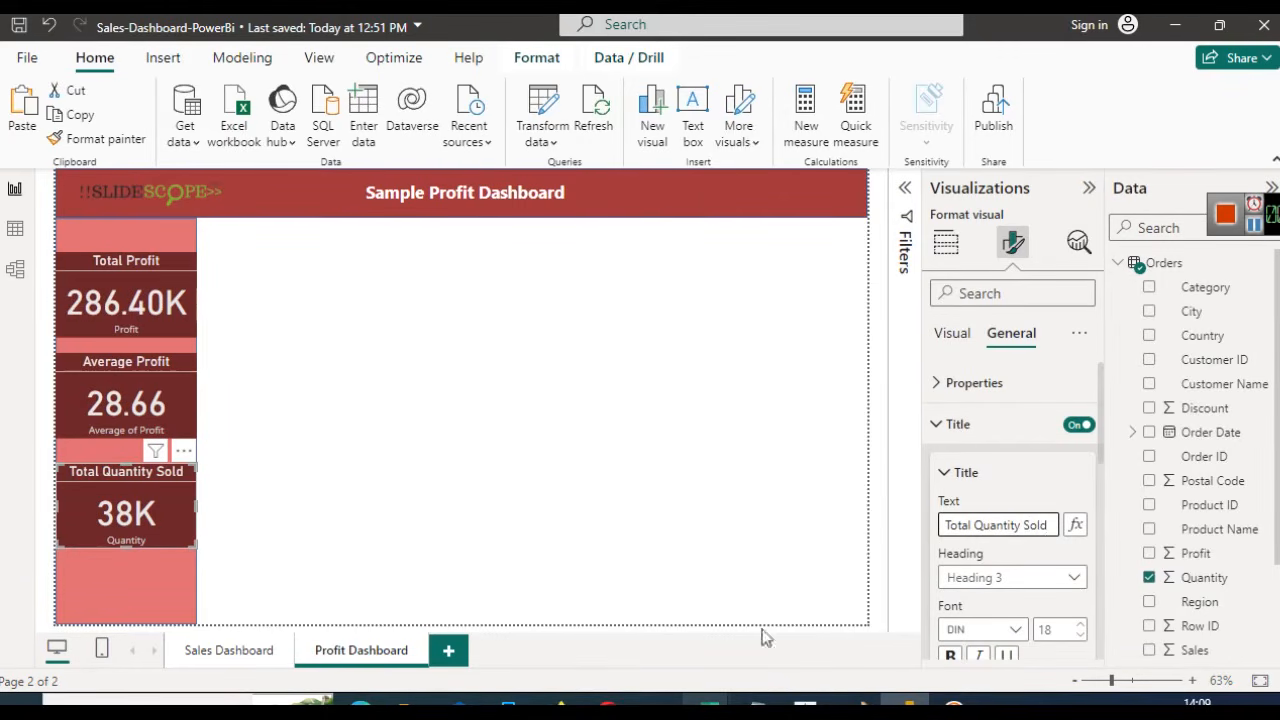
click(569, 542)
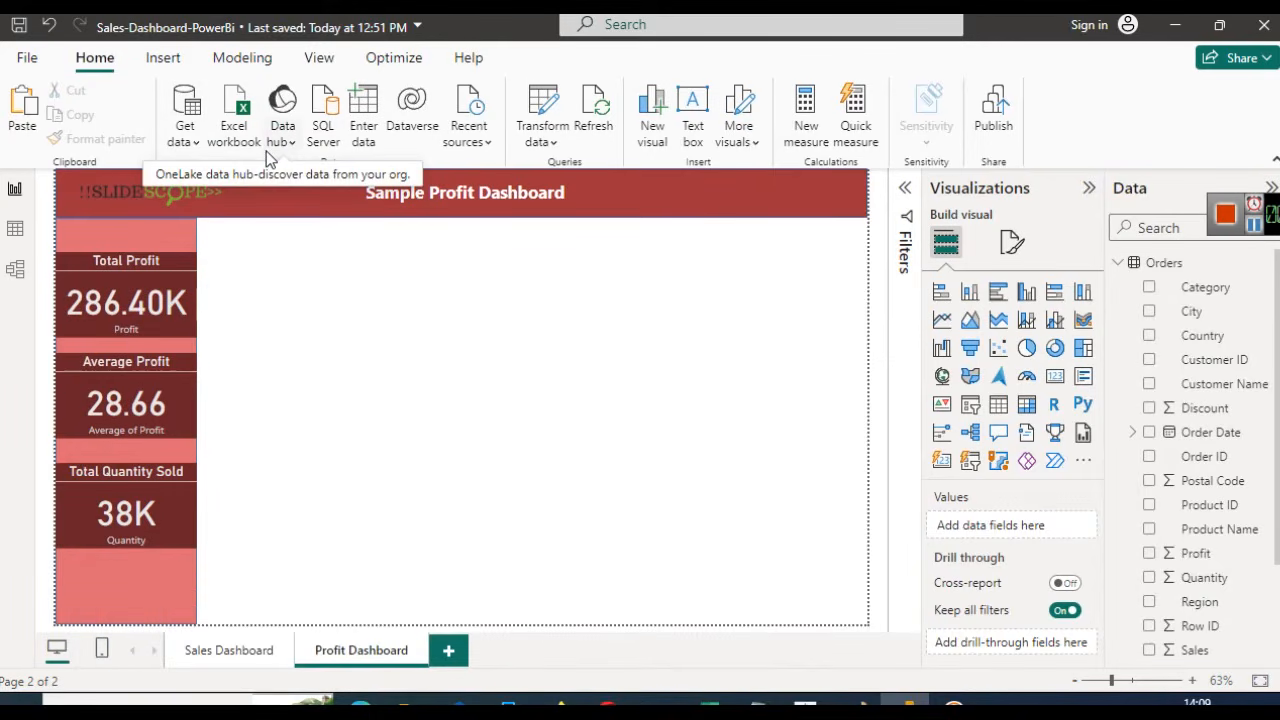
Duplicate the sidebar rectangle and reshape the copy into a thin footer strip spanning the full width of the page bottom
click(180, 587)
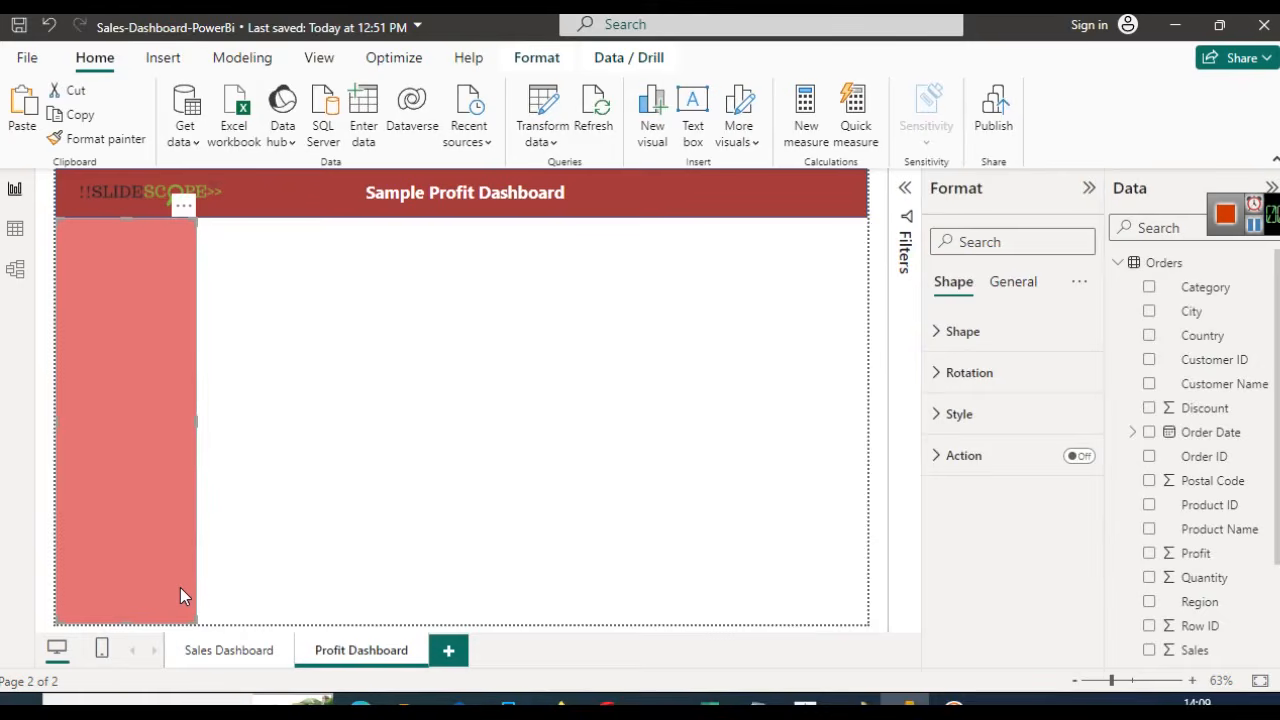
key(Right)
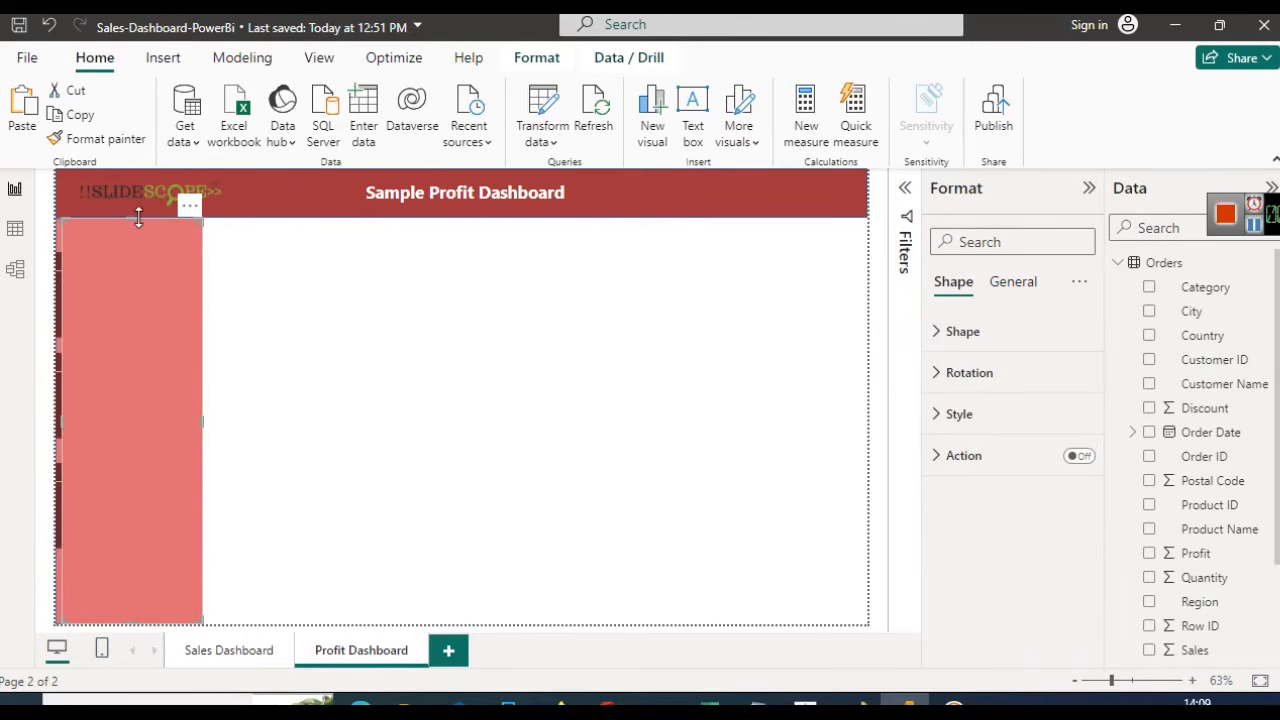
drag(139, 219, 106, 578)
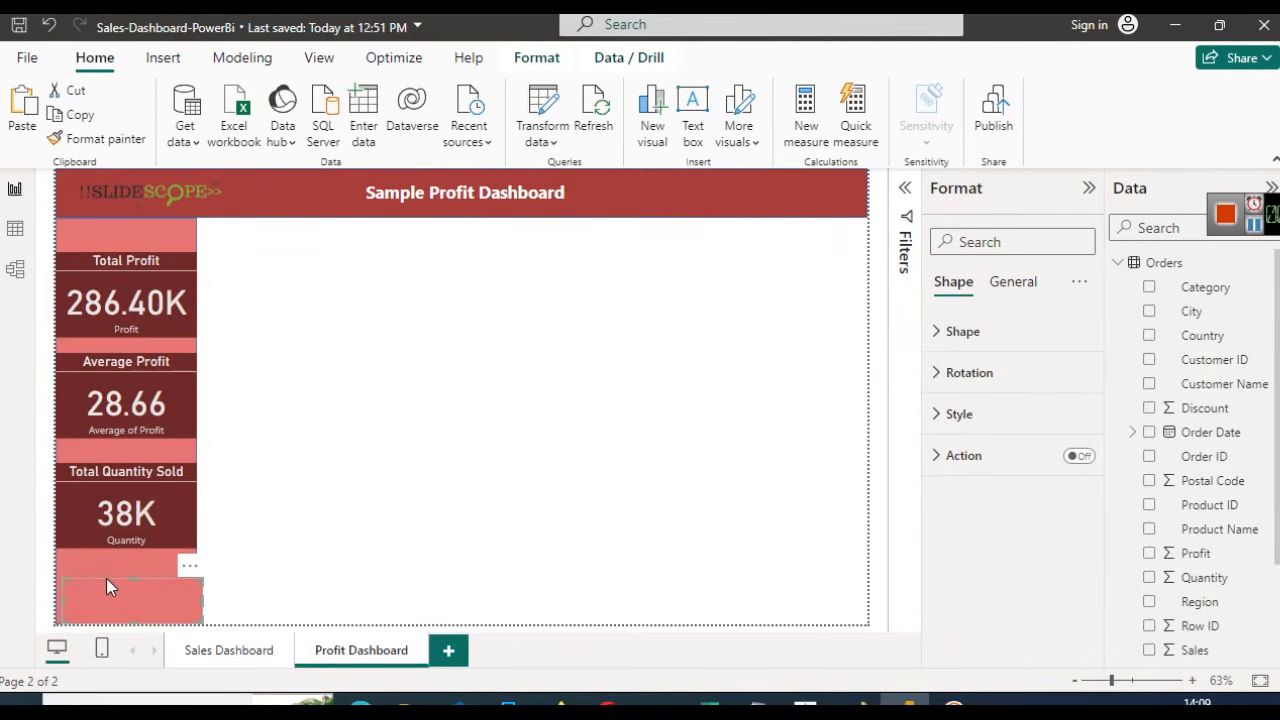
key(Left)
drag(198, 597, 868, 598)
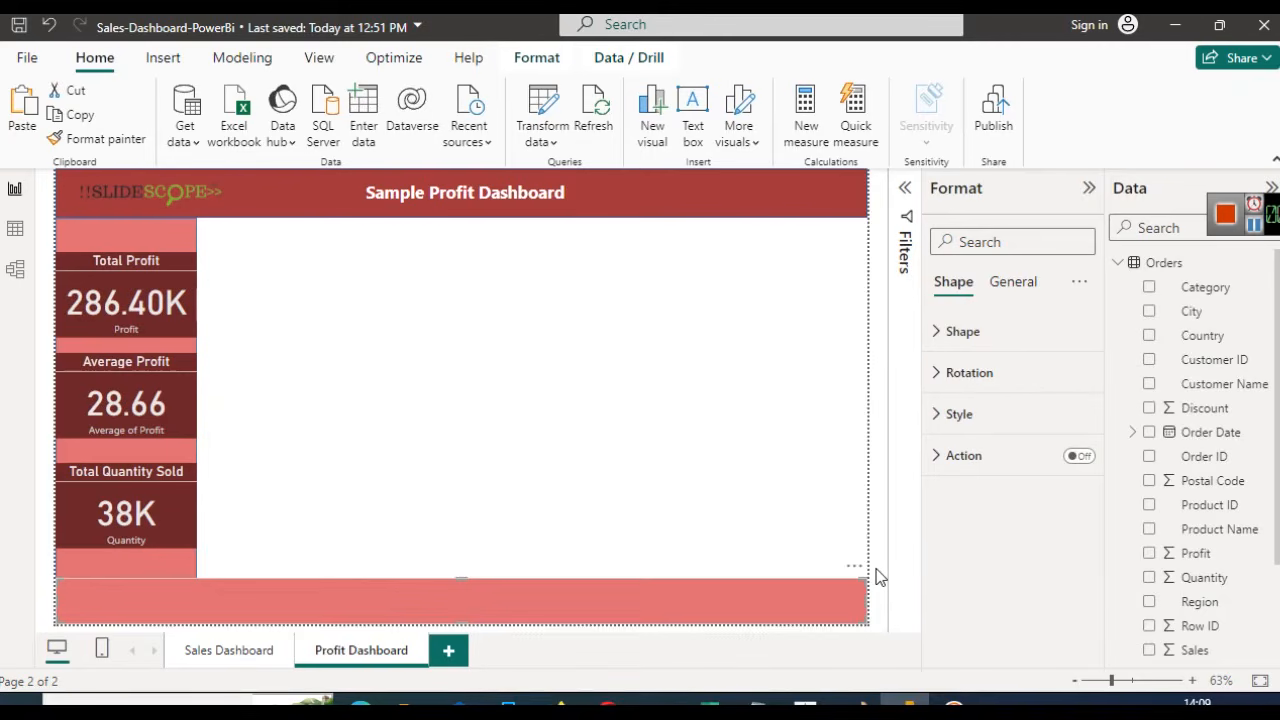
drag(458, 587, 450, 608)
click(466, 584)
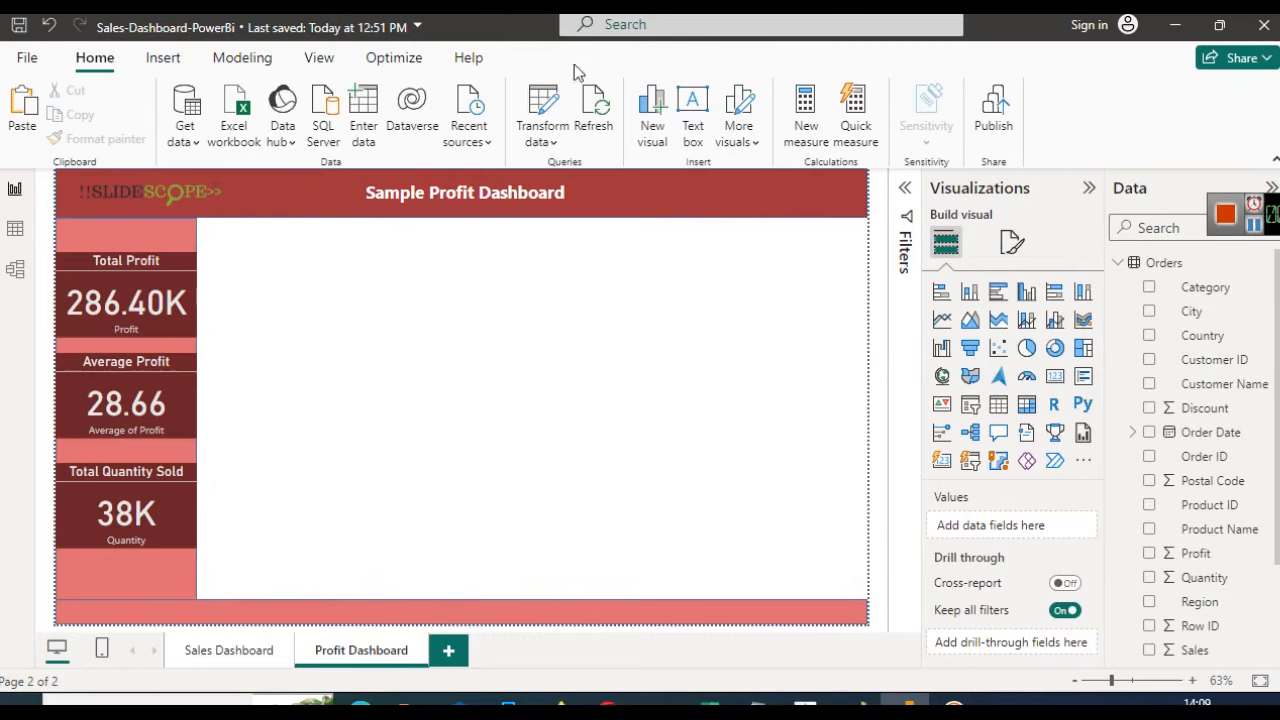
click(690, 99)
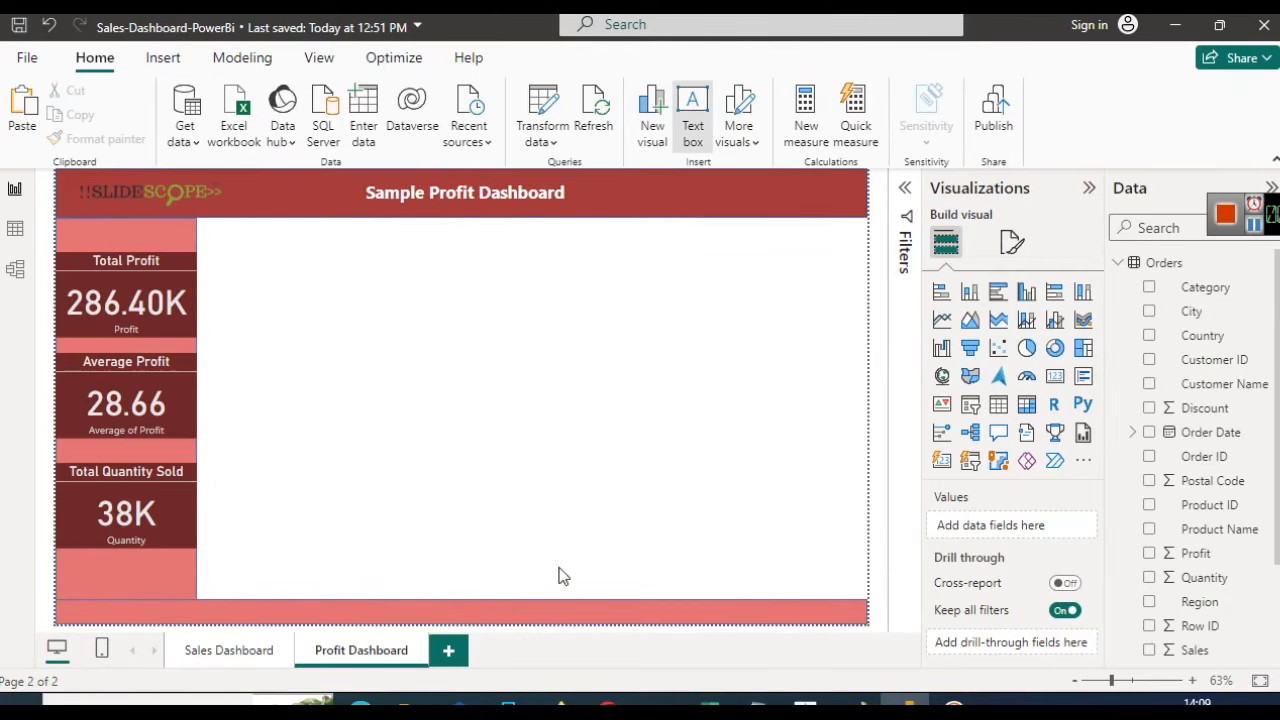
drag(748, 246, 785, 326)
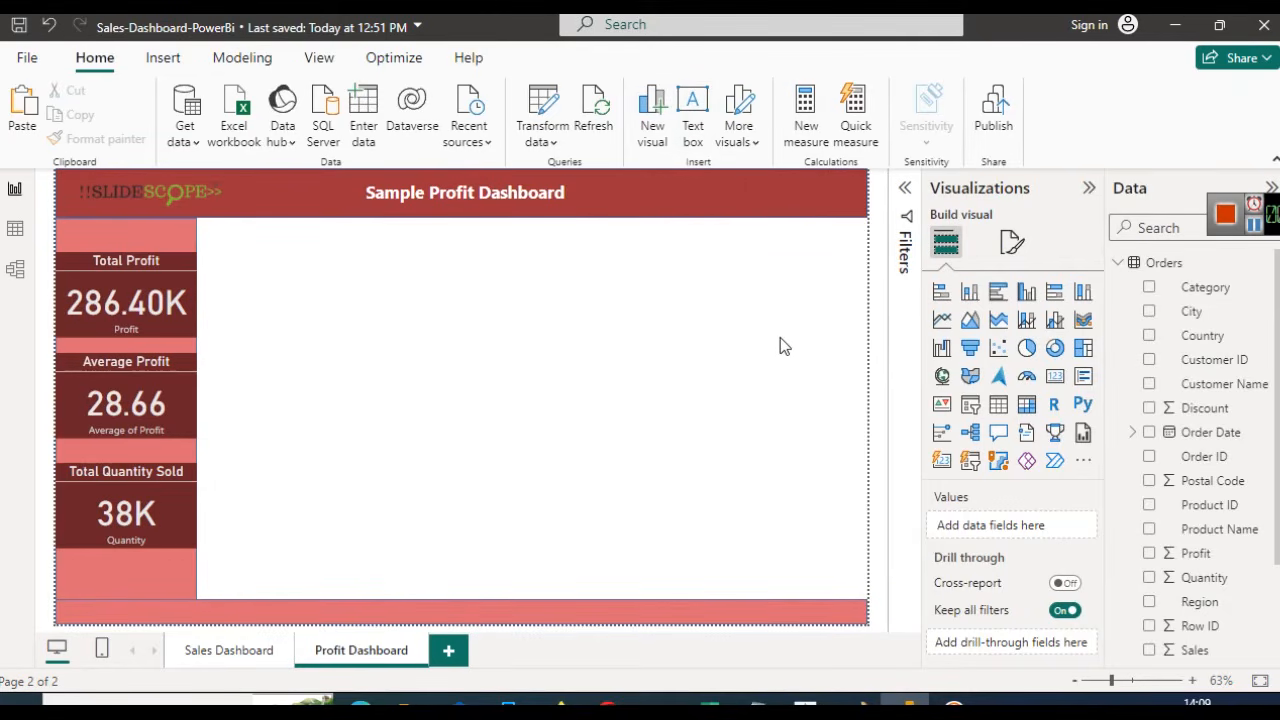
click(700, 100)
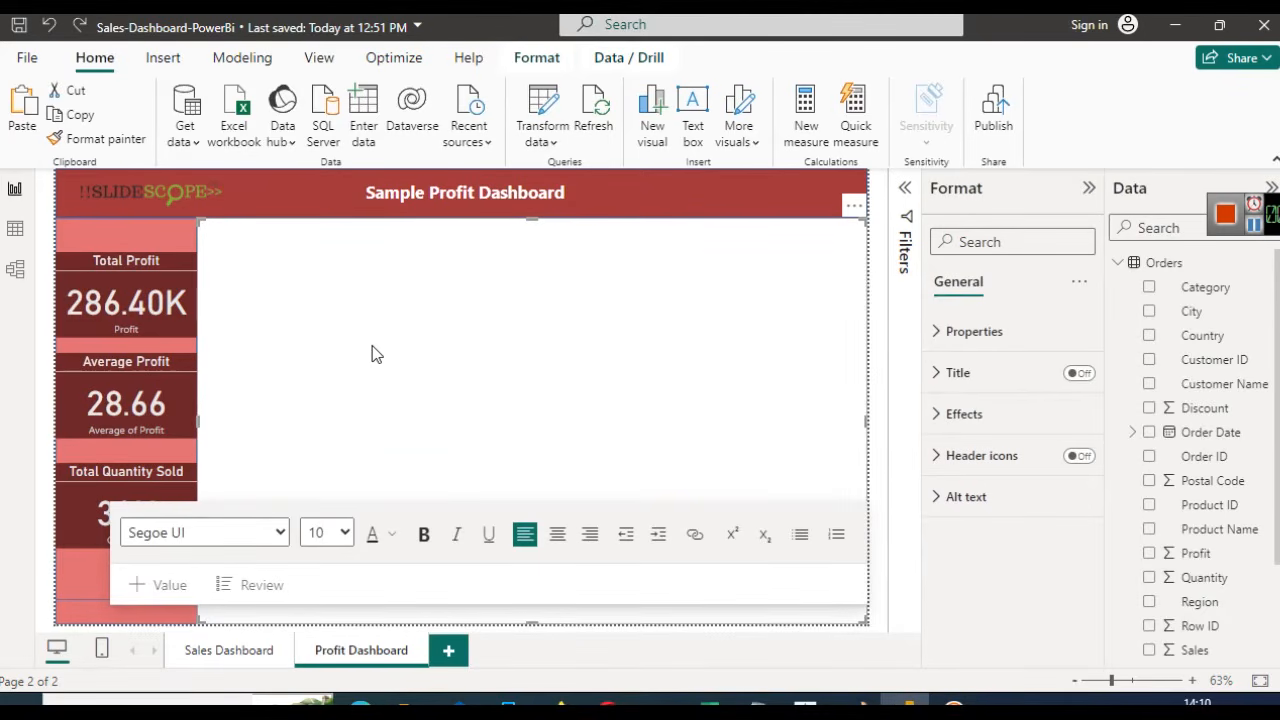
click(488, 540)
text(www.Slidescope.com)
Format the website text as 18 pt bold in the lightest grey theme colour
key(ctrl+a)
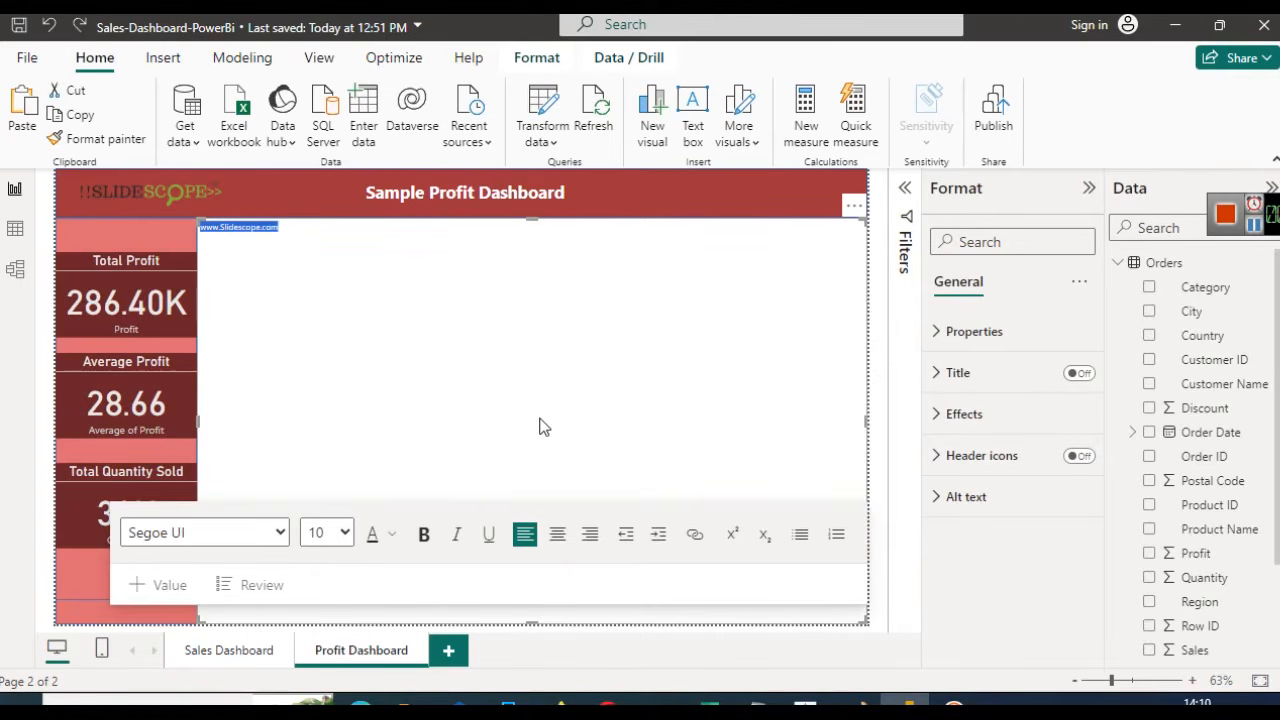
click(344, 533)
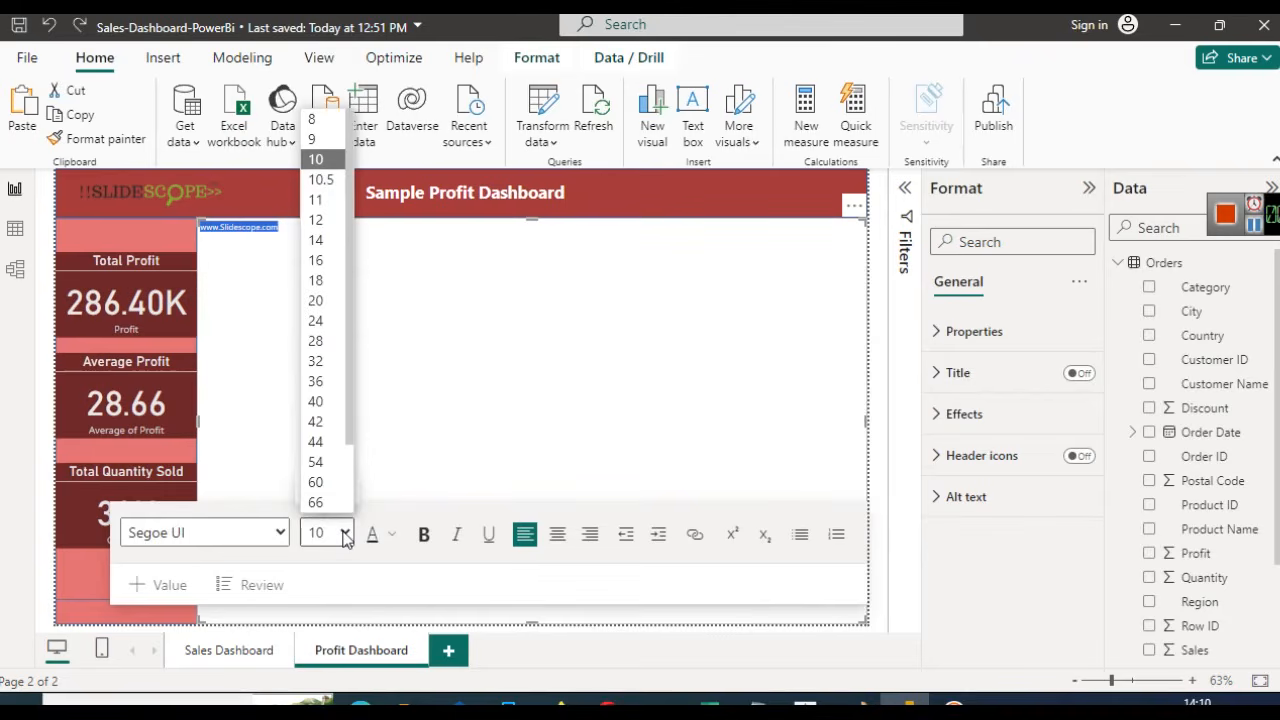
click(333, 280)
click(424, 534)
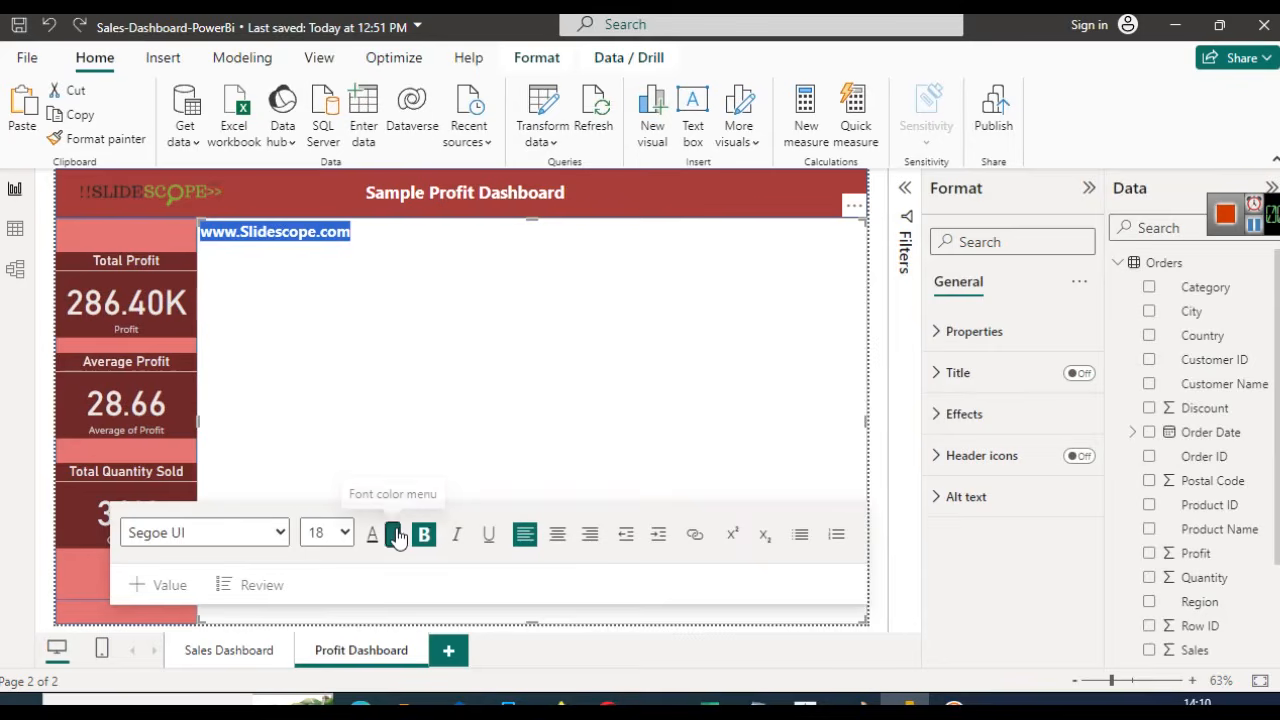
click(393, 534)
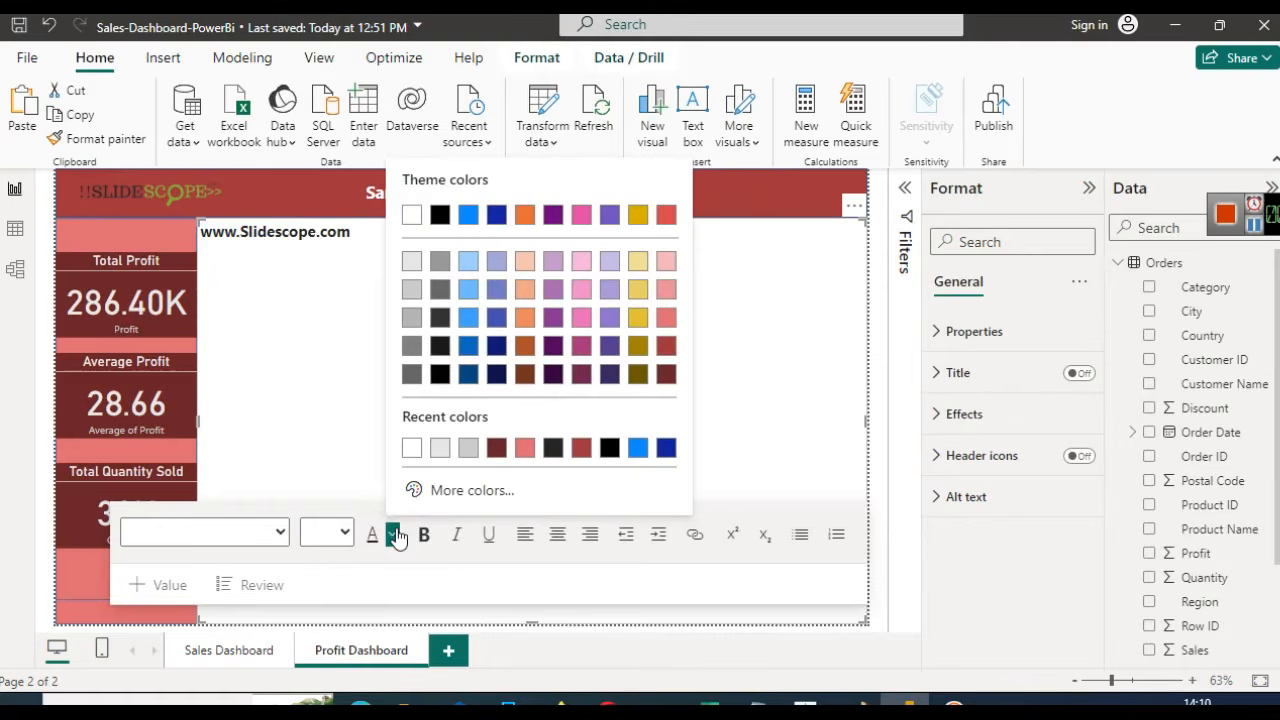
click(415, 265)
click(395, 266)
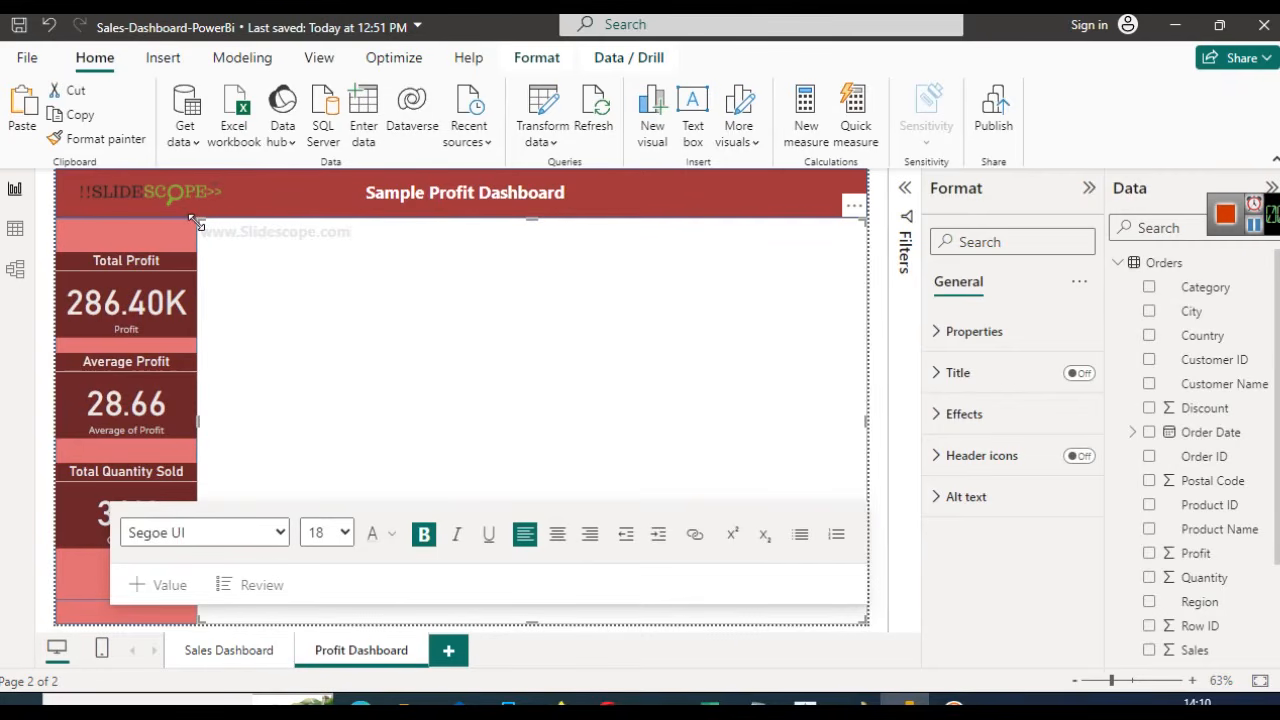
Shrink the website text box to fit its text inside the footer strip and set its background to the strip's light red
drag(196, 222, 363, 609)
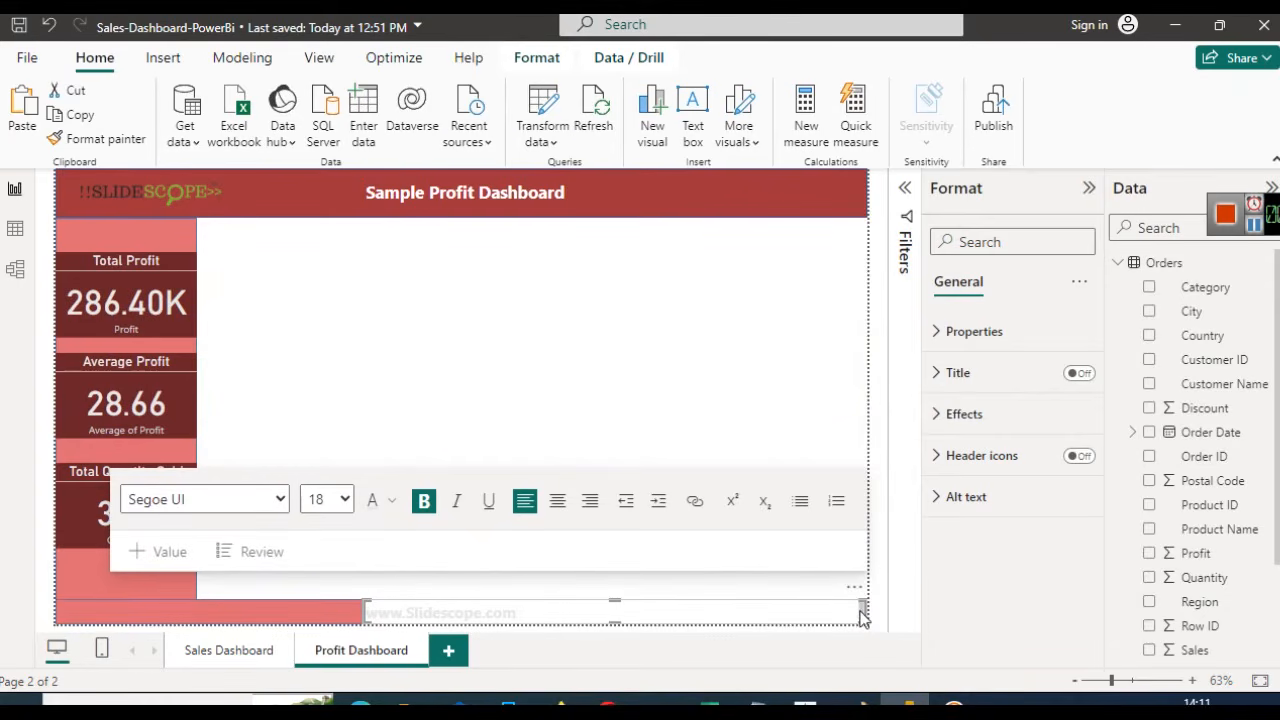
drag(864, 610, 529, 612)
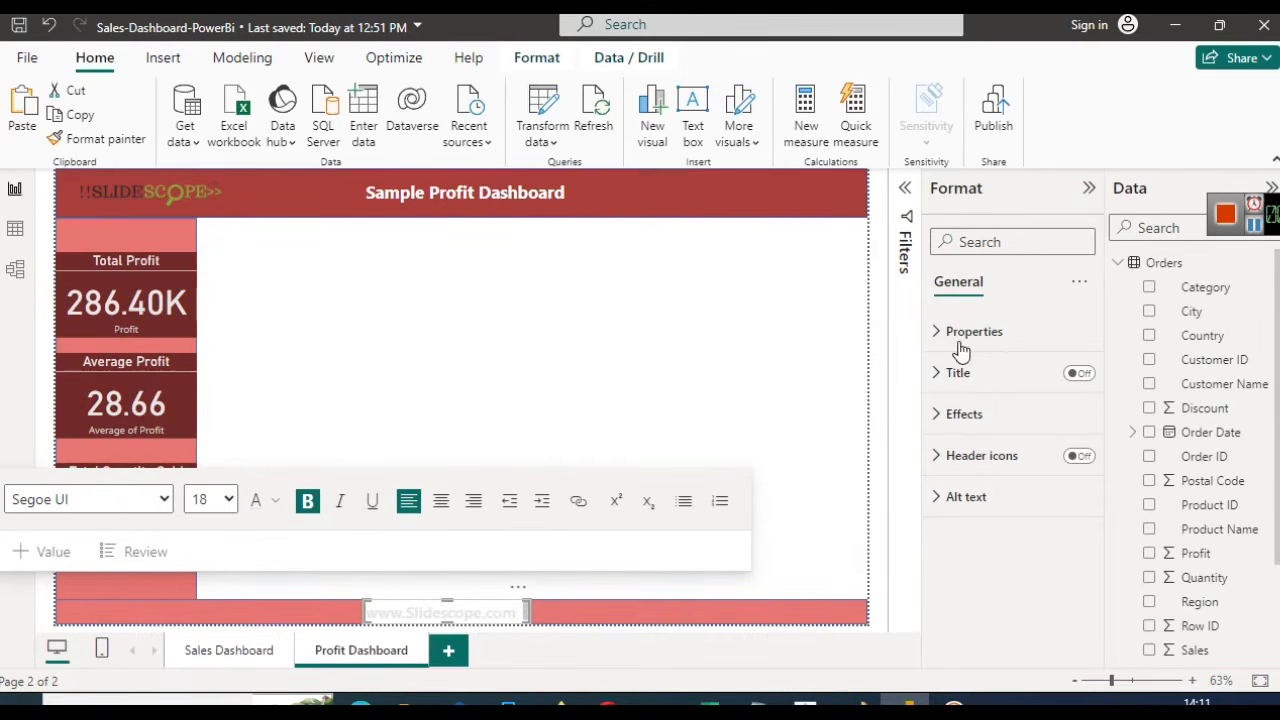
click(1053, 329)
click(1052, 329)
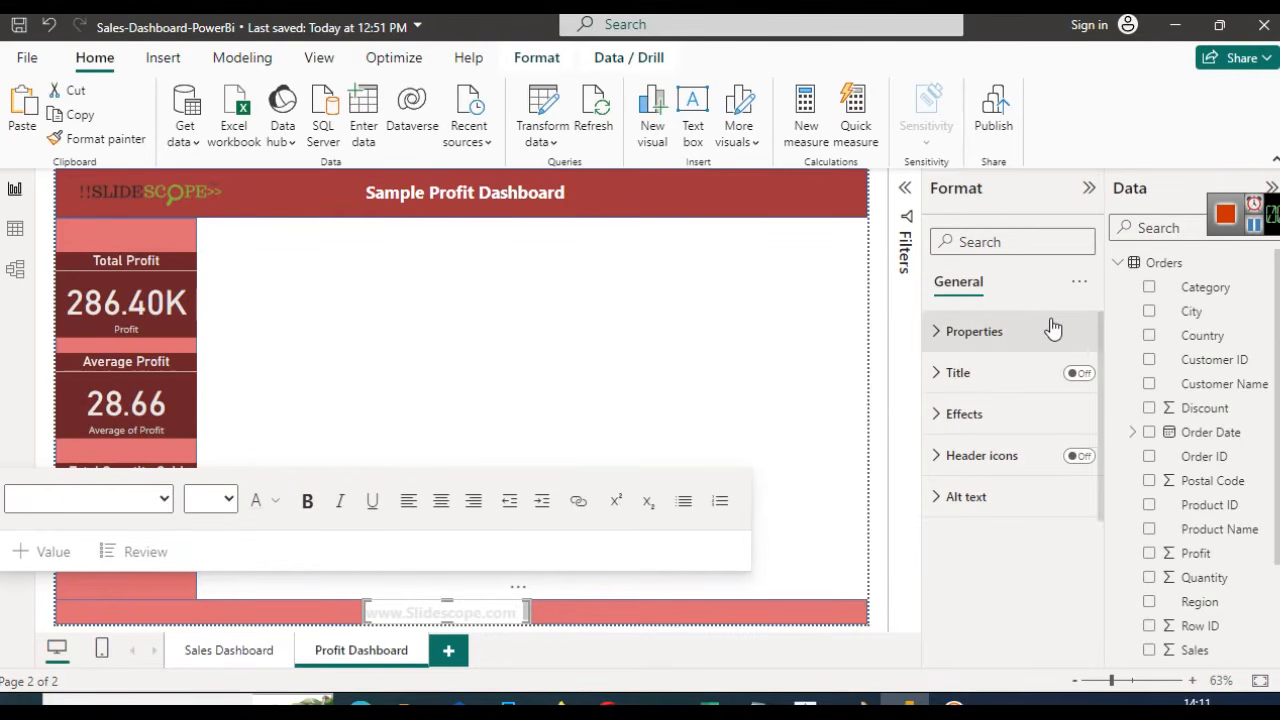
click(972, 434)
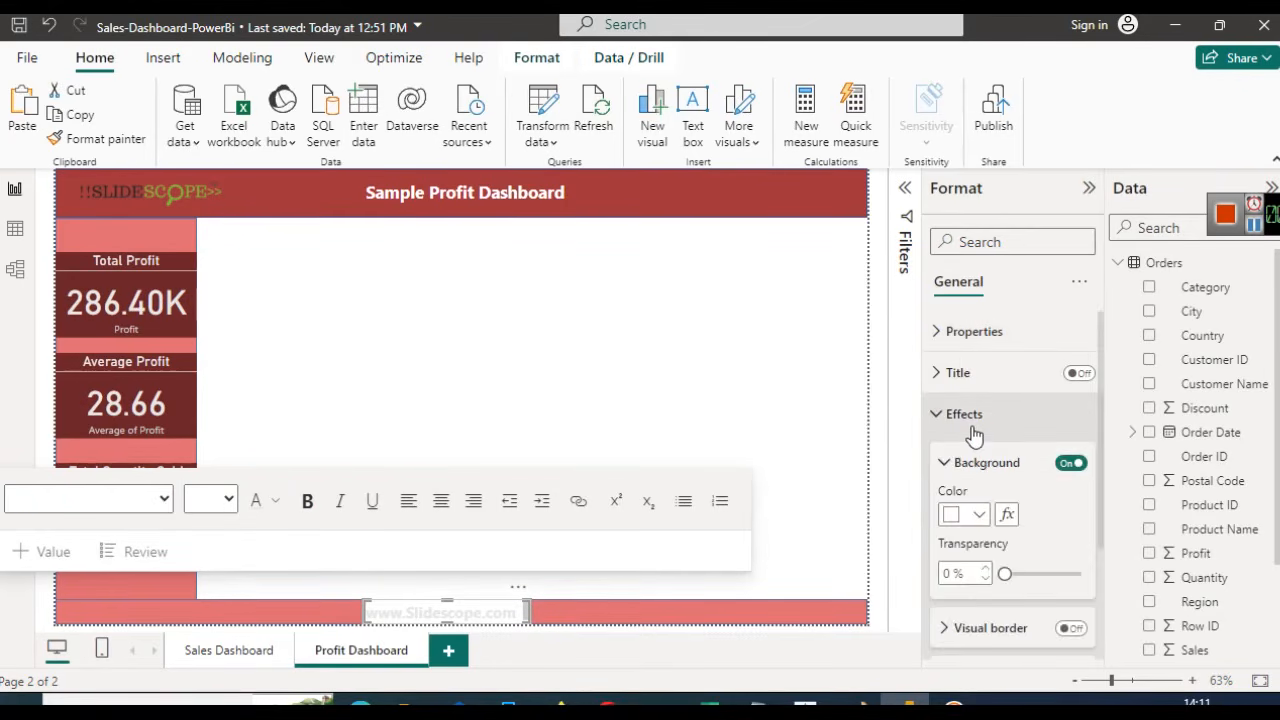
click(972, 518)
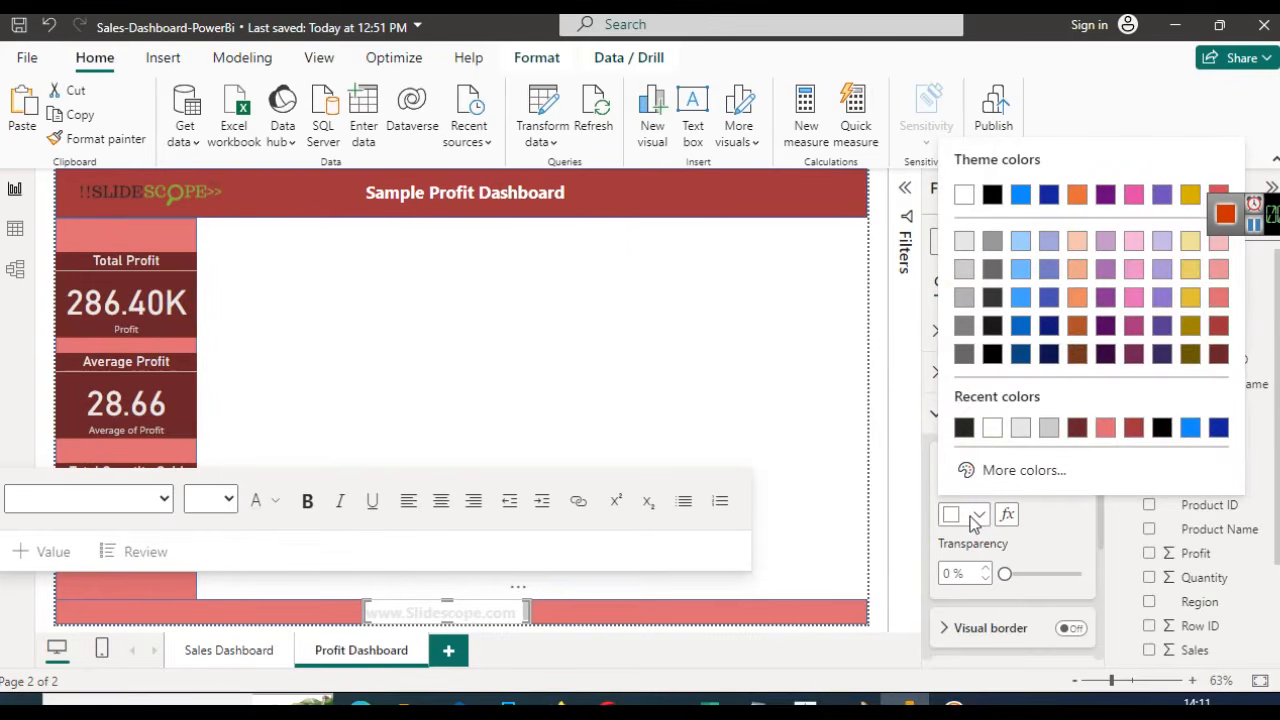
click(1218, 298)
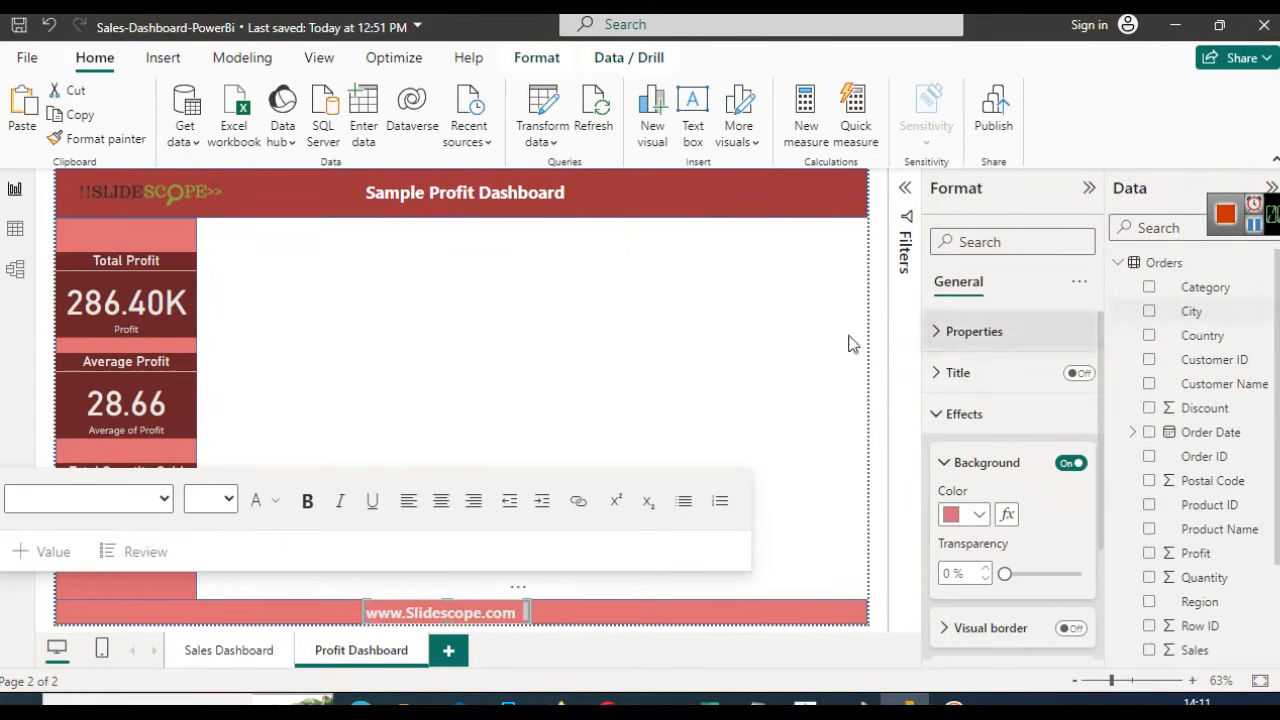
click(475, 367)
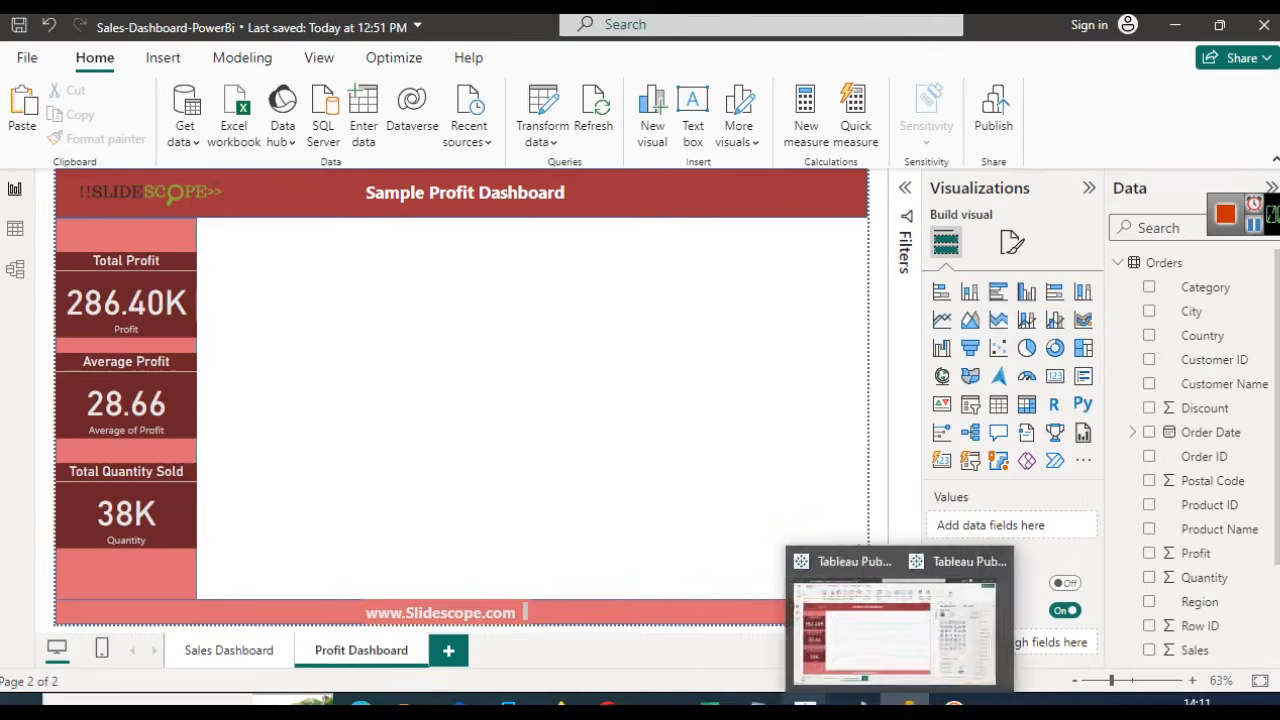
Switch to the Sample - Superstore workbook in Excel and examine the Orders sheet's Row ID, Order Date, Discount, Quantity, Sales and Segment columns
mouse_move(718, 703)
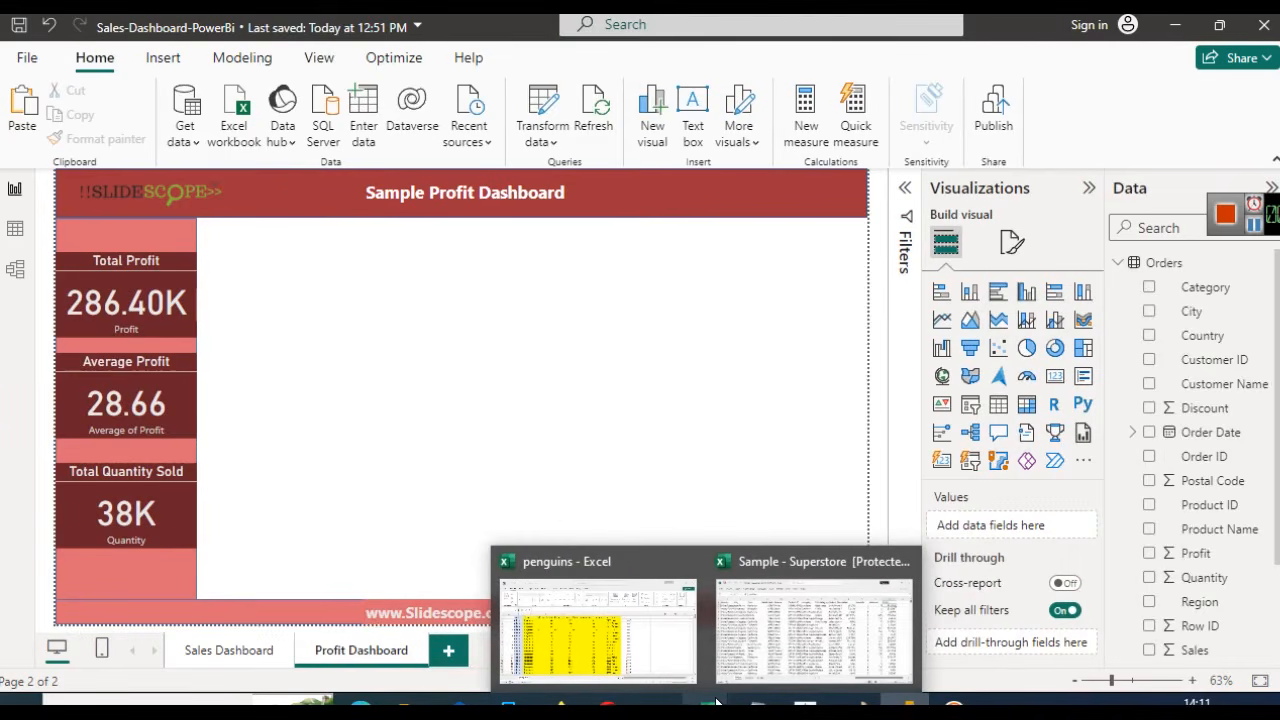
click(795, 650)
click(627, 343)
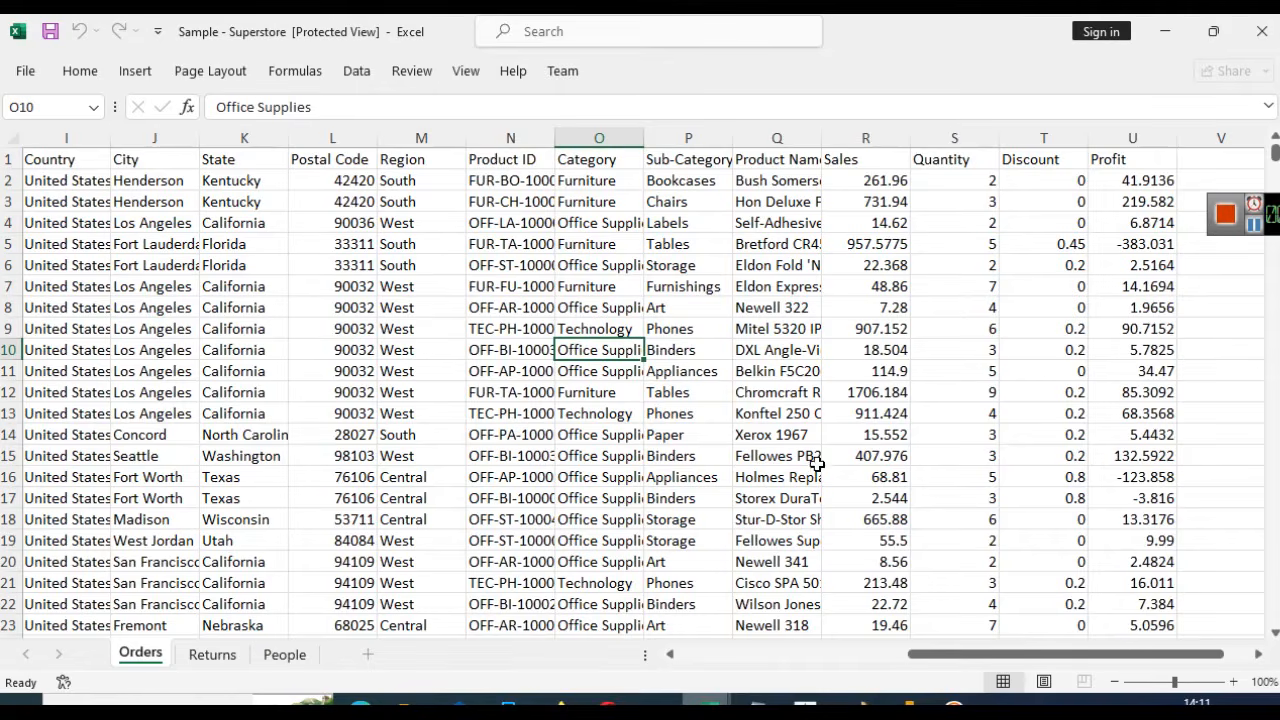
click(880, 657)
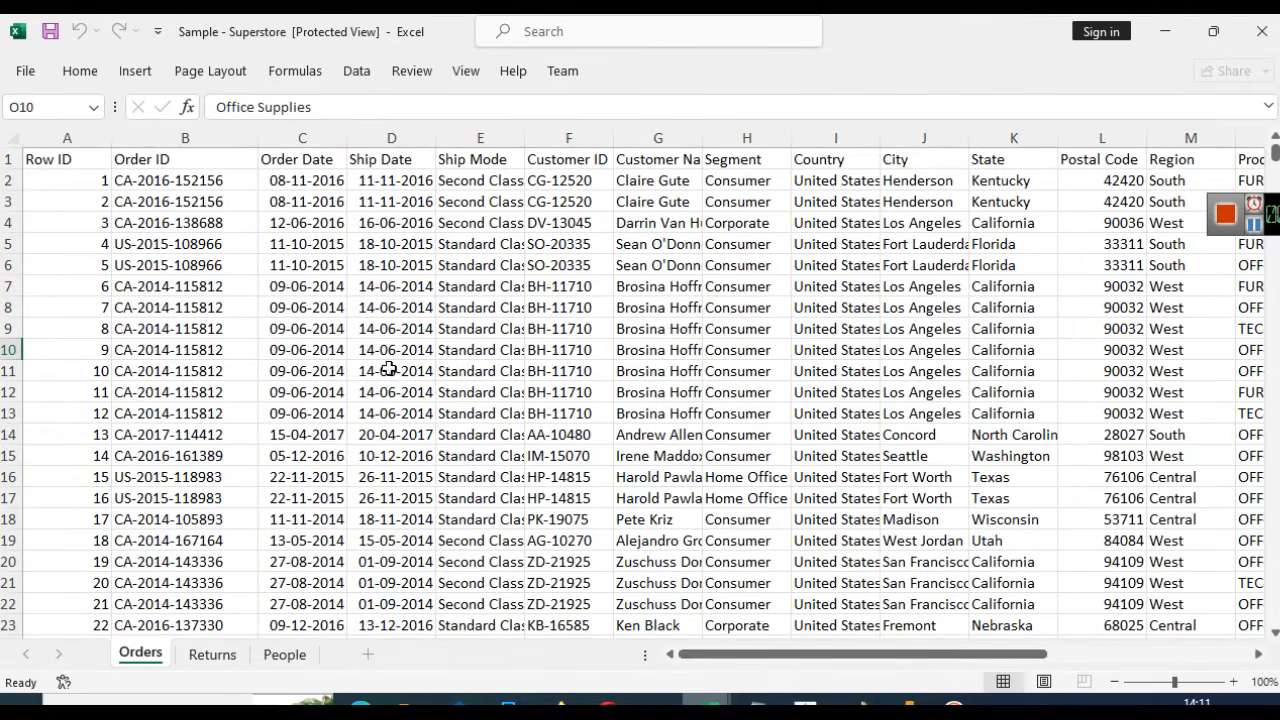
click(50, 133)
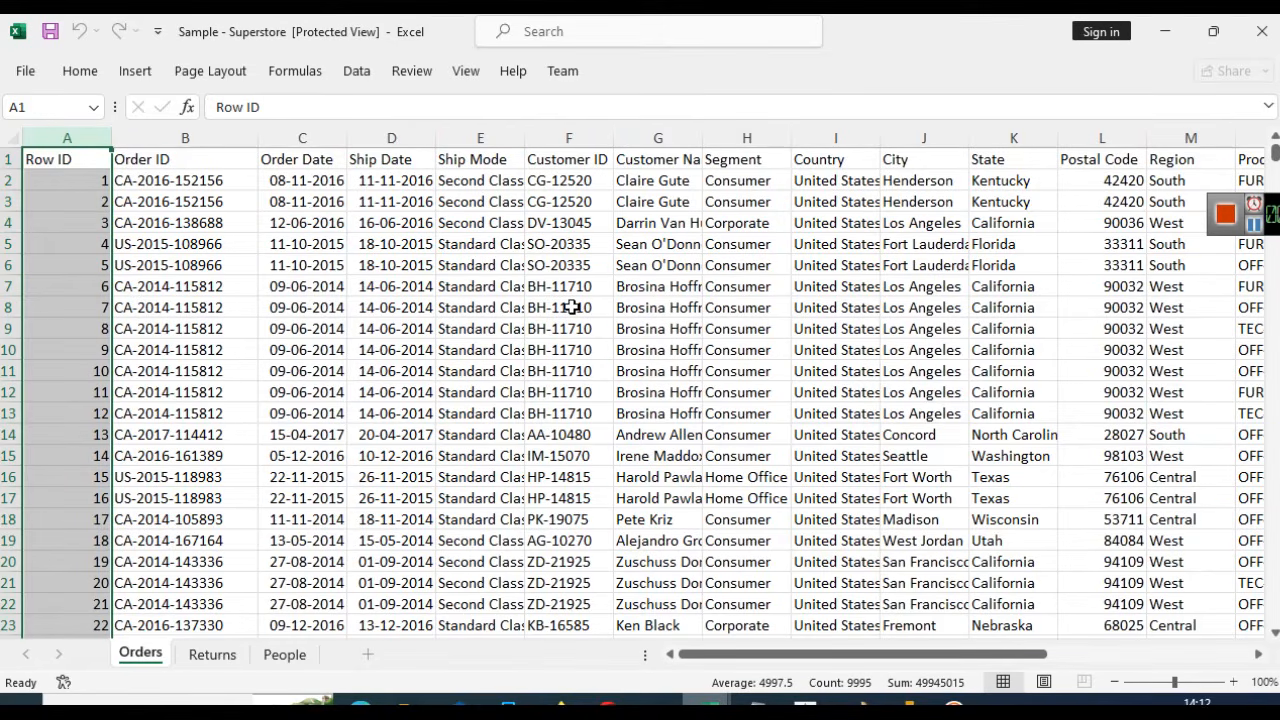
click(326, 133)
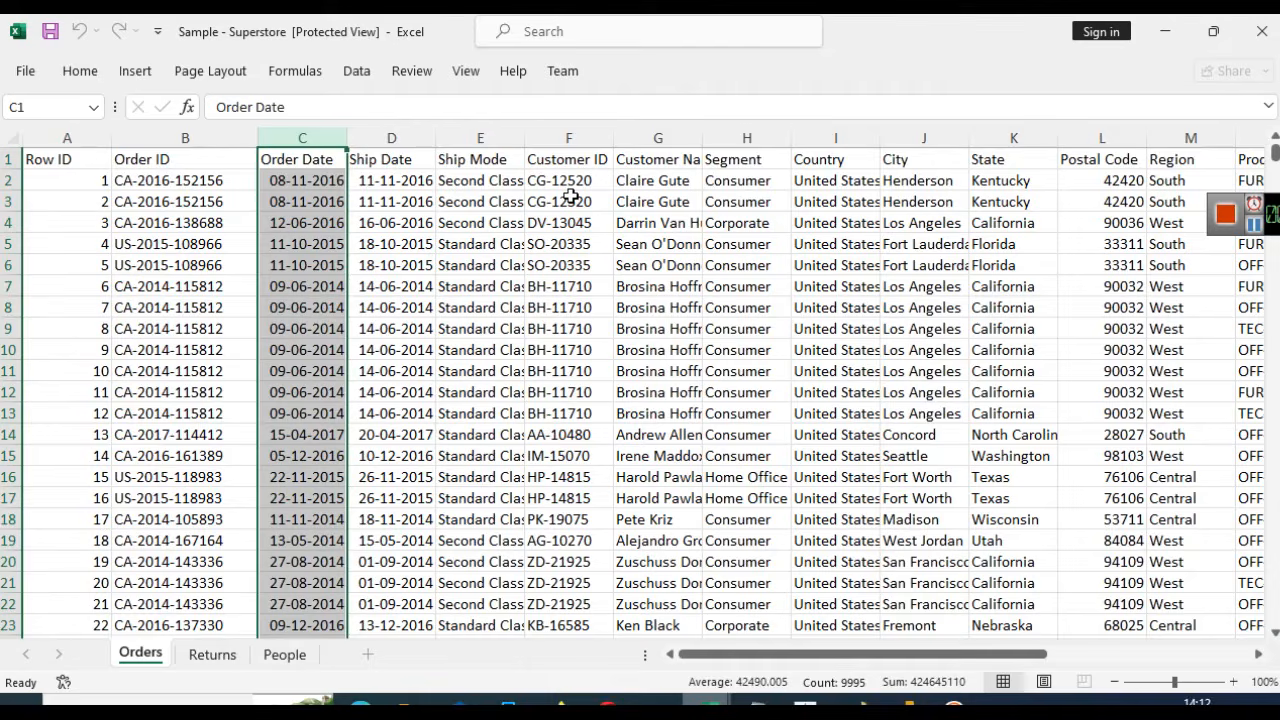
drag(995, 656, 1206, 656)
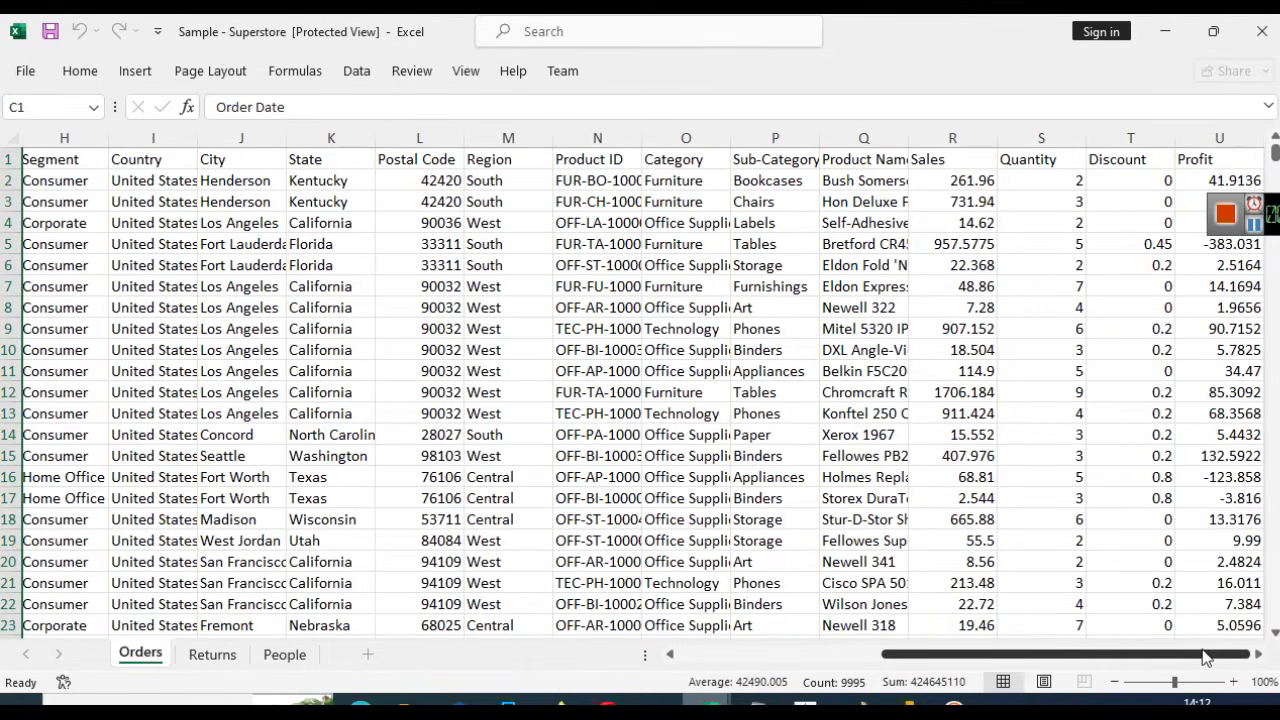
click(1125, 136)
click(1063, 137)
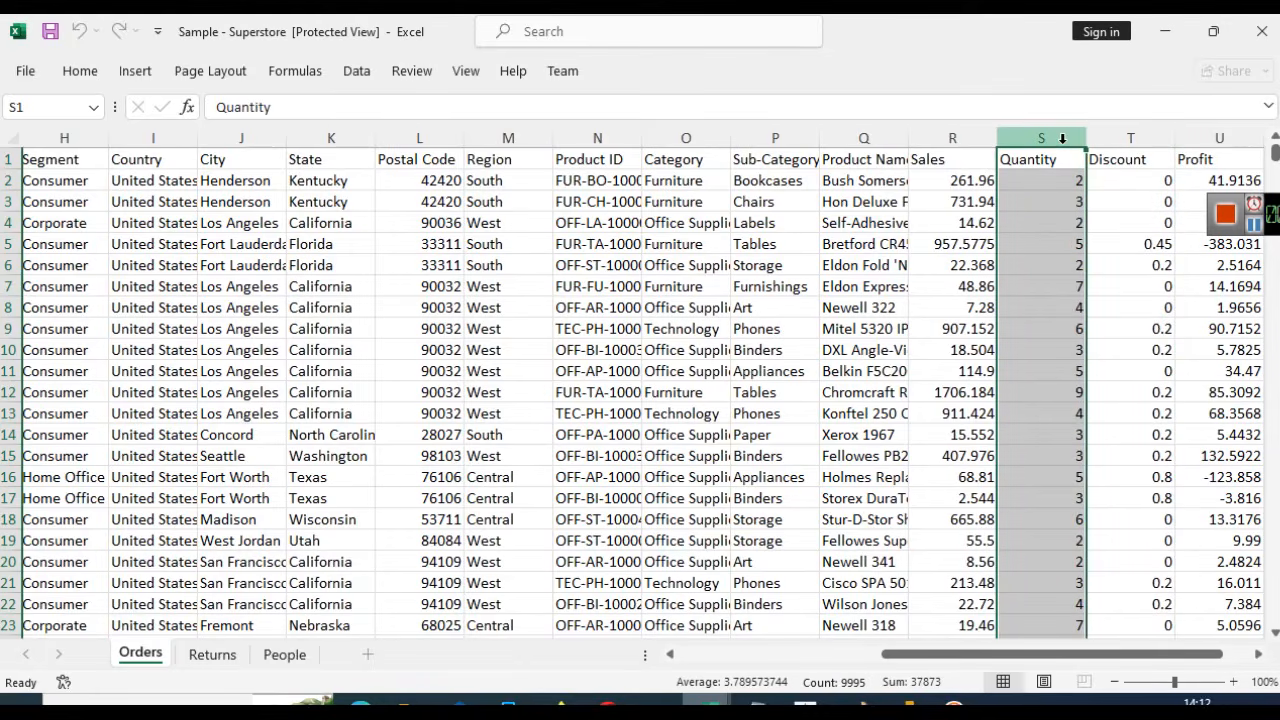
click(955, 136)
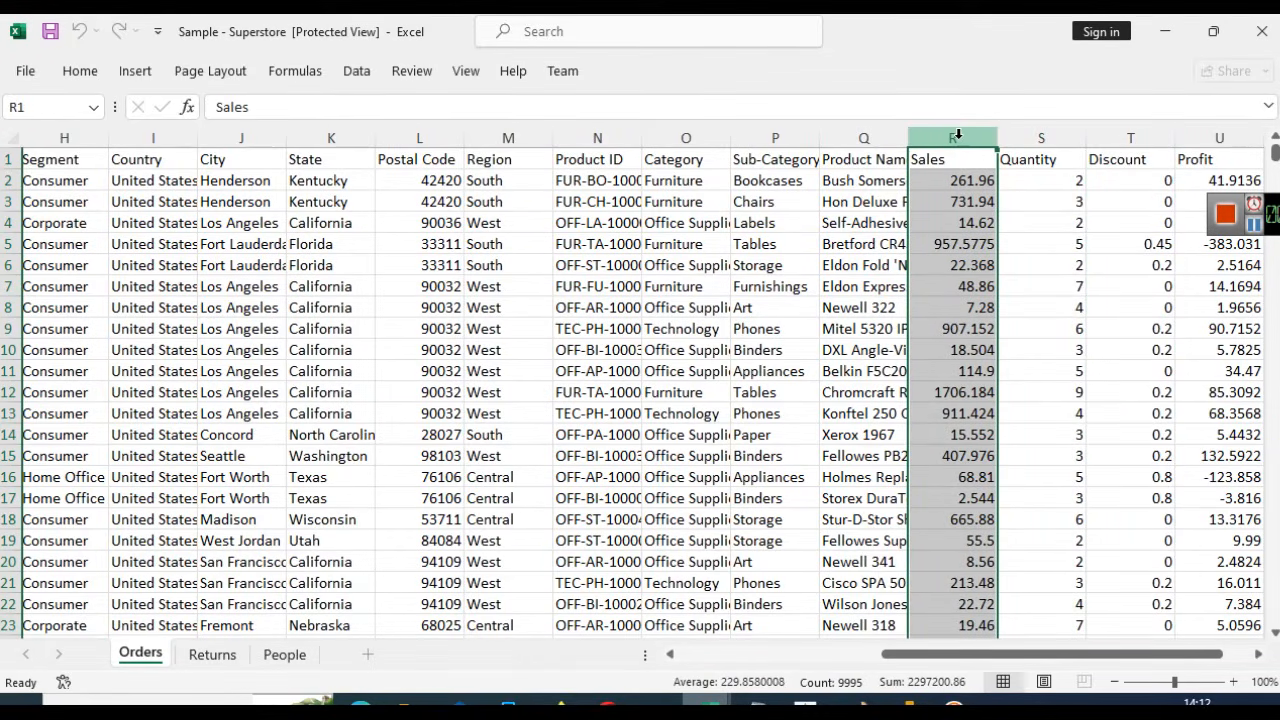
drag(994, 661, 868, 670)
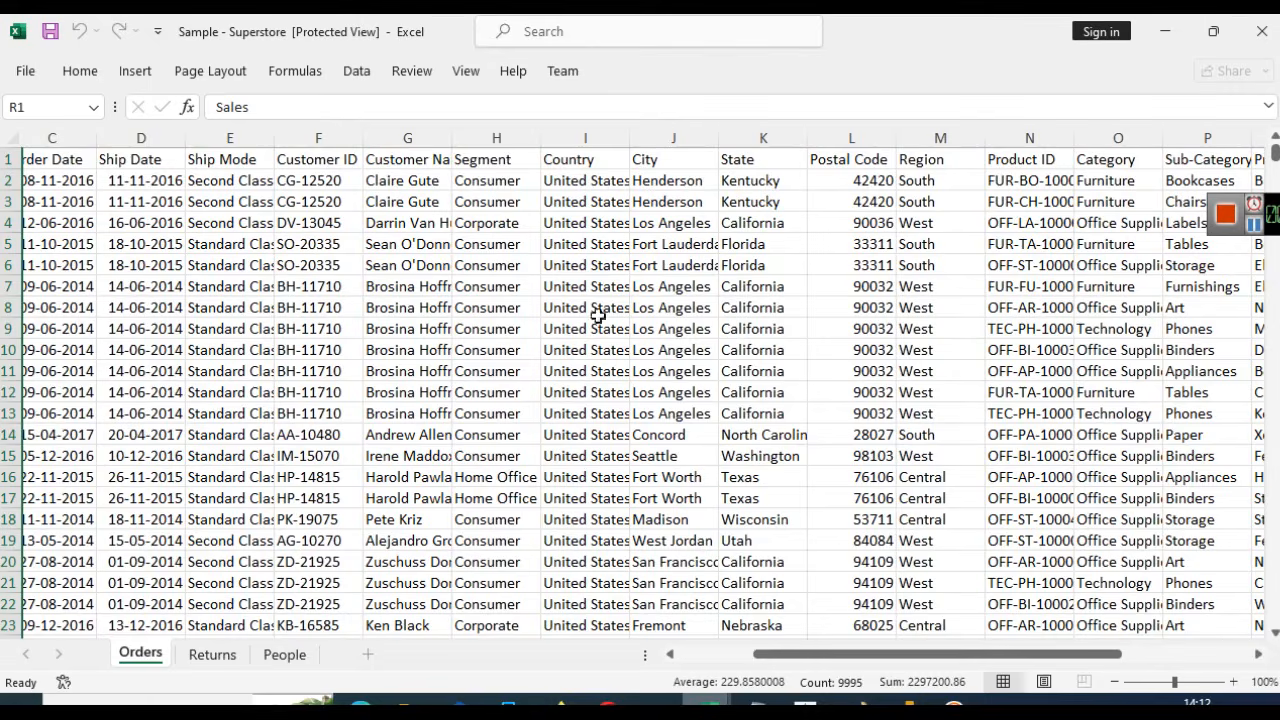
click(496, 137)
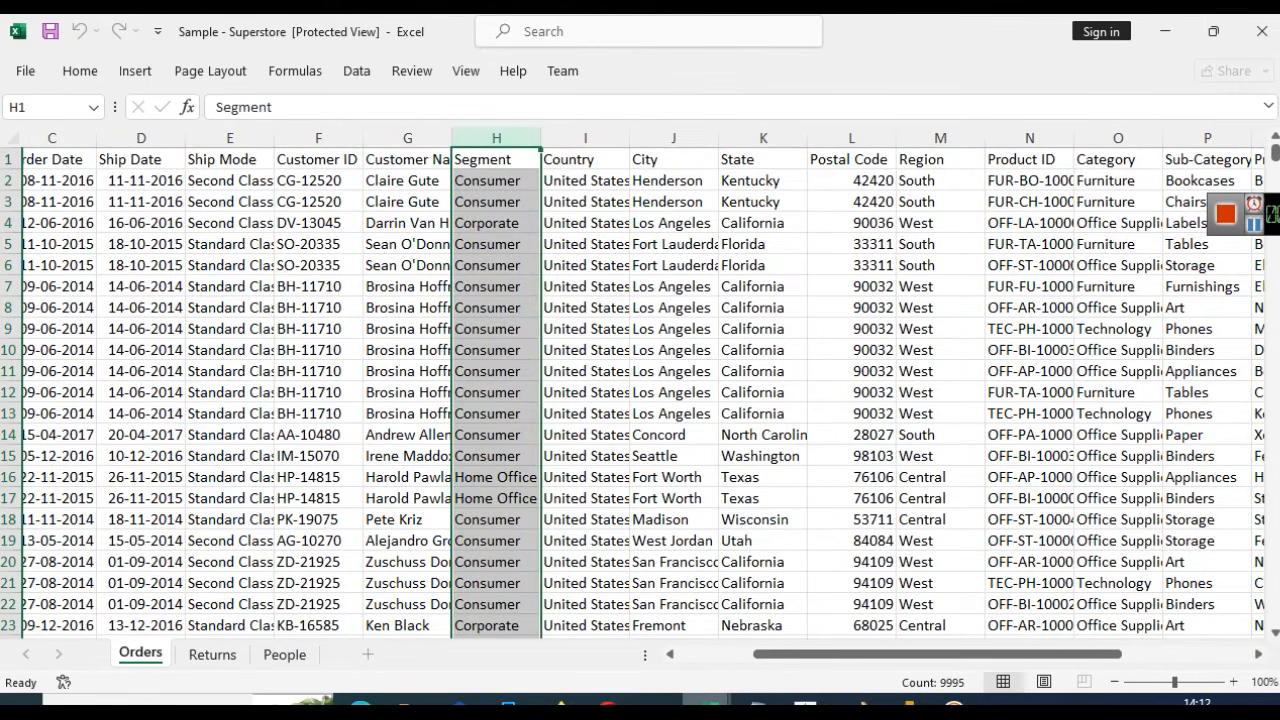
Reopen the Sample - Superstore workbook and examine the different Segment values plus the Category and Region columns of the Orders sheet
click(1256, 228)
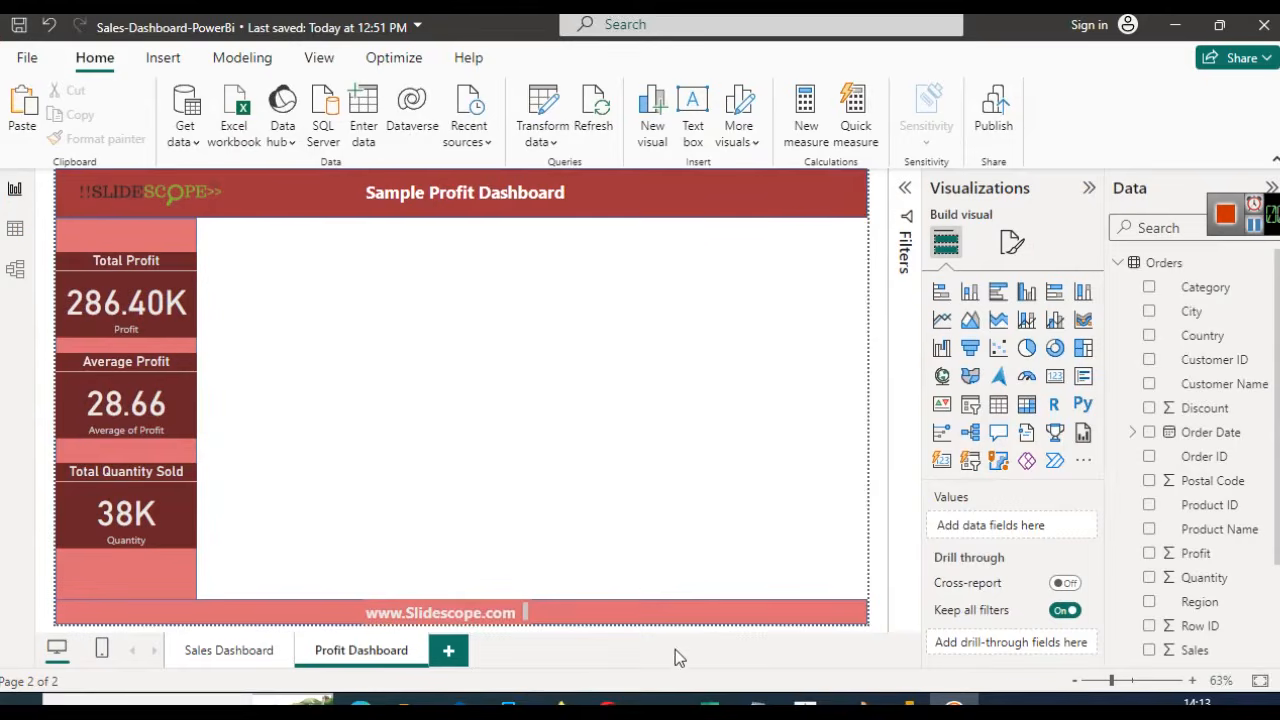
mouse_move(708, 705)
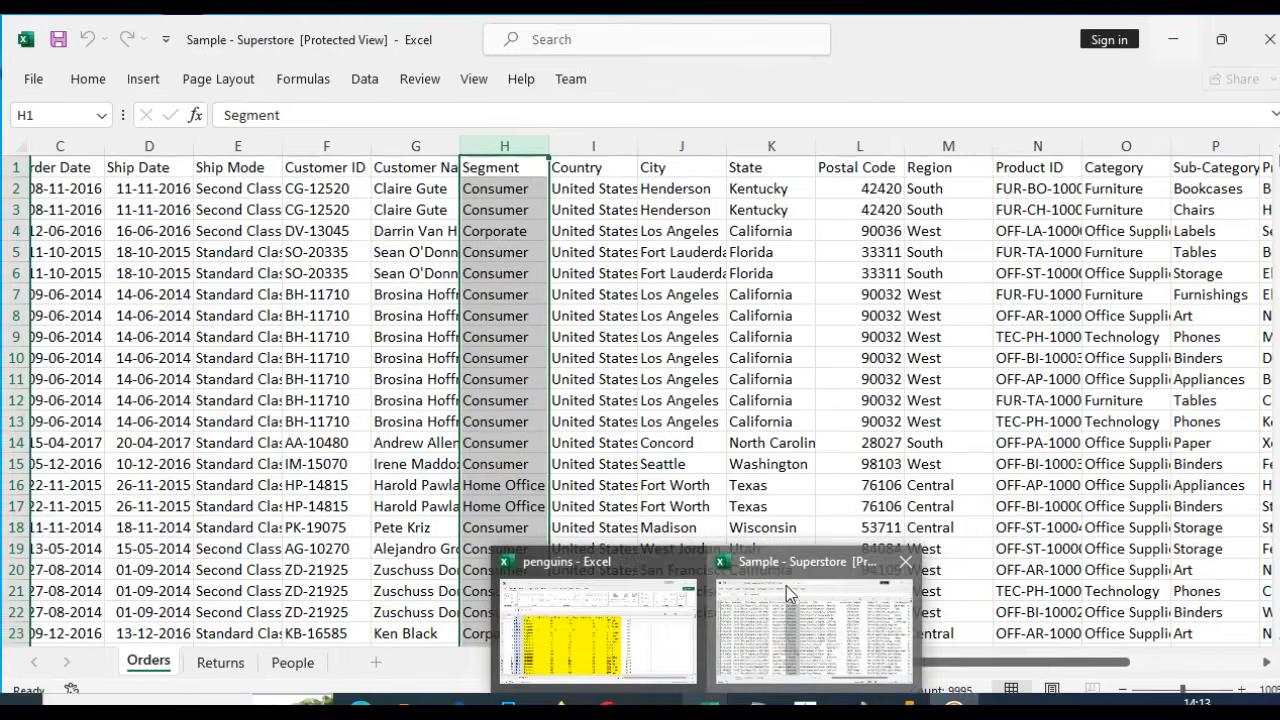
click(786, 586)
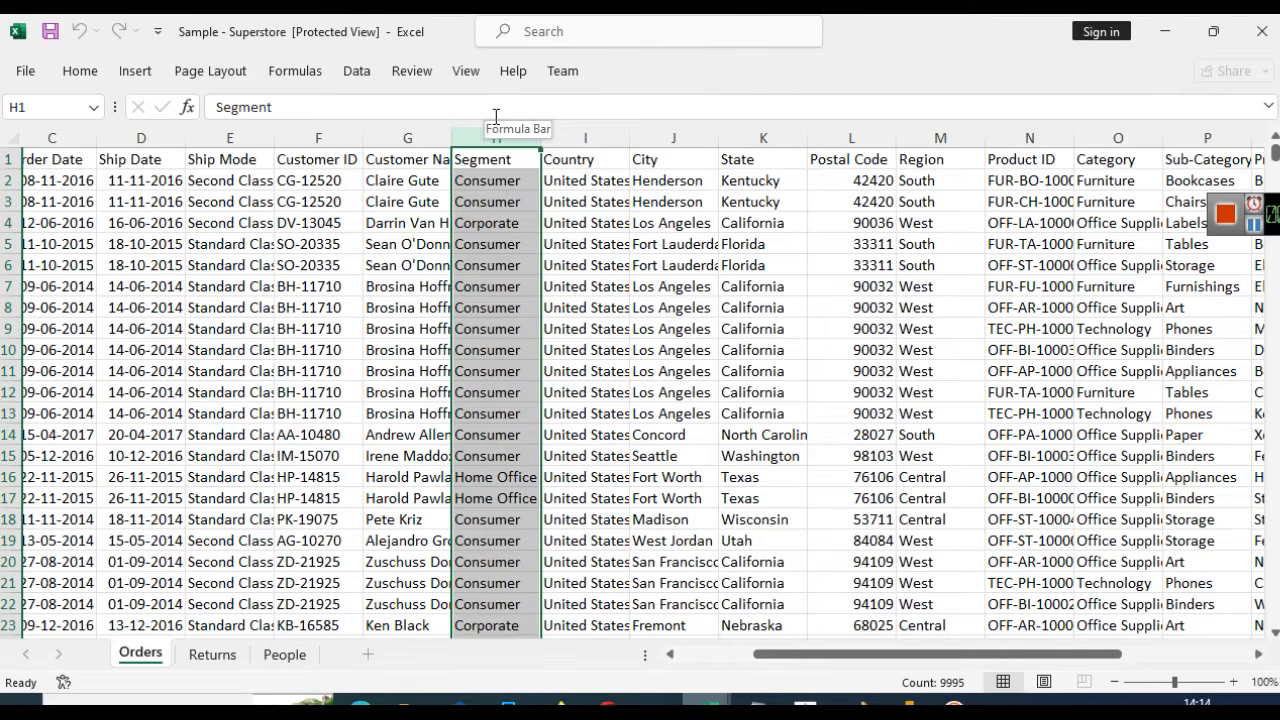
click(493, 183)
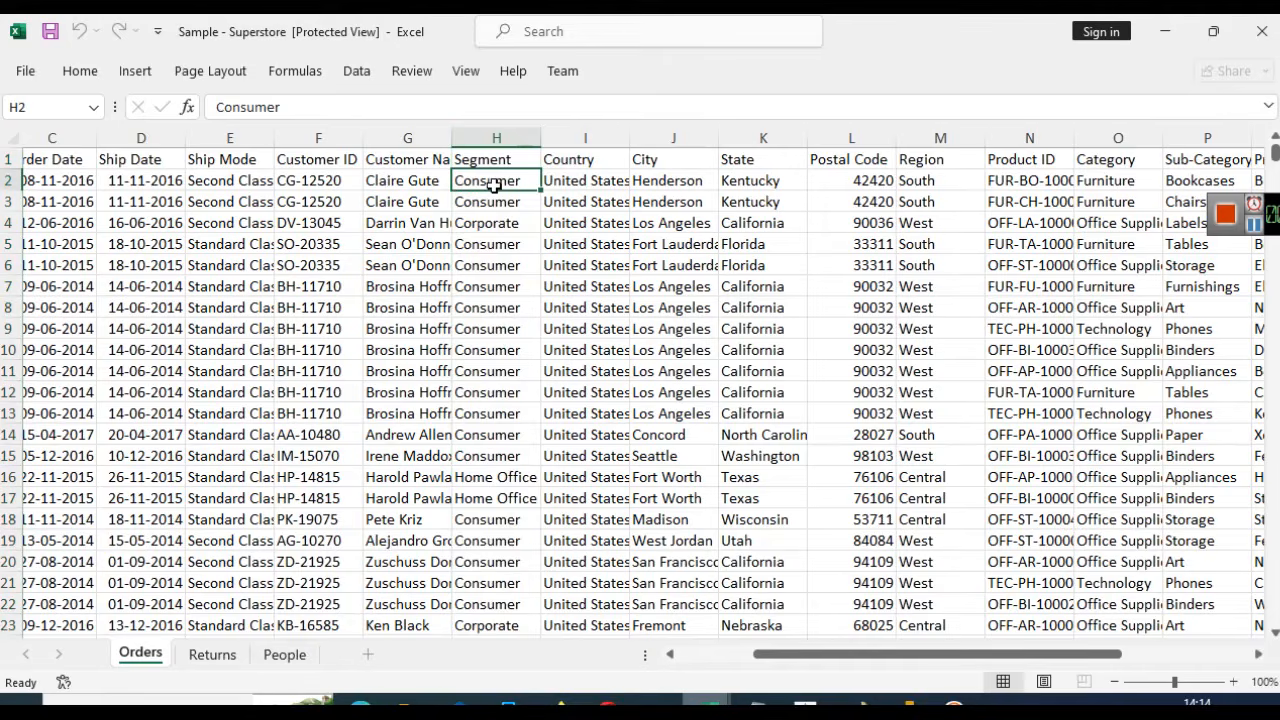
click(497, 479)
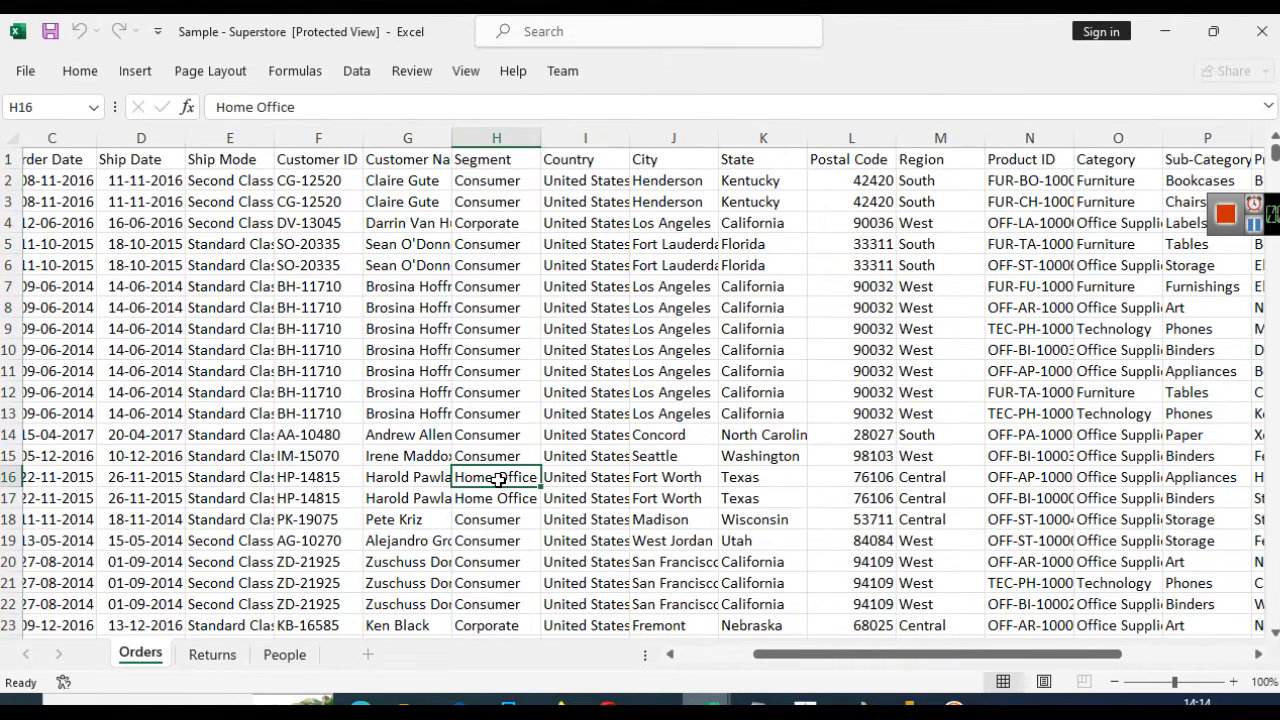
click(486, 625)
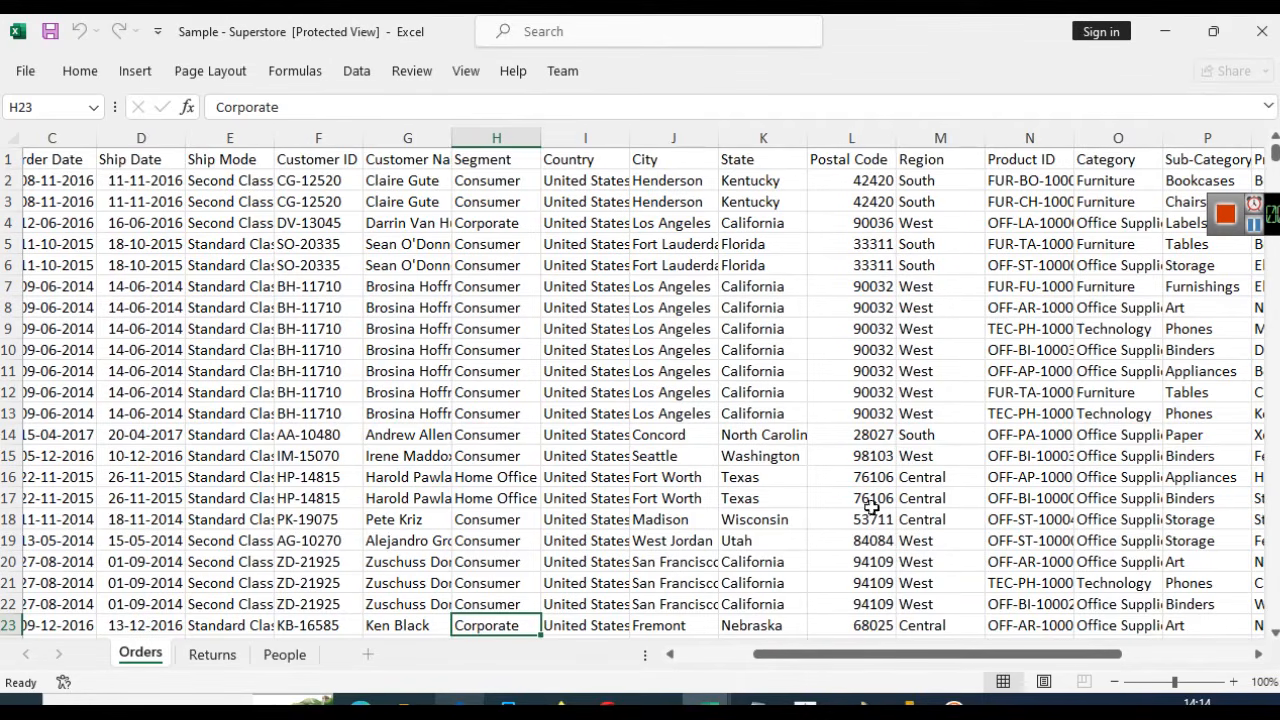
drag(952, 660, 1045, 664)
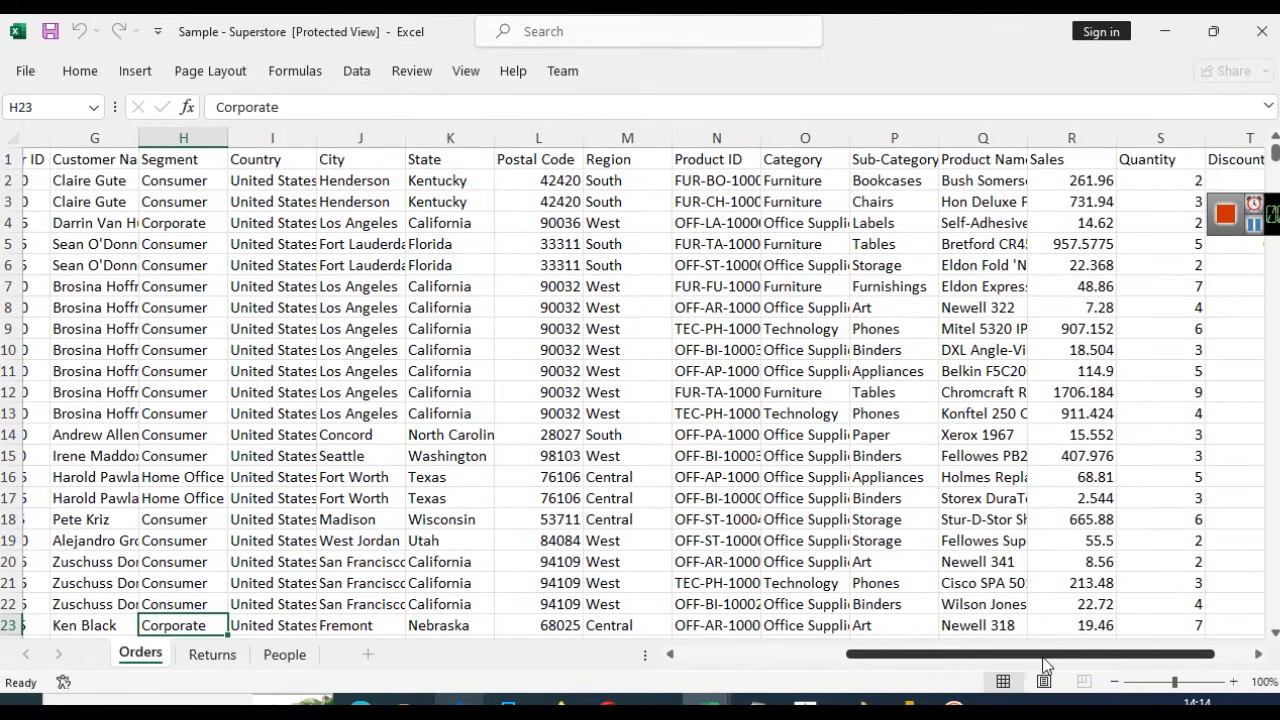
click(793, 140)
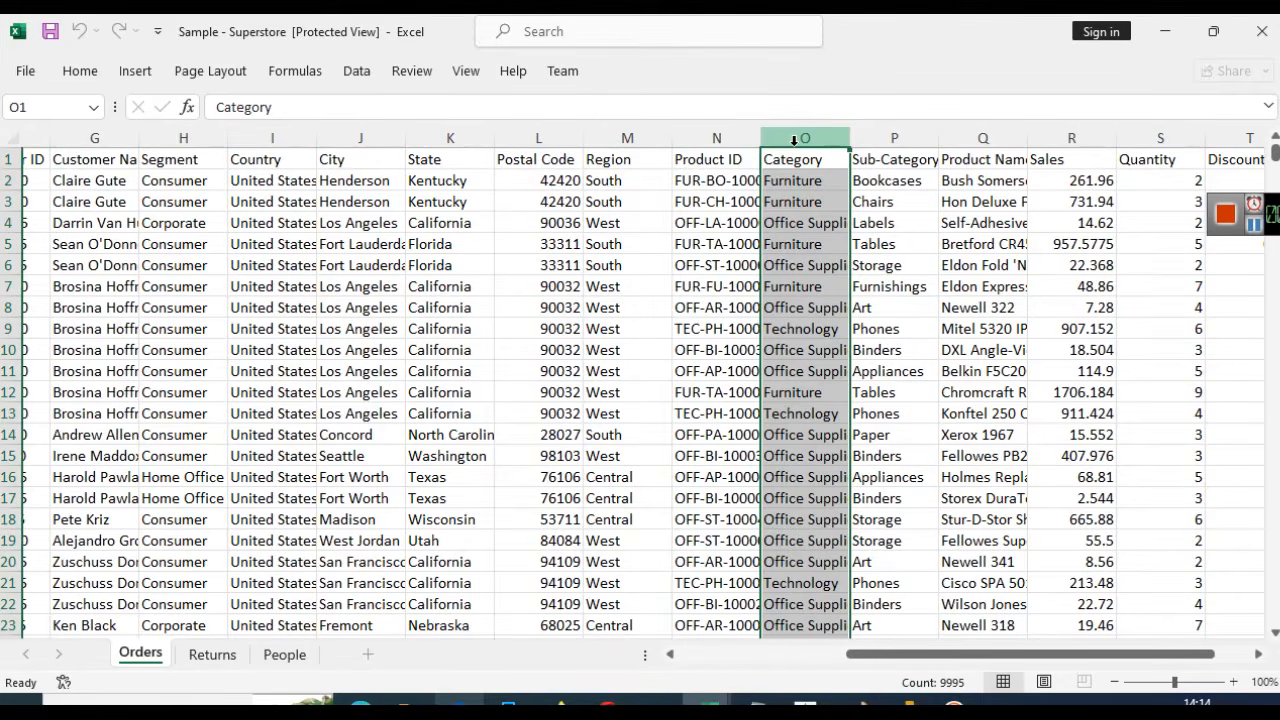
click(1259, 231)
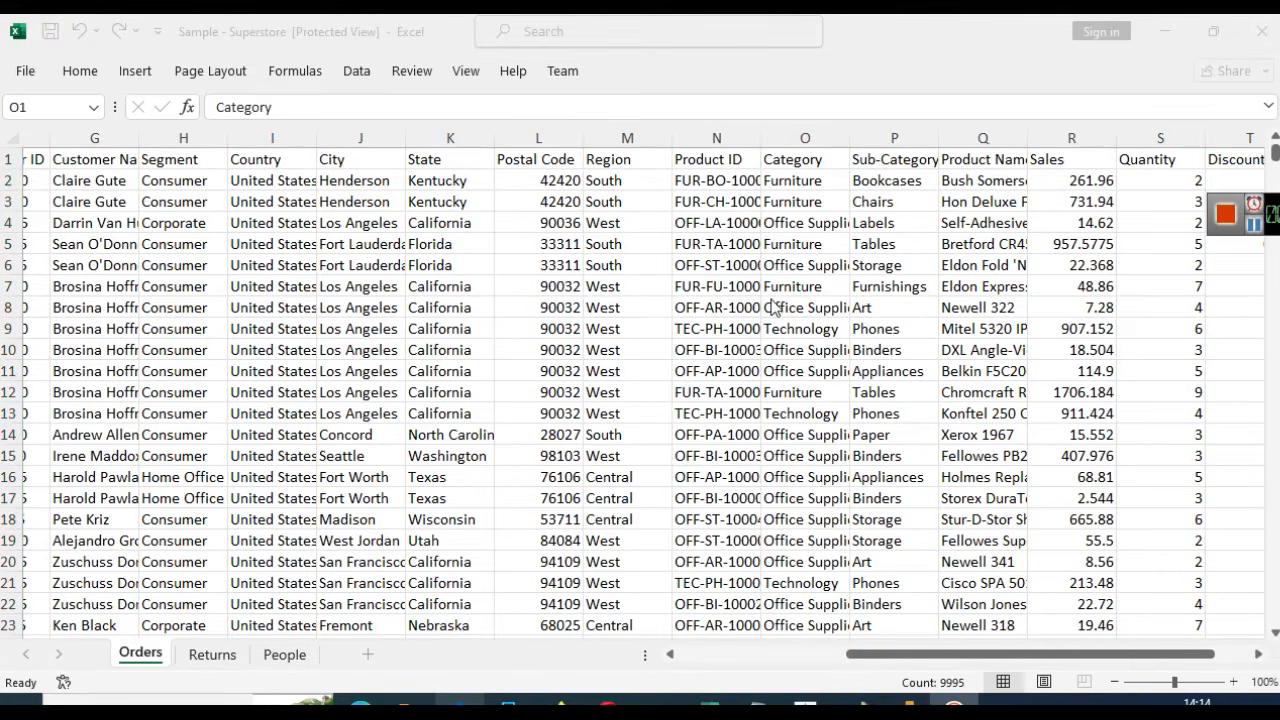
click(604, 138)
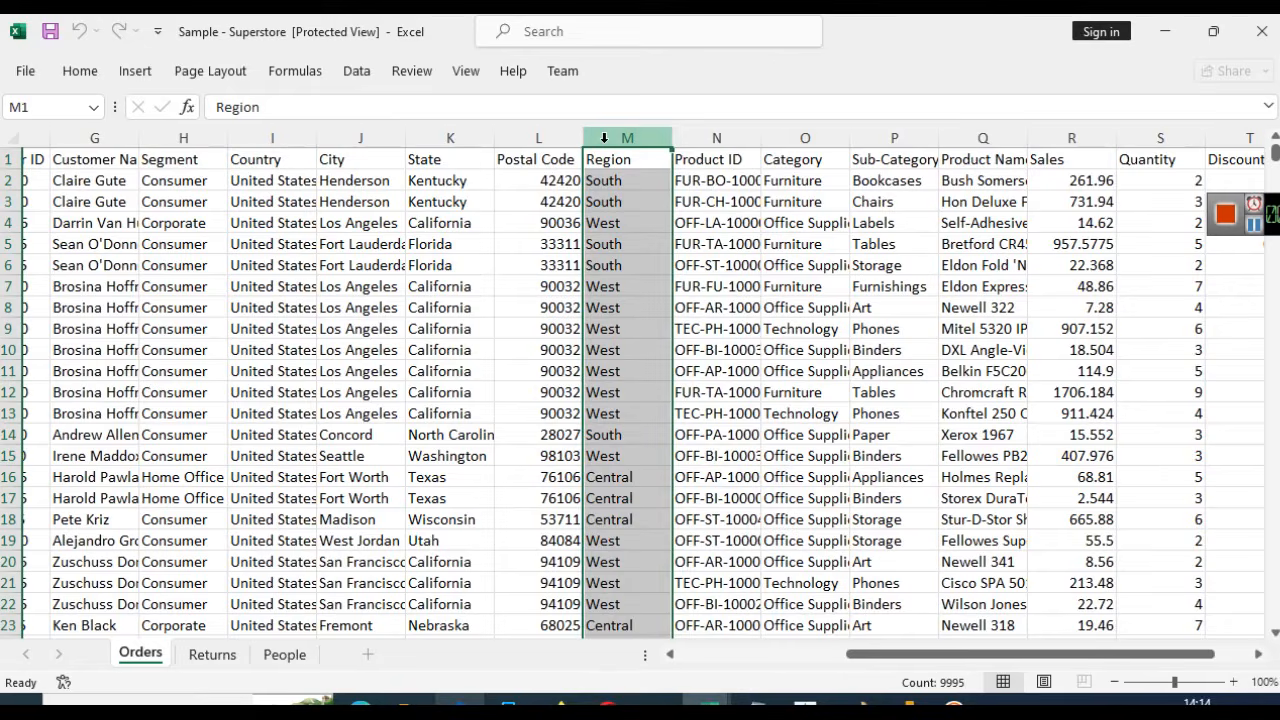
Switch back to Power BI, insert a pie chart on the Profit Dashboard page and shrink it beside the Total Profit card
click(1164, 31)
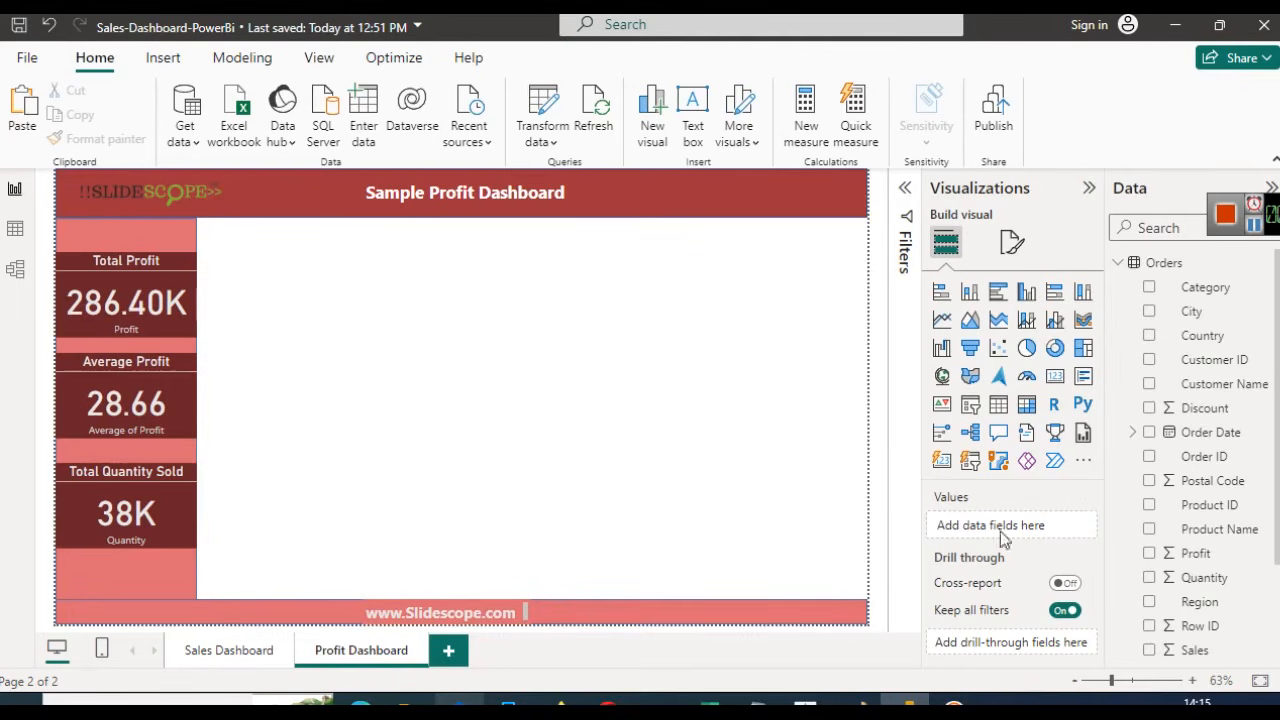
click(1027, 347)
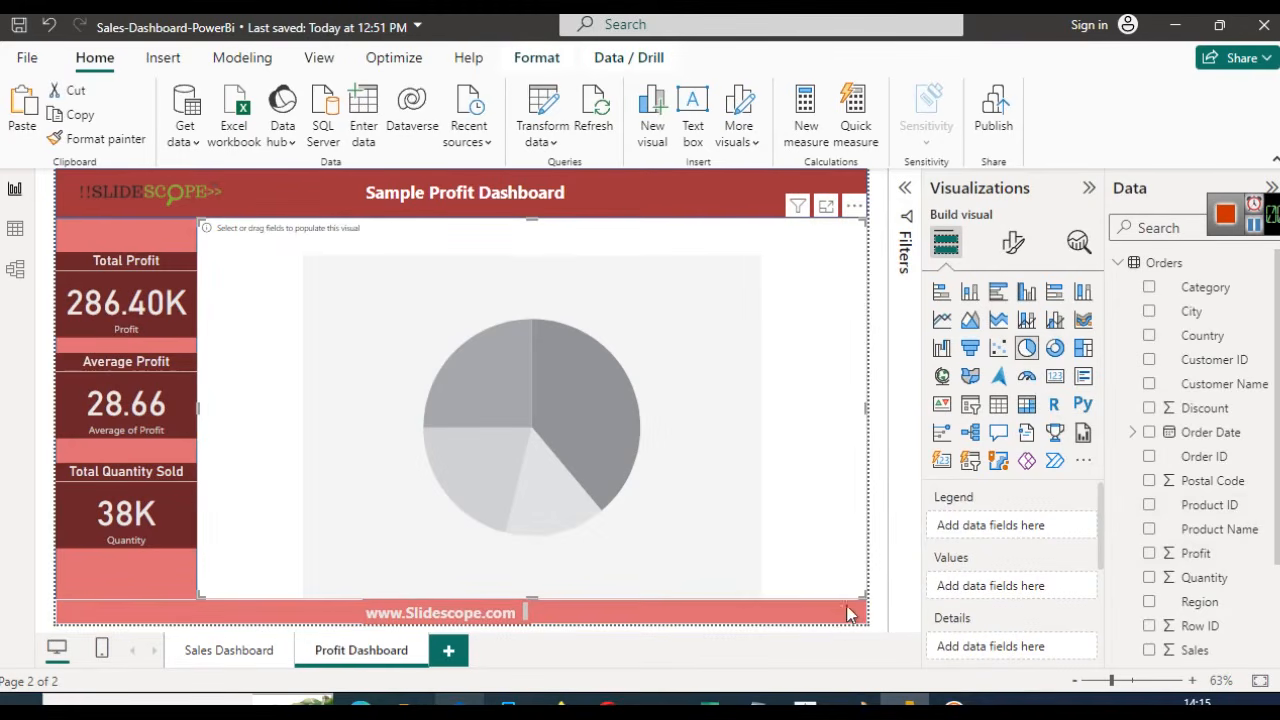
drag(864, 596, 417, 362)
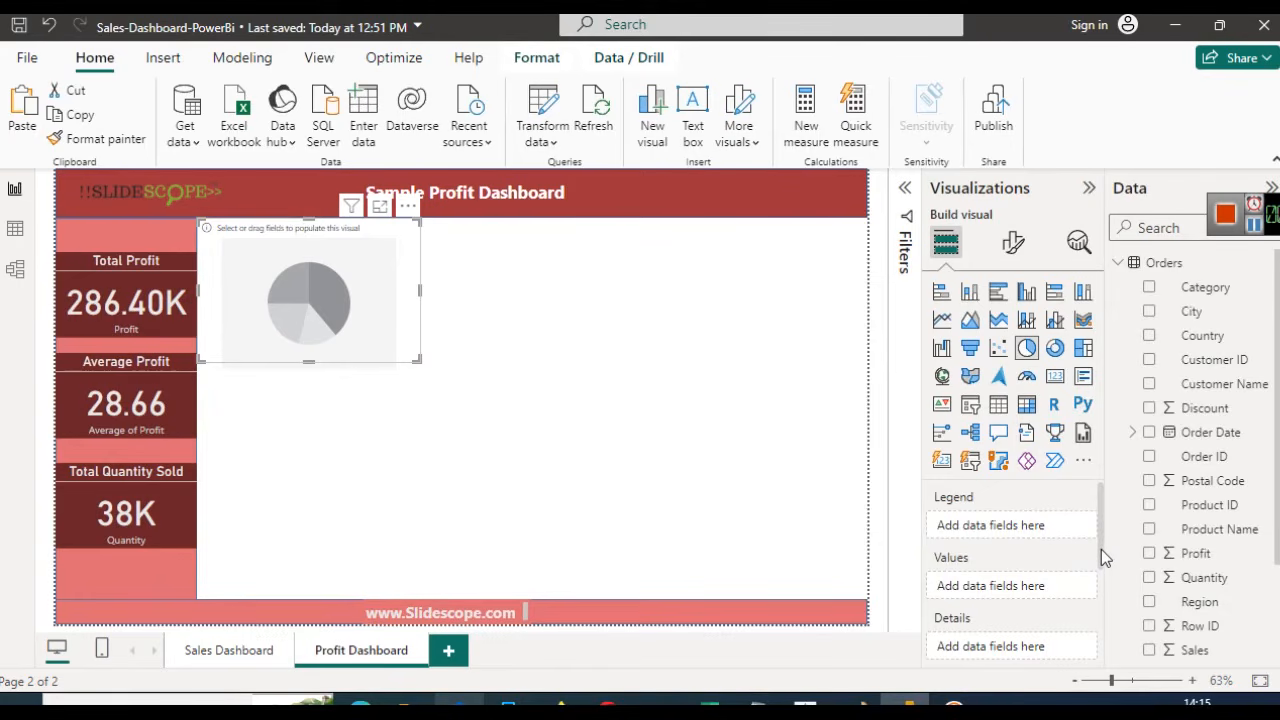
Review the Sales by Ship Mode pie chart on the Sales Dashboard page and return to the Profit Dashboard page
click(203, 656)
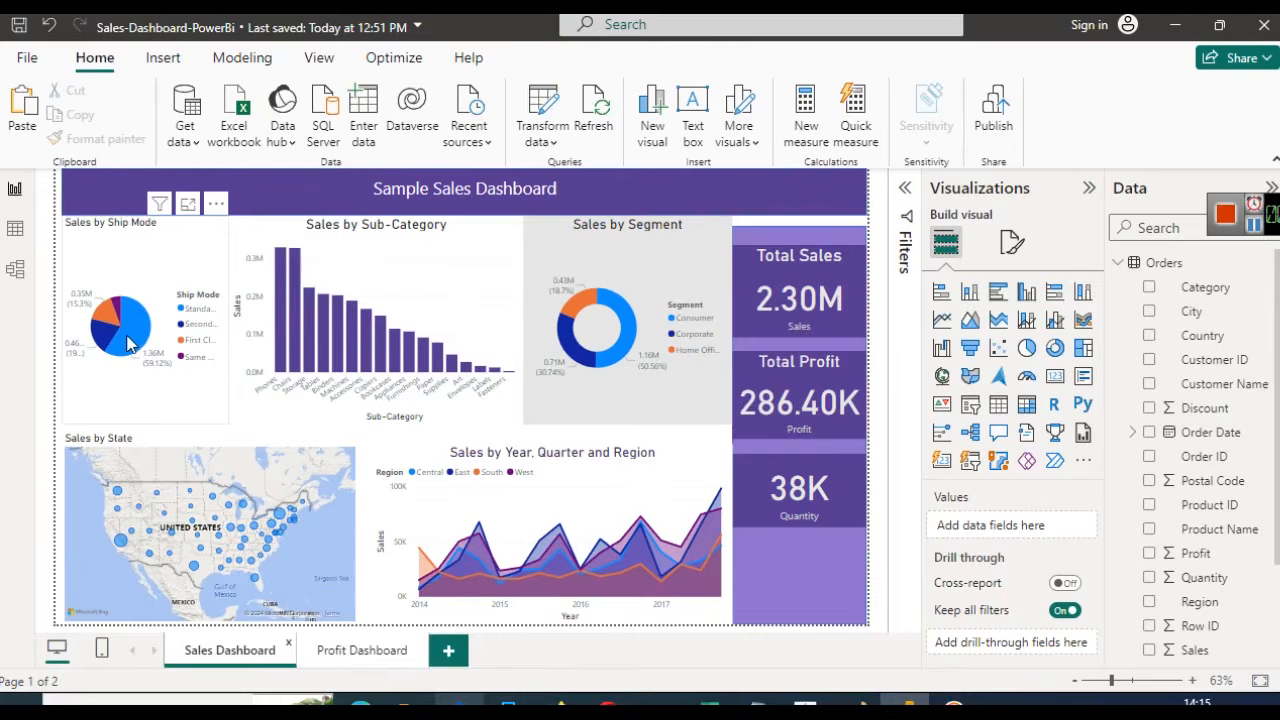
mouse_move(128, 343)
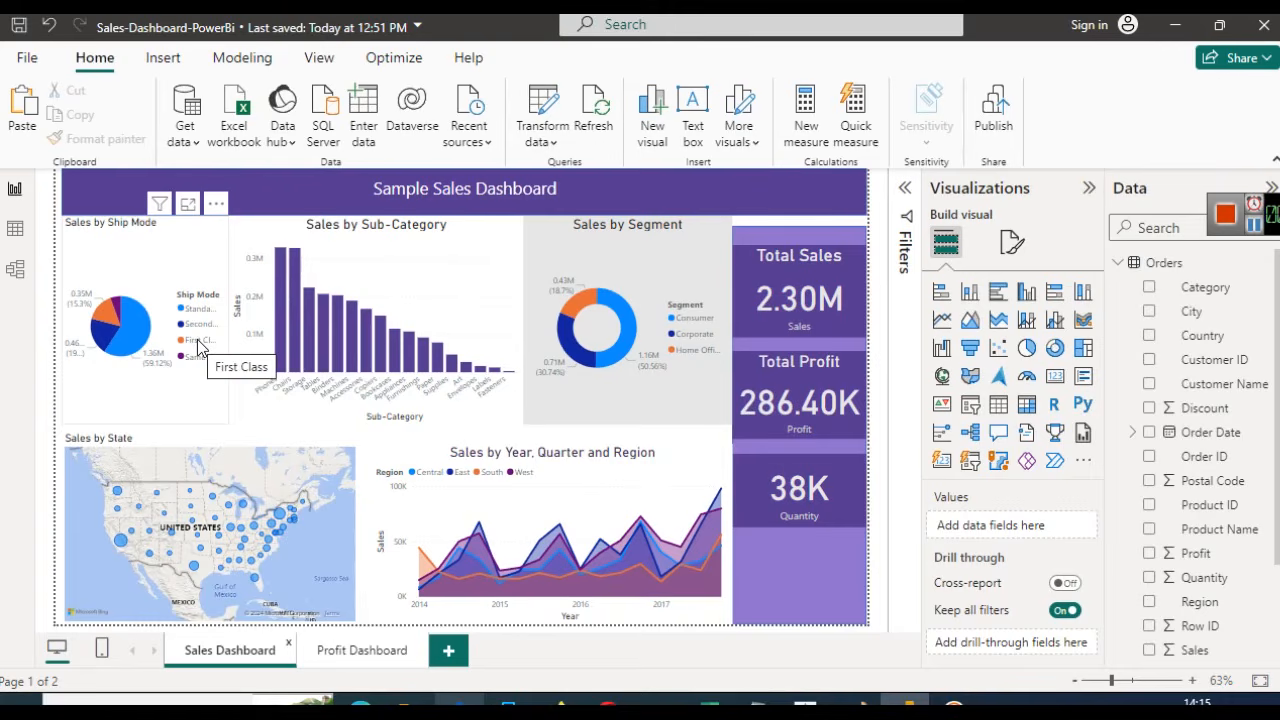
click(377, 657)
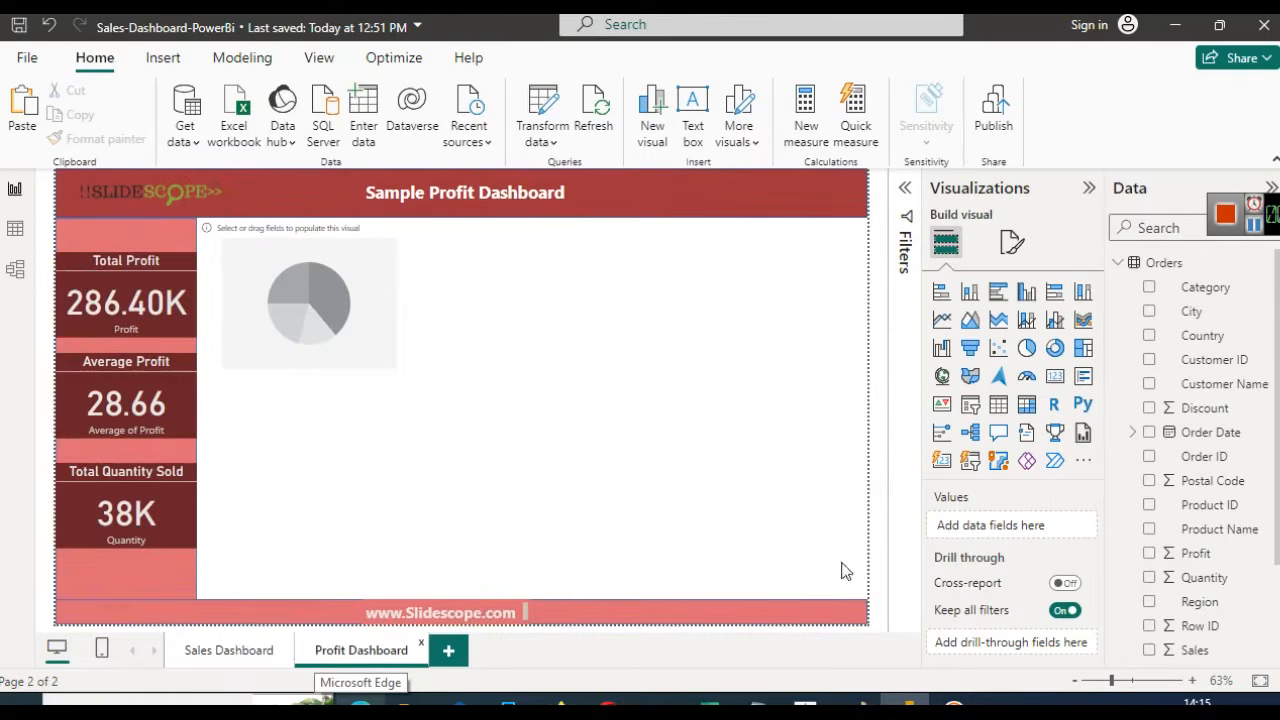
Set the empty pie chart's legend to Category and its values to Profit
click(333, 316)
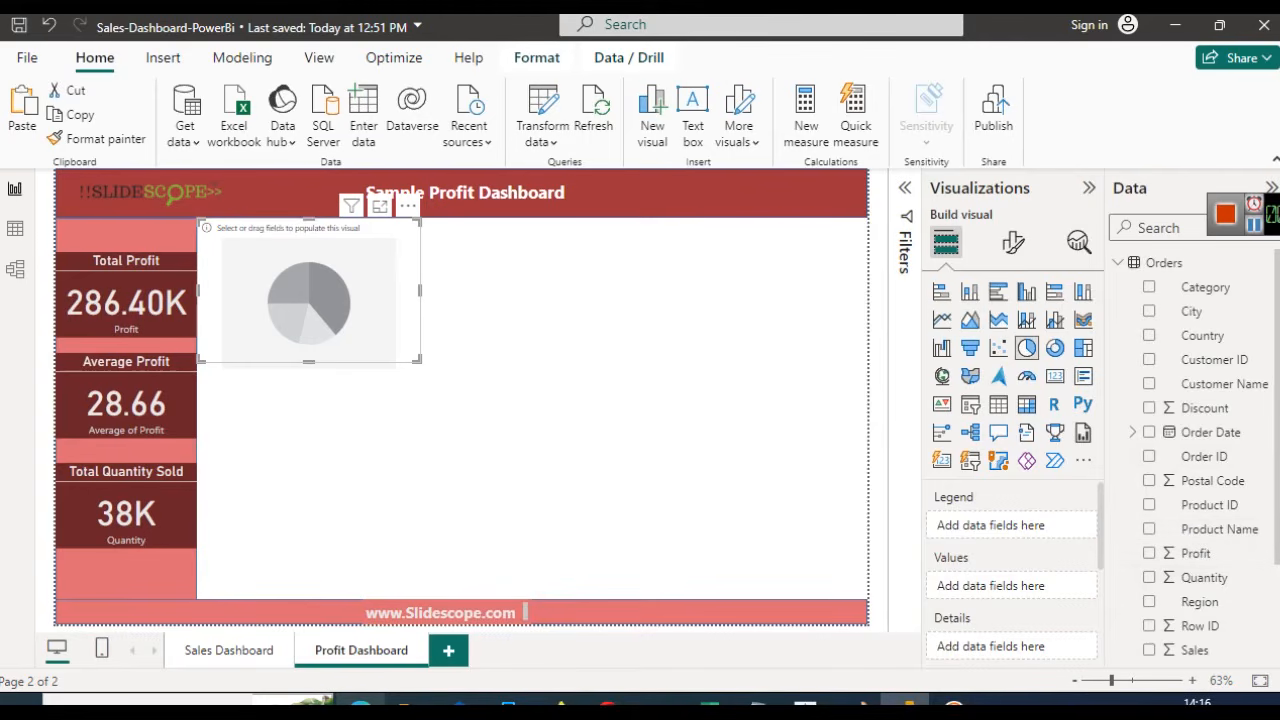
drag(1225, 288, 1046, 526)
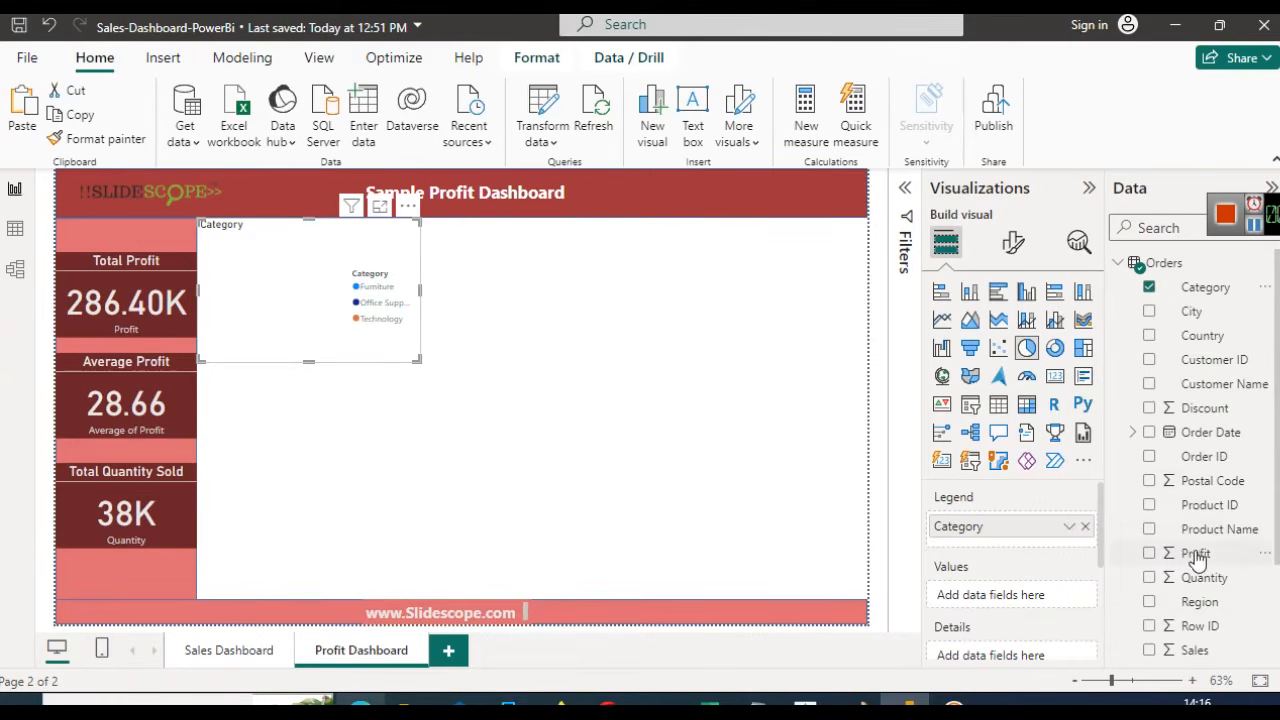
drag(1197, 560, 1029, 595)
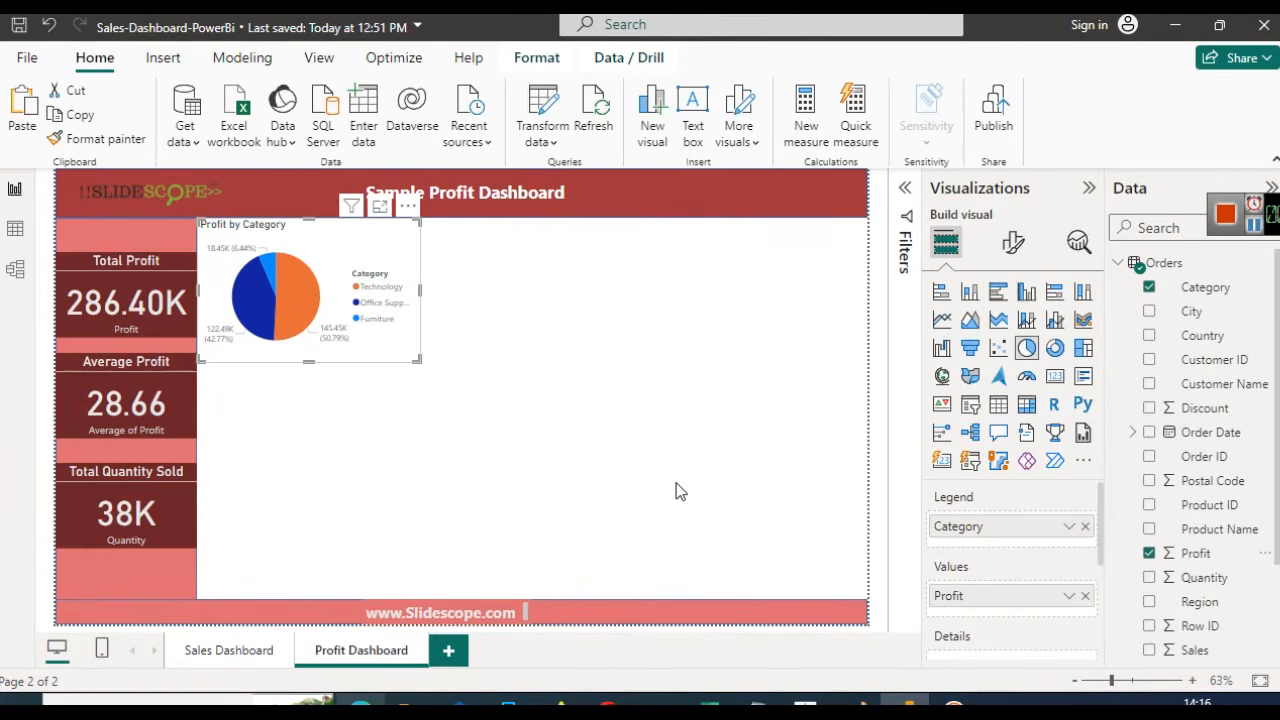
click(473, 494)
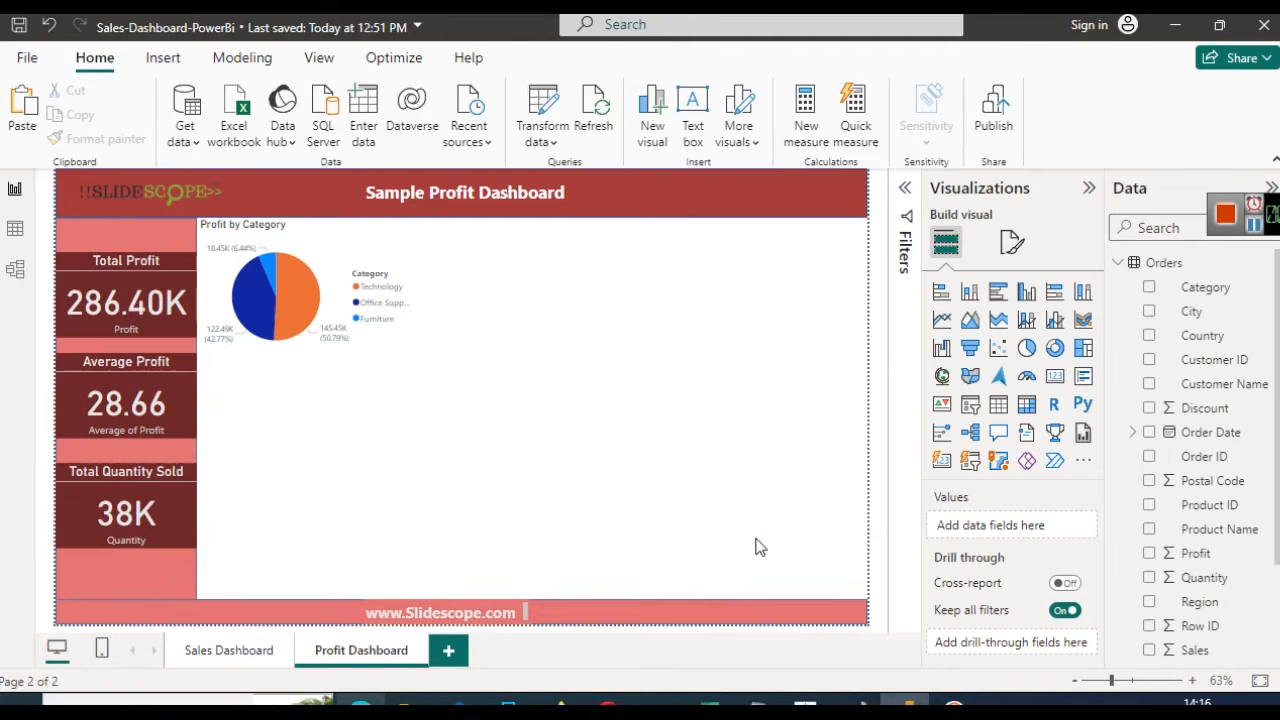
Switch to the Sample - Superstore workbook in Excel, examine the Orders sheet's Sub-Category column and return to Power BI
mouse_move(709, 704)
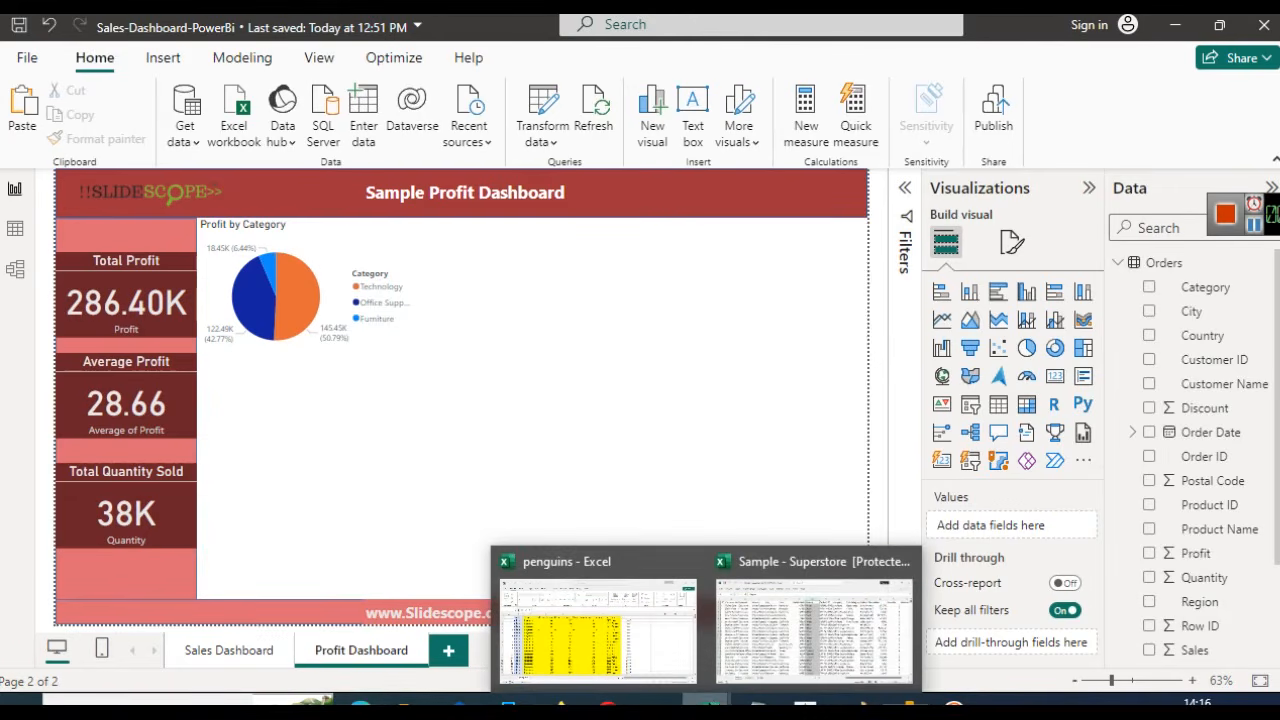
click(740, 668)
click(722, 373)
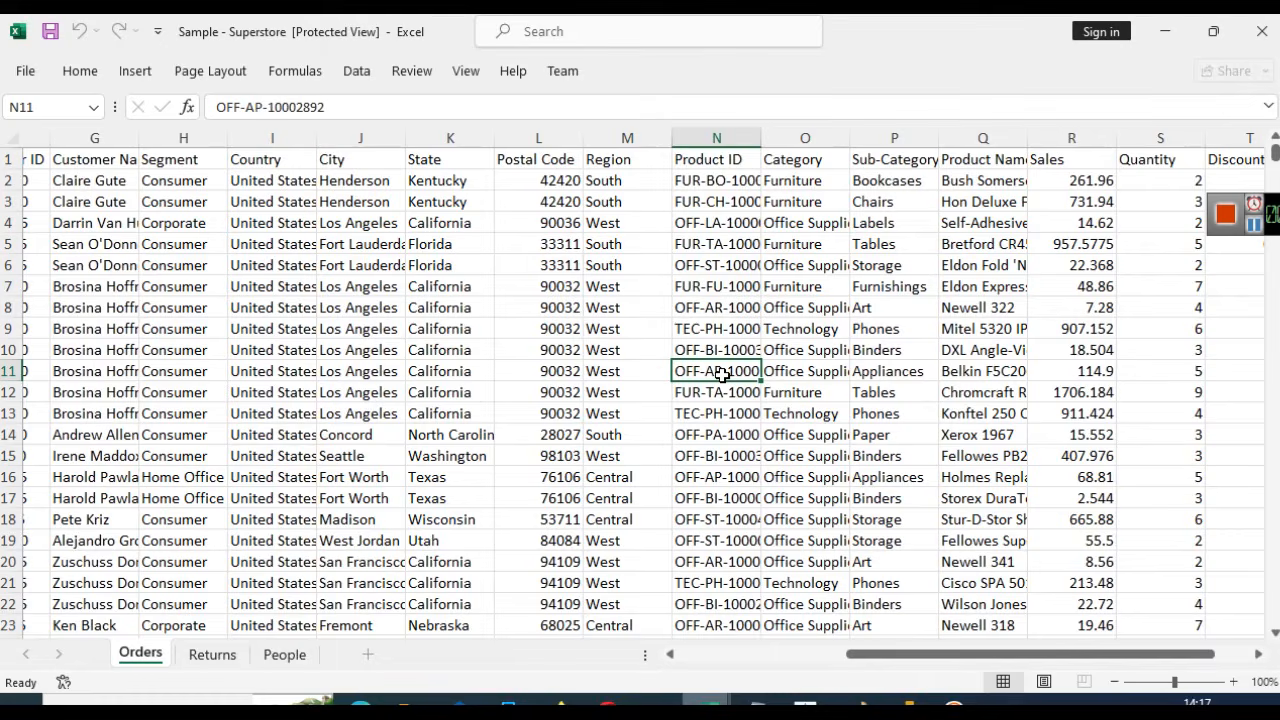
click(894, 137)
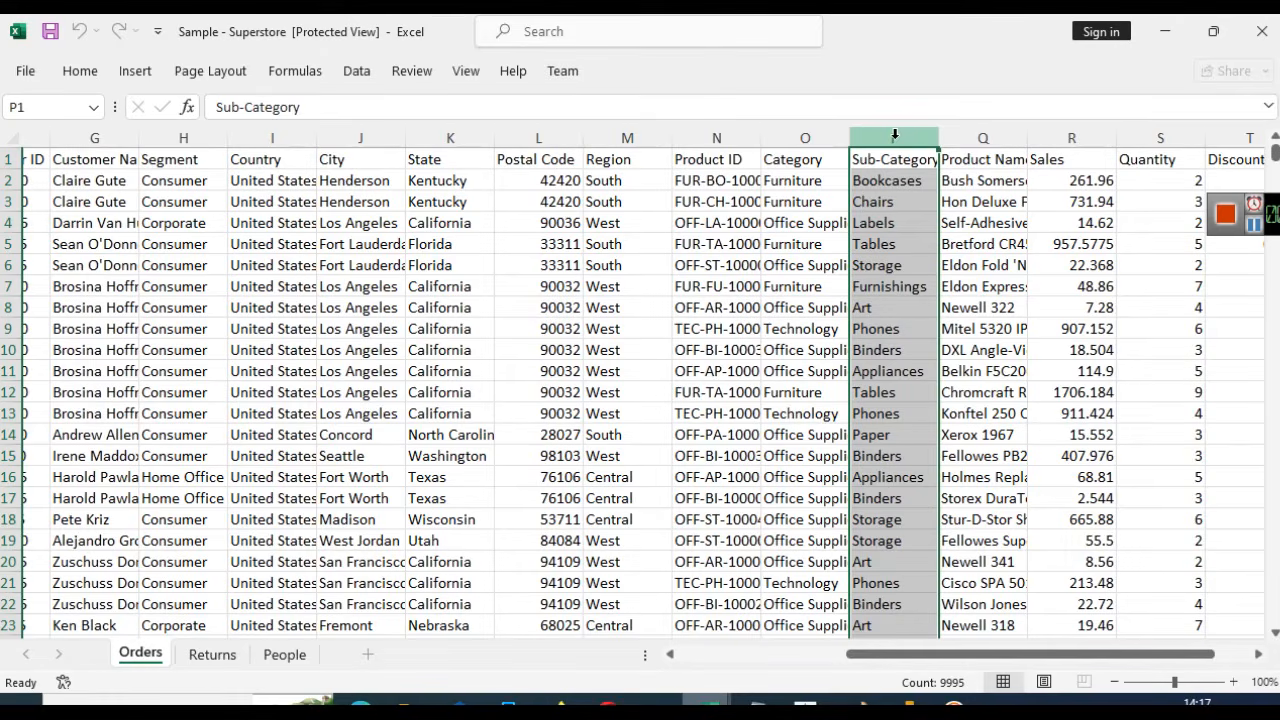
click(1163, 31)
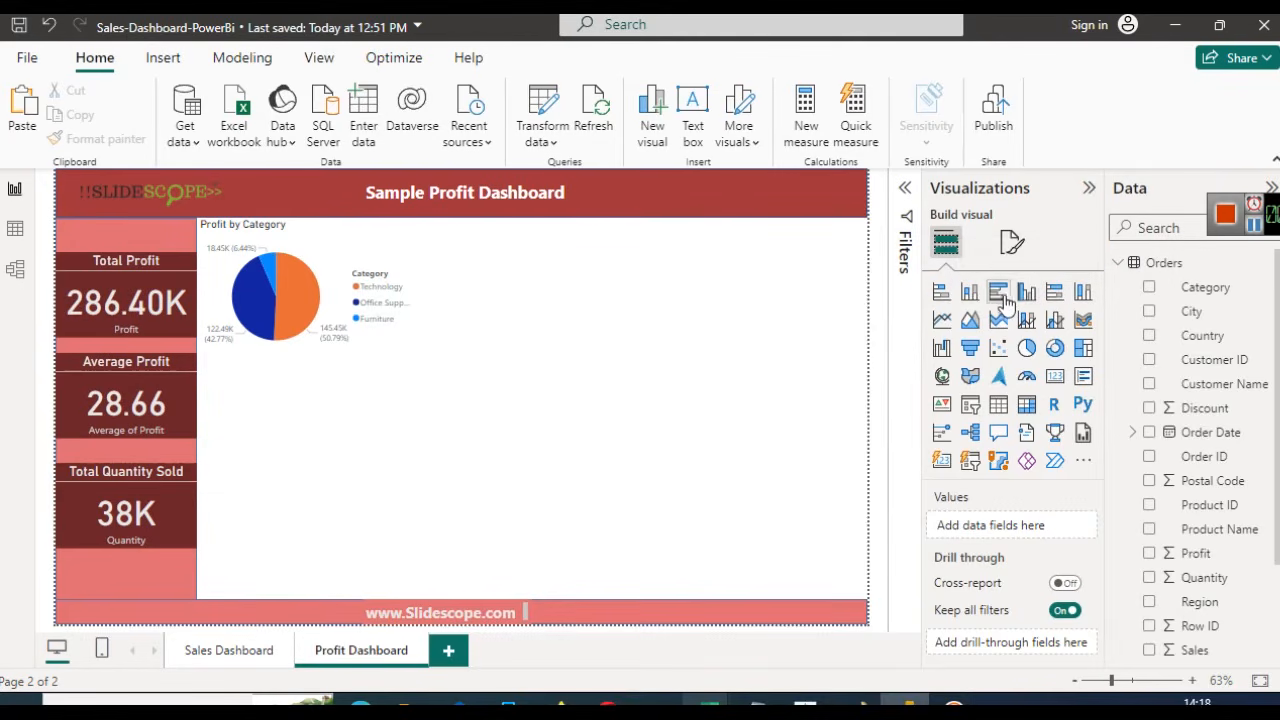
Insert a stacked column chart with Sub-Category on the x-axis and Profit on the y-axis, and narrow it beside the pie chart
scroll(1263, 232, down, 3)
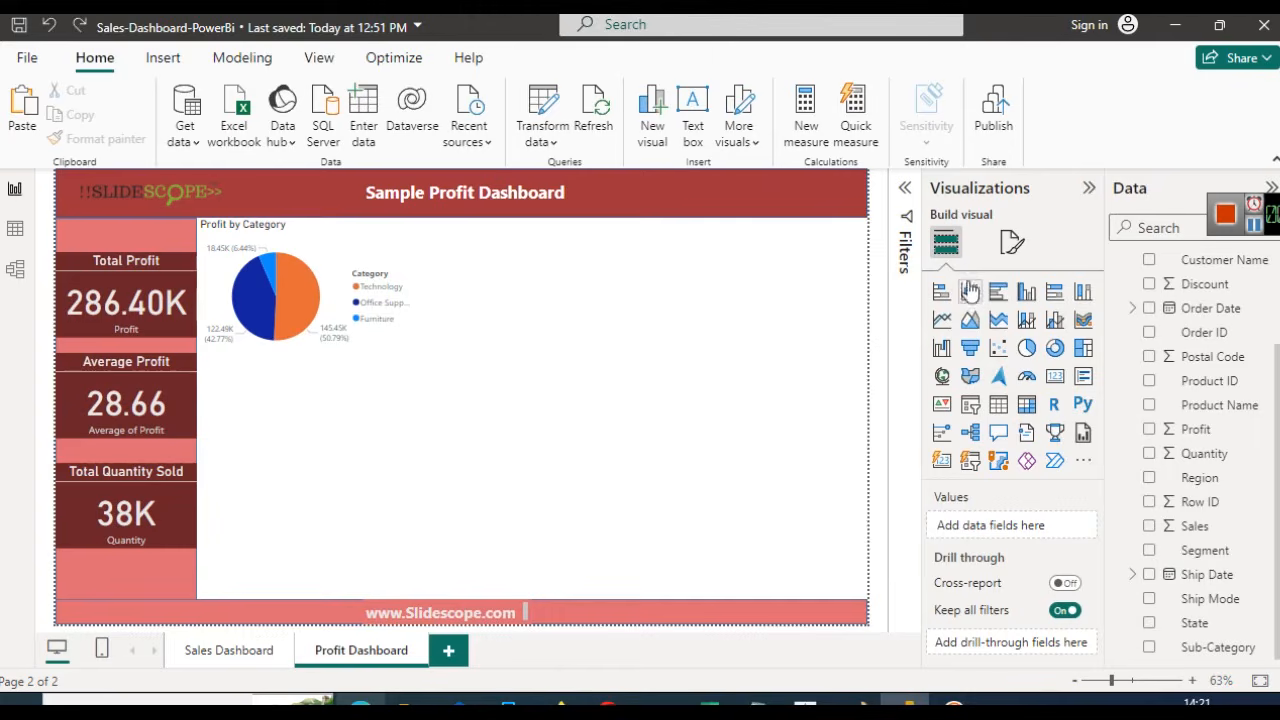
click(968, 292)
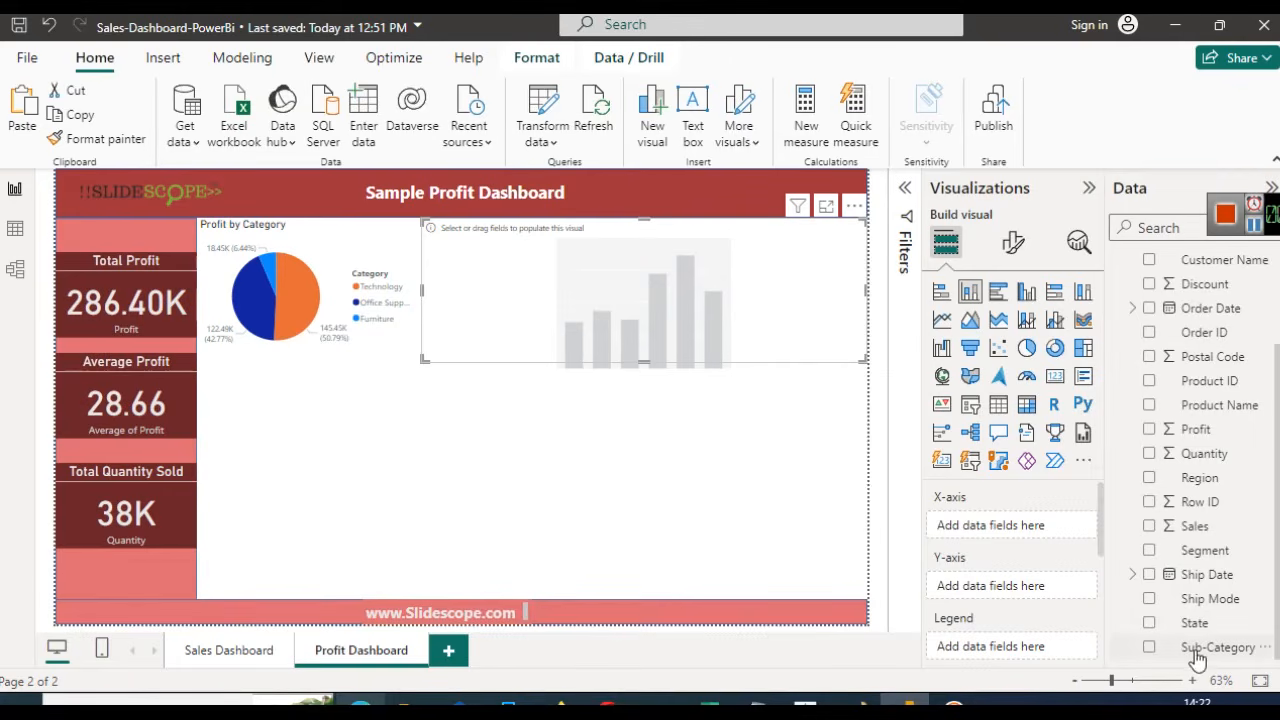
drag(1200, 649, 1032, 530)
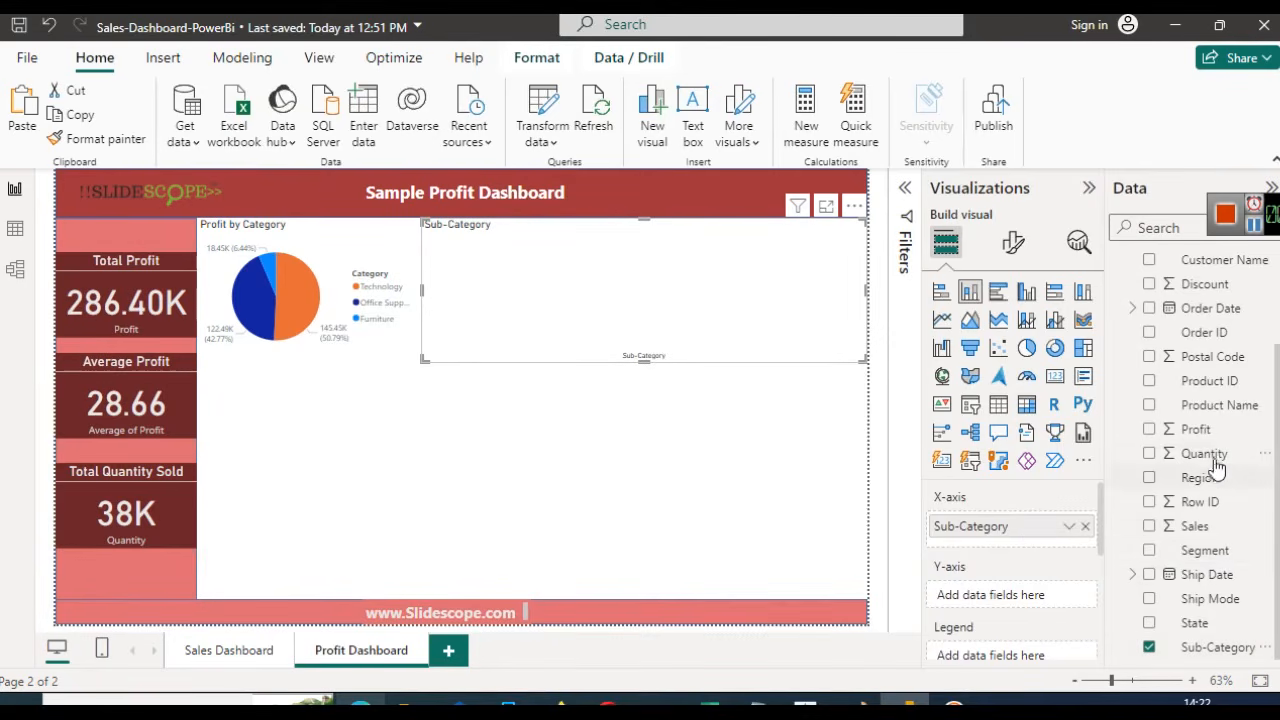
mouse_move(1206, 431)
mouse_down()
mouse_move(980, 534)
mouse_move(997, 595)
mouse_up()
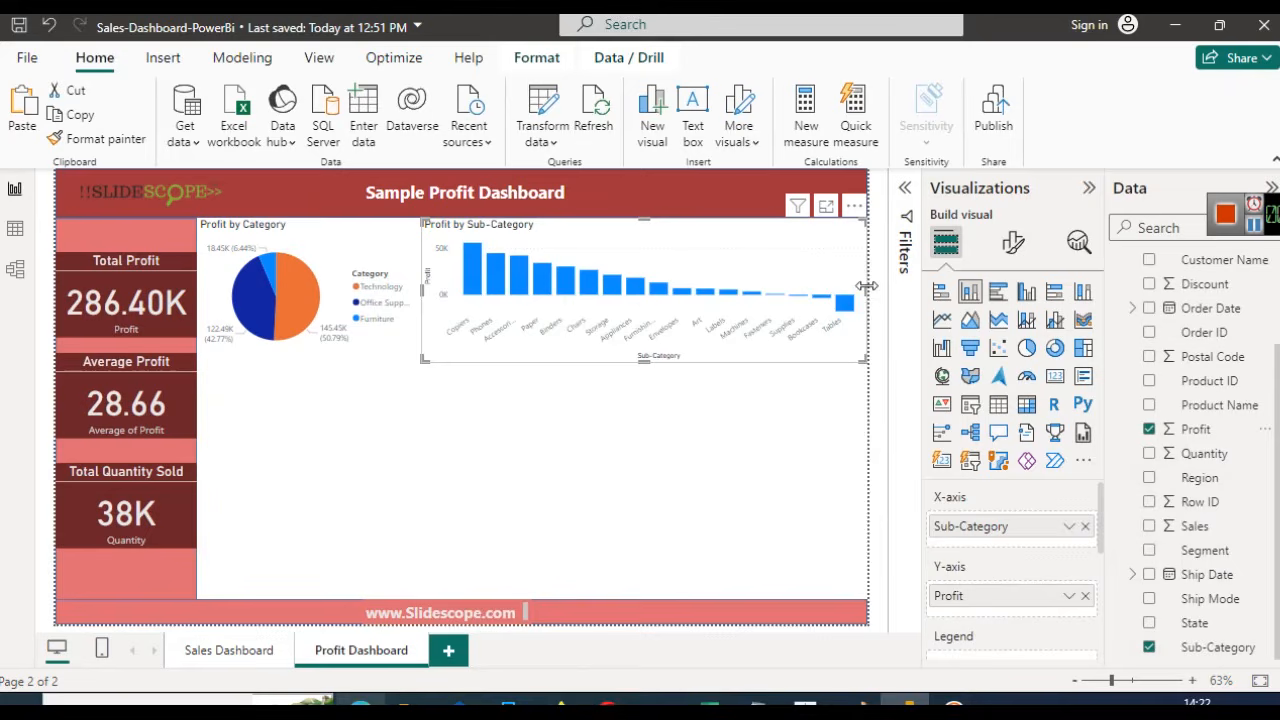
drag(866, 290, 687, 311)
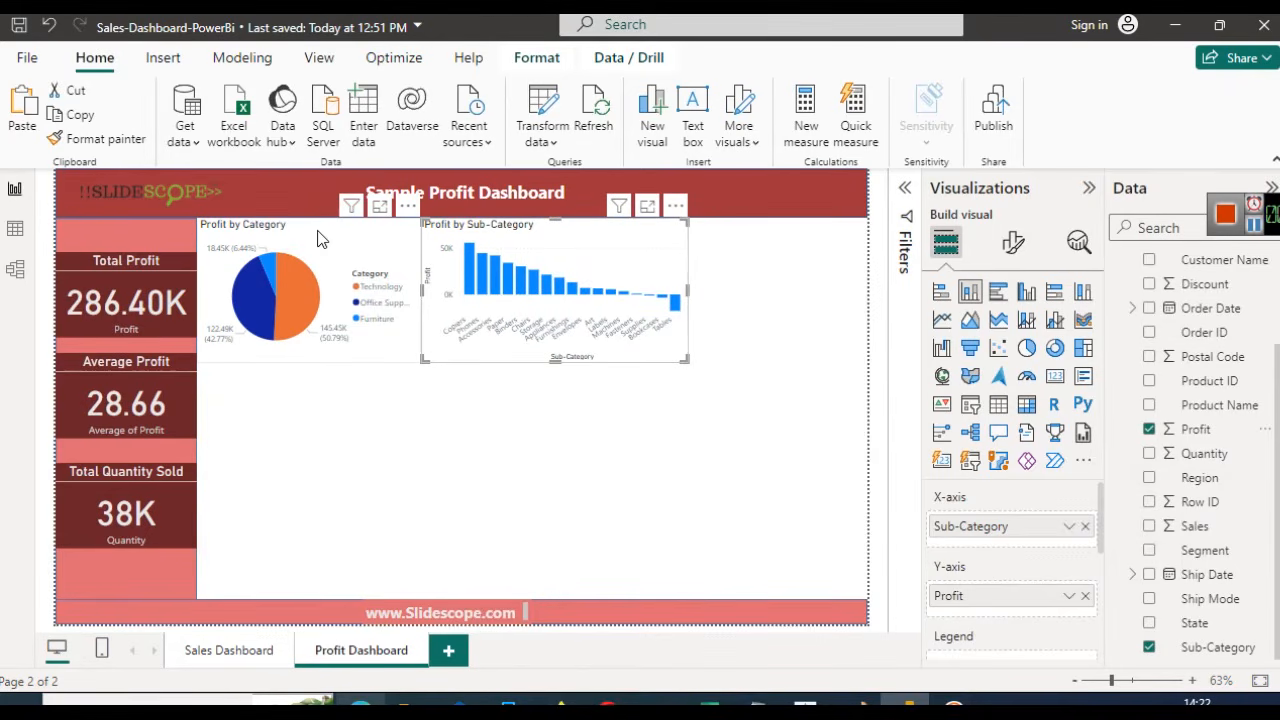
Narrow the Profit by Category pie chart and widen the Profit by Sub-Category chart until it meets the pie chart's edge
click(358, 287)
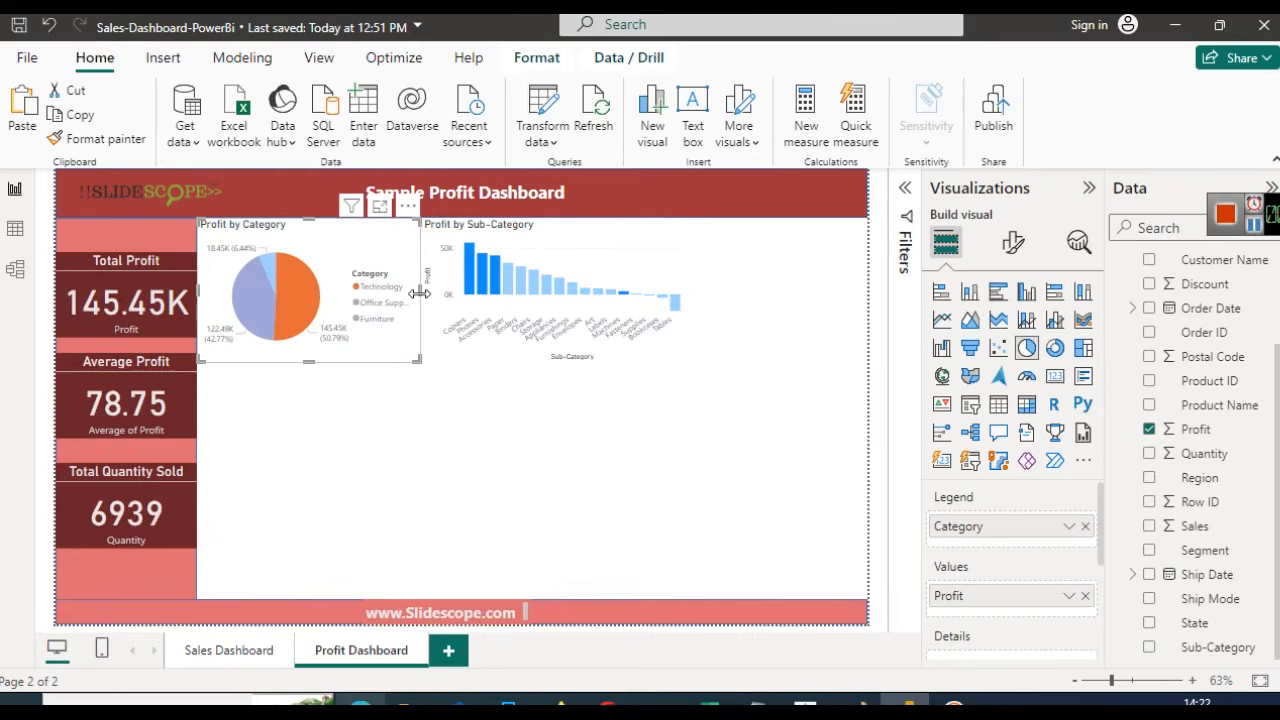
drag(419, 291, 372, 289)
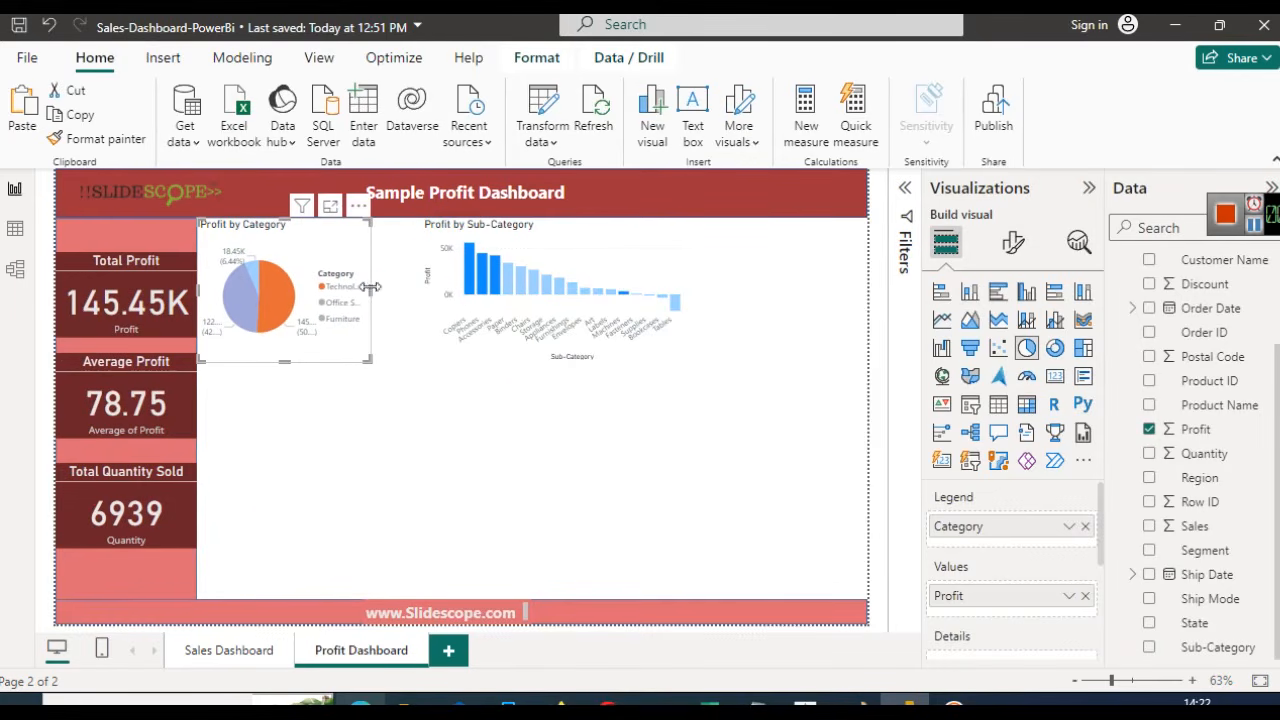
click(419, 432)
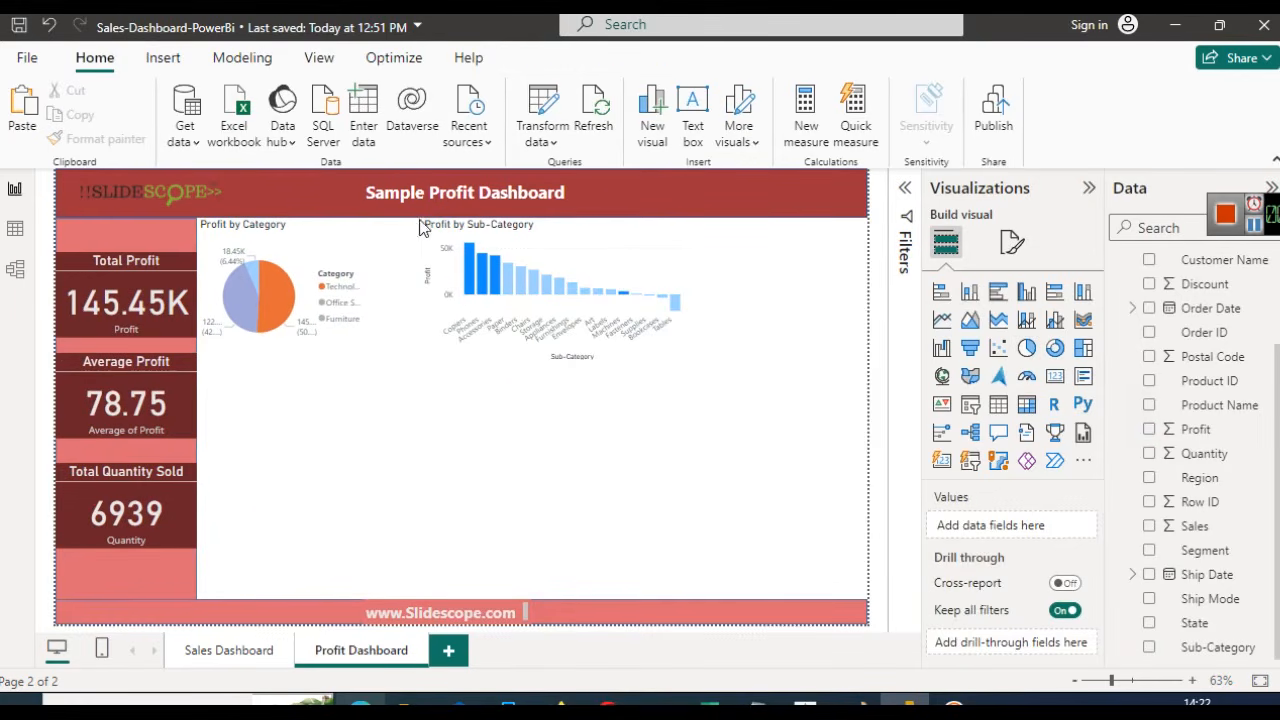
click(452, 262)
drag(422, 290, 366, 294)
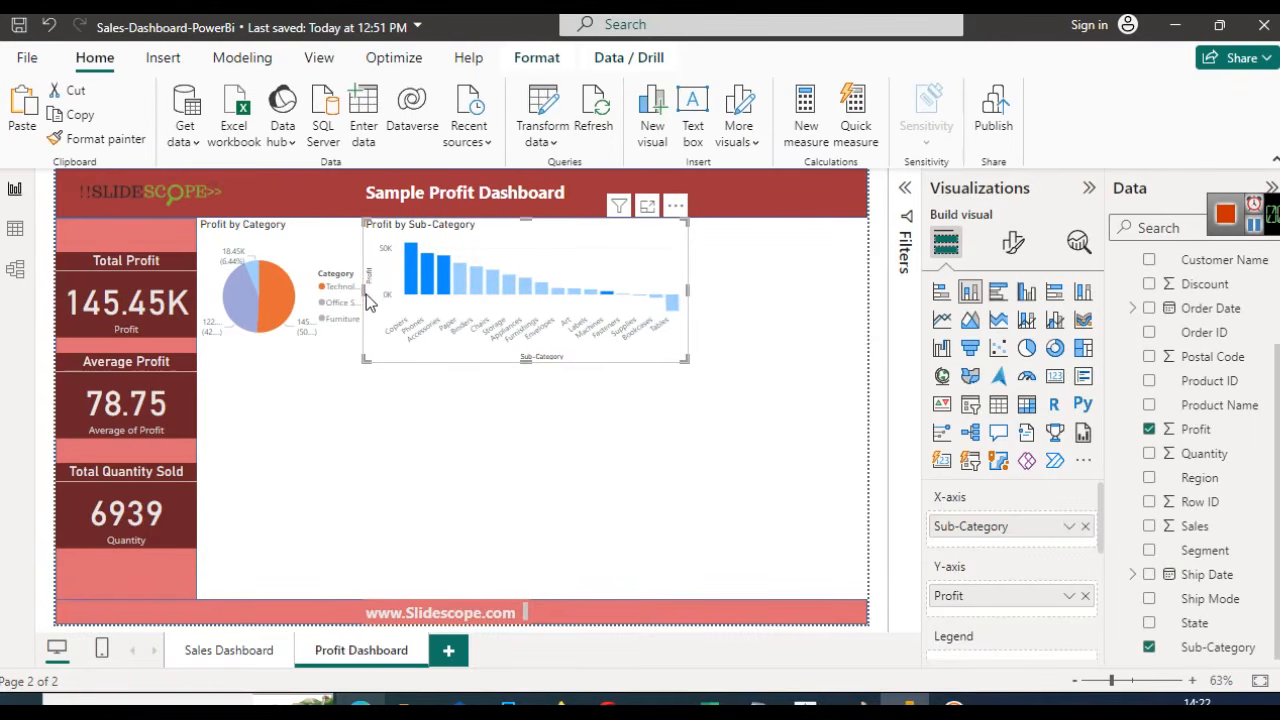
drag(369, 295, 377, 295)
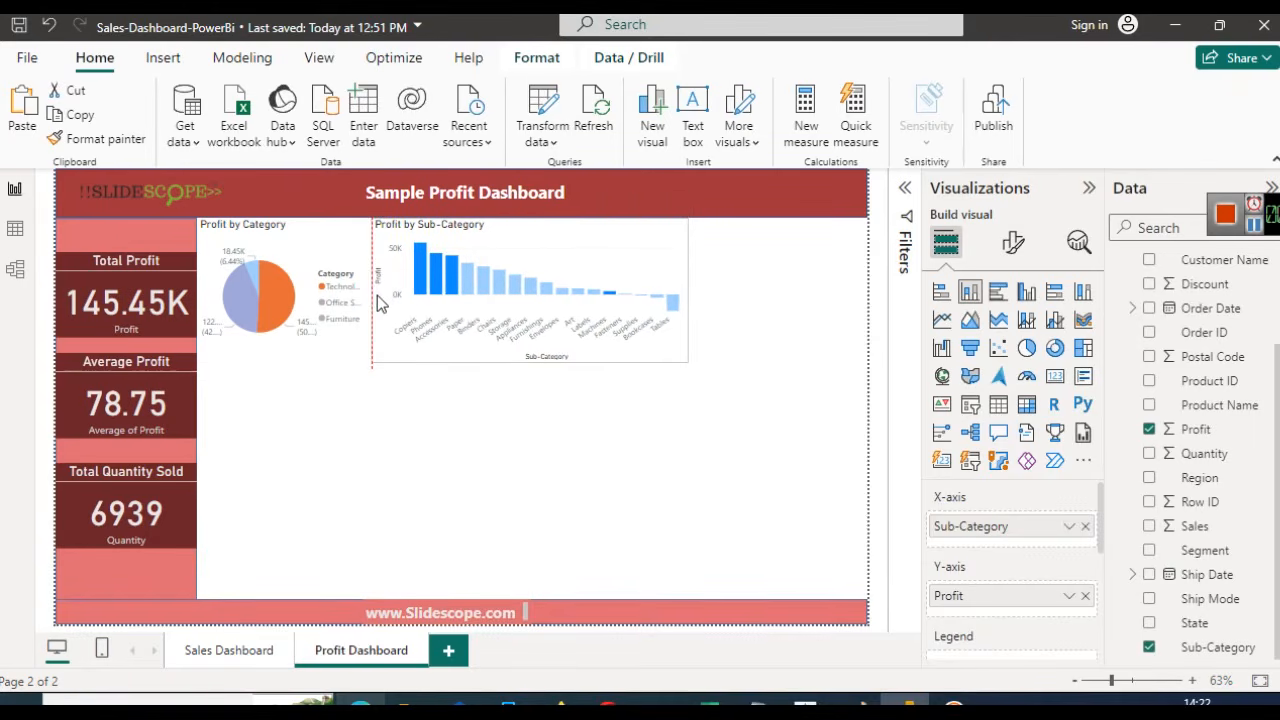
click(673, 440)
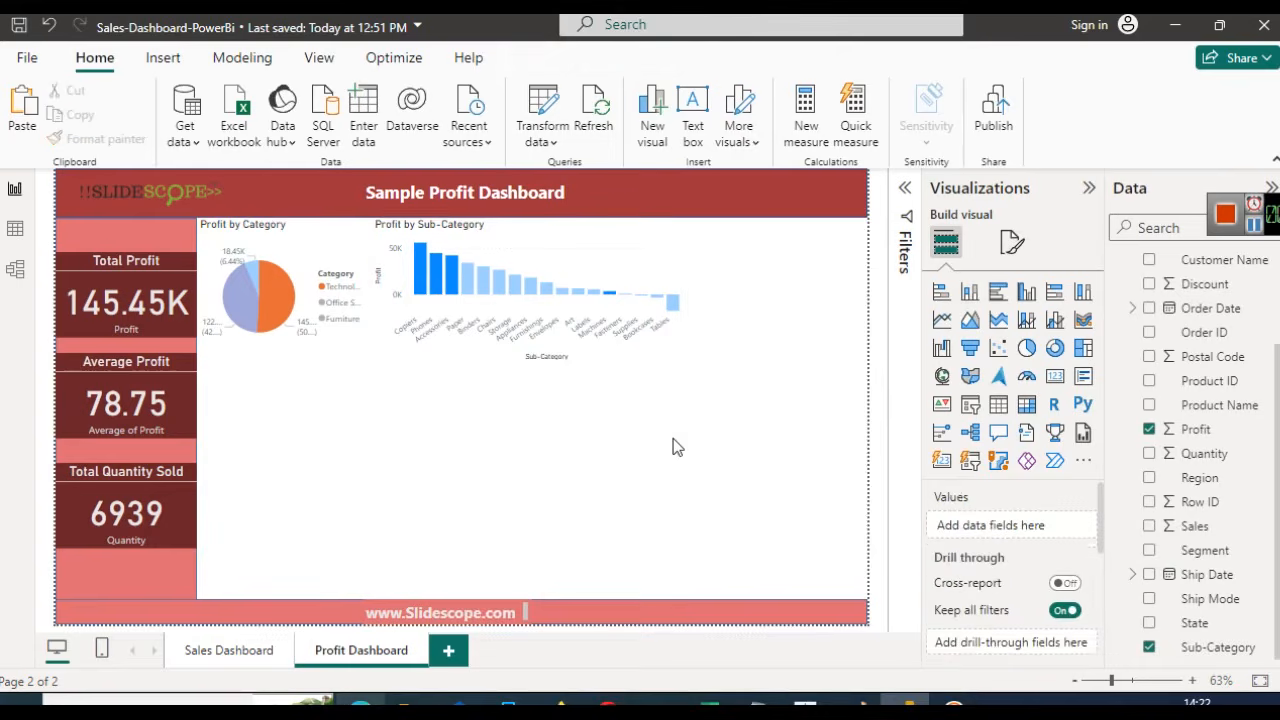
Test cross-filtering by the pie chart's Technology slice, clear the selection and examine the profit of the sub-category bars
click(455, 360)
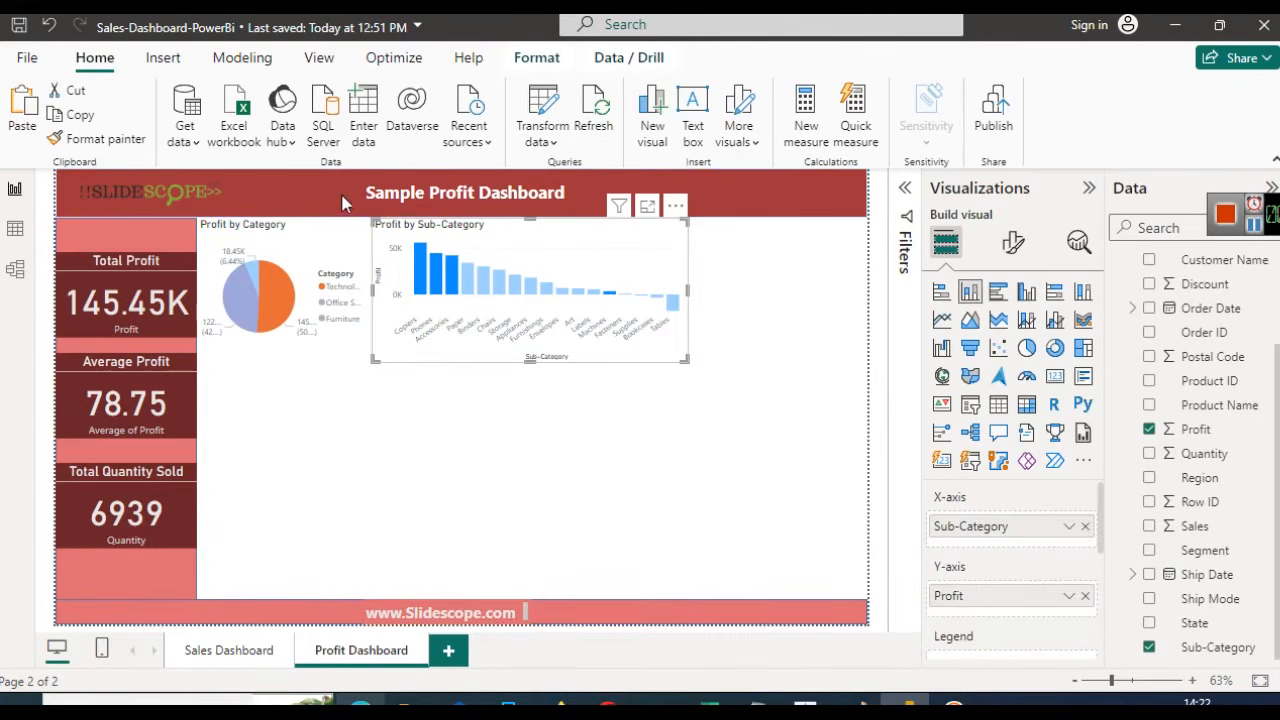
click(335, 245)
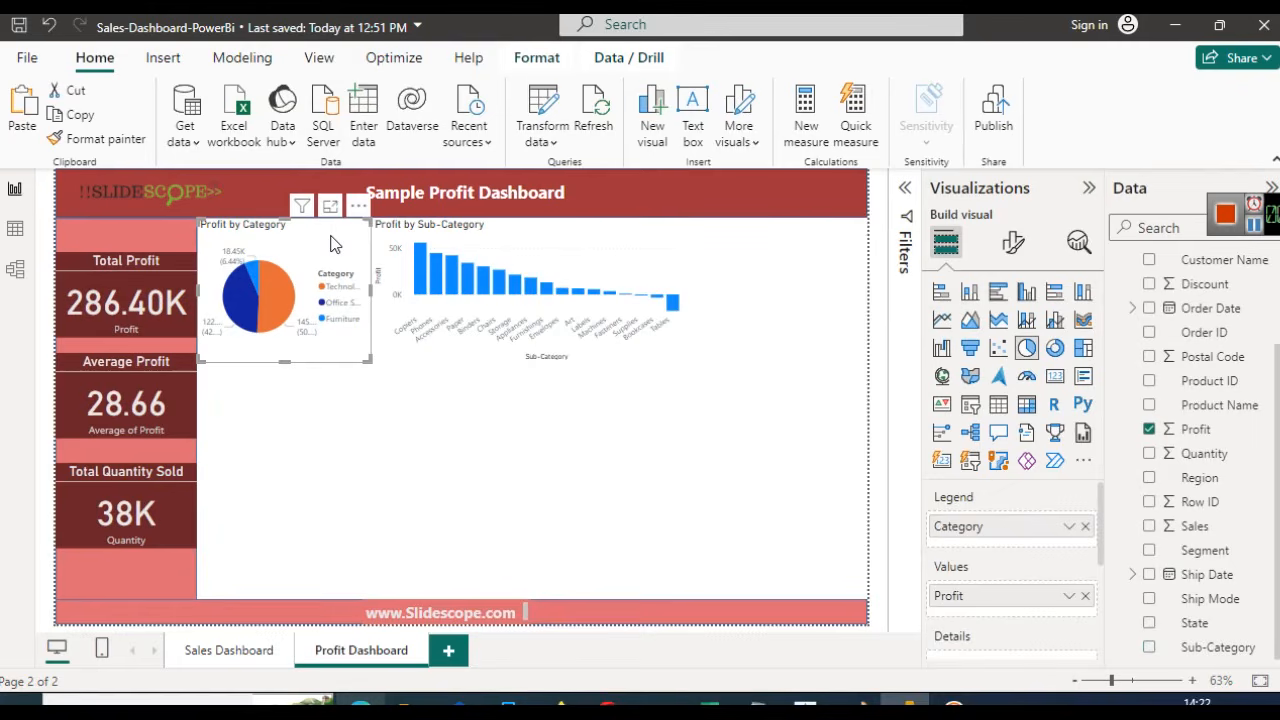
click(287, 298)
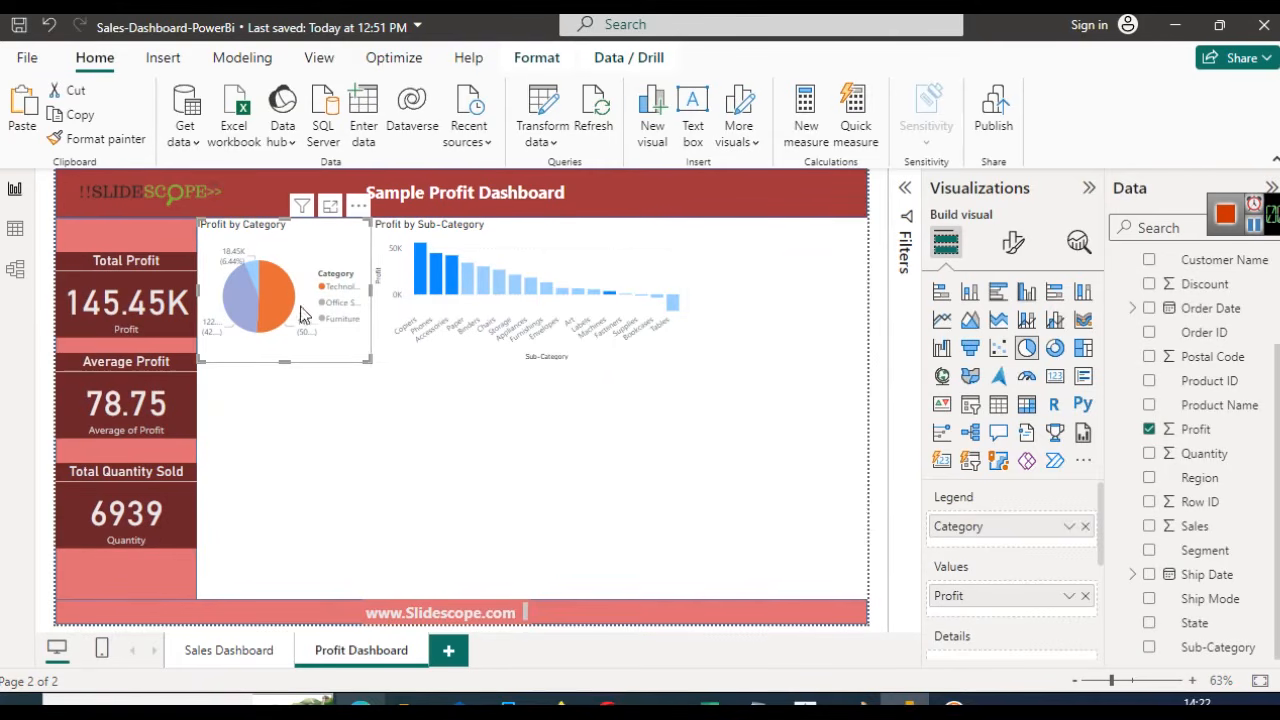
click(329, 457)
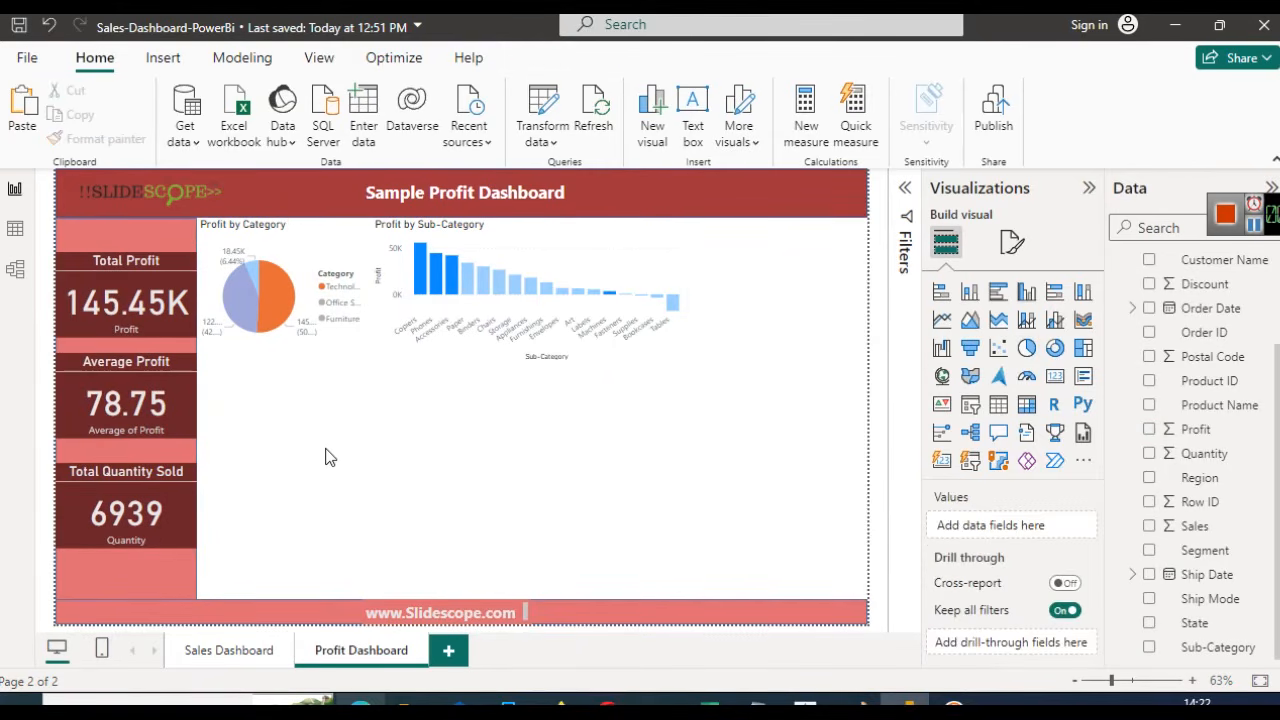
click(331, 252)
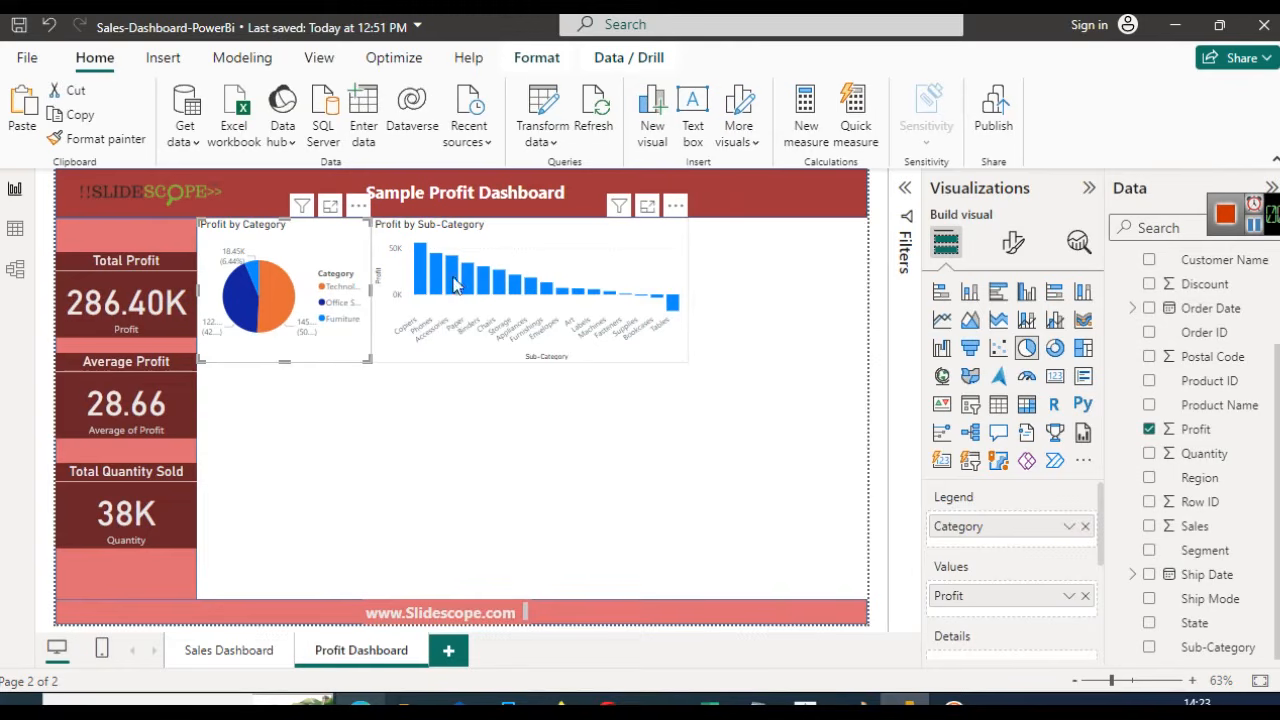
mouse_move(472, 293)
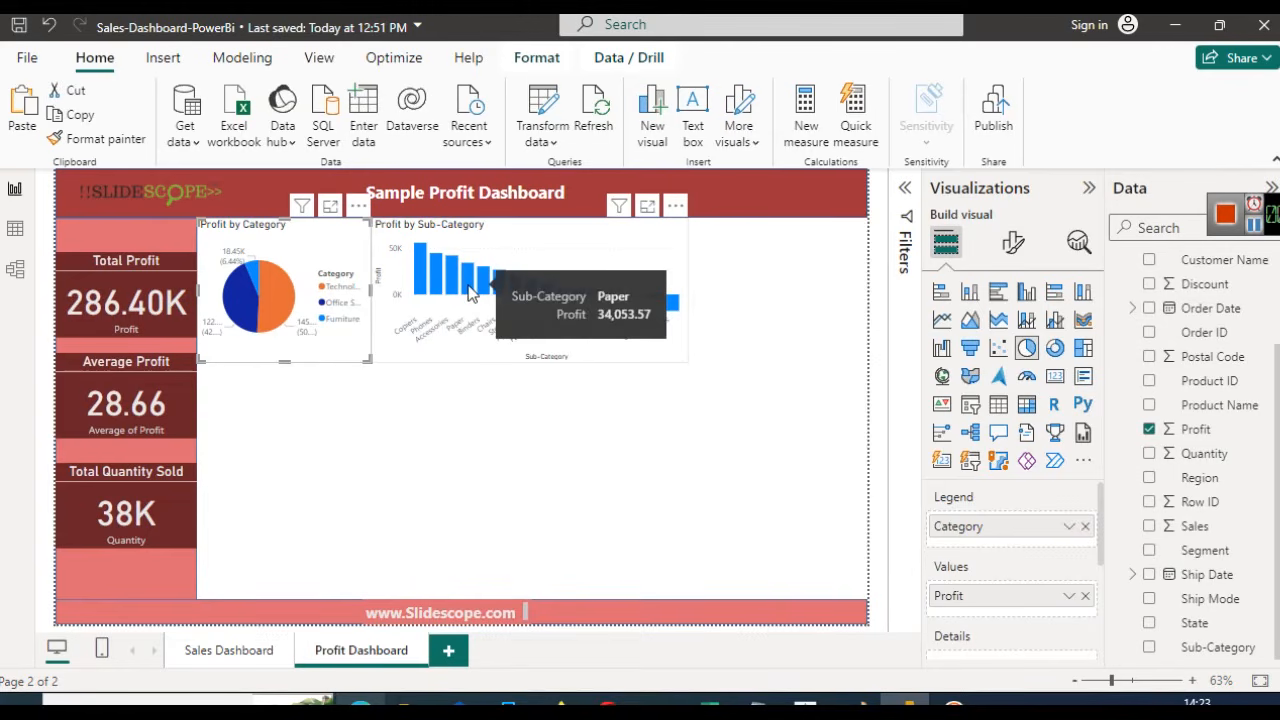
Set the background of the Profit by Sub-Category chart to light grey
click(611, 239)
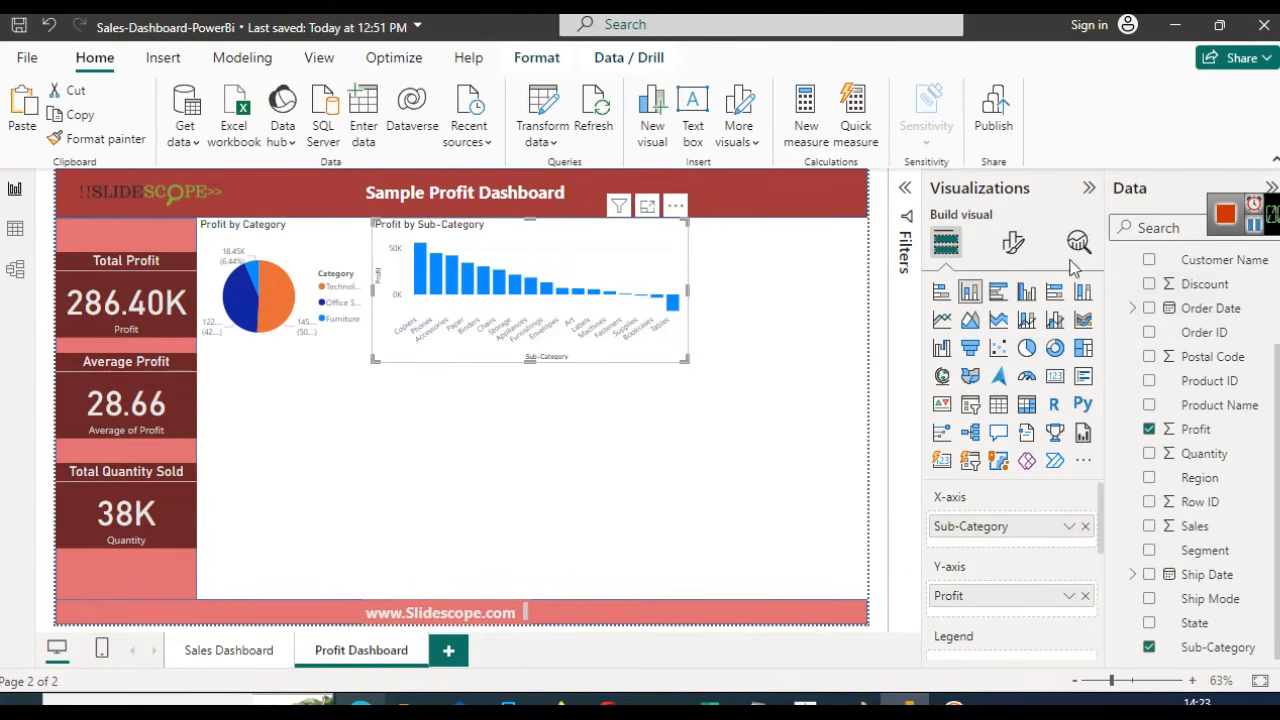
click(1014, 244)
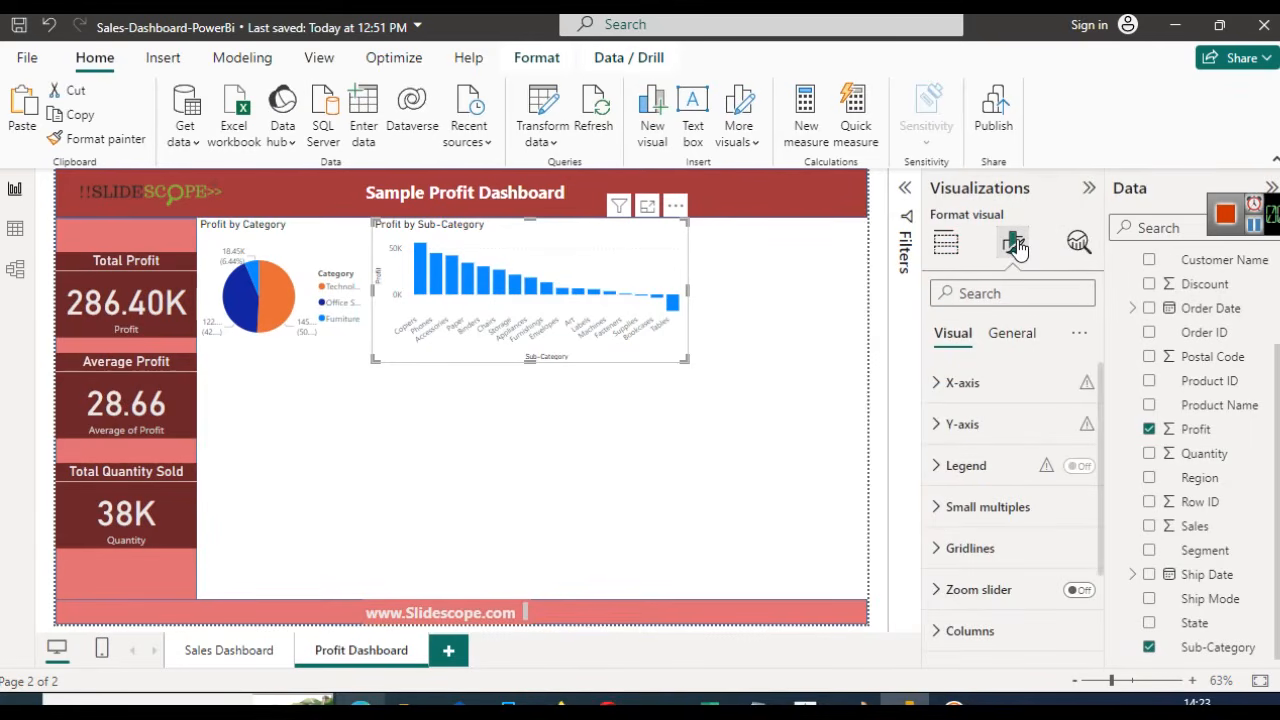
click(937, 385)
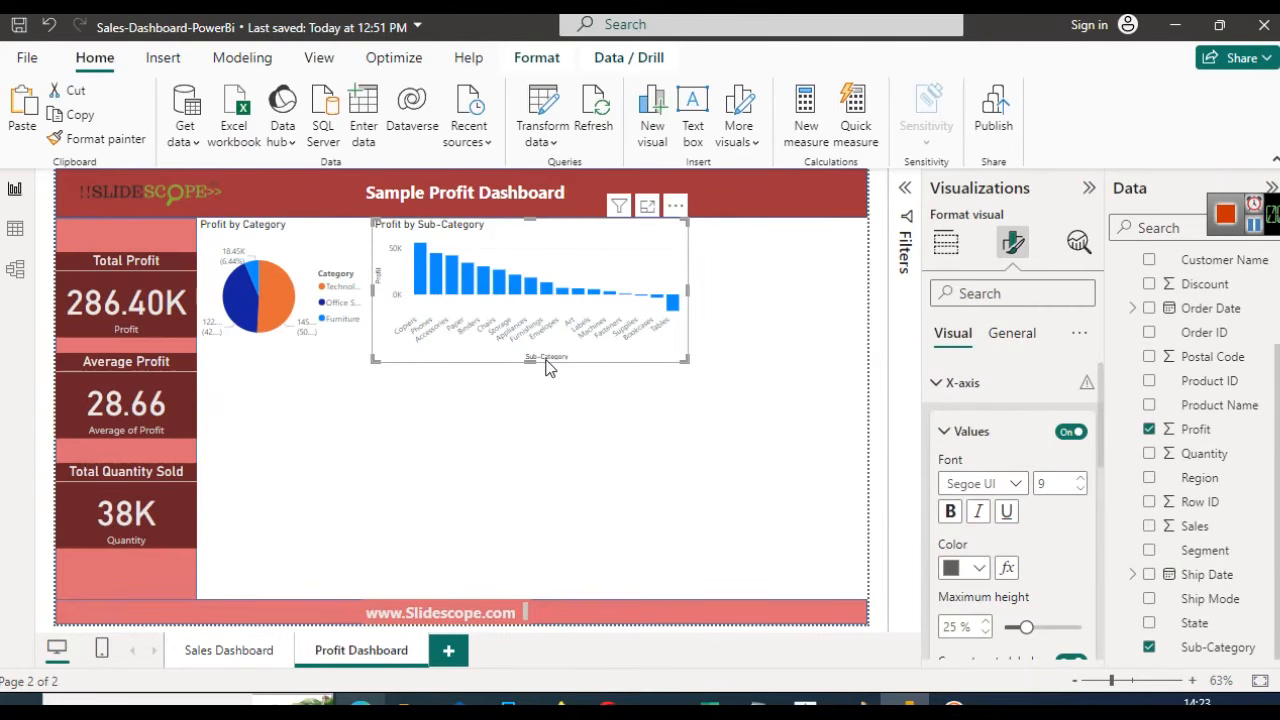
click(940, 386)
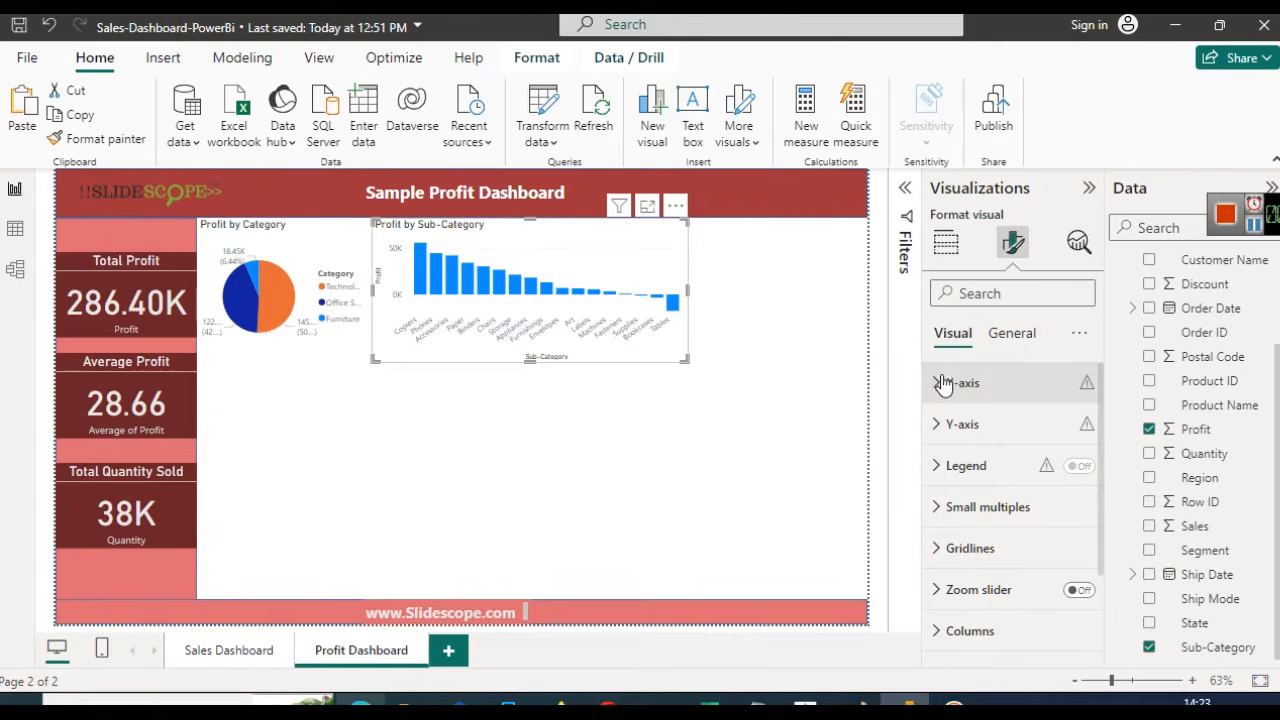
click(1026, 334)
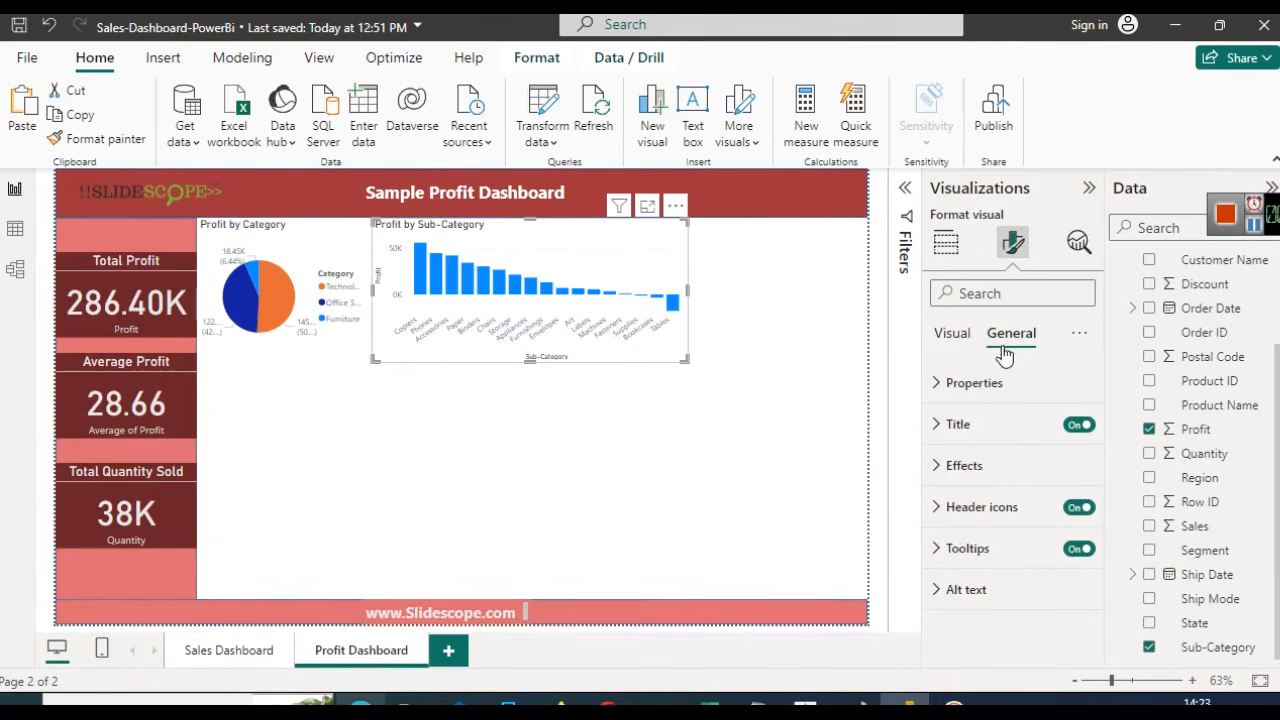
click(955, 466)
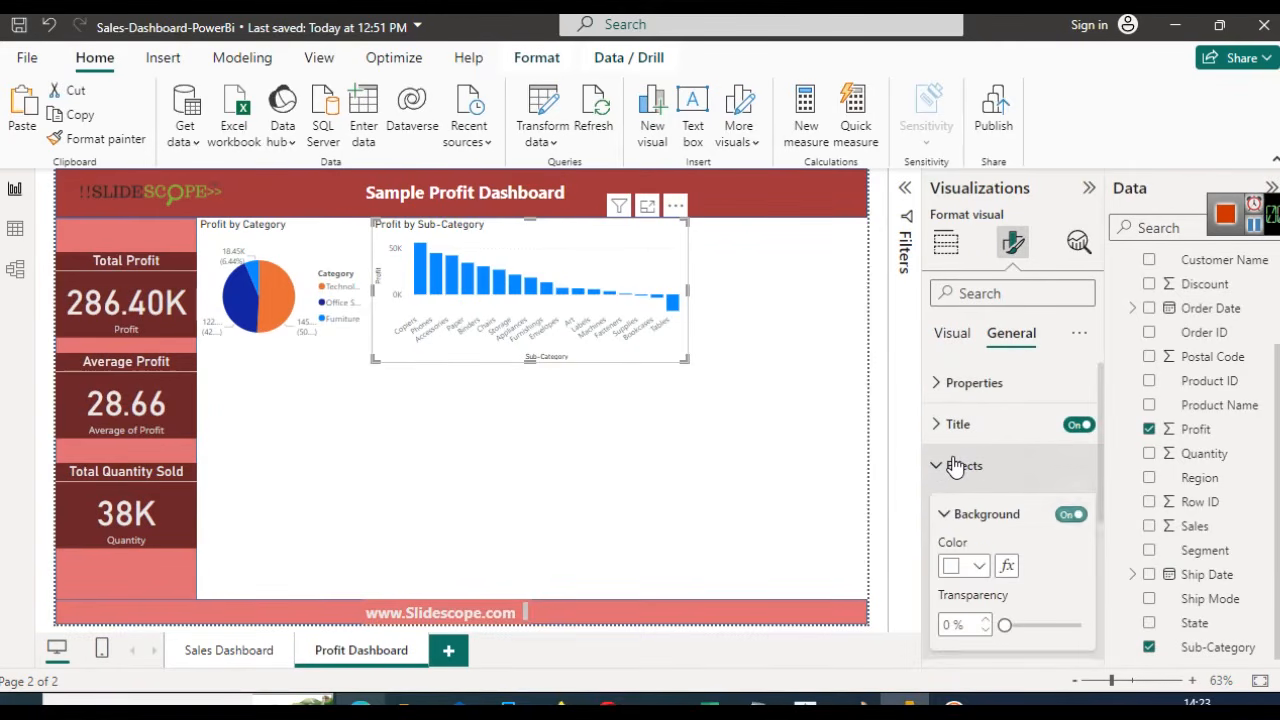
click(977, 568)
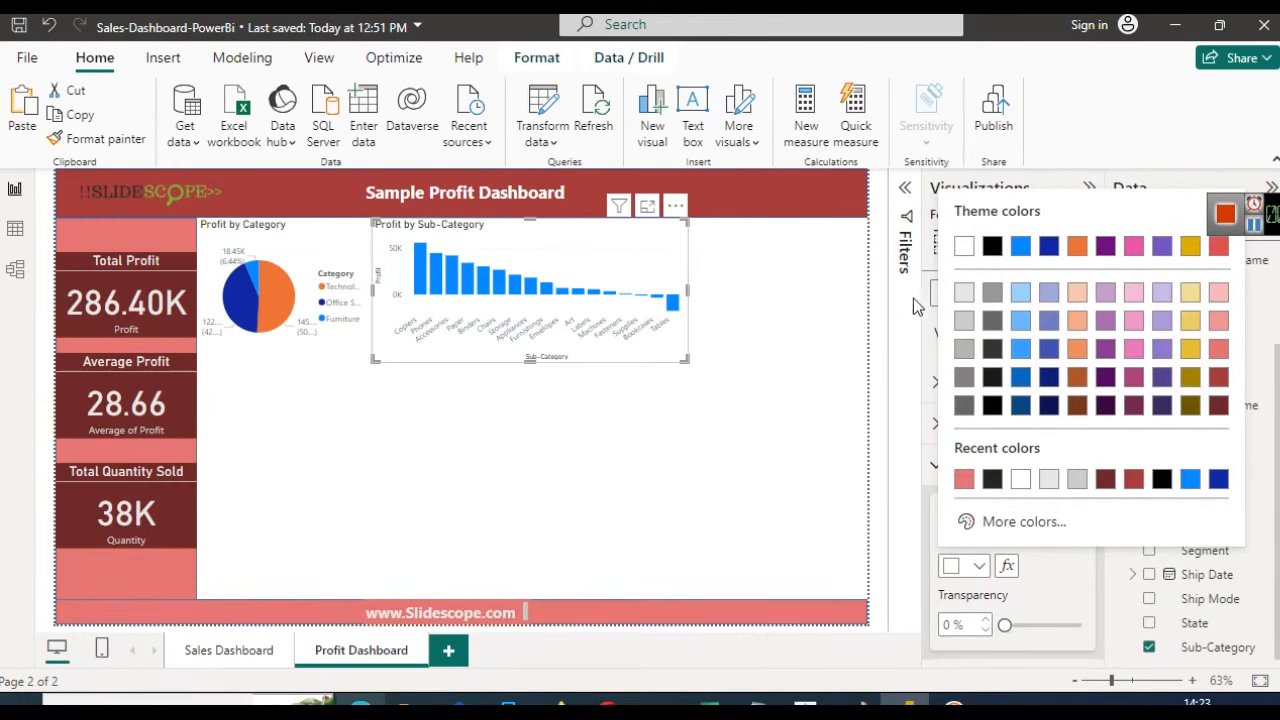
click(963, 293)
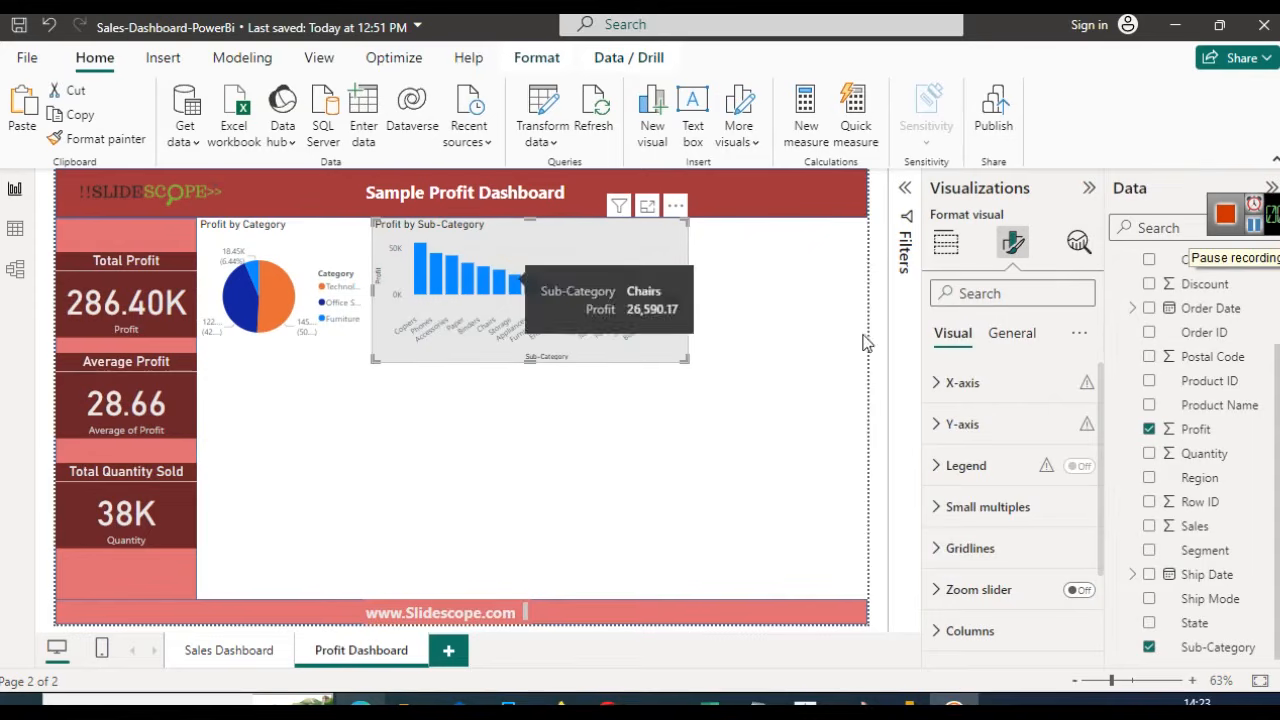
Change the column colour of the Profit by Sub-Category chart to the darkest red theme shade for all categories
click(965, 631)
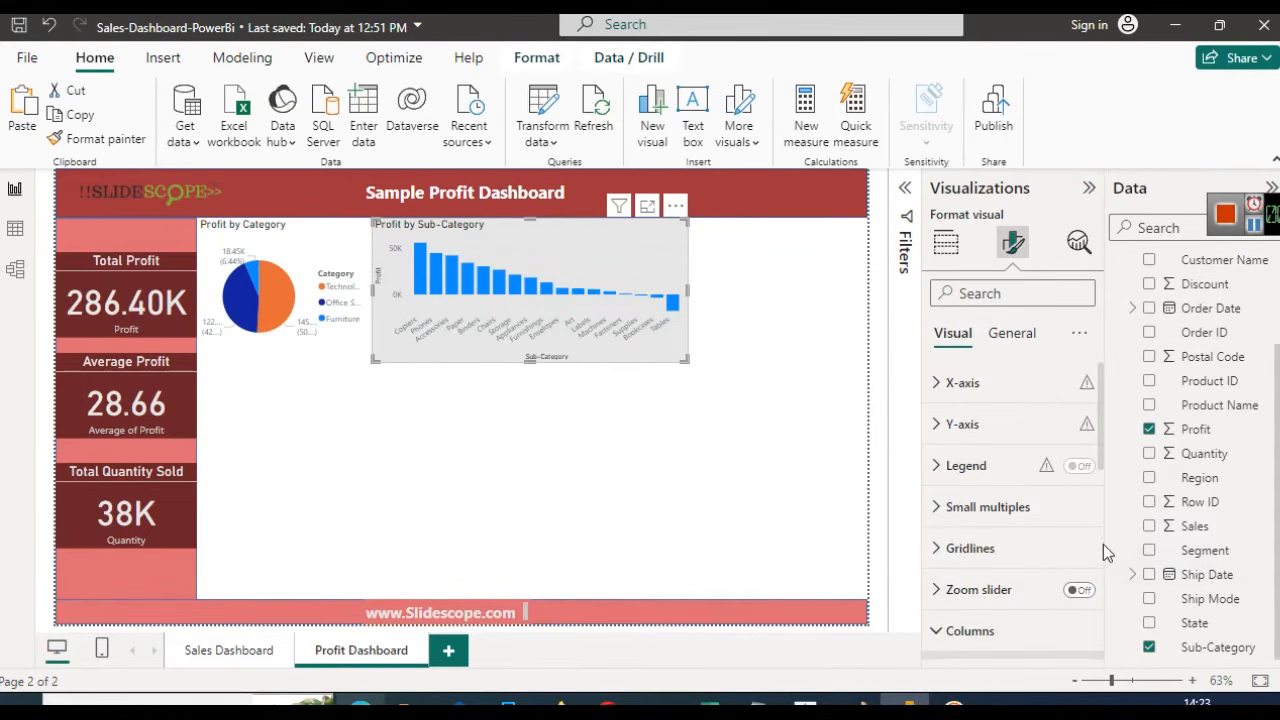
scroll(1103, 544, down, 3)
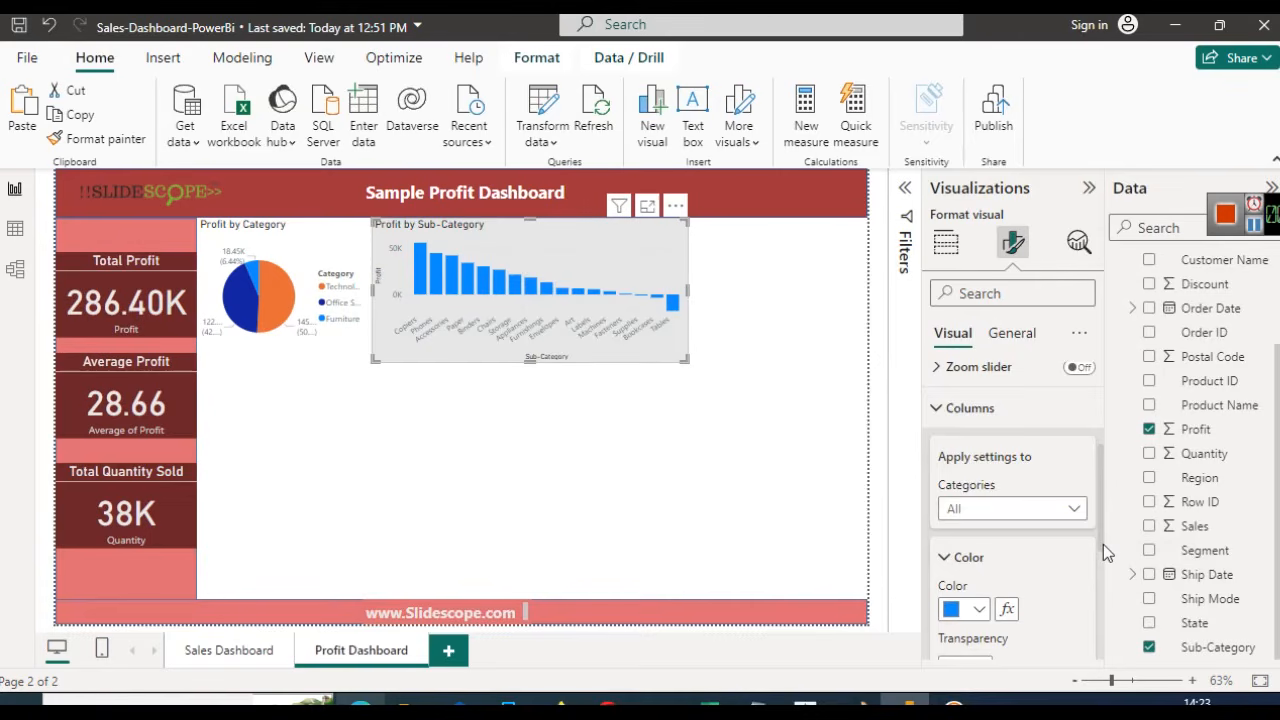
scroll(1100, 555, down, 1)
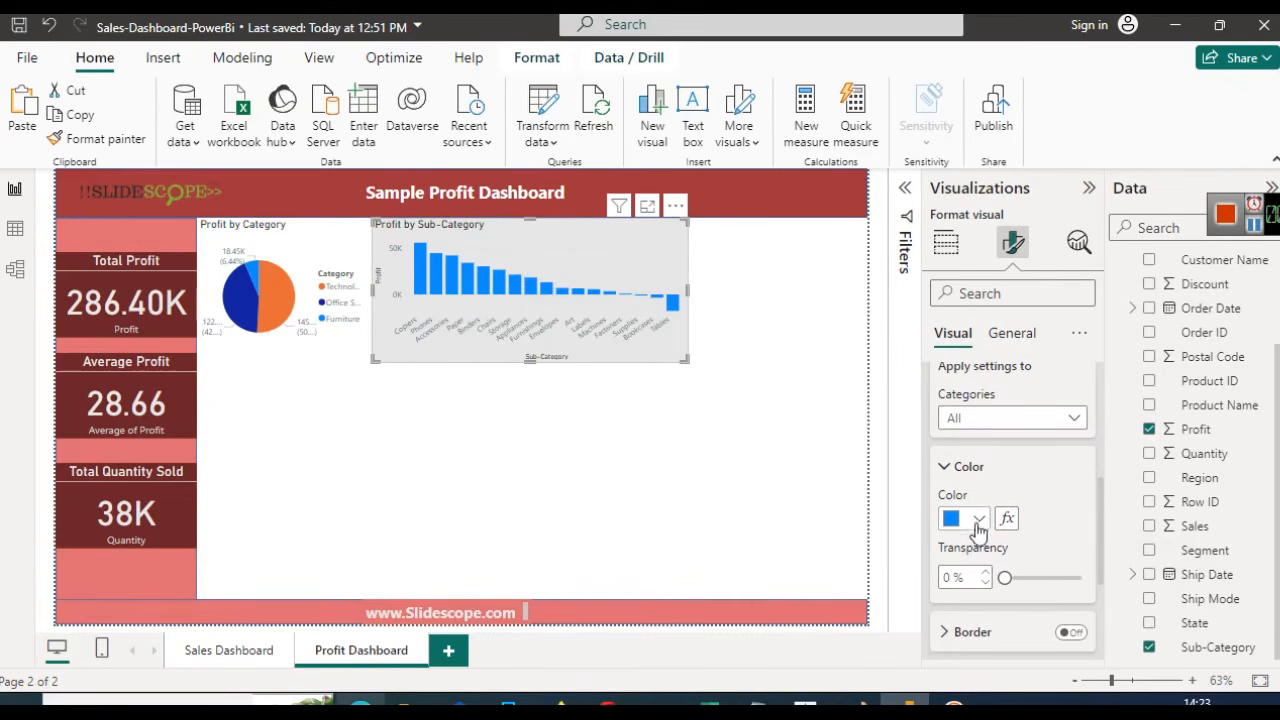
click(979, 519)
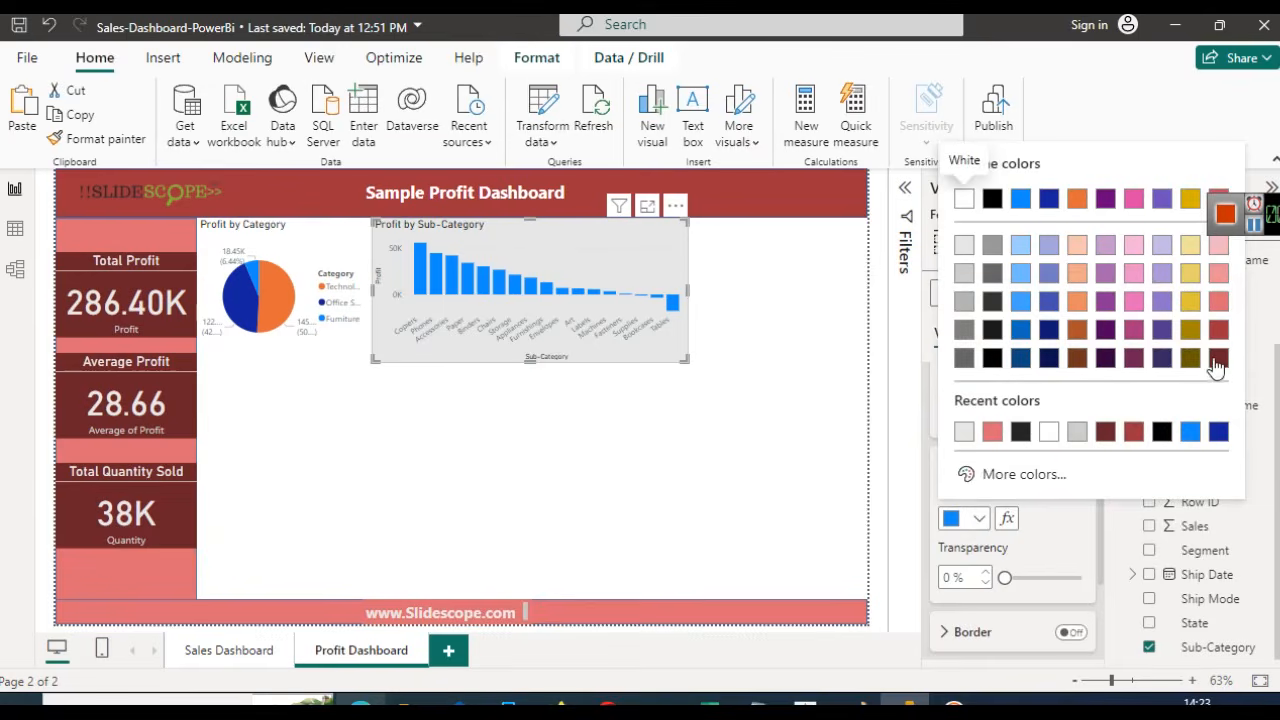
click(1217, 359)
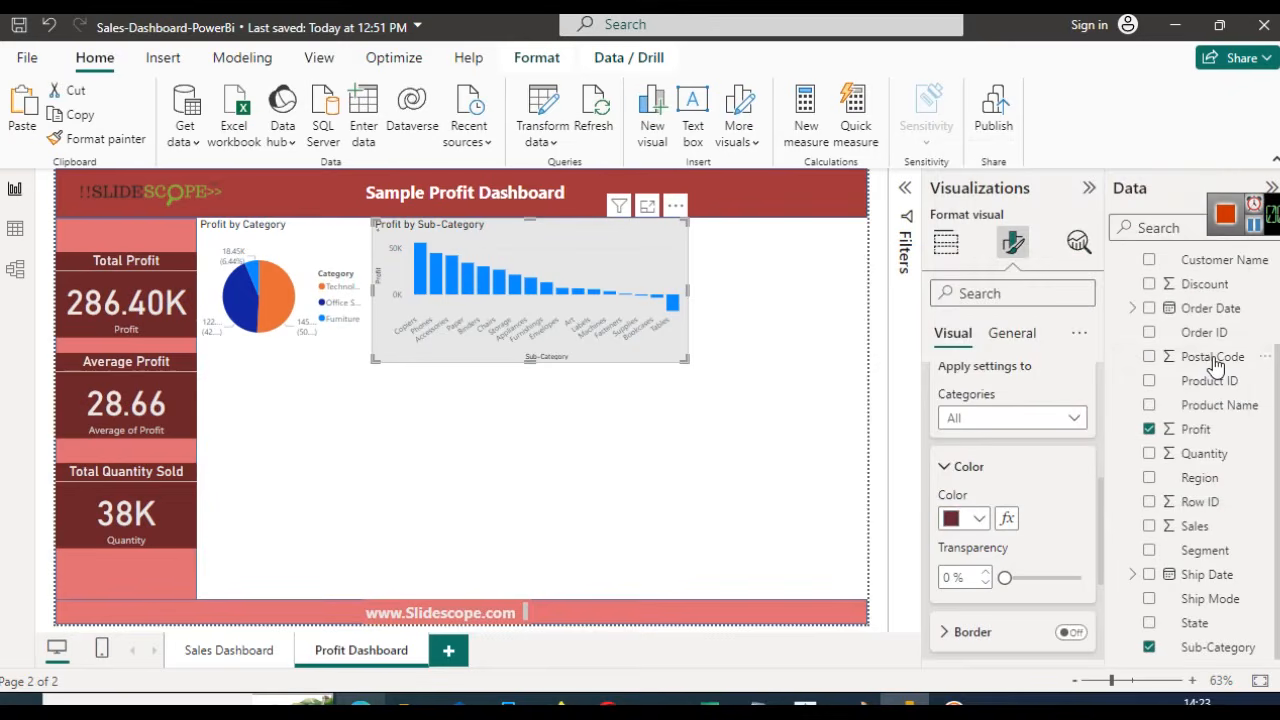
click(597, 462)
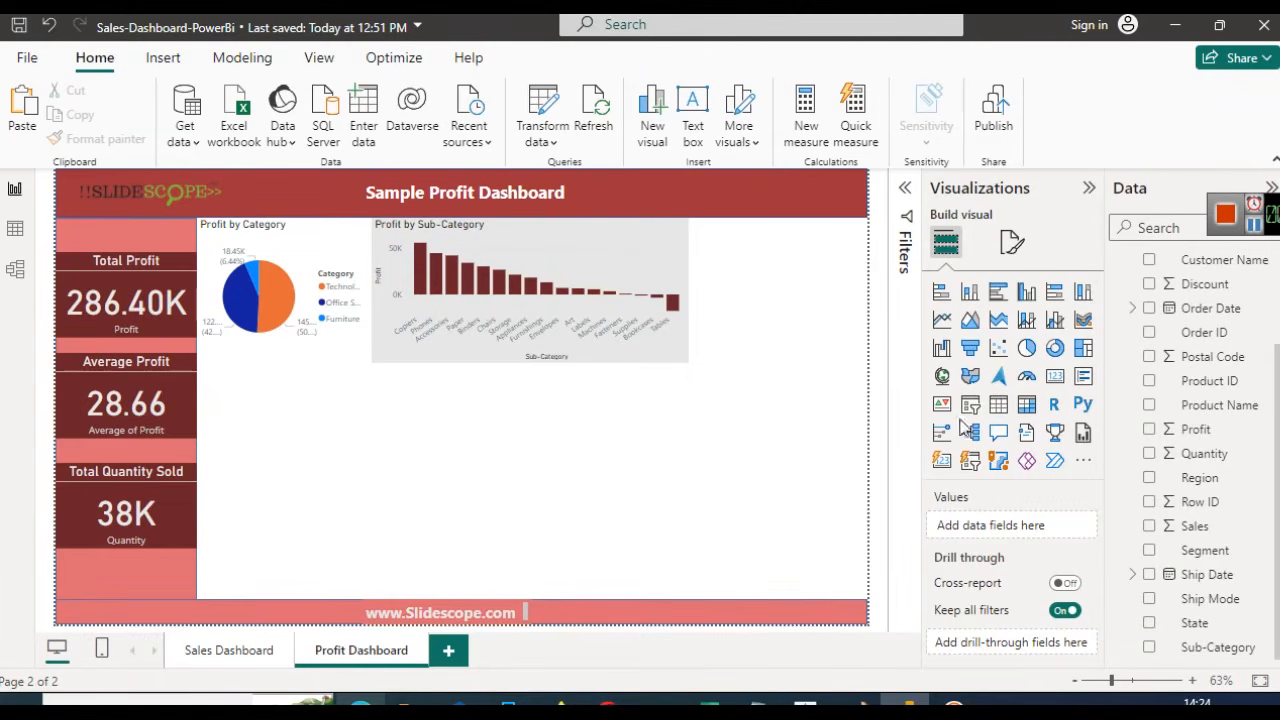
Insert a donut chart beside the column chart with Region as the legend and Profit as the values
click(1054, 348)
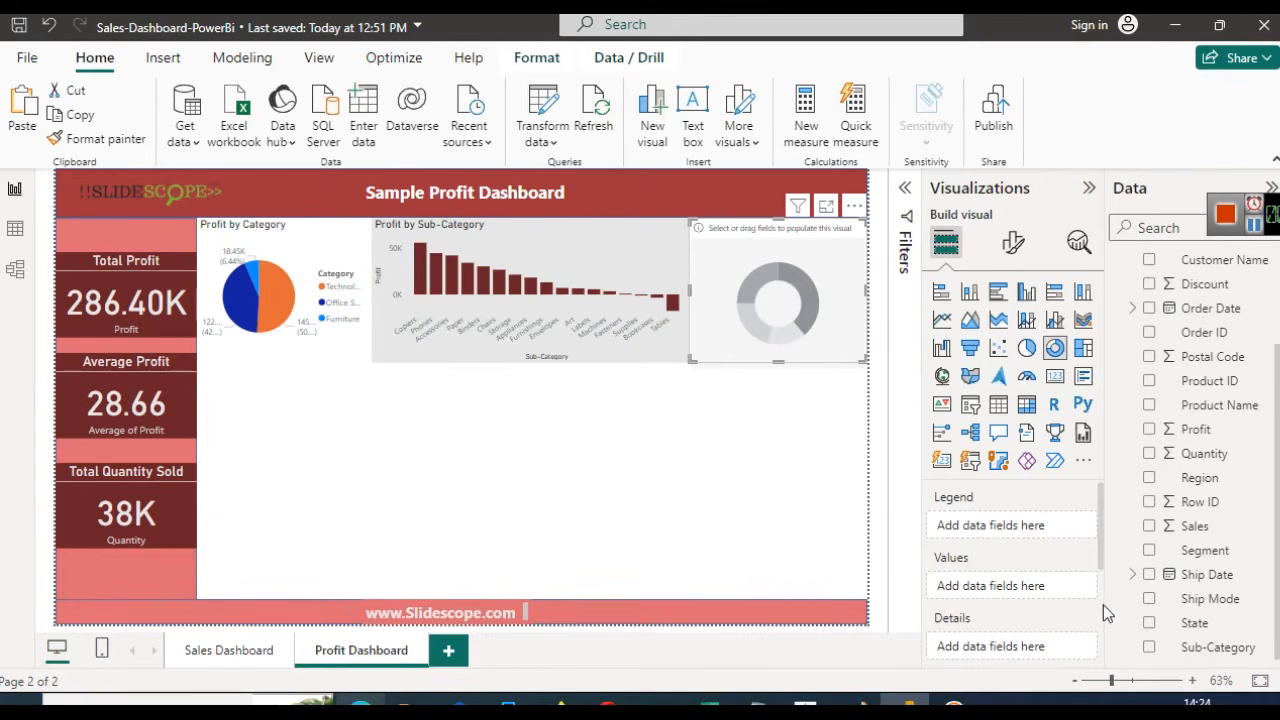
scroll(1103, 589, down, 3)
scroll(1103, 570, up, 1)
scroll(1108, 535, up, 1)
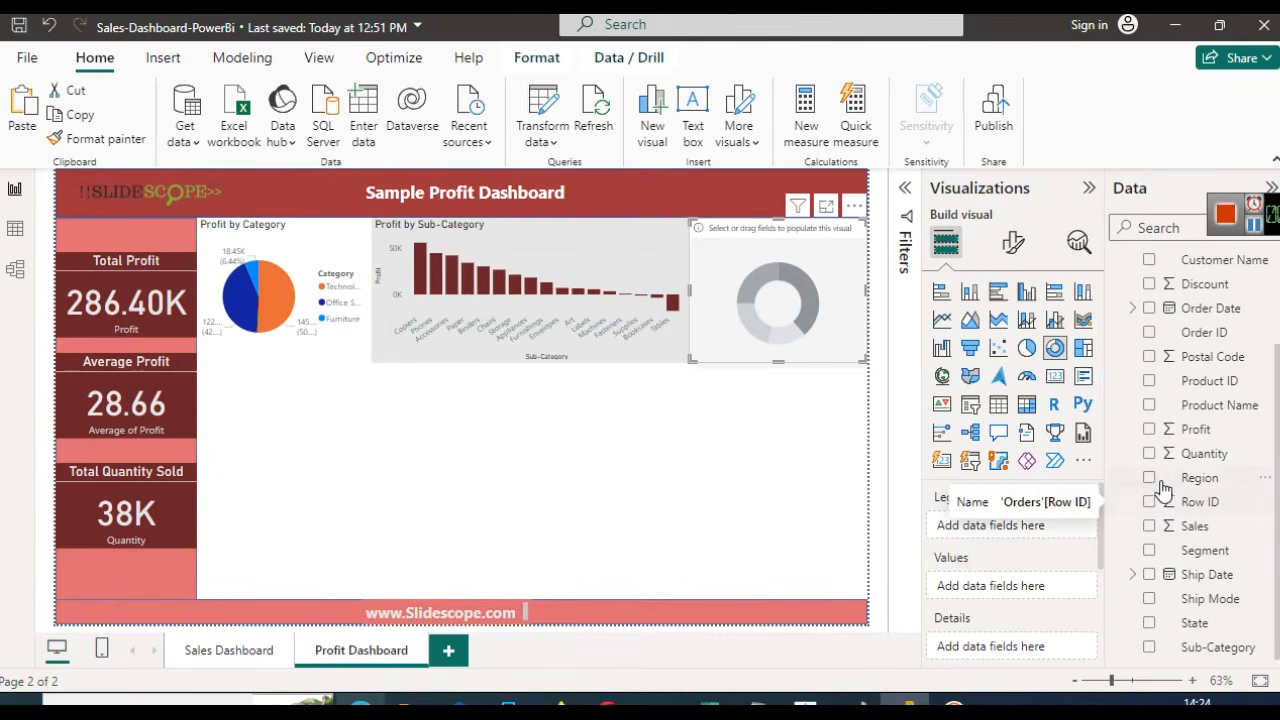
drag(1156, 485, 995, 518)
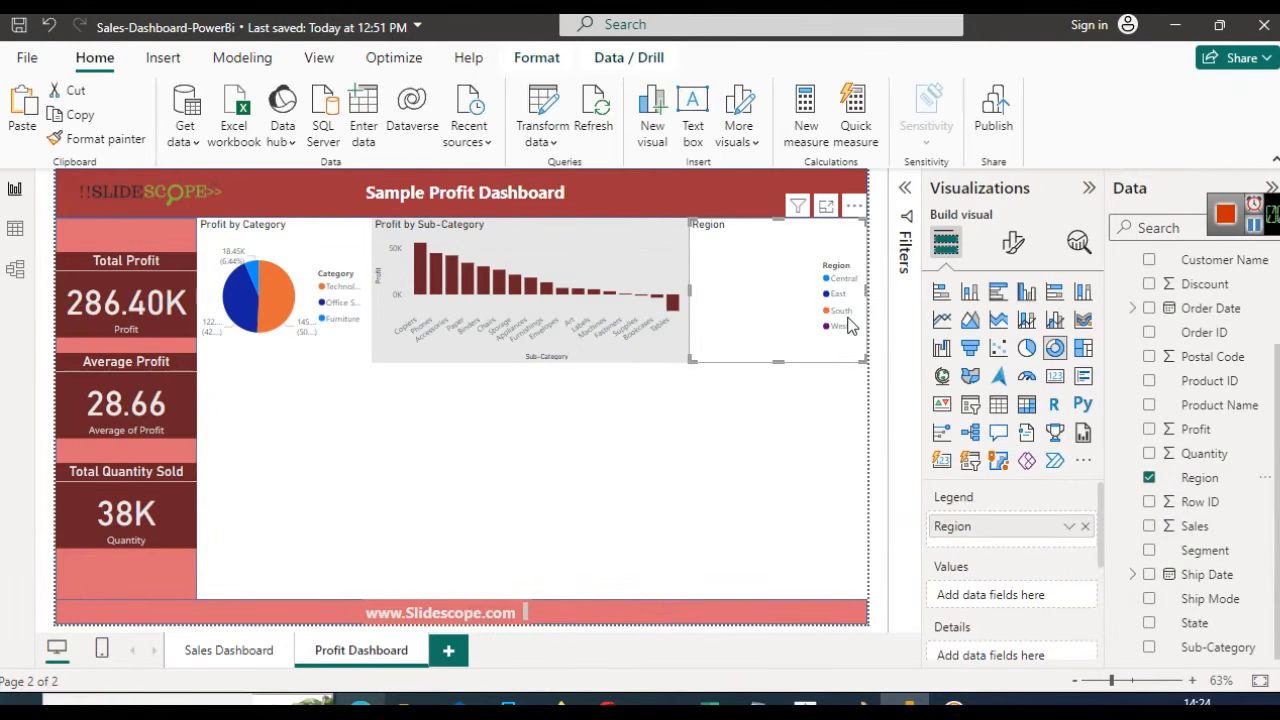
drag(1200, 432, 1025, 597)
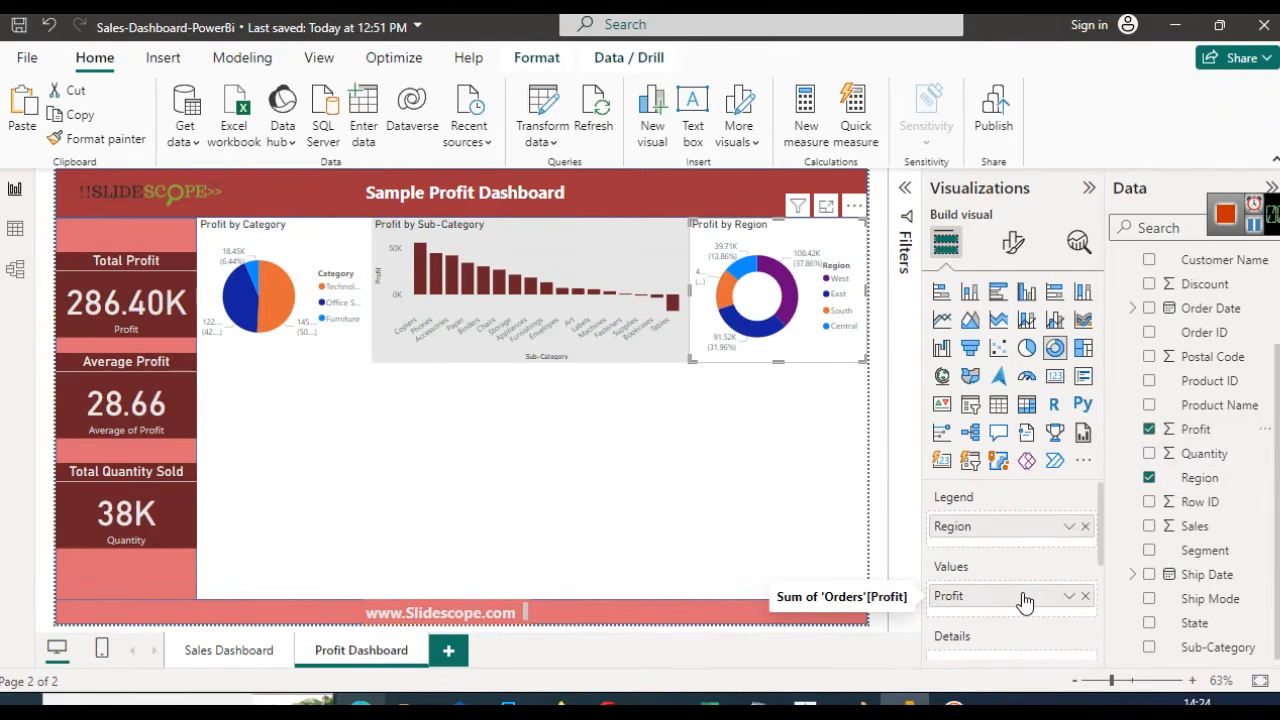
click(548, 446)
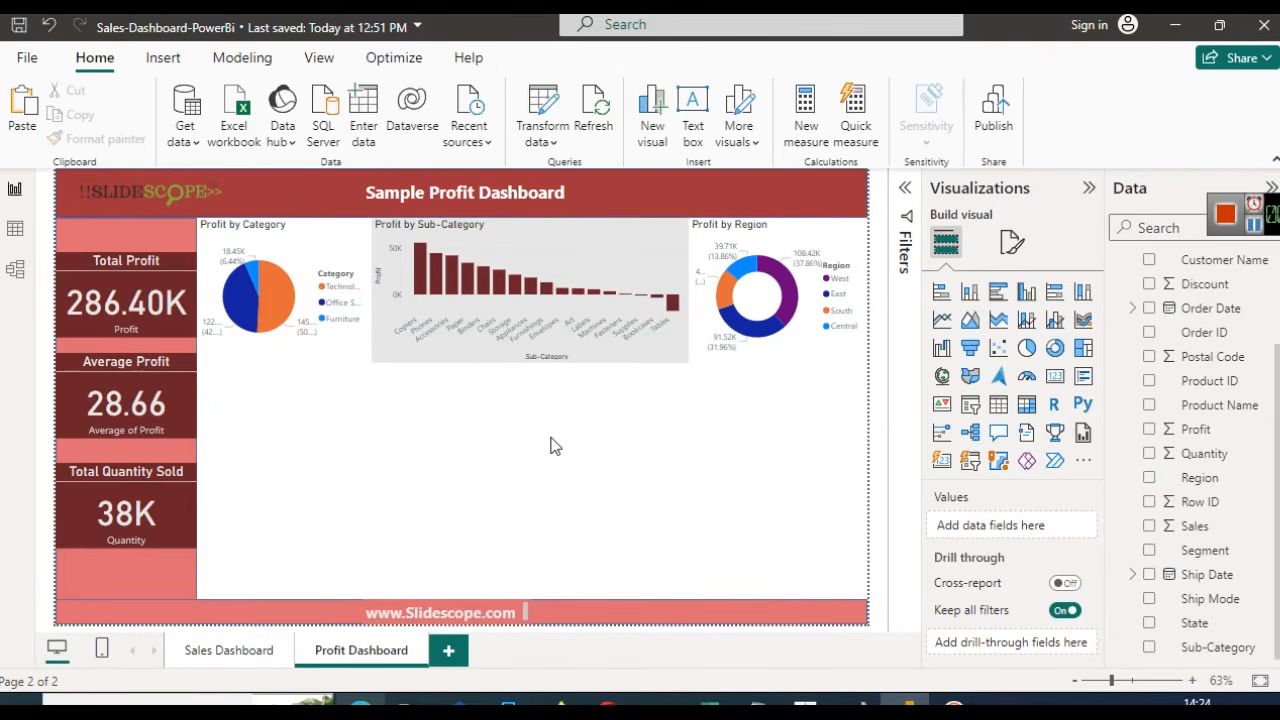
Extend the pie, column and donut charts slightly downward so that all three end at the same height
click(530, 362)
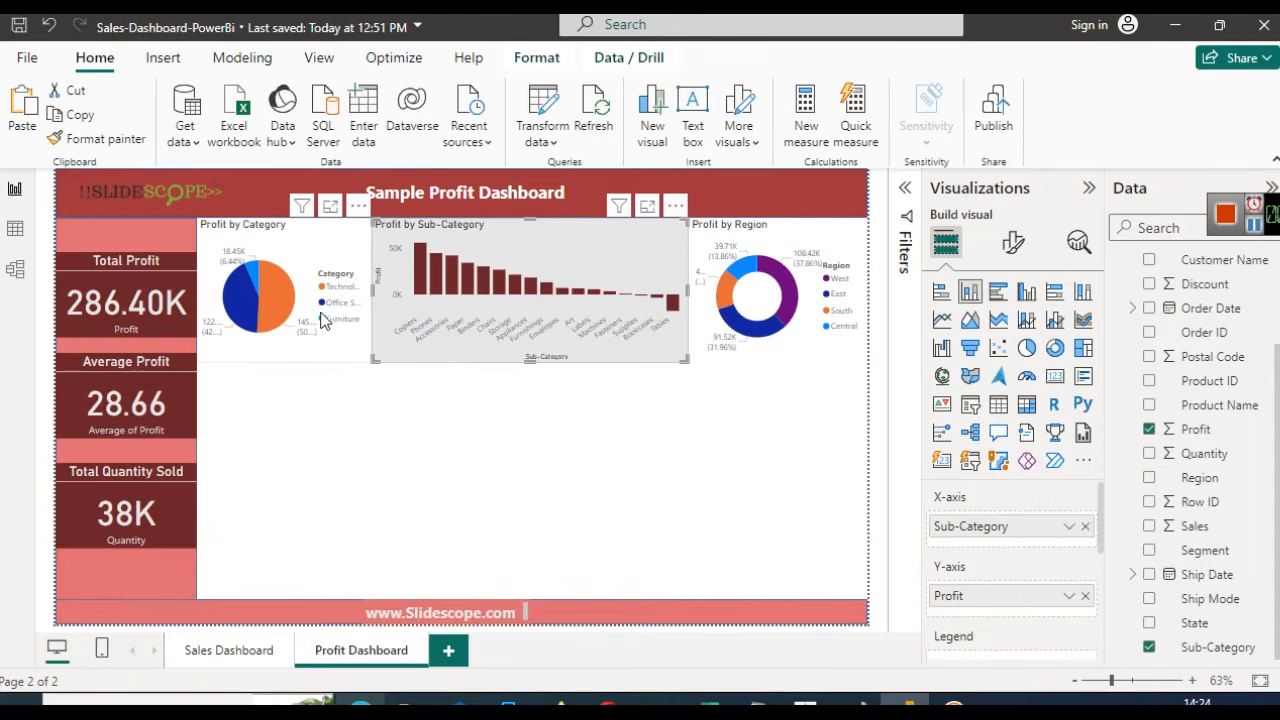
click(322, 318)
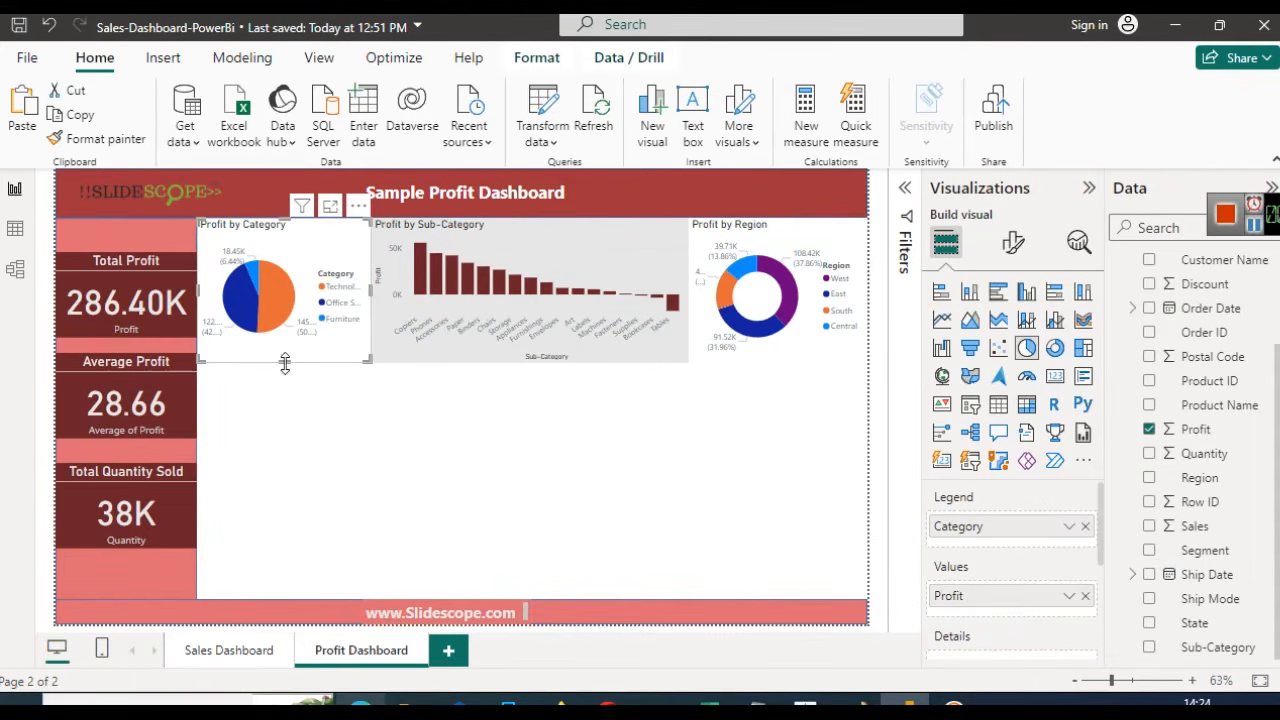
drag(285, 363, 285, 380)
click(494, 302)
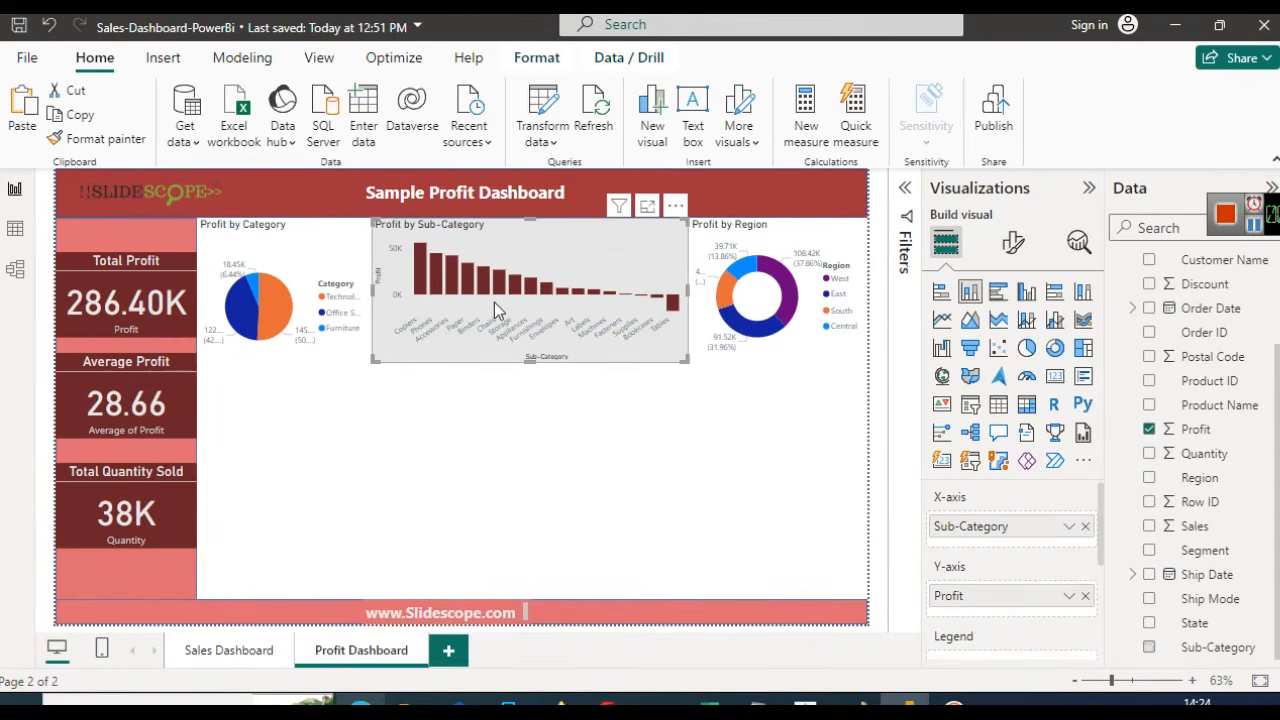
drag(530, 364, 529, 380)
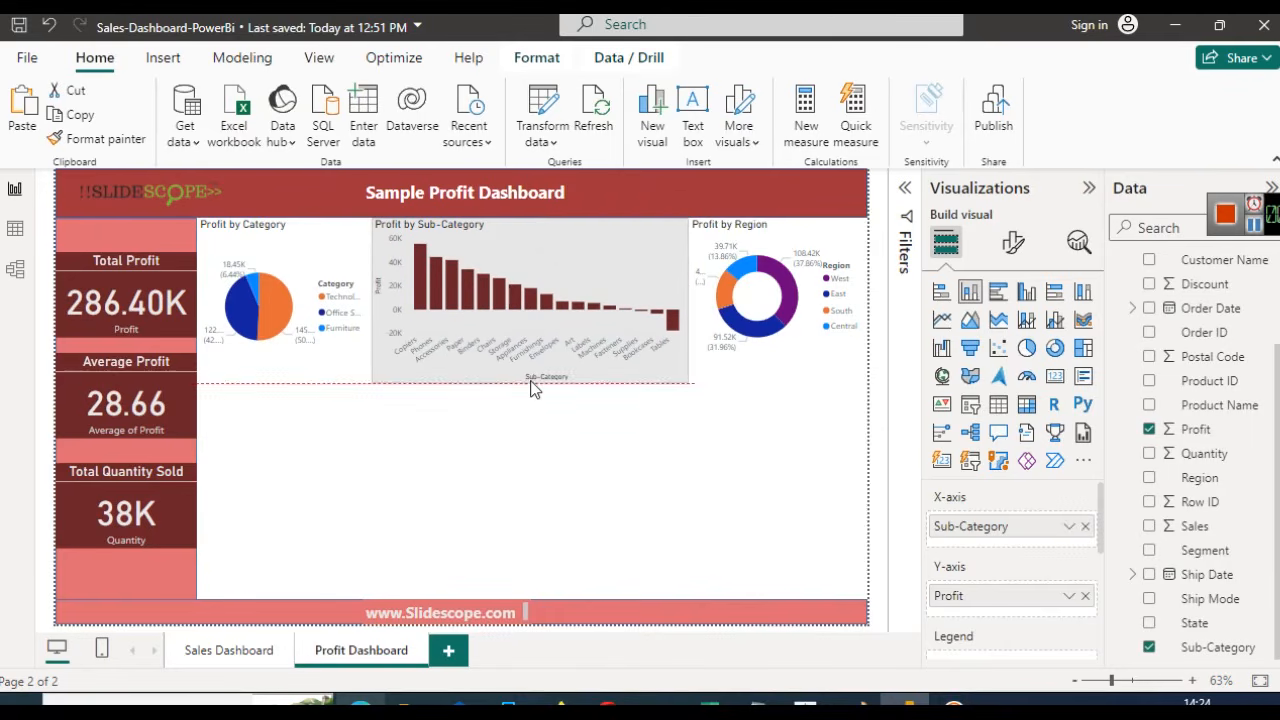
click(728, 352)
drag(776, 361, 780, 384)
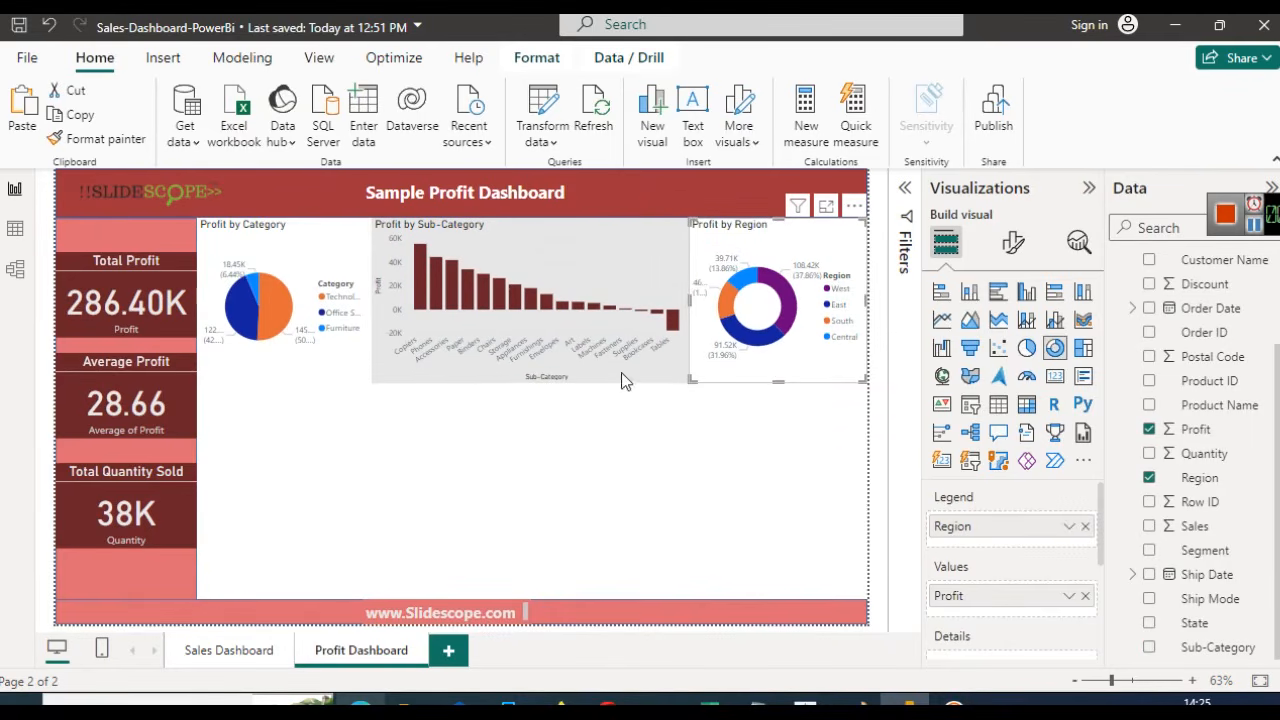
click(644, 514)
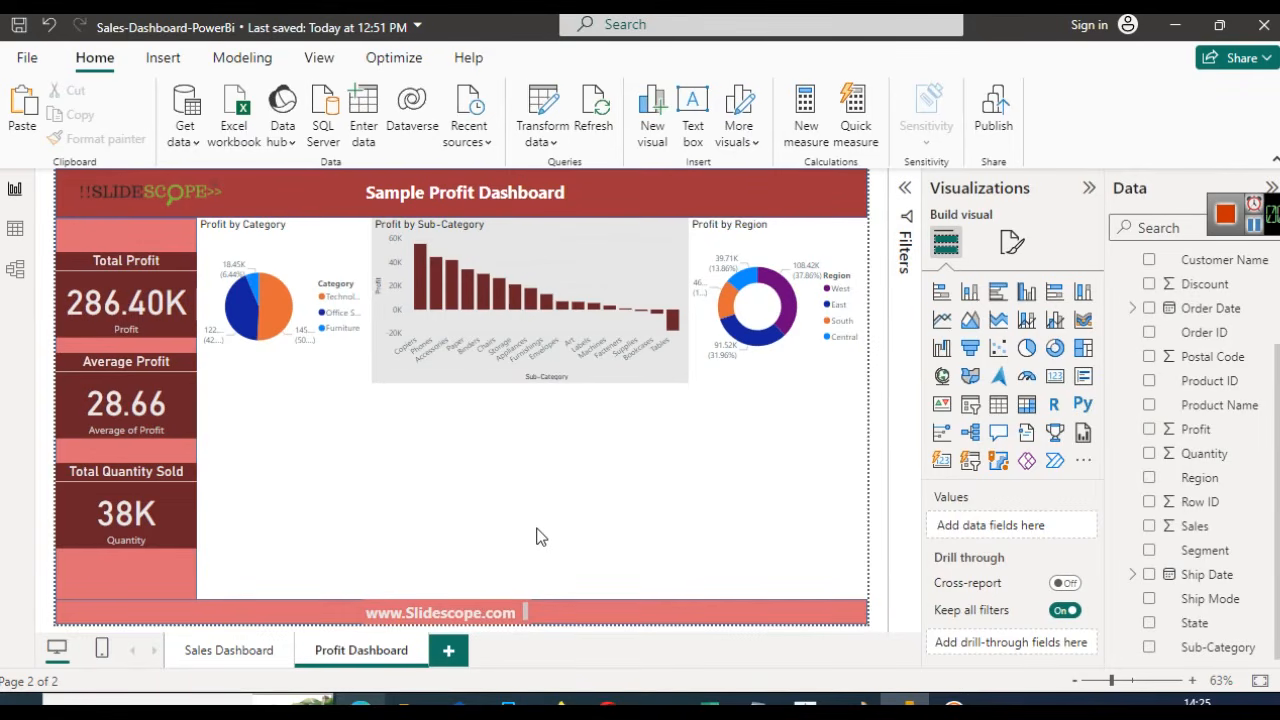
Switch to the Sample - Superstore workbook in Excel, examine the Orders sheet's State column and return to Power BI
mouse_move(710, 704)
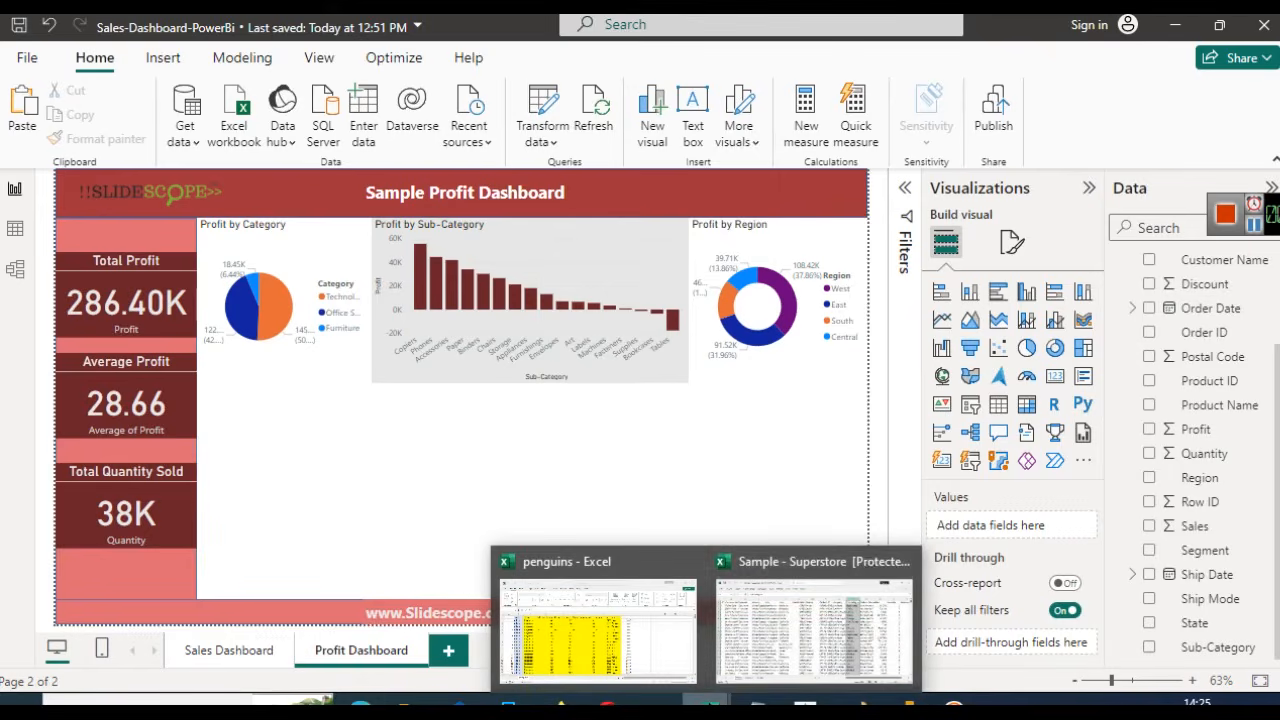
click(793, 633)
click(852, 412)
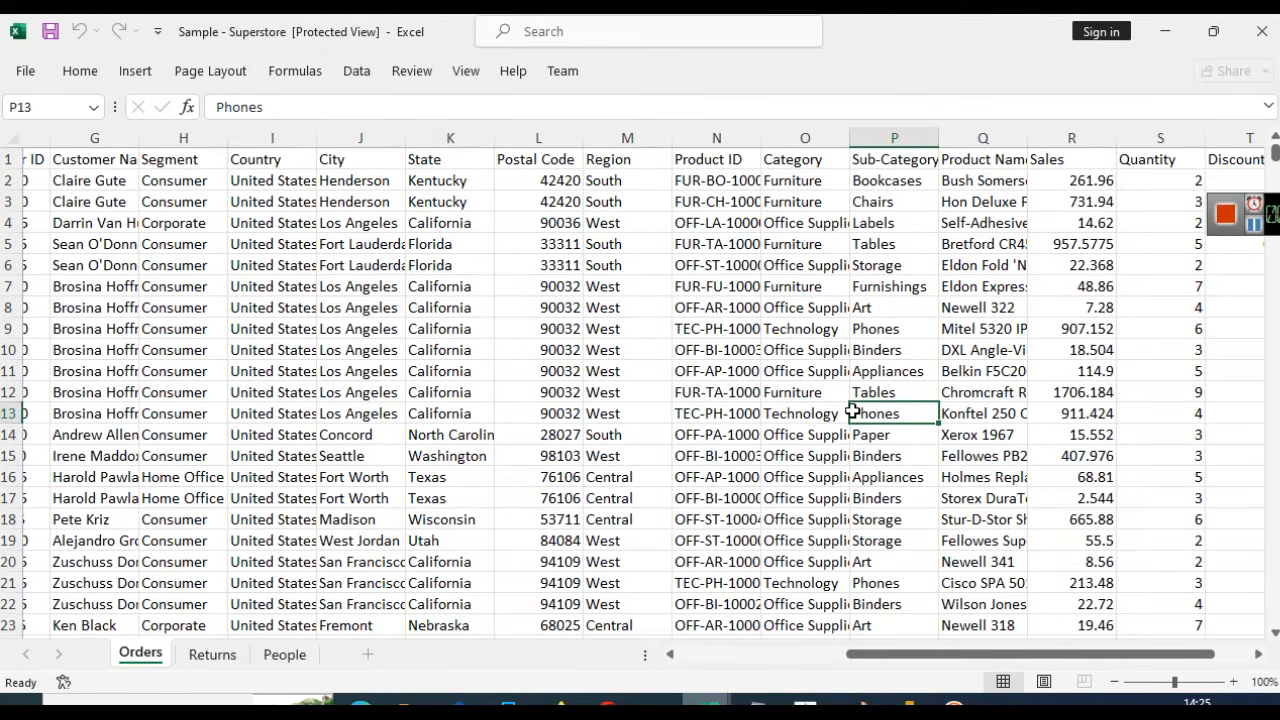
drag(1066, 654, 990, 680)
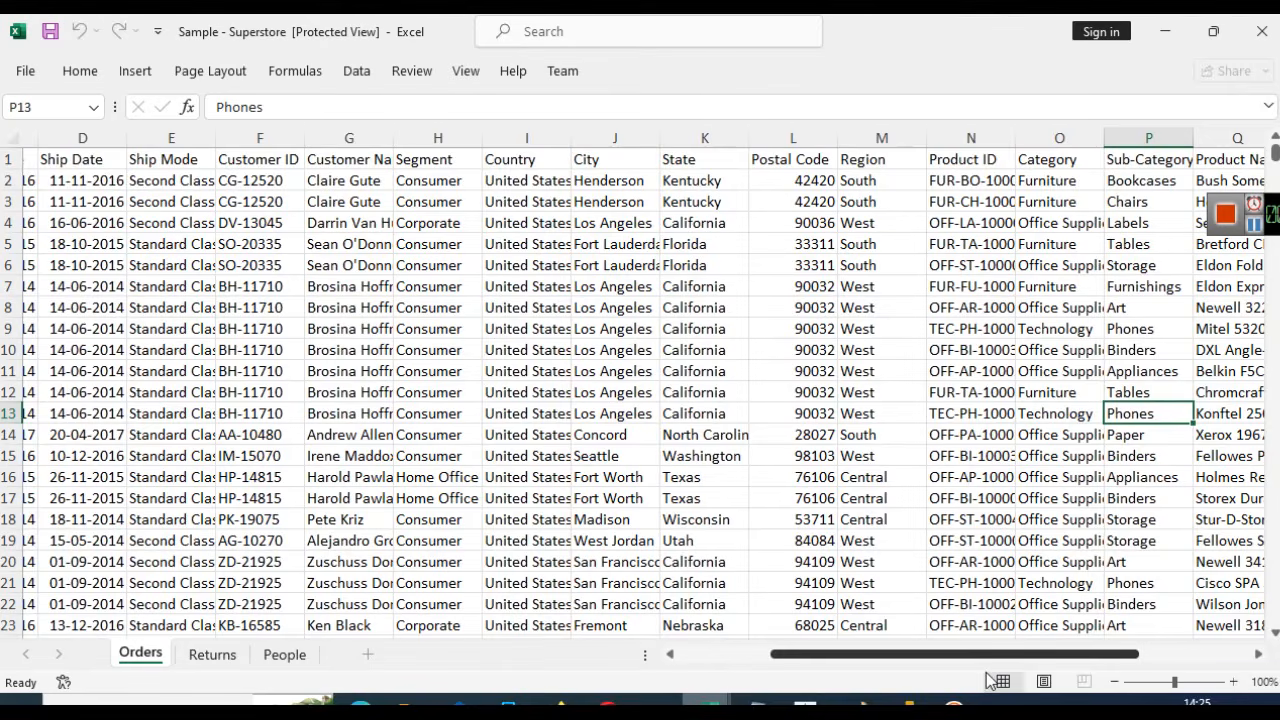
click(694, 133)
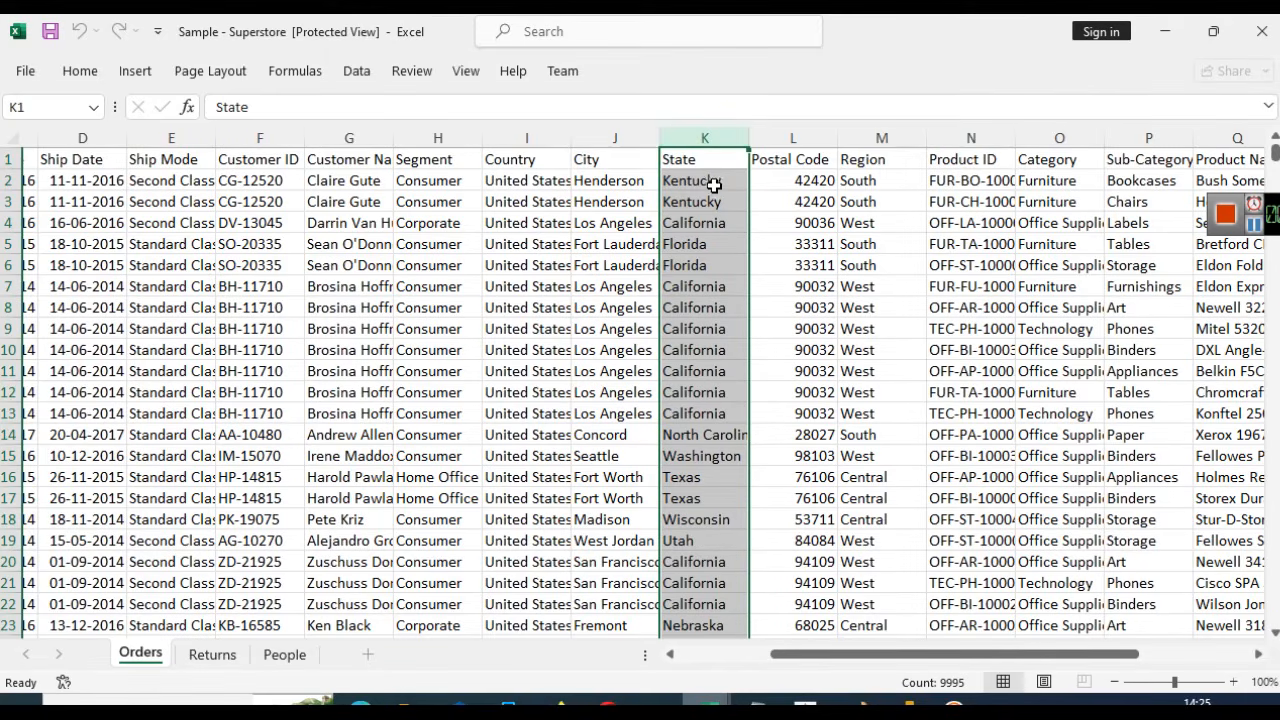
click(1165, 33)
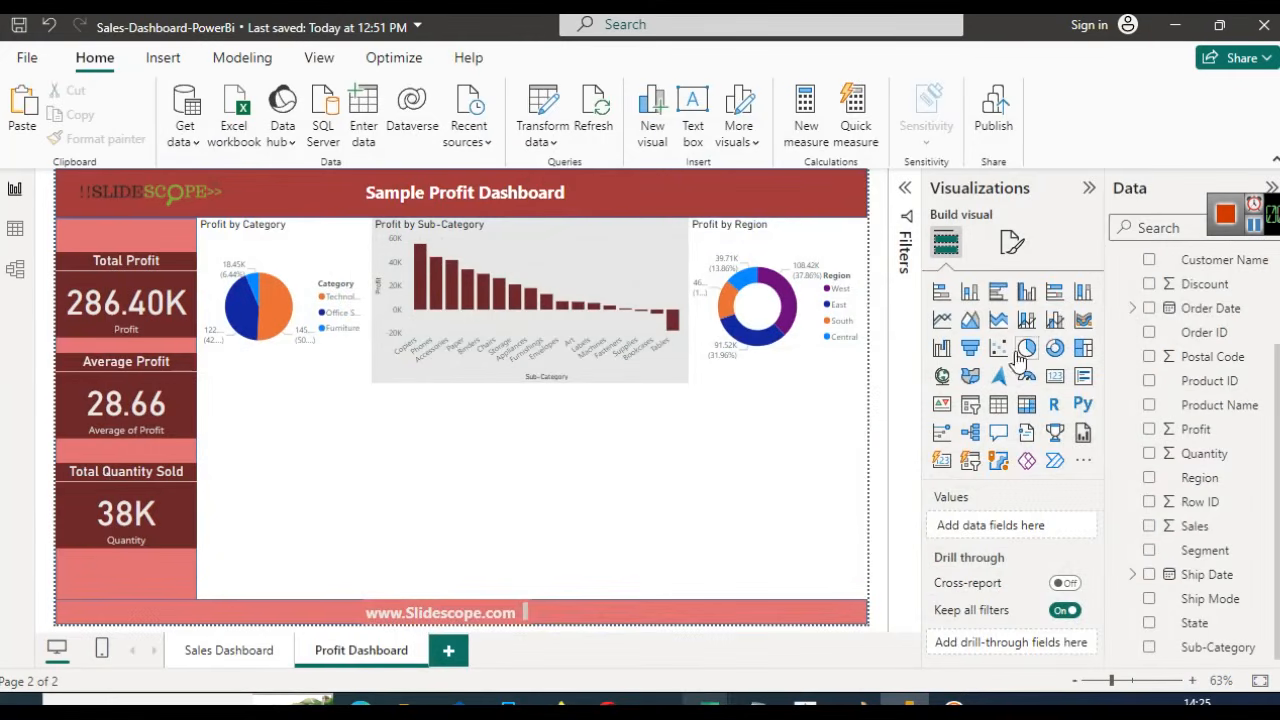
Insert a map visual below the pie chart and widen it to about half of the free canvas width
click(942, 377)
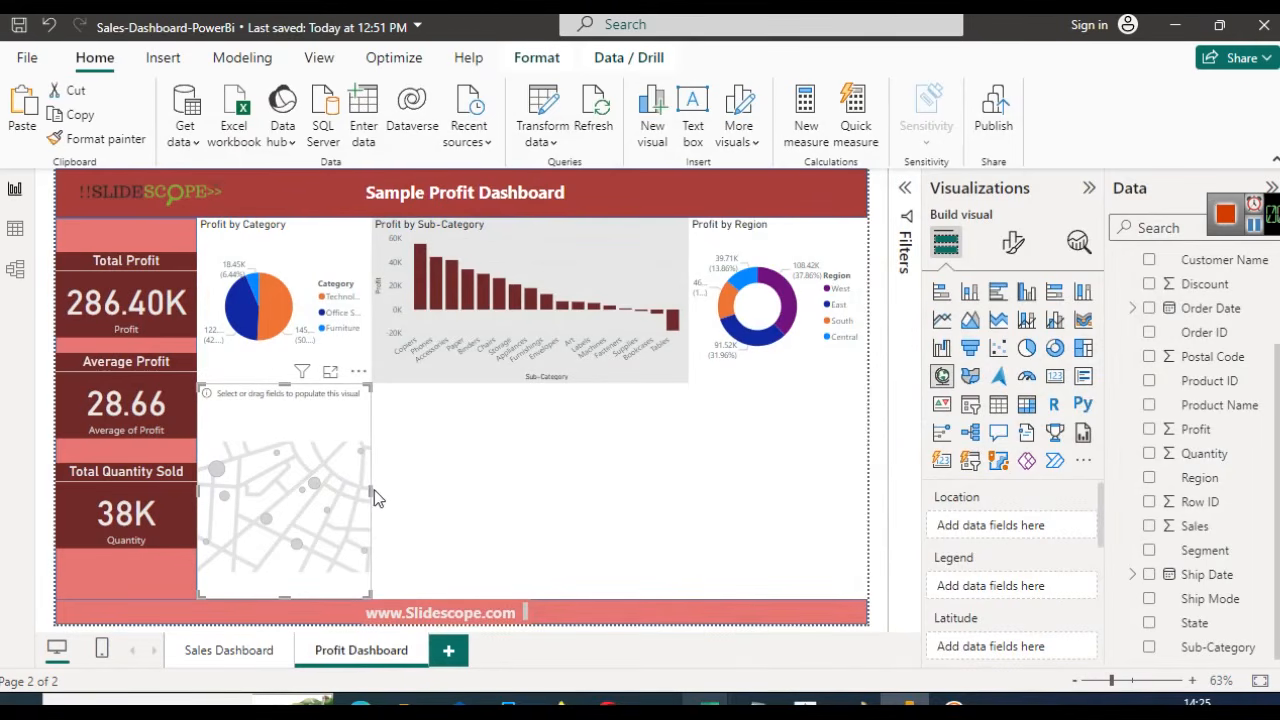
drag(371, 490, 530, 503)
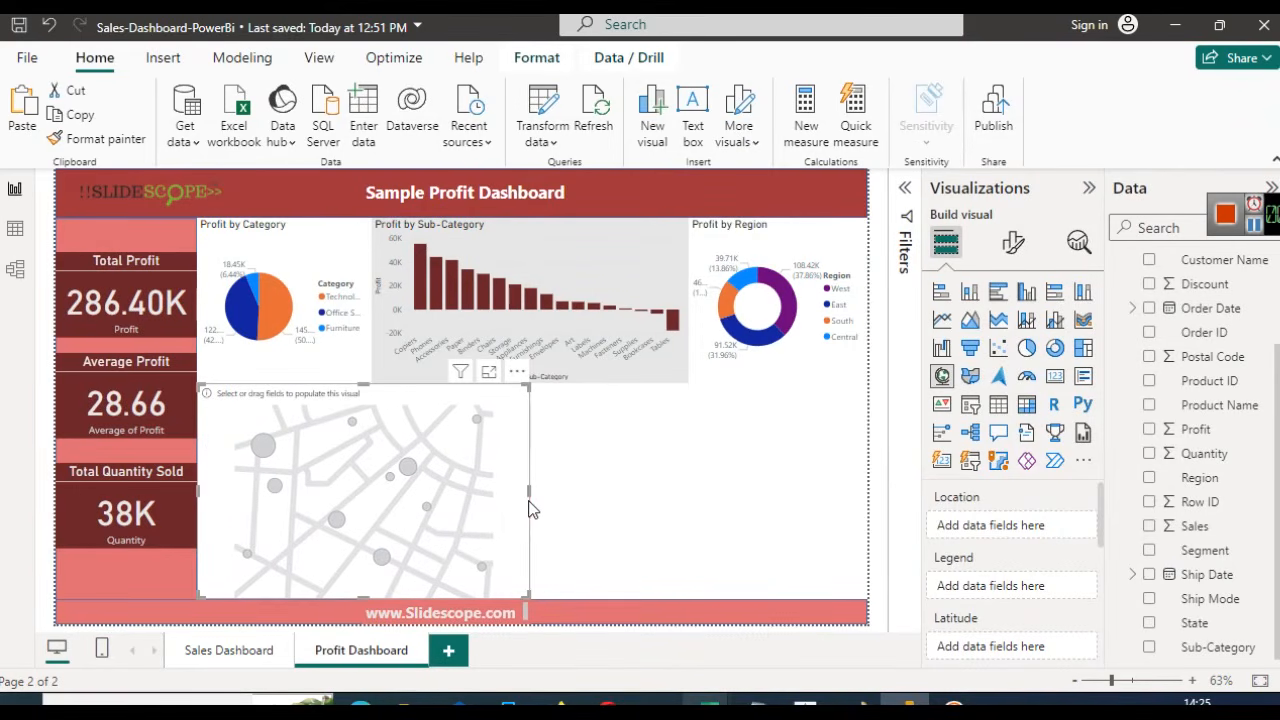
click(615, 468)
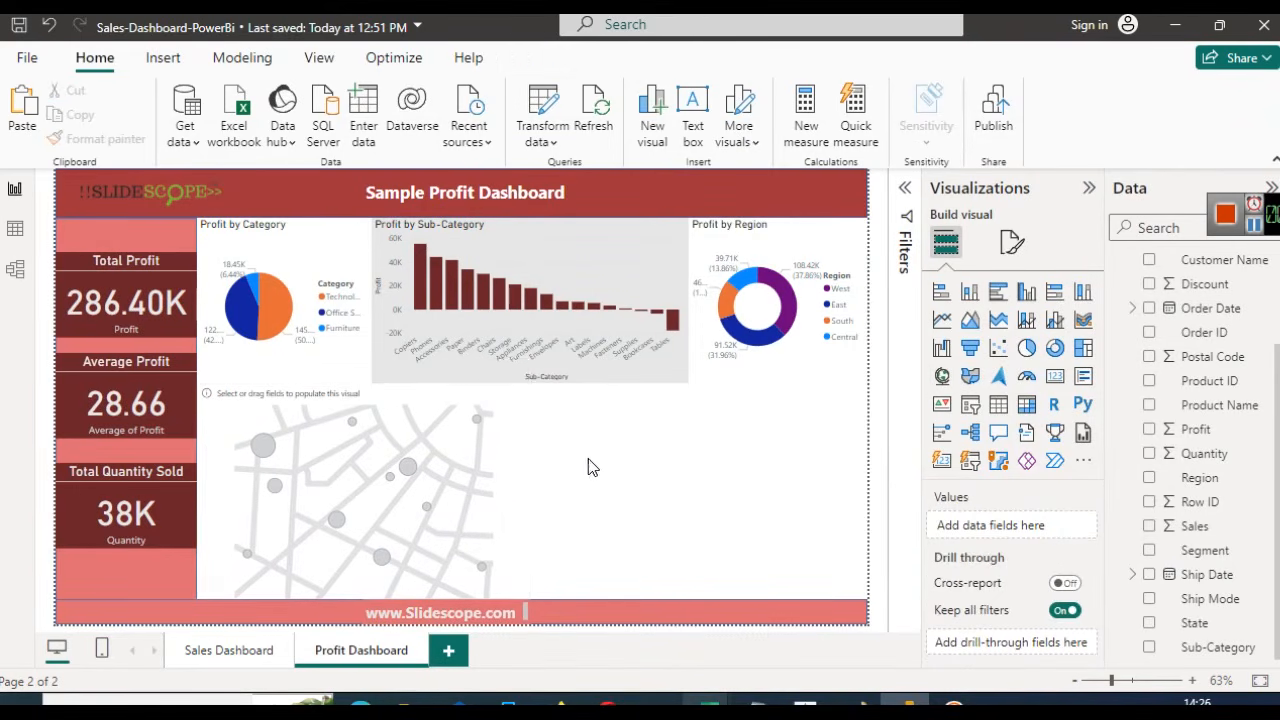
Check in the global security options that the use of Map and Filled Map visuals is allowed
click(377, 453)
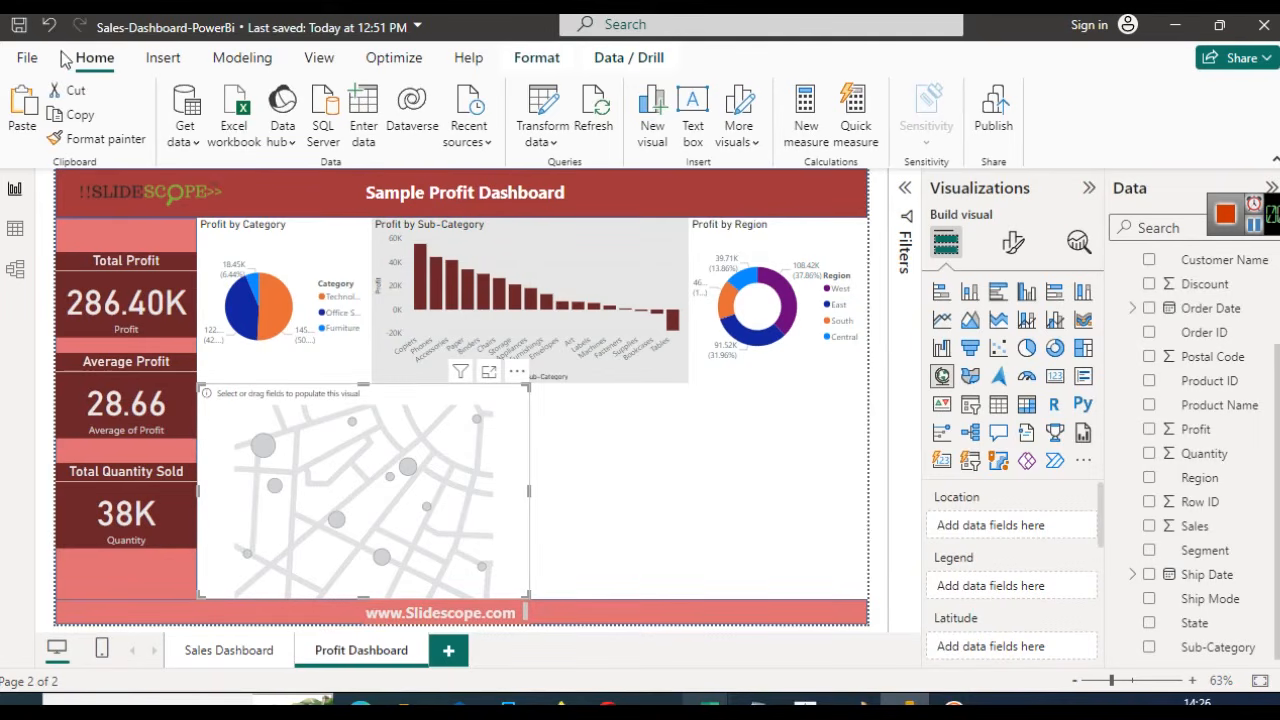
click(27, 60)
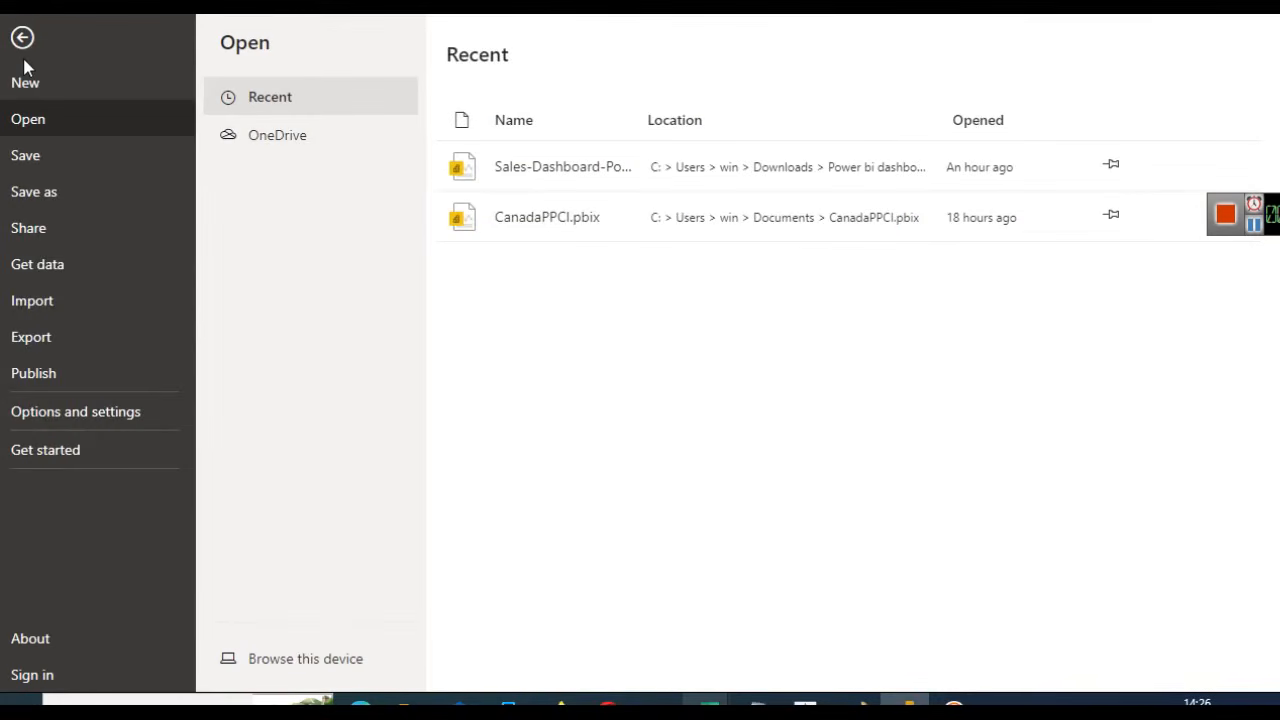
click(85, 405)
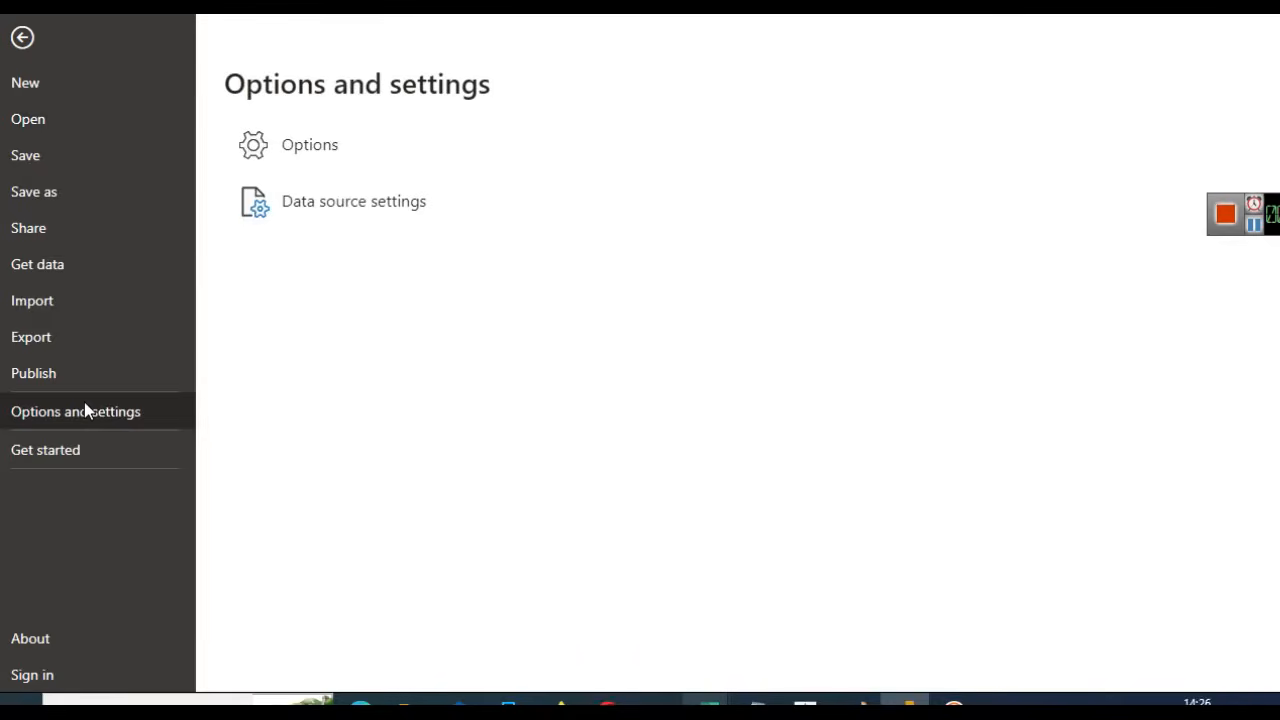
click(330, 145)
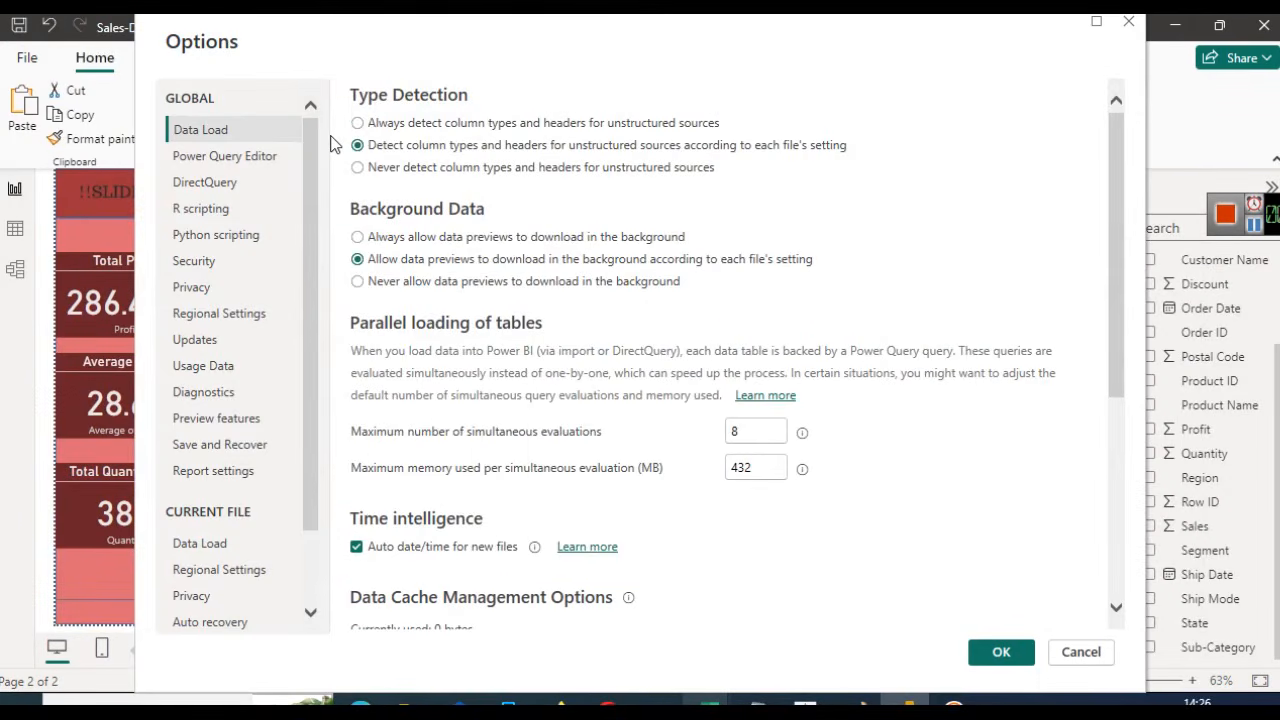
click(205, 261)
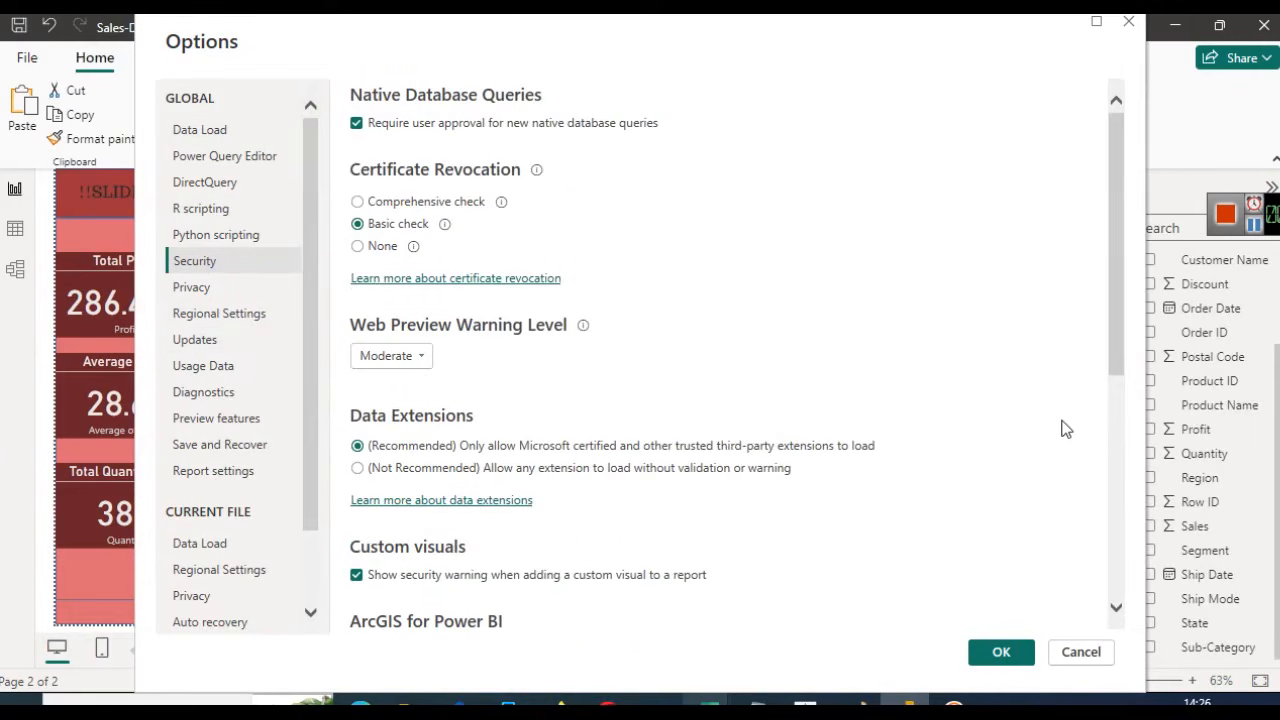
drag(1115, 352, 1100, 528)
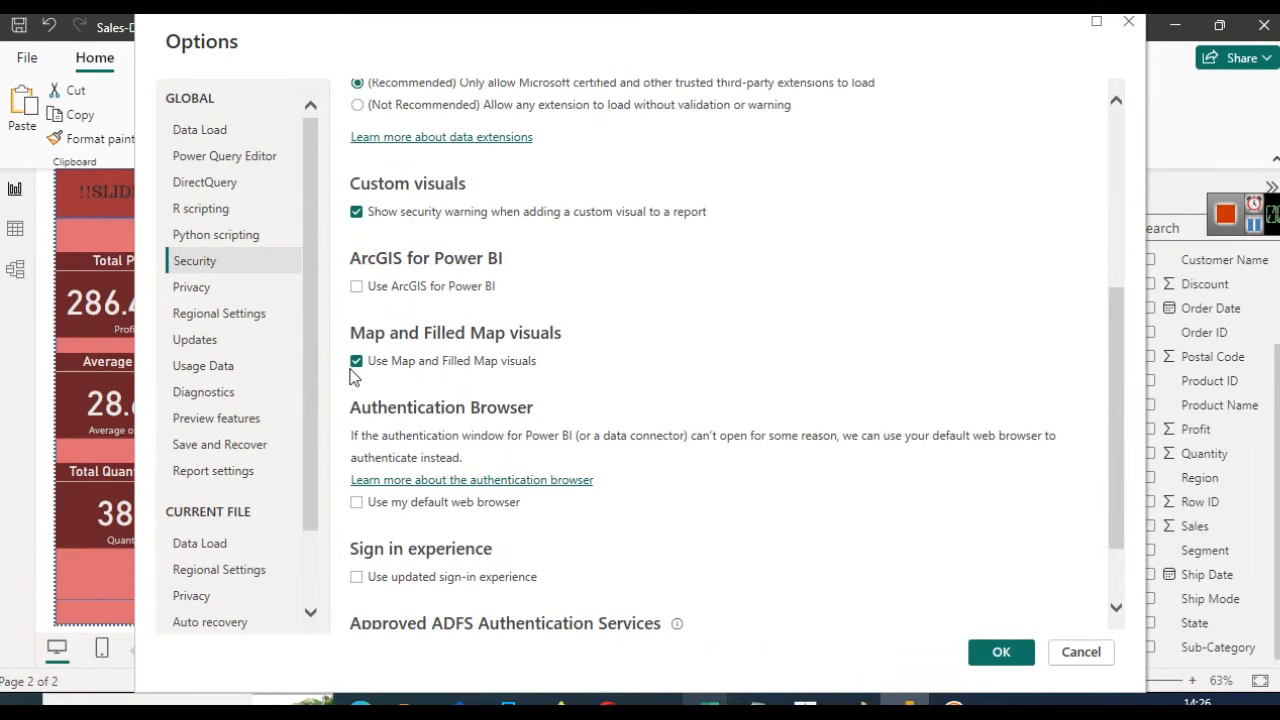
click(1001, 651)
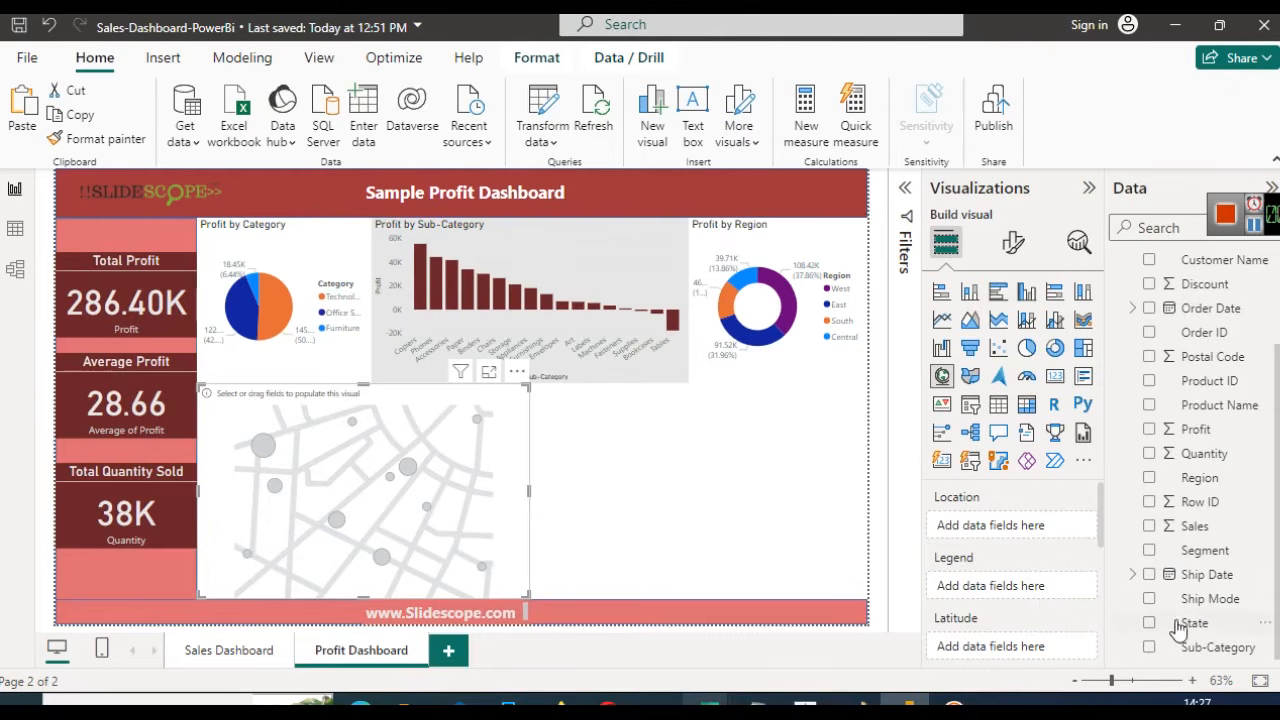
Assign the State field as the location of the empty map visual
drag(1192, 622, 1003, 516)
scroll(1276, 620, up, 2)
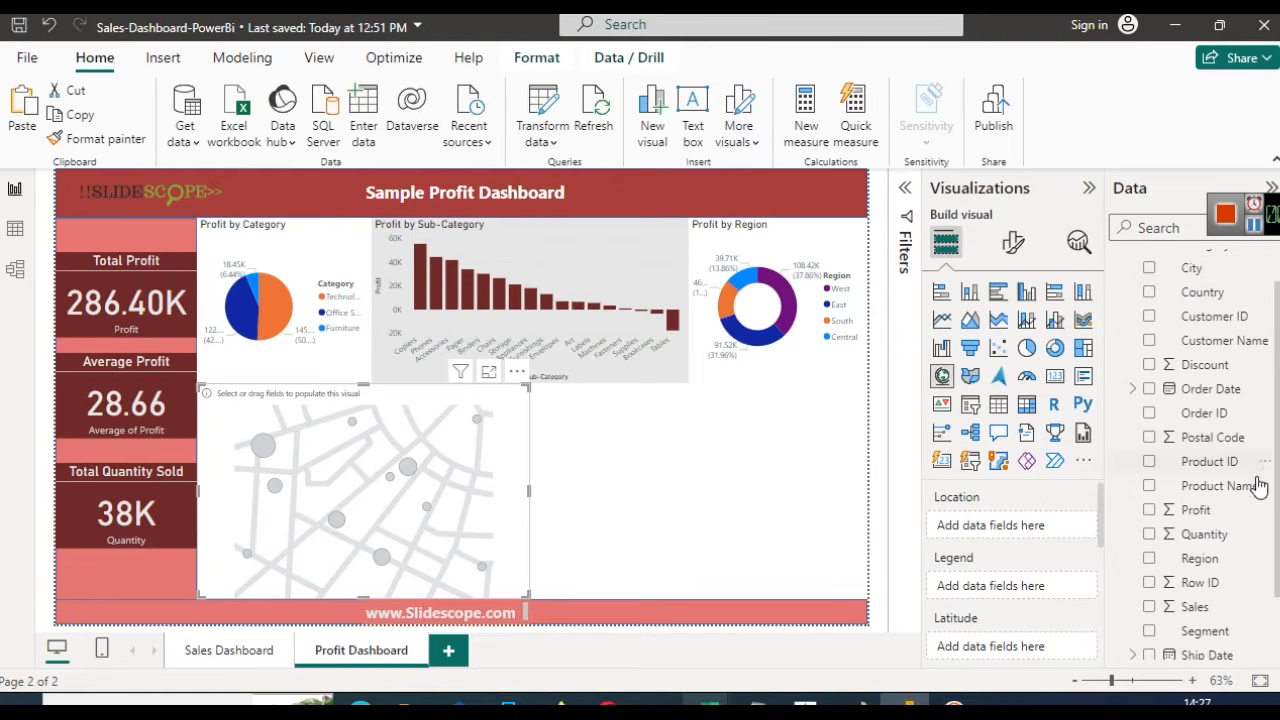
scroll(1276, 516, down, 2)
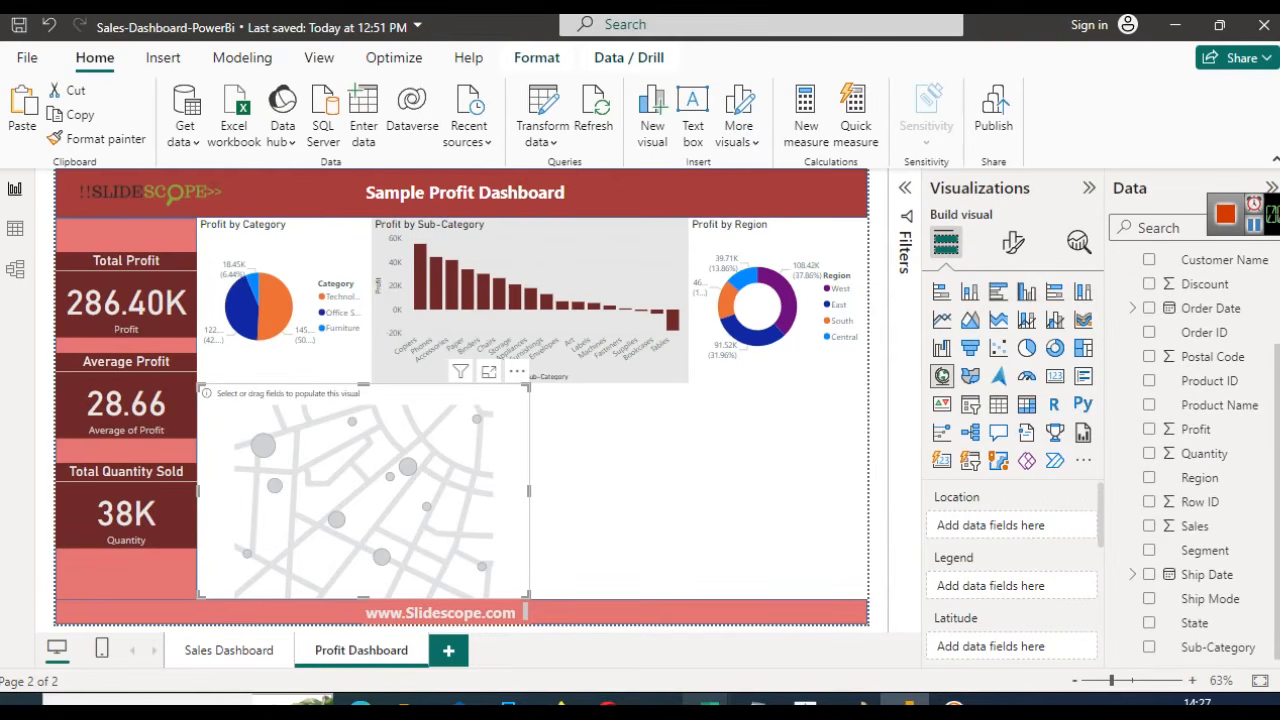
drag(1230, 623, 1019, 520)
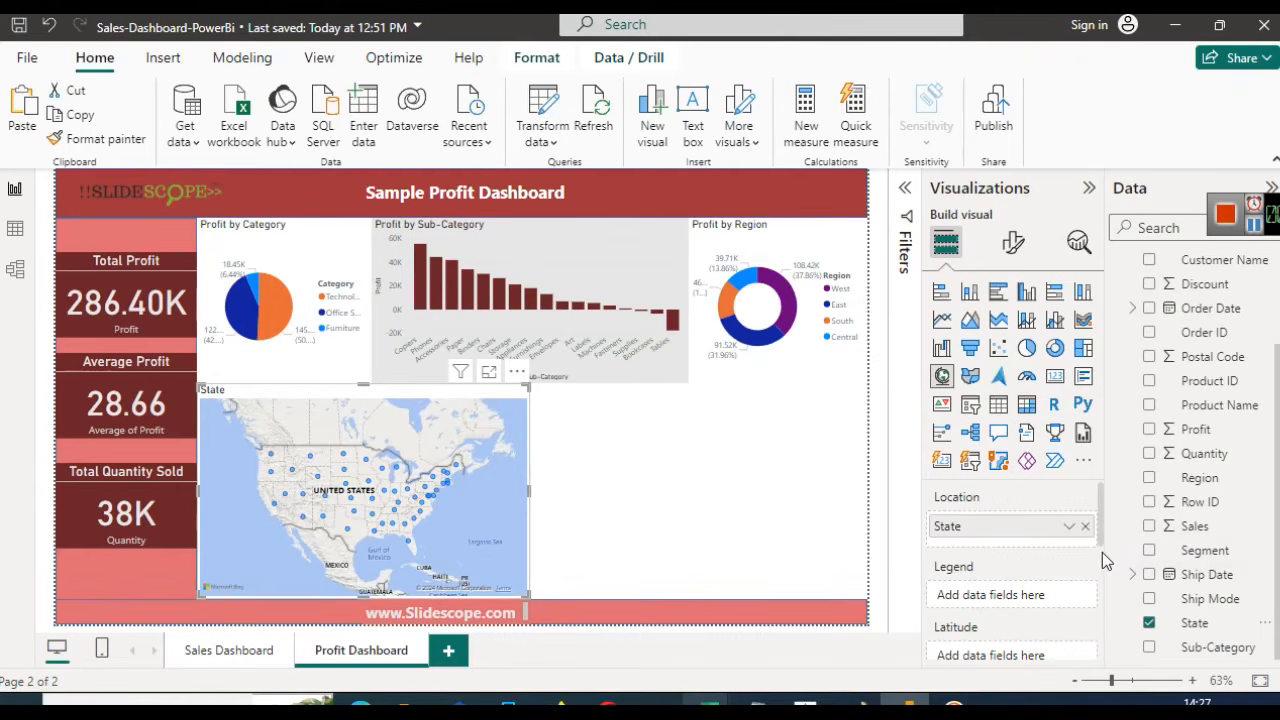
Use Profit as the bubble size of the state map and inspect bubbles on it
scroll(1102, 552, down, 3)
drag(1102, 552, 1089, 592)
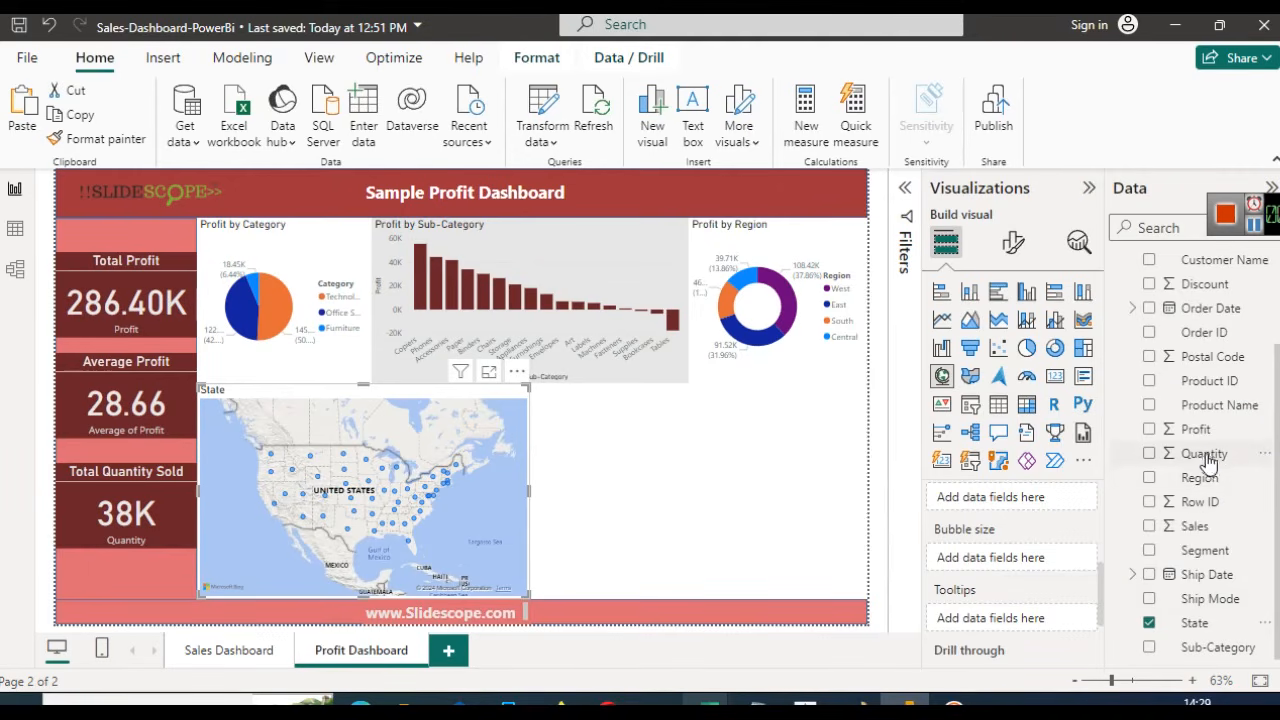
drag(1181, 447, 1027, 568)
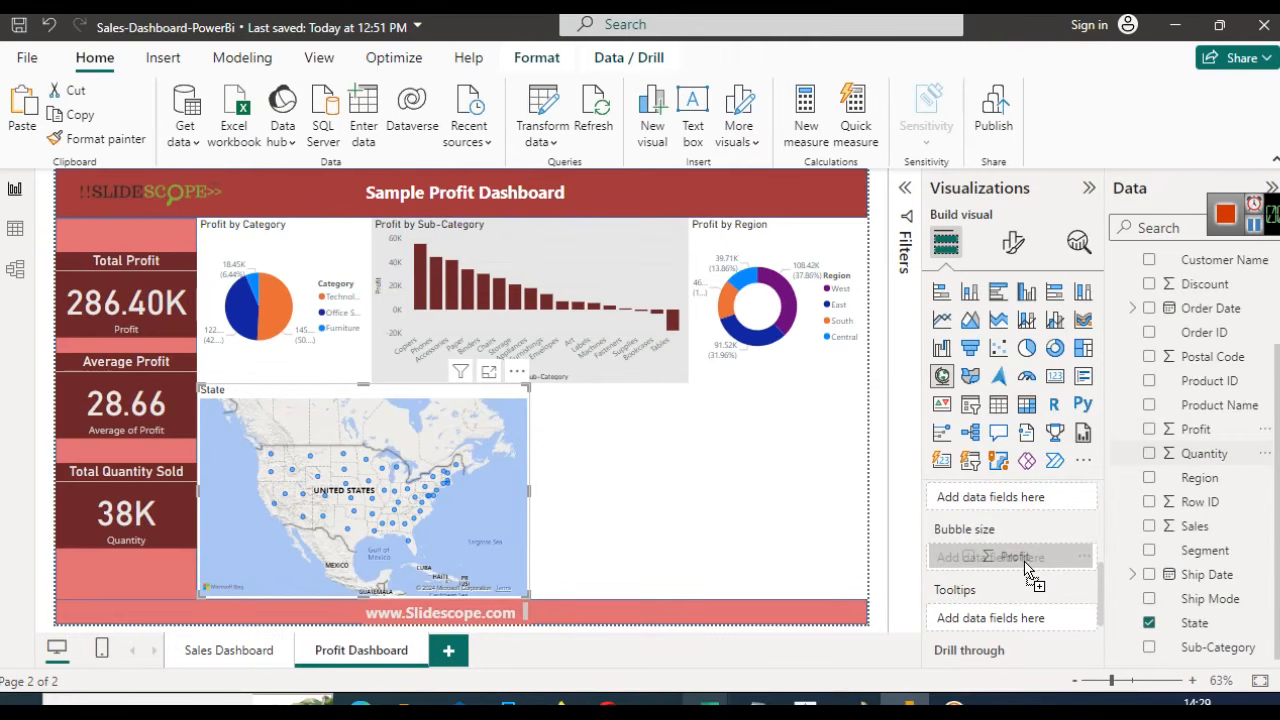
drag(1027, 568, 1020, 560)
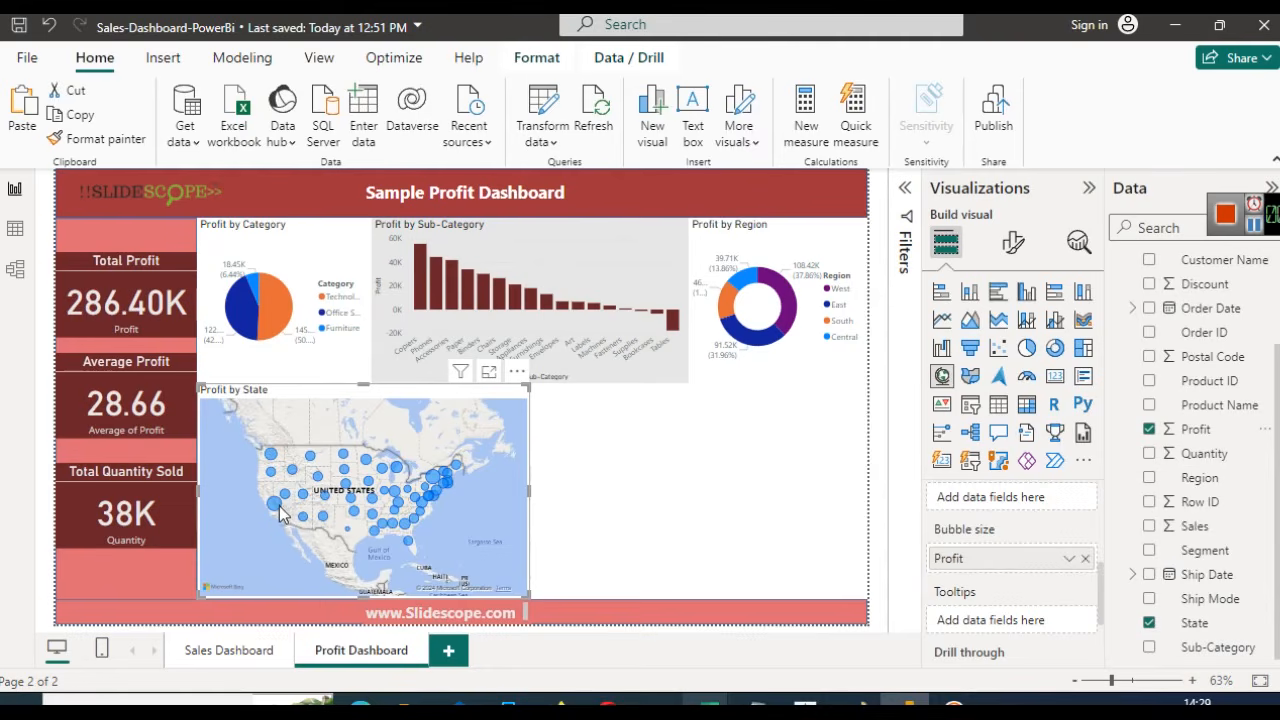
mouse_move(276, 508)
mouse_move(348, 532)
Change the map's title to "Total Profit by State" and align it to the center
click(1016, 244)
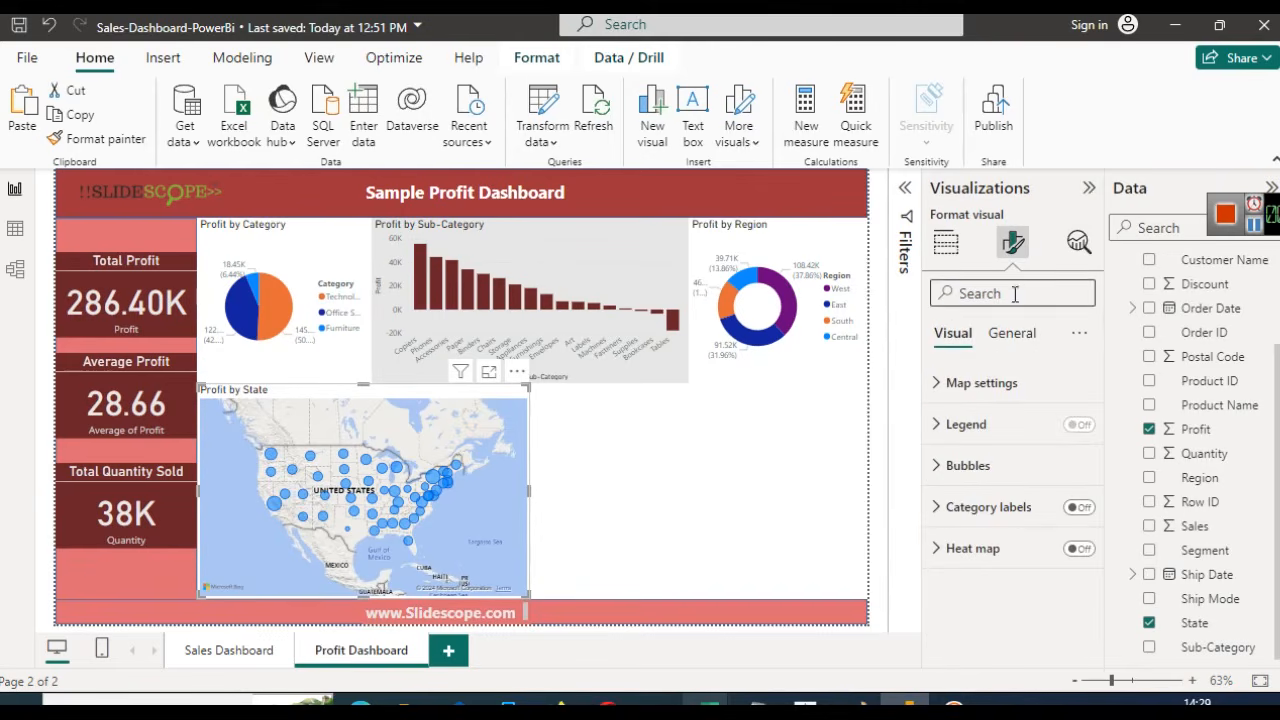
click(1012, 334)
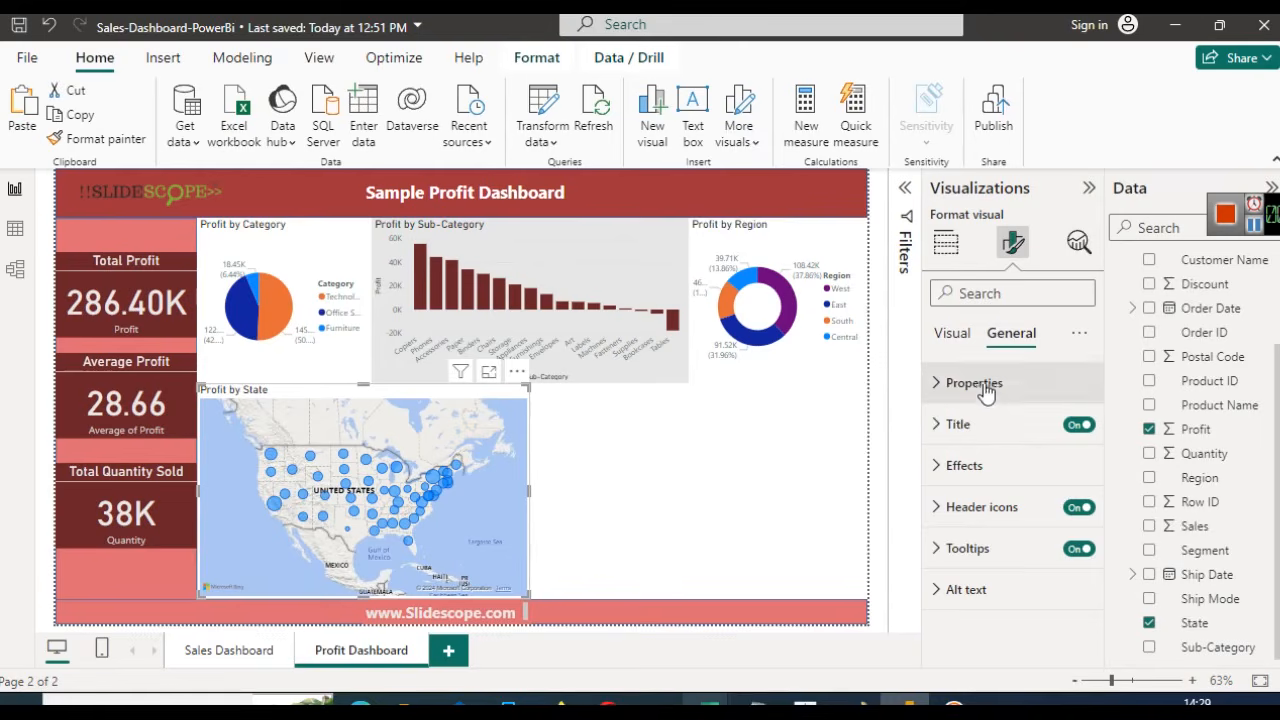
click(979, 423)
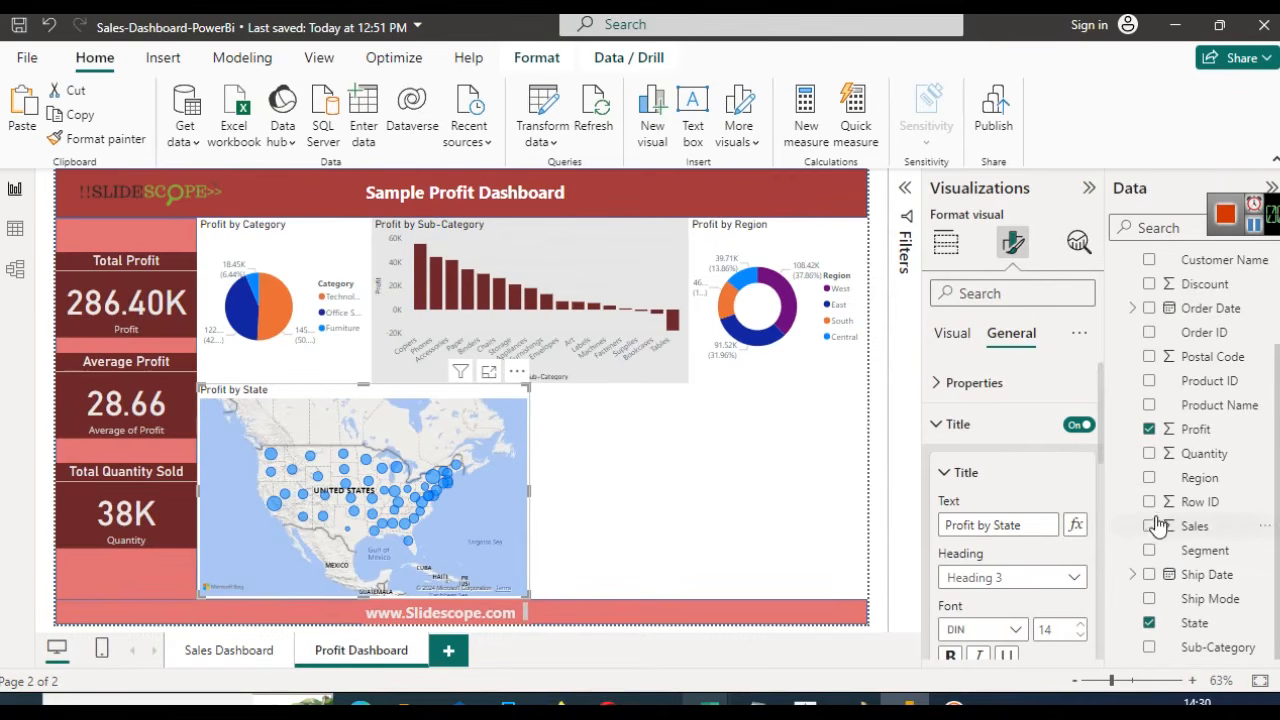
click(980, 527)
click(946, 530)
text(Total)
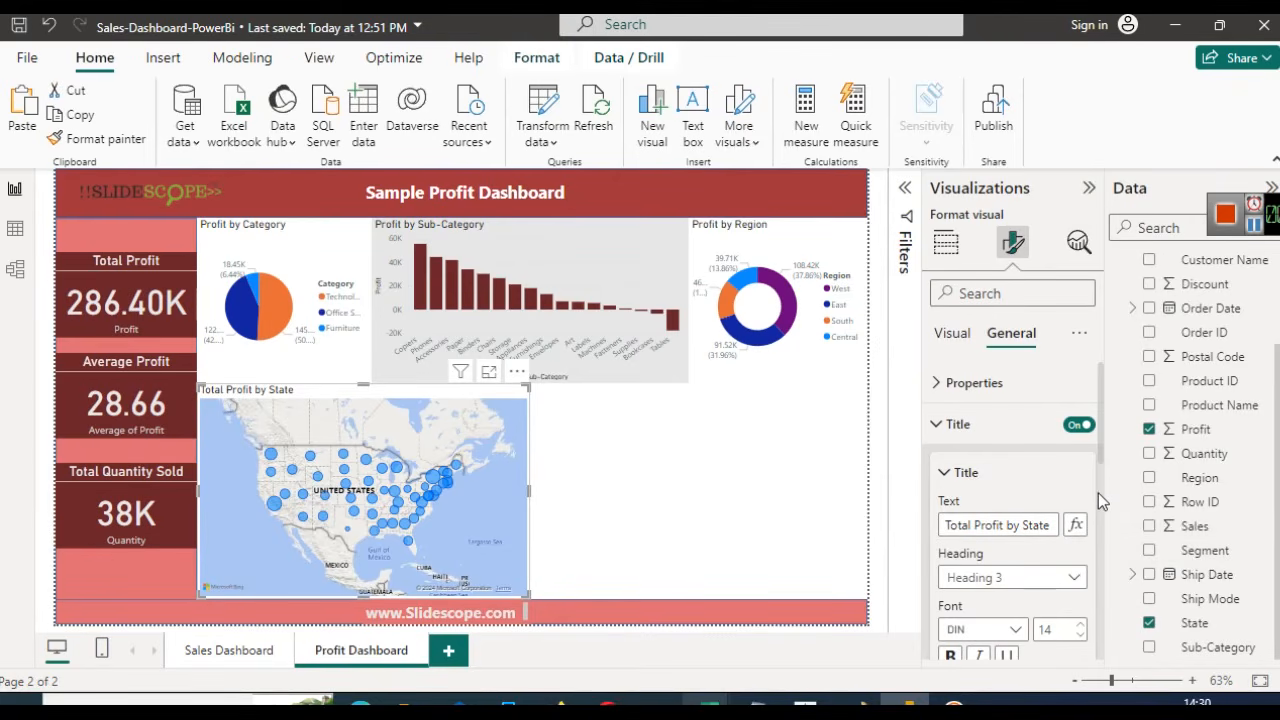
drag(1100, 446, 1086, 537)
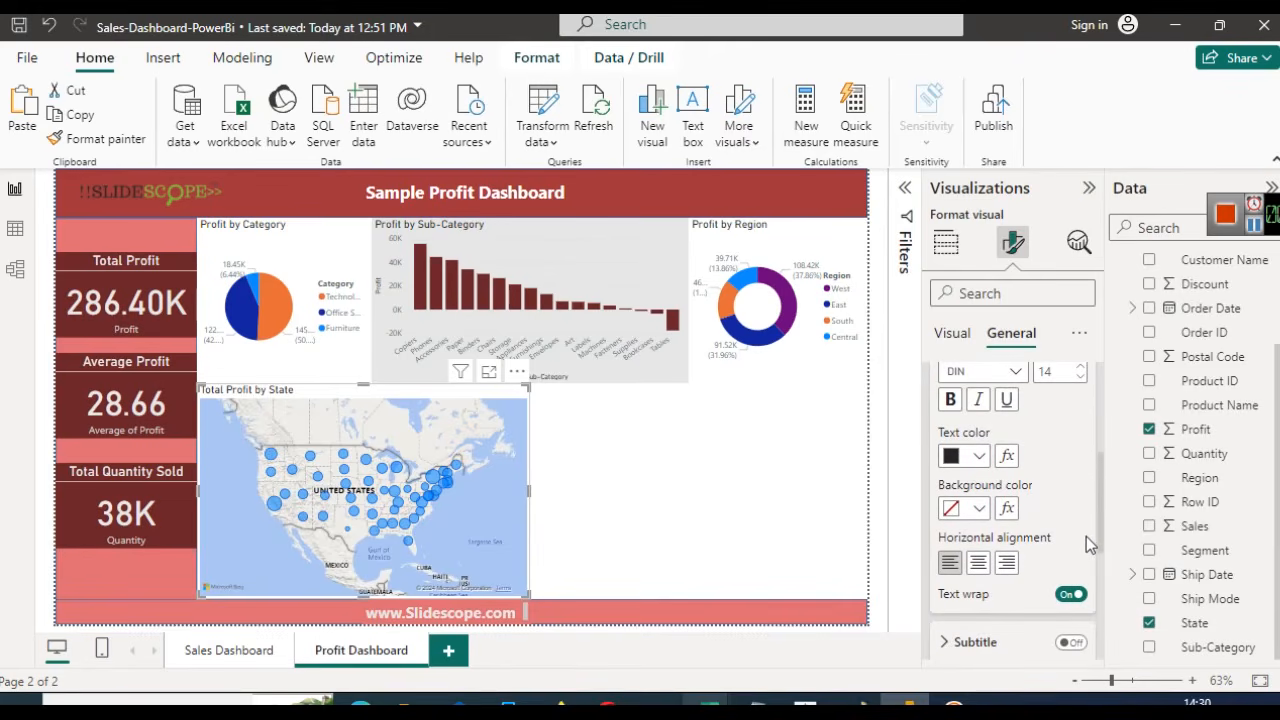
click(980, 563)
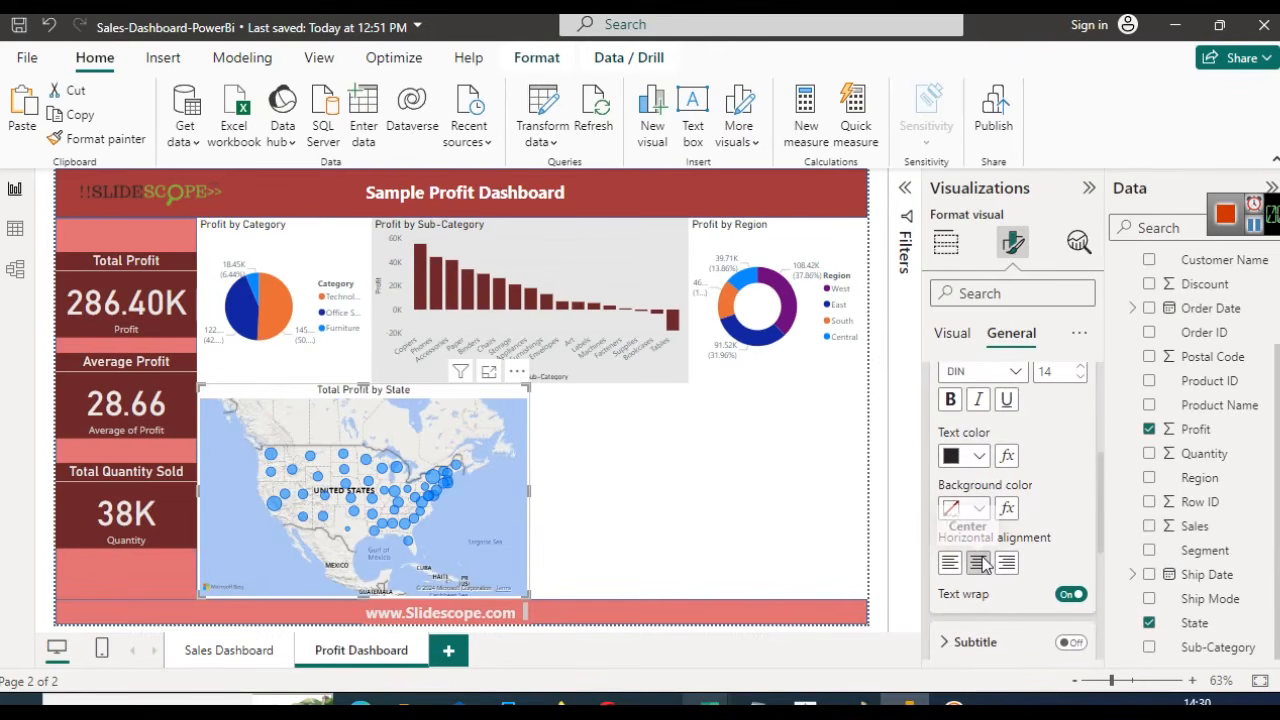
click(603, 505)
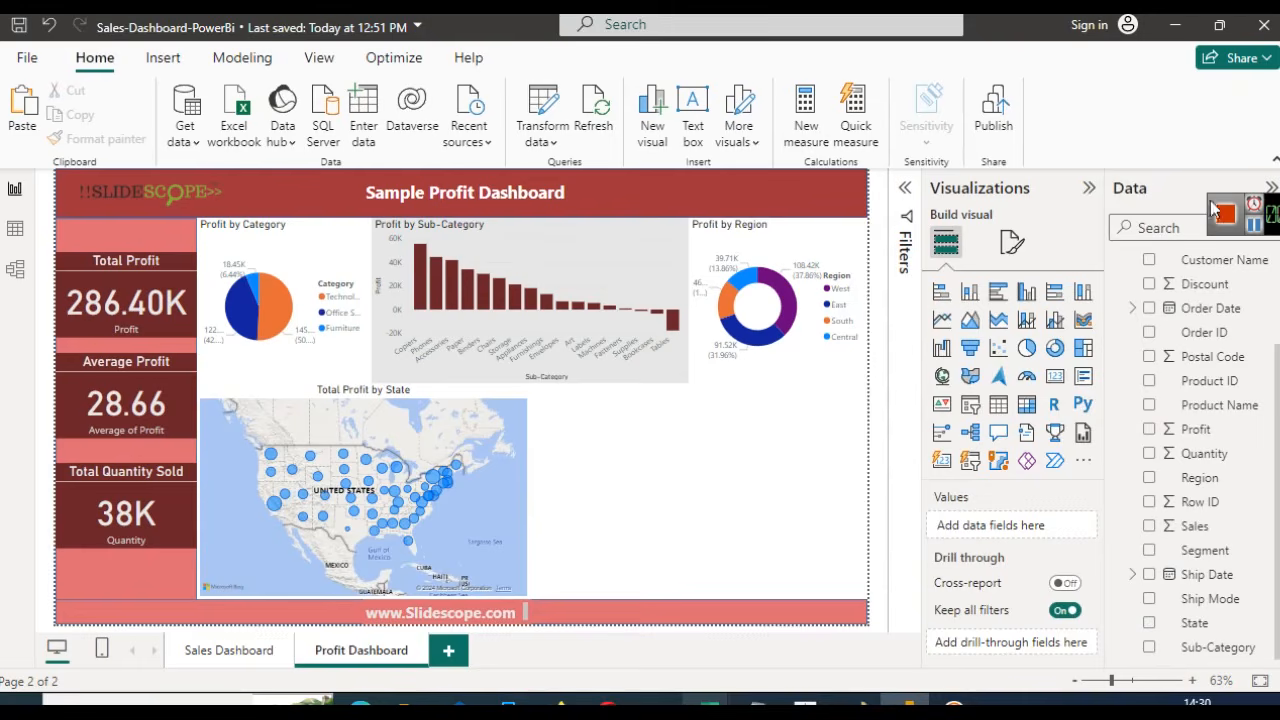
Try out the Aerial, Light, Grayscale and Road styles on the Total Profit by State map
click(1016, 246)
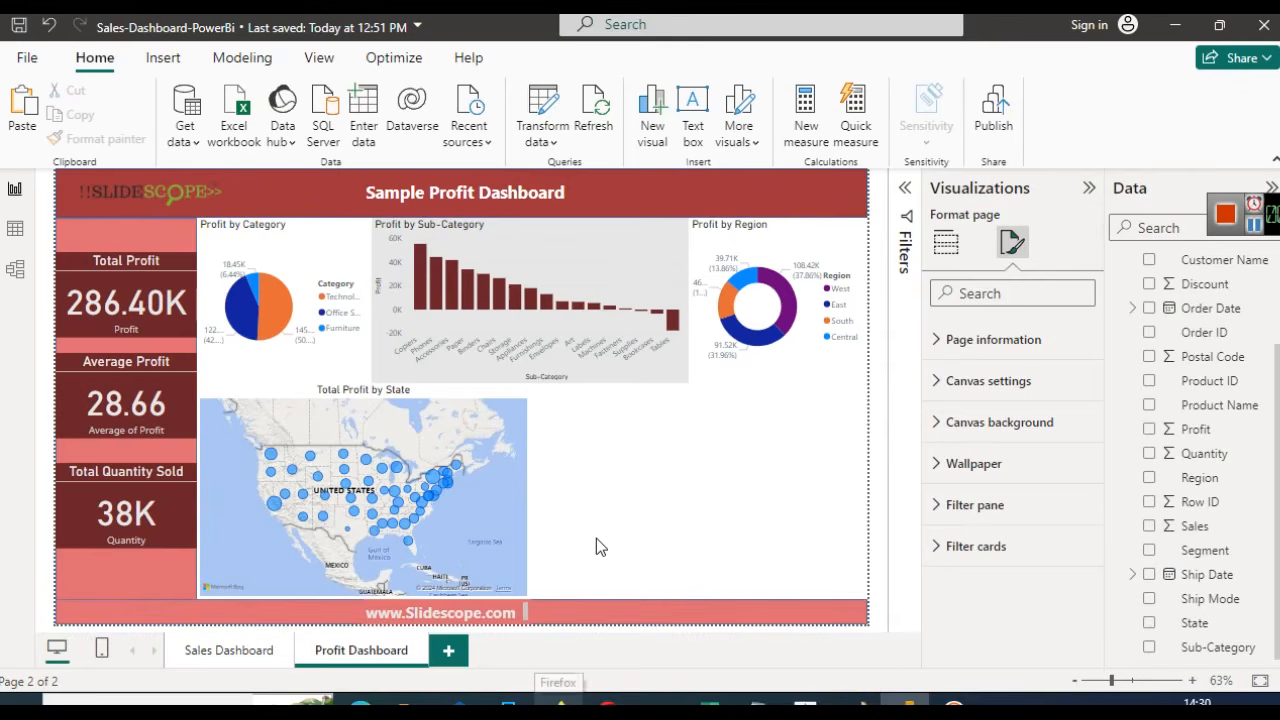
click(379, 486)
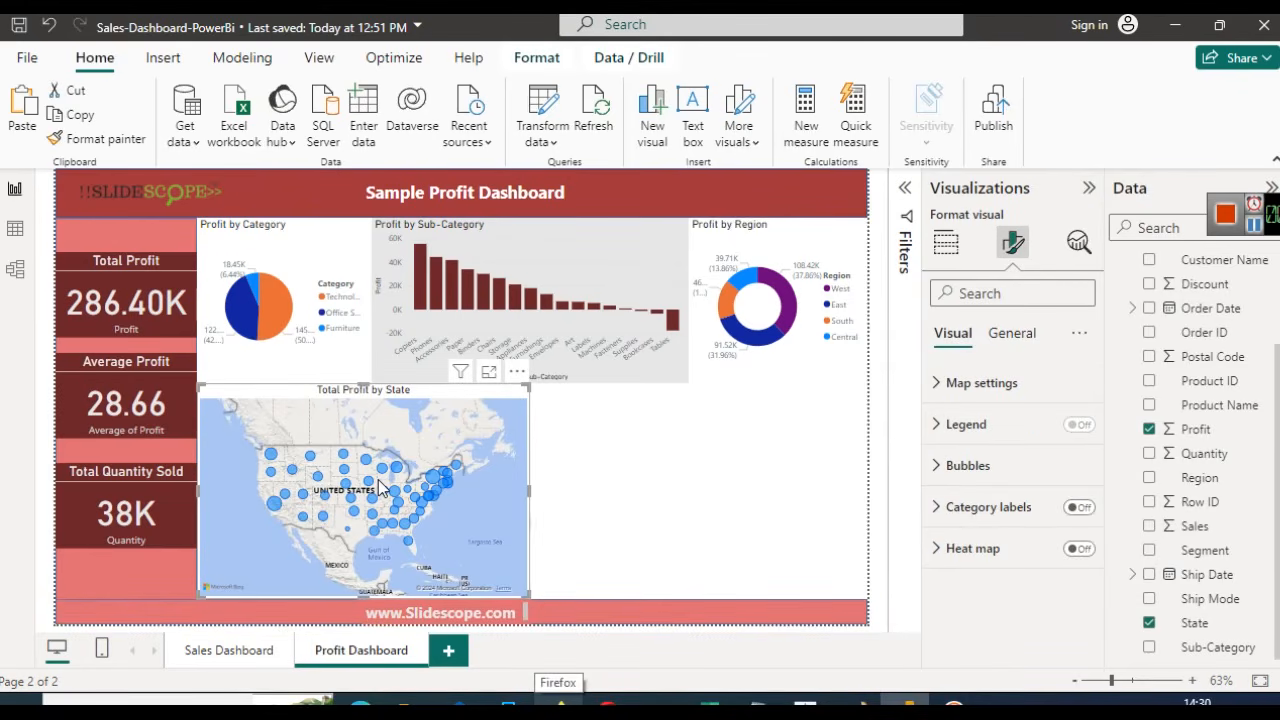
click(943, 386)
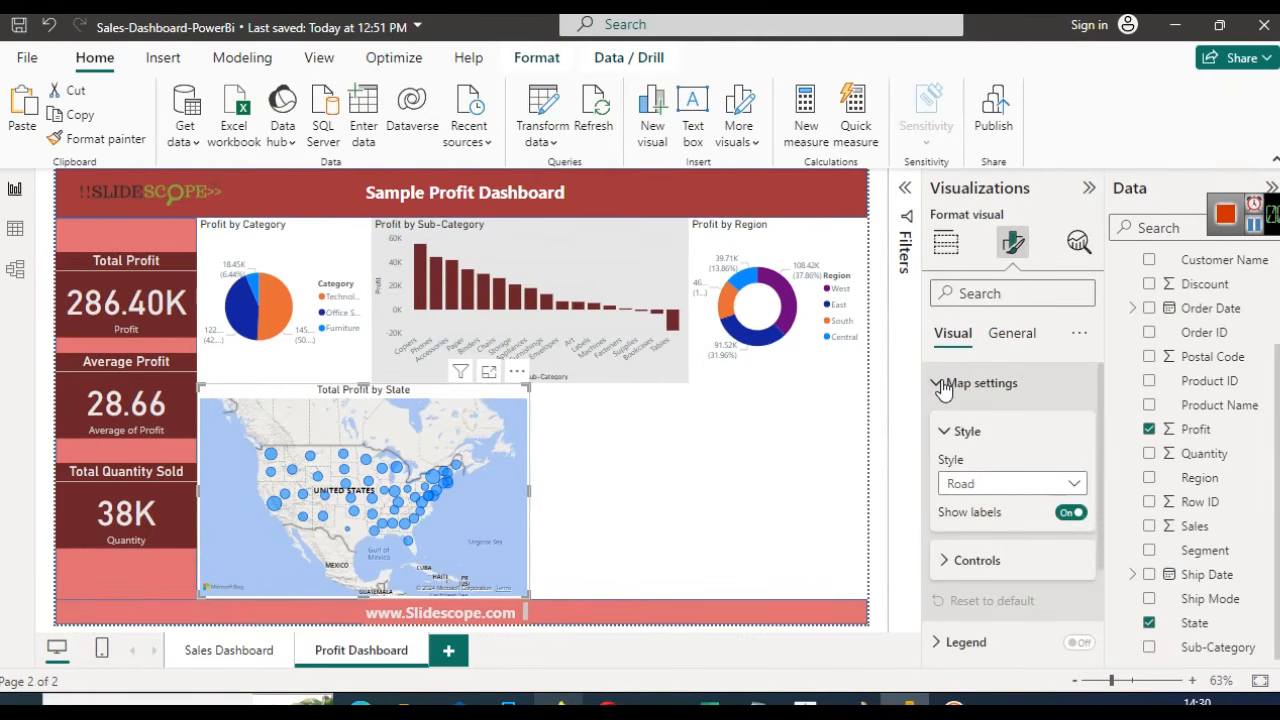
click(1036, 489)
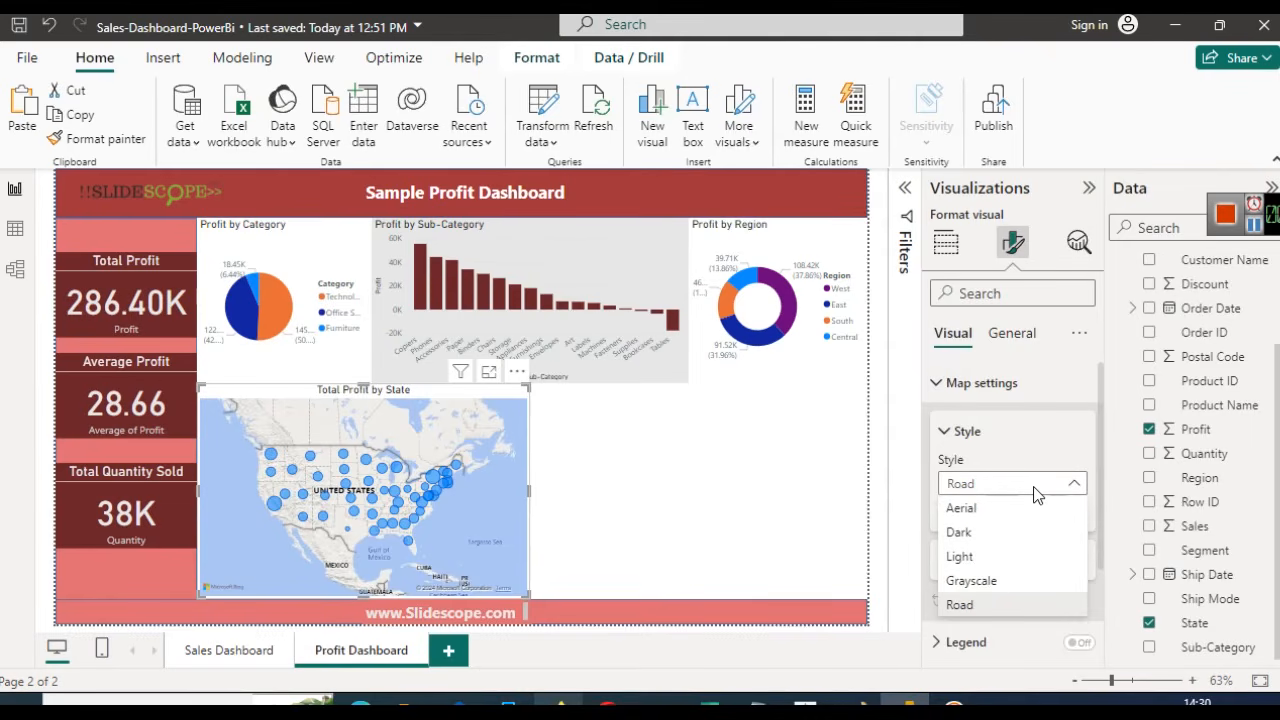
click(1022, 505)
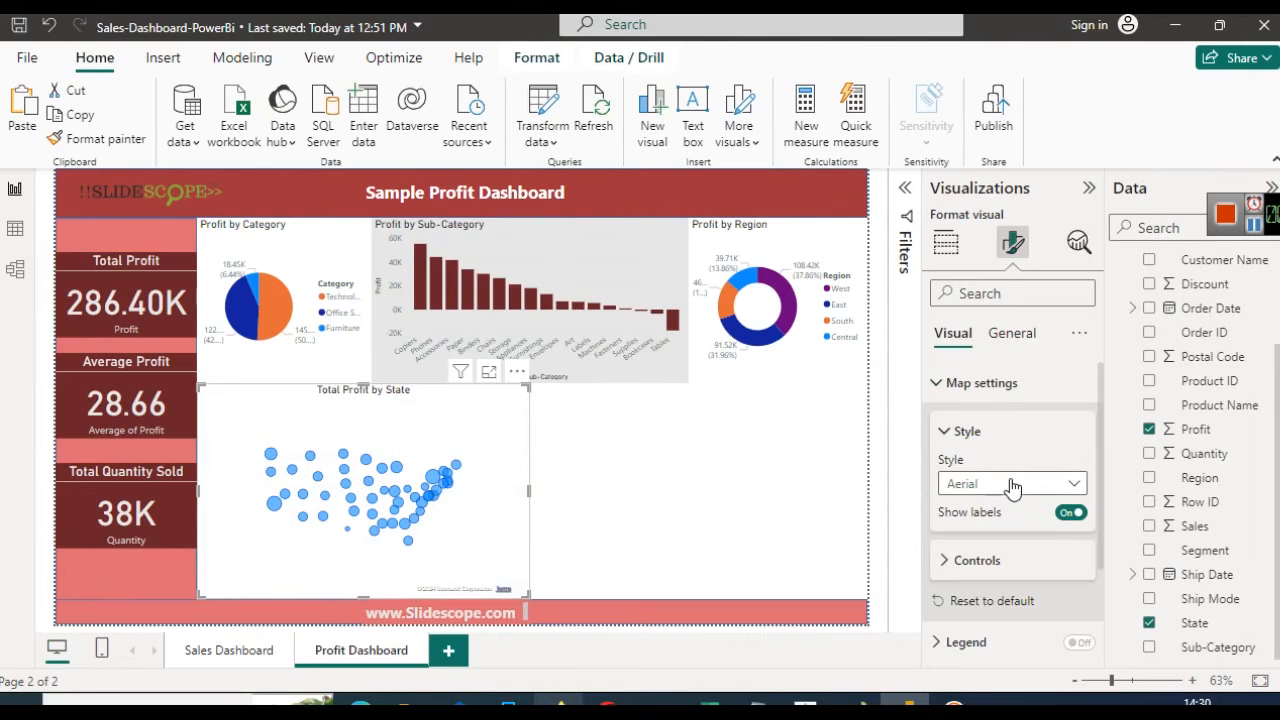
click(1008, 486)
click(1000, 530)
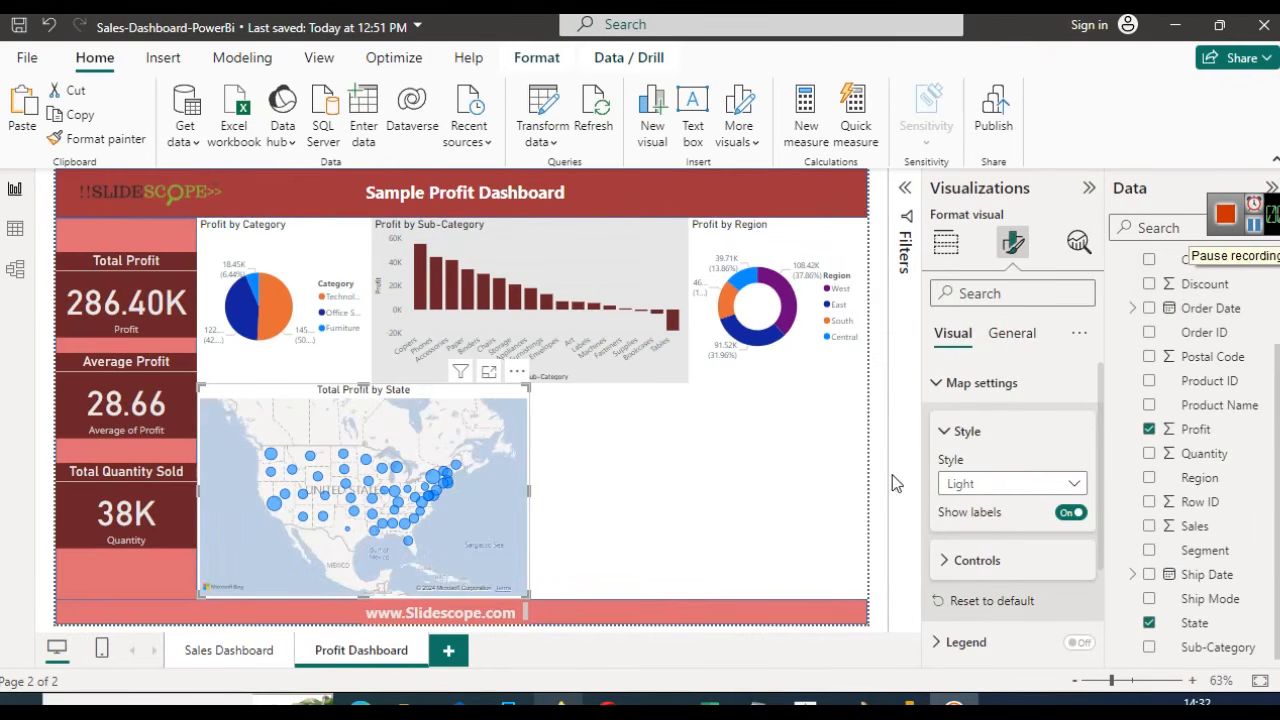
click(960, 485)
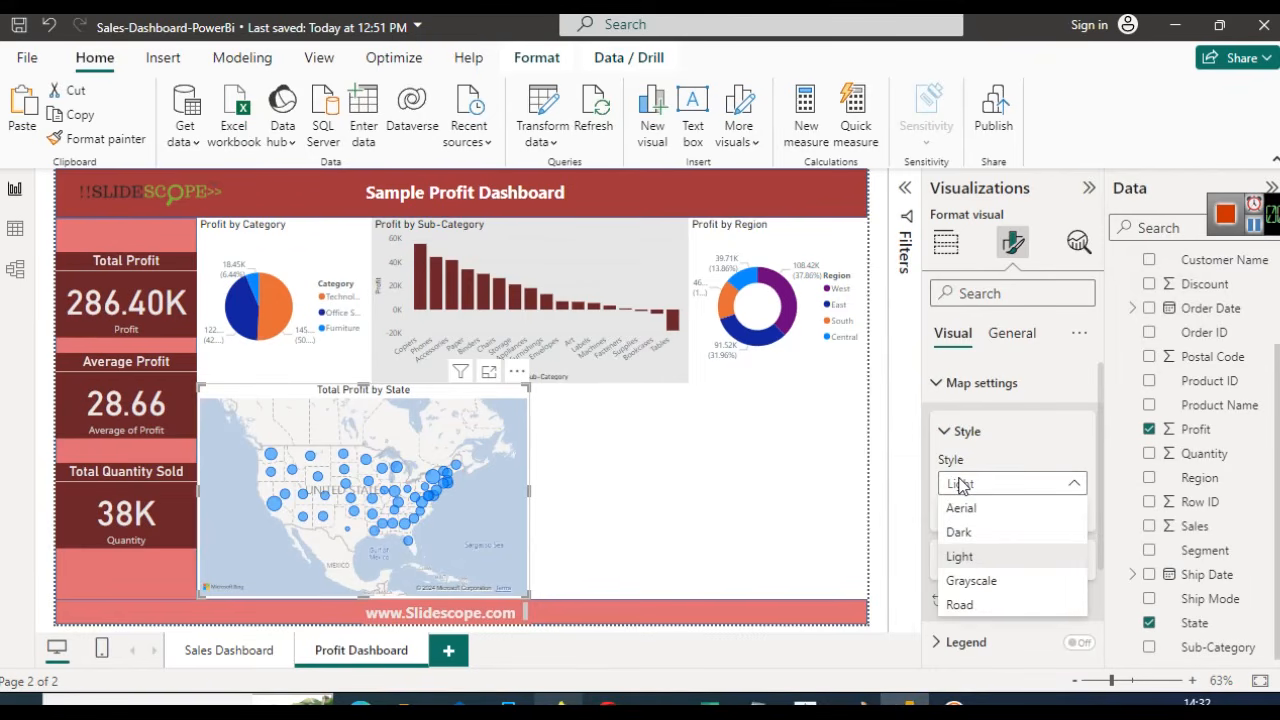
click(999, 581)
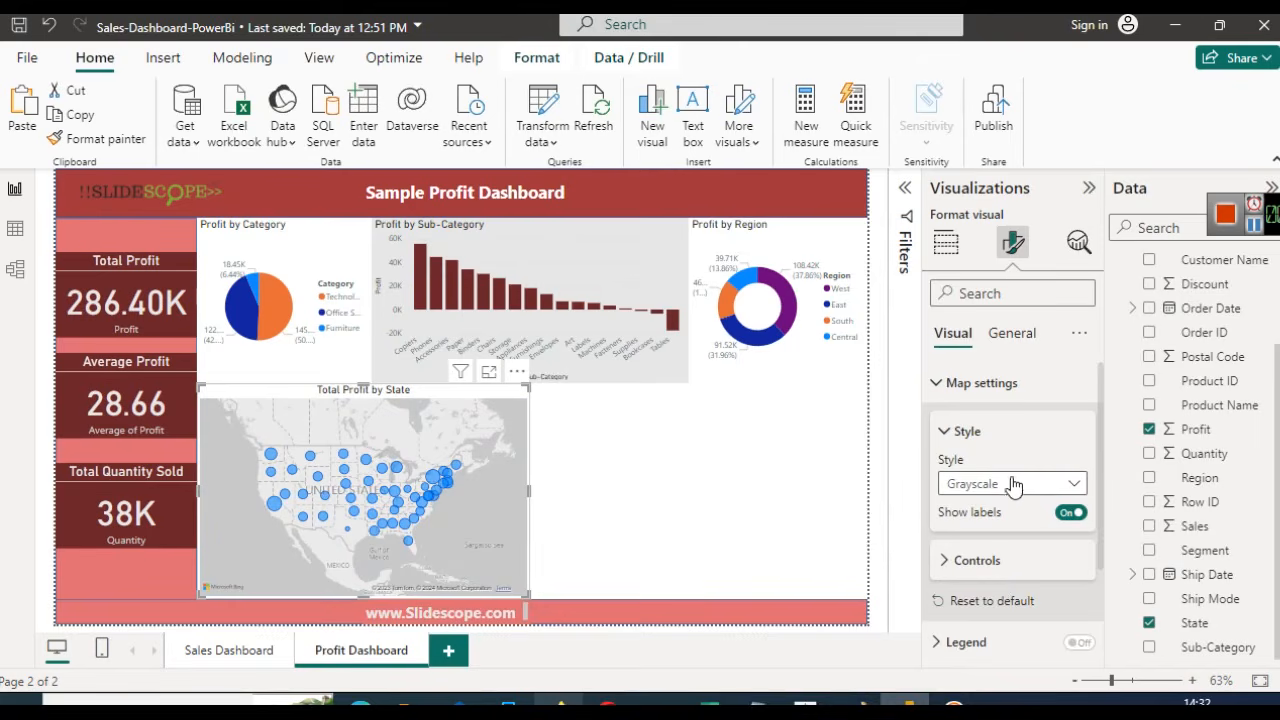
click(1010, 483)
click(960, 605)
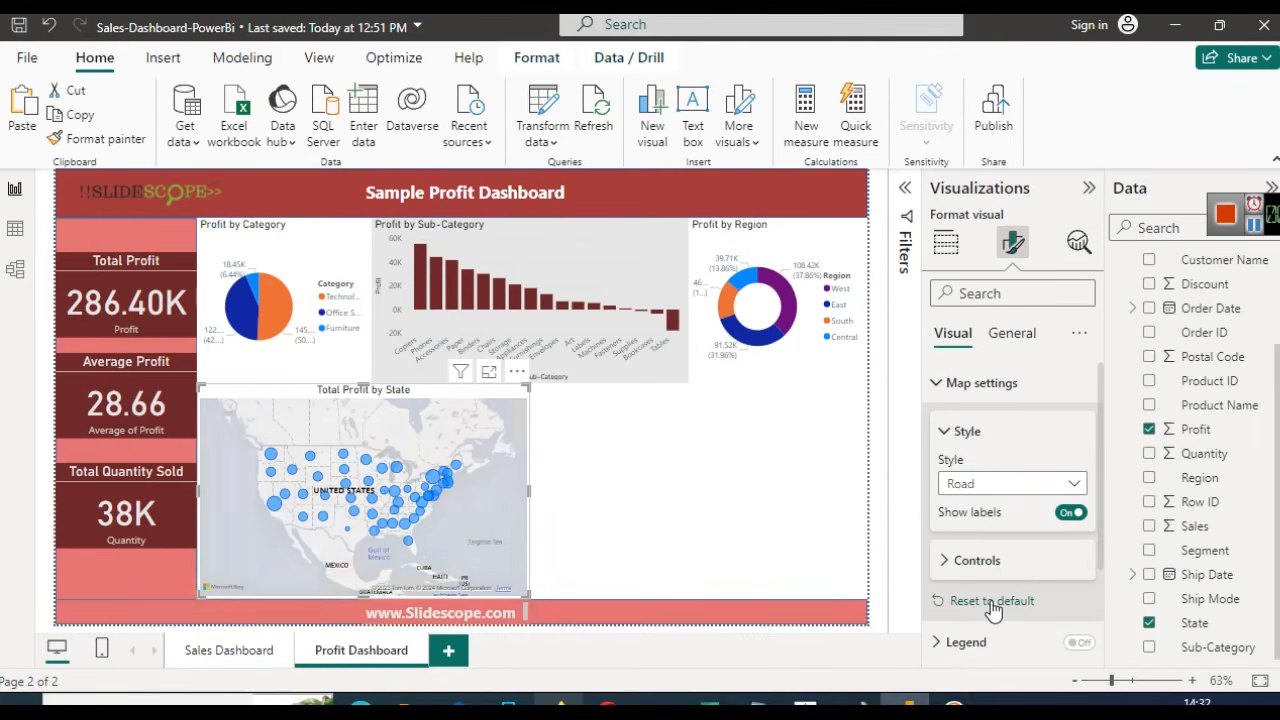
click(1010, 481)
click(1007, 509)
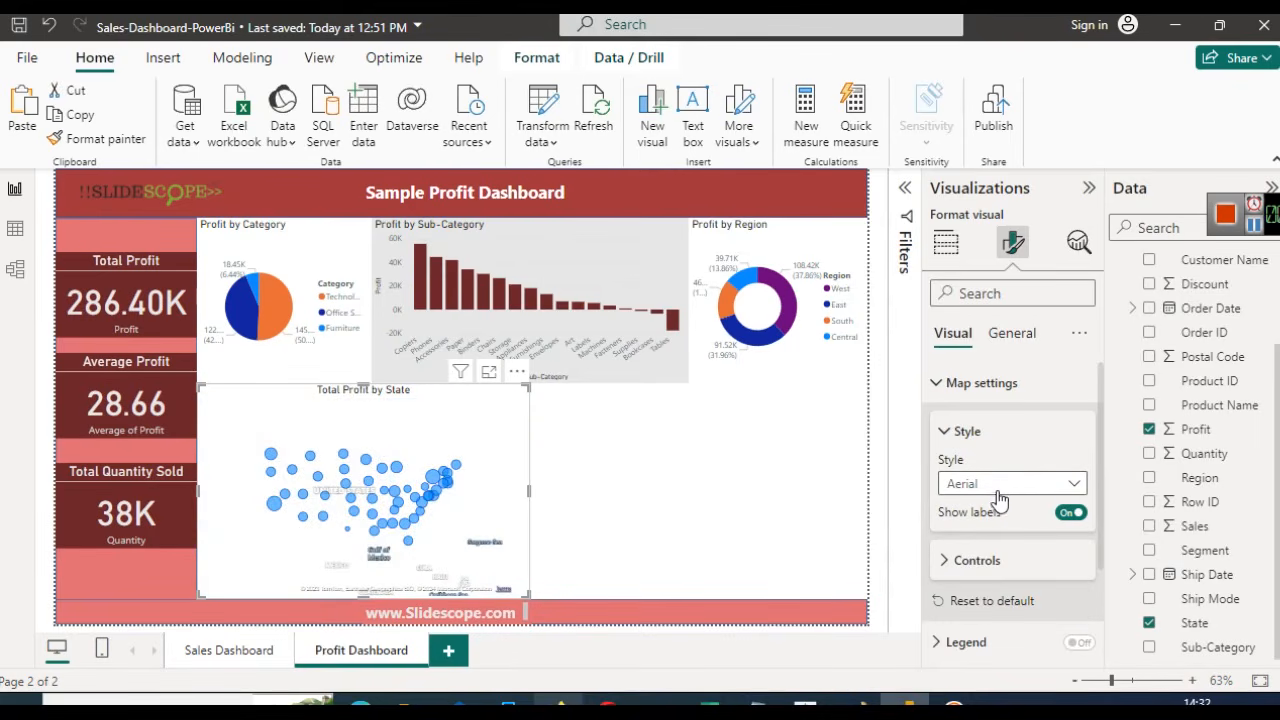
Set the map's style to Dark, then visit the Sales Dashboard page and return to the Profit Dashboard page
click(1000, 489)
click(999, 533)
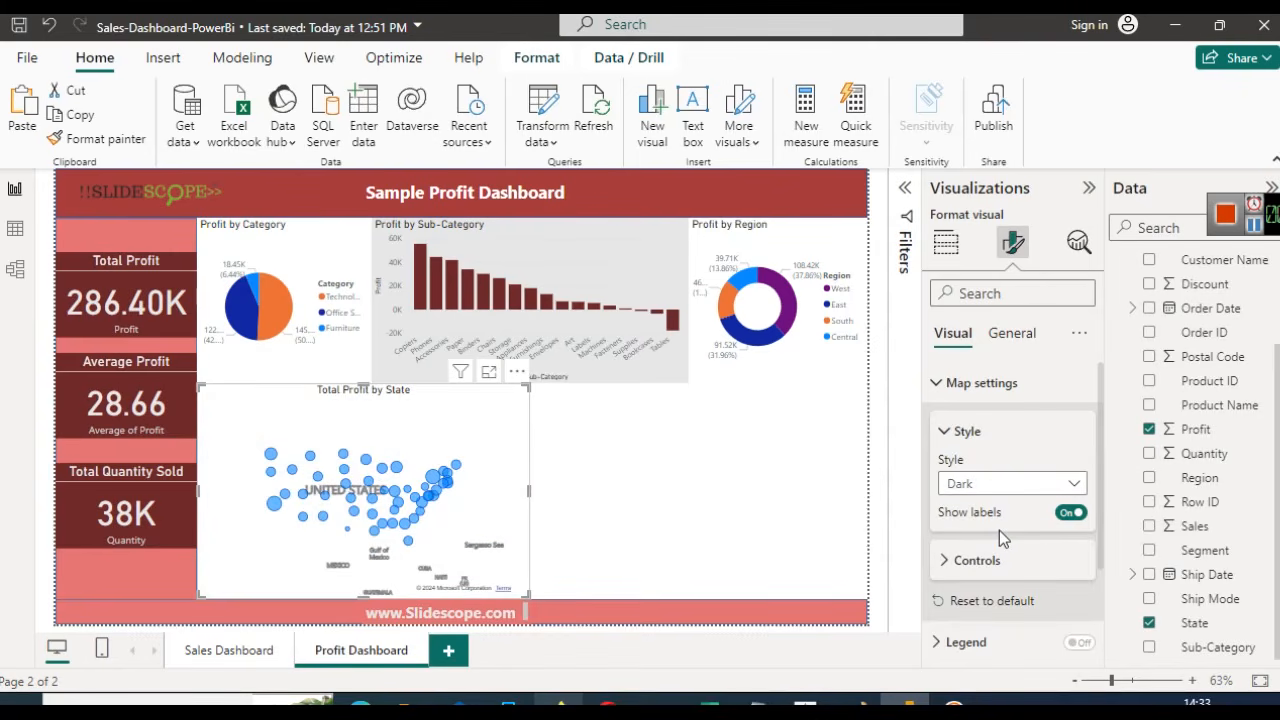
click(227, 652)
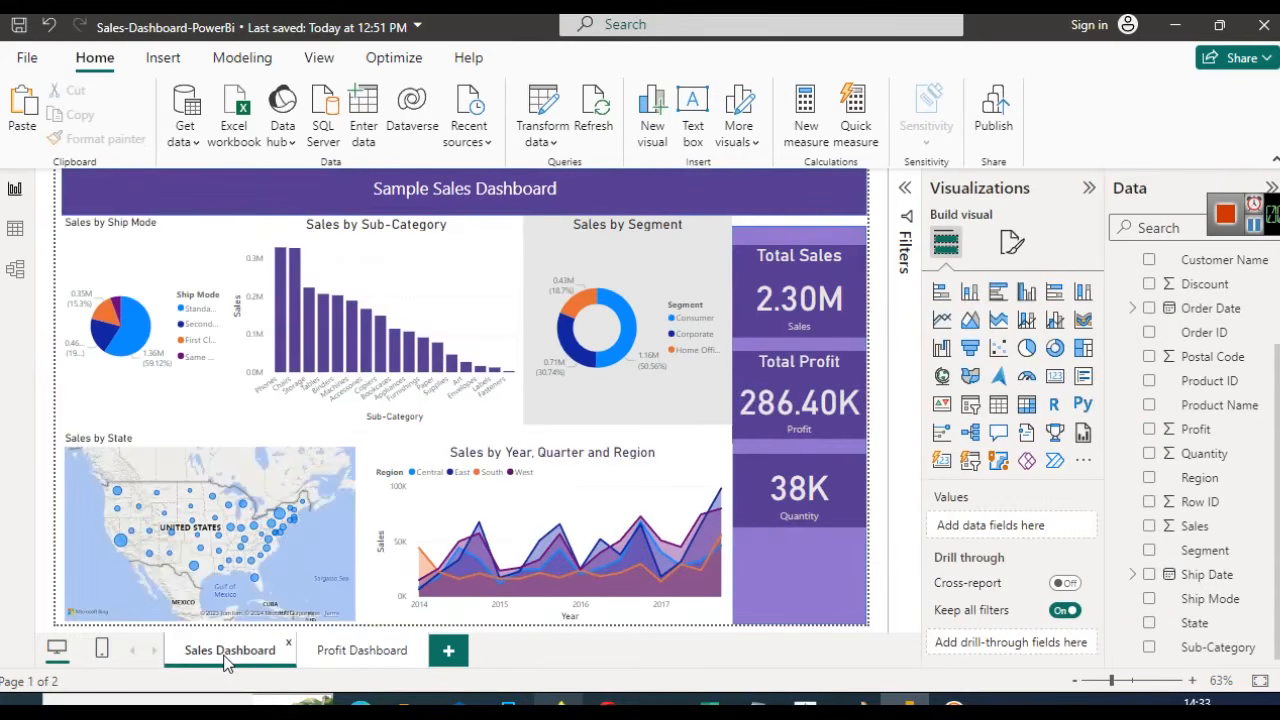
click(352, 655)
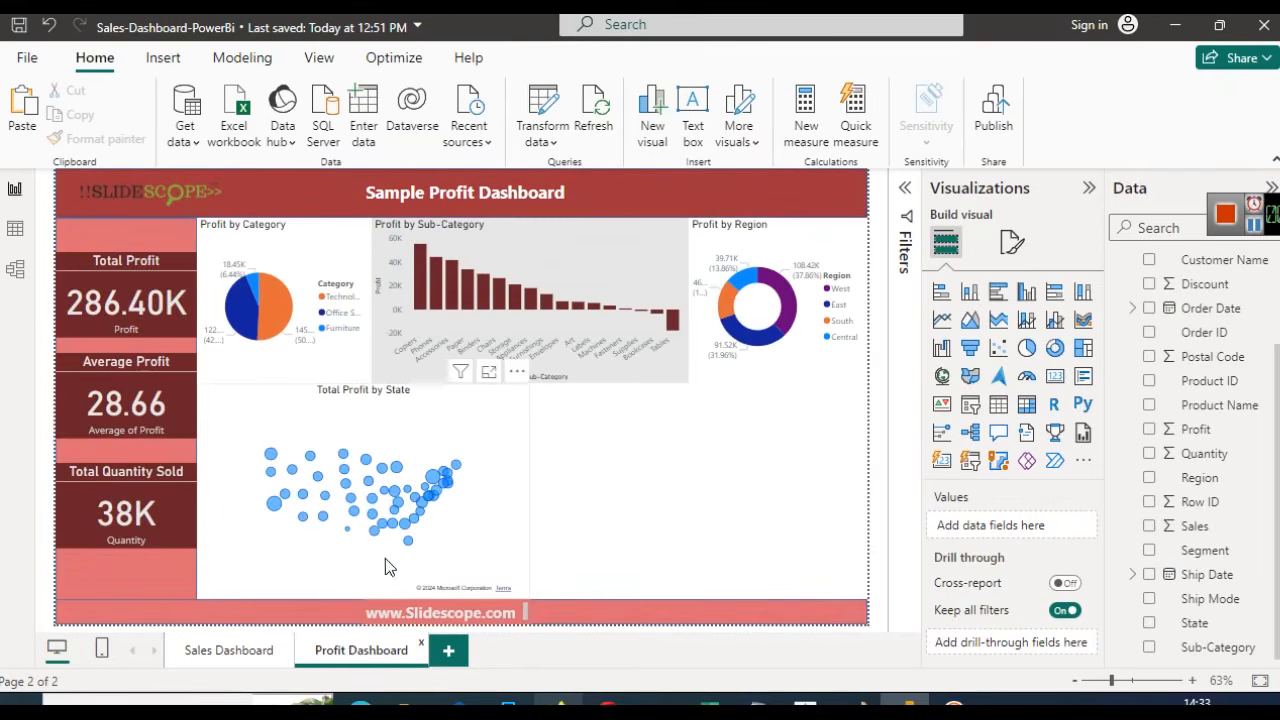
Set the style of the Total Profit by State map to Road
click(340, 428)
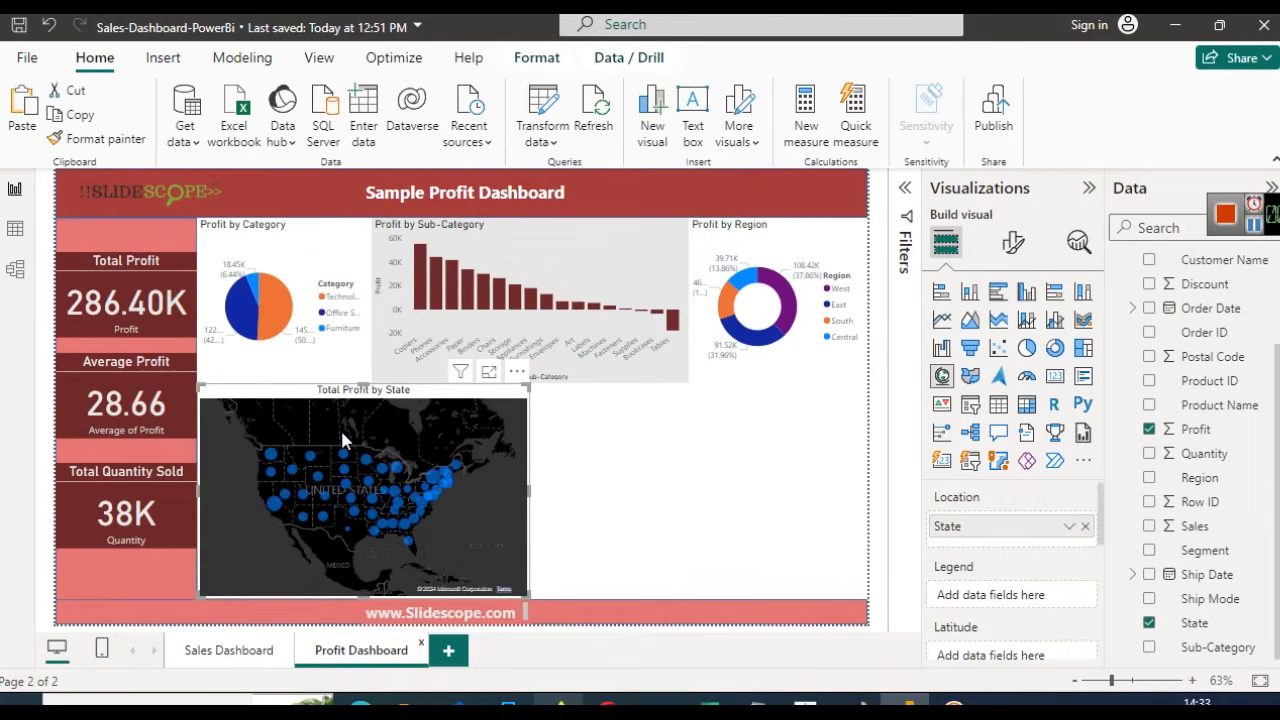
click(1013, 241)
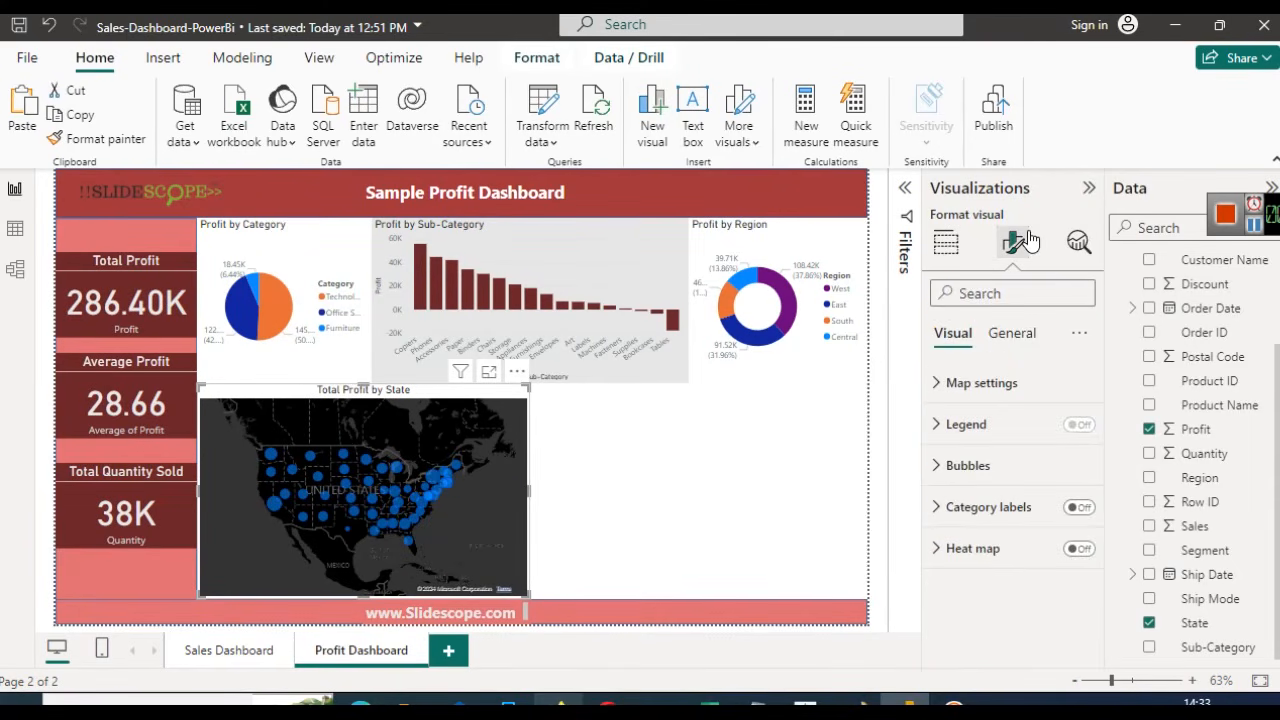
click(1001, 385)
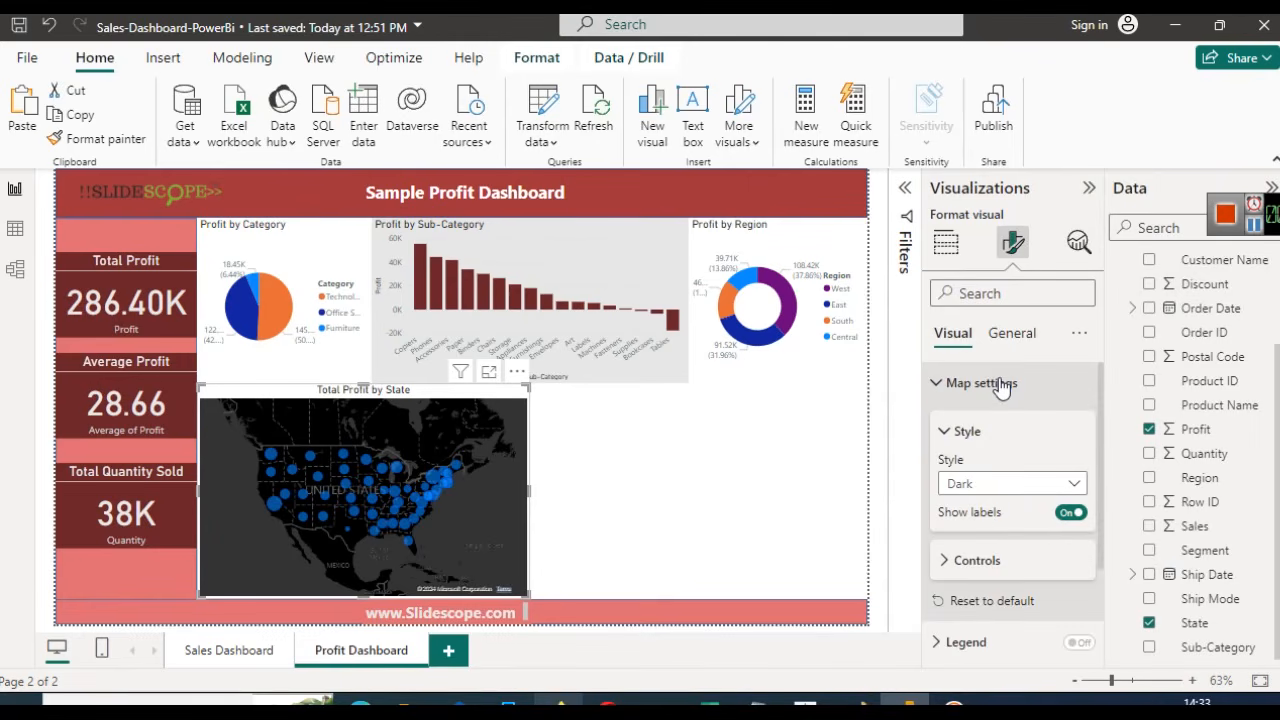
click(1010, 485)
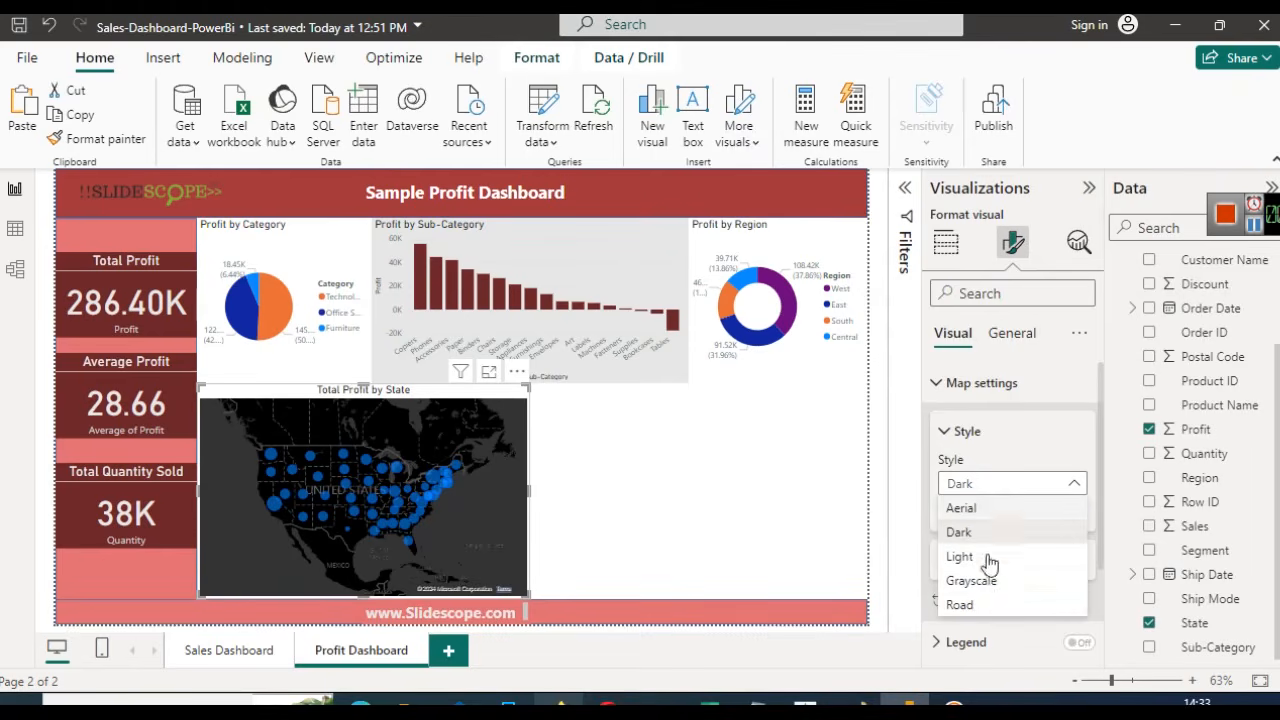
click(960, 605)
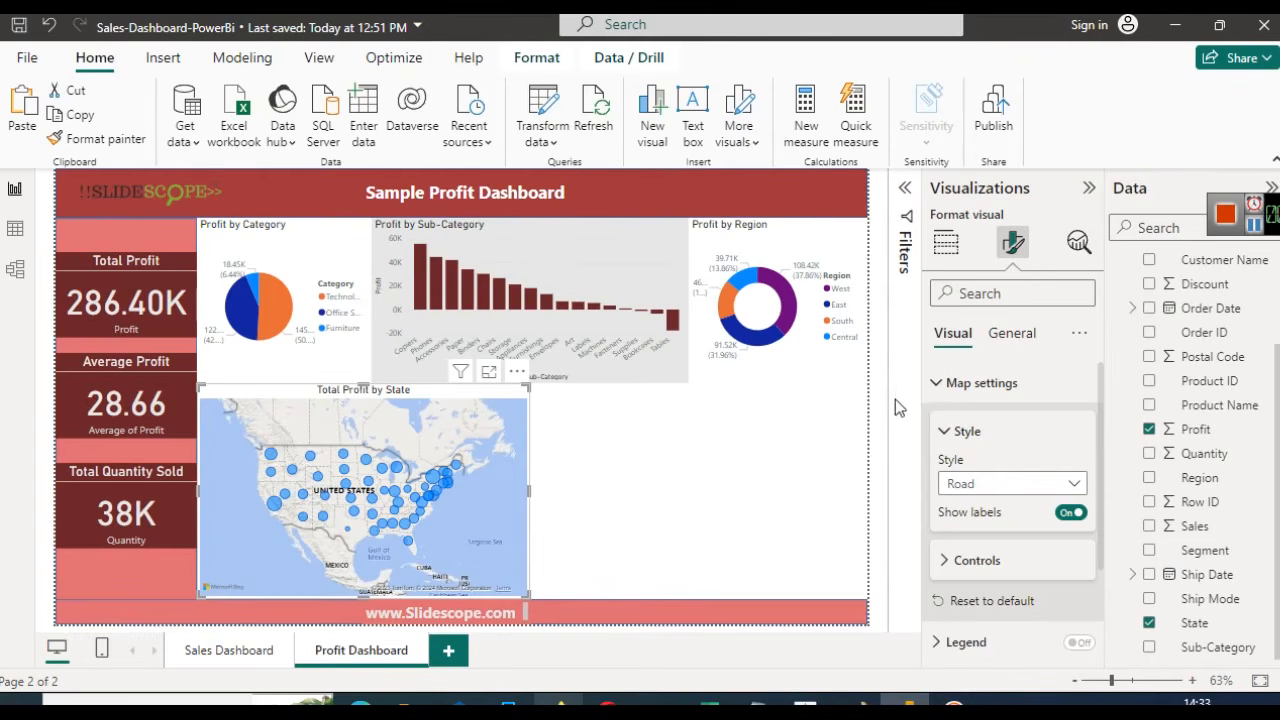
click(948, 252)
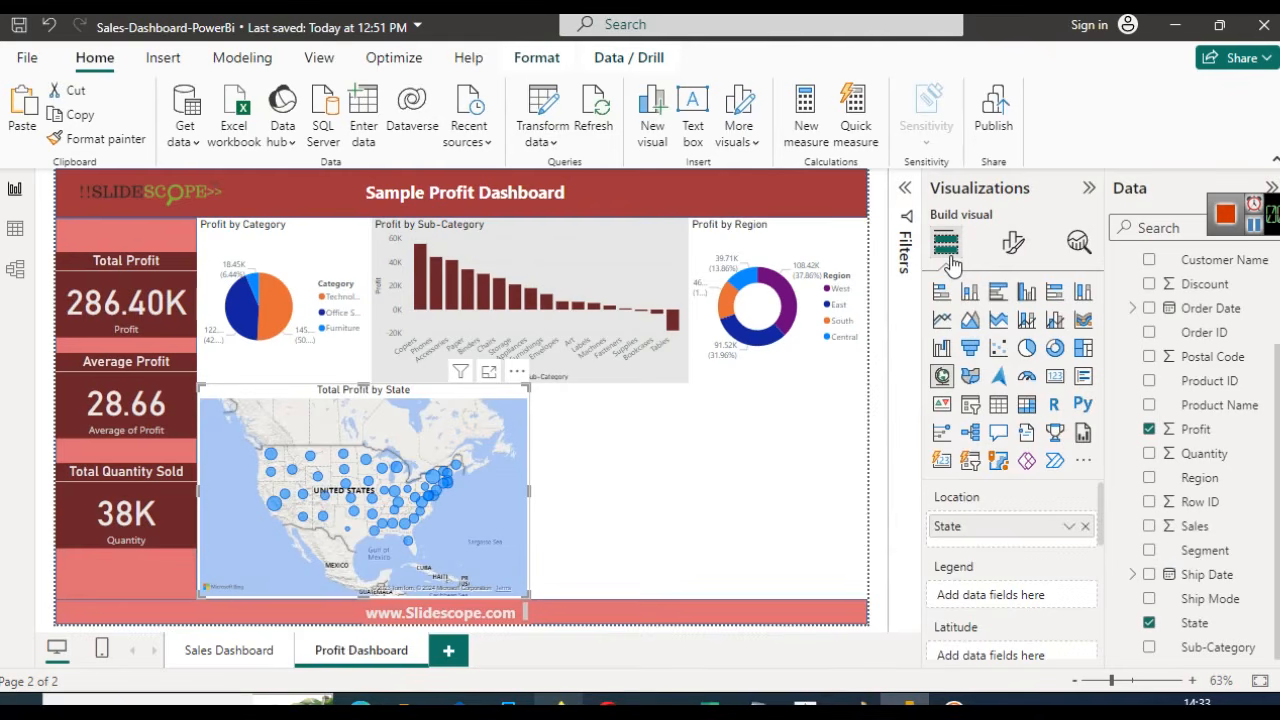
click(972, 322)
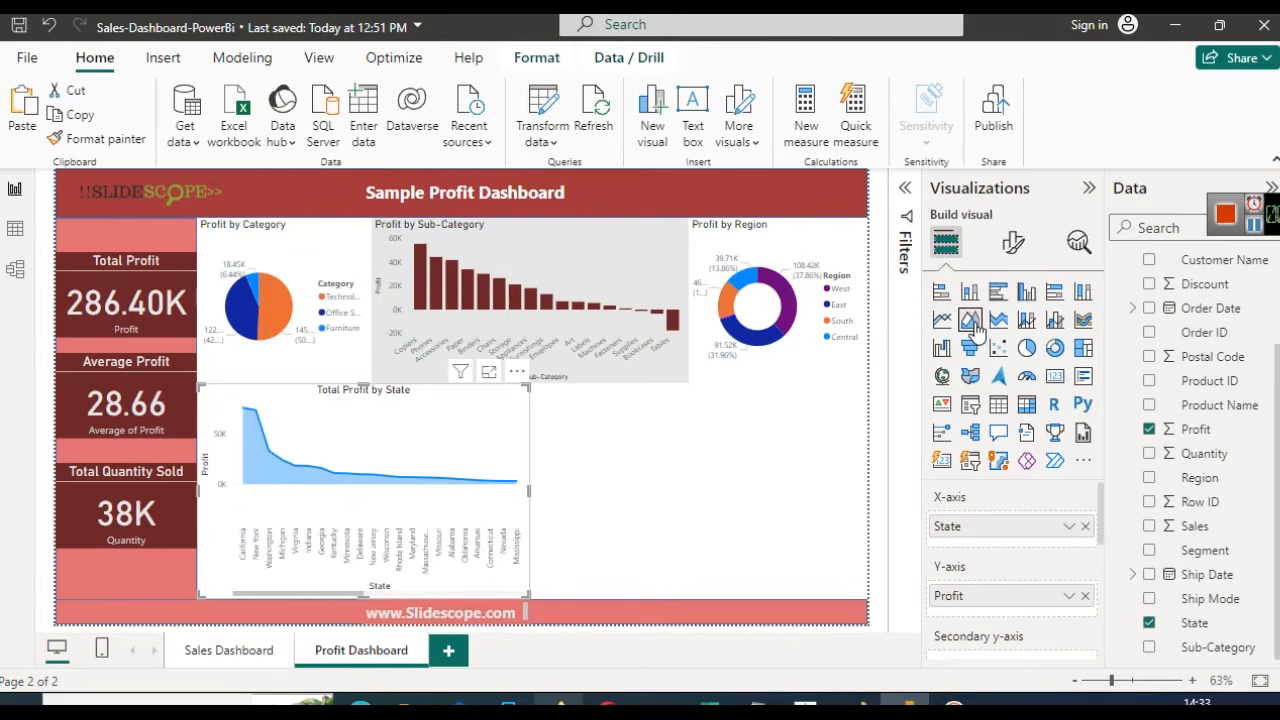
key(ctrl+z)
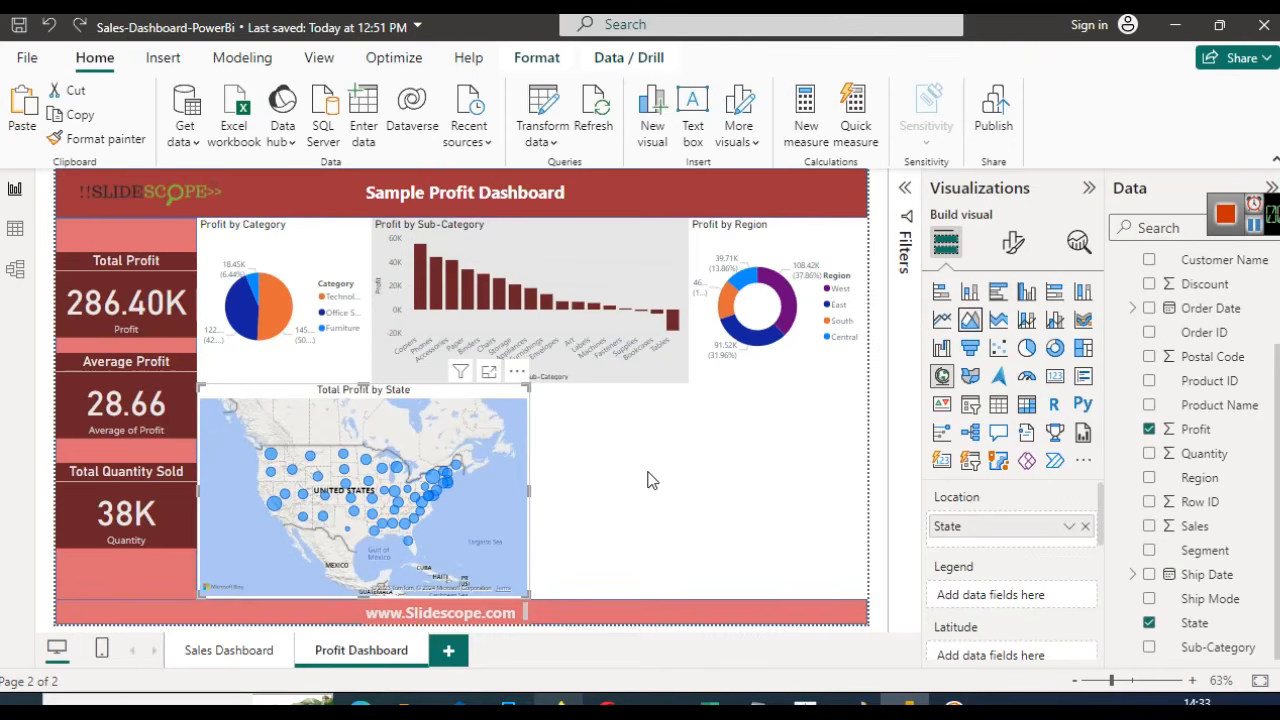
click(978, 320)
drag(377, 444, 735, 467)
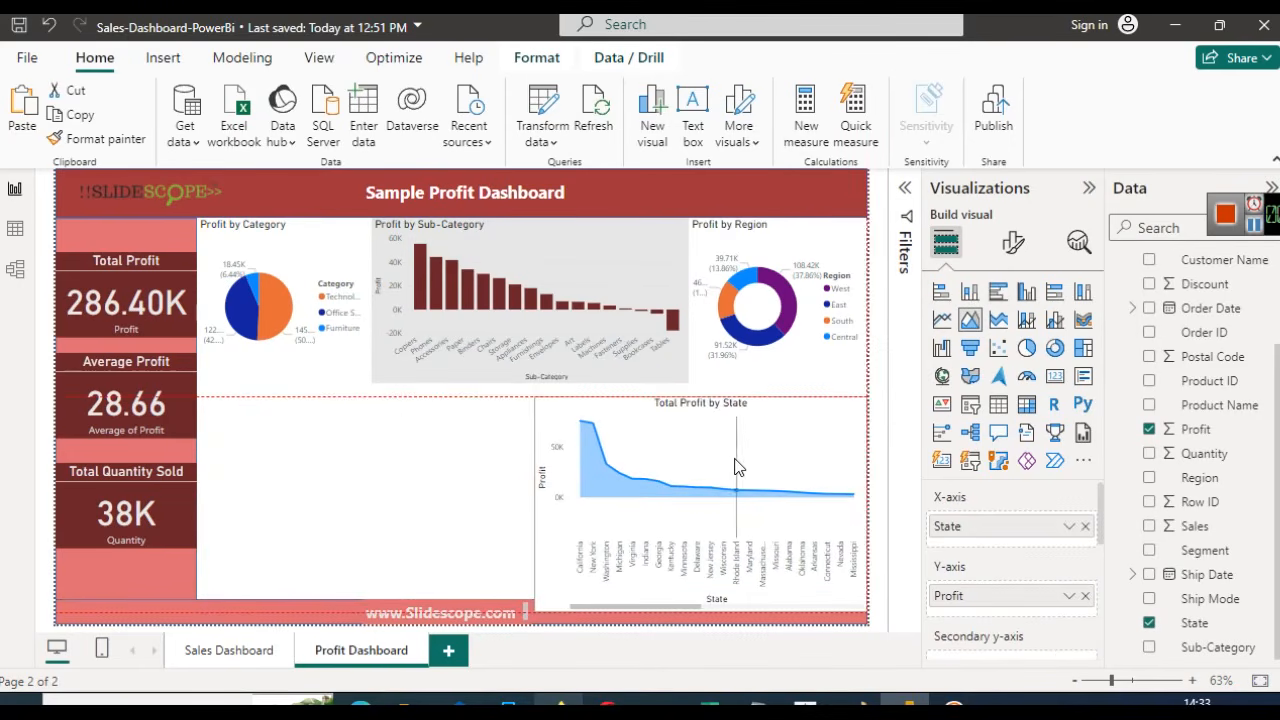
double_click(255, 450)
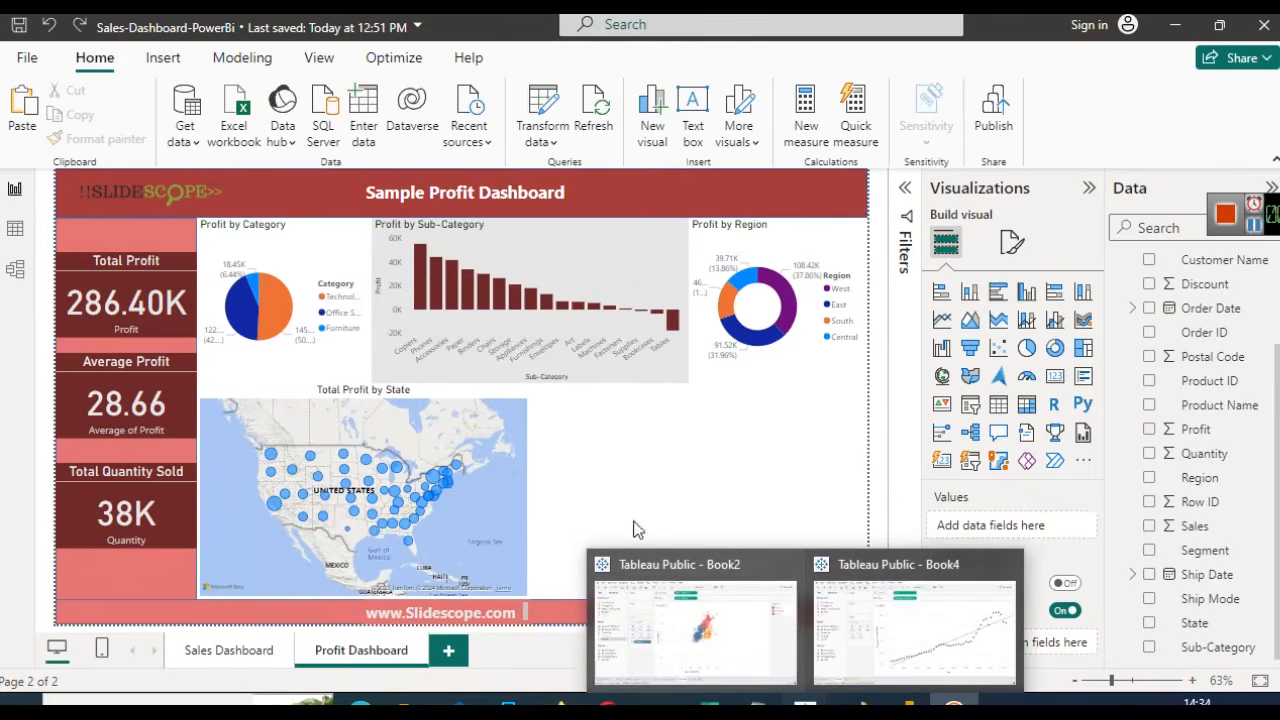
double_click(681, 462)
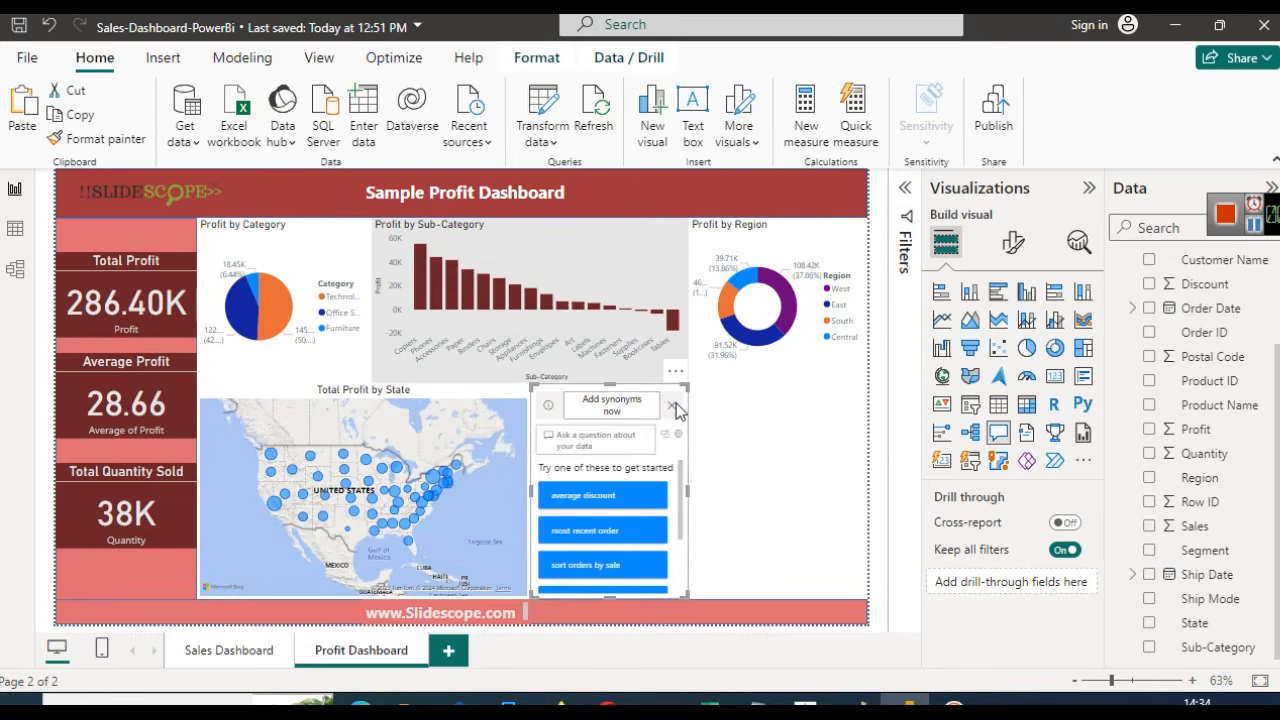
click(673, 405)
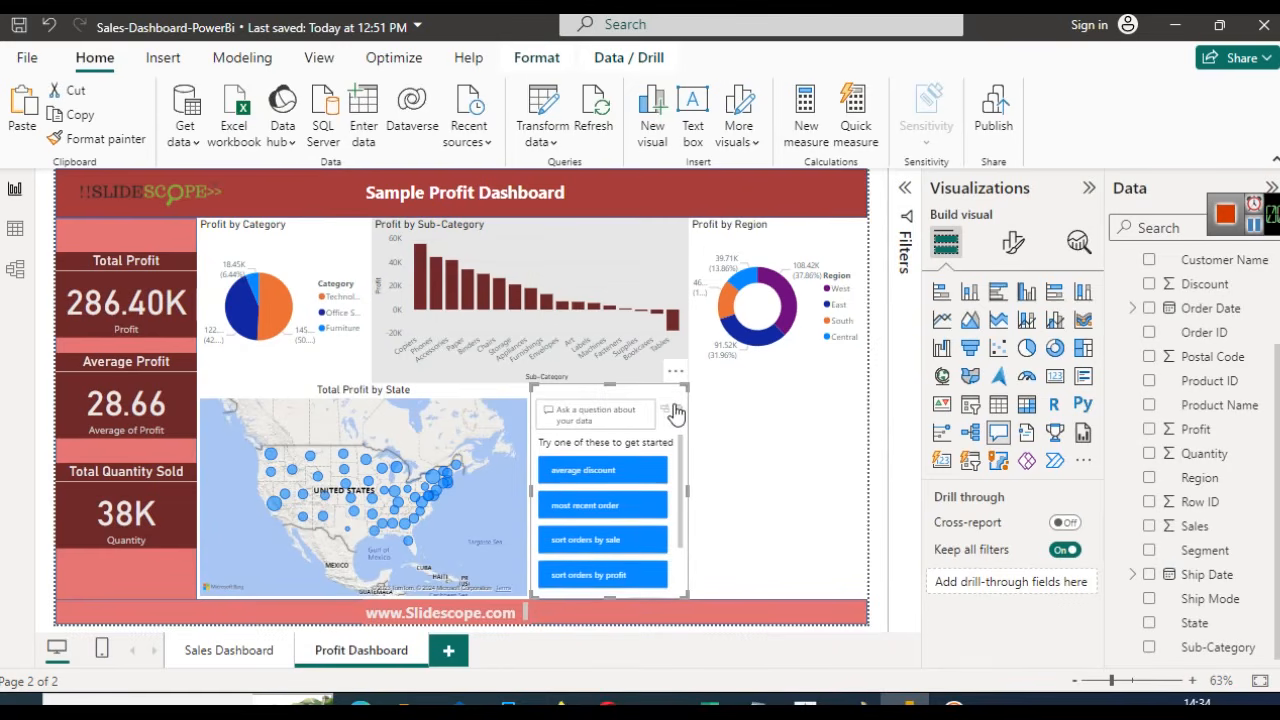
click(770, 463)
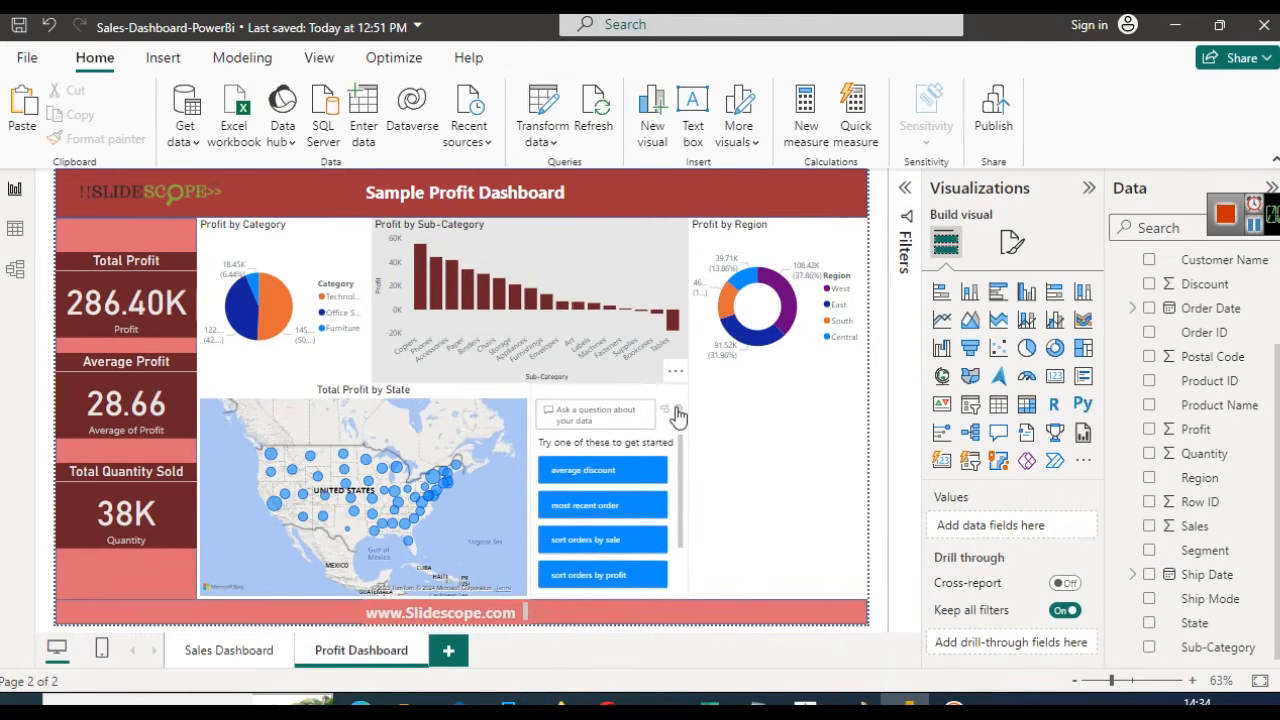
key(ctrl+z)
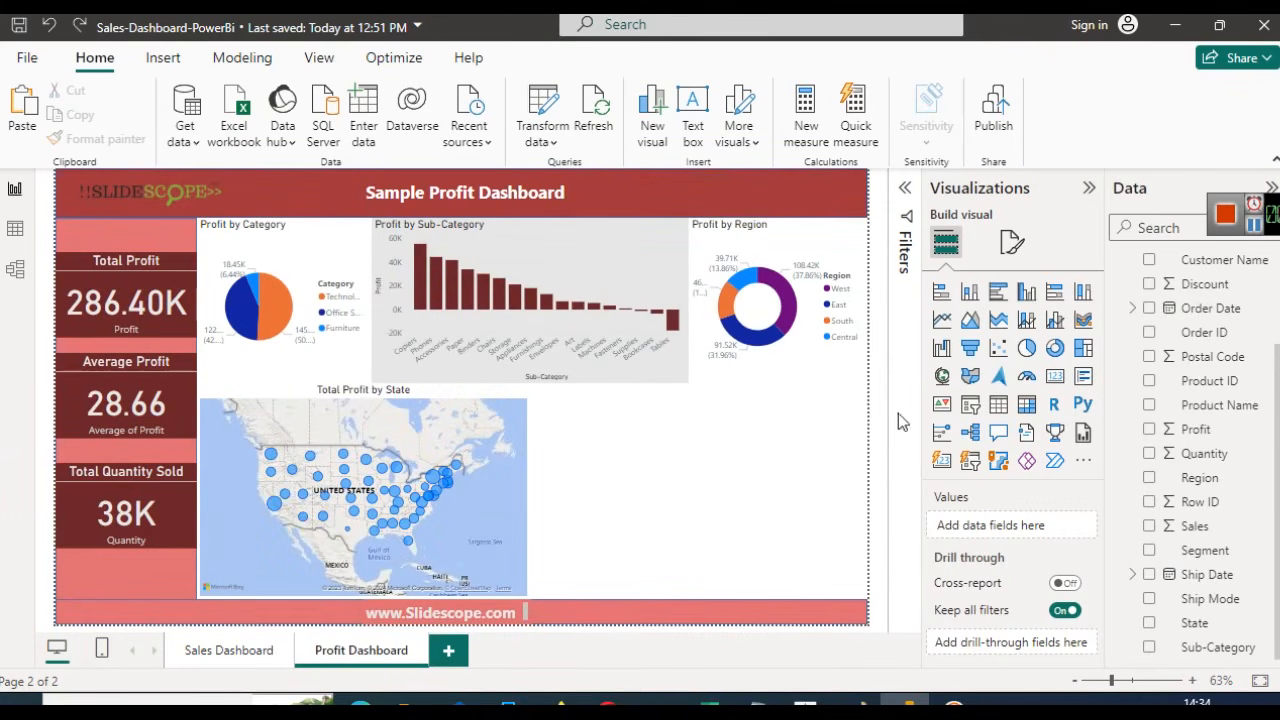
Add an empty area chart beside the state map and widen it to the page's right edge
click(971, 319)
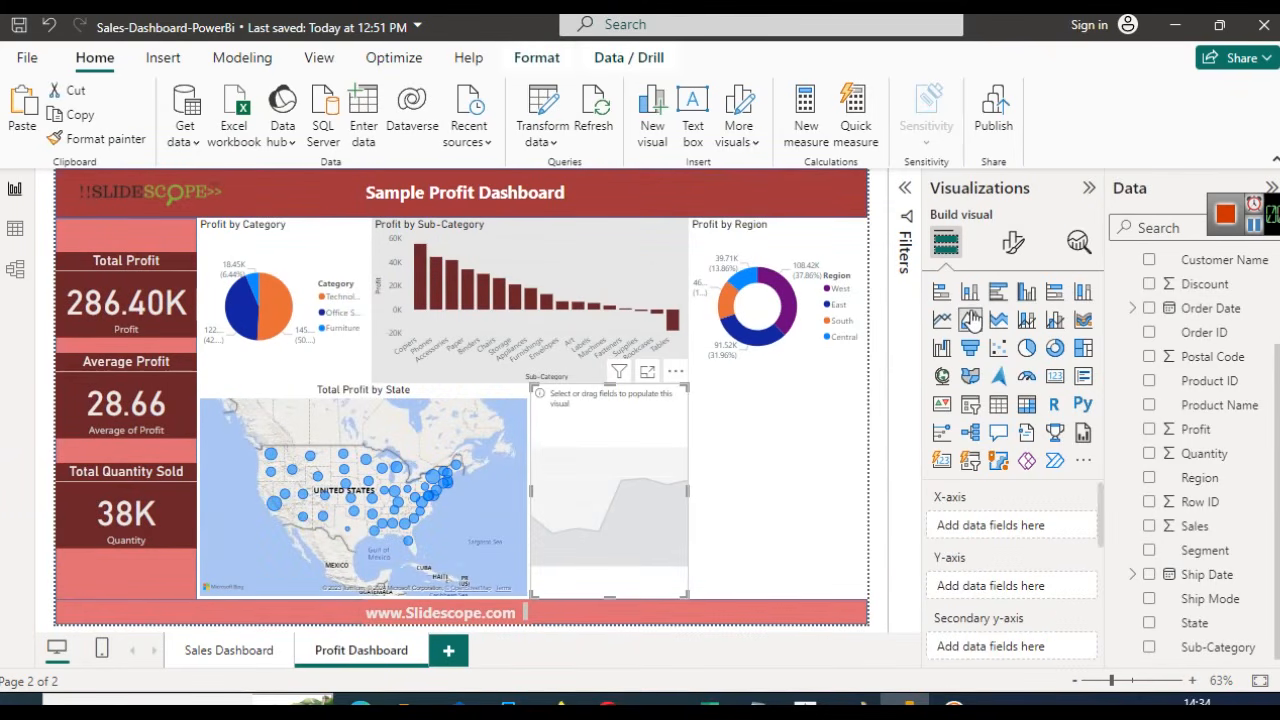
drag(689, 491, 867, 507)
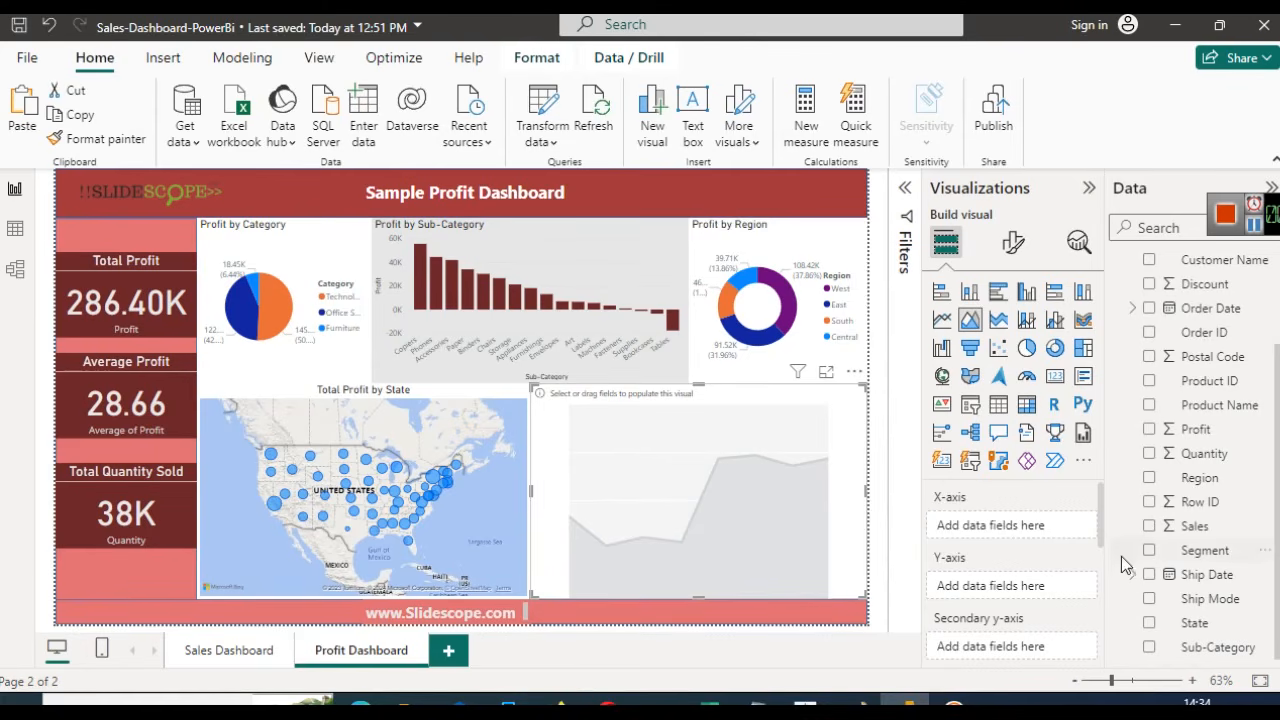
mouse_move(1101, 541)
mouse_down()
mouse_move(1098, 626)
mouse_move(1094, 523)
mouse_up()
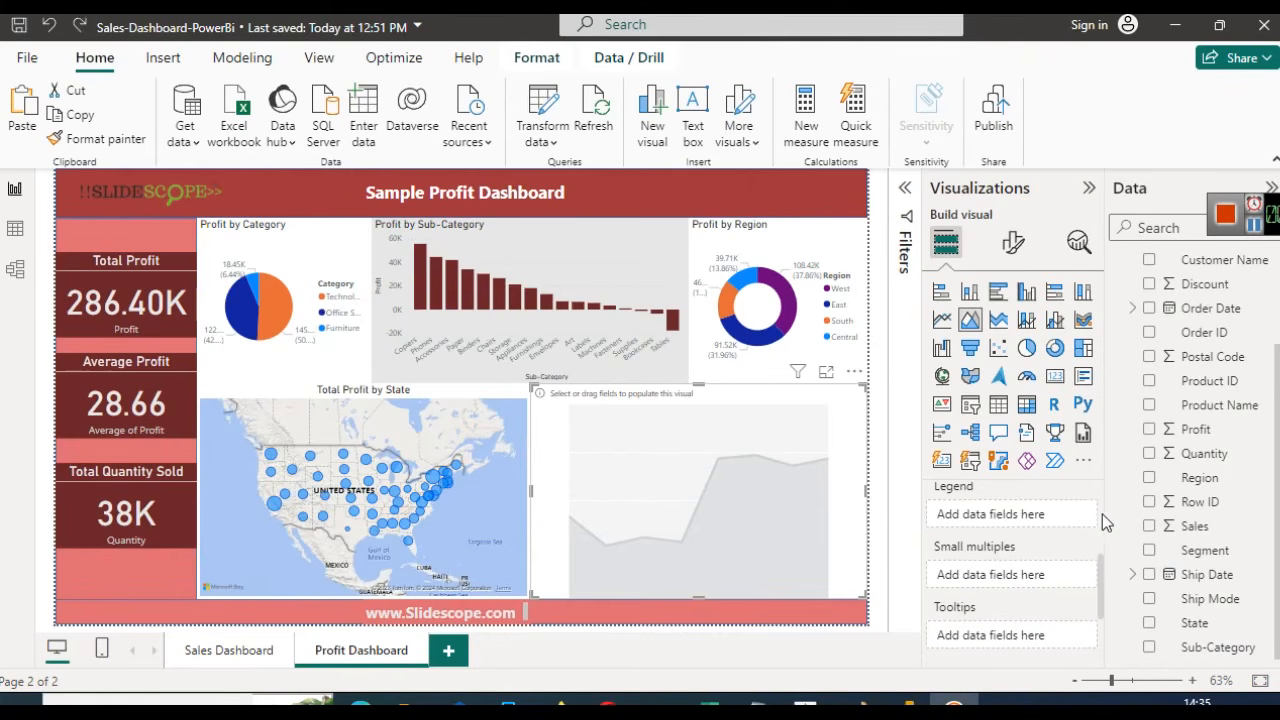
scroll(1103, 514, up, 2)
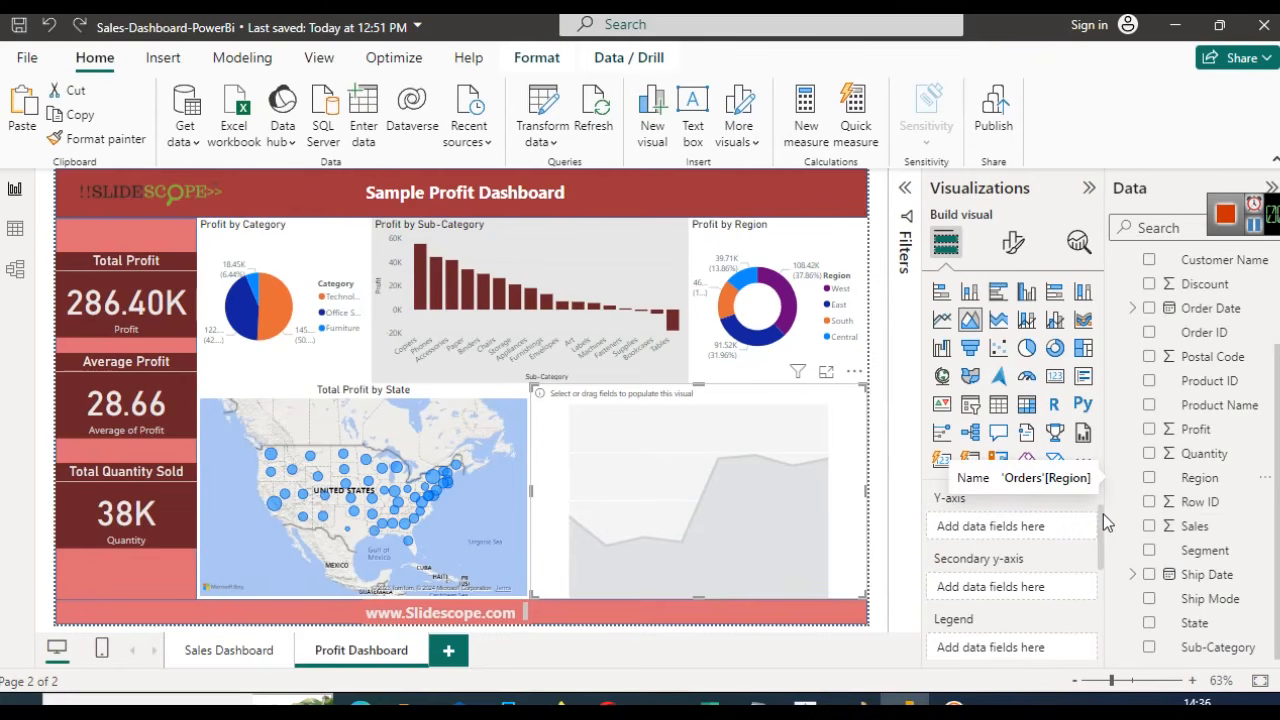
Check the Sales Dashboard's area chart for reference, and put Order Date on the new area chart's X-axis and Profit on its Y-axis
click(230, 650)
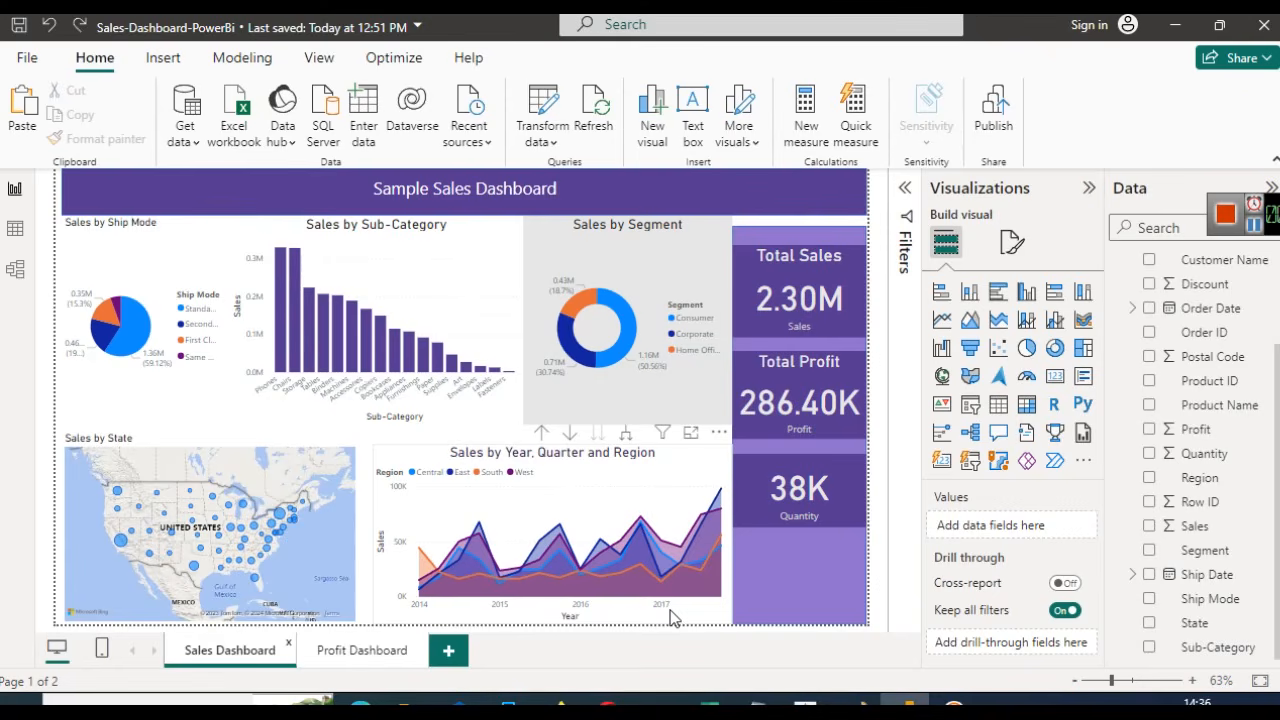
click(345, 652)
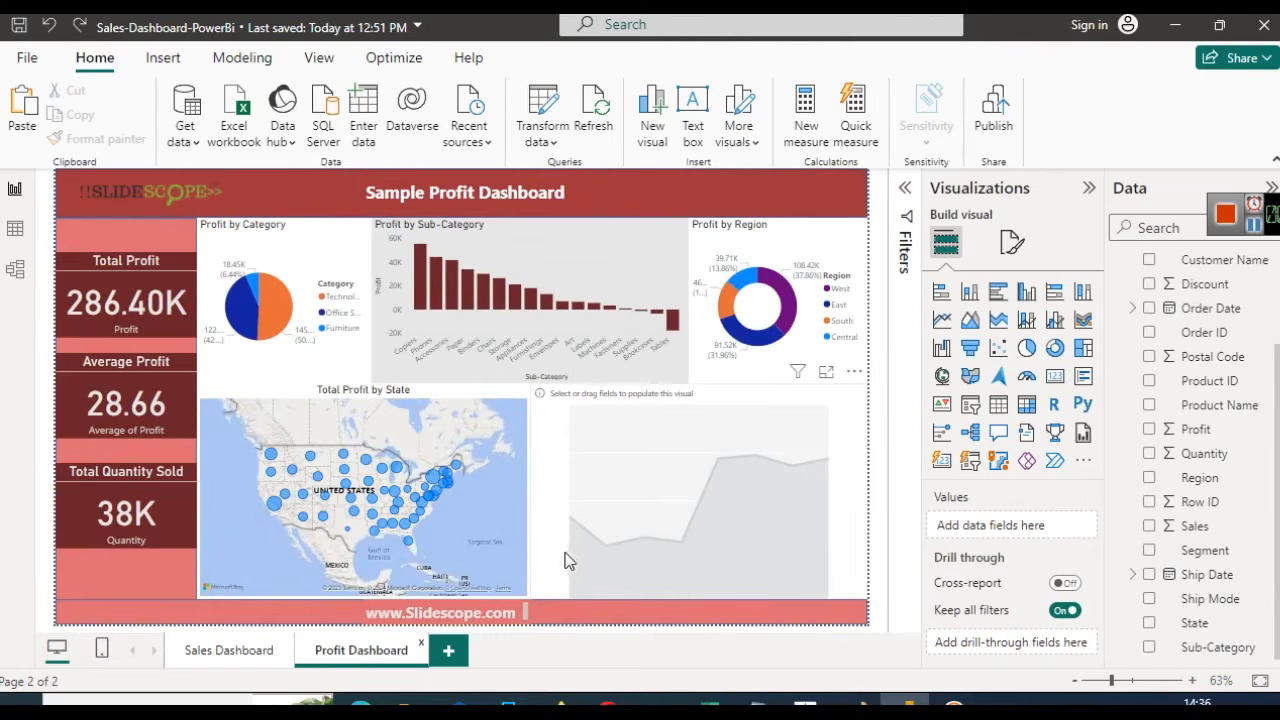
click(753, 518)
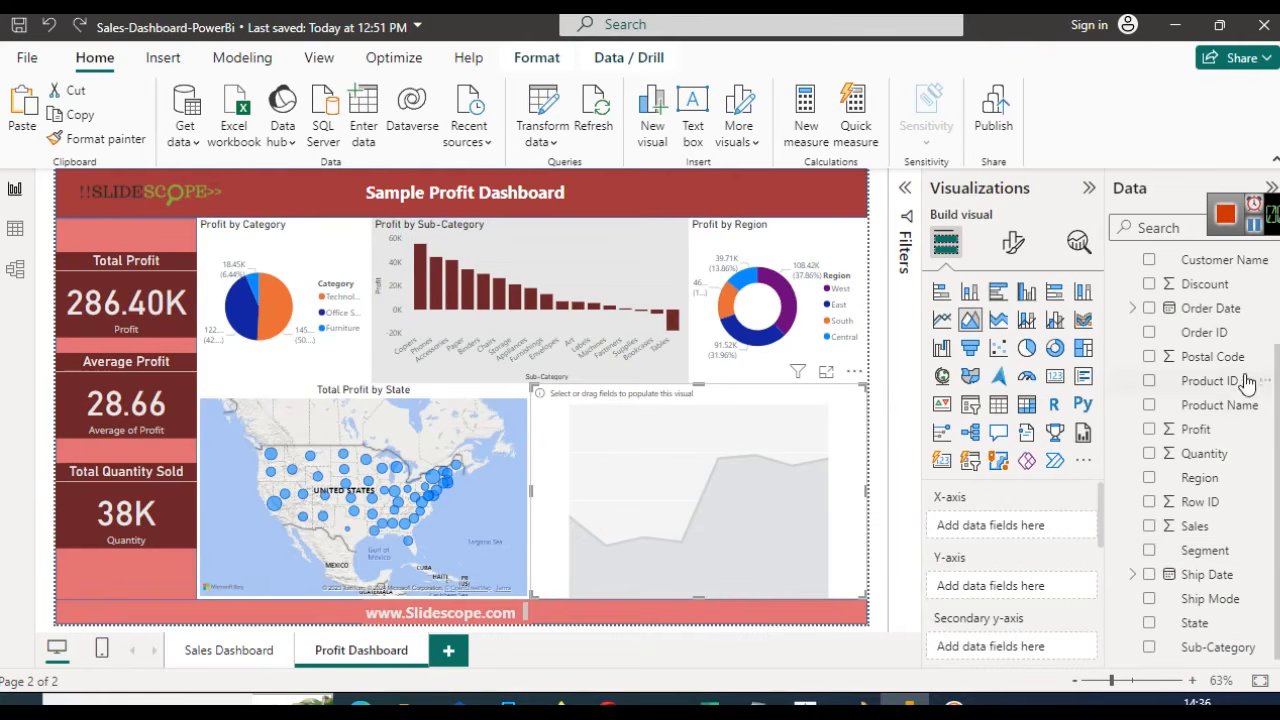
drag(1235, 312, 1048, 527)
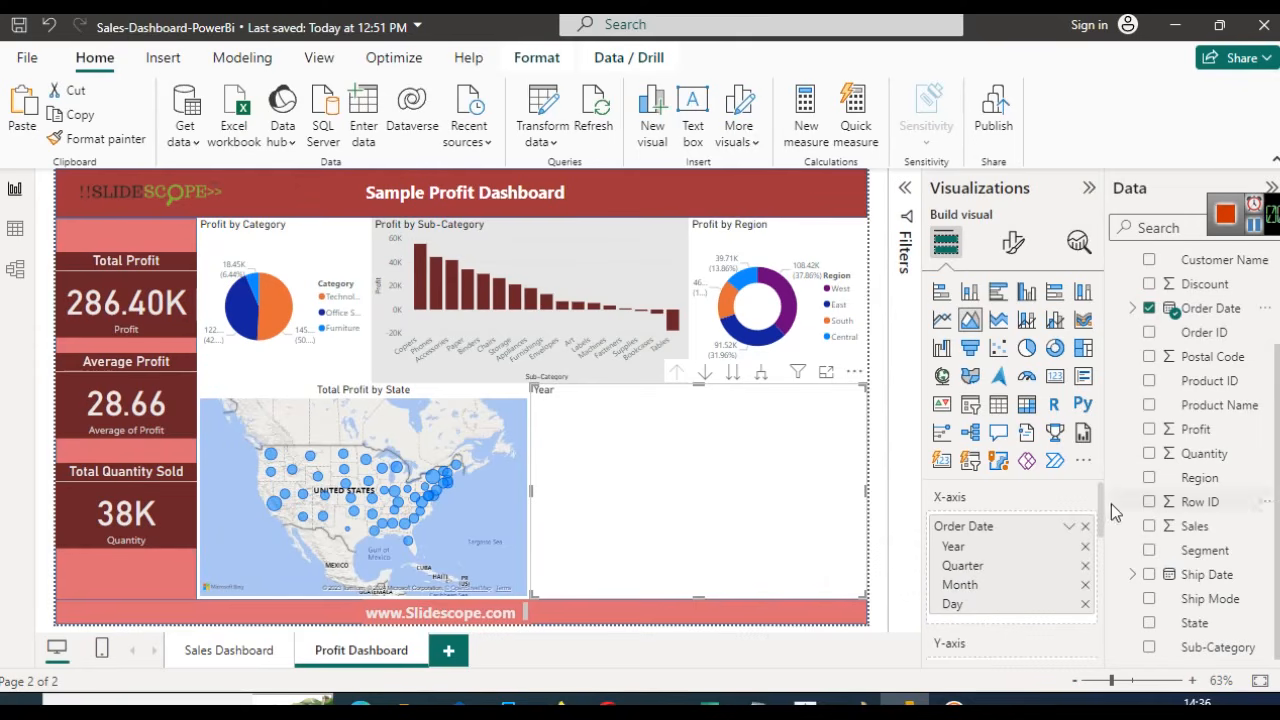
drag(1100, 512, 1097, 555)
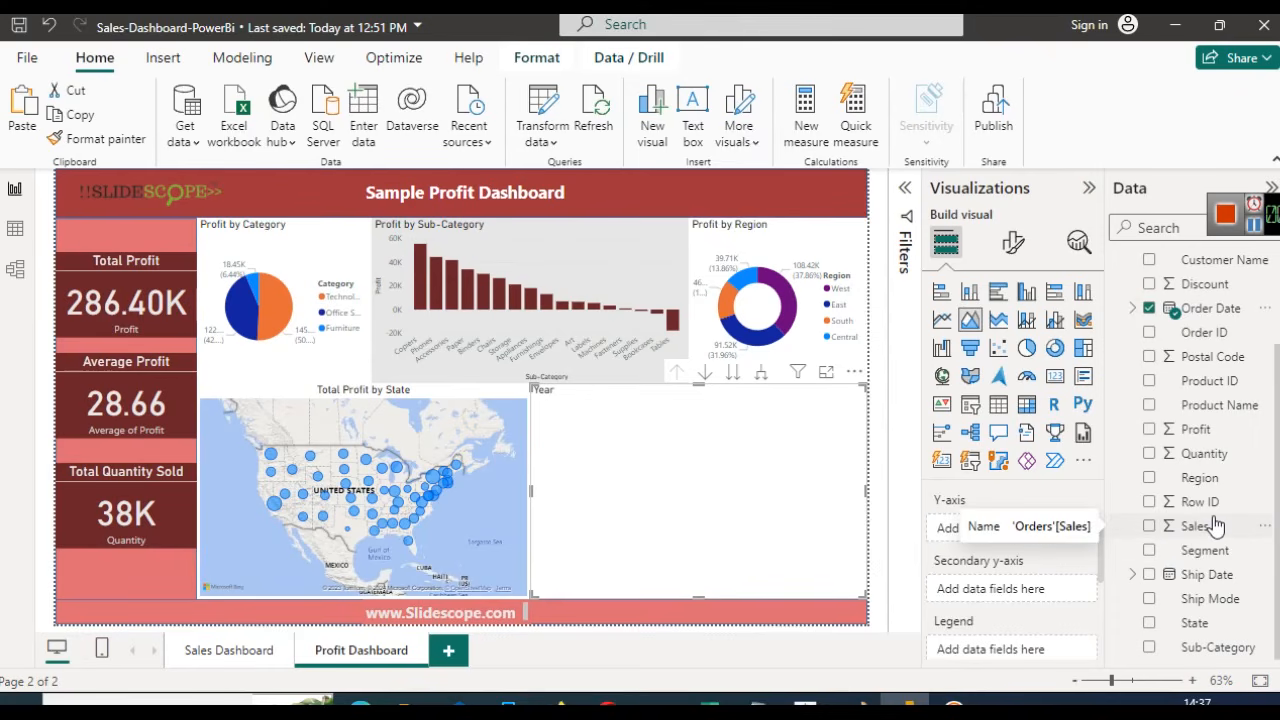
click(407, 703)
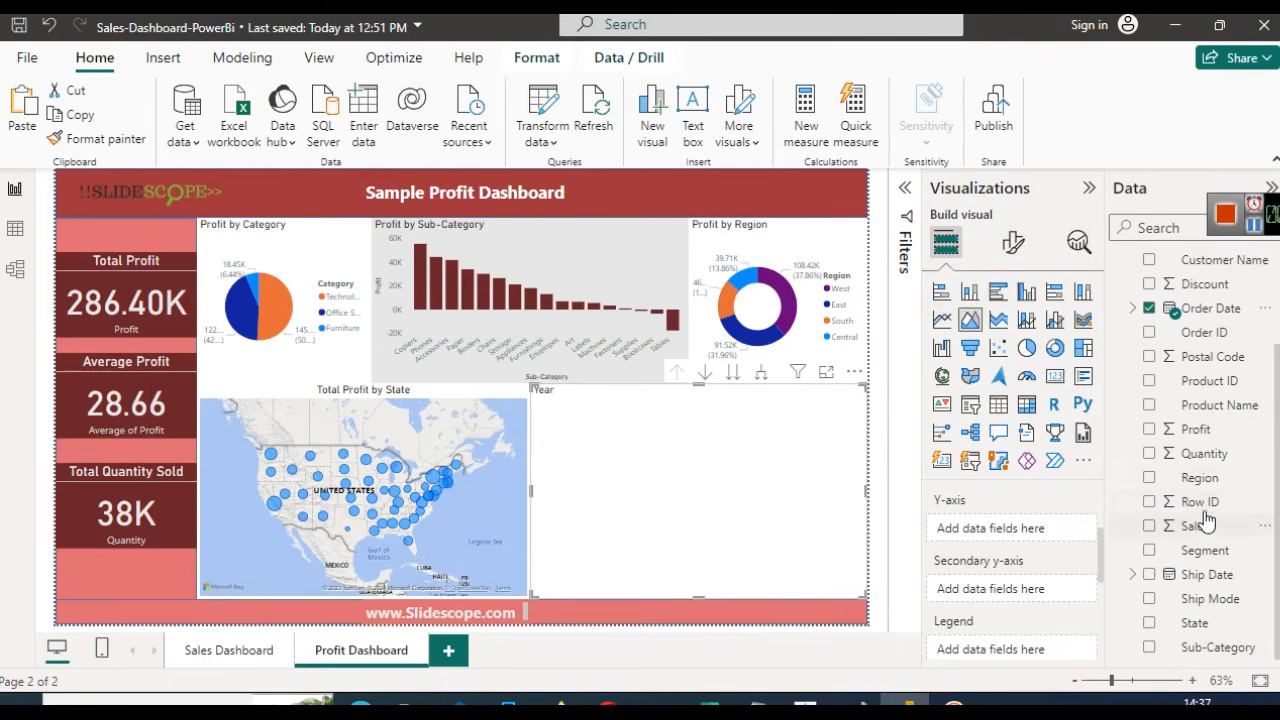
drag(1210, 432, 1047, 531)
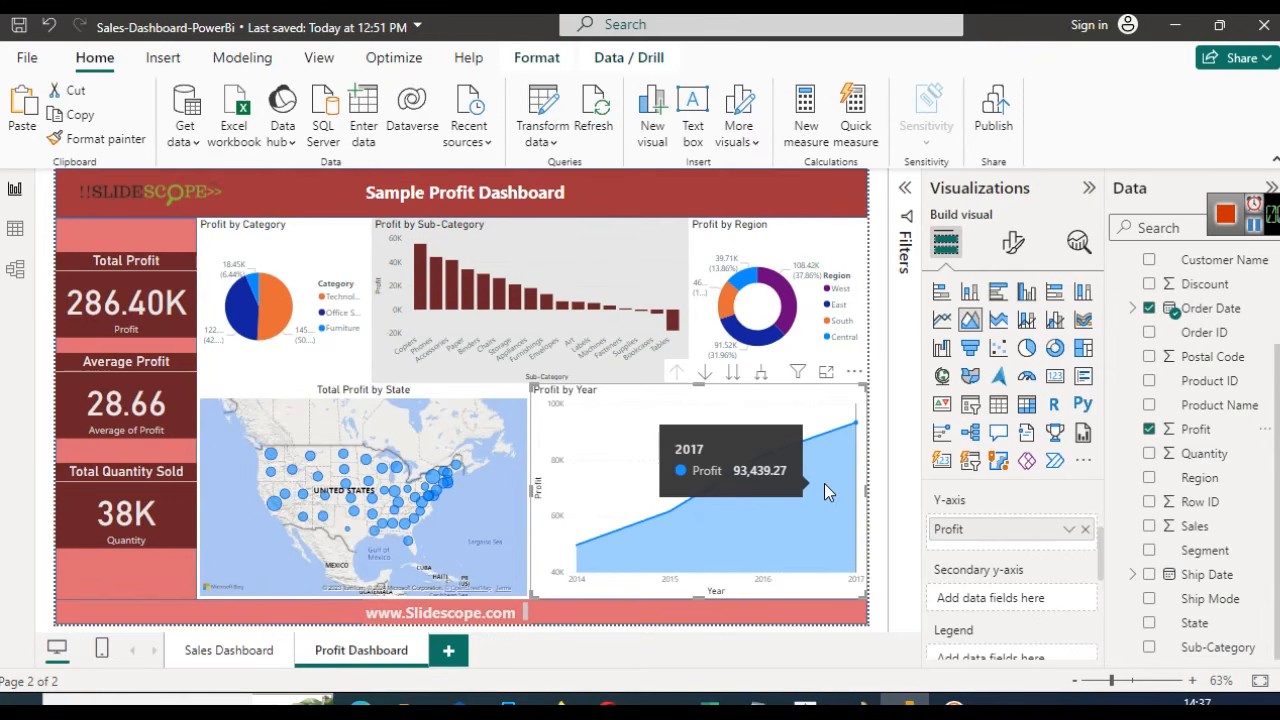
Split the Profit by Year area chart by Region using its legend
drag(1235, 487, 1022, 648)
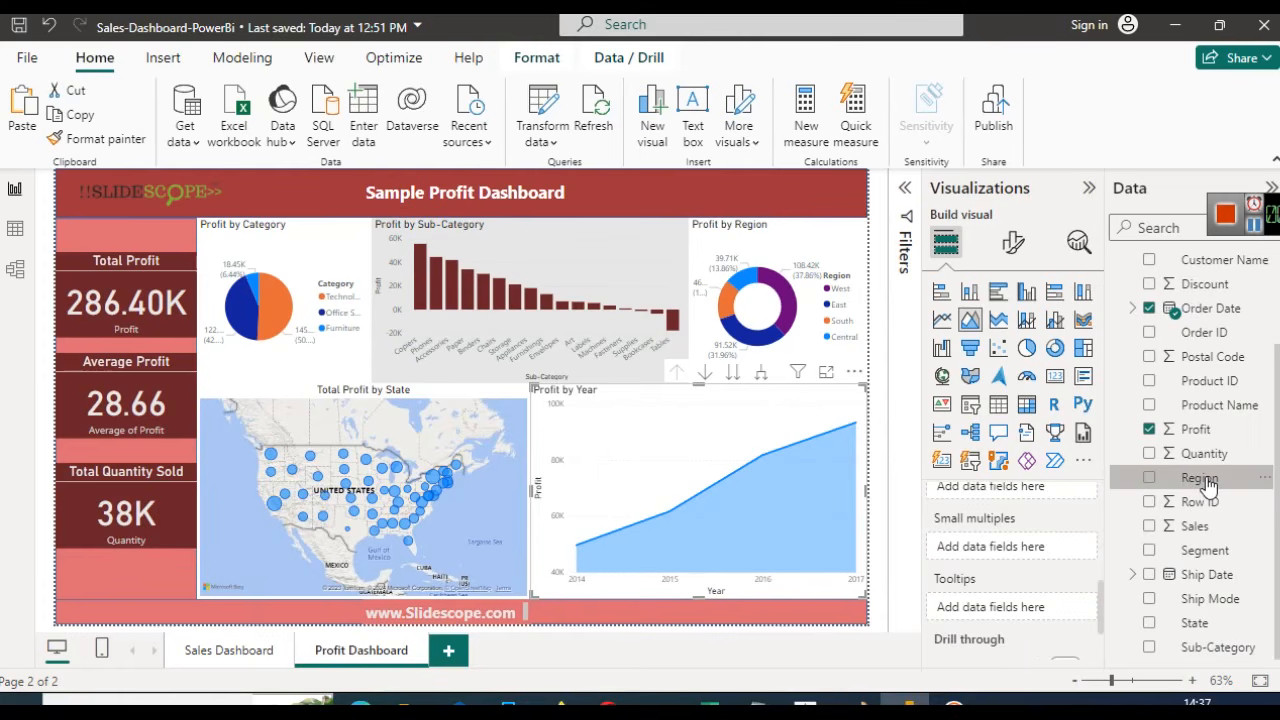
drag(1102, 596, 1102, 576)
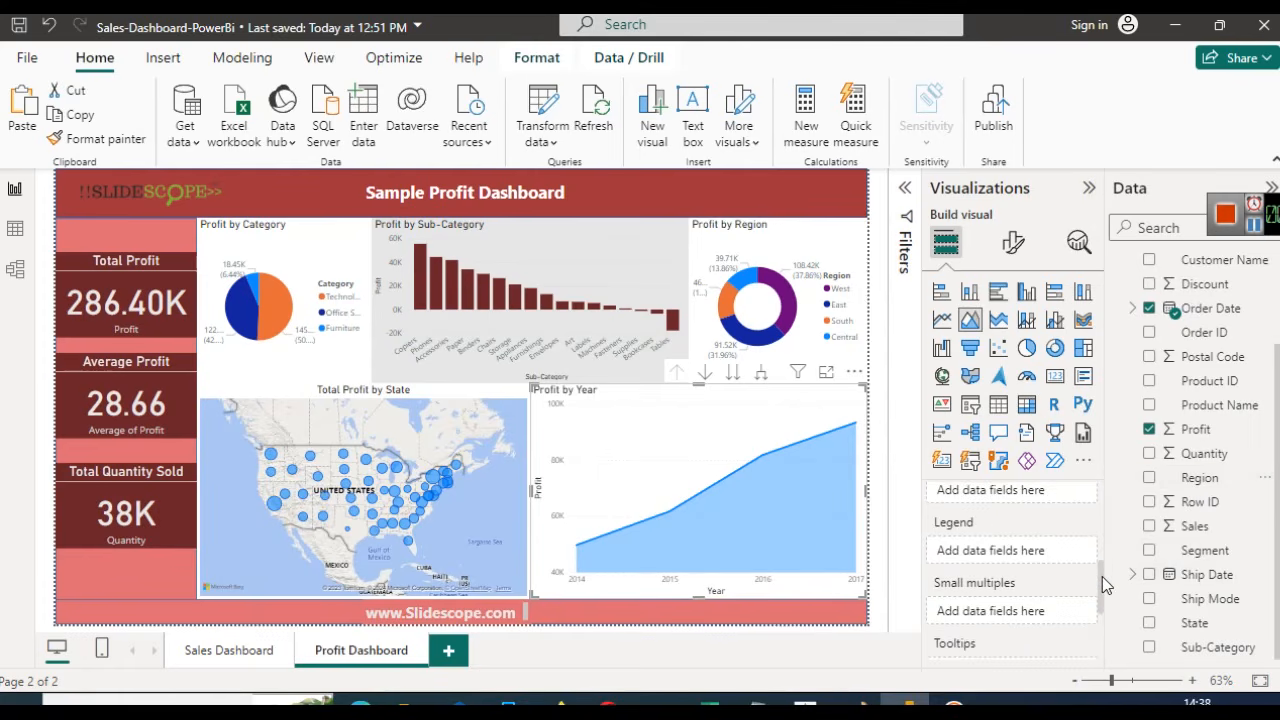
drag(1006, 528, 1009, 562)
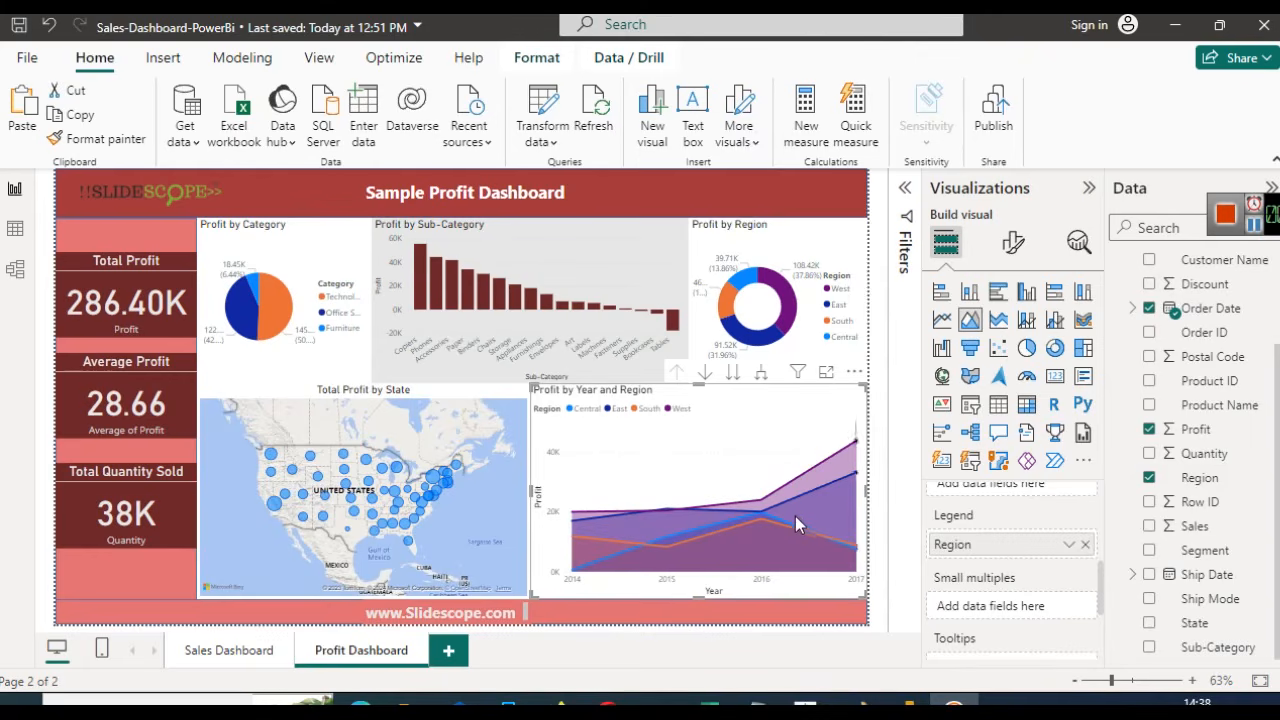
Highlight the West region from the area chart's legend to examine its profit across the dashboard, and restore the unfiltered view with the Region legend
mouse_move(701, 541)
click(670, 410)
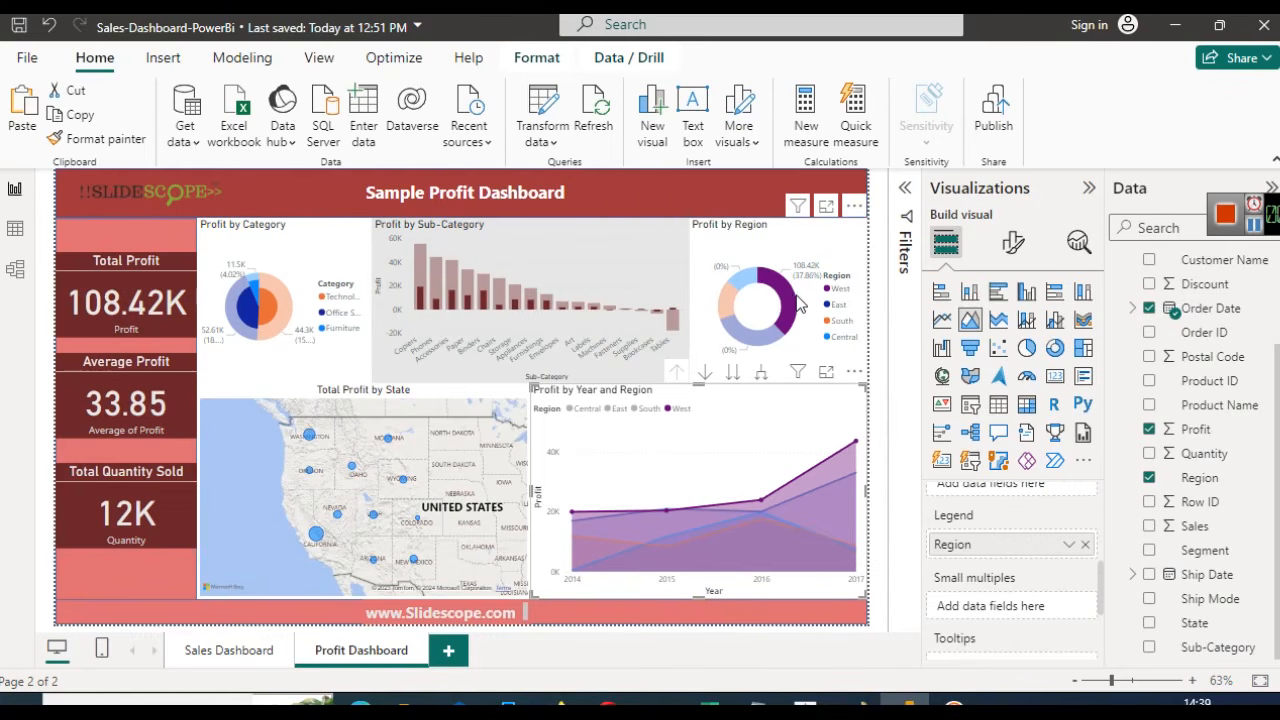
mouse_move(800, 307)
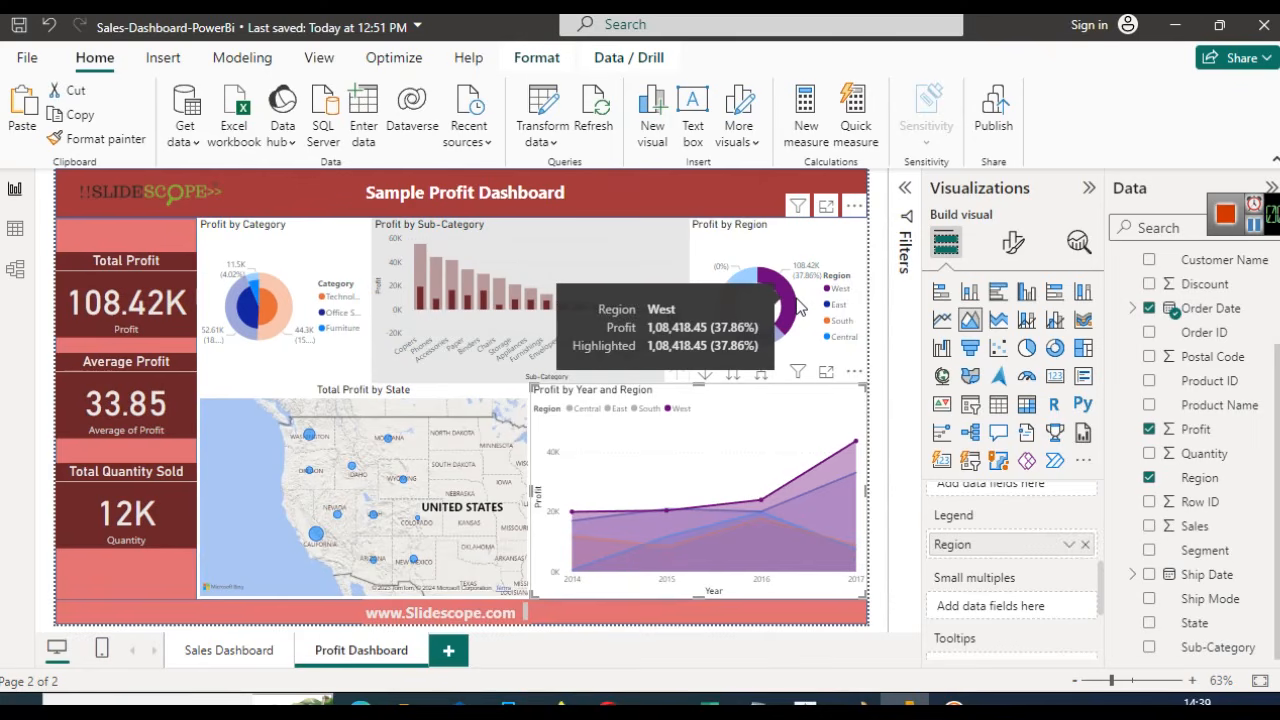
click(800, 307)
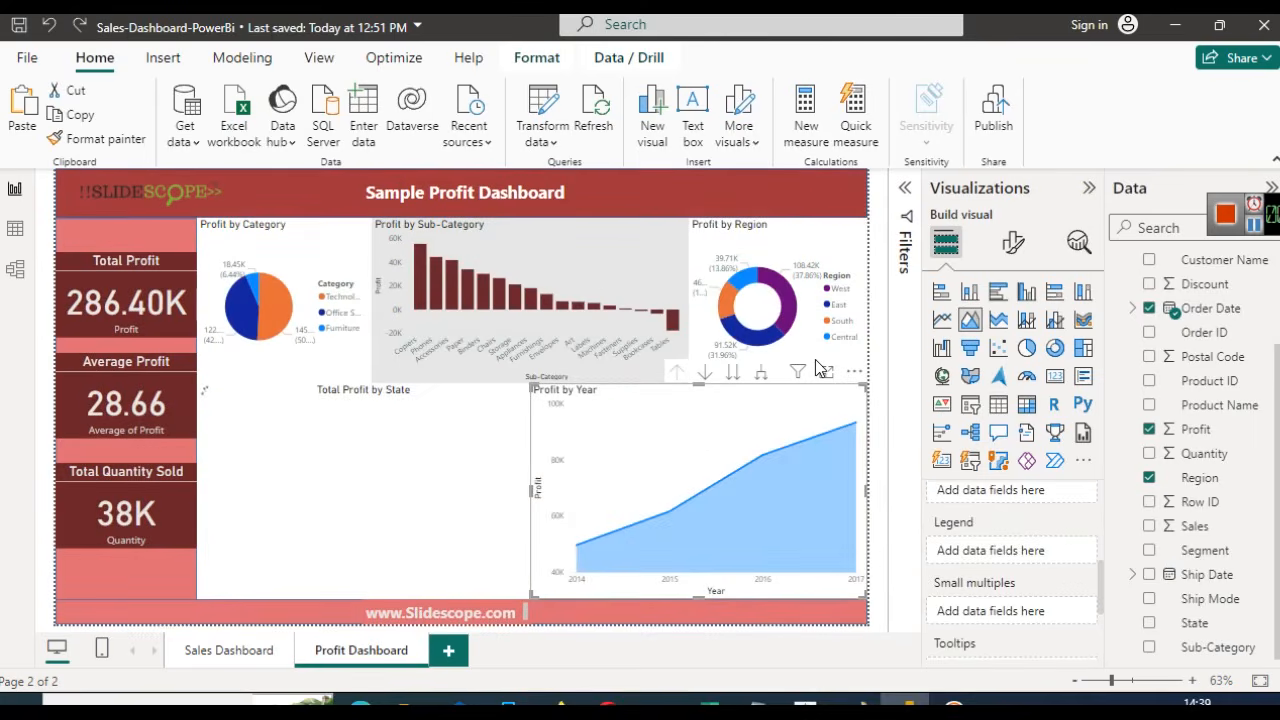
key(ctrl+y)
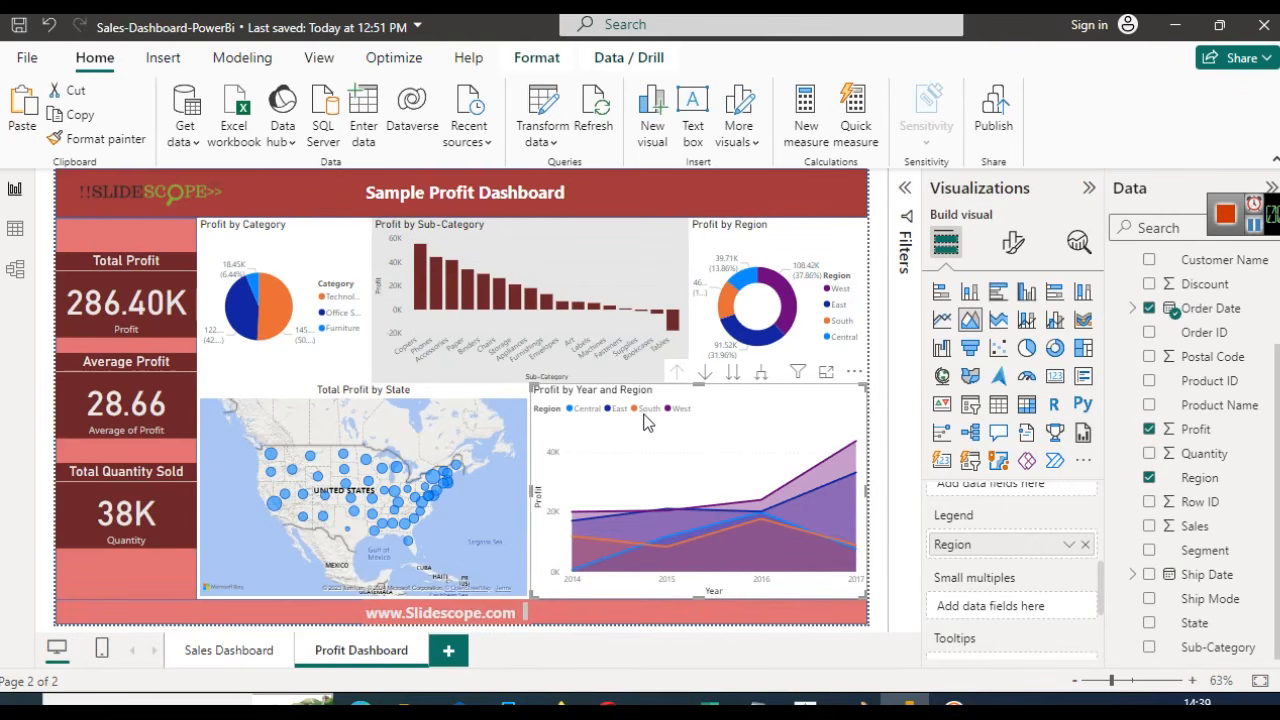
Filter the dashboard by the South slice of the Profit by Region donut, and clear the selection while keeping the area chart's Region legend
click(730, 307)
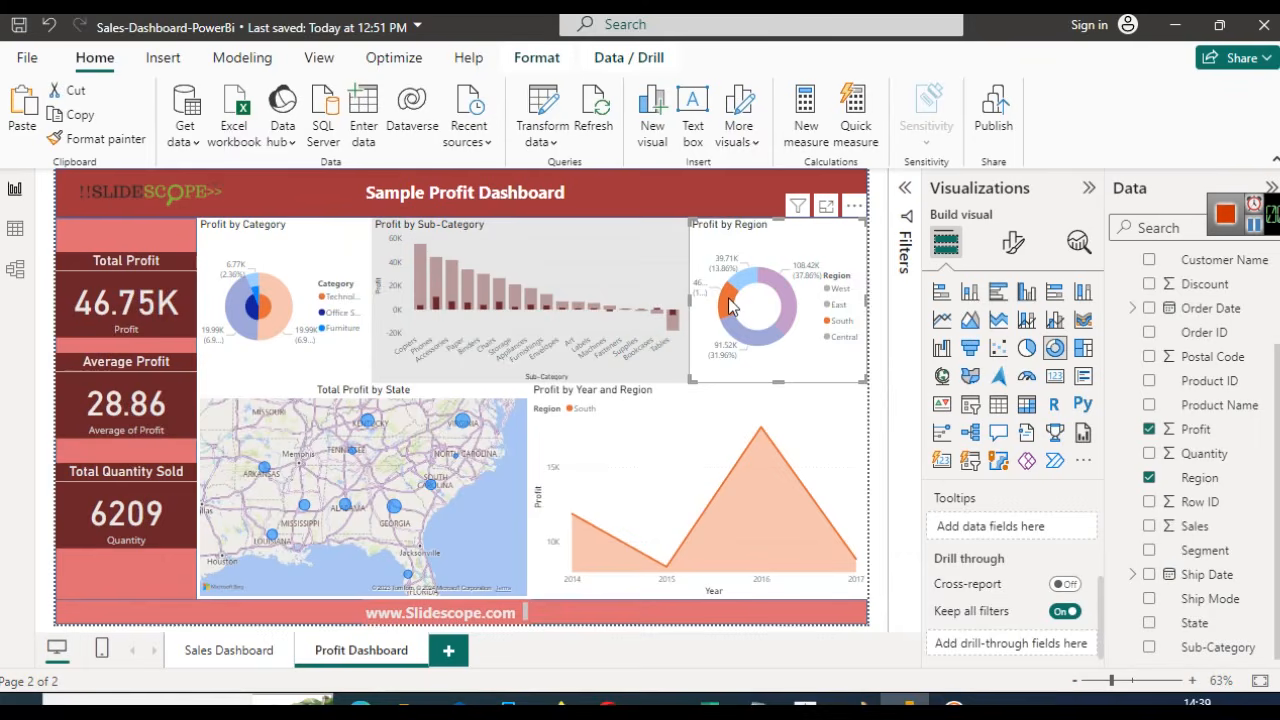
key(ctrl+z)
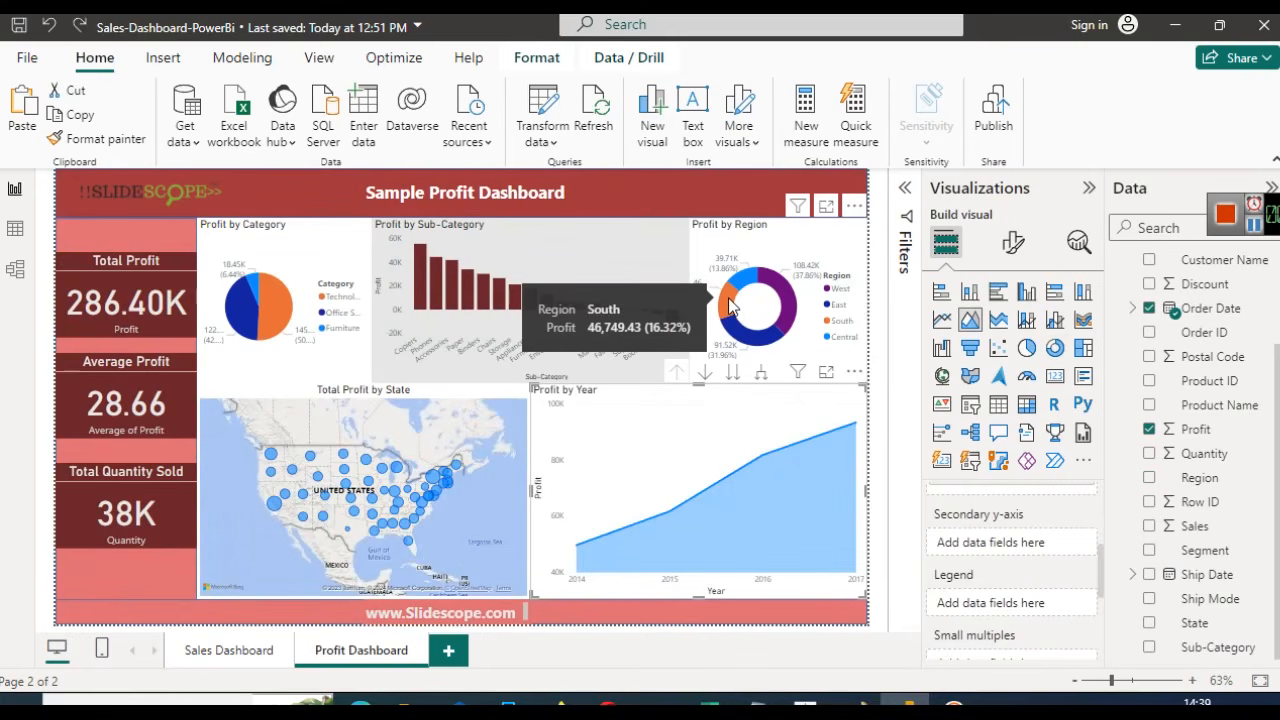
key(ctrl+y)
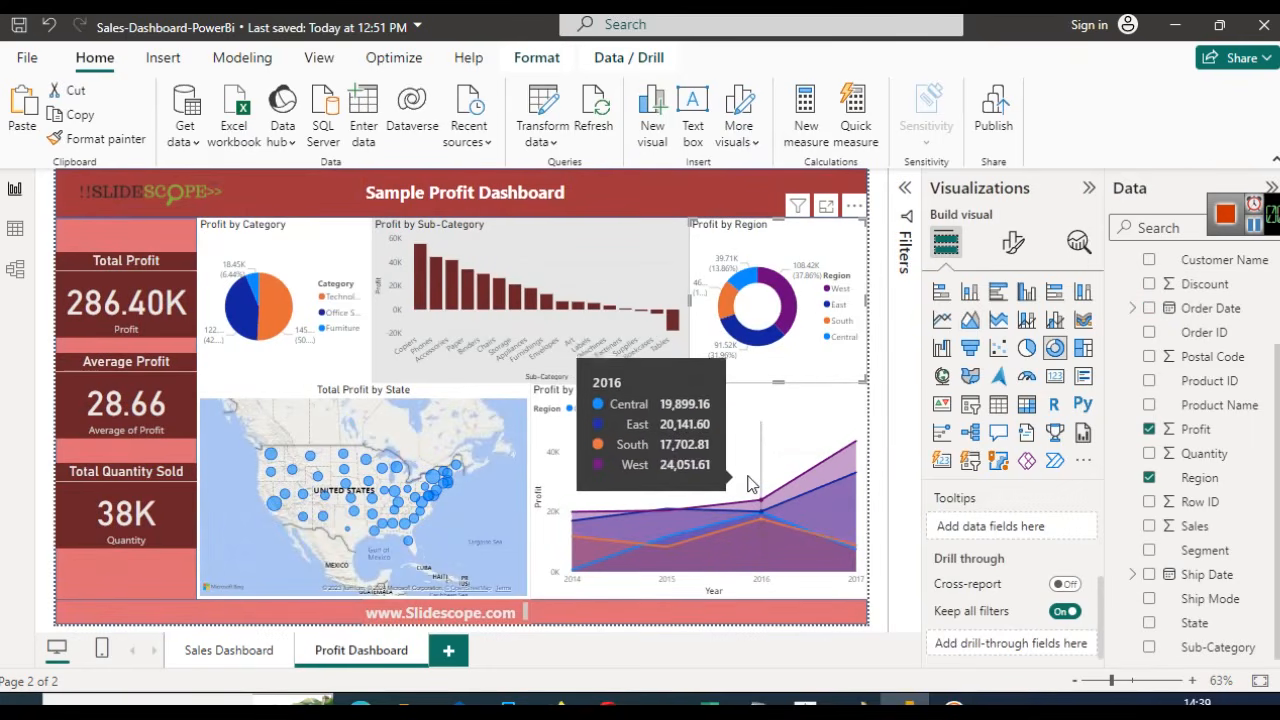
Expand the Profit by Year and Region area chart one level down the Order Date hierarchy, from year to quarter
click(693, 470)
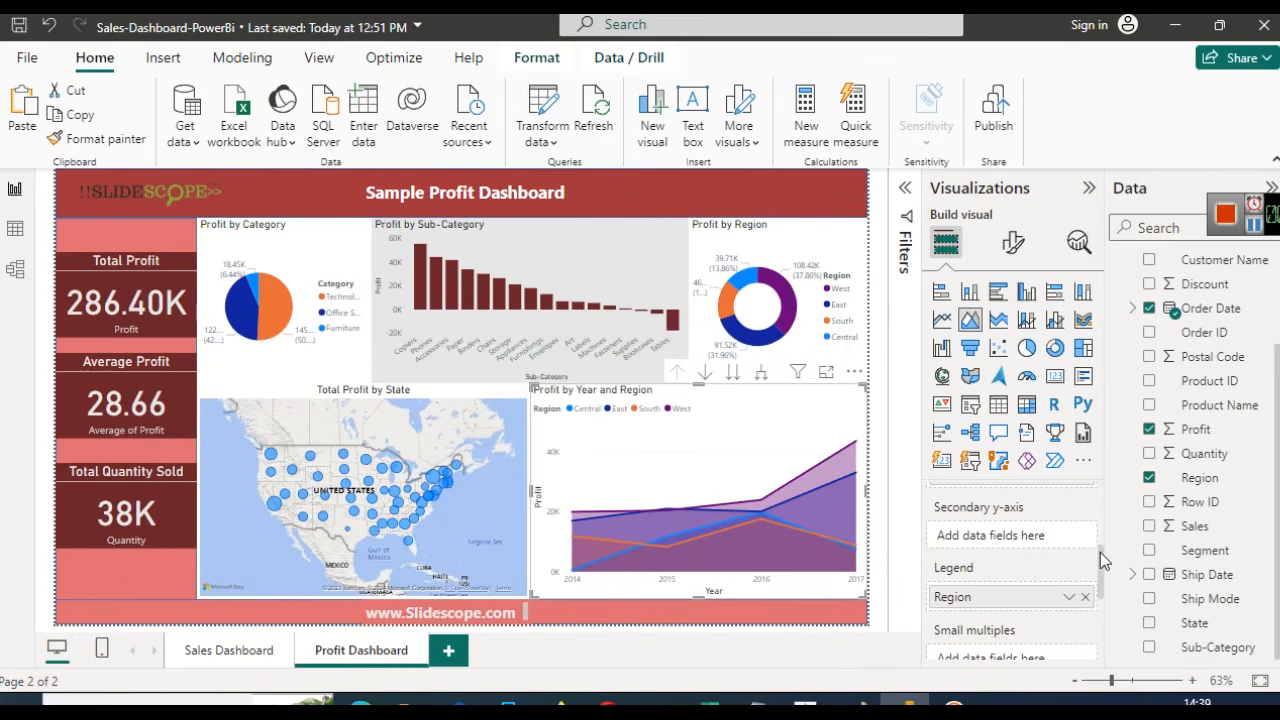
drag(1100, 556, 1100, 498)
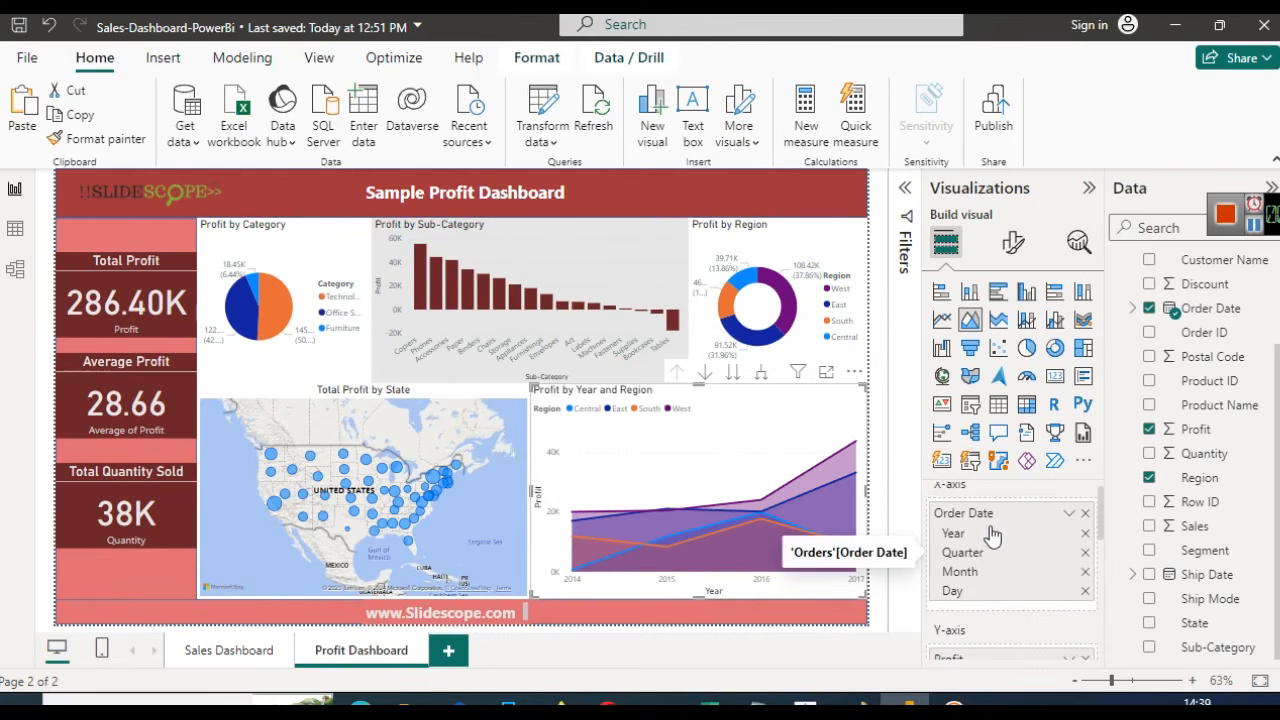
click(763, 378)
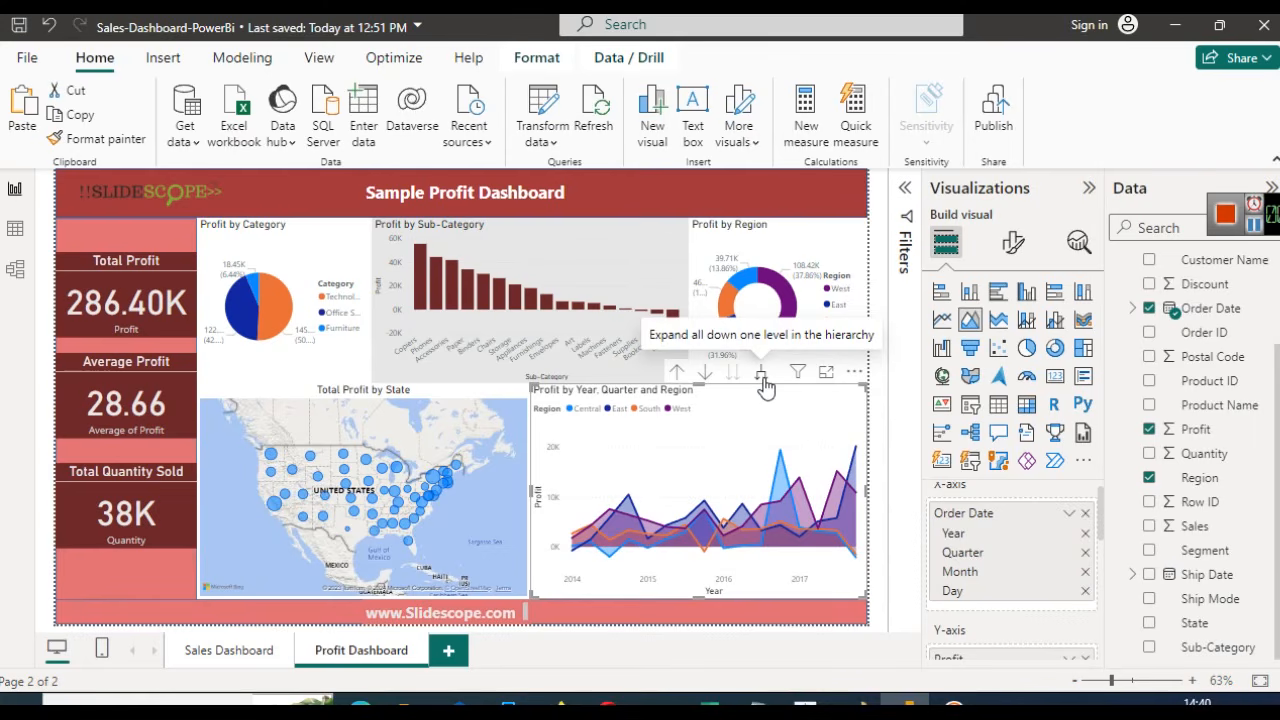
Examine the quarterly profit by region, filter the dashboard by the Central slice of the Profit by Region donut, and clear the selection
mouse_move(588, 548)
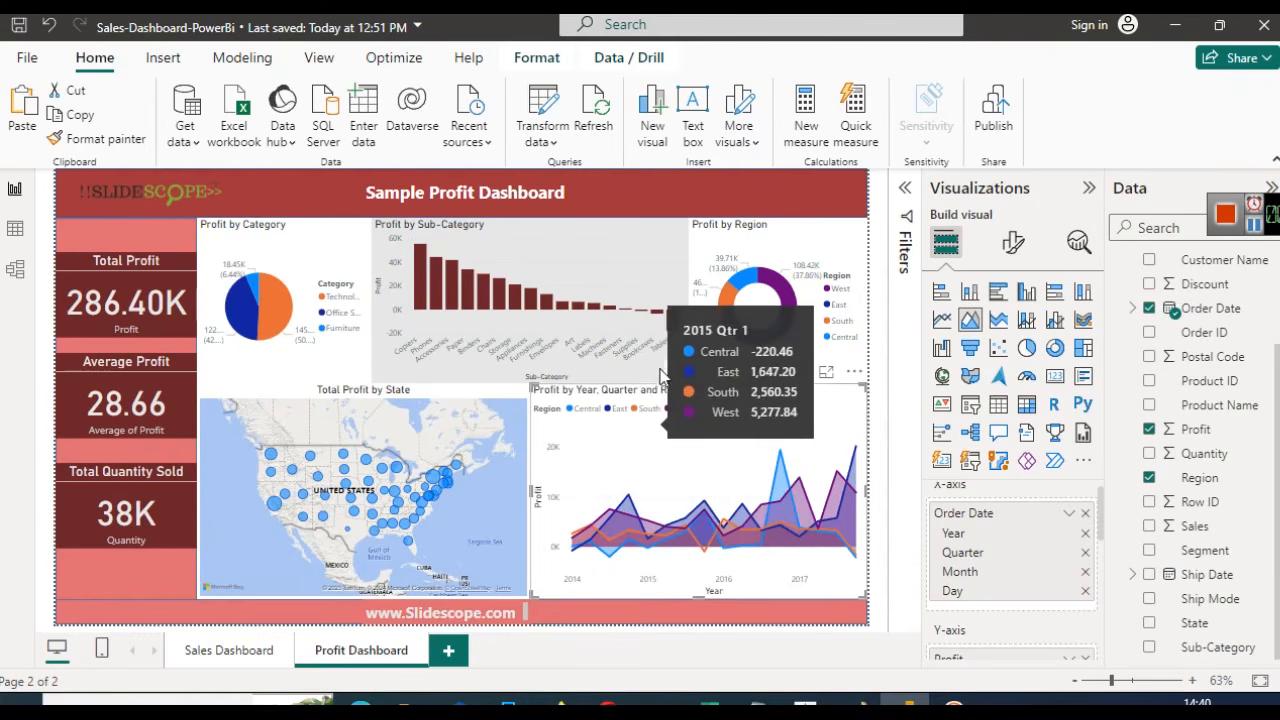
click(740, 288)
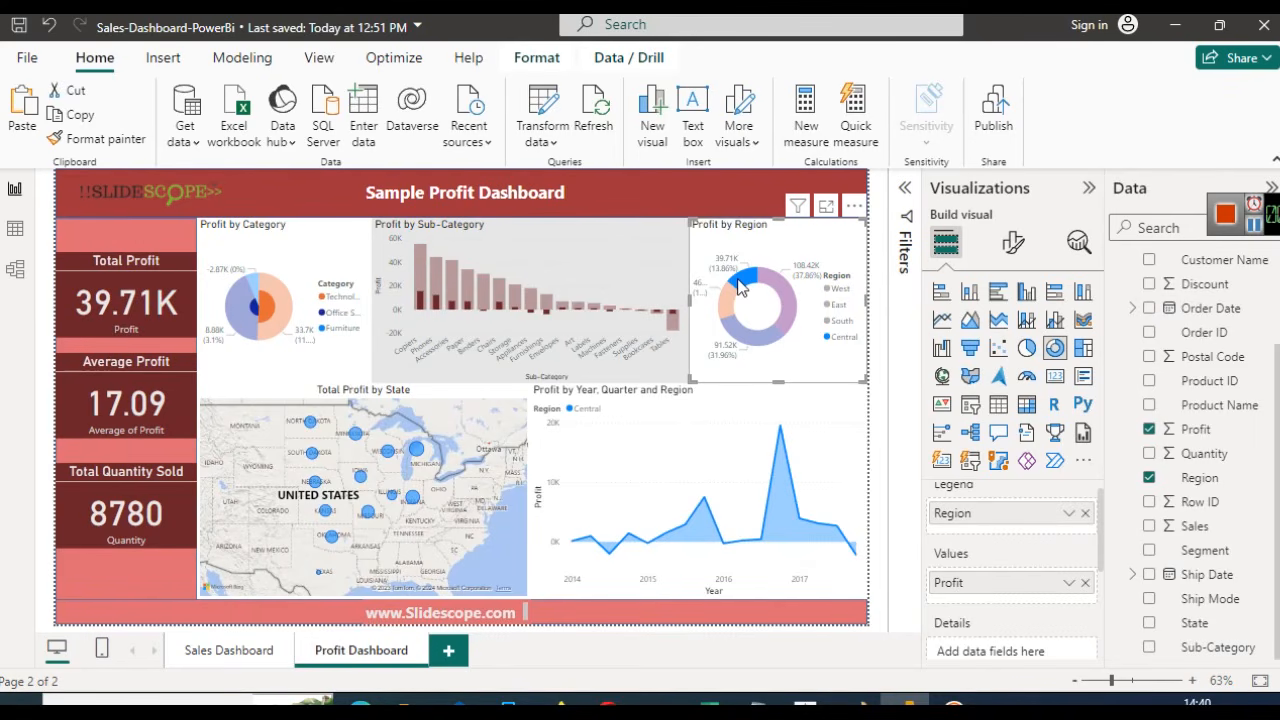
click(770, 252)
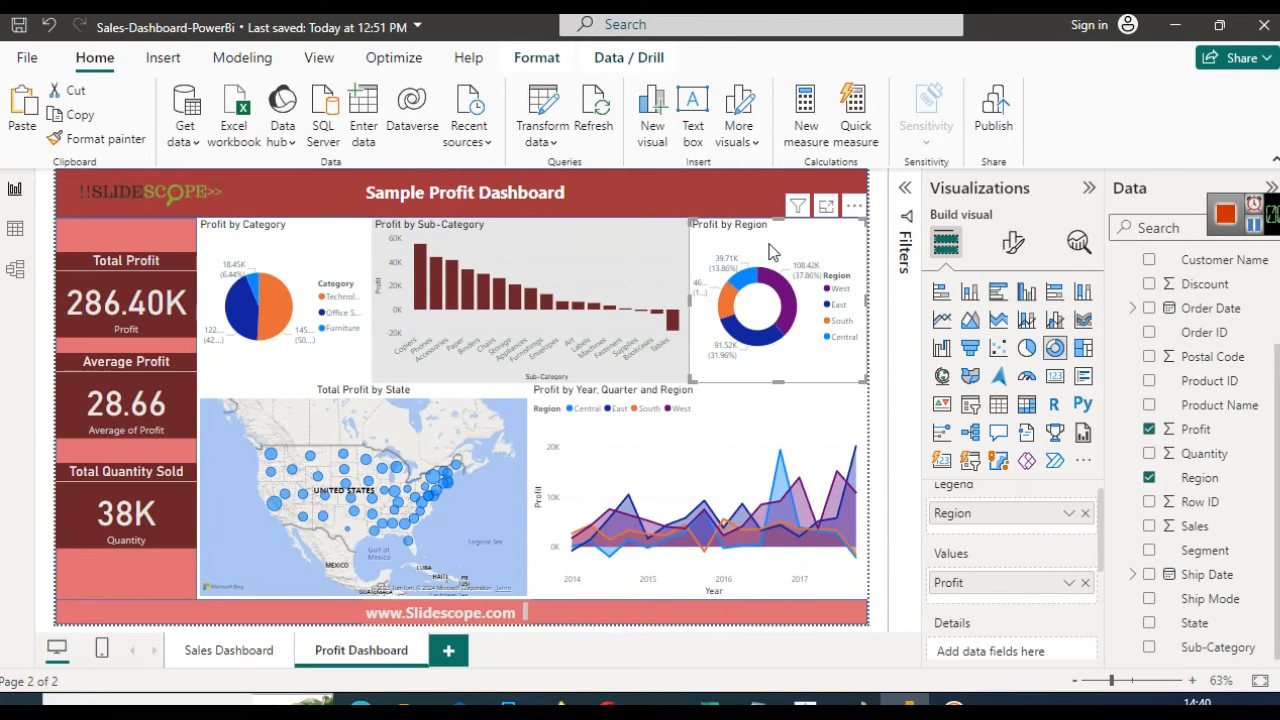
Center the title of the quarterly profit area chart horizontally and collapse the visualization settings to give the report page more room
click(715, 405)
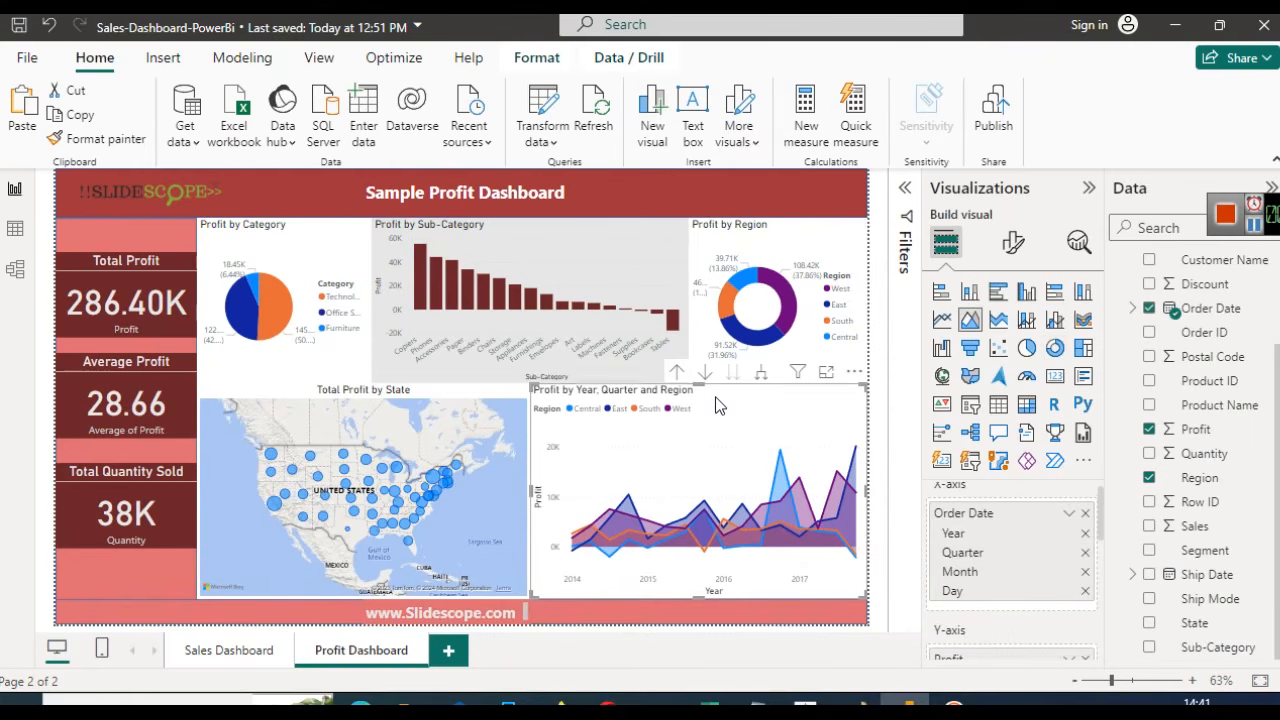
click(1016, 244)
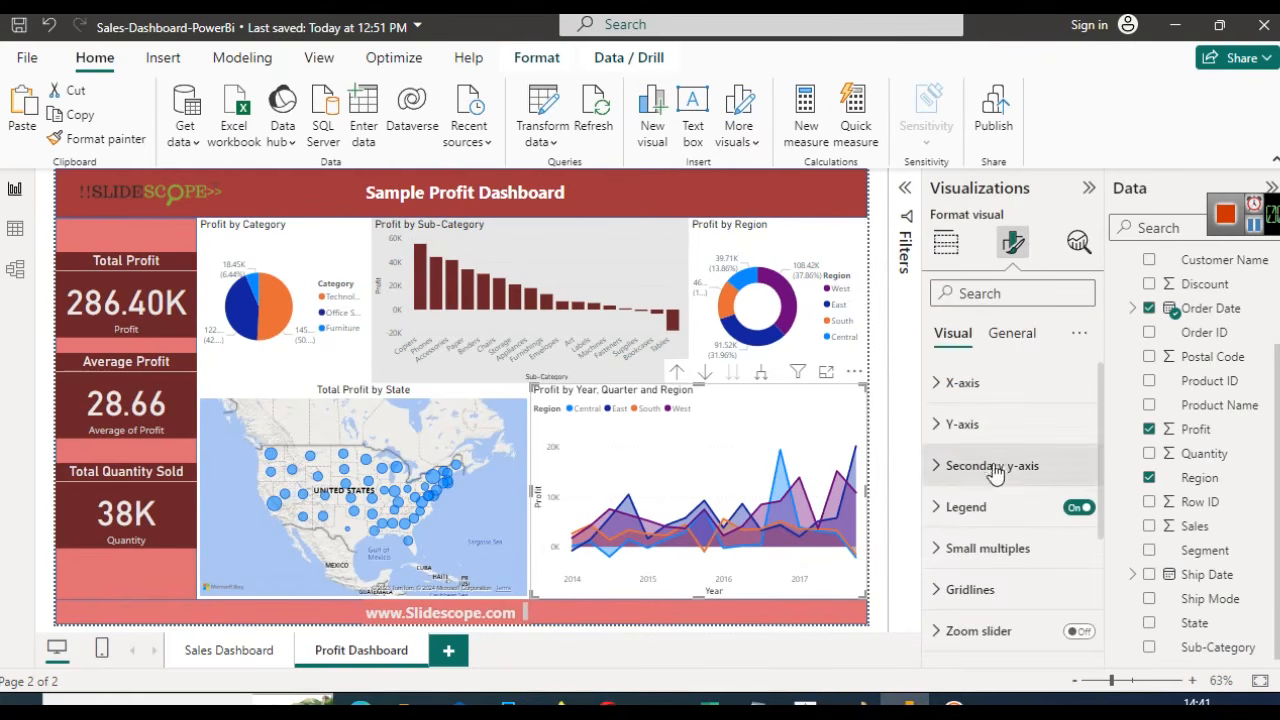
click(1008, 335)
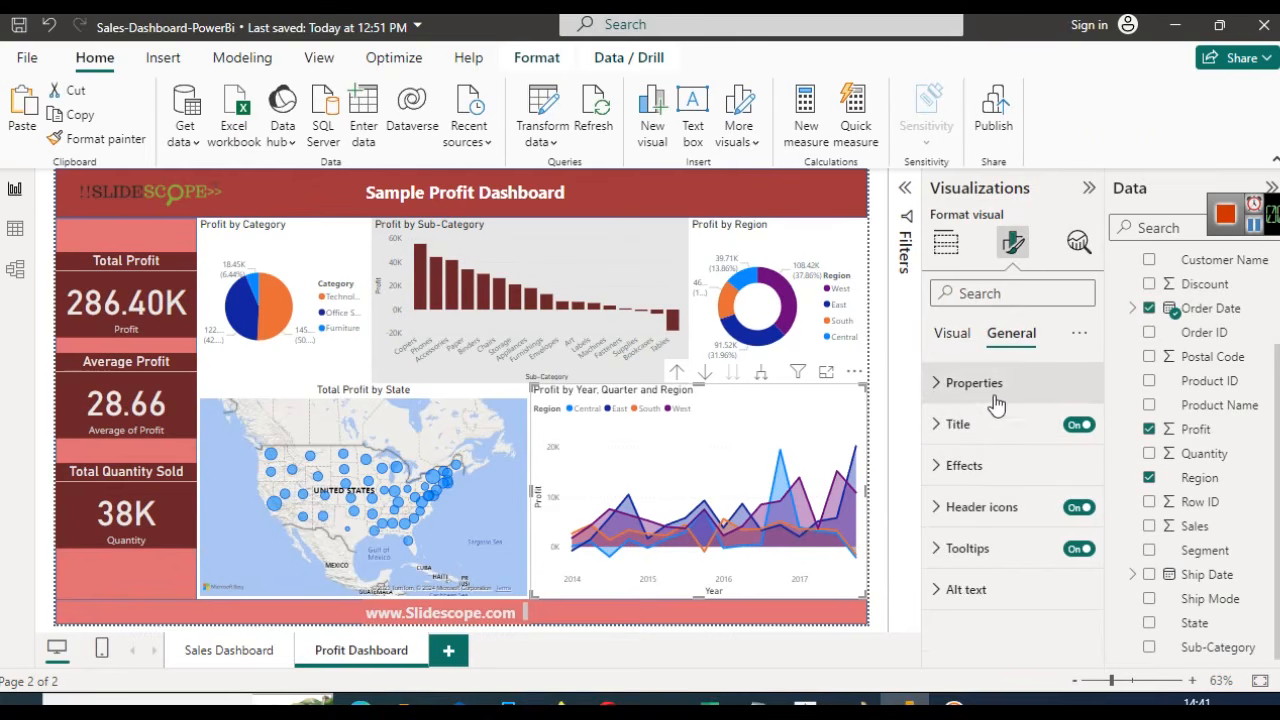
click(990, 428)
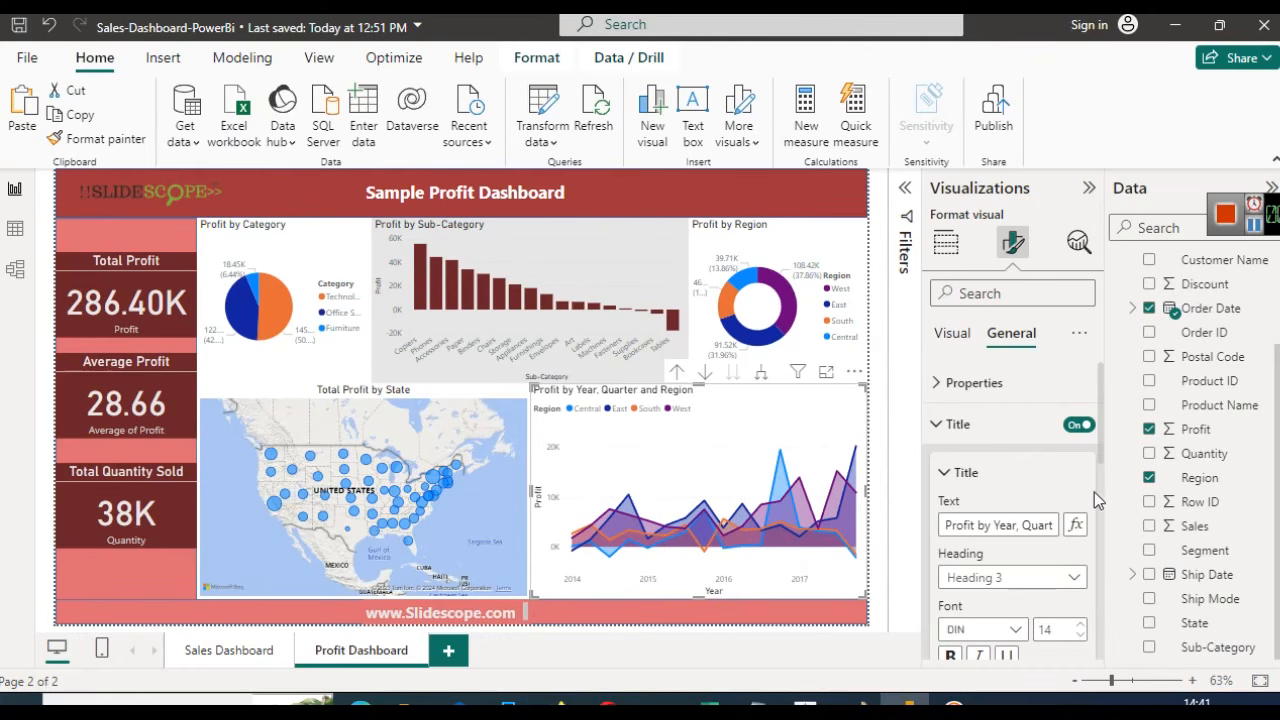
drag(1106, 454, 1078, 554)
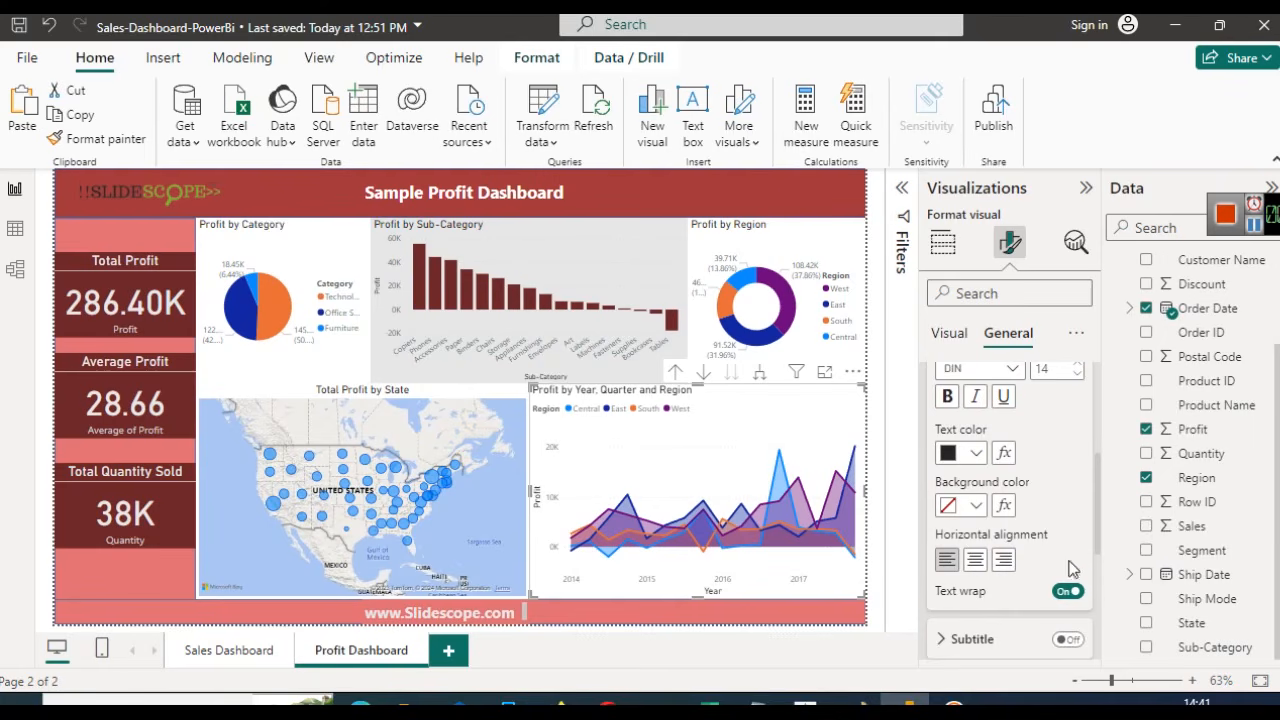
click(977, 562)
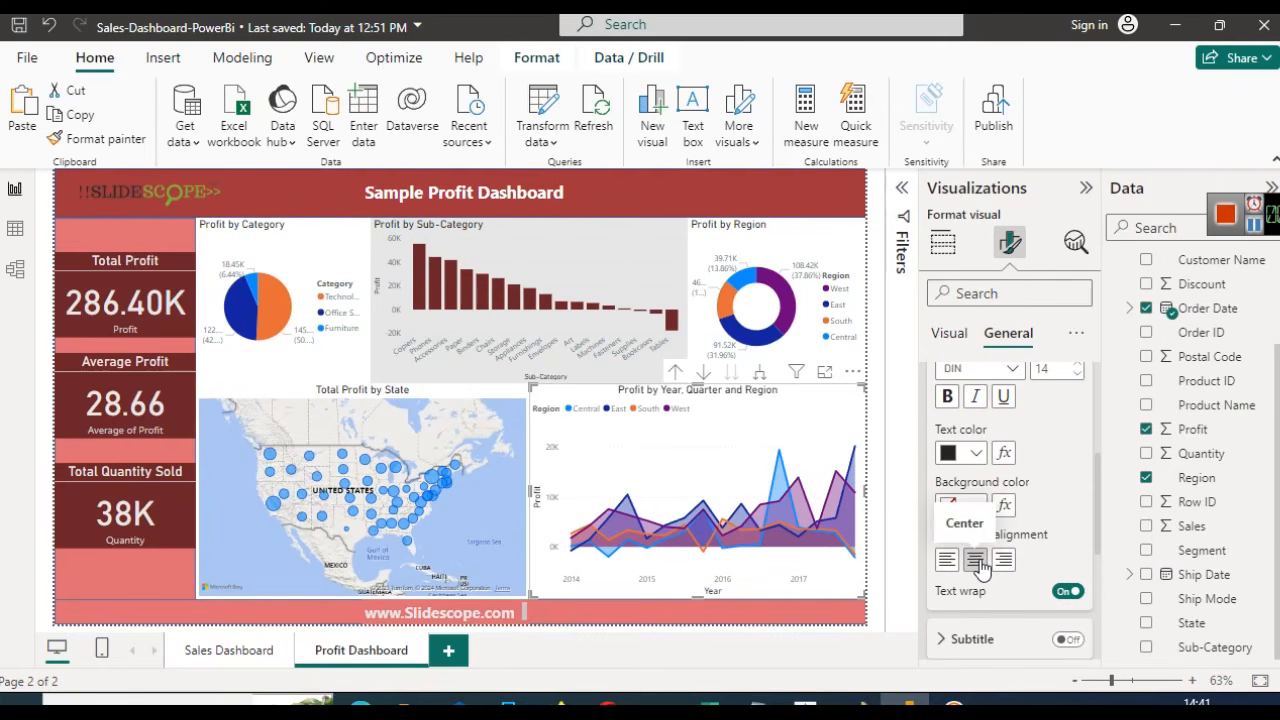
click(1086, 189)
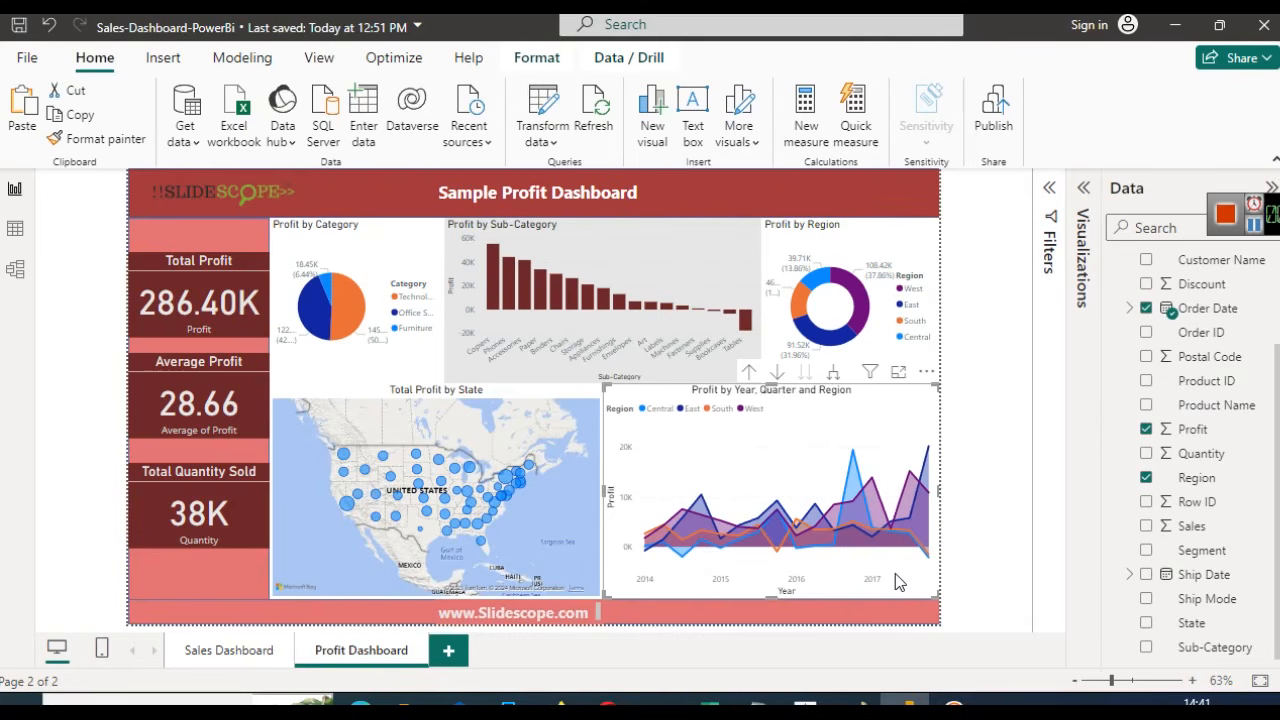
click(1258, 228)
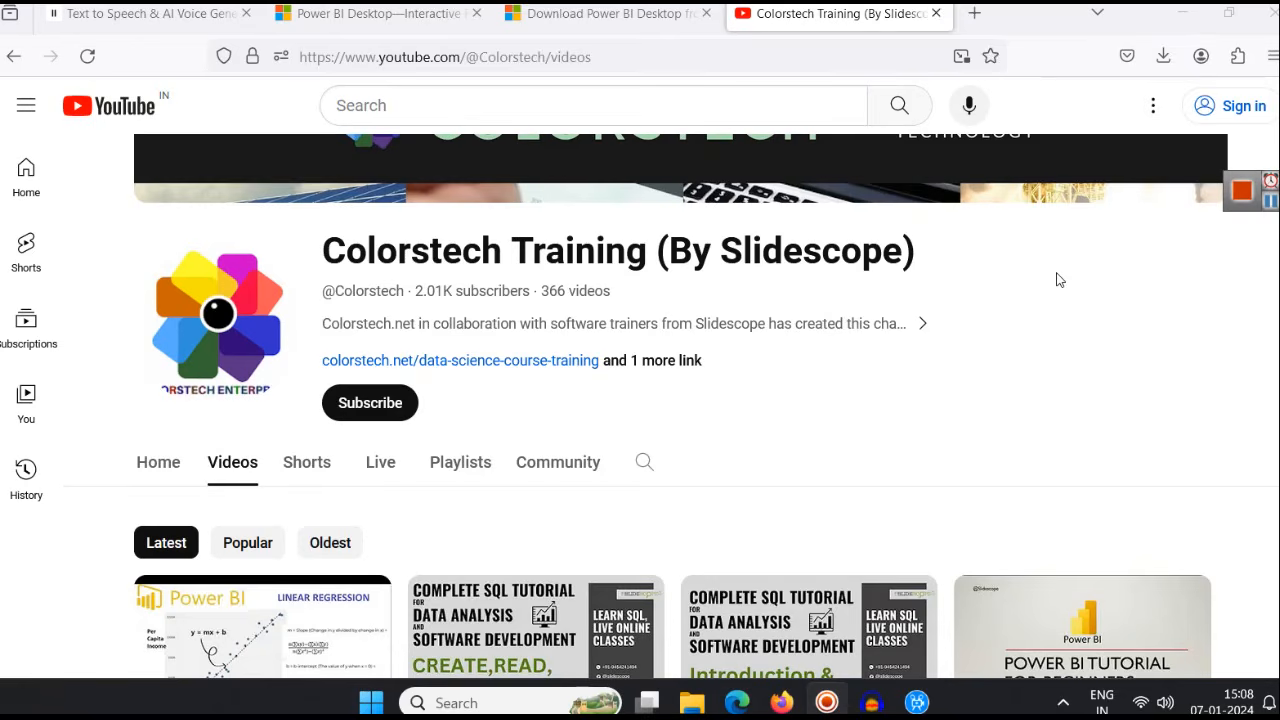
scroll(1057, 277, down, 2)
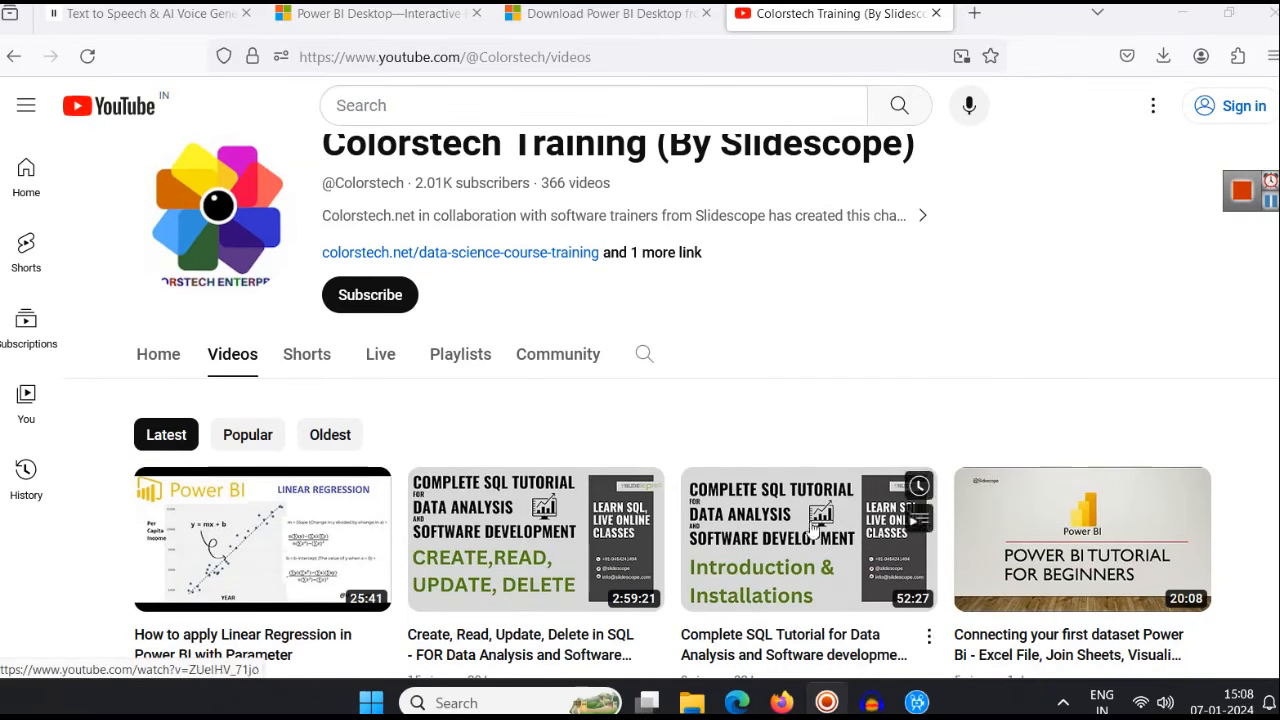